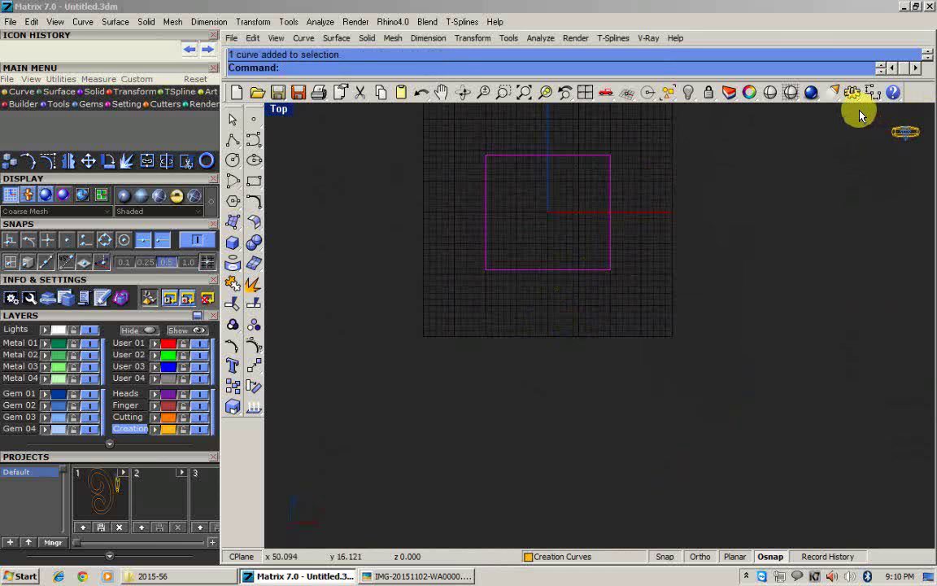
Measure the rectangle's right side in the Top view with an aligned dimension.
{"action": "left_click", "coordinate": [874, 93]}
{"action": "left_click_drag", "start_coordinate": [896, 93], "coordinate": [880, 109]}
{"action": "left_click", "coordinate": [891, 124]}
{"action": "scroll", "coordinate": [571, 154], "scroll_direction": "up", "scroll_amount": 2}
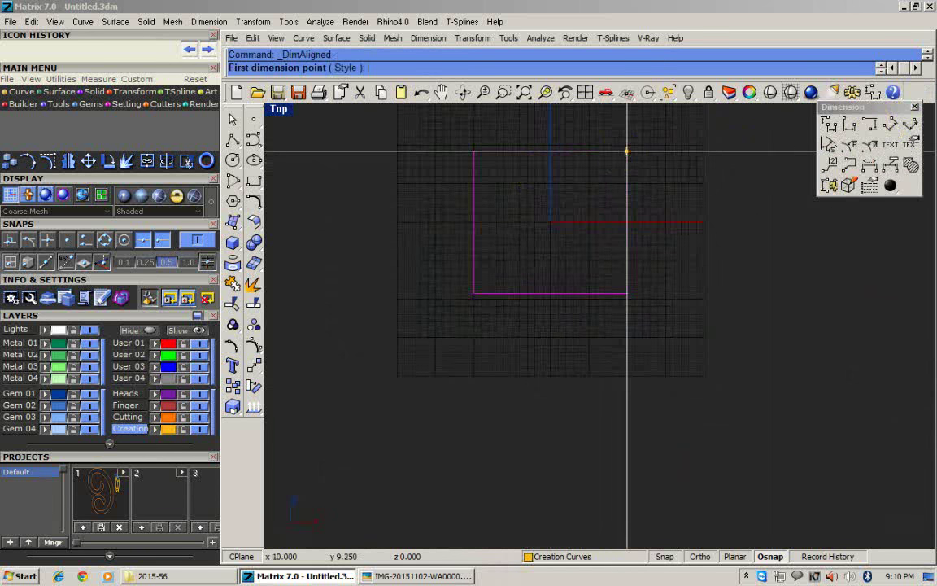
{"action": "left_click", "coordinate": [626, 152]}
{"action": "left_click", "coordinate": [627, 292]}
{"action": "left_click", "coordinate": [690, 302]}
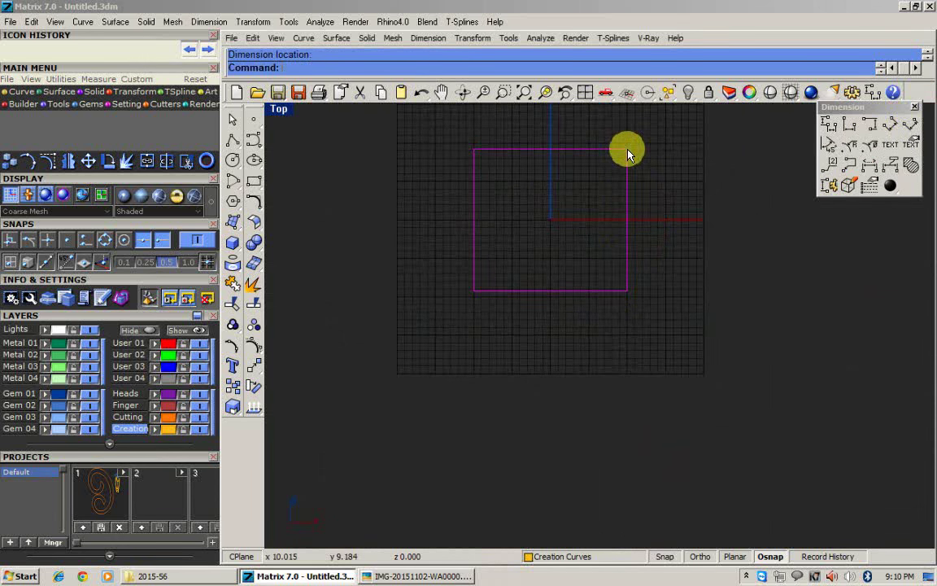
{"action": "right_click", "coordinate": [628, 151]}
{"action": "left_click", "coordinate": [626, 150]}
{"action": "left_click", "coordinate": [626, 291]}
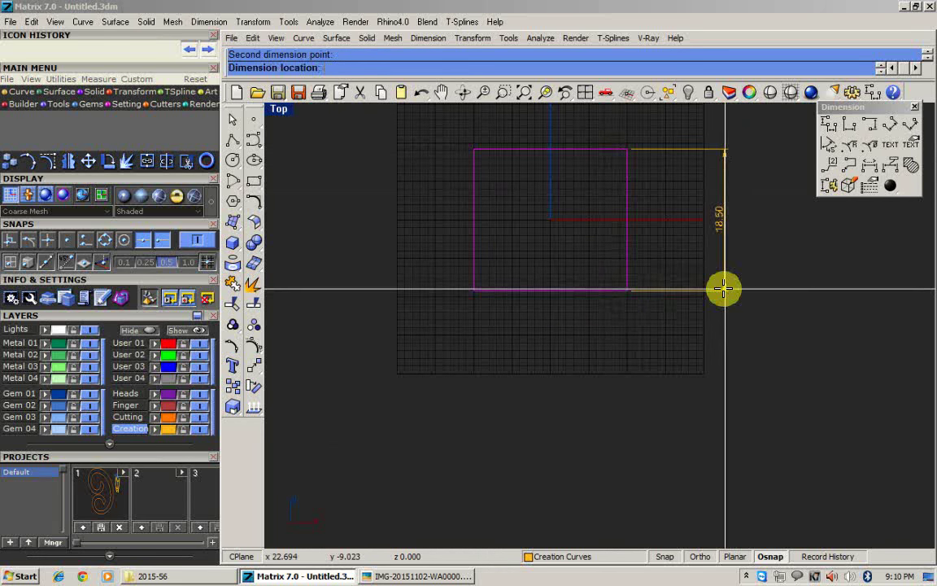
Turn on Ortho and measure the rectangle's top side between its two corners, leaving no dimension placed.
{"action": "left_click", "coordinate": [697, 559]}
{"action": "scroll", "coordinate": [715, 249], "scroll_direction": "up", "scroll_amount": 2}
{"action": "key", "text": "Escape"}
{"action": "right_click", "coordinate": [421, 128]}
{"action": "left_click", "coordinate": [418, 127]}
{"action": "left_click", "coordinate": [612, 124]}
{"action": "right_click_drag", "start_coordinate": [612, 125], "coordinate": [645, 259]}
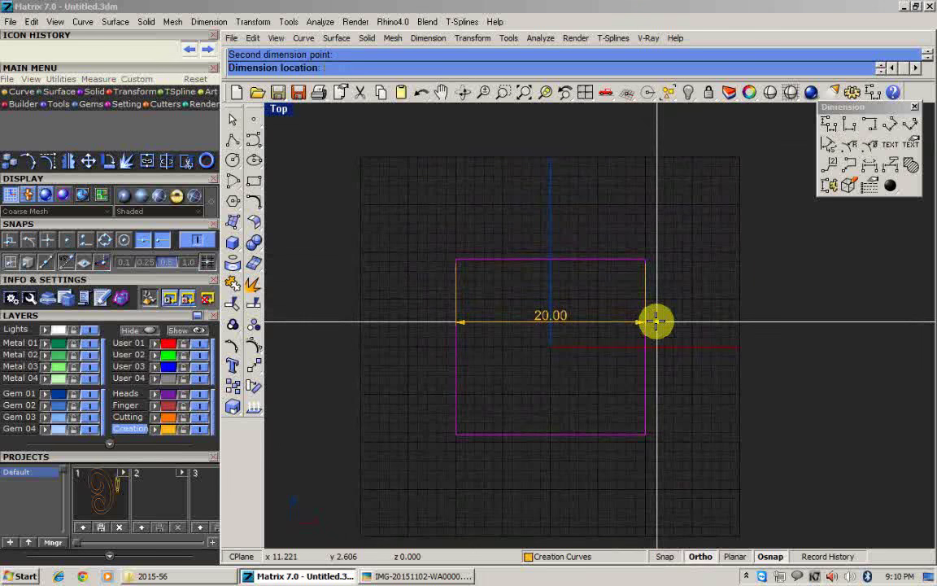
{"action": "key", "text": "Escape"}
Check the marked sizes in the ring reference photo and rotate the rectangle 90 degrees about its centre.
{"action": "left_click", "coordinate": [419, 579]}
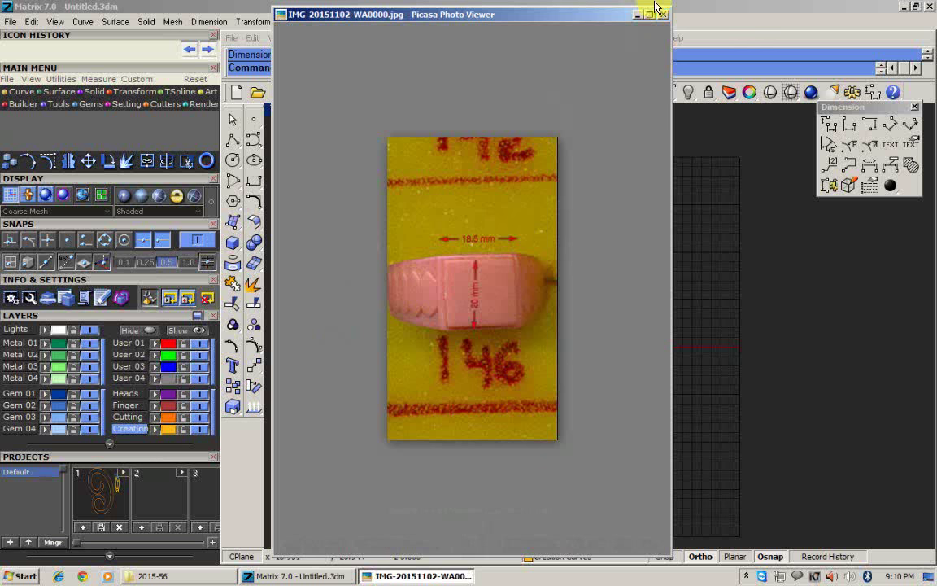
{"action": "left_click", "coordinate": [639, 15]}
{"action": "left_click", "coordinate": [635, 258]}
{"action": "scroll", "coordinate": [521, 358], "scroll_direction": "down", "scroll_amount": 2}
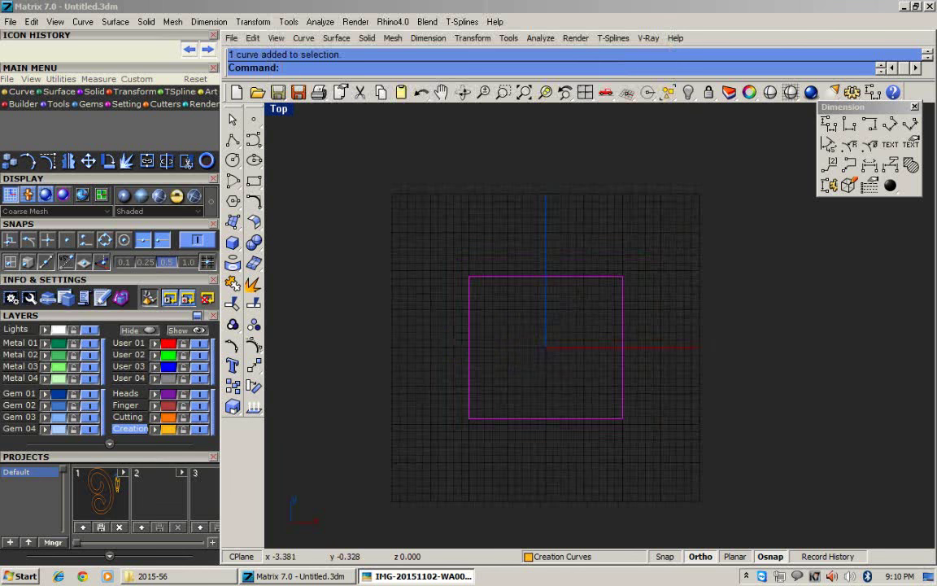
{"action": "key", "text": "ctrl+r"}
{"action": "left_click", "coordinate": [713, 328]}
{"action": "left_click", "coordinate": [531, 173]}
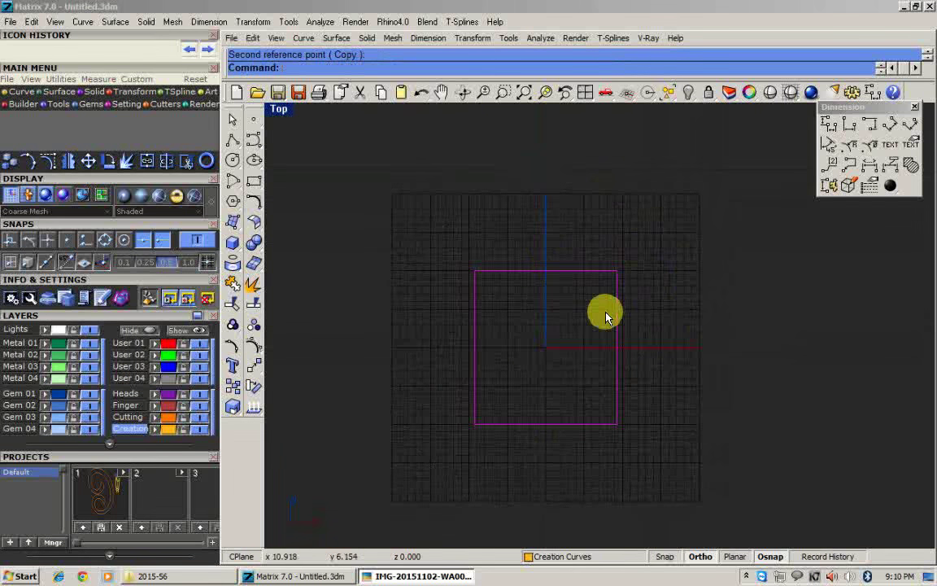
Measure the rotated rectangle's top and right sides with aligned dimensions.
{"action": "left_click", "coordinate": [890, 126]}
{"action": "left_click", "coordinate": [617, 271]}
{"action": "left_click", "coordinate": [475, 271]}
{"action": "right_click", "coordinate": [475, 271]}
{"action": "left_click", "coordinate": [475, 271]}
{"action": "left_click", "coordinate": [616, 270]}
{"action": "right_click", "coordinate": [614, 225]}
{"action": "right_click", "coordinate": [615, 271]}
{"action": "left_click", "coordinate": [616, 270]}
{"action": "left_click", "coordinate": [617, 424]}
{"action": "key", "text": "Escape"}
Deselect the rectangle and return to the four-viewport layout.
{"action": "left_click_drag", "start_coordinate": [688, 219], "coordinate": [484, 464]}
{"action": "right_click_drag", "start_coordinate": [485, 464], "coordinate": [497, 388]}
{"action": "left_click", "coordinate": [311, 140]}
{"action": "double_click", "coordinate": [284, 111]}
Start saving the model under a new name and browse to Local Disk (E:).
{"action": "left_click", "coordinate": [299, 95]}
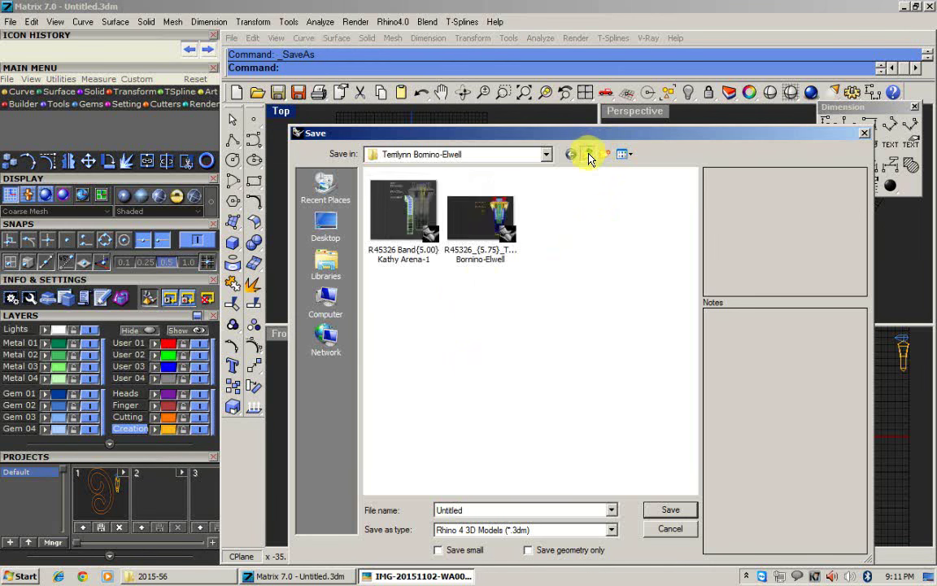
{"action": "left_click", "coordinate": [590, 154]}
{"action": "left_click", "coordinate": [590, 154]}
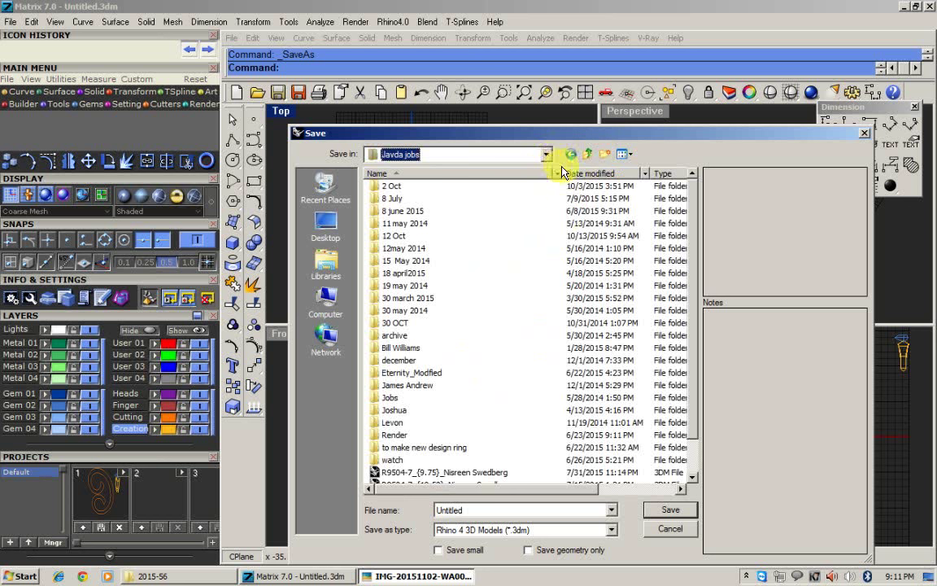
{"action": "left_click", "coordinate": [593, 161]}
{"action": "left_click", "coordinate": [594, 160]}
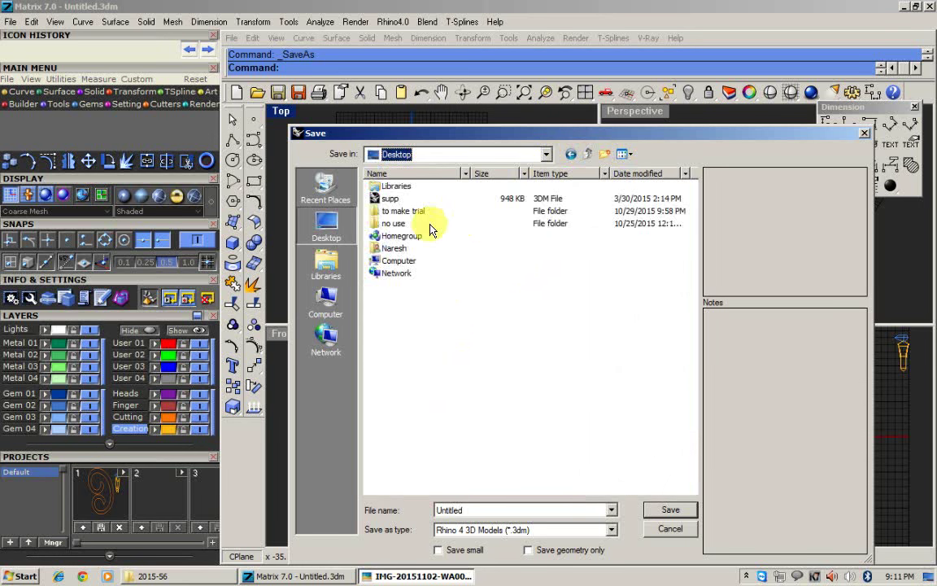
{"action": "left_click", "coordinate": [319, 297]}
{"action": "double_click", "coordinate": [389, 295]}
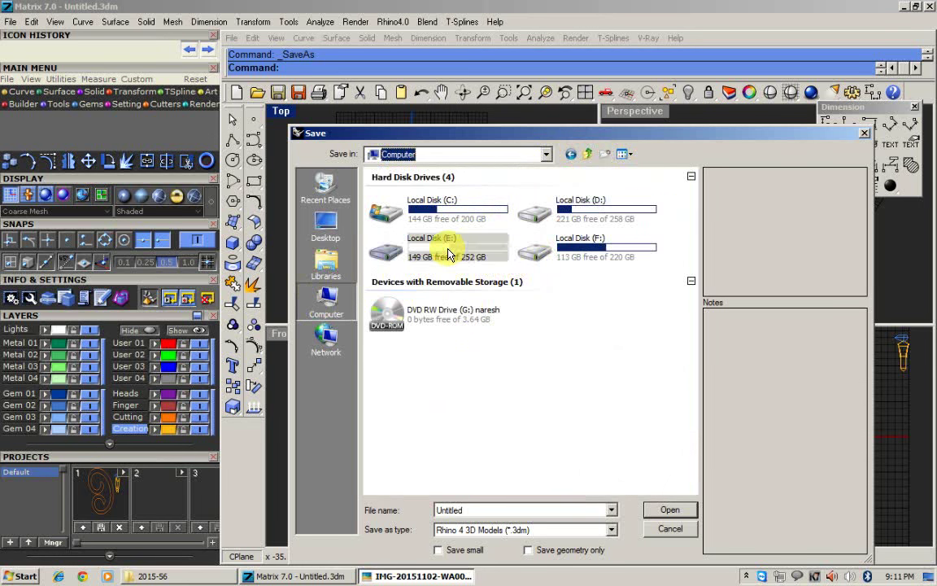
Save the model as 2015-56 in the client's existing 2015-56 folder.
{"action": "key", "text": "v"}
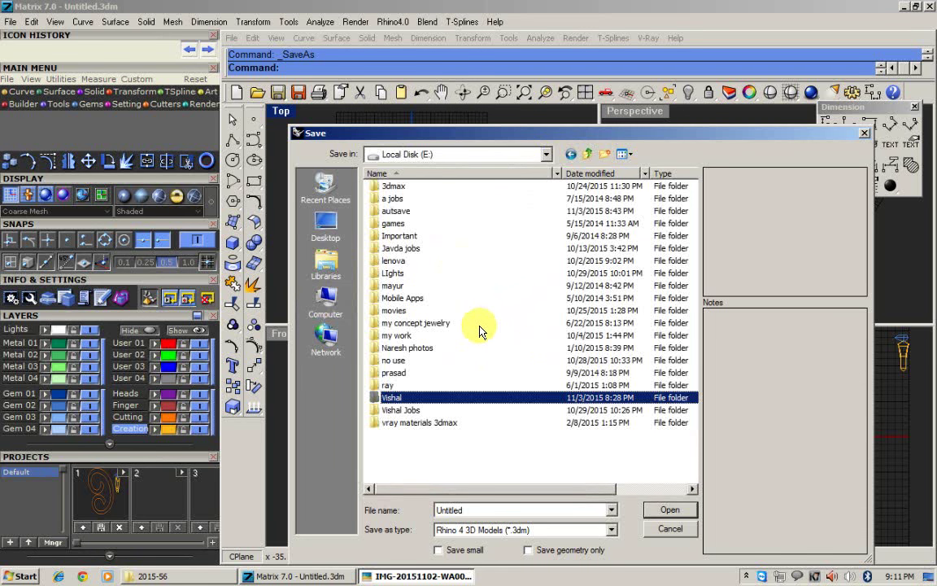
{"action": "key", "text": "Down"}
{"action": "key", "text": "Return"}
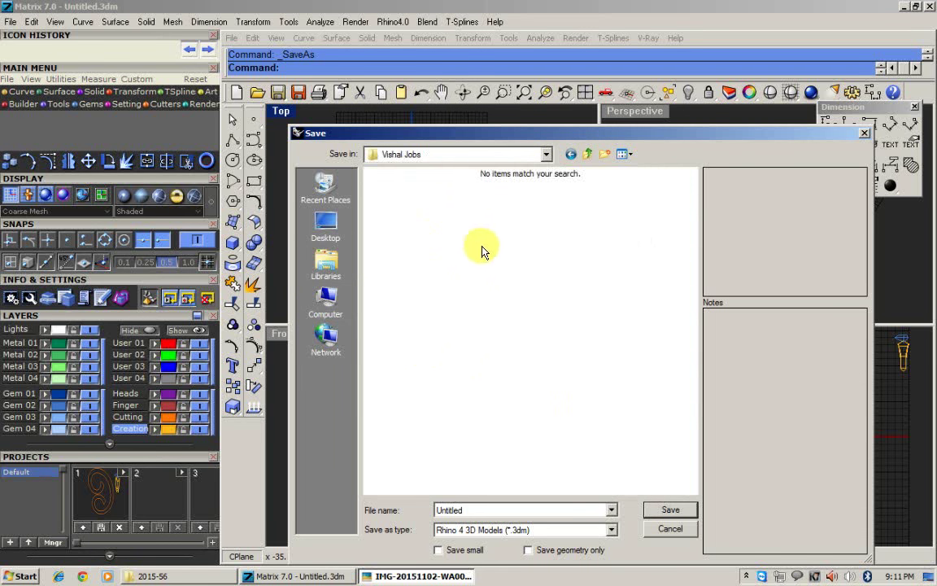
{"action": "key", "text": "BackSpace"}
{"action": "double_click", "coordinate": [393, 398]}
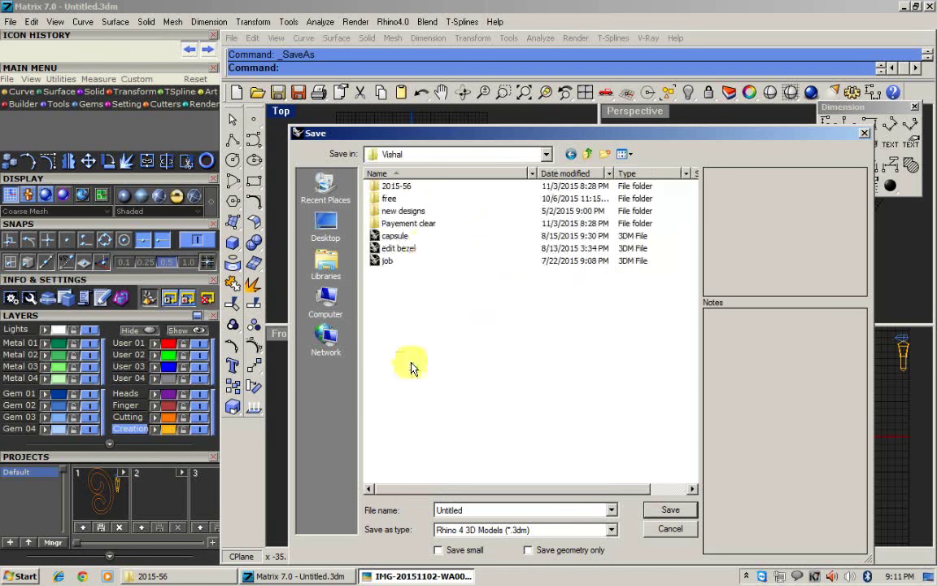
{"action": "double_click", "coordinate": [398, 187]}
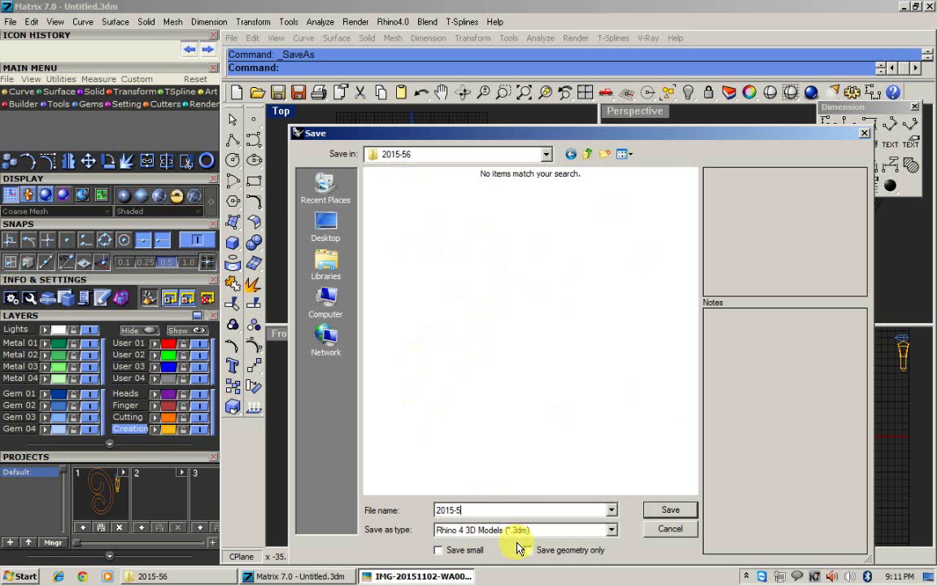
{"action": "key", "text": "Return"}
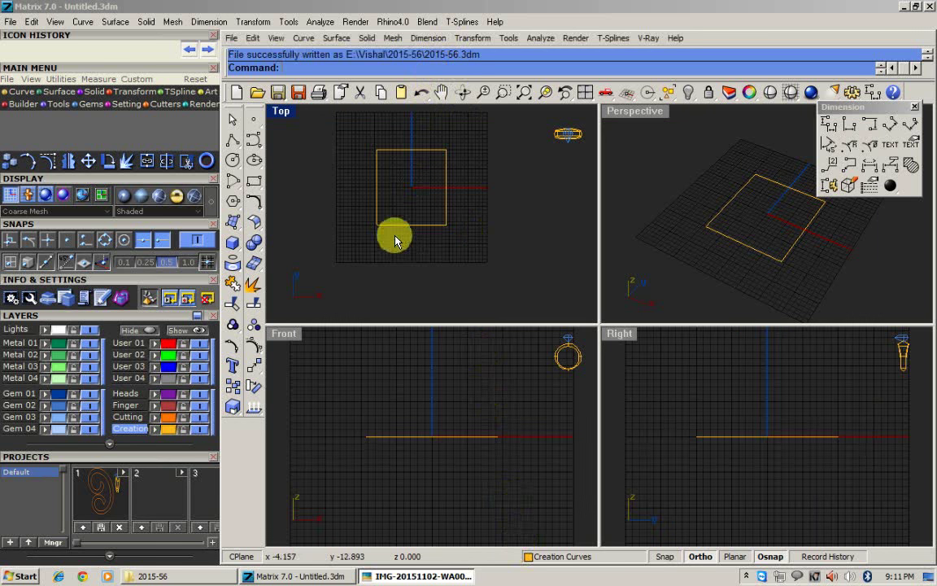
Draw a 20 mm diameter circle centred at 0,0,0 in the Front view on the Finger layer and check its diameter.
{"action": "double_click", "coordinate": [281, 334]}
{"action": "right_click", "coordinate": [234, 161]}
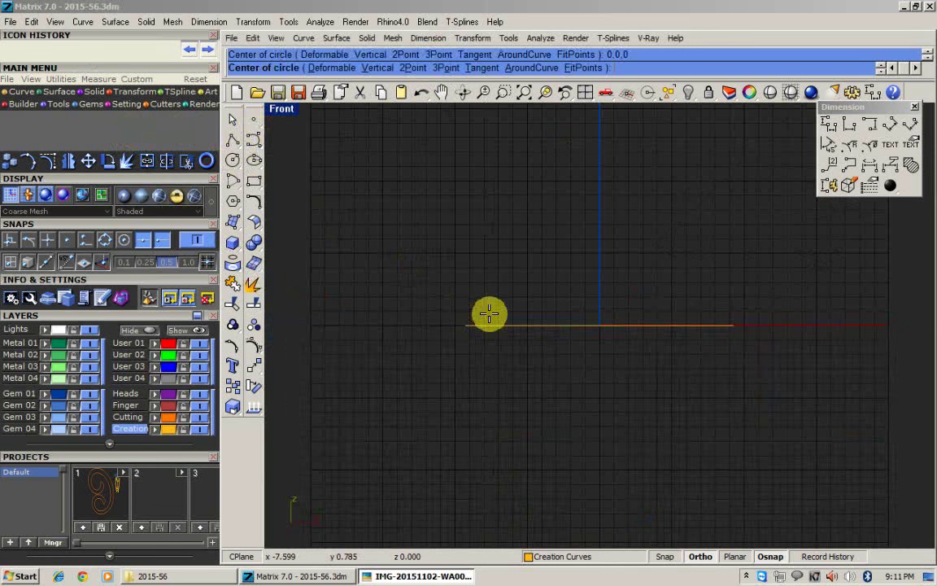
{"action": "right_click_drag", "start_coordinate": [567, 450], "coordinate": [536, 394]}
{"action": "left_click", "coordinate": [112, 448]}
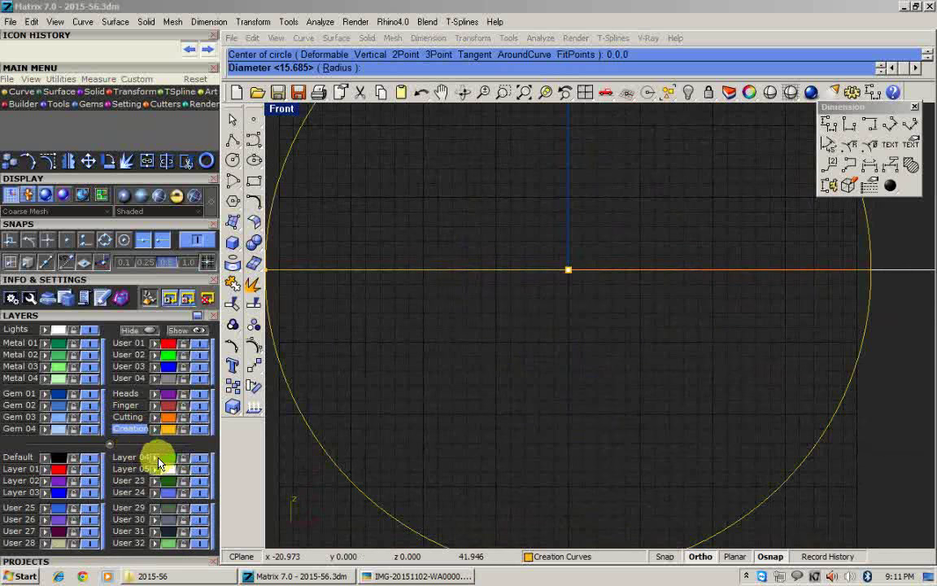
{"action": "left_click", "coordinate": [133, 410]}
{"action": "type", "text": "20"}
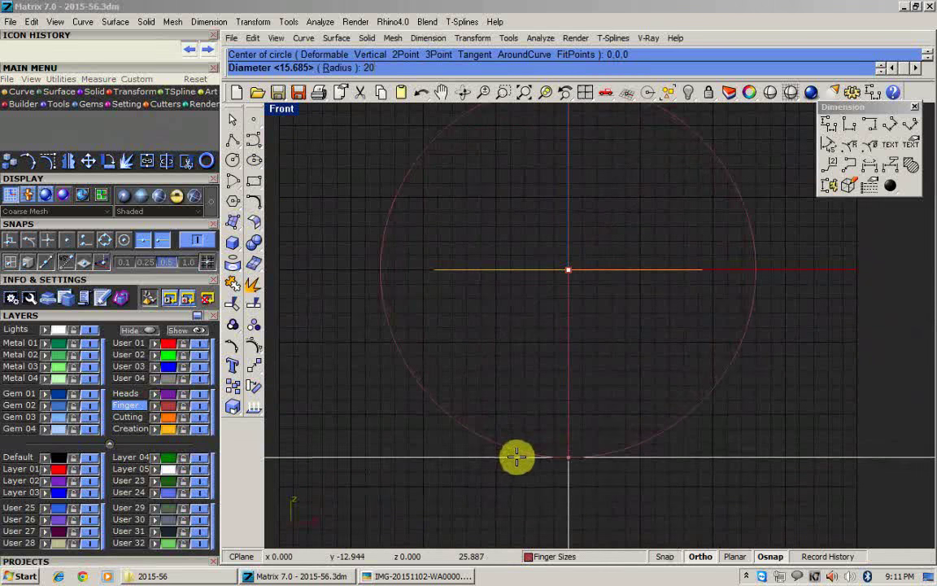
{"action": "key", "text": "Return"}
{"action": "left_click", "coordinate": [860, 167]}
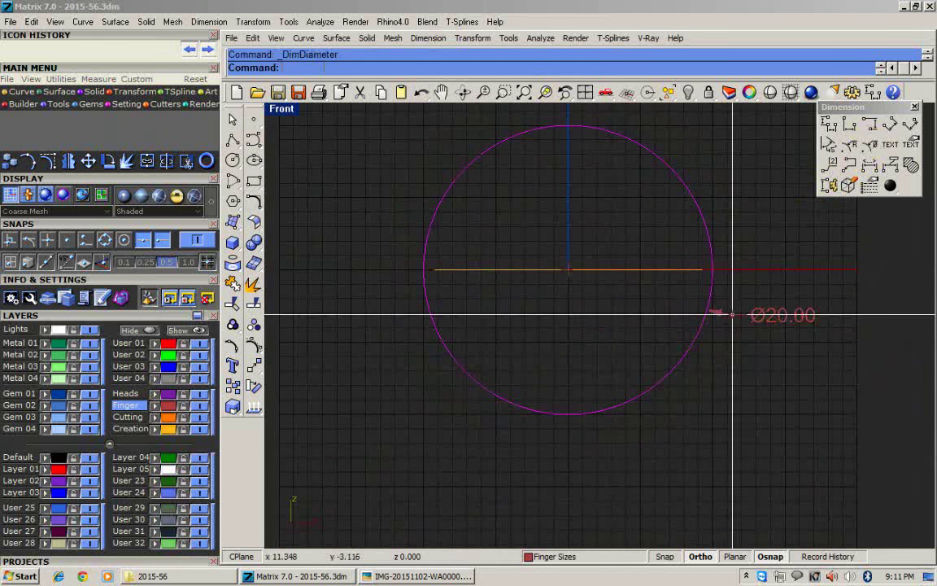
With Quad snap on, draw a 2.2 mm diameter circle upward from the finger circle's top quadrant on the Creation layer.
{"action": "scroll", "coordinate": [722, 314], "scroll_direction": "up", "scroll_amount": 2}
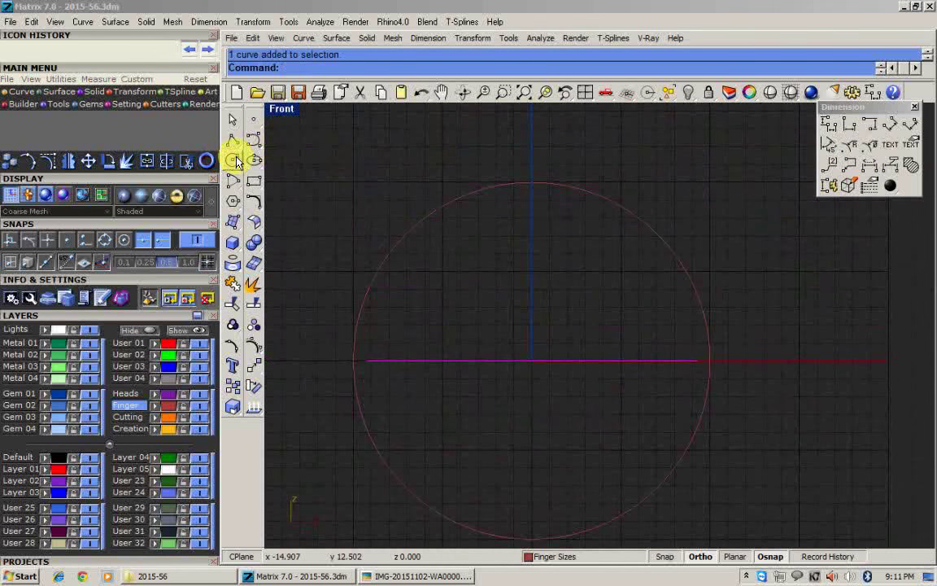
{"action": "left_click", "coordinate": [251, 163]}
{"action": "left_click", "coordinate": [236, 163]}
{"action": "left_click", "coordinate": [233, 163]}
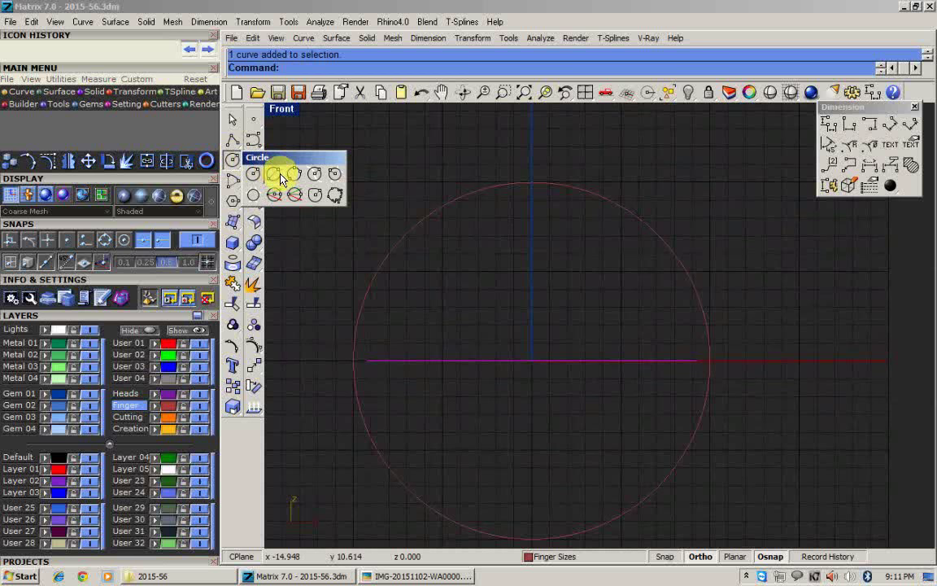
{"action": "left_click", "coordinate": [278, 175]}
{"action": "left_click", "coordinate": [771, 556]}
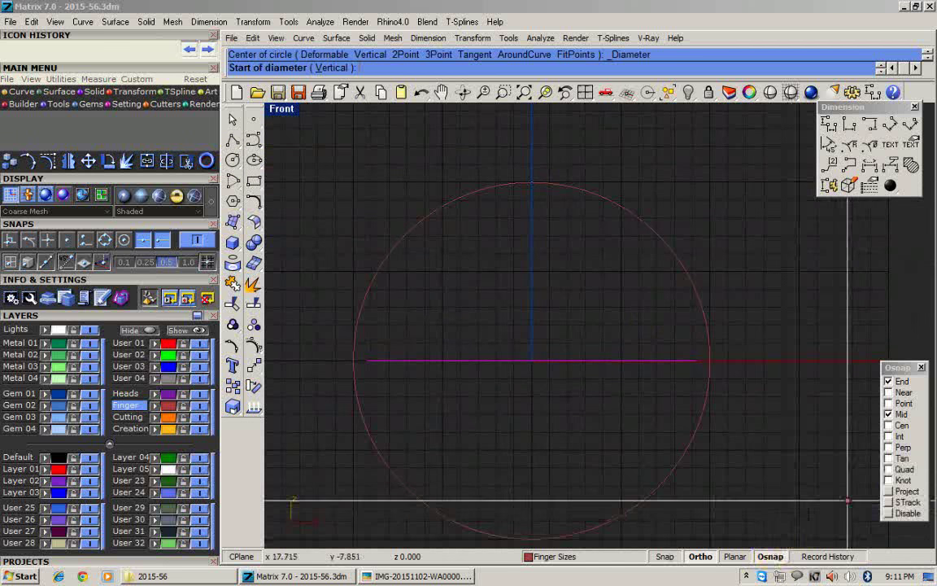
{"action": "left_click", "coordinate": [890, 470]}
{"action": "left_click", "coordinate": [530, 183]}
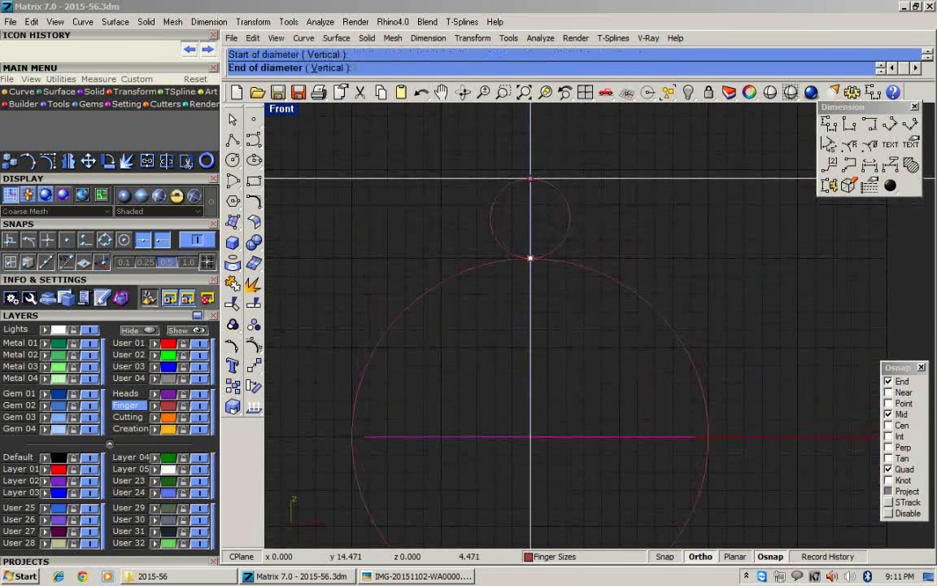
{"action": "left_click", "coordinate": [124, 429]}
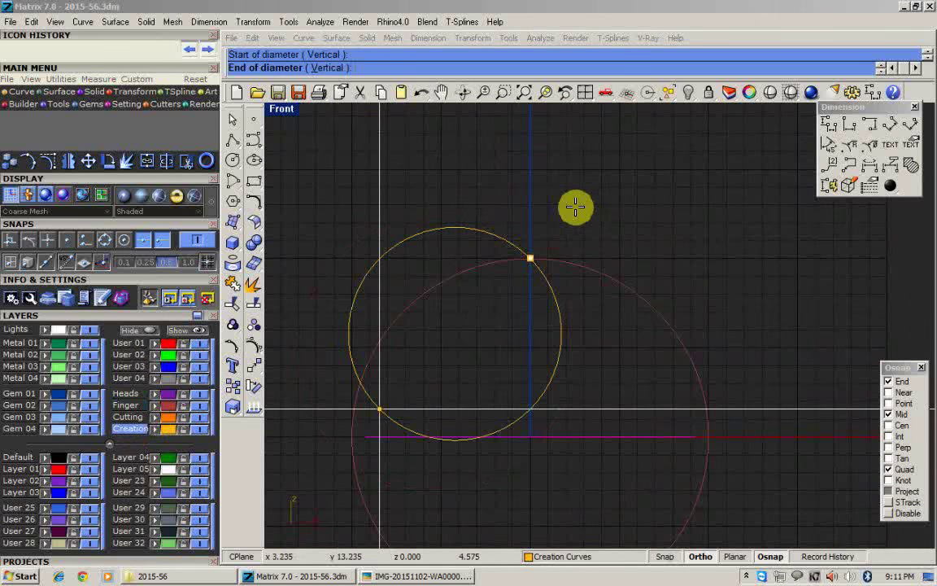
{"action": "type", "text": "2.2"}
{"action": "key", "text": "Return"}
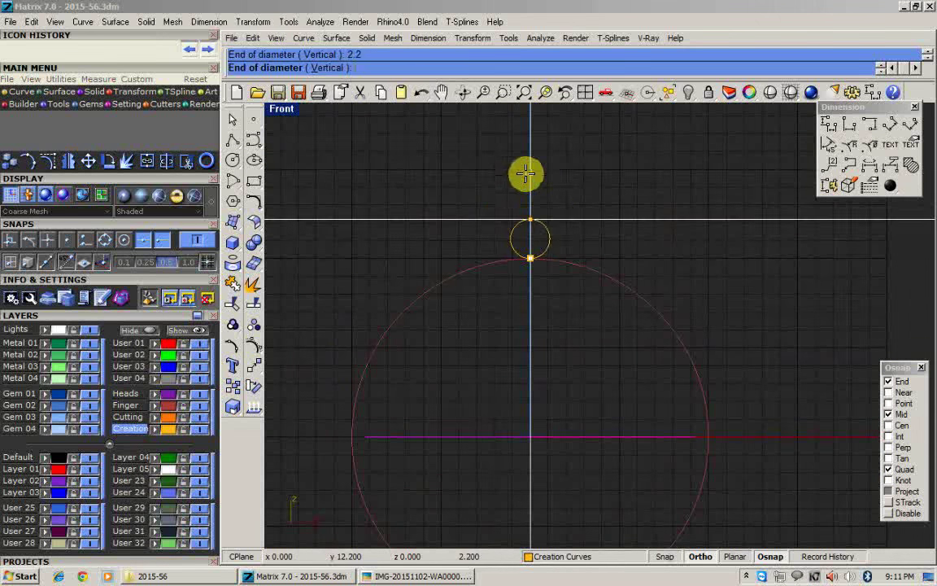
{"action": "left_click", "coordinate": [525, 173]}
Move the rectangle from 0,0,0 to the top quadrant of the 2.2 mm circle.
{"action": "type", "text": "m"}
{"action": "key", "text": "Return"}
{"action": "type", "text": "0,0,0"}
{"action": "key", "text": "Return"}
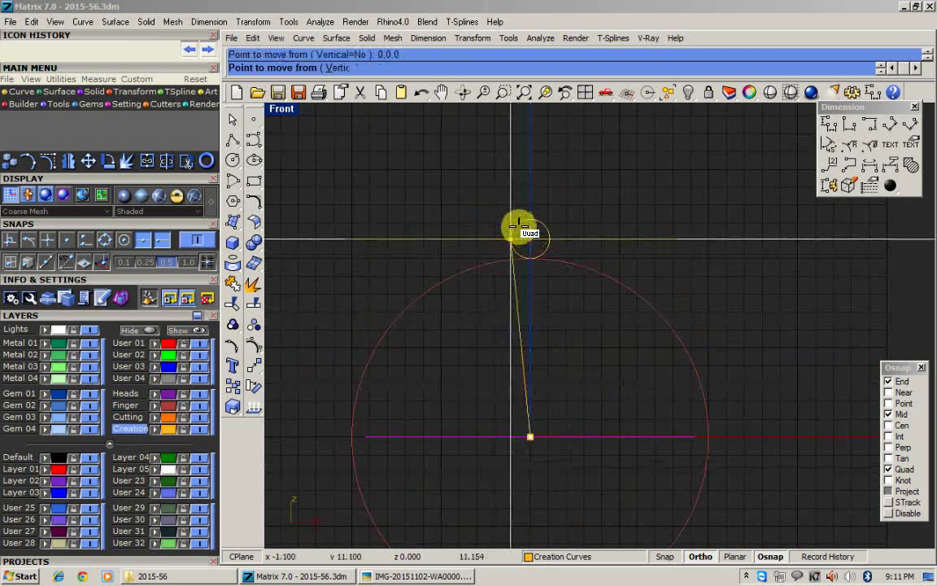
{"action": "left_click", "coordinate": [527, 216]}
{"action": "scroll", "coordinate": [464, 305], "scroll_direction": "down", "scroll_amount": 4}
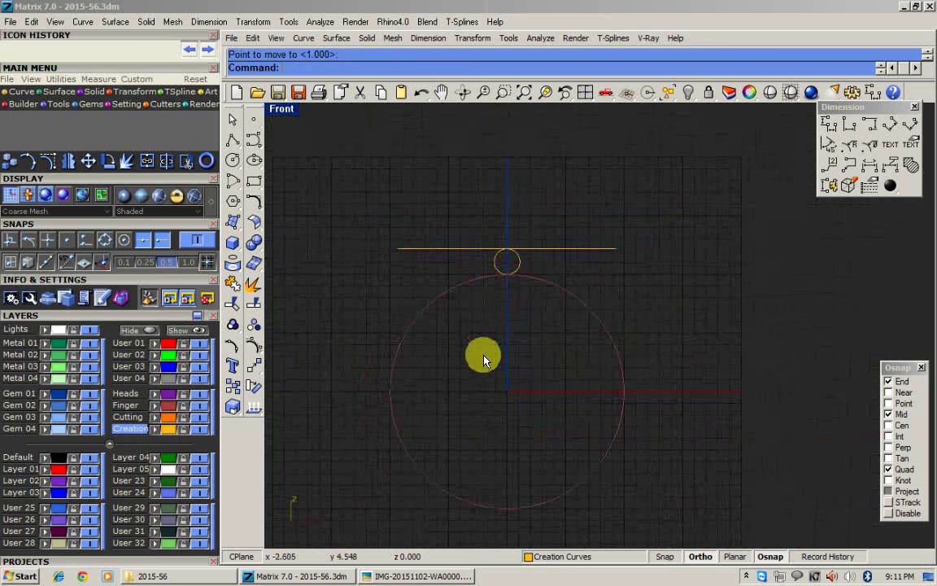
Draw a 1.4 mm two-point diameter circle downward from the finger circle's bottom quadrant.
{"action": "right_click_drag", "start_coordinate": [484, 356], "coordinate": [466, 265]}
{"action": "left_click", "coordinate": [237, 163]}
{"action": "left_click", "coordinate": [275, 174]}
{"action": "scroll", "coordinate": [496, 397], "scroll_direction": "up", "scroll_amount": 2}
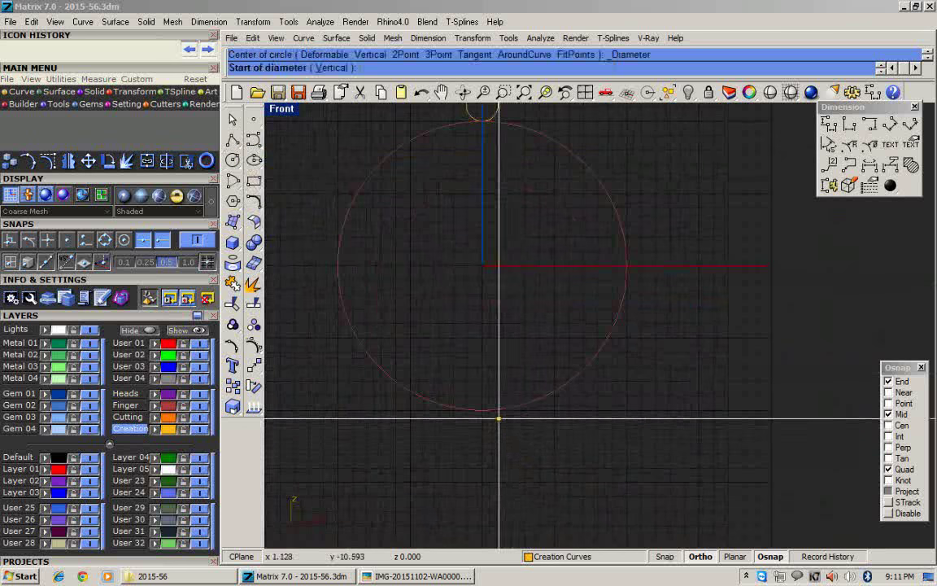
{"action": "left_click", "coordinate": [482, 411]}
{"action": "type", "text": "1.4"}
{"action": "key", "text": "Return"}
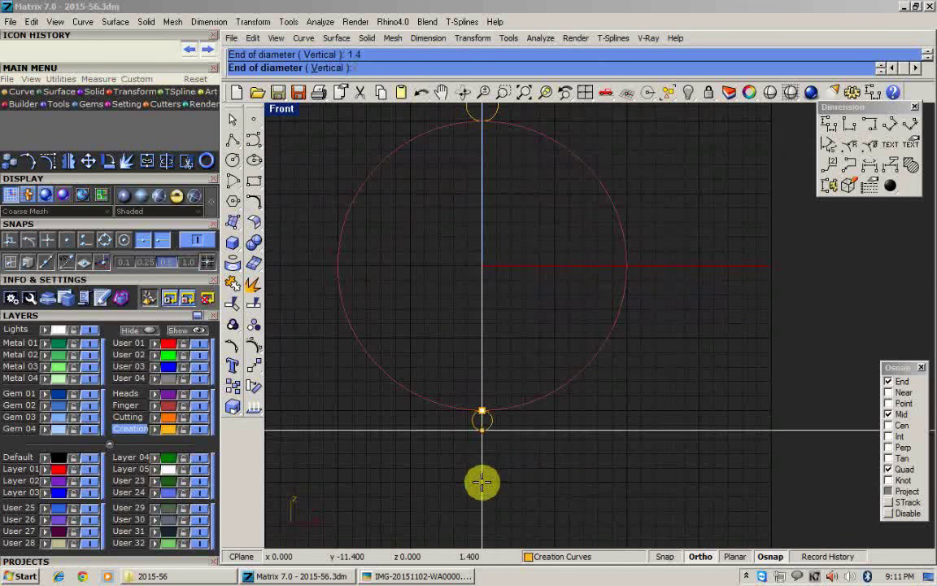
{"action": "left_click", "coordinate": [481, 483]}
{"action": "scroll", "coordinate": [632, 265], "scroll_direction": "up", "scroll_amount": 1}
Draw a 2 mm two-point diameter circle outward from the finger circle's right quadrant.
{"action": "right_click", "coordinate": [622, 262]}
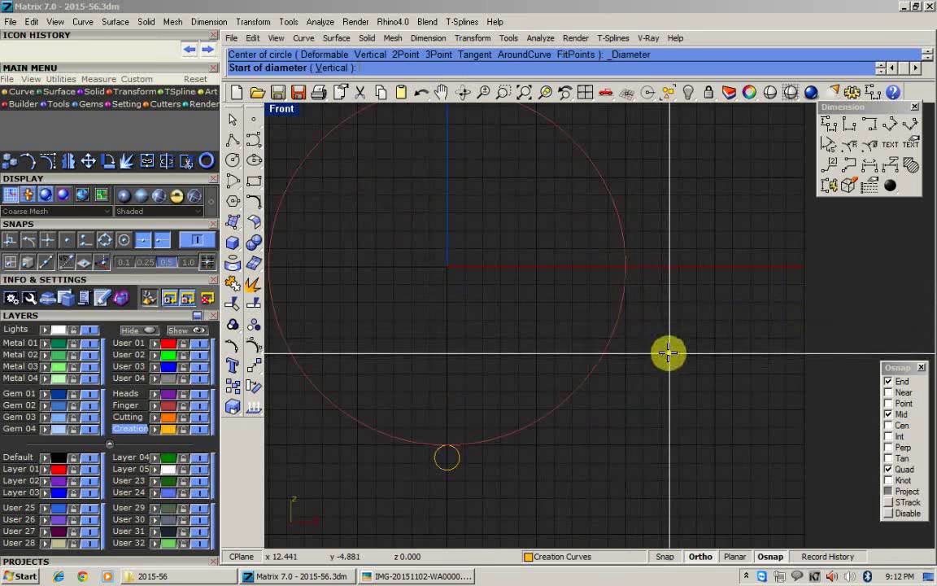
{"action": "left_click", "coordinate": [625, 267]}
{"action": "type", "text": "2"}
{"action": "left_click", "coordinate": [710, 290]}
{"action": "scroll", "coordinate": [498, 376], "scroll_direction": "down", "scroll_amount": 6}
Draw an interpolated curve from the top line's right end through the side guide circle's outer quadrant and bottom circle's lower quadrant, ending slightly past it.
{"action": "left_click", "coordinate": [257, 162]}
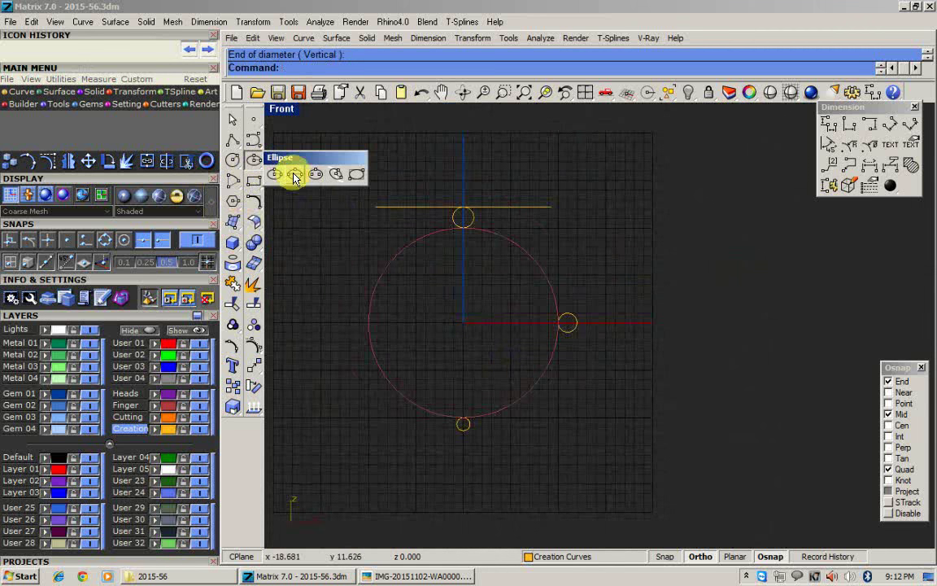
{"action": "left_click", "coordinate": [258, 143]}
{"action": "left_click", "coordinate": [295, 155]}
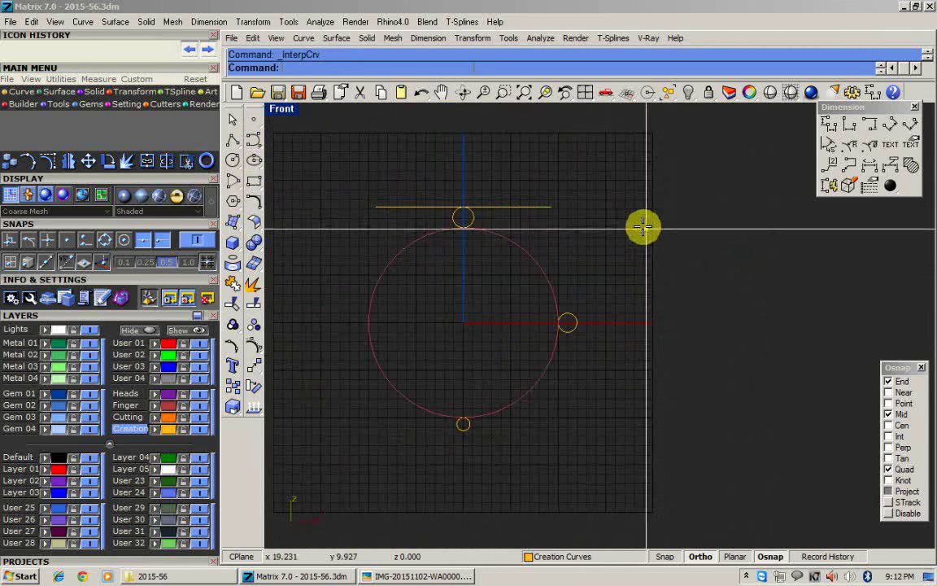
{"action": "scroll", "coordinate": [640, 227], "scroll_direction": "up", "scroll_amount": 2}
{"action": "left_click", "coordinate": [531, 203]}
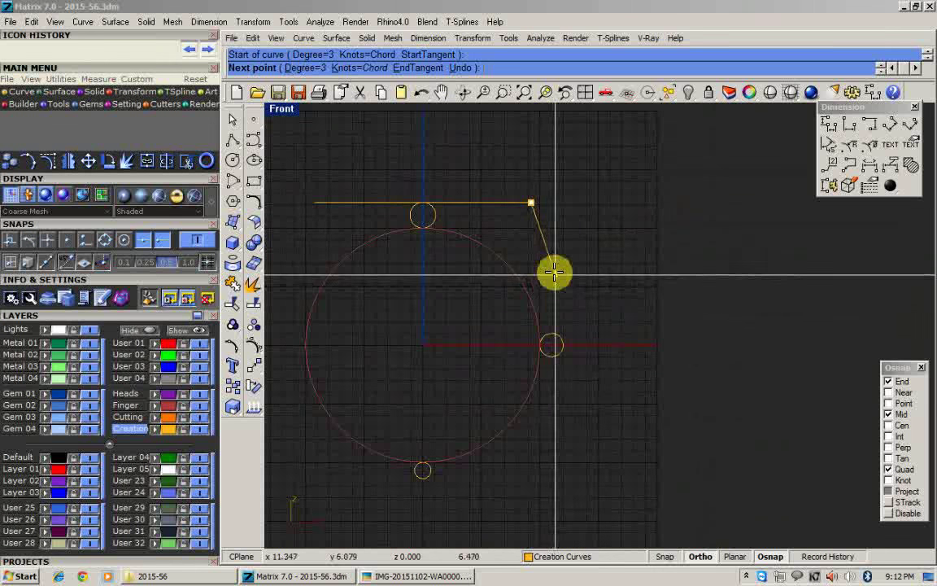
{"action": "left_click", "coordinate": [546, 249]}
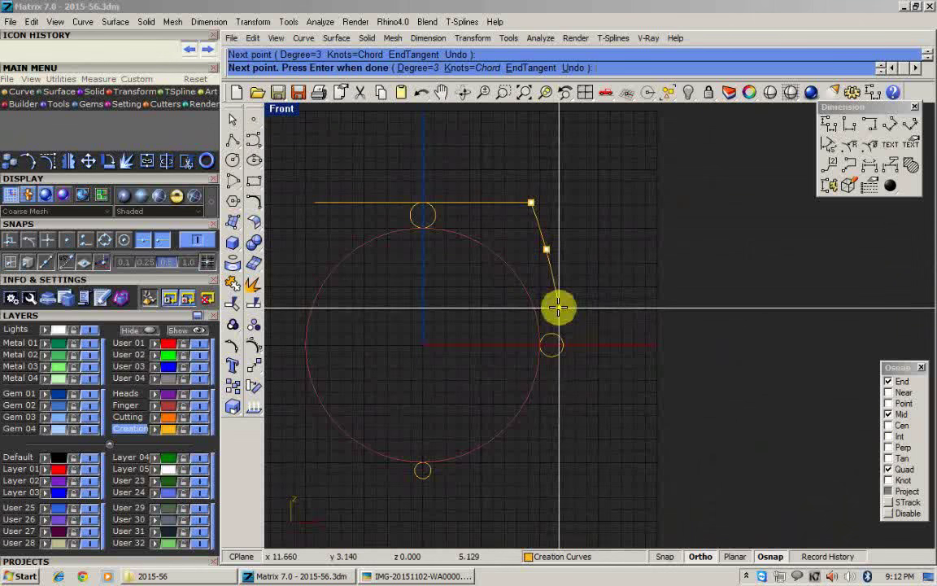
{"action": "left_click", "coordinate": [564, 344]}
{"action": "right_click_drag", "start_coordinate": [549, 419], "coordinate": [573, 371]}
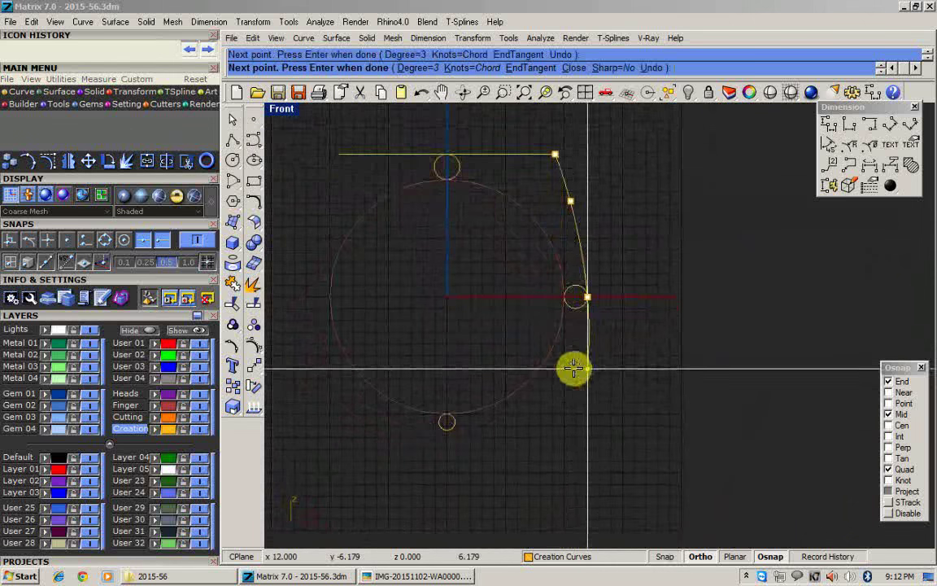
{"action": "left_click", "coordinate": [557, 377]}
{"action": "left_click", "coordinate": [556, 377]}
{"action": "left_click", "coordinate": [480, 428]}
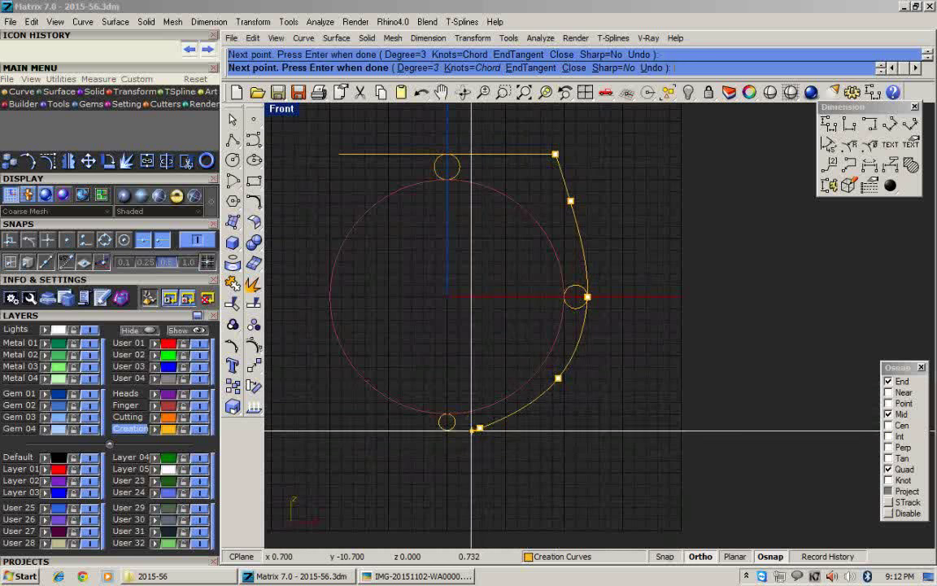
{"action": "left_click", "coordinate": [445, 431]}
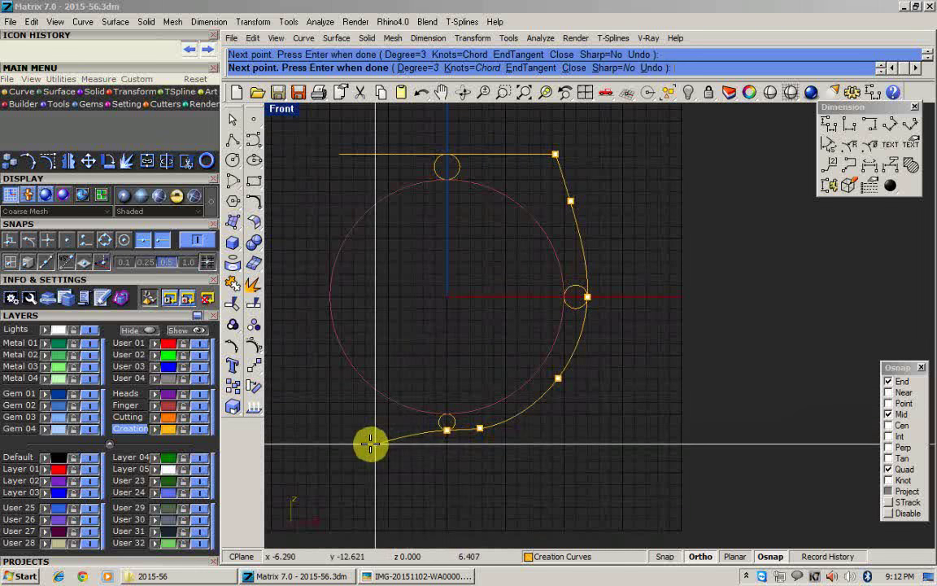
{"action": "scroll", "coordinate": [413, 428], "scroll_direction": "up", "scroll_amount": 4}
{"action": "left_click", "coordinate": [422, 427]}
{"action": "right_click", "coordinate": [423, 427]}
Create a vertical cutting plane across the side curve at the bottom guide circle's lower quadrant.
{"action": "left_click", "coordinate": [513, 430]}
{"action": "scroll", "coordinate": [517, 423], "scroll_direction": "down", "scroll_amount": 4}
{"action": "scroll", "coordinate": [481, 402], "scroll_direction": "up", "scroll_amount": 2}
{"action": "key", "text": "F4"}
{"action": "left_click", "coordinate": [469, 440]}
{"action": "left_click", "coordinate": [467, 374]}
Trim the curve's short end beyond the centre line with the cutting plane and delete the plane.
{"action": "scroll", "coordinate": [461, 338], "scroll_direction": "up", "scroll_amount": 4}
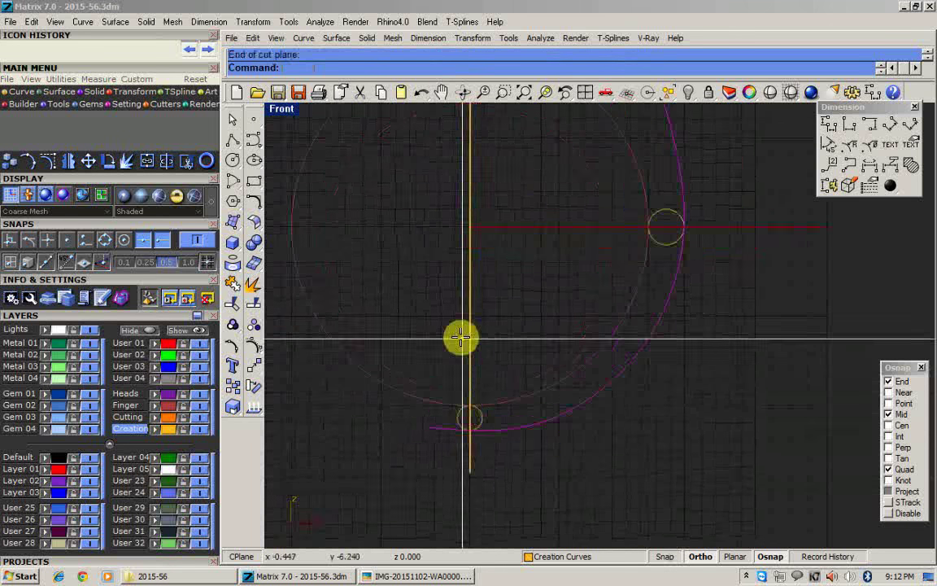
{"action": "left_click", "coordinate": [471, 459]}
{"action": "key", "text": "ctrl+t"}
{"action": "left_click", "coordinate": [452, 450]}
{"action": "right_click", "coordinate": [452, 450]}
{"action": "left_click", "coordinate": [473, 455]}
{"action": "key", "text": "Delete"}
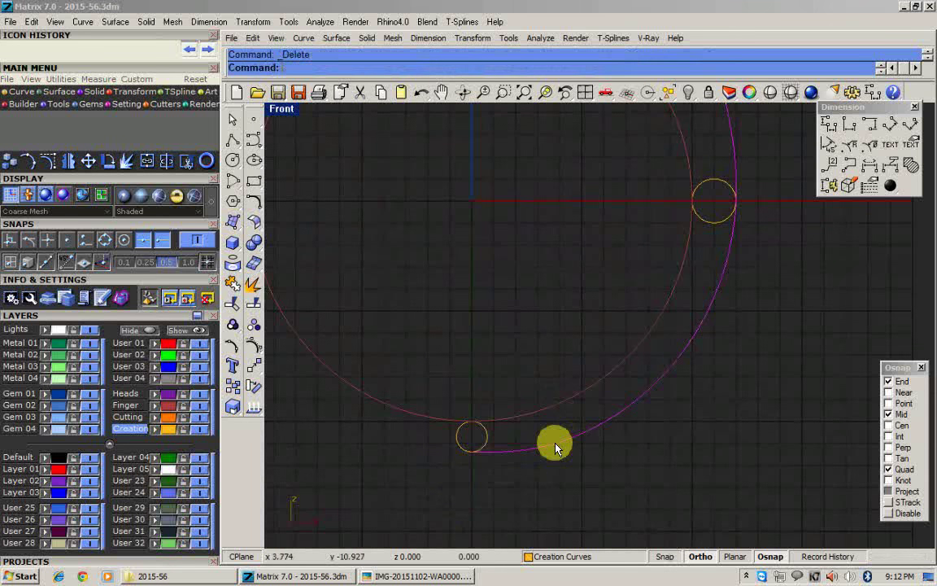
Rebuild the side curve with a point count of 5 and degree 3, deleting the input.
{"action": "scroll", "coordinate": [460, 356], "scroll_direction": "down", "scroll_amount": 2}
{"action": "scroll", "coordinate": [706, 220], "scroll_direction": "down", "scroll_amount": 2}
{"action": "right_click_drag", "start_coordinate": [709, 226], "coordinate": [655, 269]}
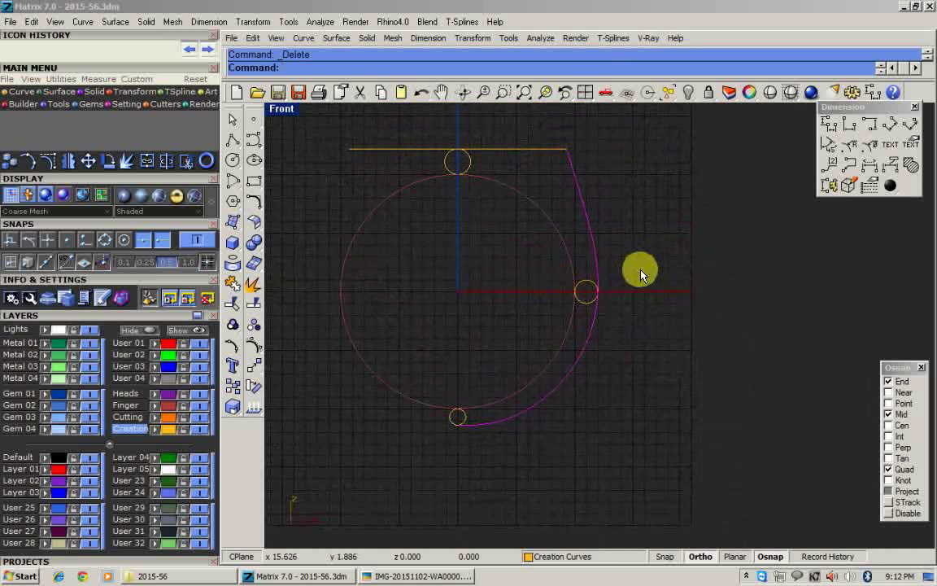
{"action": "type", "text": "Rebuild"}
{"action": "key", "text": "Return"}
{"action": "left_click_drag", "start_coordinate": [624, 234], "coordinate": [766, 211]}
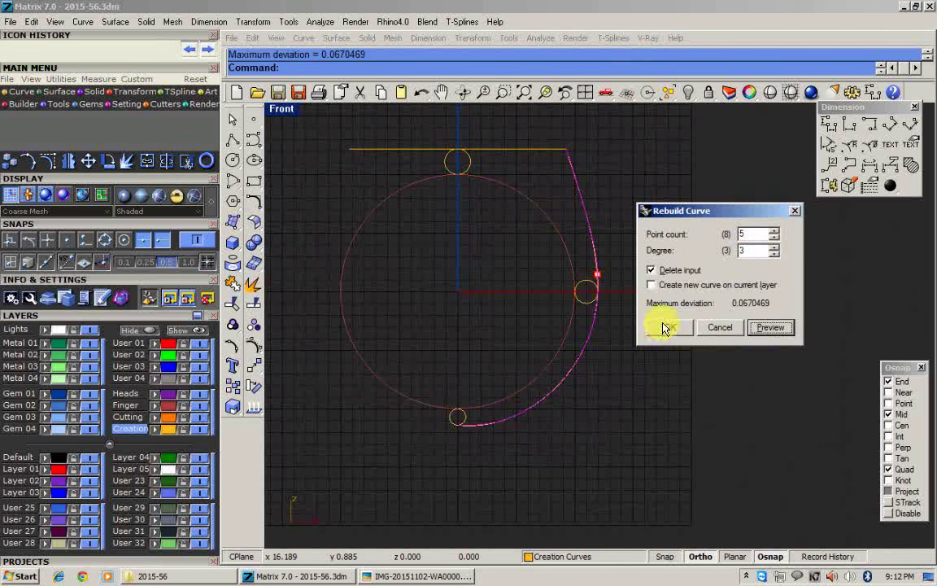
{"action": "left_click", "coordinate": [665, 327]}
Turn on the rebuilt curve's control points and adjust the points at its bottom end.
{"action": "left_click", "coordinate": [247, 348]}
{"action": "scroll", "coordinate": [457, 442], "scroll_direction": "up", "scroll_amount": 6}
{"action": "left_click", "coordinate": [573, 427]}
{"action": "right_click_drag", "start_coordinate": [605, 446], "coordinate": [554, 453]}
{"action": "type", "text": "m"}
{"action": "key", "text": "Return"}
{"action": "key", "text": "Escape"}
{"action": "type", "text": "r"}
{"action": "key", "text": "Return"}
{"action": "left_click", "coordinate": [556, 511]}
{"action": "left_click", "coordinate": [569, 499]}
{"action": "type", "text": "s"}
{"action": "key", "text": "Return"}
{"action": "left_click", "coordinate": [737, 505]}
{"action": "left_click", "coordinate": [725, 505]}
{"action": "scroll", "coordinate": [602, 355], "scroll_direction": "down", "scroll_amount": 6}
{"action": "scroll", "coordinate": [606, 181], "scroll_direction": "up", "scroll_amount": 1}
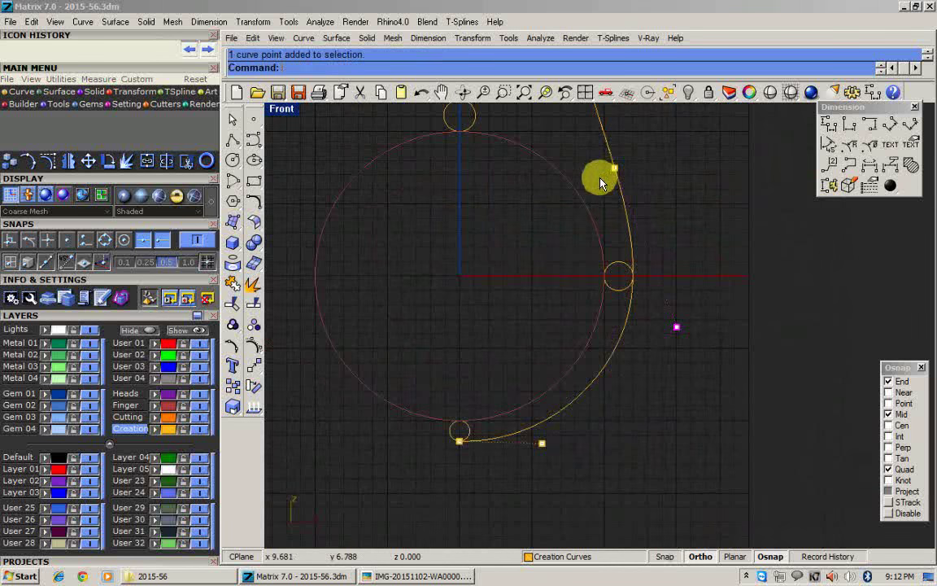
Show the default.Organic toolbar for nudging control points.
{"action": "right_click", "coordinate": [250, 517]}
{"action": "scroll", "coordinate": [283, 382], "scroll_direction": "down", "scroll_amount": 8}
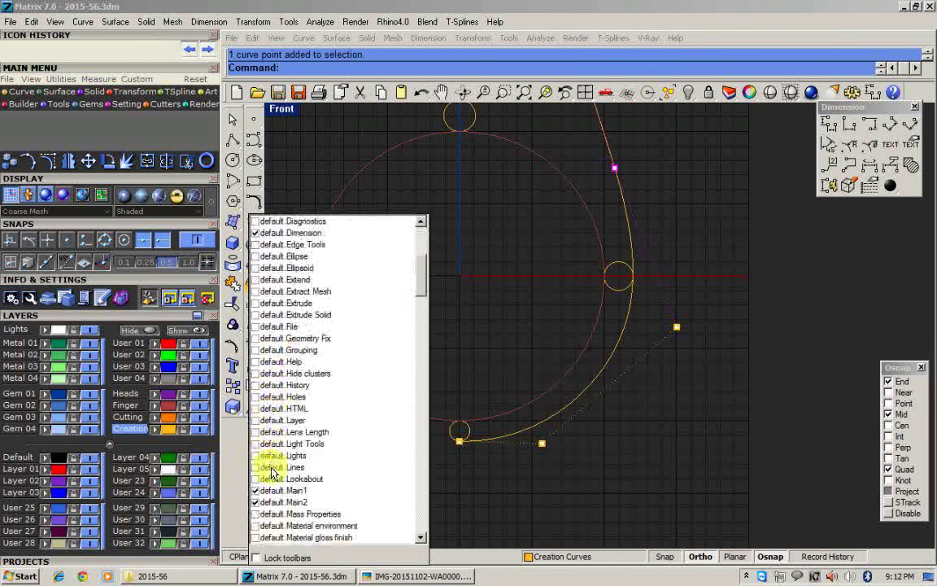
{"action": "scroll", "coordinate": [263, 498], "scroll_direction": "down", "scroll_amount": 6}
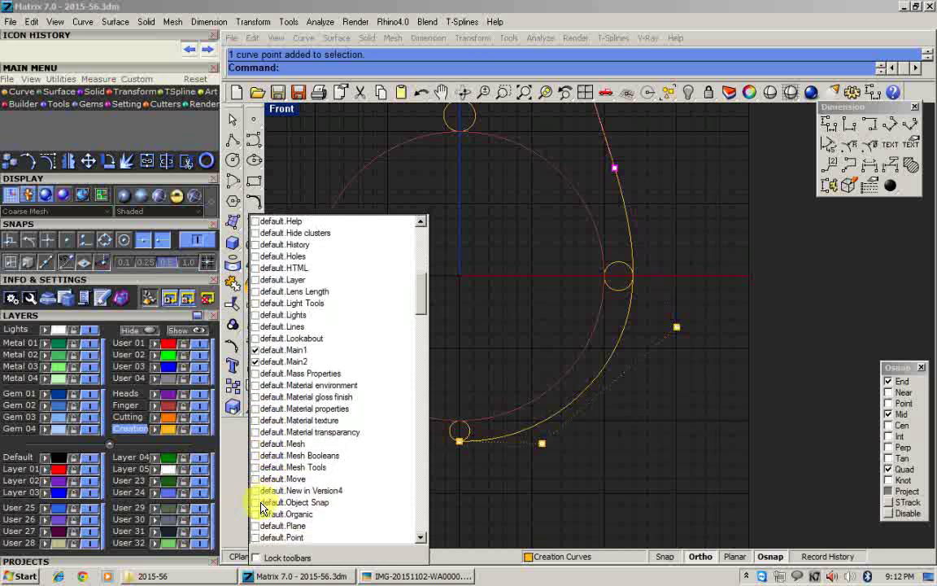
{"action": "left_click", "coordinate": [269, 514]}
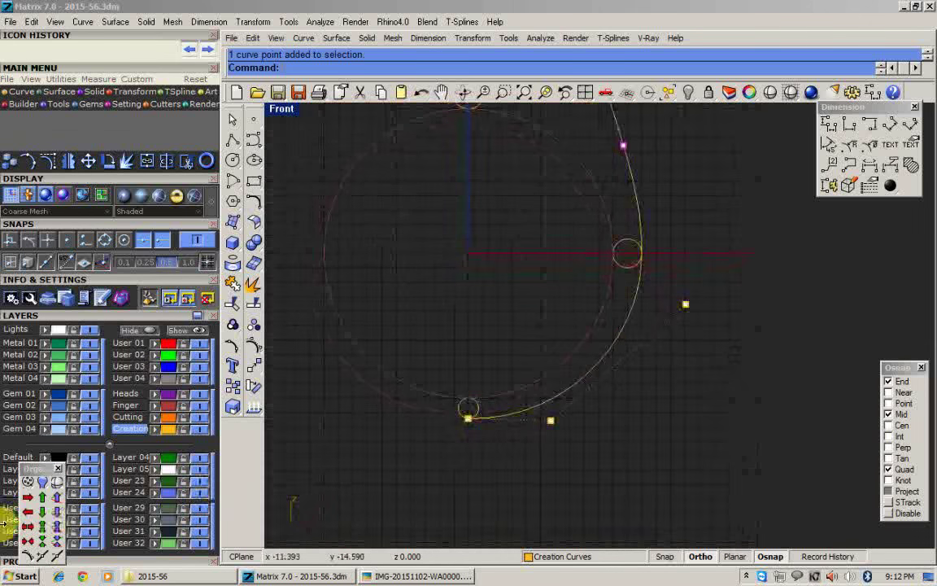
Fine-tune the side curve's control points with horizontal nudges of 0.1 mm to fit the side guide circle.
{"action": "left_click", "coordinate": [34, 501]}
{"action": "scroll", "coordinate": [669, 343], "scroll_direction": "down", "scroll_amount": 5}
{"action": "scroll", "coordinate": [661, 257], "scroll_direction": "up", "scroll_amount": 5}
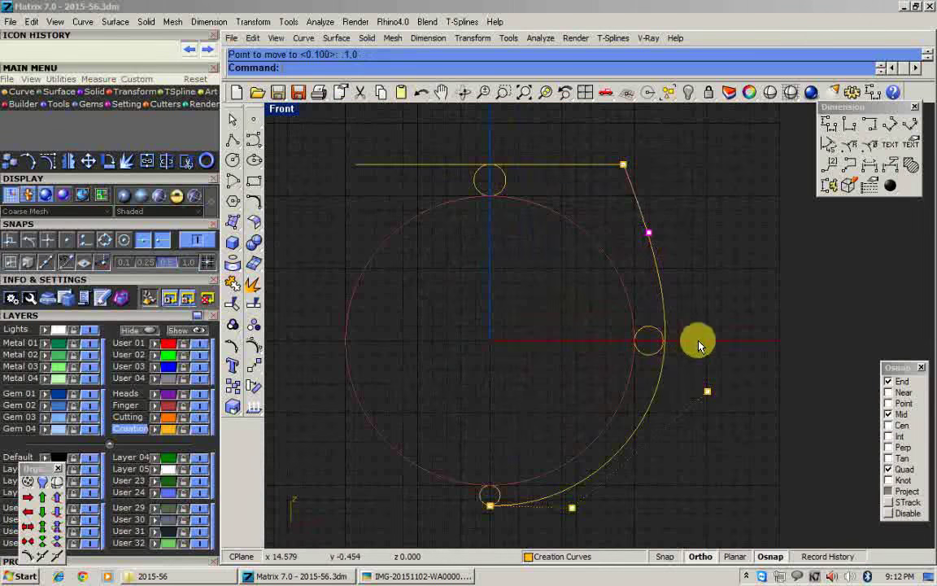
{"action": "left_click", "coordinate": [32, 517]}
{"action": "scroll", "coordinate": [701, 333], "scroll_direction": "down", "scroll_amount": 4}
{"action": "scroll", "coordinate": [622, 428], "scroll_direction": "up", "scroll_amount": 4}
Mirror the side curve across the vertical centre line and join the two halves into one curve.
{"action": "left_click", "coordinate": [529, 439]}
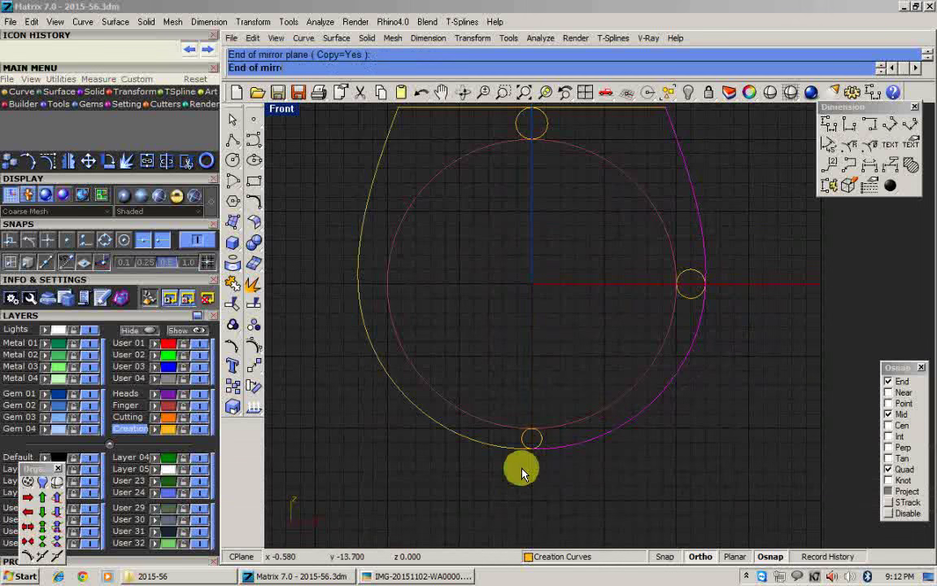
{"action": "right_click_drag", "start_coordinate": [569, 472], "coordinate": [534, 416]}
{"action": "key", "text": "ctrl+j"}
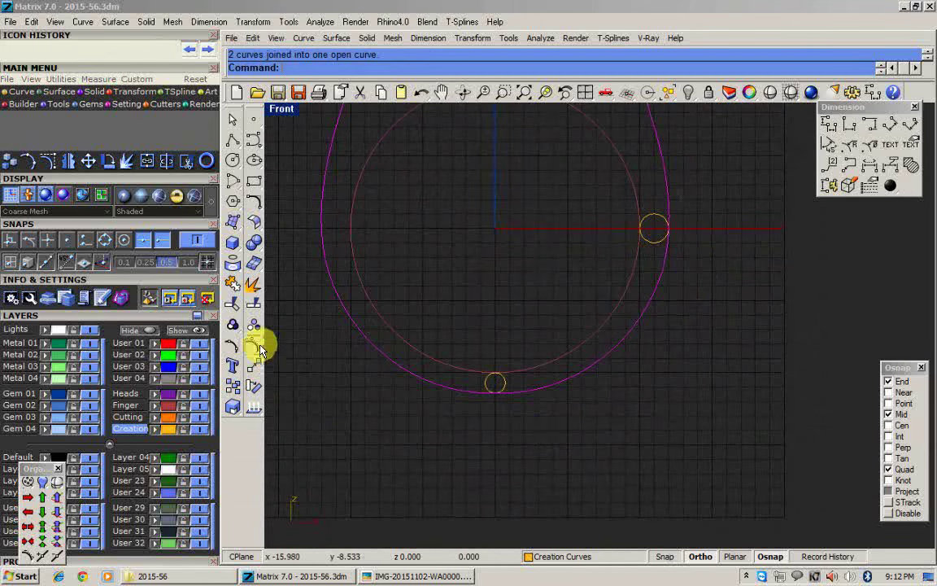
Turn on the joined curve's control points and delete the middle point at the bottom.
{"action": "left_click", "coordinate": [260, 349]}
{"action": "left_click_drag", "start_coordinate": [476, 413], "coordinate": [505, 381]}
{"action": "key", "text": "Delete"}
Move the two bottom control points up about 0.15 mm so the curve meets the bottom guide circle.
{"action": "left_click_drag", "start_coordinate": [401, 414], "coordinate": [589, 379]}
{"action": "scroll", "coordinate": [488, 405], "scroll_direction": "up", "scroll_amount": 6}
{"action": "type", "text": "M"}
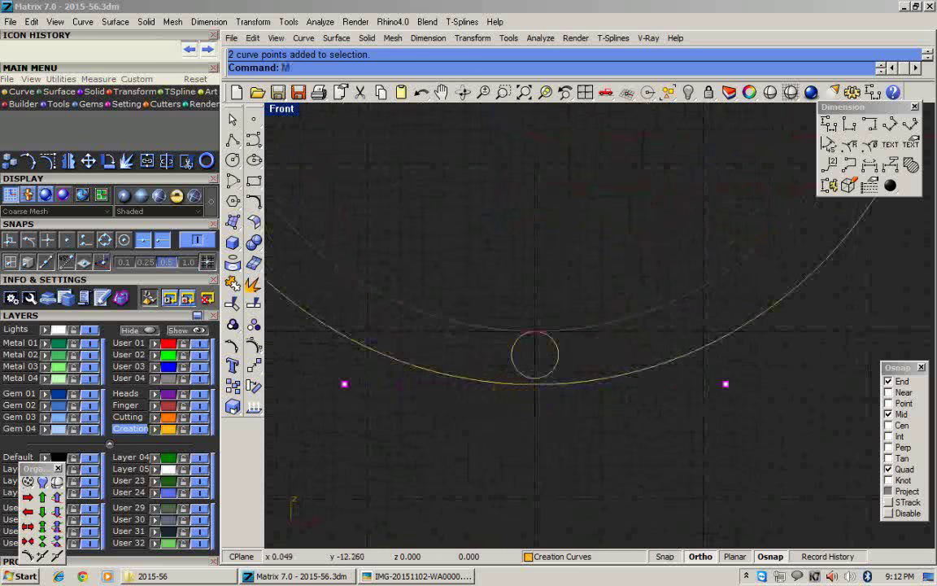
{"action": "key", "text": "Return"}
{"action": "left_click", "coordinate": [537, 445]}
{"action": "type", "text": ".1"}
{"action": "key", "text": "Return"}
{"action": "left_click", "coordinate": [536, 438]}
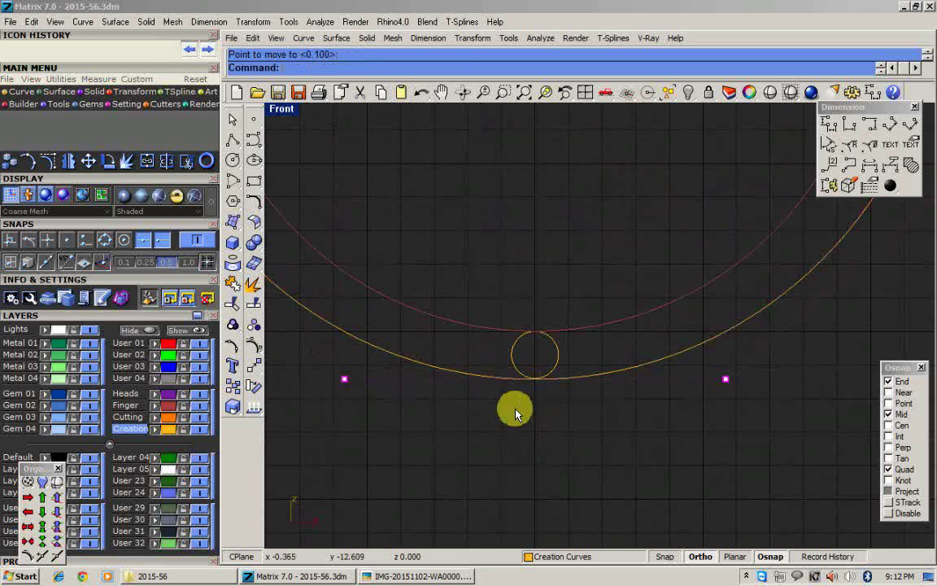
Move the two widest side control points of the ring profile slightly upward.
{"action": "scroll", "coordinate": [516, 412], "scroll_direction": "down", "scroll_amount": 5}
{"action": "left_click_drag", "start_coordinate": [352, 265], "coordinate": [729, 309]}
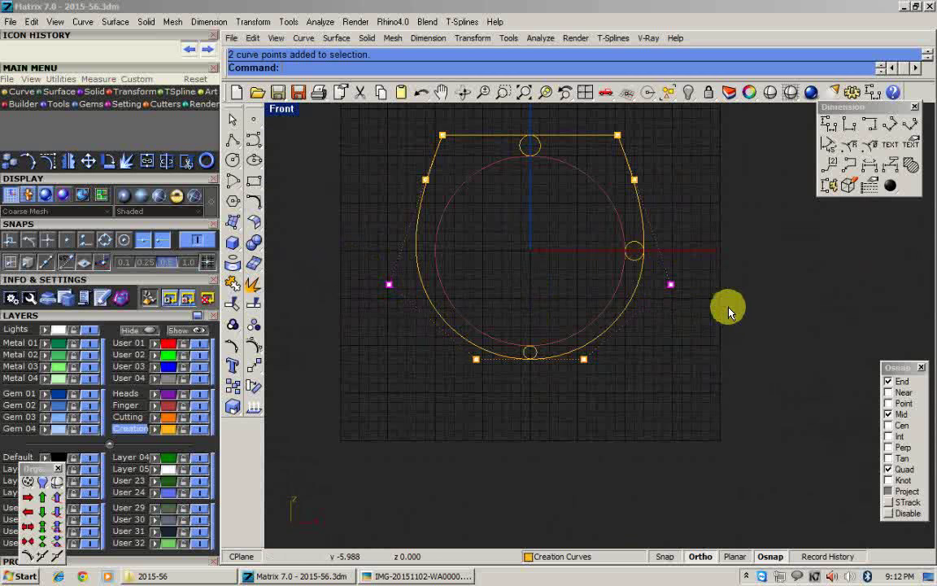
{"action": "scroll", "coordinate": [724, 353], "scroll_direction": "up", "scroll_amount": 4}
{"action": "right_click", "coordinate": [725, 376]}
{"action": "left_click", "coordinate": [726, 379]}
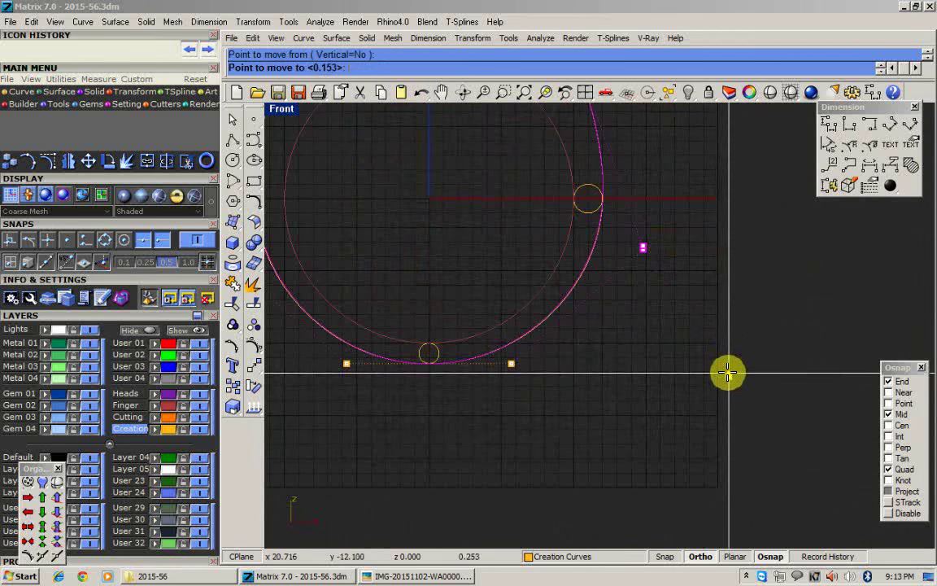
{"action": "left_click", "coordinate": [728, 373]}
Scale the two upper side control points slightly outward in one direction from the origin (0).
{"action": "scroll", "coordinate": [654, 336], "scroll_direction": "down", "scroll_amount": 5}
{"action": "scroll", "coordinate": [486, 198], "scroll_direction": "up", "scroll_amount": 4}
{"action": "left_click_drag", "start_coordinate": [394, 188], "coordinate": [780, 256]}
{"action": "type", "text": "sc"}
{"action": "key", "text": "Return"}
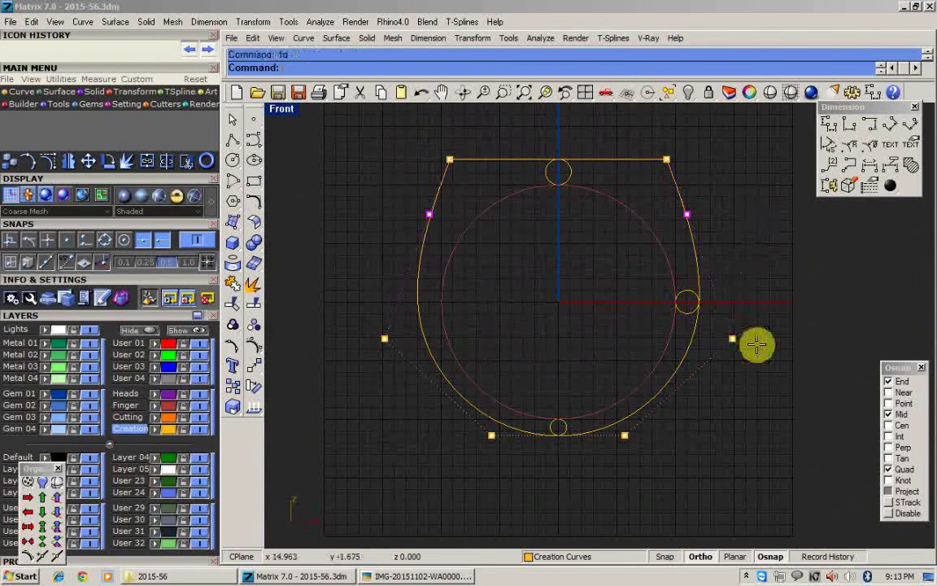
{"action": "type", "text": "0"}
{"action": "left_click", "coordinate": [811, 321]}
{"action": "left_click", "coordinate": [814, 320]}
{"action": "key", "text": "Escape"}
{"action": "key", "text": "Escape"}
Create a vertical cutting plane through the ring profile along its centre line.
{"action": "left_click", "coordinate": [693, 243]}
{"action": "right_click_drag", "start_coordinate": [672, 342], "coordinate": [665, 295]}
{"action": "type", "text": "cutplane"}
{"action": "key", "text": "Return"}
{"action": "left_click", "coordinate": [553, 388]}
{"action": "left_click", "coordinate": [565, 329]}
{"action": "right_click", "coordinate": [565, 329]}
Trim away the left half of the ring profile with the cutting plane and delete the plane.
{"action": "left_click", "coordinate": [553, 313]}
{"action": "type", "text": "tr"}
{"action": "left_click", "coordinate": [519, 381]}
{"action": "right_click", "coordinate": [583, 297]}
{"action": "left_click", "coordinate": [554, 285]}
{"action": "scroll", "coordinate": [553, 319], "scroll_direction": "down", "scroll_amount": 4}
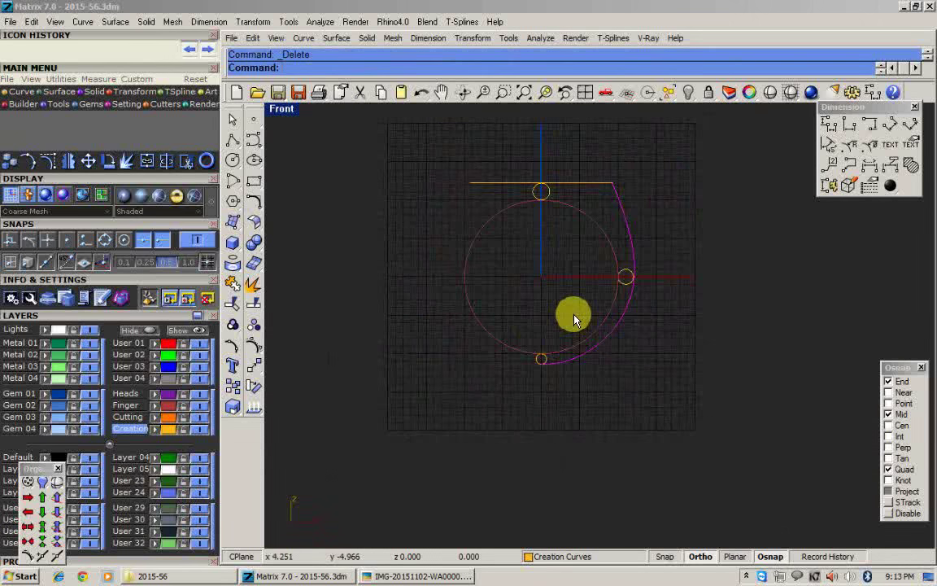
Try mirroring the half profile across the vertical centre line from origin 0, and undo the mirror.
{"action": "type", "text": "mi"}
{"action": "key", "text": "Return"}
{"action": "type", "text": "0"}
{"action": "key", "text": "Return"}
{"action": "left_click", "coordinate": [545, 487]}
{"action": "key", "text": "Escape"}
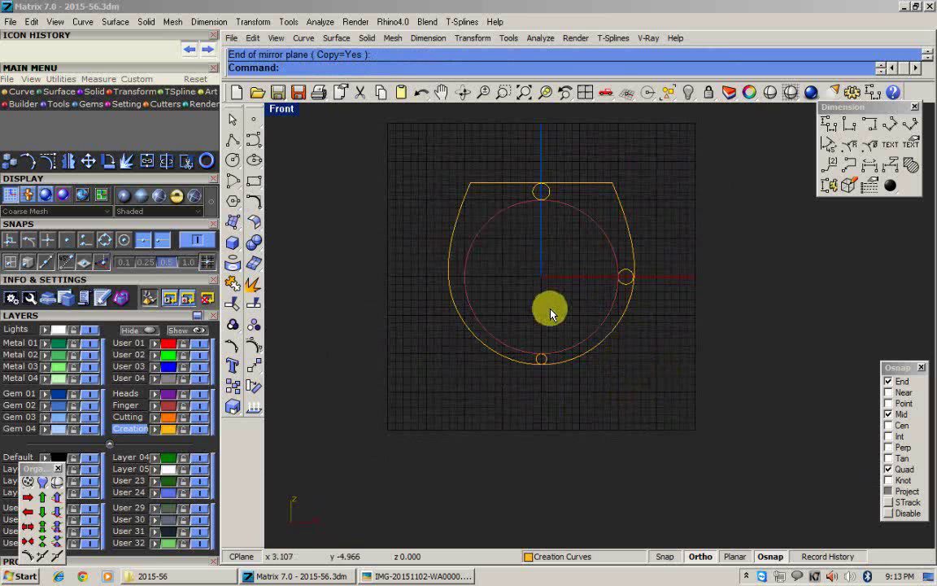
{"action": "scroll", "coordinate": [623, 235], "scroll_direction": "up", "scroll_amount": 3}
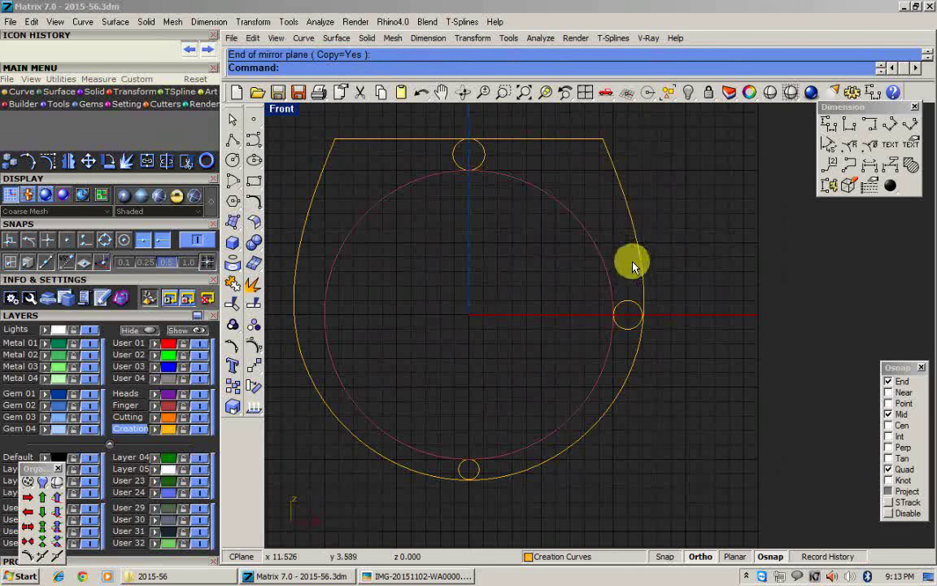
{"action": "key", "text": "ctrl+z"}
Turn on the half profile's control points and nudge the upper side point inward in 0.1 mm increments.
{"action": "left_click", "coordinate": [633, 236]}
{"action": "scroll", "coordinate": [505, 189], "scroll_direction": "down", "scroll_amount": 4}
{"action": "left_click", "coordinate": [256, 345]}
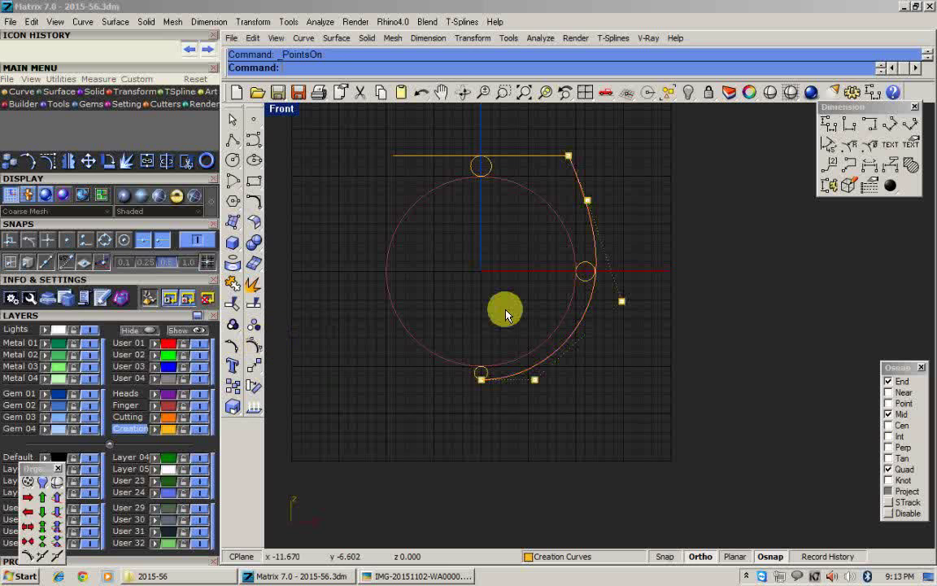
{"action": "scroll", "coordinate": [573, 240], "scroll_direction": "up", "scroll_amount": 2}
{"action": "left_click", "coordinate": [571, 173]}
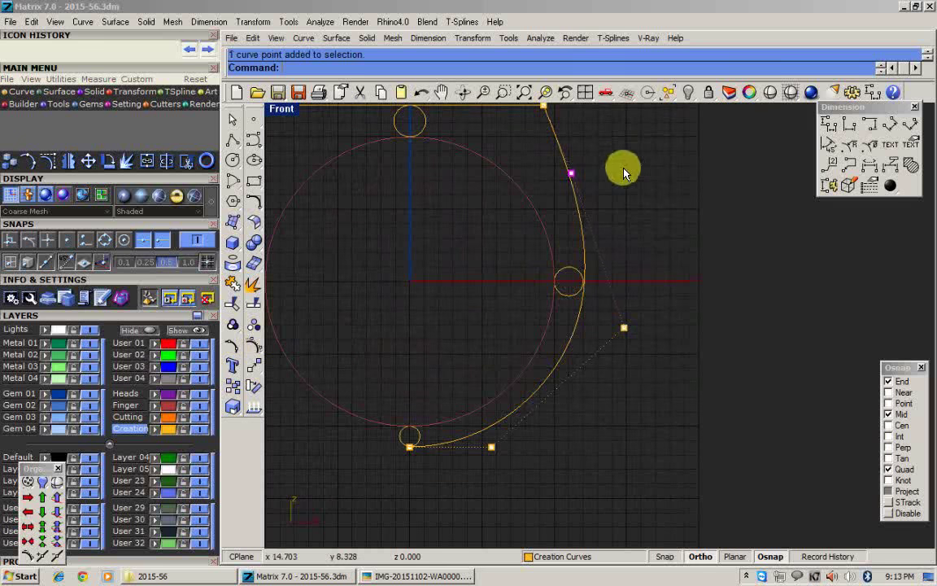
{"action": "left_click", "coordinate": [29, 512]}
{"action": "scroll", "coordinate": [607, 272], "scroll_direction": "down", "scroll_amount": 2}
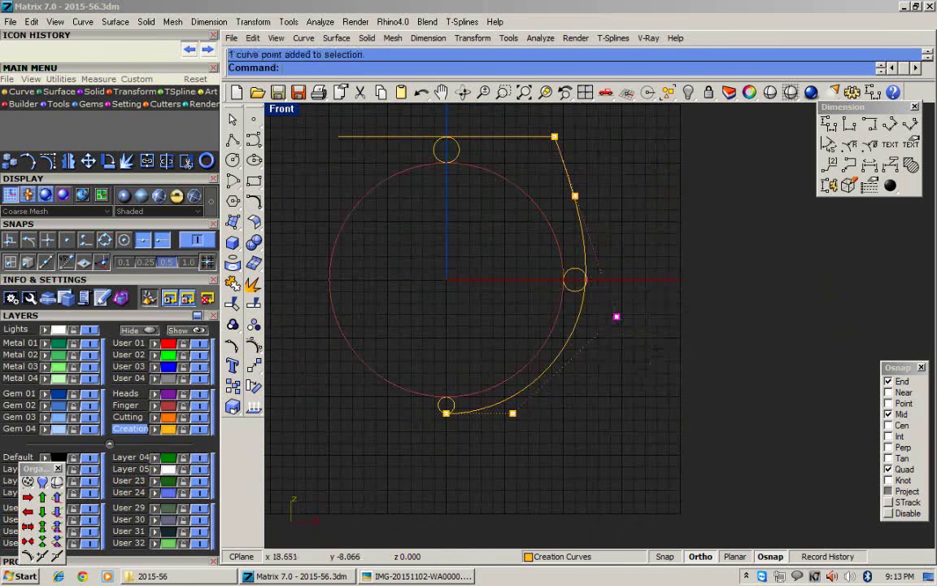
Nudge the half profile's widest side control point outward in 0.1 mm increments and turn the control points off.
{"action": "scroll", "coordinate": [626, 332], "scroll_direction": "up", "scroll_amount": 1}
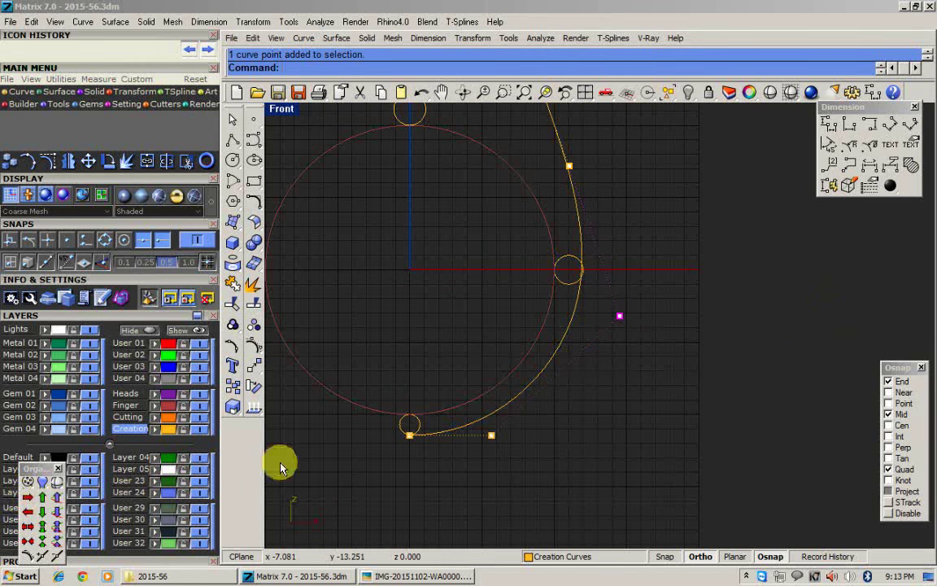
{"action": "left_click", "coordinate": [27, 498]}
{"action": "left_click", "coordinate": [28, 498]}
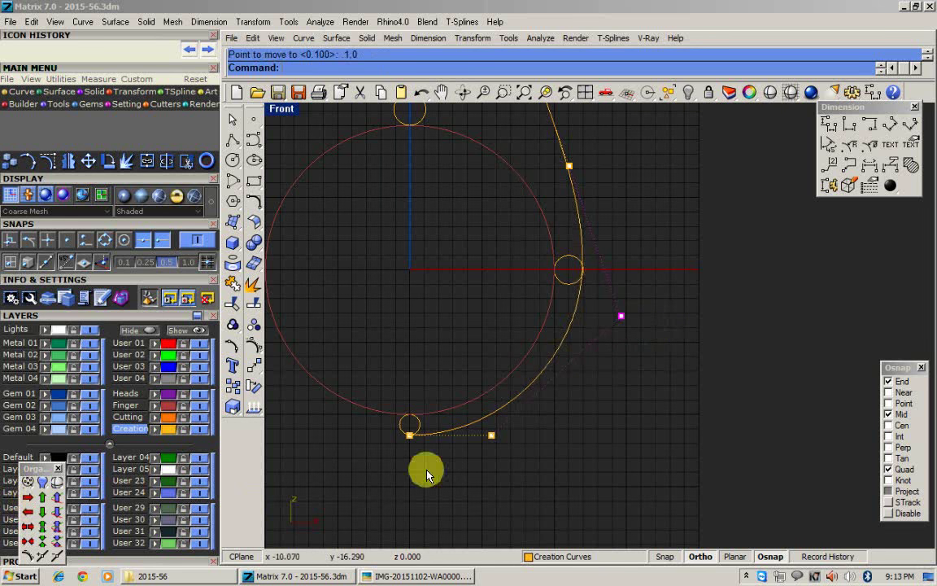
{"action": "key", "text": "Escape"}
{"action": "key", "text": "Escape"}
Mirror the adjusted half profile across a vertical line through its bottom end.
{"action": "left_click", "coordinate": [562, 349]}
{"action": "scroll", "coordinate": [564, 316], "scroll_direction": "down", "scroll_amount": 6}
{"action": "type", "text": "mirror"}
{"action": "key", "text": "Return"}
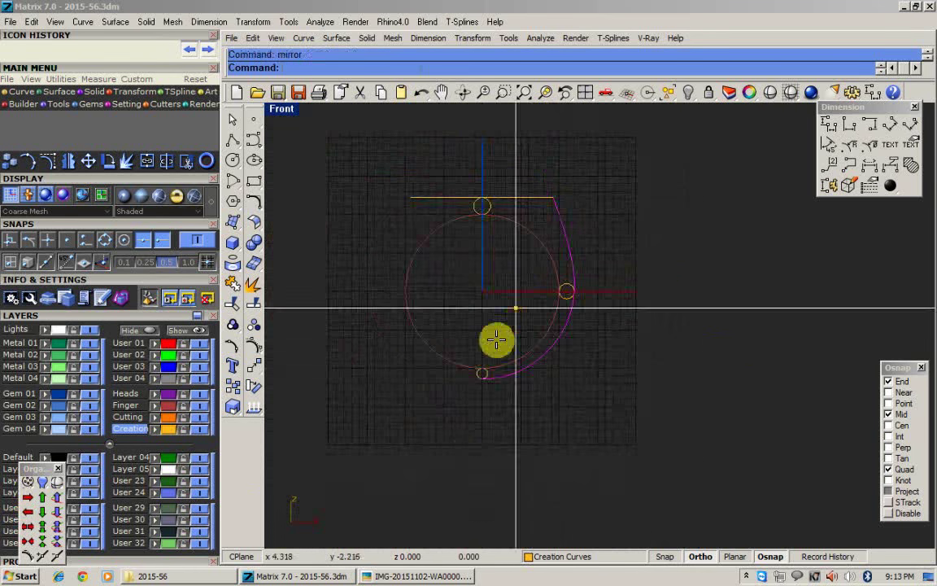
{"action": "left_click", "coordinate": [483, 379]}
{"action": "left_click", "coordinate": [451, 508]}
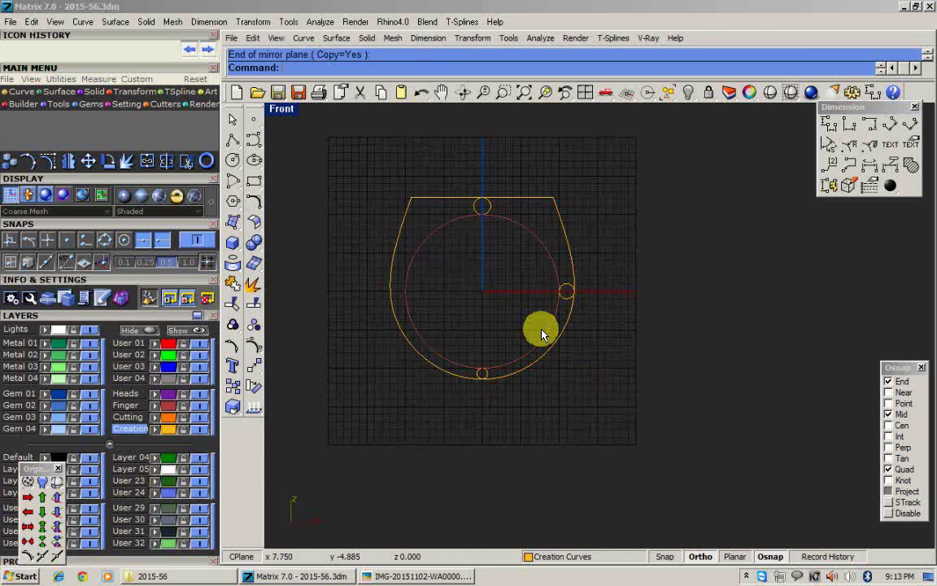
Save the file and delete the side guide circle, undoing the deletion of the top guide circle.
{"action": "key", "text": "ctrl+s"}
{"action": "scroll", "coordinate": [542, 281], "scroll_direction": "up", "scroll_amount": 6}
{"action": "left_click", "coordinate": [620, 319]}
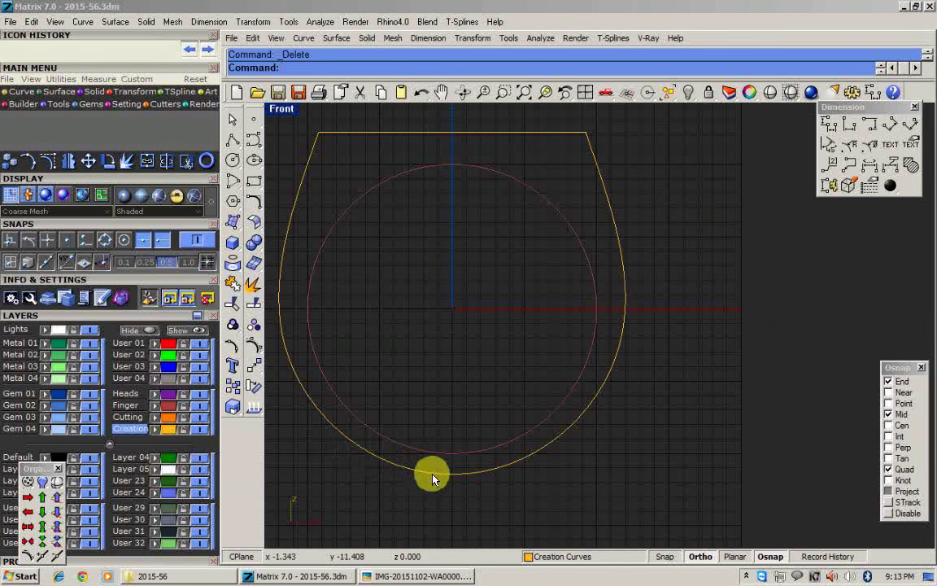
{"action": "key", "text": "ctrl+z"}
{"action": "scroll", "coordinate": [436, 482], "scroll_direction": "up", "scroll_amount": 6}
{"action": "scroll", "coordinate": [446, 468], "scroll_direction": "down", "scroll_amount": 3}
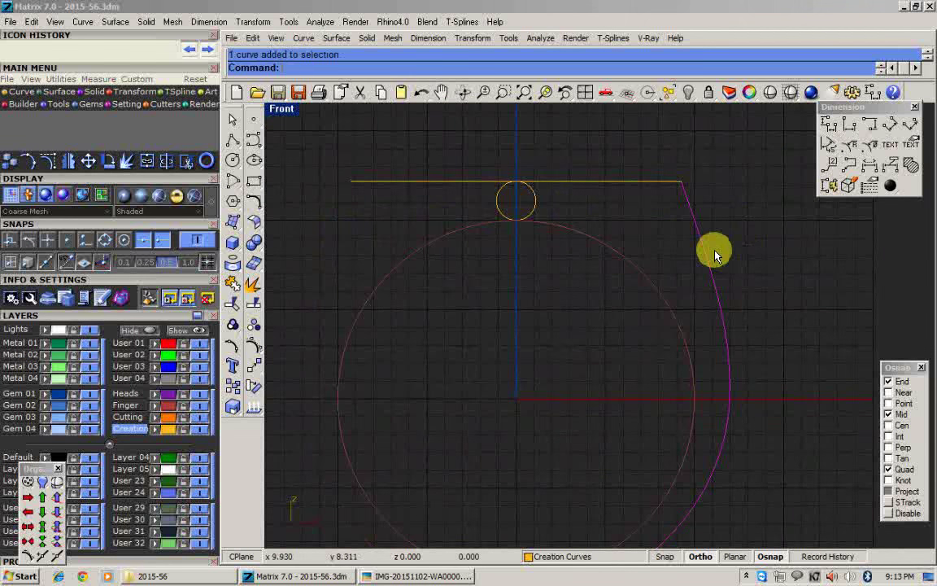
Switch to the photo viewer and examine the two reference images for the ring's top proportions and tapered side shape.
{"action": "key", "text": "Escape"}
{"action": "double_click", "coordinate": [276, 112]}
{"action": "double_click", "coordinate": [620, 117]}
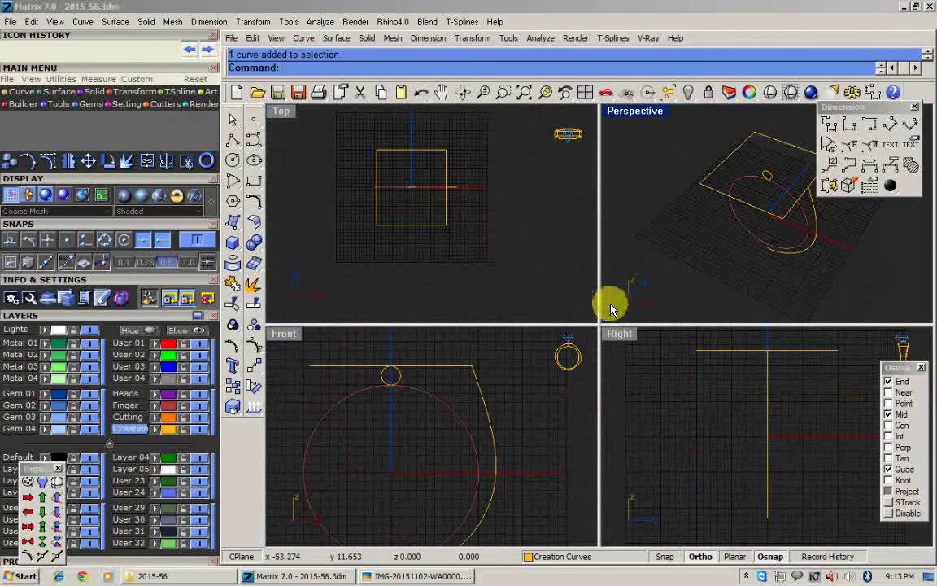
{"action": "scroll", "coordinate": [601, 295], "scroll_direction": "up", "scroll_amount": 2}
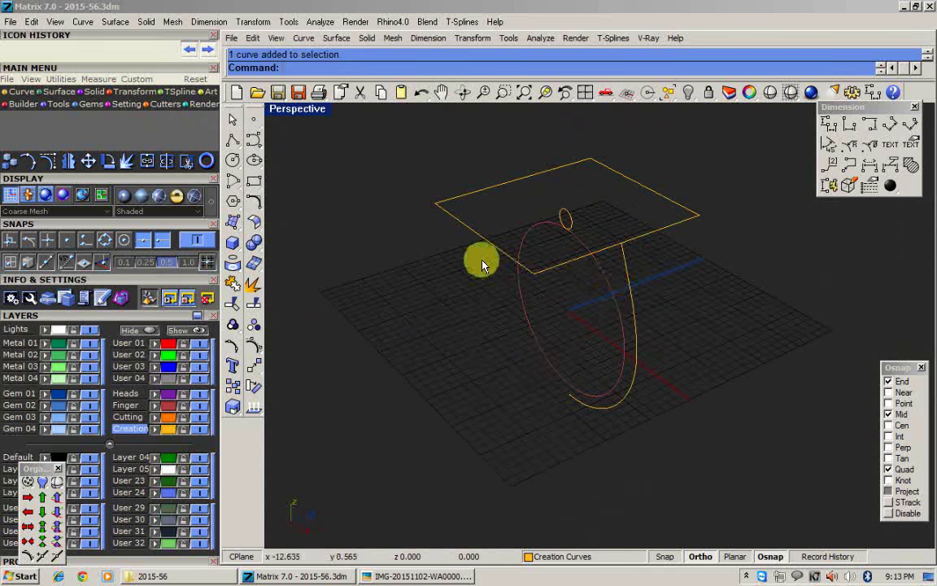
{"action": "left_click", "coordinate": [419, 576]}
{"action": "scroll", "coordinate": [433, 296], "scroll_direction": "up", "scroll_amount": 2}
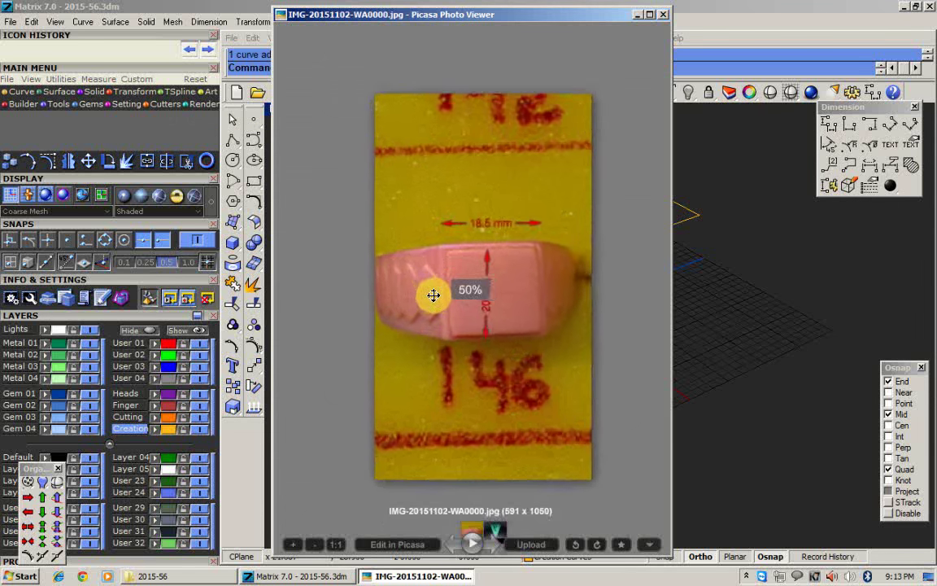
{"action": "key", "text": "Right"}
{"action": "scroll", "coordinate": [460, 250], "scroll_direction": "up", "scroll_amount": 1}
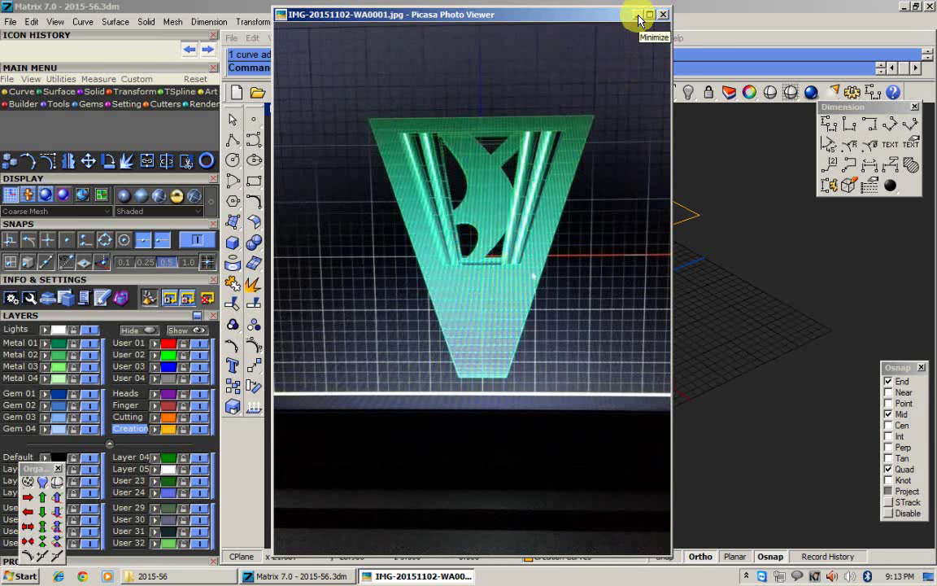
Try a one-rail sweep of the half profile around the top rectangle in the Perspective view, and undo it.
{"action": "right_click_drag", "start_coordinate": [575, 295], "coordinate": [649, 274]}
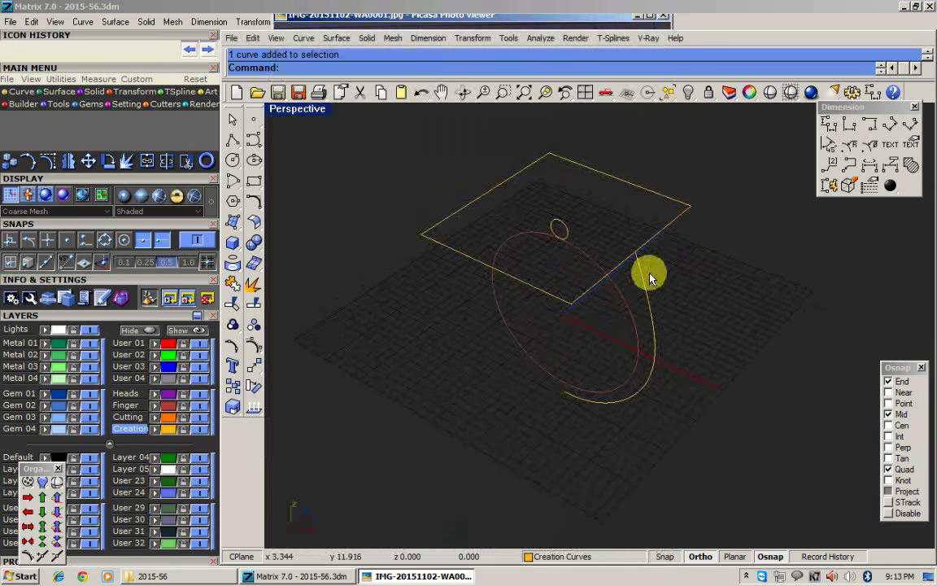
{"action": "right_click", "coordinate": [673, 239]}
{"action": "left_click", "coordinate": [664, 231]}
{"action": "right_click", "coordinate": [733, 268]}
{"action": "key", "text": "Return"}
{"action": "left_click", "coordinate": [791, 94]}
{"action": "right_click_drag", "start_coordinate": [666, 390], "coordinate": [544, 291]}
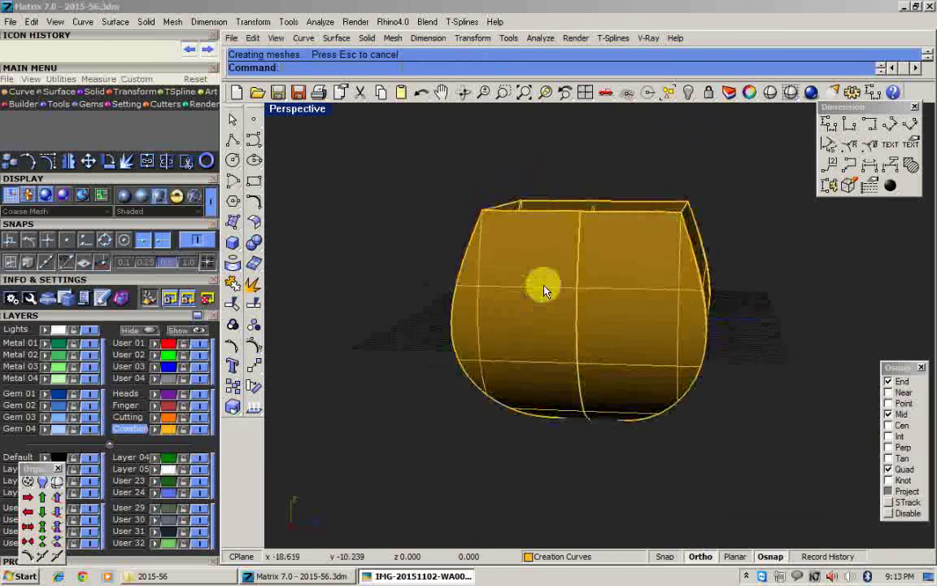
{"action": "left_click", "coordinate": [543, 290]}
{"action": "key", "text": "Escape"}
{"action": "right_click_drag", "start_coordinate": [623, 264], "coordinate": [748, 356]}
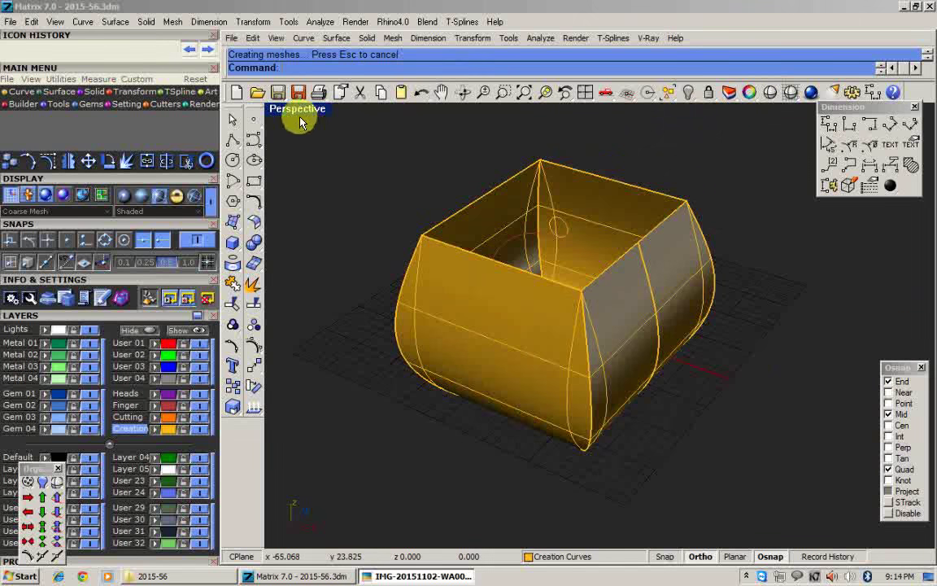
{"action": "key", "text": "ctrl+z"}
Extrude the half profile curve to both sides, matching the depth of the top rectangle.
{"action": "left_click", "coordinate": [645, 266]}
{"action": "right_click_drag", "start_coordinate": [643, 268], "coordinate": [563, 305]}
{"action": "left_click", "coordinate": [232, 240]}
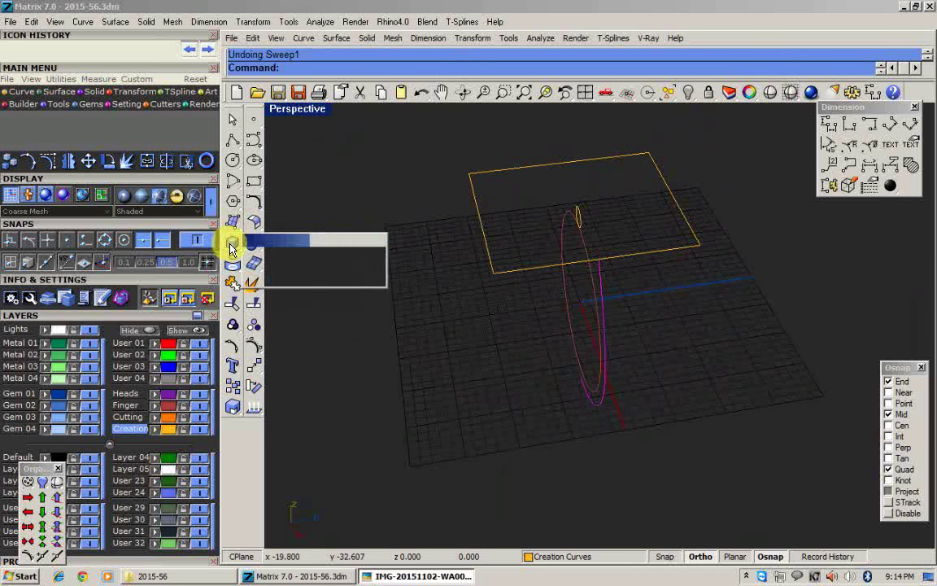
{"action": "left_click", "coordinate": [363, 274]}
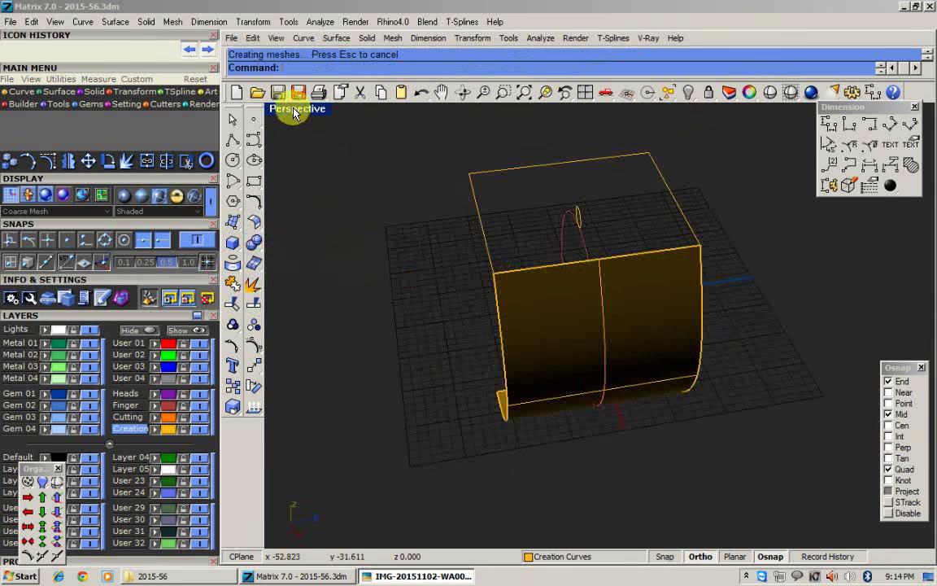
In the Right view, draw a 4.5 mm diameter guide circle centred on the midpoint of the extruded surface's bottom edge.
{"action": "double_click", "coordinate": [293, 113]}
{"action": "double_click", "coordinate": [610, 336]}
{"action": "left_click", "coordinate": [511, 344]}
{"action": "right_click_drag", "start_coordinate": [515, 359], "coordinate": [450, 316]}
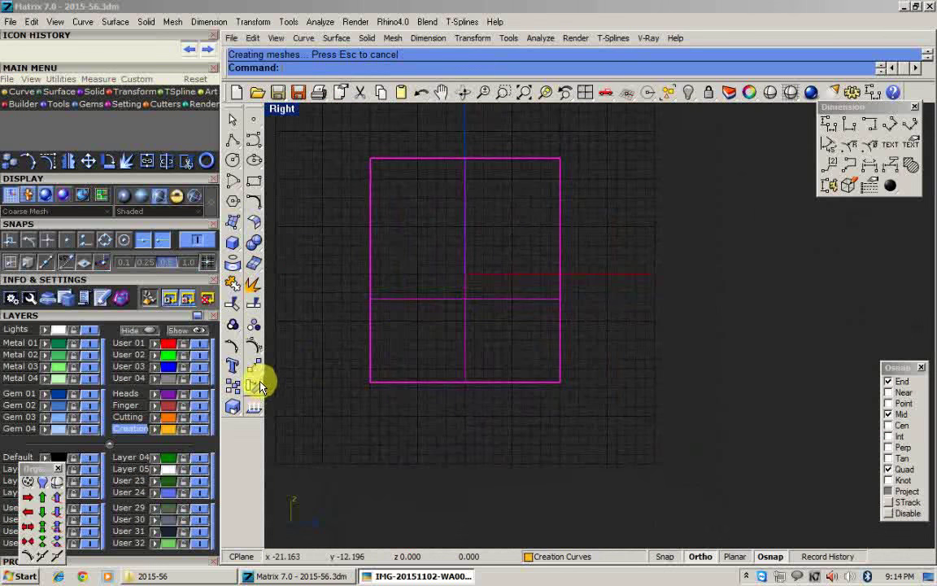
{"action": "left_click", "coordinate": [465, 383]}
{"action": "type", "text": "4.5"}
{"action": "key", "text": "Return"}
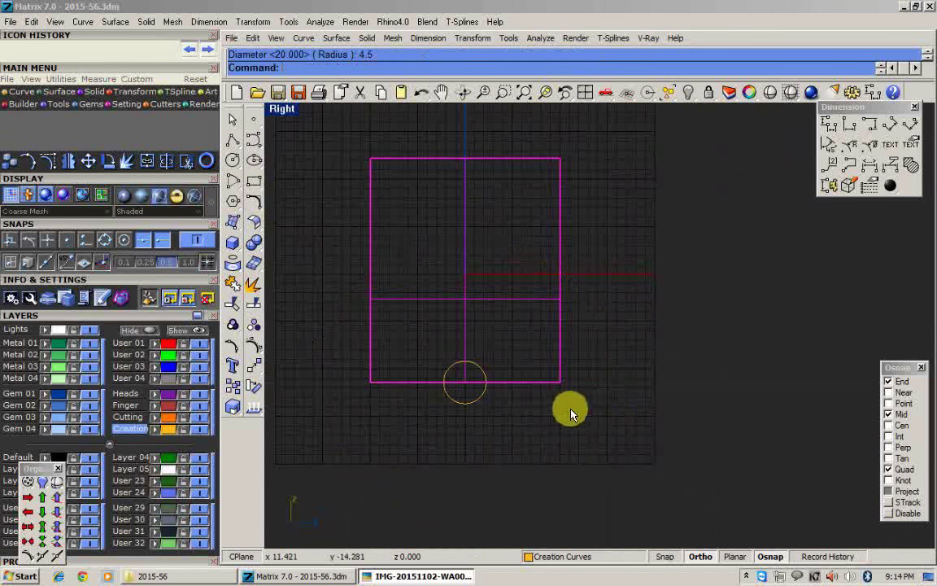
{"action": "key", "text": "F10"}
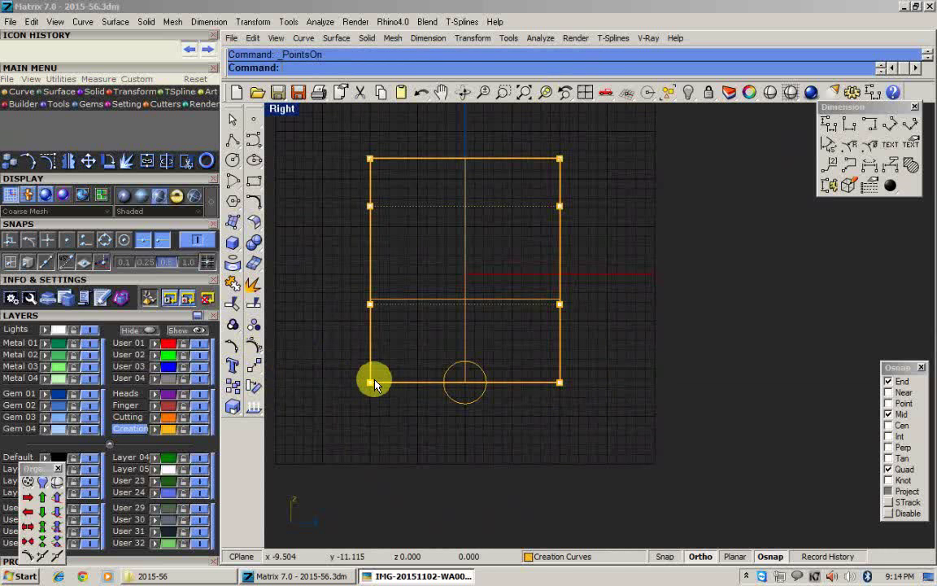
{"action": "key", "text": "Escape"}
{"action": "left_click", "coordinate": [391, 383]}
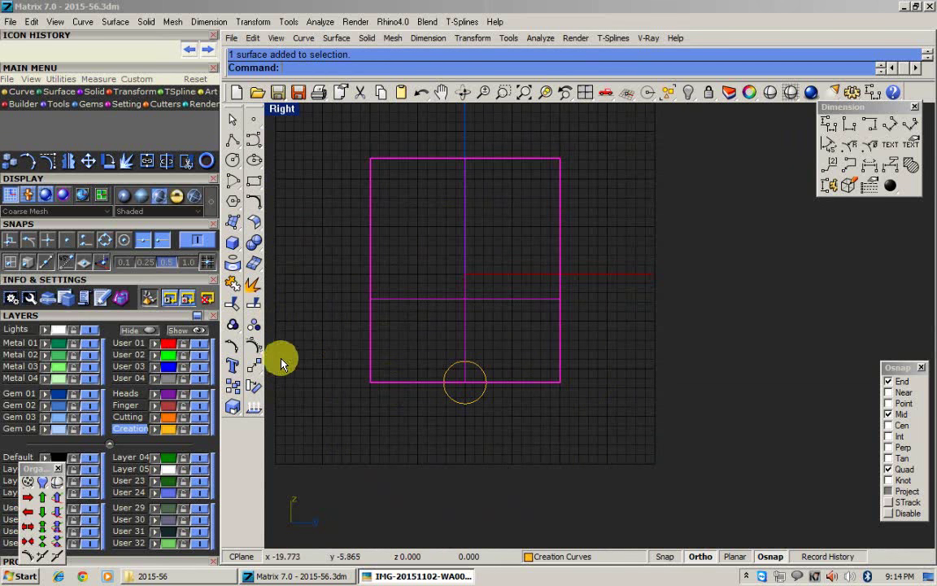
{"action": "left_click", "coordinate": [257, 371]}
{"action": "left_click", "coordinate": [365, 441]}
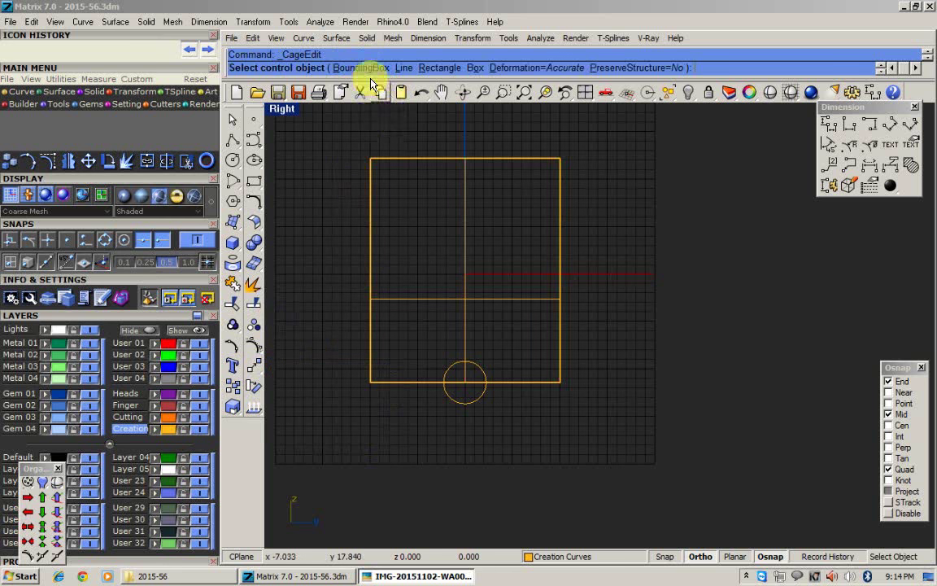
{"action": "left_click", "coordinate": [368, 71]}
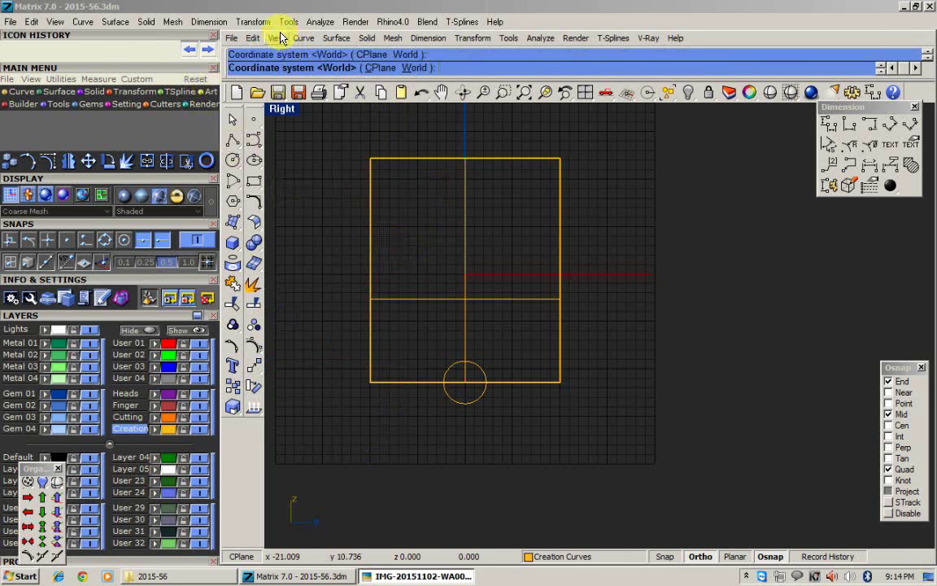
{"action": "left_click", "coordinate": [253, 21]}
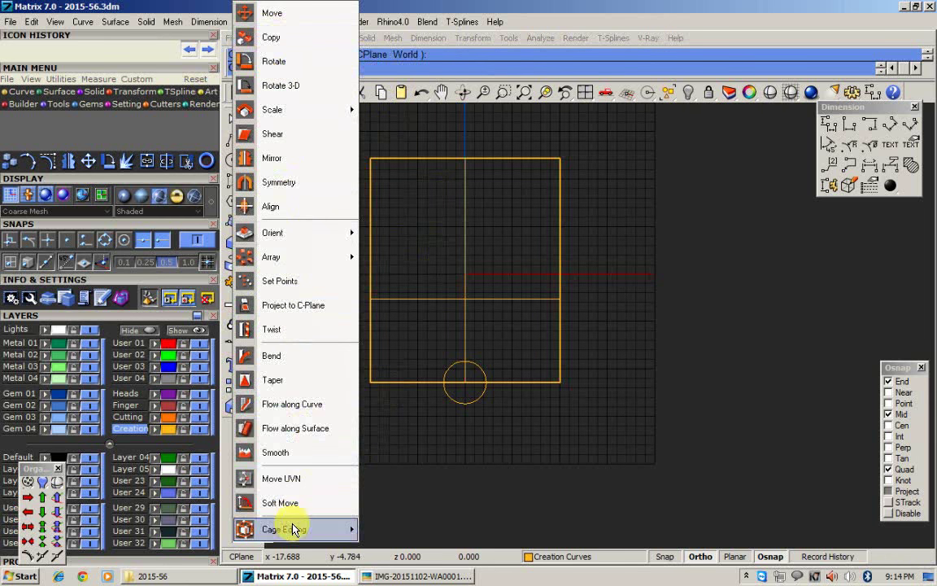
{"action": "left_click", "coordinate": [309, 527]}
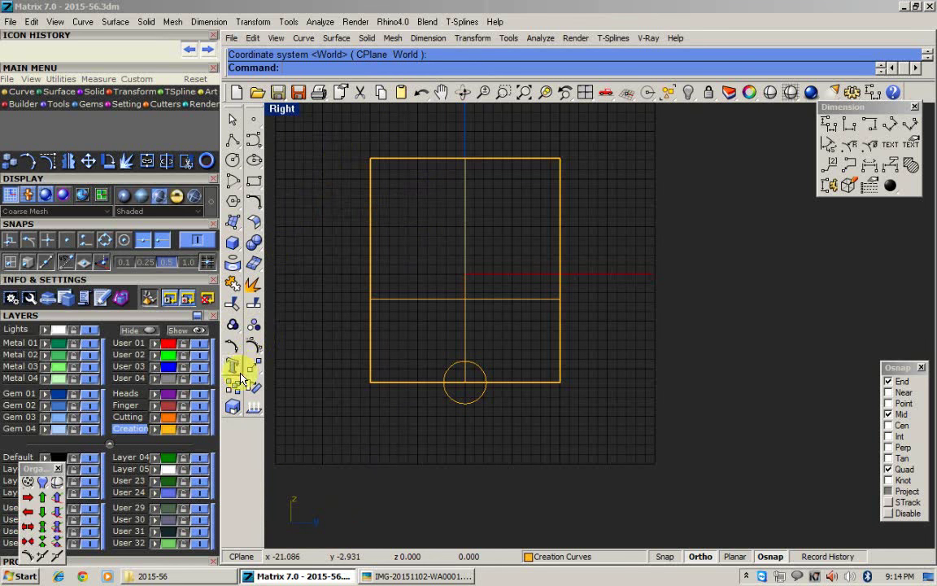
{"action": "left_click", "coordinate": [248, 374]}
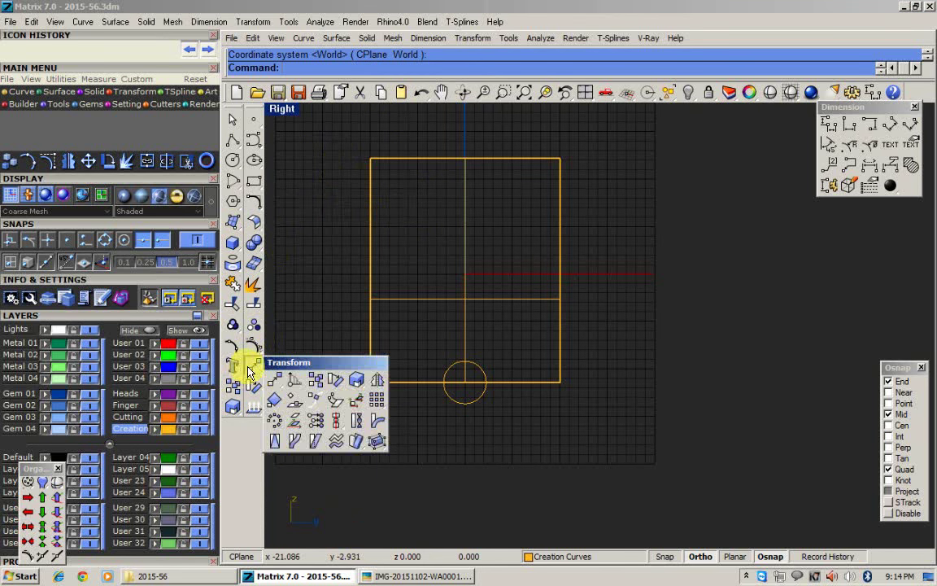
{"action": "left_click", "coordinate": [375, 445]}
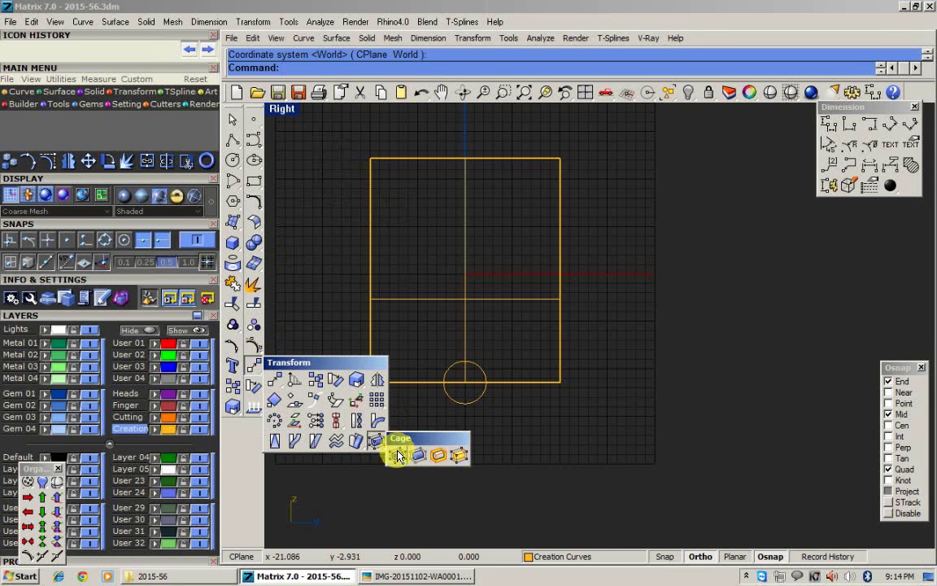
{"action": "left_click", "coordinate": [397, 455]}
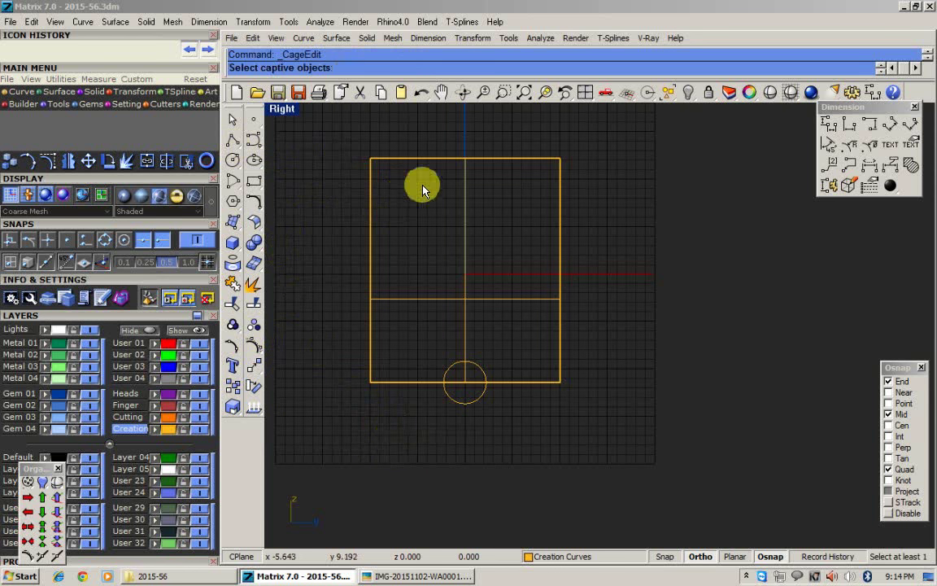
Start a Cage Edit on the extruded surface, using a bounding box in CPlane coordinates as the control object.
{"action": "left_click", "coordinate": [370, 315]}
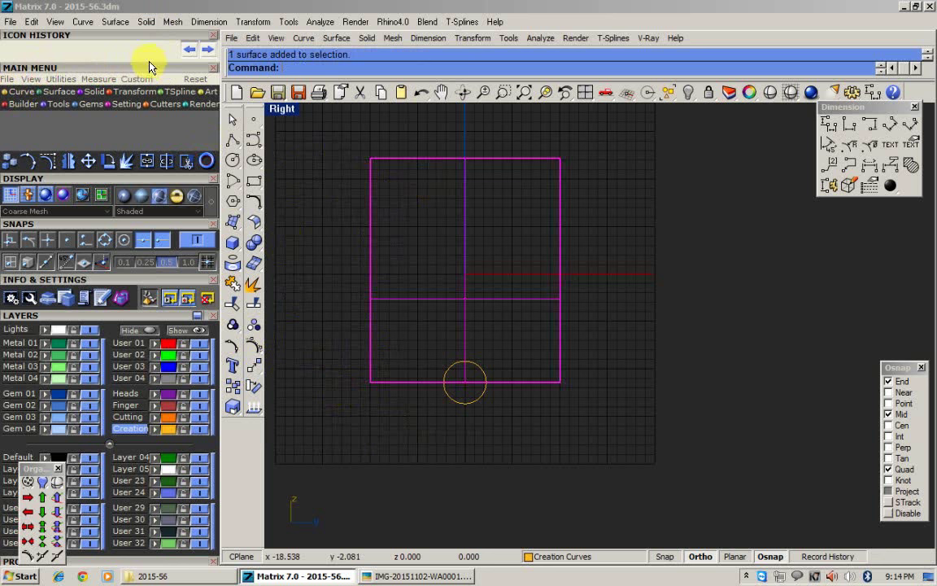
{"action": "left_click", "coordinate": [247, 23]}
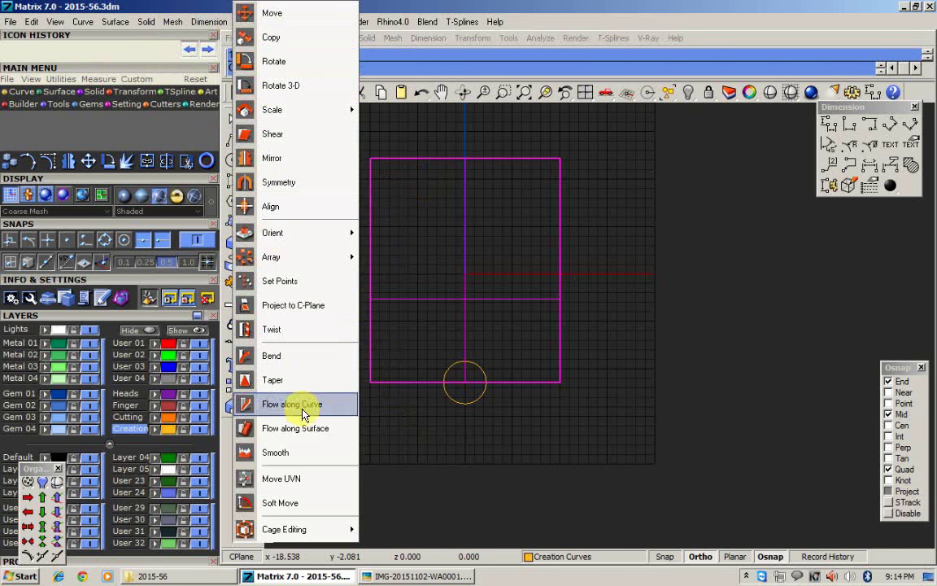
{"action": "mouse_move", "coordinate": [286, 529]}
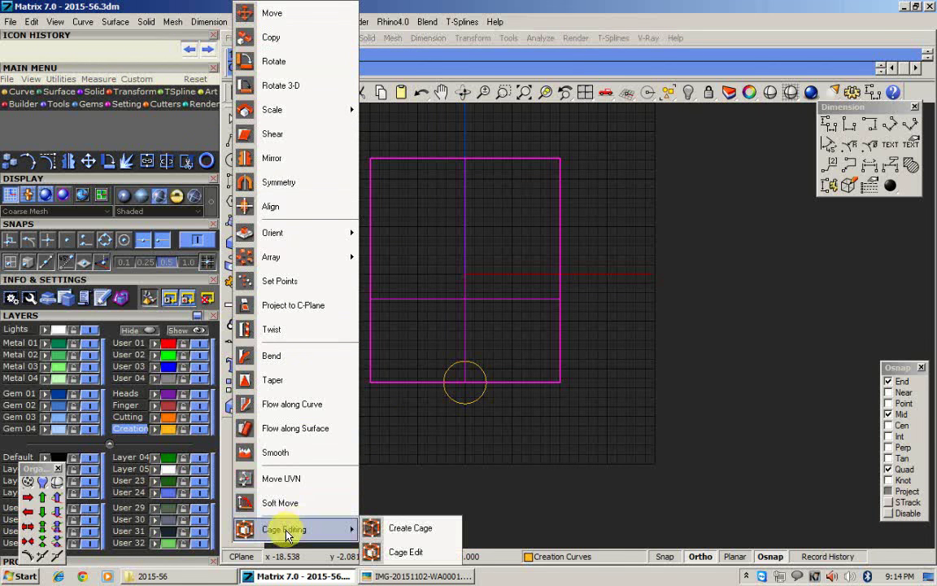
{"action": "left_click", "coordinate": [394, 551]}
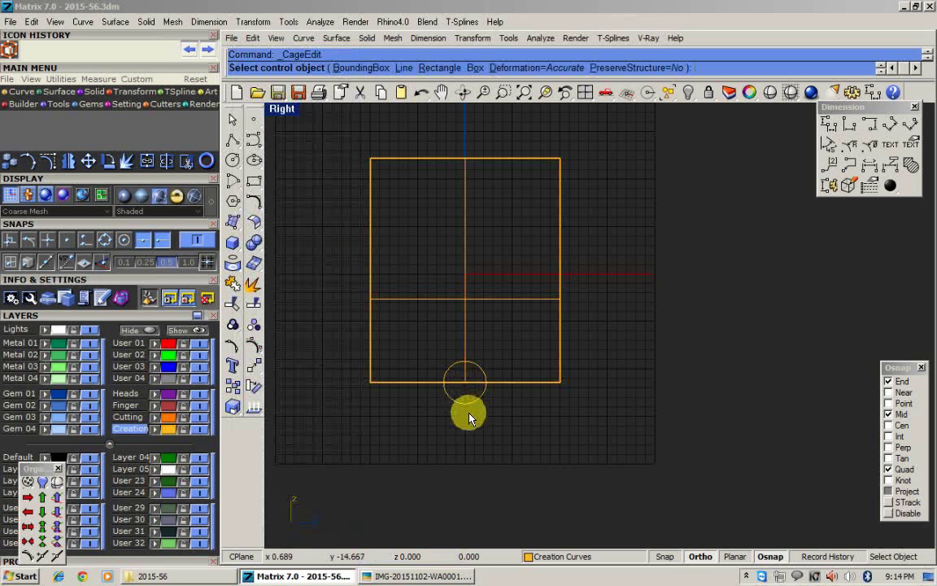
{"action": "left_click", "coordinate": [362, 69]}
{"action": "left_click", "coordinate": [380, 68]}
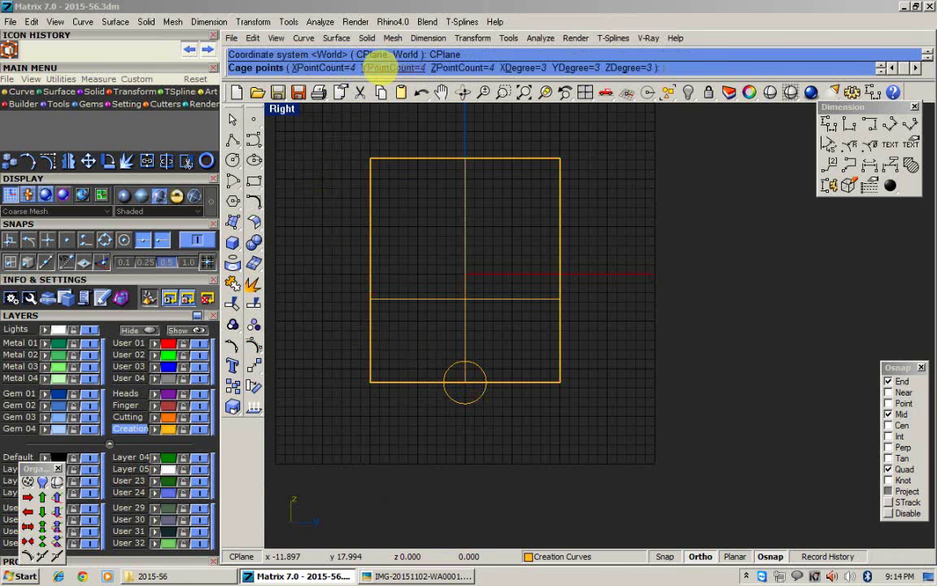
Set the cage's X, Y and Z point counts to 2 and create the cage.
{"action": "left_click", "coordinate": [322, 70]}
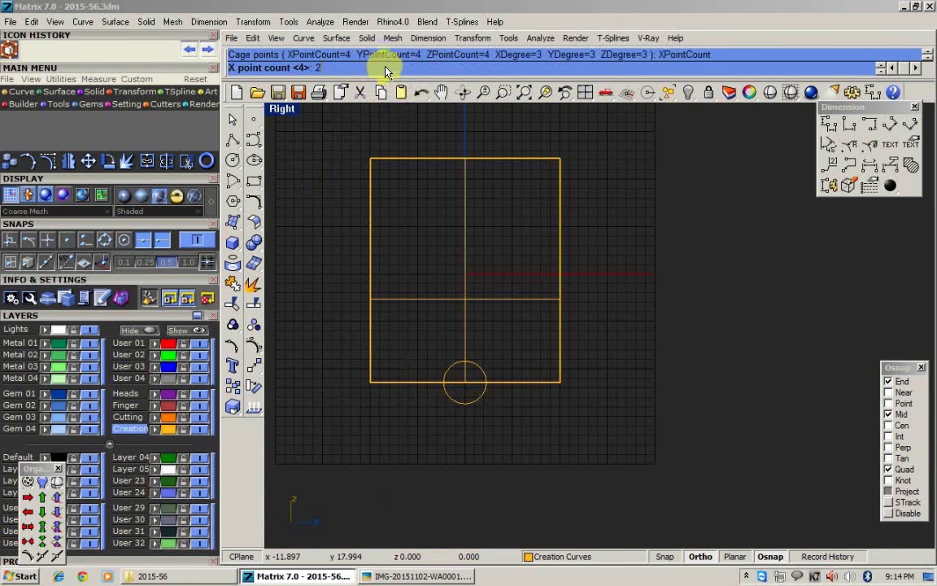
{"action": "left_click", "coordinate": [396, 68]}
{"action": "type", "text": "2"}
{"action": "key", "text": "Return"}
{"action": "left_click", "coordinate": [456, 69]}
{"action": "type", "text": "2"}
{"action": "key", "text": "Return"}
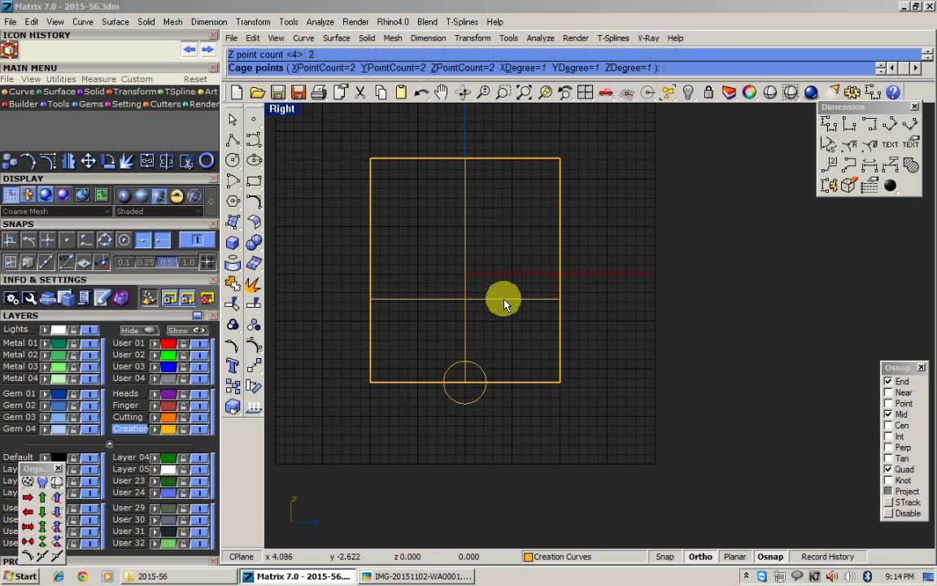
{"action": "right_click", "coordinate": [399, 419]}
{"action": "right_click", "coordinate": [399, 419]}
Scale the bottom cage points in one dimension about the bottom midpoint, narrowing them to the guide circle's quadrants.
{"action": "left_click_drag", "start_coordinate": [634, 354], "coordinate": [636, 353], "text": "shift"}
{"action": "key", "text": "ctrl+1"}
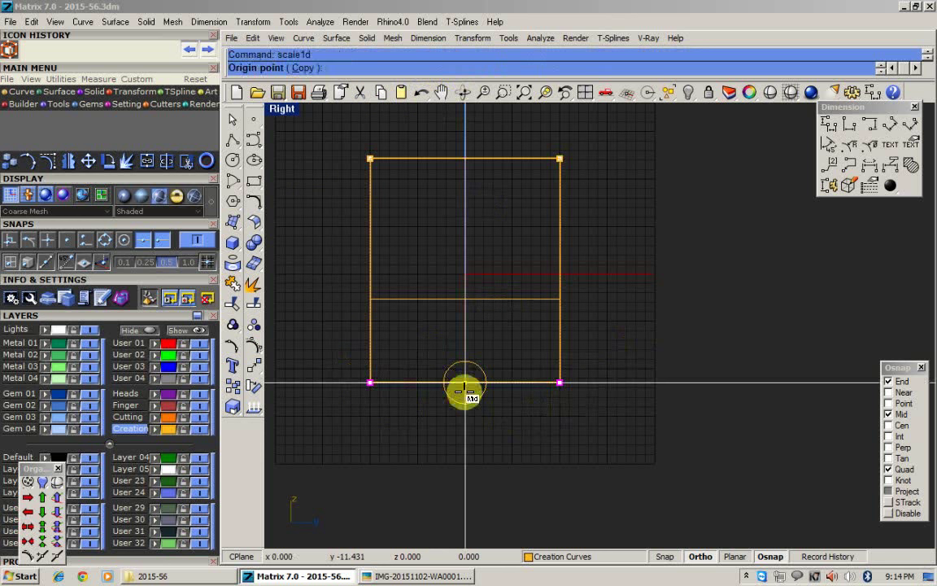
{"action": "left_click", "coordinate": [465, 382]}
{"action": "left_click", "coordinate": [560, 382]}
{"action": "left_click", "coordinate": [487, 382]}
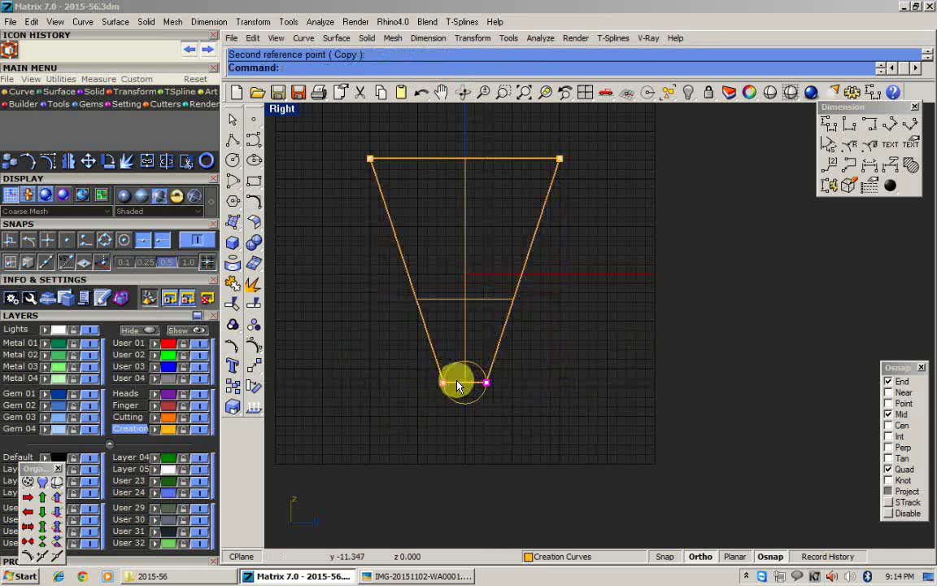
Scale the bottom cage points again in one dimension about the bottom midpoint, to a half-width of 4.7/2 mm.
{"action": "scroll", "coordinate": [439, 383], "scroll_direction": "up", "scroll_amount": 5}
{"action": "right_click", "coordinate": [488, 393]}
{"action": "left_click", "coordinate": [497, 379]}
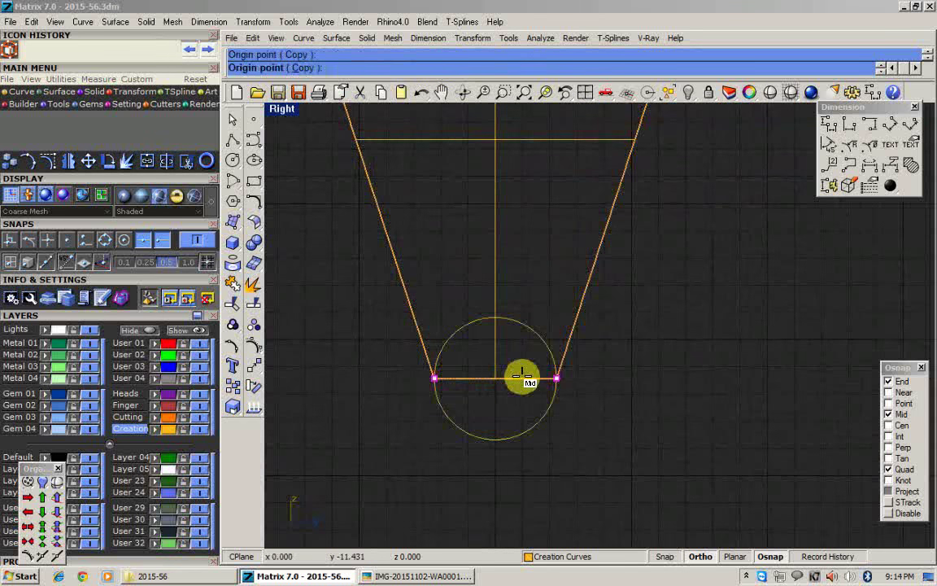
{"action": "left_click", "coordinate": [558, 376]}
{"action": "type", "text": "4"}
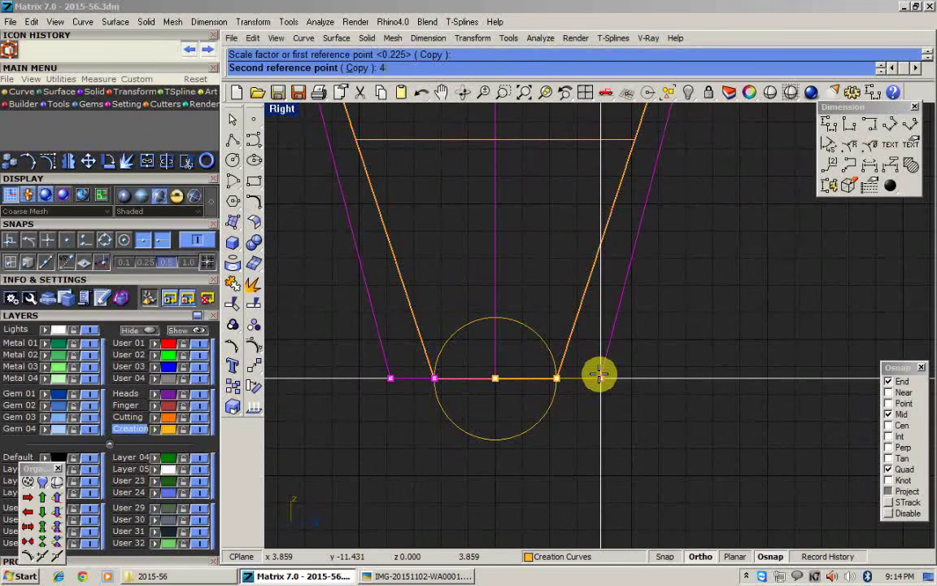
{"action": "type", "text": ".7/2"}
{"action": "key", "text": "Return"}
Delete the guide circle at the bottom of the tapered surface.
{"action": "scroll", "coordinate": [531, 391], "scroll_direction": "down", "scroll_amount": 2}
{"action": "left_click", "coordinate": [527, 419]}
{"action": "key", "text": "Delete"}
Check the width of the tapered surface's bottom edge with an aligned dimension, without keeping it.
{"action": "scroll", "coordinate": [448, 398], "scroll_direction": "up", "scroll_amount": 2}
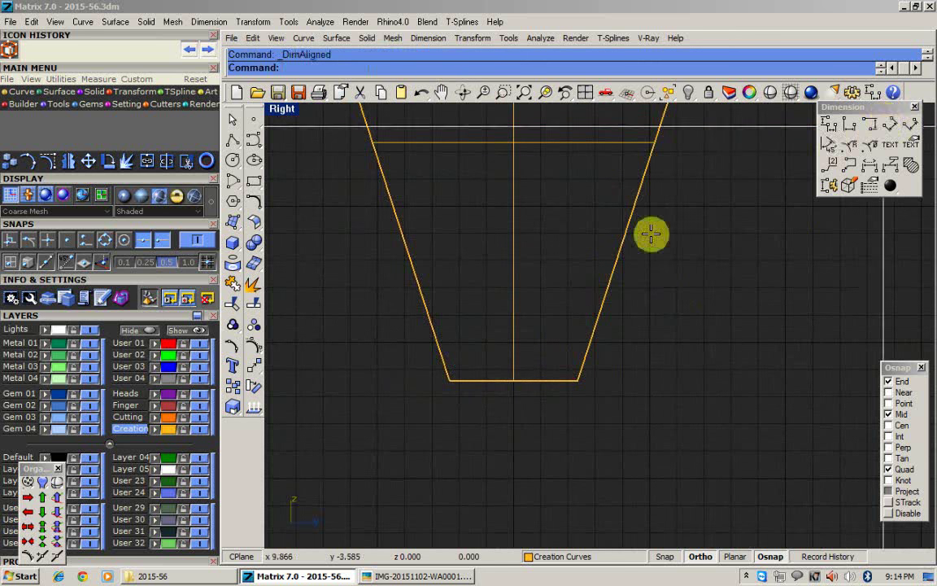
{"action": "left_click", "coordinate": [449, 380]}
{"action": "left_click", "coordinate": [579, 381]}
{"action": "scroll", "coordinate": [518, 433], "scroll_direction": "down", "scroll_amount": 4}
{"action": "key", "text": "Escape"}
Delete the control cage around the tapered surface in the Perspective view.
{"action": "double_click", "coordinate": [286, 113]}
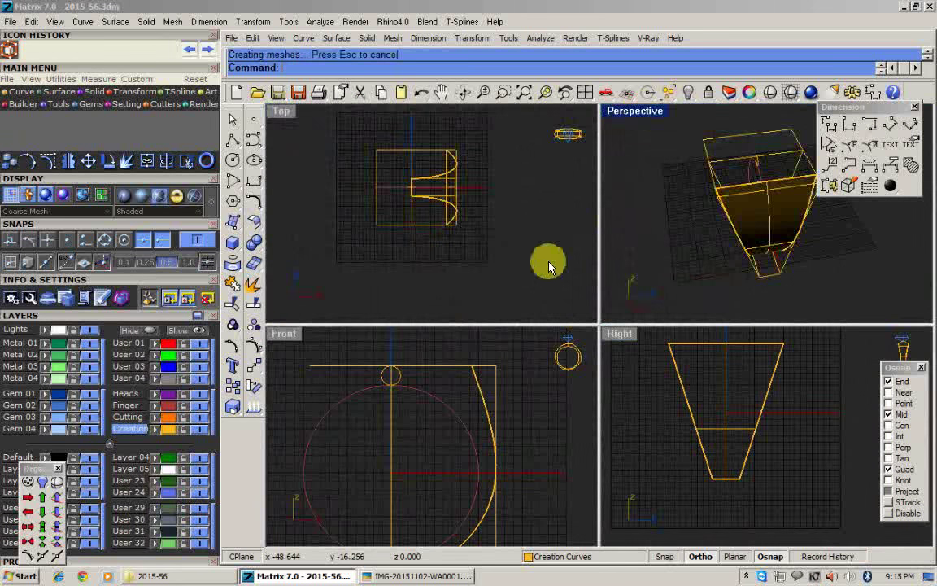
{"action": "scroll", "coordinate": [539, 269], "scroll_direction": "down", "scroll_amount": 5}
{"action": "right_click_drag", "start_coordinate": [507, 345], "coordinate": [567, 370]}
{"action": "left_click", "coordinate": [601, 386]}
{"action": "scroll", "coordinate": [588, 281], "scroll_direction": "up", "scroll_amount": 4}
{"action": "key", "text": "Delete"}
Try to offset the tapered surface inward by 0.7 mm as a solid, and undo that offset.
{"action": "left_click", "coordinate": [546, 290]}
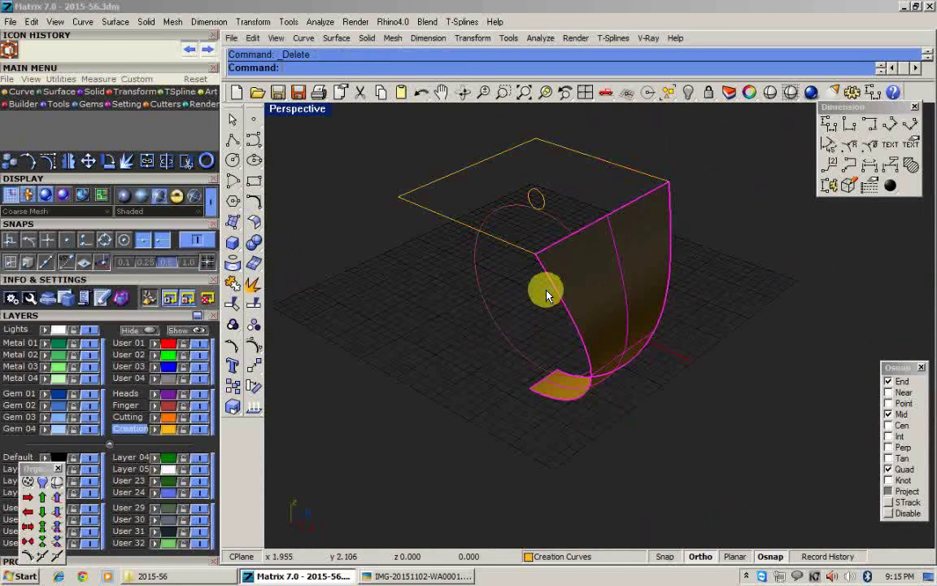
{"action": "right_click_drag", "start_coordinate": [547, 296], "coordinate": [295, 219]}
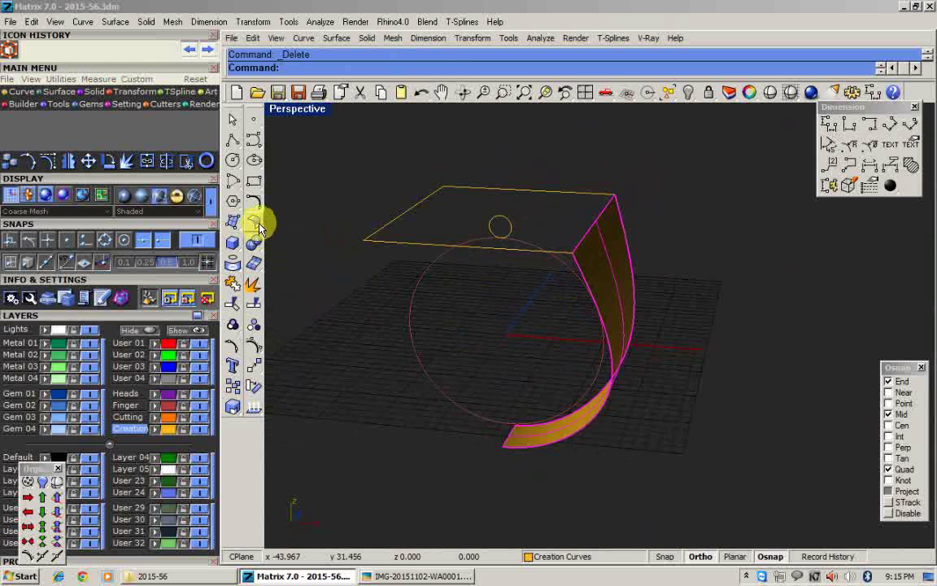
{"action": "left_click", "coordinate": [259, 228]}
{"action": "left_click", "coordinate": [274, 255]}
{"action": "right_click_drag", "start_coordinate": [520, 334], "coordinate": [479, 337], "text": "shift"}
{"action": "type", "text": "f"}
{"action": "key", "text": "Return"}
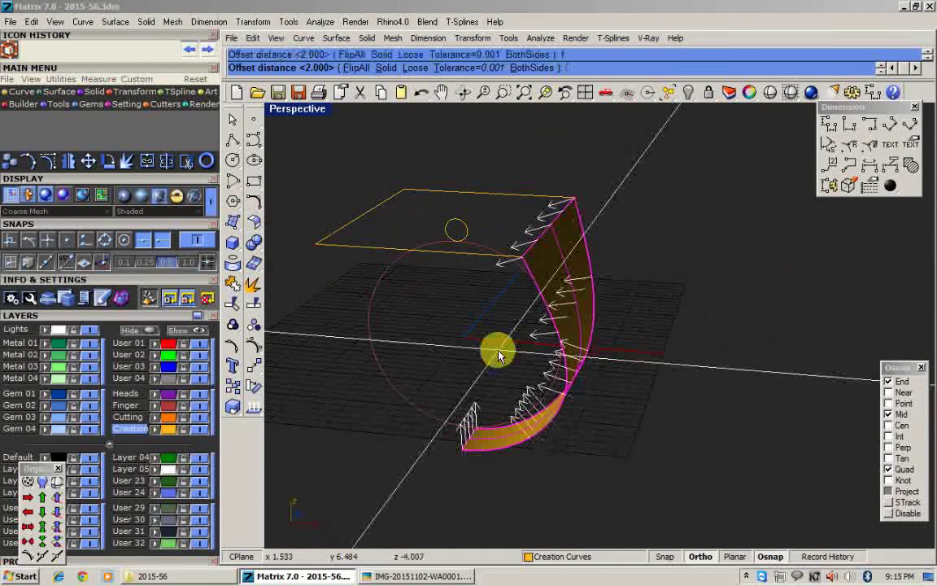
{"action": "type", "text": "s"}
{"action": "key", "text": "Return"}
{"action": "type", "text": ".7"}
{"action": "key", "text": "Return"}
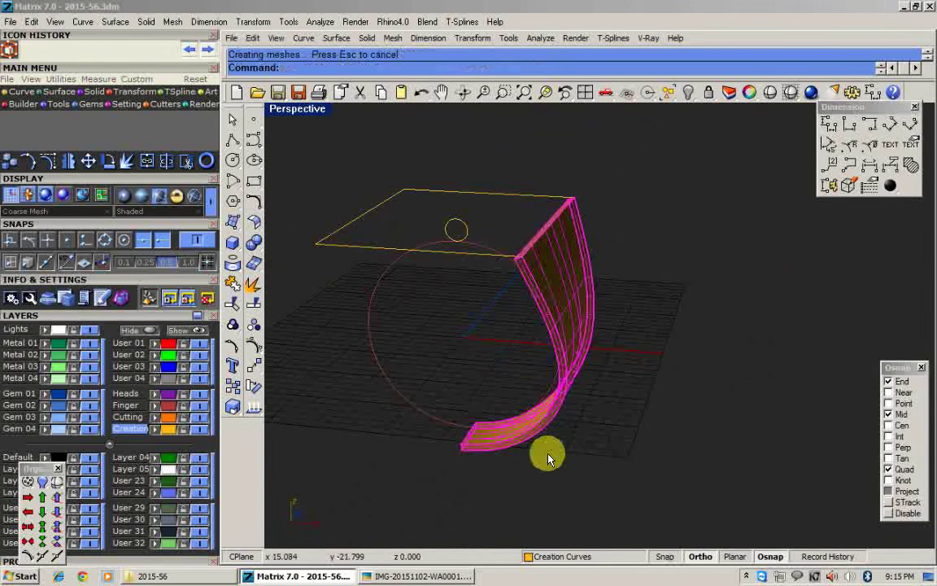
{"action": "right_click_drag", "start_coordinate": [553, 358], "coordinate": [486, 291]}
{"action": "key", "text": "ctrl+z"}
Extend the tapered surface smoothly at its top edge, beyond the top guide rectangle.
{"action": "scroll", "coordinate": [584, 222], "scroll_direction": "up", "scroll_amount": 4}
{"action": "key", "text": "Escape"}
{"action": "left_click", "coordinate": [262, 221]}
{"action": "left_click", "coordinate": [276, 235]}
{"action": "left_click", "coordinate": [521, 259]}
{"action": "key", "text": "Return"}
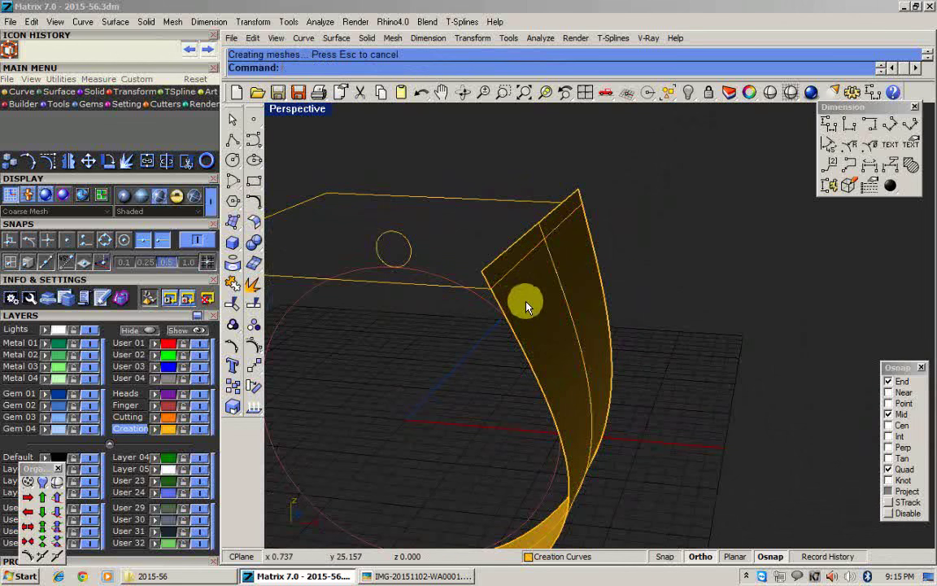
Offset the extended tapered surface inward by 0.7 mm as a solid.
{"action": "left_click", "coordinate": [253, 220]}
{"action": "right_click_drag", "start_coordinate": [462, 318], "coordinate": [505, 299], "text": "shift"}
{"action": "type", "text": "f"}
{"action": "key", "text": "Return"}
{"action": "type", "text": "s"}
{"action": "key", "text": "Return"}
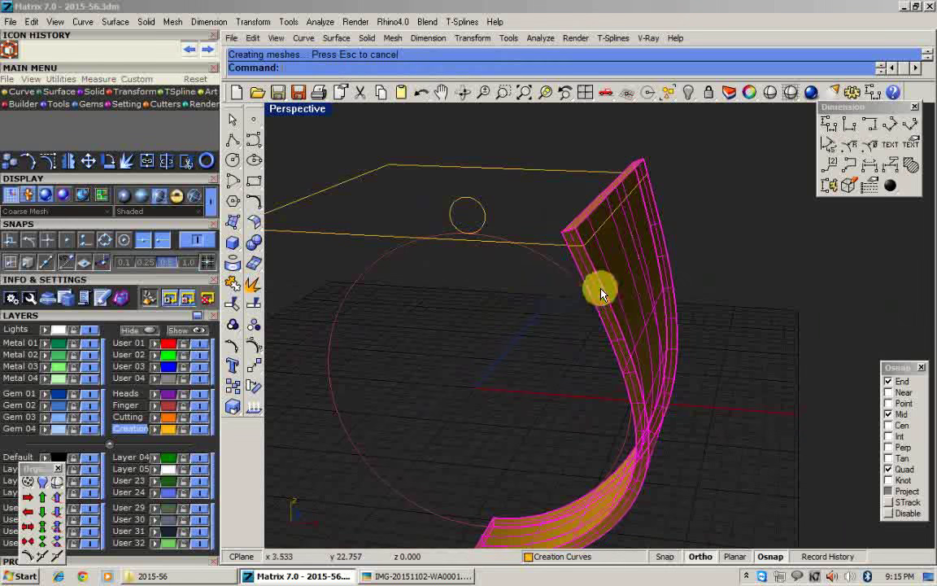
Try to mirror the solid half band about the vertical axis through the origin in the Front view, and undo it.
{"action": "double_click", "coordinate": [285, 110]}
{"action": "key", "text": "F5"}
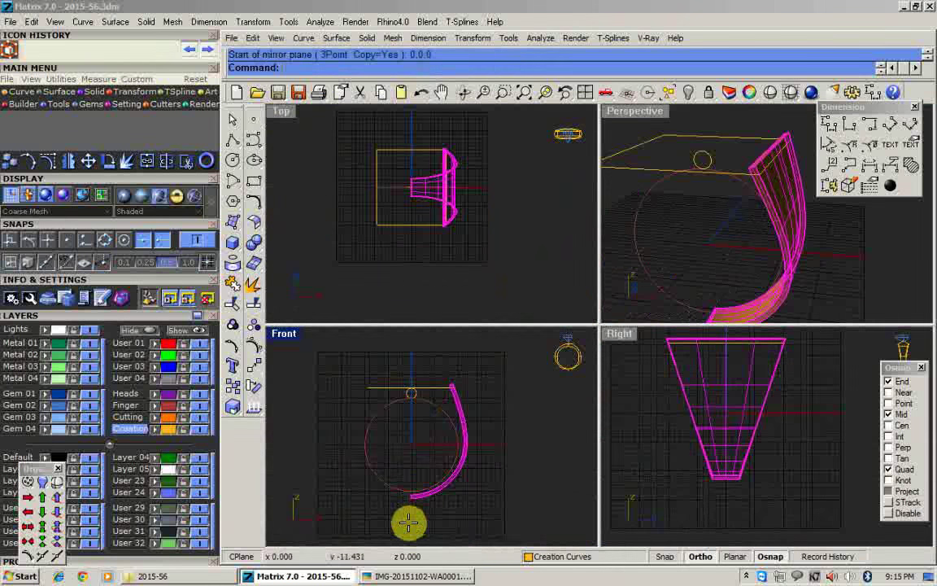
{"action": "left_click", "coordinate": [409, 522]}
{"action": "scroll", "coordinate": [419, 500], "scroll_direction": "up", "scroll_amount": 8}
{"action": "key", "text": "Escape"}
{"action": "scroll", "coordinate": [408, 498], "scroll_direction": "up", "scroll_amount": 5}
{"action": "scroll", "coordinate": [409, 498], "scroll_direction": "down", "scroll_amount": 6}
{"action": "key", "text": "ctrl+z"}
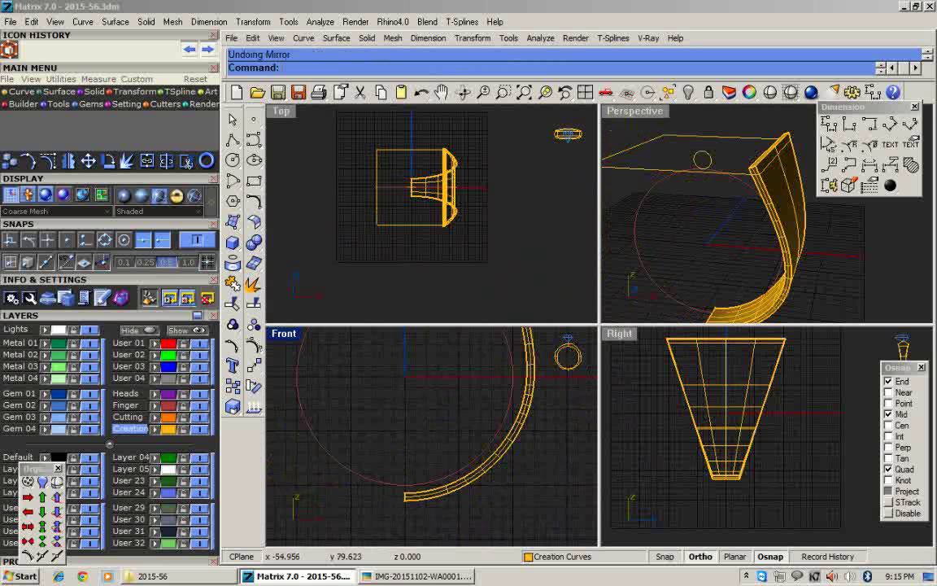
Mirror the solid half band through the origin to the opposite side of the ring, working in the Perspective view.
{"action": "double_click", "coordinate": [635, 110]}
{"action": "scroll", "coordinate": [597, 255], "scroll_direction": "up", "scroll_amount": 3}
{"action": "right_click_drag", "start_coordinate": [596, 255], "coordinate": [433, 294]}
{"action": "scroll", "coordinate": [483, 288], "scroll_direction": "down", "scroll_amount": 7}
{"action": "scroll", "coordinate": [433, 294], "scroll_direction": "up", "scroll_amount": 2}
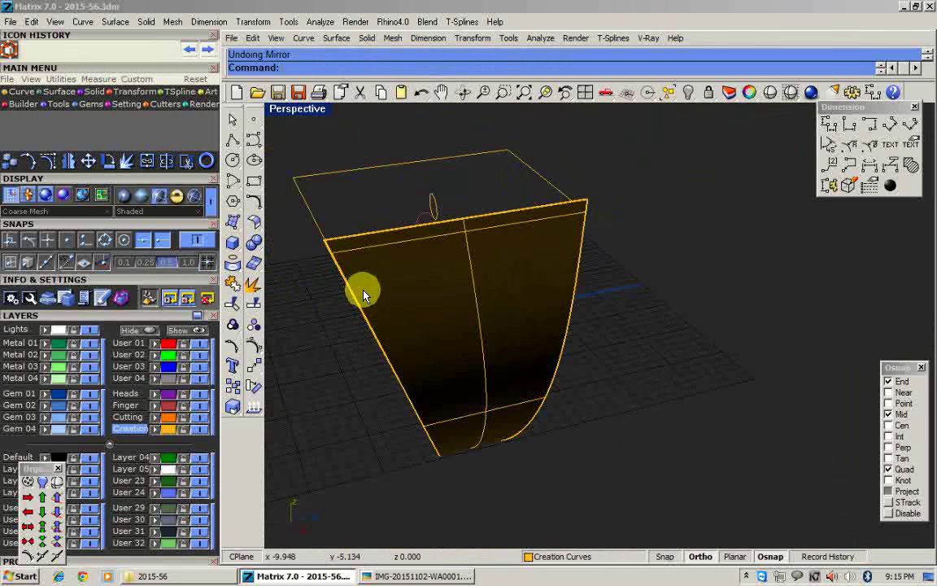
{"action": "right_click_drag", "start_coordinate": [364, 295], "coordinate": [601, 304]}
{"action": "right_click", "coordinate": [600, 304]}
{"action": "type", "text": "0"}
{"action": "key", "text": "Return"}
{"action": "left_click", "coordinate": [561, 506]}
{"action": "scroll", "coordinate": [501, 319], "scroll_direction": "up", "scroll_amount": 4}
{"action": "key", "text": "Escape"}
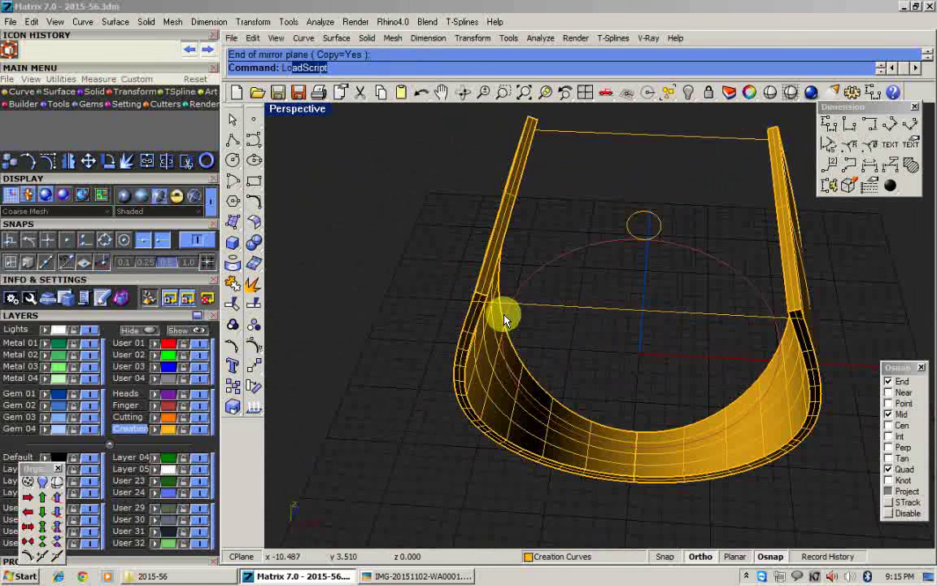
Loft a surface between the outer side edges of the two half bands to close one side of the ring.
{"action": "scroll", "coordinate": [409, 310], "scroll_direction": "up", "scroll_amount": 4}
{"action": "left_click", "coordinate": [490, 308]}
{"action": "left_click", "coordinate": [522, 338]}
{"action": "scroll", "coordinate": [522, 332], "scroll_direction": "down", "scroll_amount": 6}
{"action": "scroll", "coordinate": [635, 296], "scroll_direction": "up", "scroll_amount": 3}
{"action": "left_click", "coordinate": [579, 280]}
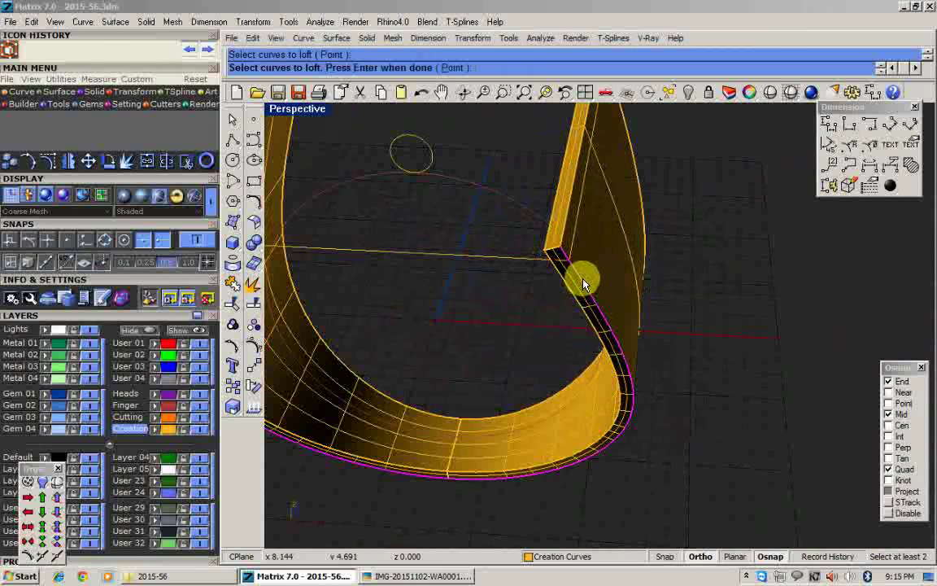
{"action": "key", "text": "Return"}
{"action": "key", "text": "Return"}
{"action": "scroll", "coordinate": [521, 285], "scroll_direction": "down", "scroll_amount": 5}
{"action": "left_click", "coordinate": [488, 352]}
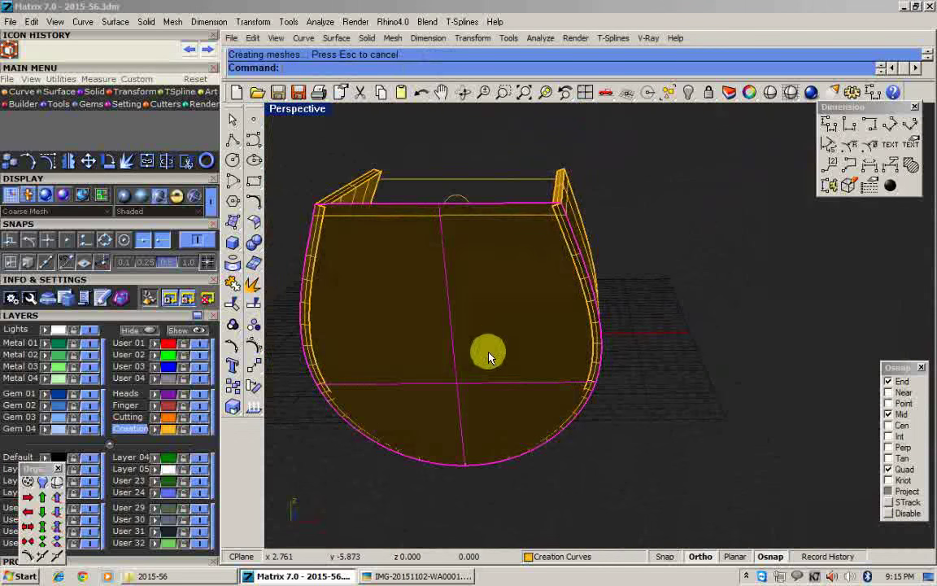
Examine the lofted side surface from several angles in rendered display.
{"action": "right_click_drag", "start_coordinate": [488, 355], "coordinate": [443, 366]}
{"action": "scroll", "coordinate": [335, 231], "scroll_direction": "up", "scroll_amount": 6}
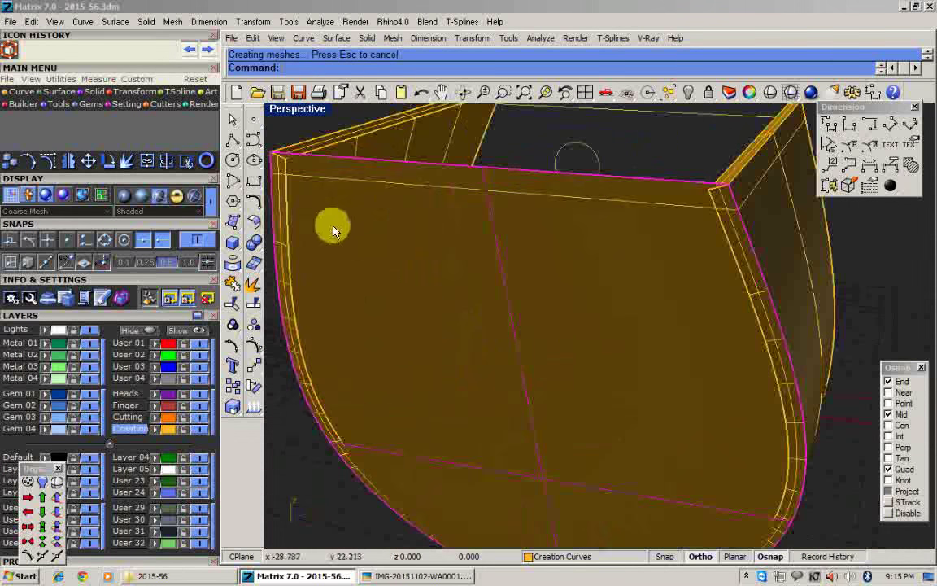
{"action": "left_click", "coordinate": [767, 99]}
{"action": "right_click_drag", "start_coordinate": [674, 269], "coordinate": [594, 317]}
{"action": "right_click", "coordinate": [590, 318]}
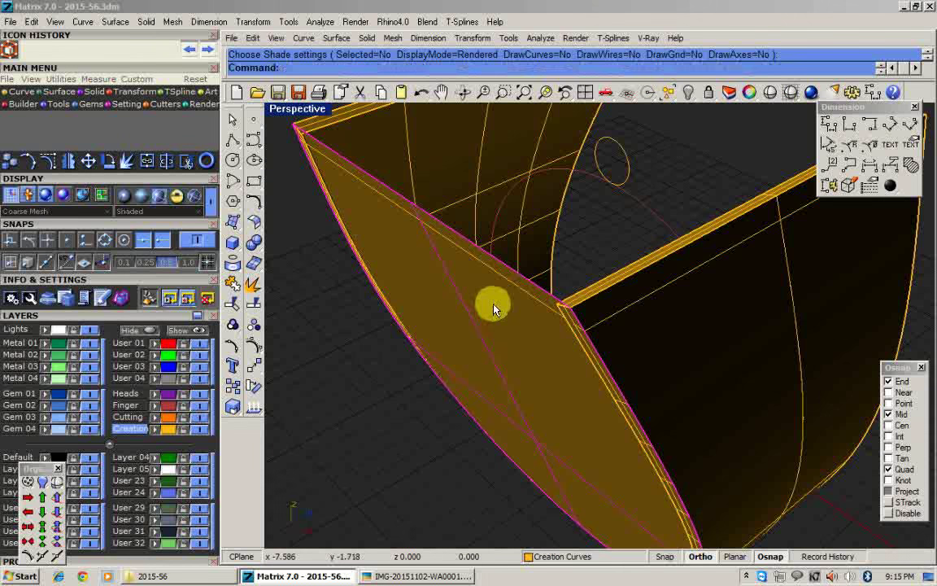
{"action": "right_click", "coordinate": [494, 310]}
{"action": "scroll", "coordinate": [493, 309], "scroll_direction": "down", "scroll_amount": 3}
{"action": "mouse_move", "coordinate": [493, 309]}
{"action": "right_mouse_down"}
{"action": "mouse_move", "coordinate": [479, 320]}
{"action": "mouse_move", "coordinate": [478, 302]}
{"action": "right_mouse_up"}
{"action": "right_click", "coordinate": [478, 302]}
{"action": "scroll", "coordinate": [477, 303], "scroll_direction": "up", "scroll_amount": 4}
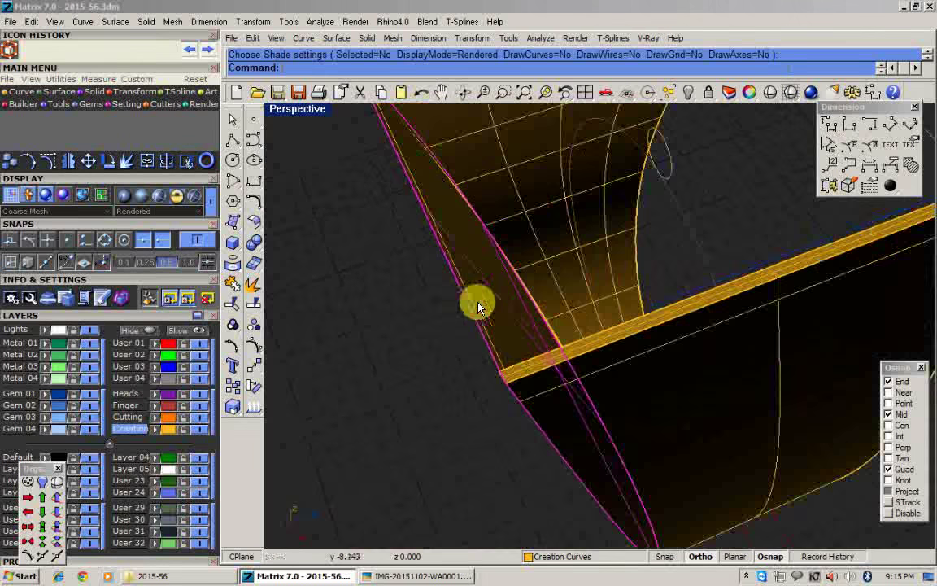
Offset the lofted side surface inward by 0.7 mm as a solid, checking the direction in the Right view.
{"action": "double_click", "coordinate": [285, 115]}
{"action": "double_click", "coordinate": [616, 337]}
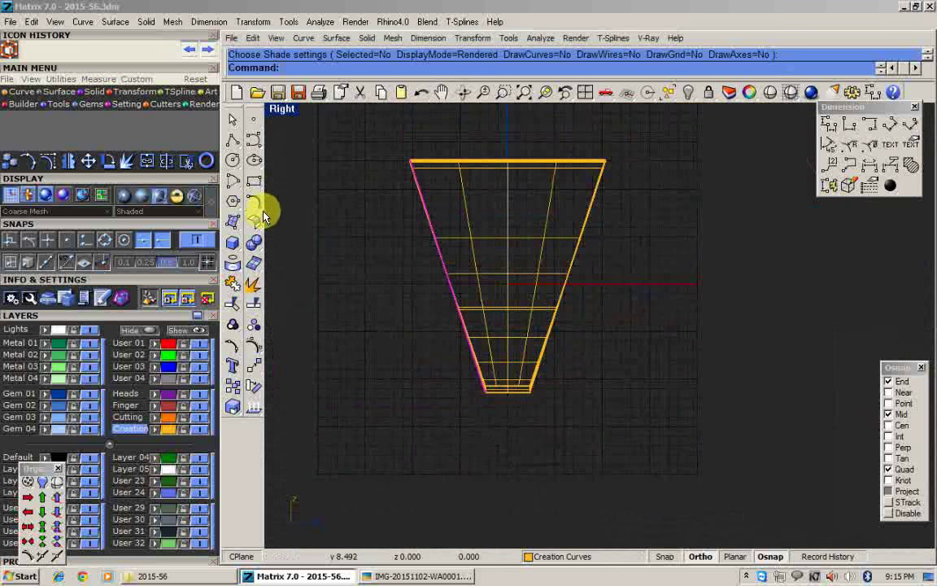
{"action": "left_click", "coordinate": [256, 218]}
{"action": "left_click", "coordinate": [274, 254]}
{"action": "scroll", "coordinate": [475, 259], "scroll_direction": "up", "scroll_amount": 2}
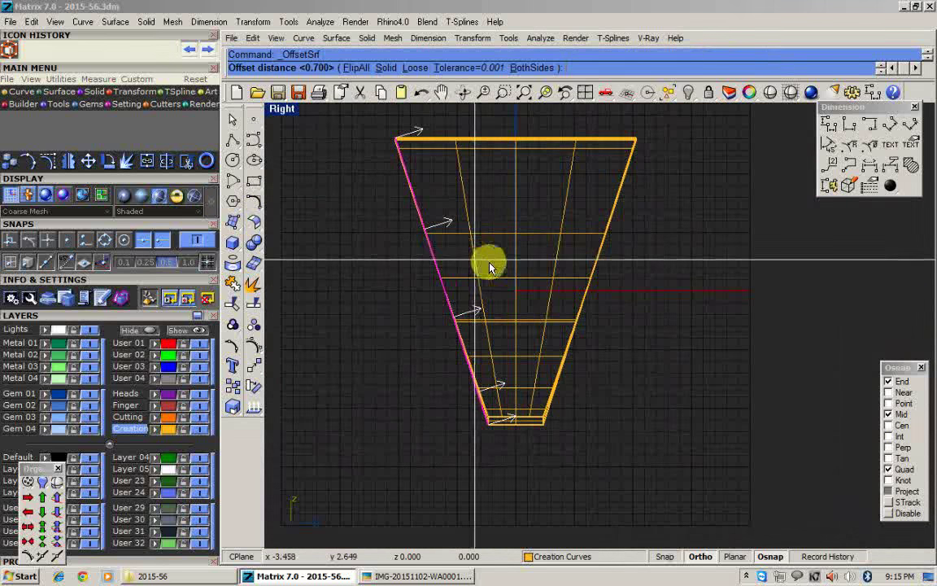
{"action": "type", "text": "s"}
{"action": "key", "text": "Return"}
{"action": "key", "text": "Return"}
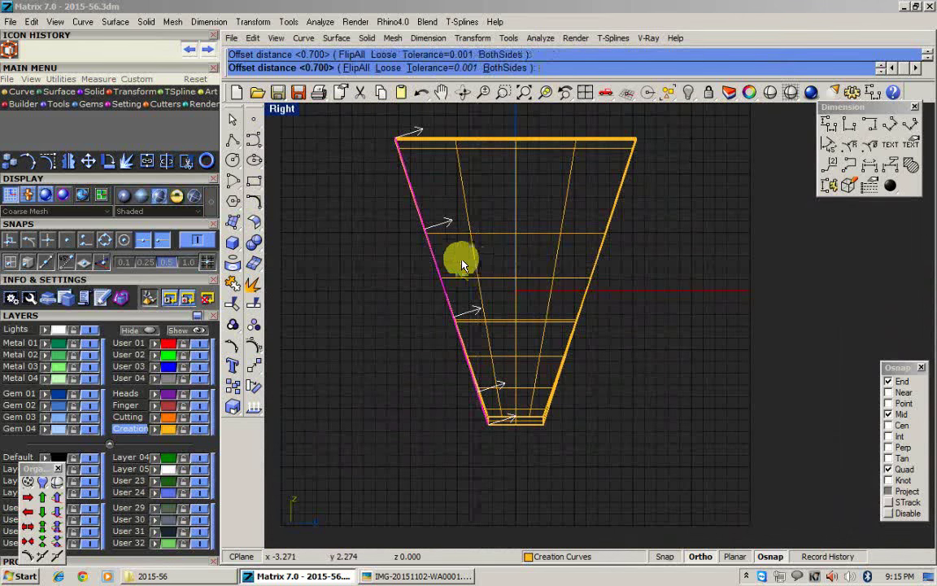
Wire-cut the solid side wall with the finger circle in the Front view, cutting all the way through and removing the inside.
{"action": "double_click", "coordinate": [278, 115]}
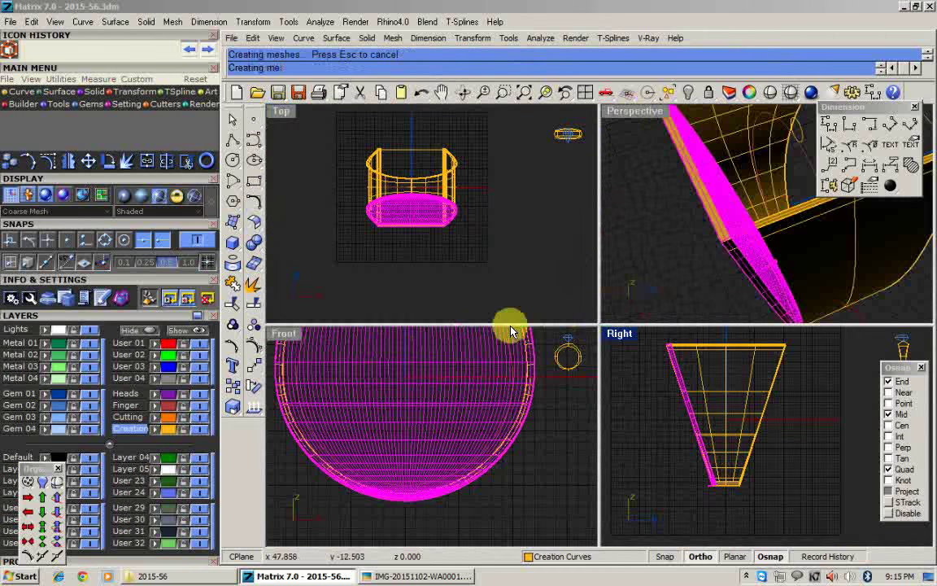
{"action": "double_click", "coordinate": [284, 335]}
{"action": "scroll", "coordinate": [452, 360], "scroll_direction": "down", "scroll_amount": 5}
{"action": "scroll", "coordinate": [433, 258], "scroll_direction": "up", "scroll_amount": 9}
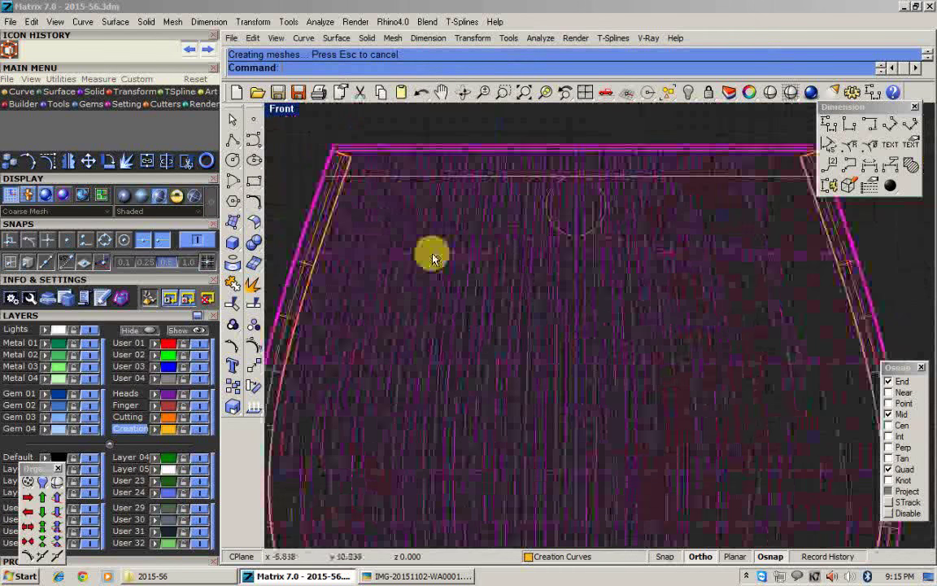
{"action": "key", "text": "Escape"}
{"action": "left_click", "coordinate": [506, 246]}
{"action": "left_click", "coordinate": [504, 247]}
{"action": "right_click", "coordinate": [505, 248]}
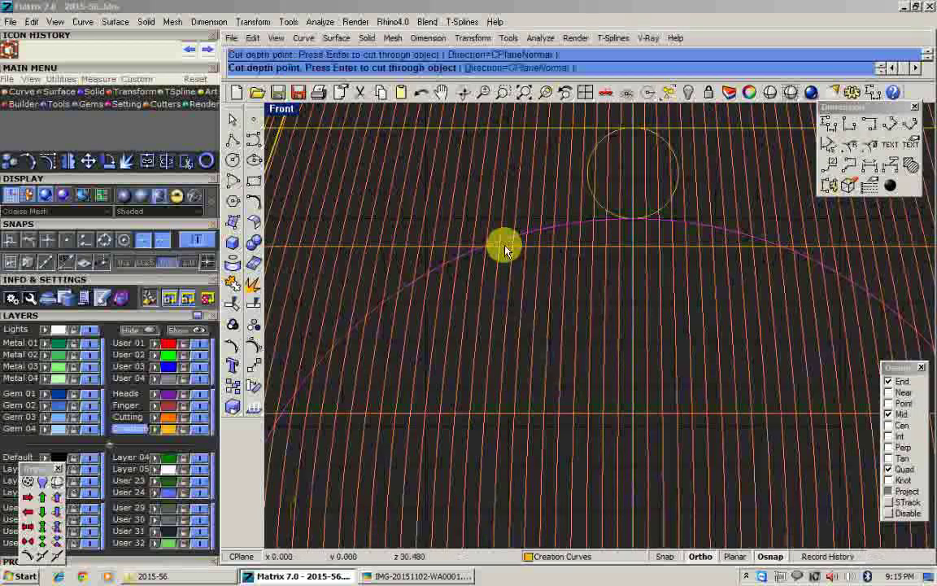
{"action": "right_click", "coordinate": [502, 245]}
{"action": "scroll", "coordinate": [503, 246], "scroll_direction": "down", "scroll_amount": 8}
{"action": "scroll", "coordinate": [502, 245], "scroll_direction": "down", "scroll_amount": 2}
{"action": "right_click", "coordinate": [501, 246]}
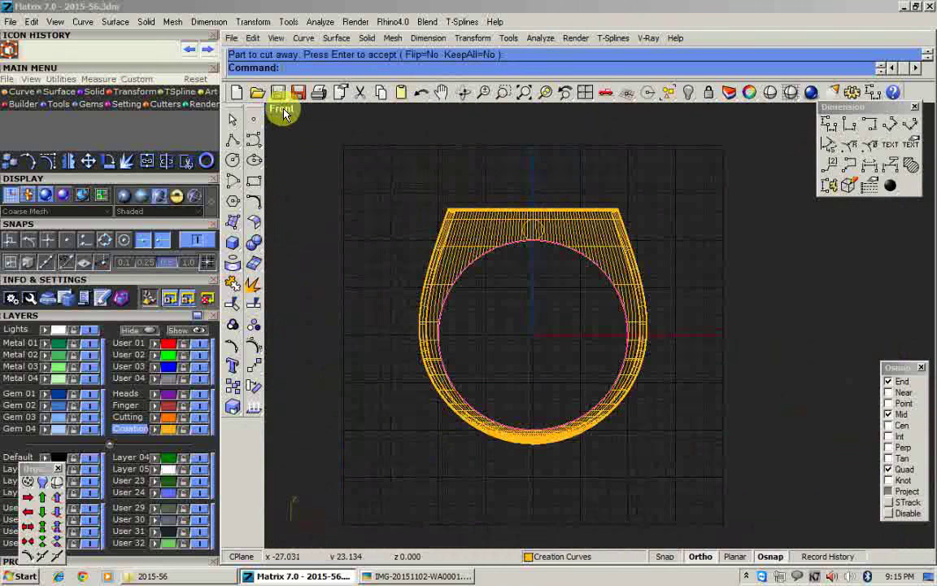
Mirror the cut side wall to the opposite side of the ring in the Perspective view.
{"action": "double_click", "coordinate": [283, 113]}
{"action": "double_click", "coordinate": [634, 111]}
{"action": "right_click_drag", "start_coordinate": [586, 252], "coordinate": [516, 321]}
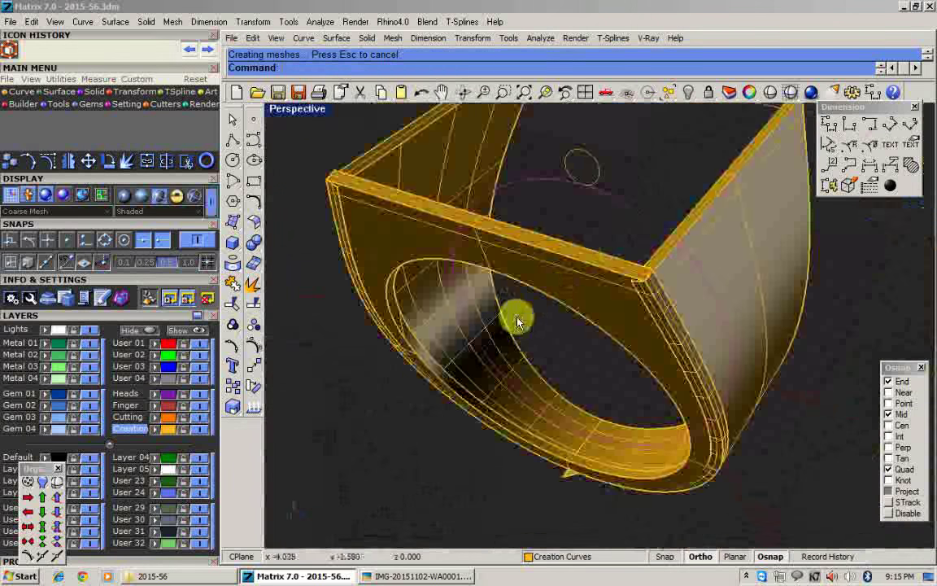
{"action": "left_click", "coordinate": [472, 283]}
{"action": "scroll", "coordinate": [475, 288], "scroll_direction": "down", "scroll_amount": 4}
{"action": "type", "text": "mirror"}
{"action": "key", "text": "Return"}
{"action": "right_click_drag", "start_coordinate": [480, 292], "coordinate": [523, 442]}
{"action": "left_click", "coordinate": [638, 386]}
{"action": "scroll", "coordinate": [521, 435], "scroll_direction": "up", "scroll_amount": 5}
{"action": "left_click", "coordinate": [472, 381]}
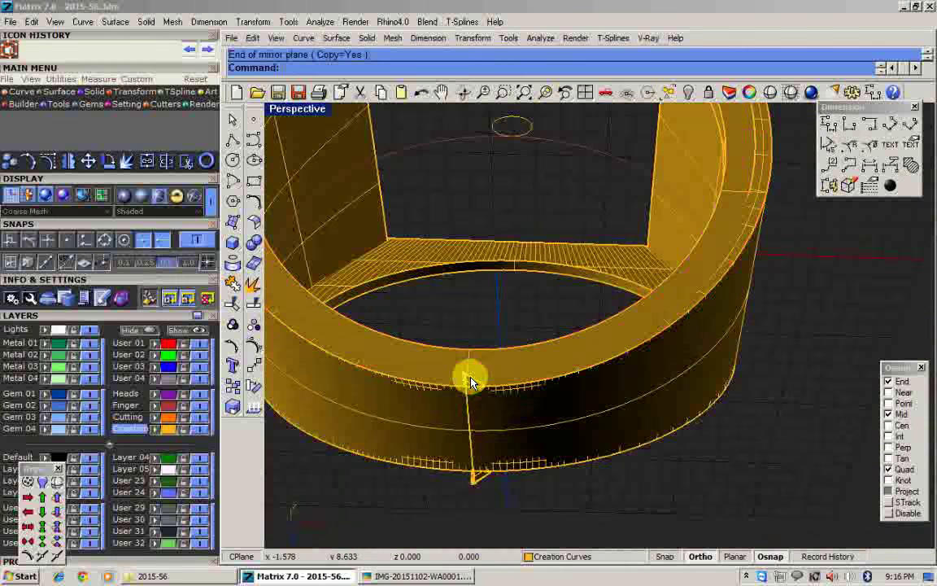
Undo the side wall's mirror, its finger-hole cut and its solid offset.
{"action": "key", "text": "Escape"}
{"action": "scroll", "coordinate": [474, 381], "scroll_direction": "up", "scroll_amount": 3}
{"action": "key", "text": "ctrl+z"}
{"action": "scroll", "coordinate": [482, 374], "scroll_direction": "down", "scroll_amount": 6}
{"action": "right_click_drag", "start_coordinate": [517, 304], "coordinate": [589, 269]}
{"action": "scroll", "coordinate": [589, 266], "scroll_direction": "up", "scroll_amount": 6}
{"action": "key", "text": "ctrl+z"}
{"action": "key", "text": "ctrl+z"}
{"action": "scroll", "coordinate": [574, 260], "scroll_direction": "down", "scroll_amount": 6}
Delete the lofted side surface between the two half bands.
{"action": "left_click", "coordinate": [558, 257]}
{"action": "key", "text": "Escape"}
{"action": "left_click", "coordinate": [544, 242]}
{"action": "scroll", "coordinate": [489, 224], "scroll_direction": "up", "scroll_amount": 5}
{"action": "key", "text": "Delete"}
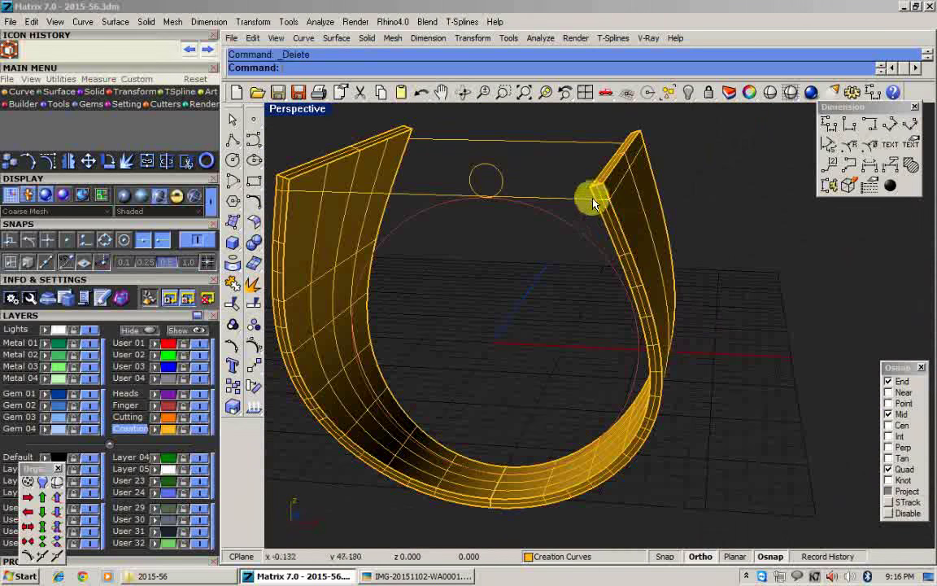
Undo the deletion, the loft, the half band's mirror and the solid offset of the extended surface.
{"action": "left_click", "coordinate": [610, 194]}
{"action": "scroll", "coordinate": [463, 335], "scroll_direction": "down", "scroll_amount": 5}
{"action": "scroll", "coordinate": [477, 406], "scroll_direction": "up", "scroll_amount": 5}
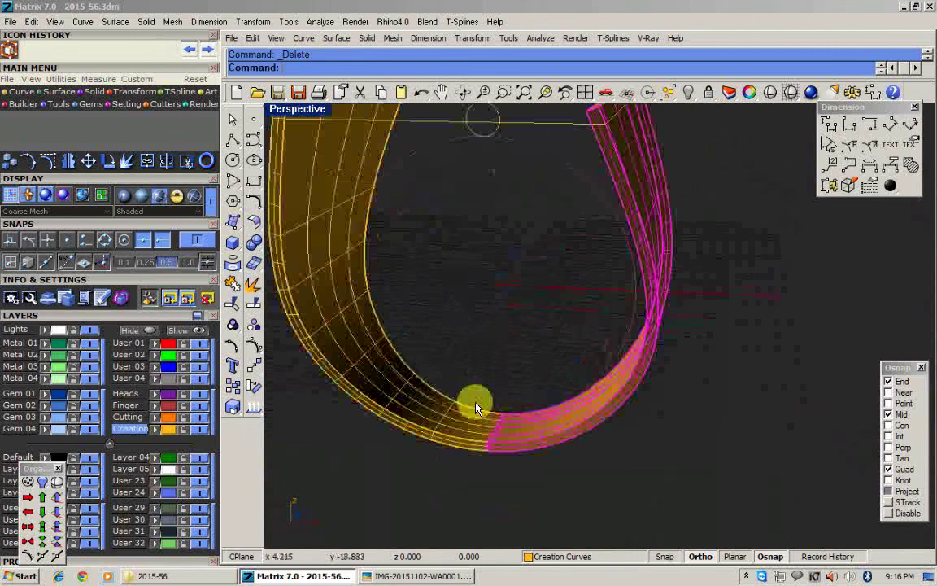
{"action": "left_click", "coordinate": [477, 440], "text": "shift"}
{"action": "scroll", "coordinate": [478, 423], "scroll_direction": "down", "scroll_amount": 6}
{"action": "left_click", "coordinate": [584, 388]}
{"action": "right_click_drag", "start_coordinate": [585, 388], "coordinate": [350, 259]}
{"action": "scroll", "coordinate": [533, 275], "scroll_direction": "up", "scroll_amount": 5}
{"action": "key", "text": "ctrl+z"}
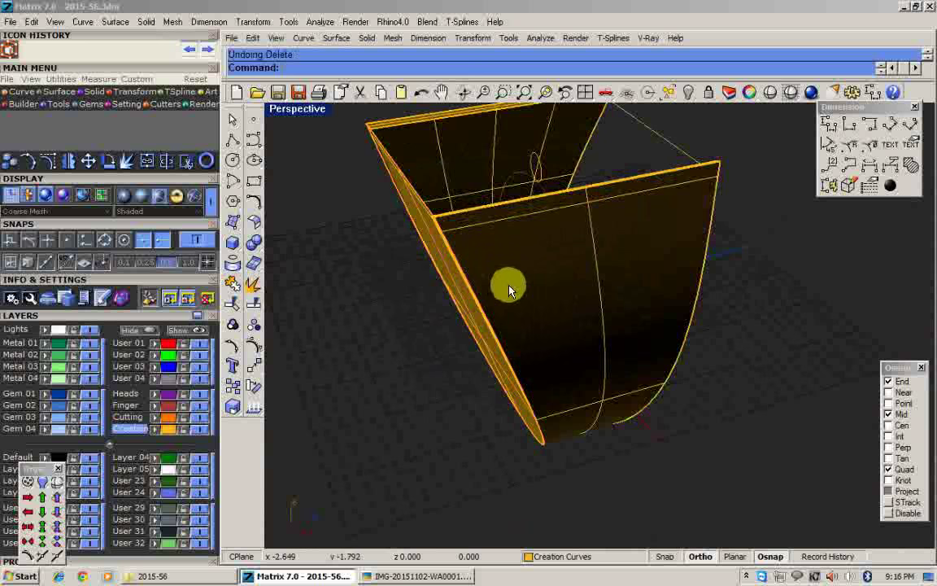
{"action": "key", "text": "ctrl+z"}
{"action": "key", "text": "ctrl+z"}
{"action": "left_click", "coordinate": [509, 290]}
{"action": "key", "text": "ctrl+z"}
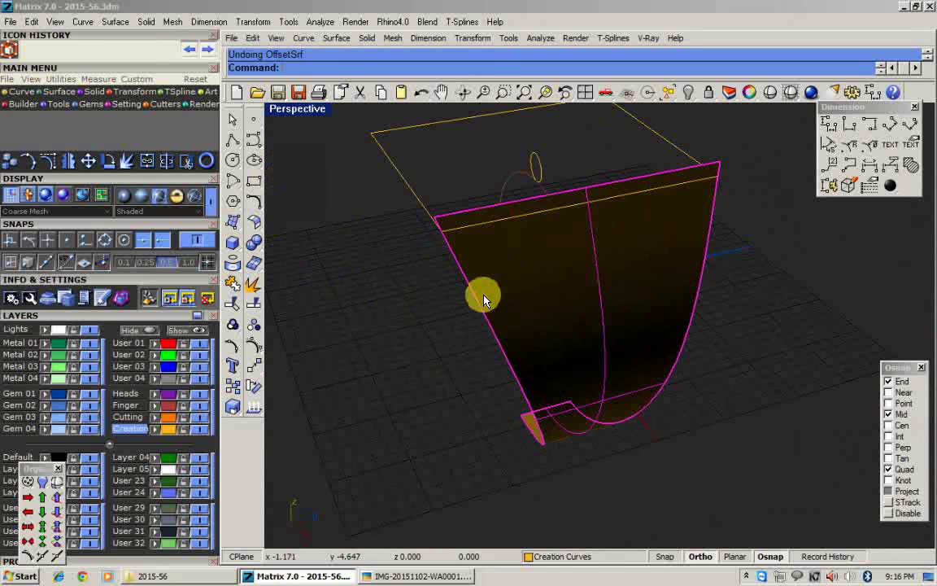
{"action": "left_click", "coordinate": [423, 287]}
{"action": "left_click", "coordinate": [255, 226]}
{"action": "left_click", "coordinate": [280, 241]}
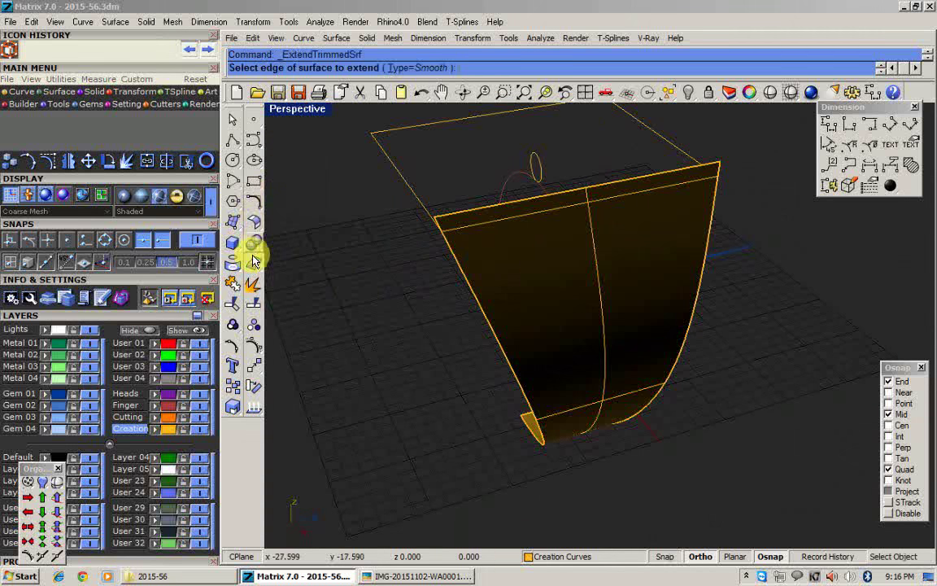
{"action": "double_click", "coordinate": [292, 109]}
{"action": "double_click", "coordinate": [614, 335]}
{"action": "key", "text": "Escape"}
Draw a line from its midpoint along the tapered surface's slanted side in the Right view, 20 mm to each side, using the Near snap.
{"action": "left_click", "coordinate": [235, 143]}
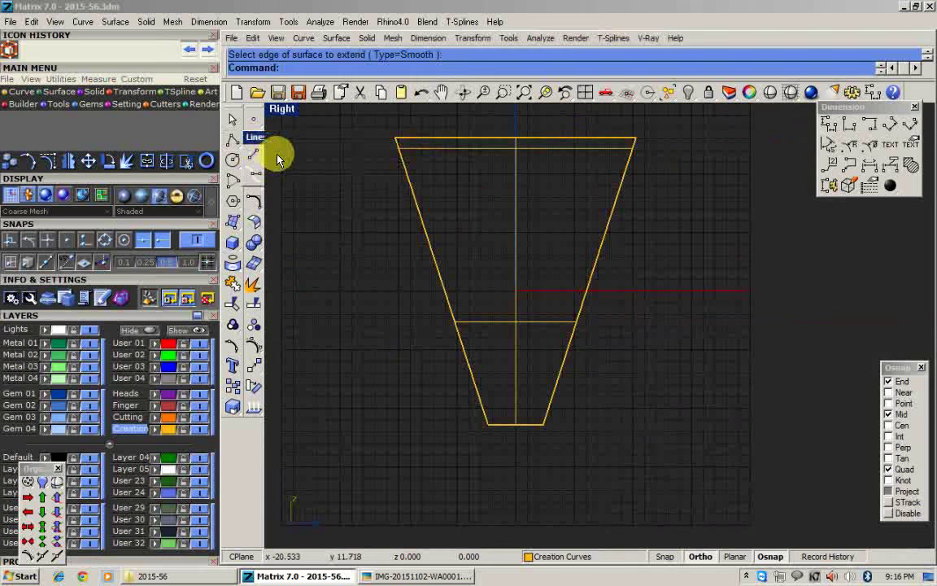
{"action": "left_click", "coordinate": [243, 142]}
{"action": "left_click", "coordinate": [294, 153]}
{"action": "left_click", "coordinate": [450, 296]}
{"action": "key", "text": "Escape"}
{"action": "right_click", "coordinate": [537, 314]}
{"action": "left_click", "coordinate": [903, 397]}
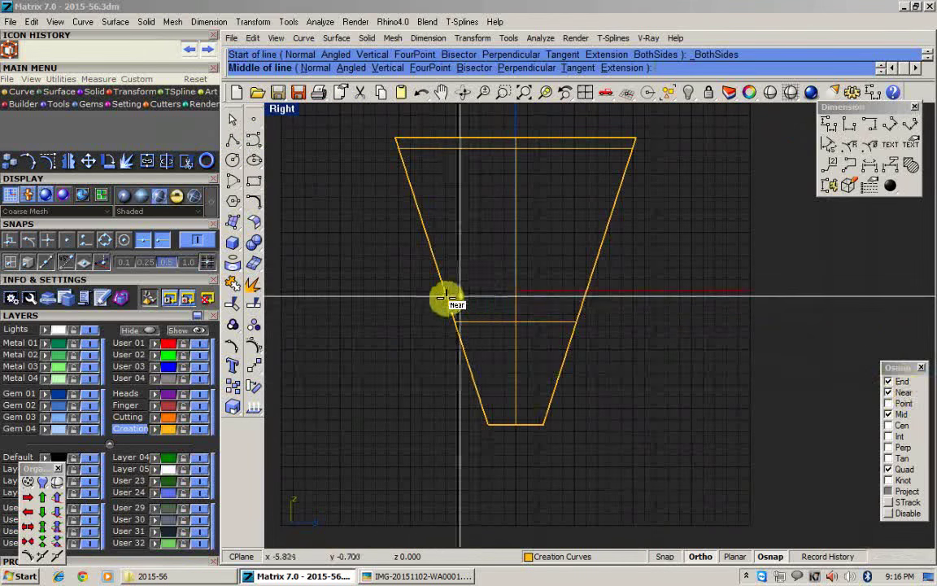
{"action": "left_click", "coordinate": [448, 299]}
{"action": "type", "text": "20"}
{"action": "key", "text": "Return"}
{"action": "left_click", "coordinate": [429, 236]}
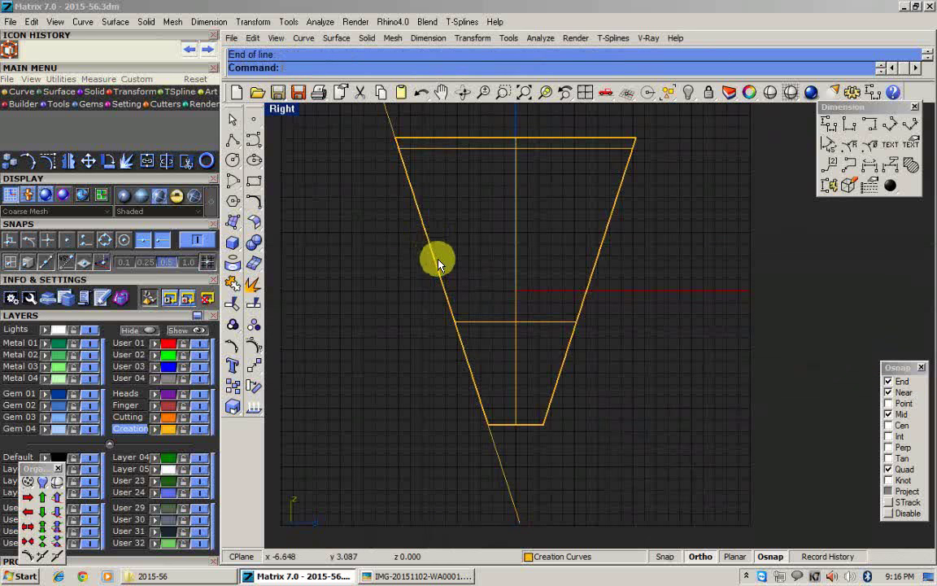
Mirror the slanted line about the vertical axis to the other side of the tapered surface.
{"action": "scroll", "coordinate": [457, 316], "scroll_direction": "down", "scroll_amount": 4}
{"action": "left_click_drag", "start_coordinate": [540, 426], "coordinate": [465, 466]}
{"action": "key", "text": "F6"}
{"action": "left_click", "coordinate": [493, 490]}
Trim the crossing lower ends of the two slanted lines and join the lines into one V-shaped curve.
{"action": "left_click_drag", "start_coordinate": [561, 422], "coordinate": [444, 490]}
{"action": "key", "text": "ctrl+t"}
{"action": "scroll", "coordinate": [521, 447], "scroll_direction": "up", "scroll_amount": 2}
{"action": "right_click", "coordinate": [437, 493]}
{"action": "key", "text": "ctrl+j"}
{"action": "scroll", "coordinate": [482, 364], "scroll_direction": "down", "scroll_amount": 4}
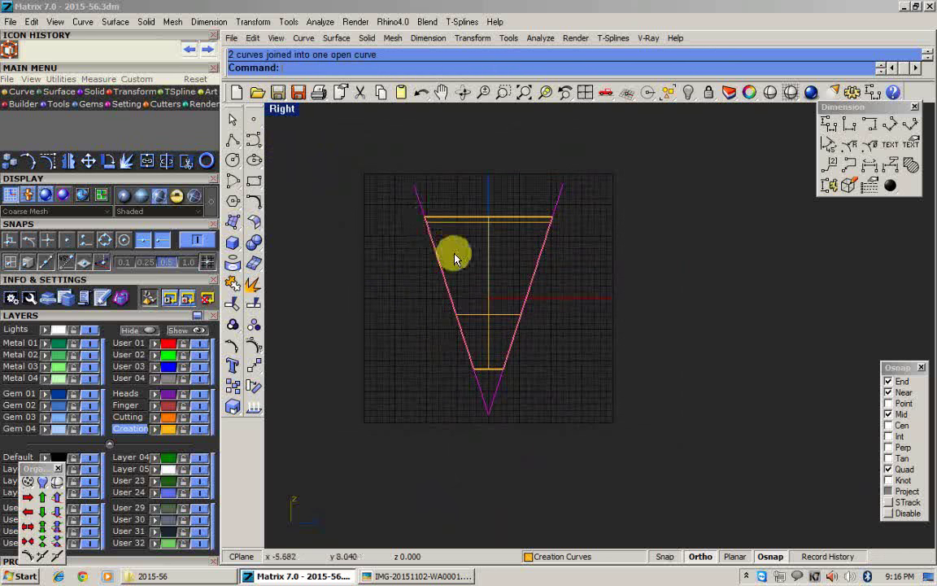
Widen the tapered surface horizontally with Scale1D from the origin in the Right view, leaving the V-shaped curve at its size.
{"action": "left_click", "coordinate": [470, 318]}
{"action": "type", "text": "scale1d"}
{"action": "key", "text": "Return"}
{"action": "type", "text": "0"}
{"action": "key", "text": "Return"}
{"action": "left_click", "coordinate": [618, 317]}
{"action": "left_click", "coordinate": [672, 319]}
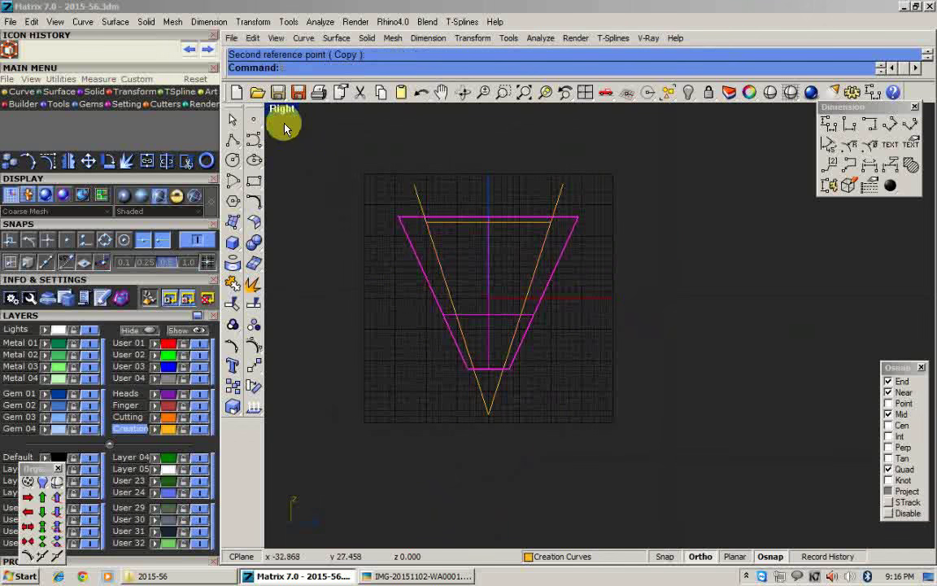
Offset the widened tapered surface into a solid with a distance of 0.7.
{"action": "double_click", "coordinate": [279, 112]}
{"action": "left_click", "coordinate": [257, 226]}
{"action": "left_click", "coordinate": [275, 236]}
{"action": "left_click", "coordinate": [255, 226]}
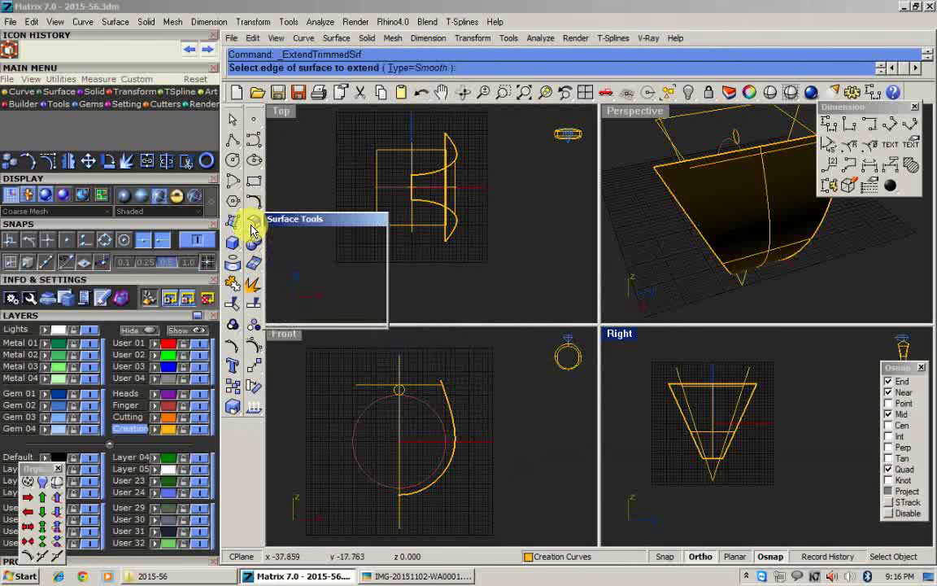
{"action": "left_click", "coordinate": [294, 256]}
{"action": "left_click", "coordinate": [446, 205]}
{"action": "key", "text": "Return"}
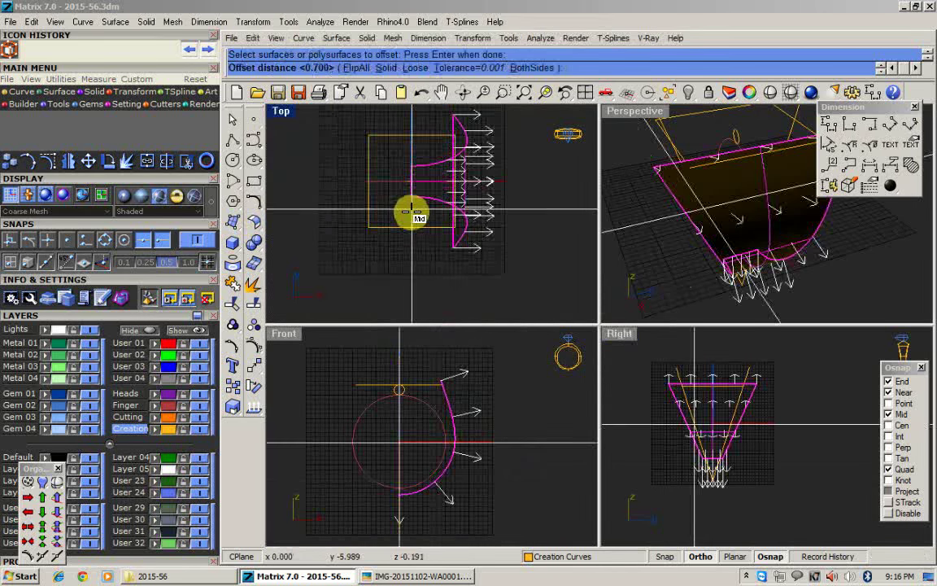
{"action": "key", "text": "Return"}
{"action": "type", "text": "s"}
{"action": "key", "text": "Return"}
Cut away the parts of the half band outside the V-shaped curve with WireCut in the Right view.
{"action": "scroll", "coordinate": [716, 463], "scroll_direction": "up", "scroll_amount": 6}
{"action": "left_click", "coordinate": [710, 491]}
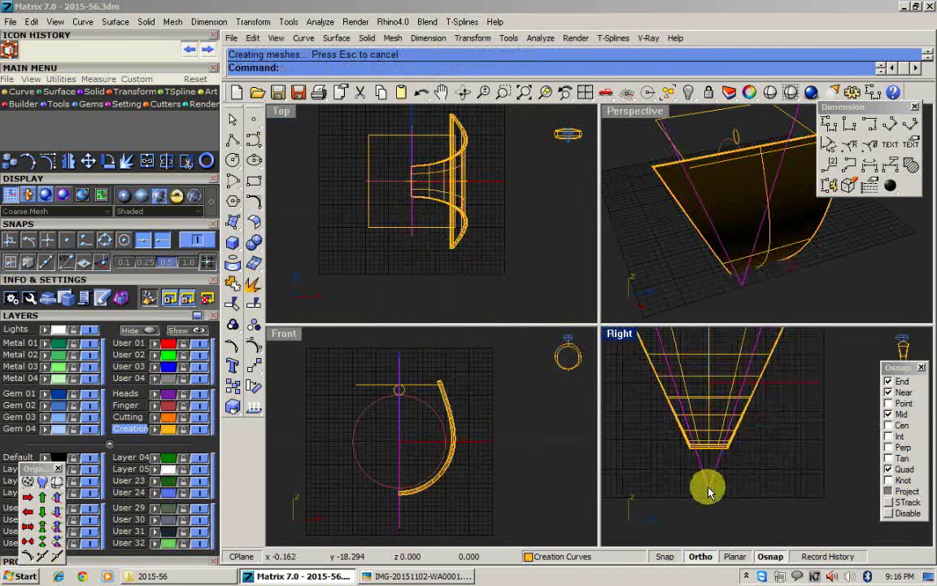
{"action": "type", "text": "wirecut"}
{"action": "key", "text": "Return"}
{"action": "left_click", "coordinate": [729, 440]}
{"action": "left_click", "coordinate": [726, 440]}
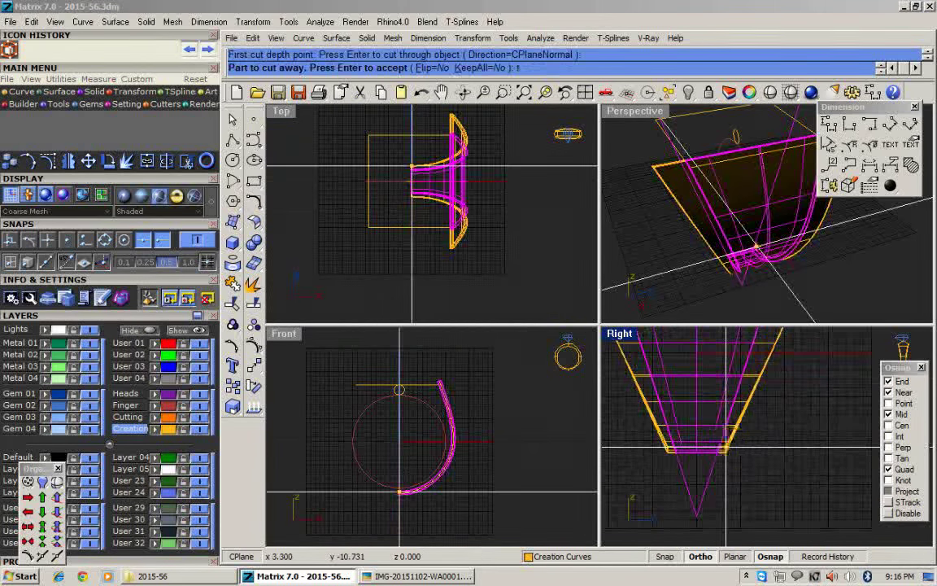
{"action": "left_click", "coordinate": [726, 447]}
{"action": "key", "text": "Return"}
Mirror the trimmed half band about the vertical plane through 0,0,0 to complete the band.
{"action": "double_click", "coordinate": [619, 115]}
{"action": "scroll", "coordinate": [502, 342], "scroll_direction": "down", "scroll_amount": 3}
{"action": "right_click_drag", "start_coordinate": [502, 342], "coordinate": [560, 313]}
{"action": "left_click", "coordinate": [229, 269]}
{"action": "left_click", "coordinate": [287, 280]}
{"action": "key", "text": "Escape"}
{"action": "left_click", "coordinate": [533, 312]}
{"action": "key", "text": "m"}
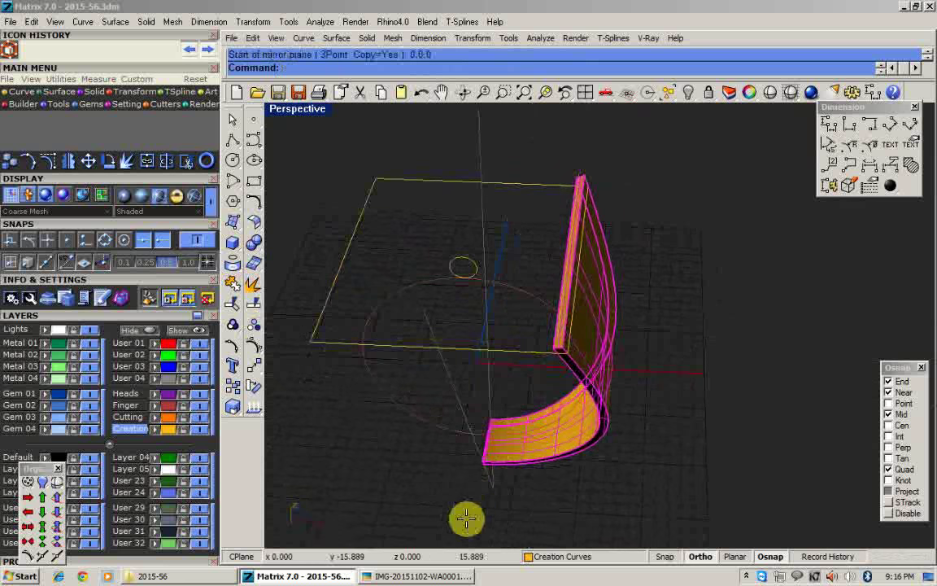
{"action": "left_click", "coordinate": [466, 518]}
{"action": "right_click_drag", "start_coordinate": [396, 441], "coordinate": [435, 374], "text": "shift"}
Duplicate the outer edges along the front side of both band halves.
{"action": "key", "text": "Escape"}
{"action": "left_click", "coordinate": [233, 263]}
{"action": "left_click", "coordinate": [278, 283]}
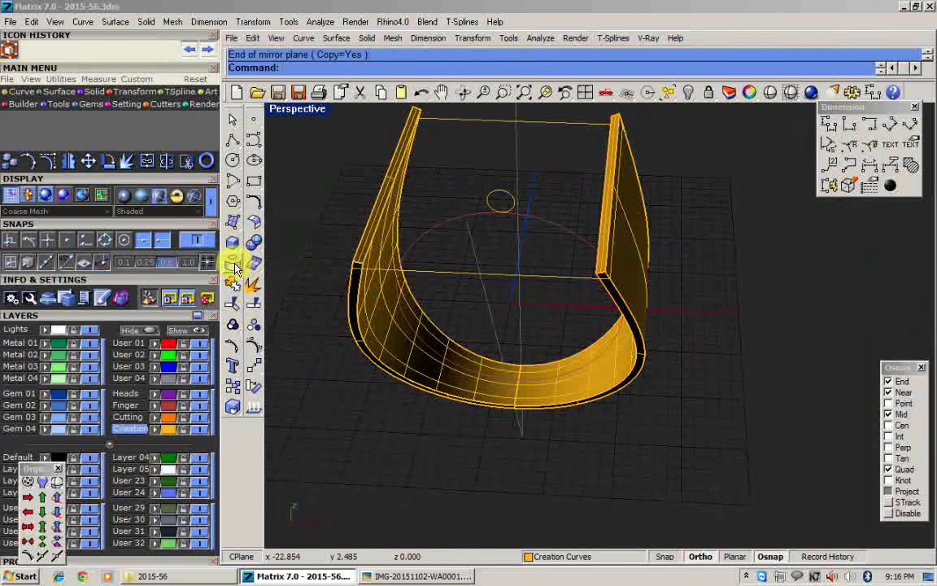
{"action": "left_click", "coordinate": [234, 269]}
{"action": "left_click", "coordinate": [280, 281]}
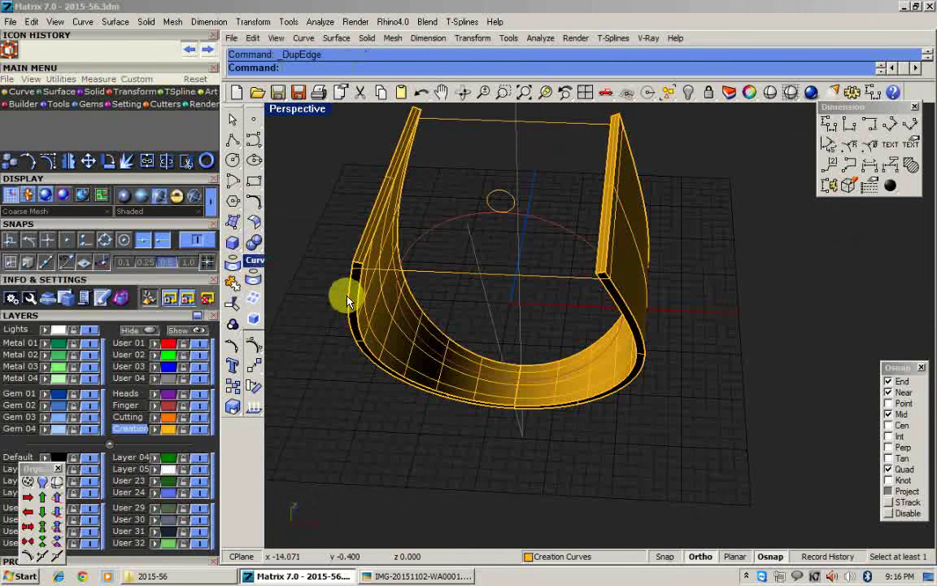
{"action": "left_click", "coordinate": [620, 296]}
{"action": "right_click", "coordinate": [620, 297]}
Move the duplicated edge curves 10 mm forward, away from the band.
{"action": "scroll", "coordinate": [616, 317], "scroll_direction": "down", "scroll_amount": 6}
{"action": "key", "text": "m"}
{"action": "left_click", "coordinate": [715, 288]}
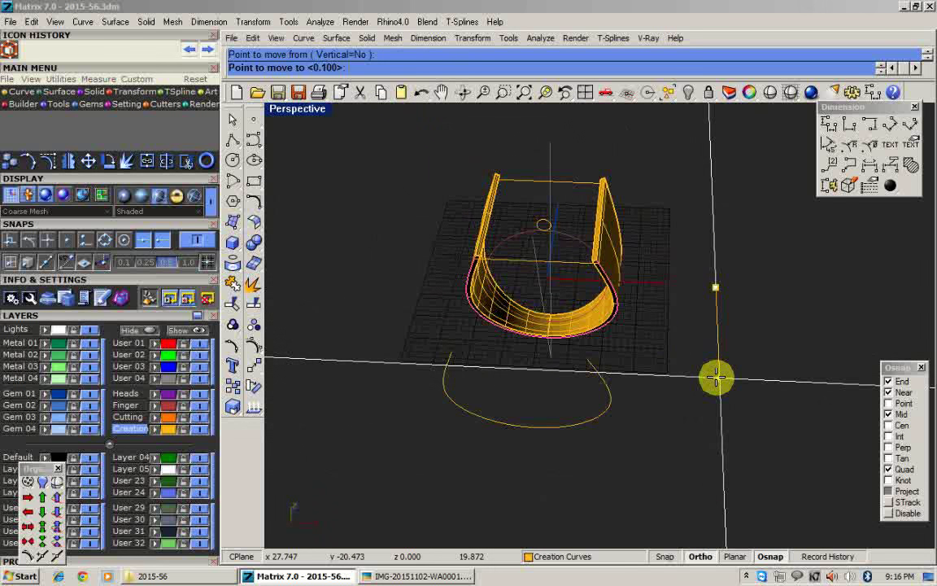
{"action": "type", "text": "10"}
{"action": "key", "text": "Return"}
Close the duplicated edge curve with a straight line between its open ends and join everything into one closed curve.
{"action": "right_click_drag", "start_coordinate": [605, 374], "coordinate": [573, 379]}
{"action": "scroll", "coordinate": [573, 379], "scroll_direction": "up", "scroll_amount": 4}
{"action": "key", "text": "ctrl+j"}
{"action": "left_click", "coordinate": [234, 142]}
{"action": "left_click", "coordinate": [902, 491]}
{"action": "left_click", "coordinate": [389, 309]}
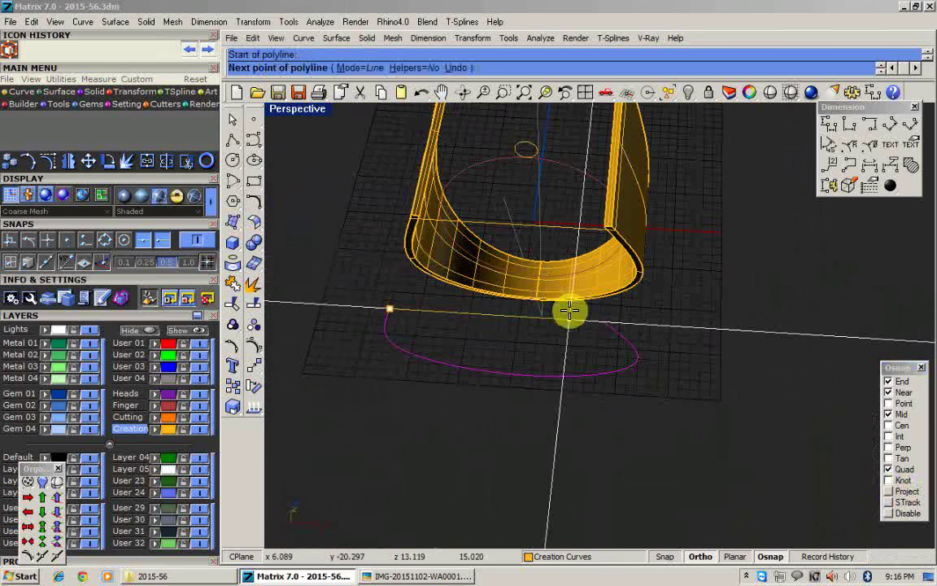
{"action": "left_click", "coordinate": [606, 321]}
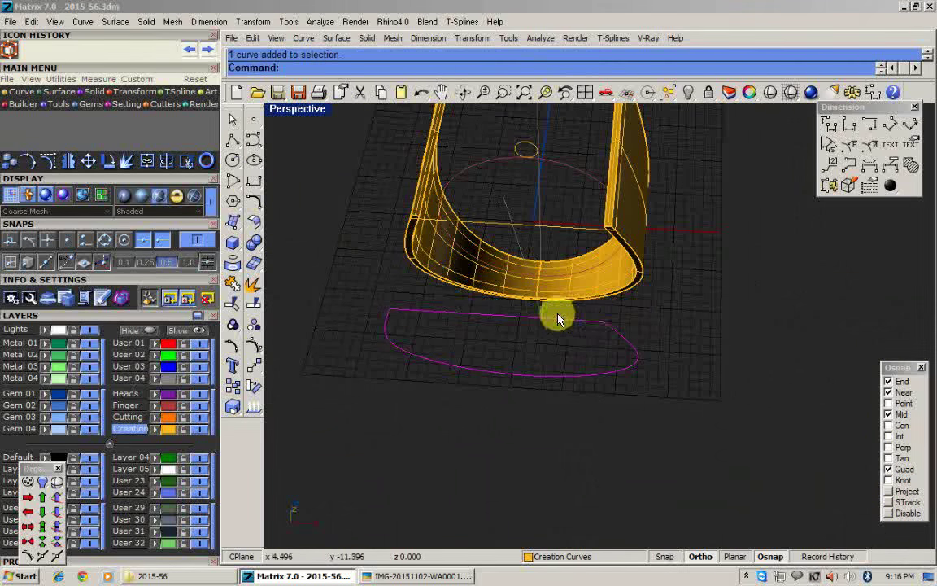
{"action": "left_click", "coordinate": [251, 186]}
Create a planar surface from the closed outline curve.
{"action": "left_click", "coordinate": [241, 222]}
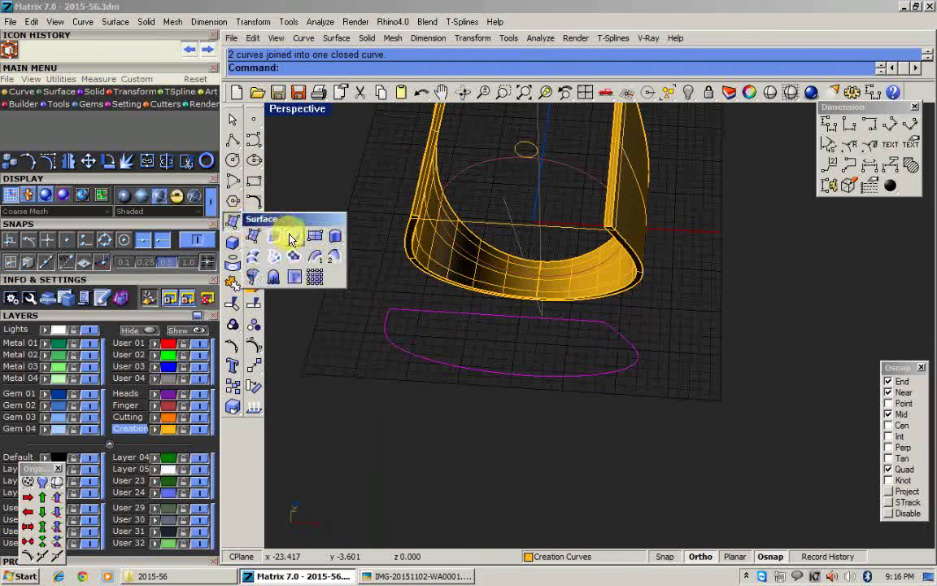
{"action": "left_click", "coordinate": [293, 239]}
{"action": "left_click", "coordinate": [535, 363]}
Move the flat surface back onto the band's front edge and delete the leftover outline curve.
{"action": "right_click_drag", "start_coordinate": [681, 400], "coordinate": [620, 389]}
{"action": "type", "text": "m"}
{"action": "key", "text": "Return"}
{"action": "left_click", "coordinate": [695, 421]}
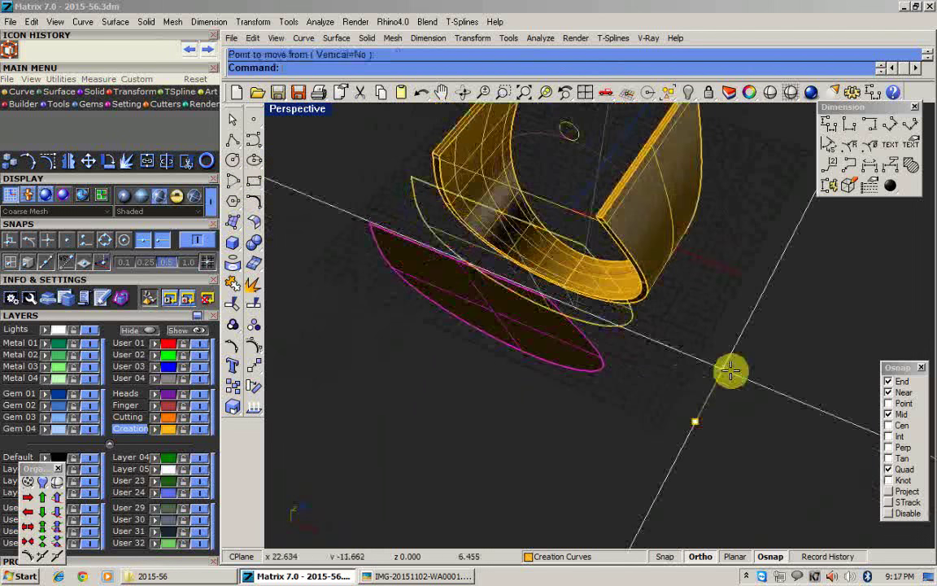
{"action": "left_click", "coordinate": [731, 371]}
{"action": "left_click", "coordinate": [624, 389]}
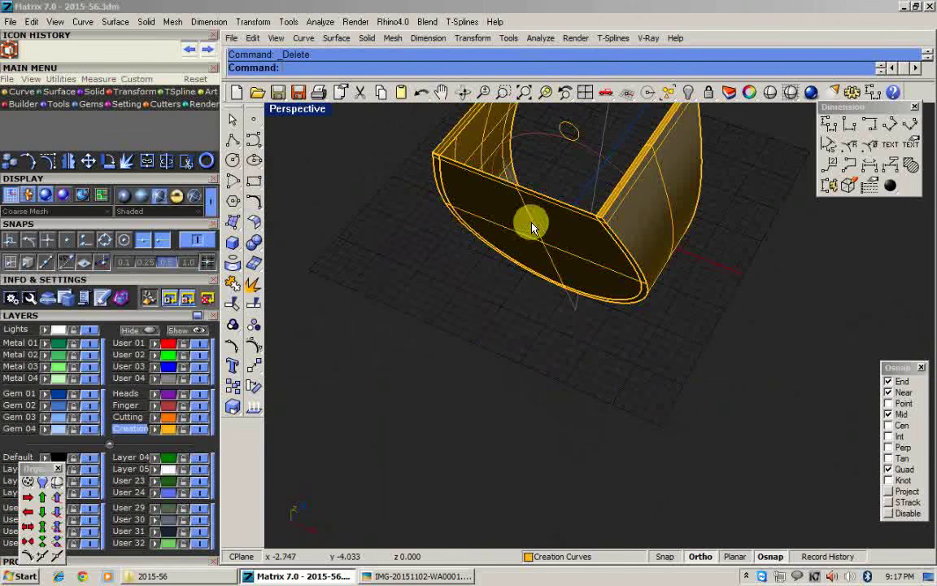
Offset the flat front surface into a solid side wall.
{"action": "left_click", "coordinate": [258, 226]}
{"action": "left_click", "coordinate": [274, 262]}
{"action": "right_click_drag", "start_coordinate": [651, 249], "coordinate": [538, 310]}
{"action": "type", "text": "s"}
{"action": "key", "text": "Return"}
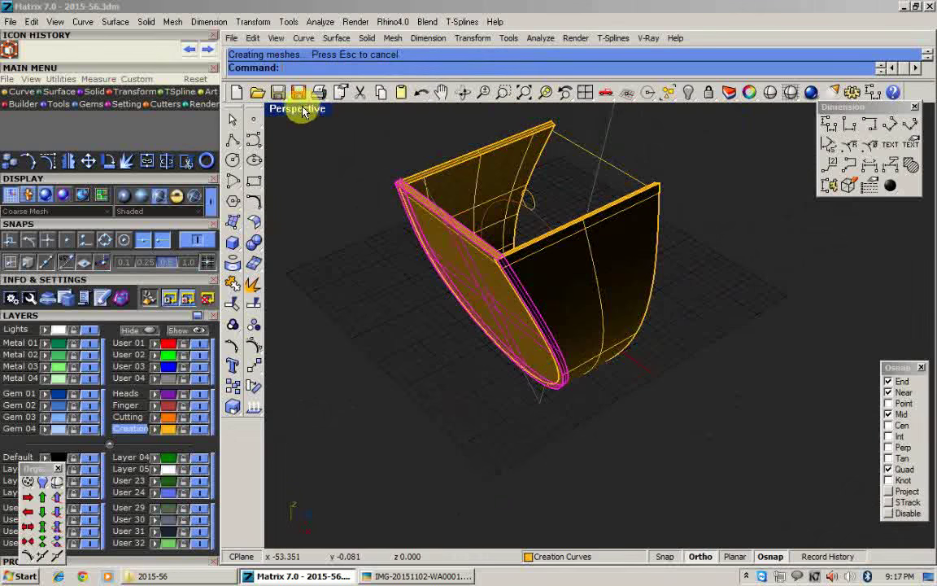
Cut the finger opening out of the side wall with the finger circle, using WireCut in the Front view.
{"action": "double_click", "coordinate": [304, 111]}
{"action": "double_click", "coordinate": [286, 334]}
{"action": "left_click", "coordinate": [464, 275]}
{"action": "type", "text": "wc"}
{"action": "key", "text": "Return"}
{"action": "left_click", "coordinate": [480, 324]}
{"action": "key", "text": "Return"}
{"action": "scroll", "coordinate": [481, 323], "scroll_direction": "up", "scroll_amount": 6}
{"action": "key", "text": "Return"}
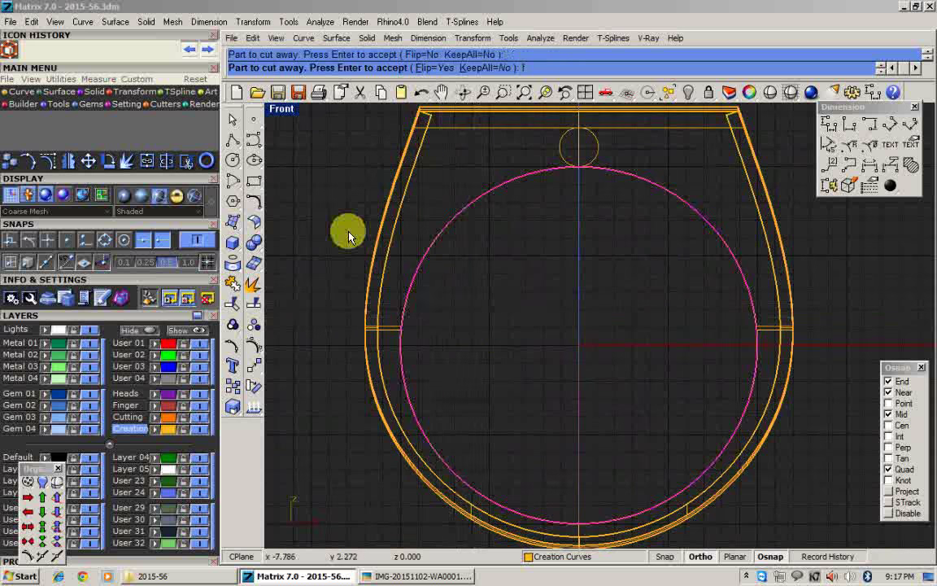
Mirror the side wall to the opposite side of the ring.
{"action": "double_click", "coordinate": [281, 110]}
{"action": "double_click", "coordinate": [634, 111]}
{"action": "right_click_drag", "start_coordinate": [480, 281], "coordinate": [586, 298]}
{"action": "scroll", "coordinate": [407, 293], "scroll_direction": "up", "scroll_amount": 6}
{"action": "left_click", "coordinate": [419, 299]}
{"action": "left_click", "coordinate": [701, 389]}
Examine the shaded ring from several angles, checking how the side walls meet the band.
{"action": "right_click_drag", "start_coordinate": [701, 389], "coordinate": [462, 203]}
{"action": "scroll", "coordinate": [462, 203], "scroll_direction": "up", "scroll_amount": 5}
{"action": "left_click", "coordinate": [773, 101]}
{"action": "scroll", "coordinate": [544, 254], "scroll_direction": "down", "scroll_amount": 5}
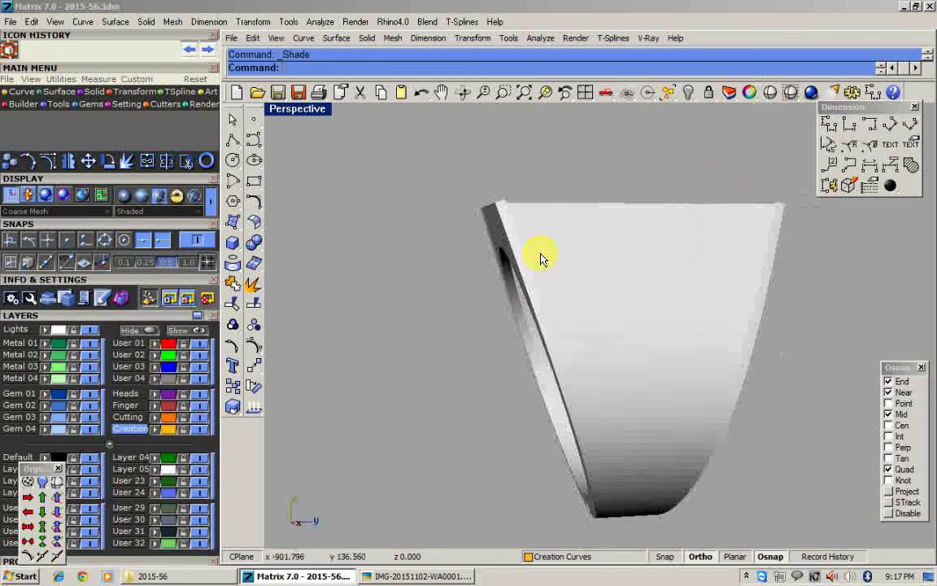
{"action": "right_click_drag", "start_coordinate": [541, 256], "coordinate": [728, 334]}
{"action": "scroll", "coordinate": [525, 328], "scroll_direction": "up", "scroll_amount": 5}
{"action": "right_click_drag", "start_coordinate": [525, 328], "coordinate": [709, 327]}
{"action": "right_click", "coordinate": [519, 289]}
{"action": "scroll", "coordinate": [426, 242], "scroll_direction": "up", "scroll_amount": 3}
{"action": "scroll", "coordinate": [426, 242], "scroll_direction": "down", "scroll_amount": 3}
{"action": "right_click", "coordinate": [426, 243]}
{"action": "mouse_move", "coordinate": [473, 249]}
{"action": "right_mouse_down"}
{"action": "mouse_move", "coordinate": [454, 349]}
{"action": "mouse_move", "coordinate": [637, 317]}
{"action": "mouse_move", "coordinate": [553, 272]}
{"action": "mouse_move", "coordinate": [395, 251]}
{"action": "mouse_move", "coordinate": [413, 333]}
{"action": "right_mouse_up"}
{"action": "scroll", "coordinate": [637, 317], "scroll_direction": "up", "scroll_amount": 3}
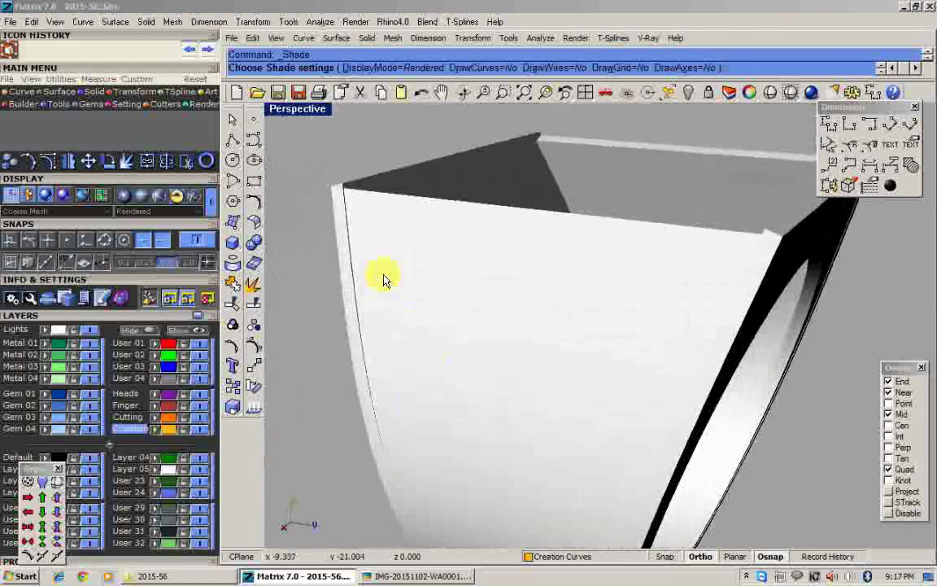
{"action": "right_click", "coordinate": [413, 334]}
Undo the mirror of the side wall and inspect the wall's corner against the band.
{"action": "double_click", "coordinate": [287, 115]}
{"action": "key", "text": "ctrl+z"}
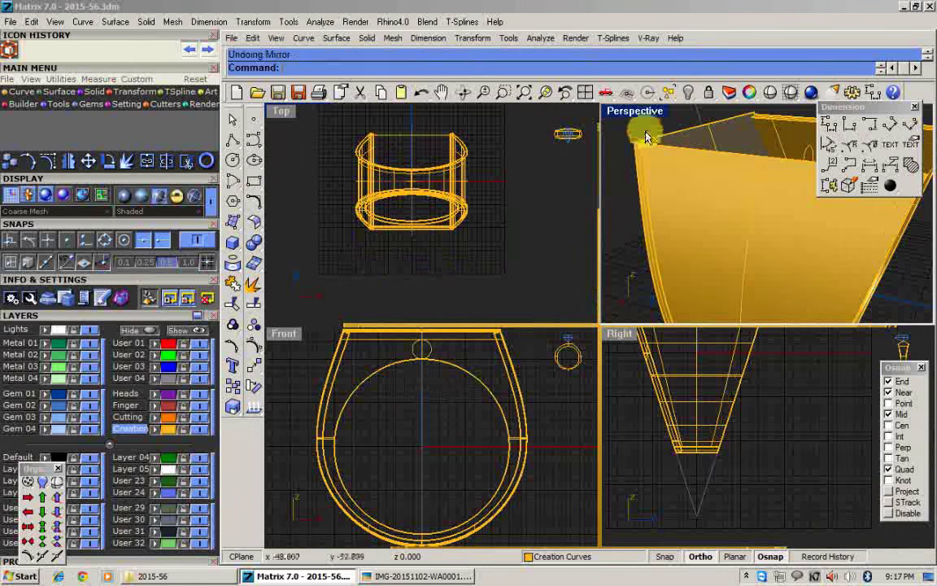
{"action": "double_click", "coordinate": [627, 113]}
{"action": "right_click_drag", "start_coordinate": [586, 168], "coordinate": [636, 248]}
{"action": "scroll", "coordinate": [563, 264], "scroll_direction": "down", "scroll_amount": 4}
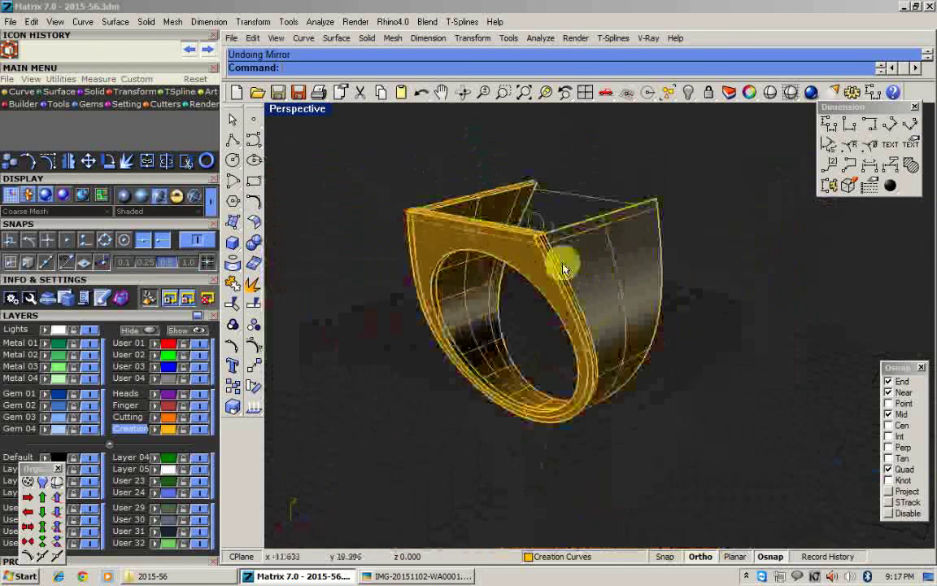
{"action": "scroll", "coordinate": [566, 258], "scroll_direction": "up", "scroll_amount": 4}
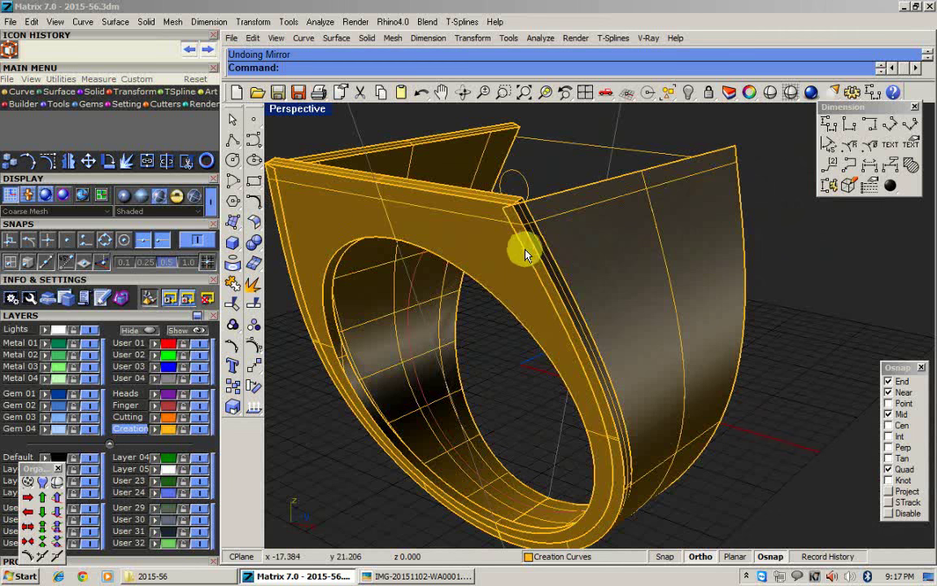
{"action": "key", "text": "ctrl+y"}
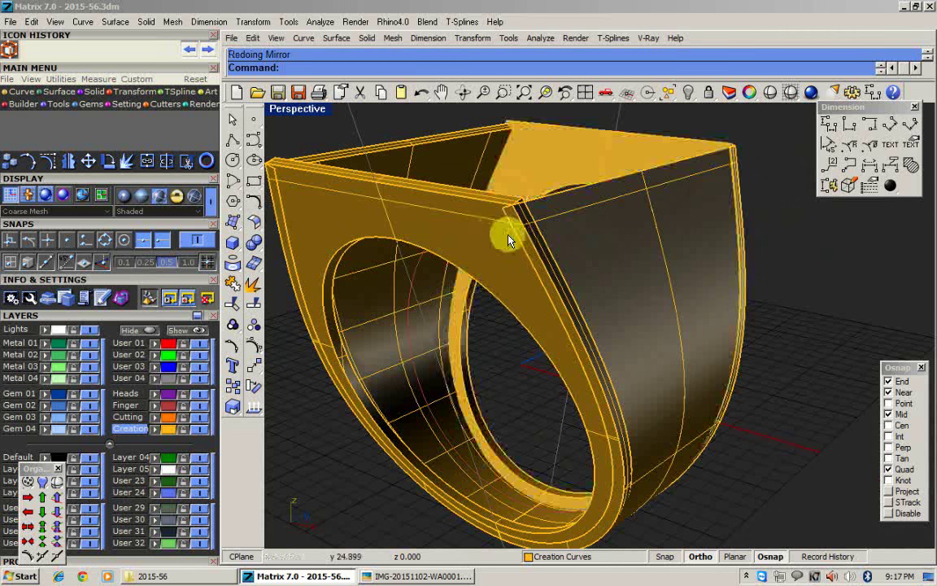
{"action": "key", "text": "ctrl+z"}
Draw a horizontal line about 30 mm long in the Front view, centred on the top of the small circle.
{"action": "double_click", "coordinate": [297, 112]}
{"action": "double_click", "coordinate": [282, 335]}
{"action": "right_click", "coordinate": [234, 142]}
{"action": "left_click", "coordinate": [287, 153]}
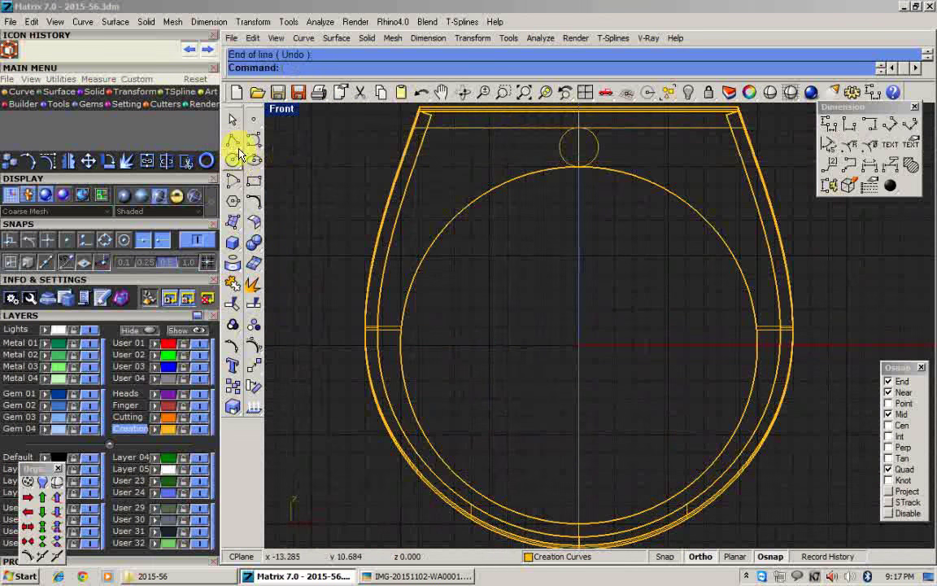
{"action": "left_click", "coordinate": [294, 159]}
{"action": "left_click", "coordinate": [233, 141]}
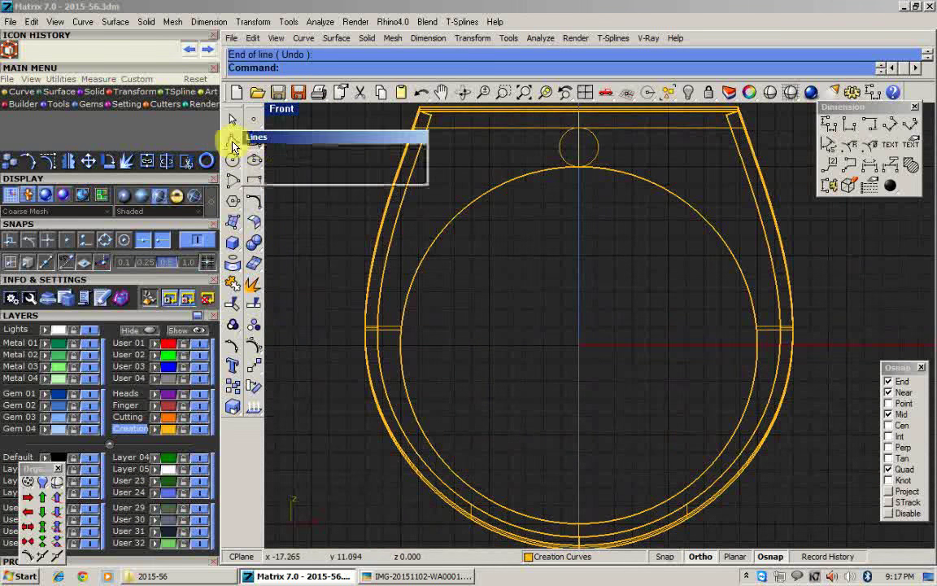
{"action": "left_click", "coordinate": [296, 155]}
{"action": "right_click_drag", "start_coordinate": [546, 138], "coordinate": [508, 187]}
{"action": "left_click", "coordinate": [541, 174]}
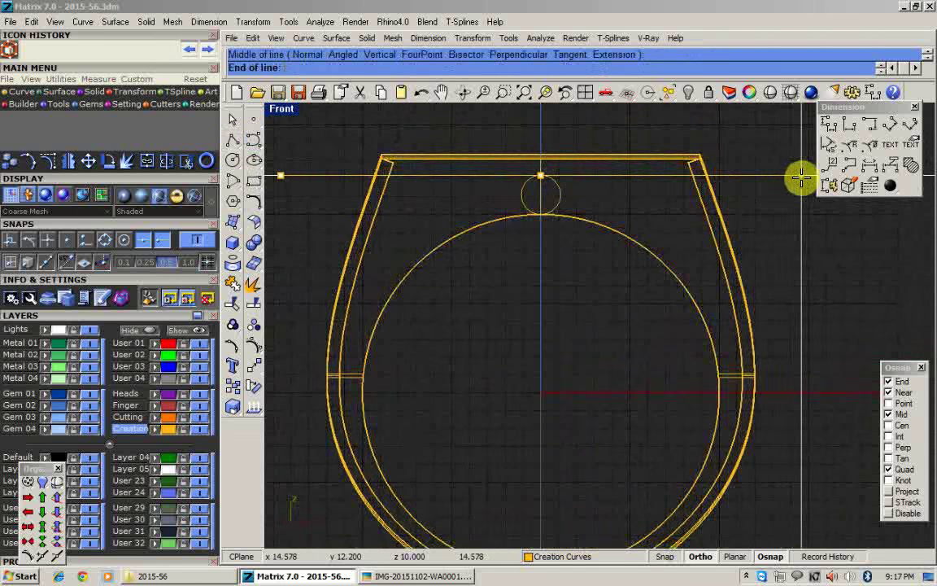
{"action": "left_click", "coordinate": [814, 175]}
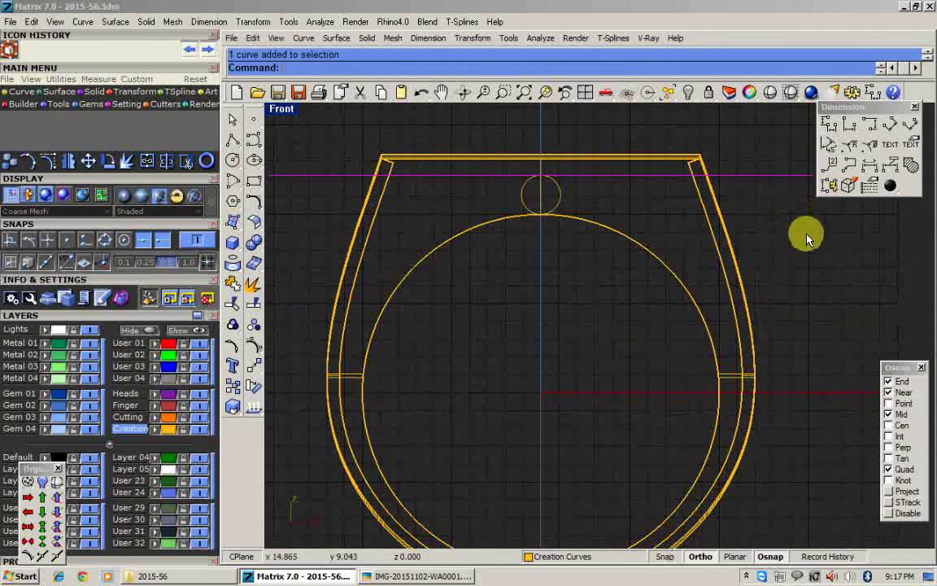
Cut off the side wall's top above the horizontal line with WireCut.
{"action": "type", "text": "wirecut"}
{"action": "key", "text": "Return"}
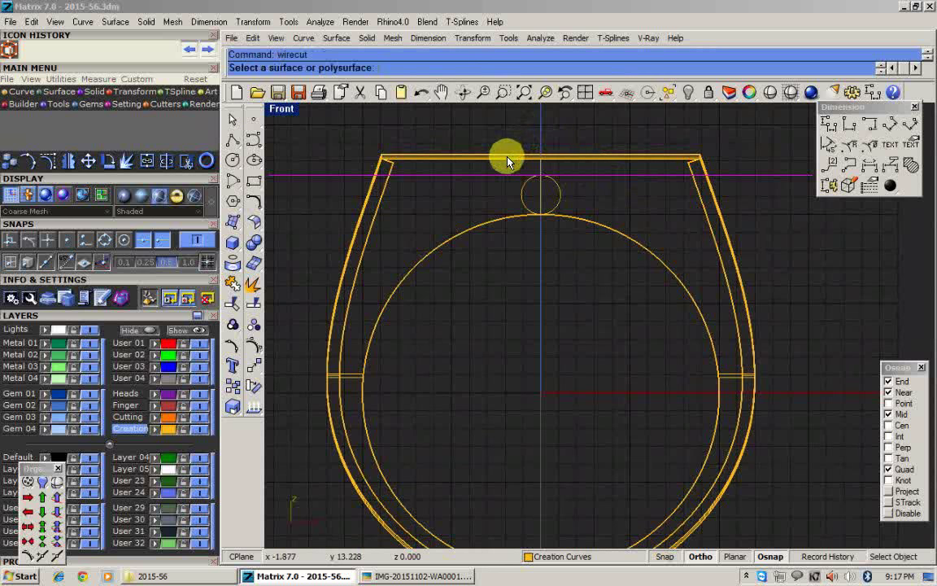
{"action": "left_click", "coordinate": [508, 157]}
{"action": "right_click", "coordinate": [508, 158]}
{"action": "scroll", "coordinate": [506, 158], "scroll_direction": "up", "scroll_amount": 2}
{"action": "right_click_drag", "start_coordinate": [498, 140], "coordinate": [480, 243]}
{"action": "scroll", "coordinate": [480, 242], "scroll_direction": "down", "scroll_amount": 4}
{"action": "left_click", "coordinate": [491, 548]}
{"action": "right_click", "coordinate": [491, 547]}
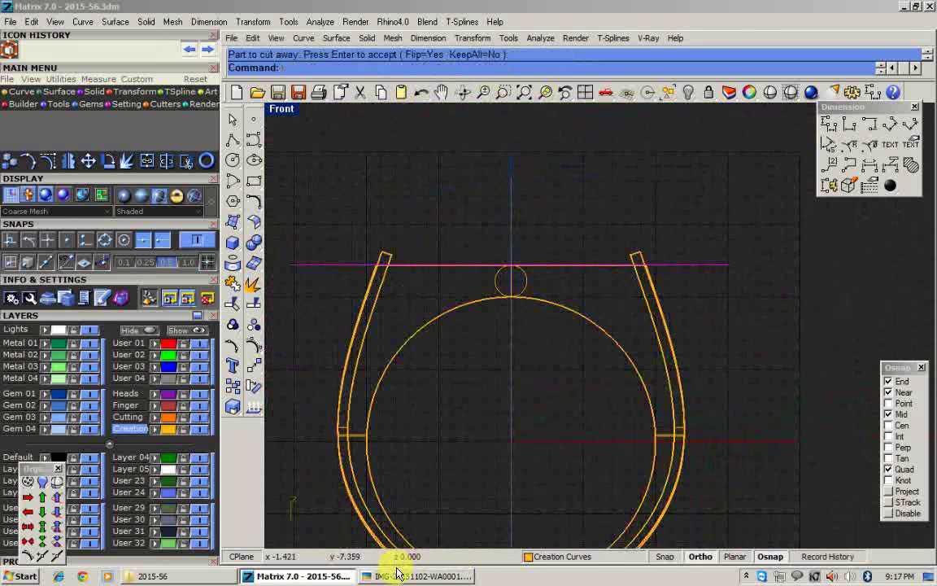
Cut both band ends off flush at the horizontal line with WireCut, and delete the line.
{"action": "right_click", "coordinate": [405, 261]}
{"action": "left_click", "coordinate": [405, 265]}
{"action": "left_click", "coordinate": [391, 256]}
{"action": "right_click", "coordinate": [391, 256]}
{"action": "right_click", "coordinate": [391, 256]}
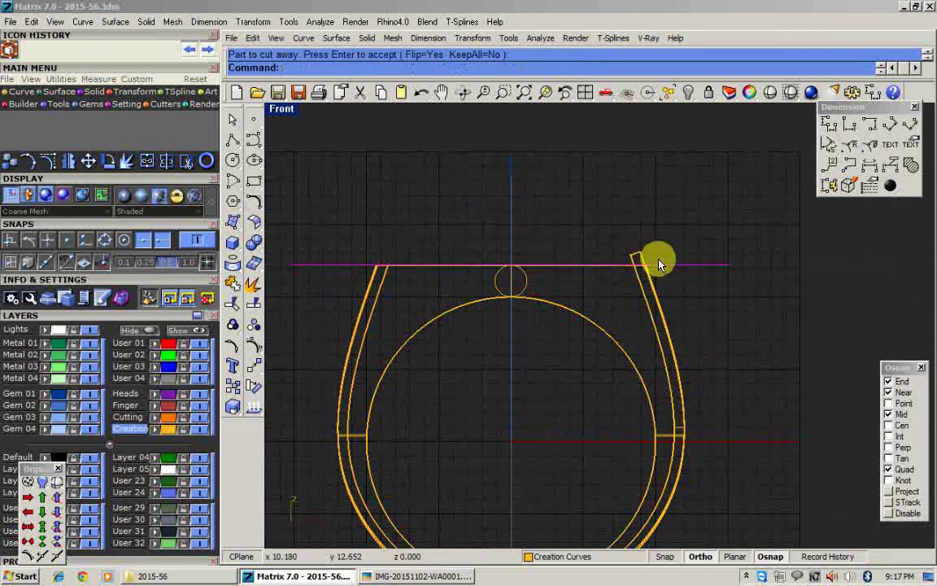
{"action": "left_click", "coordinate": [640, 253]}
{"action": "right_click", "coordinate": [639, 253]}
{"action": "right_click", "coordinate": [639, 252]}
{"action": "left_click", "coordinate": [698, 265]}
{"action": "key", "text": "Delete"}
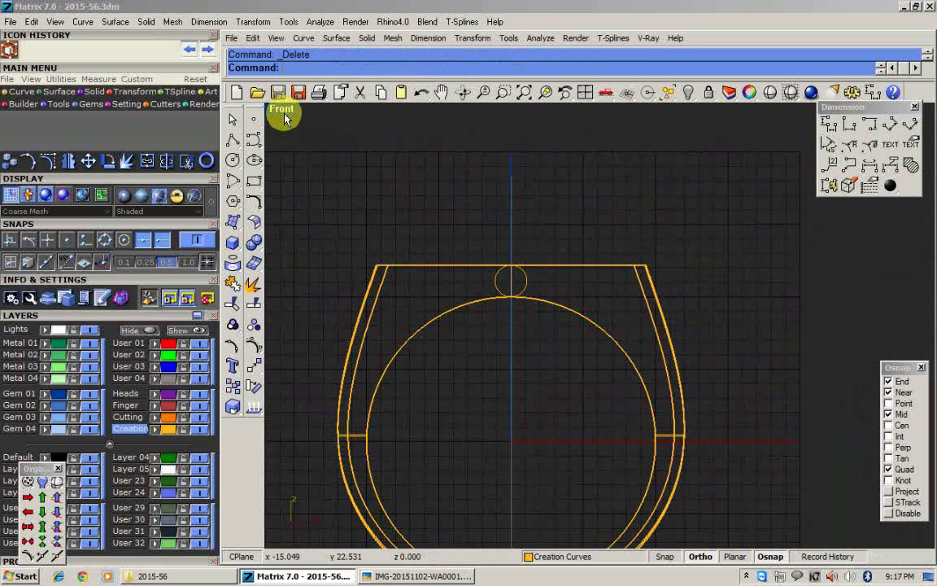
Unlock the V-shaped guide curve and hide it in the Perspective view.
{"action": "double_click", "coordinate": [284, 112]}
{"action": "double_click", "coordinate": [621, 111]}
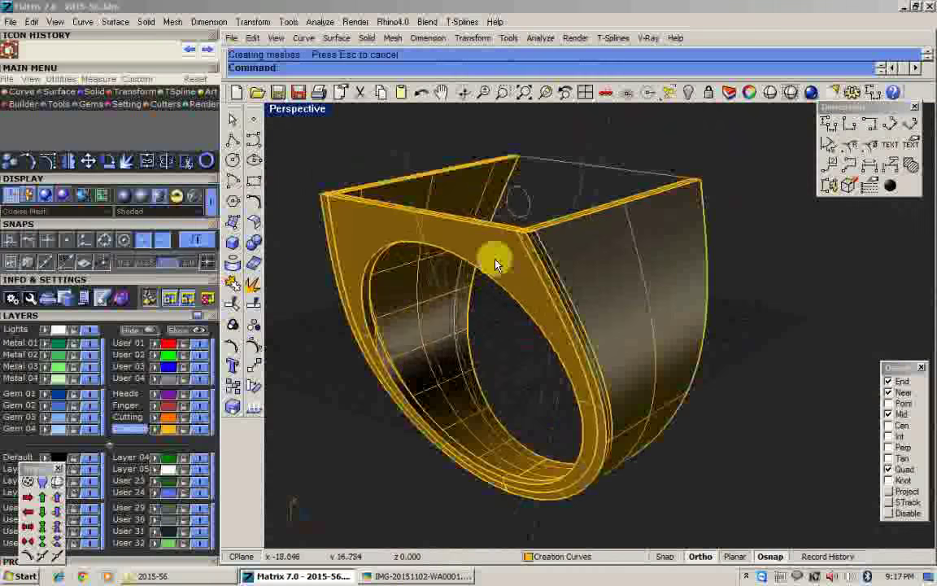
{"action": "left_click", "coordinate": [502, 260]}
{"action": "scroll", "coordinate": [502, 260], "scroll_direction": "down", "scroll_amount": 4}
{"action": "right_click_drag", "start_coordinate": [502, 260], "coordinate": [512, 287]}
{"action": "left_click", "coordinate": [638, 118]}
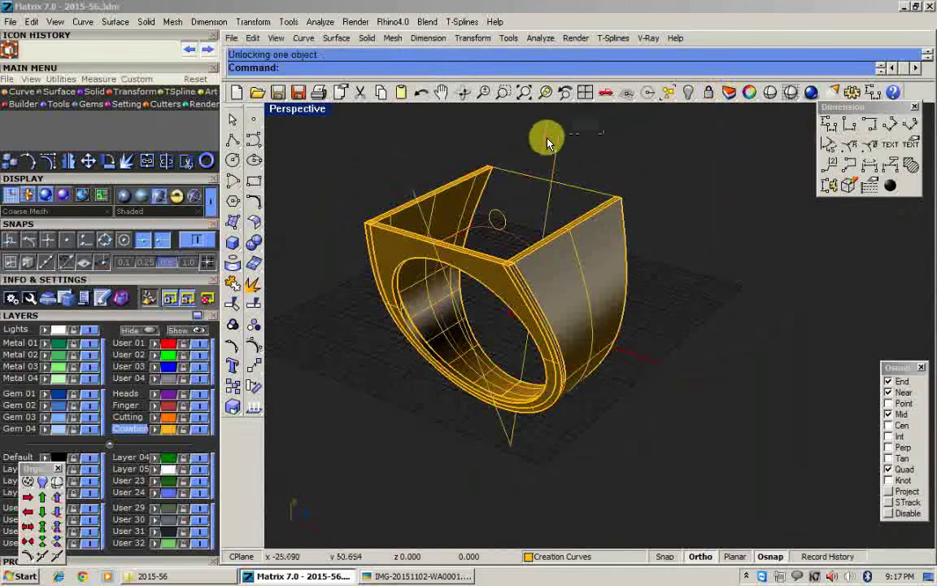
{"action": "key", "text": "ctrl+h"}
{"action": "right_click_drag", "start_coordinate": [528, 201], "coordinate": [539, 217], "text": "shift"}
{"action": "scroll", "coordinate": [530, 235], "scroll_direction": "up", "scroll_amount": 2}
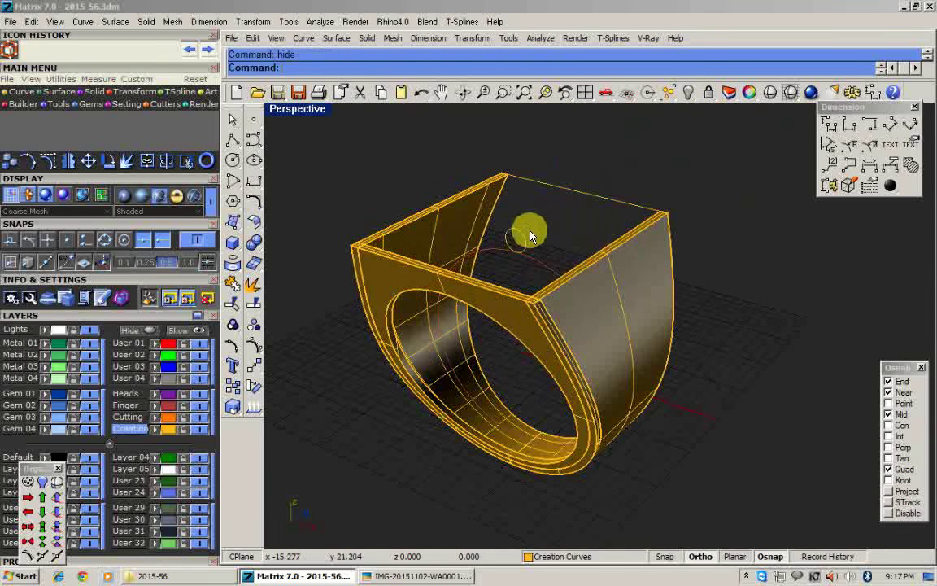
Delete the small circle and the rectangular outline at the top of the ring.
{"action": "left_click", "coordinate": [529, 232]}
{"action": "key", "text": "Delete"}
{"action": "scroll", "coordinate": [544, 315], "scroll_direction": "up", "scroll_amount": 5}
{"action": "right_click_drag", "start_coordinate": [544, 315], "coordinate": [576, 291]}
{"action": "scroll", "coordinate": [591, 265], "scroll_direction": "down", "scroll_amount": 3}
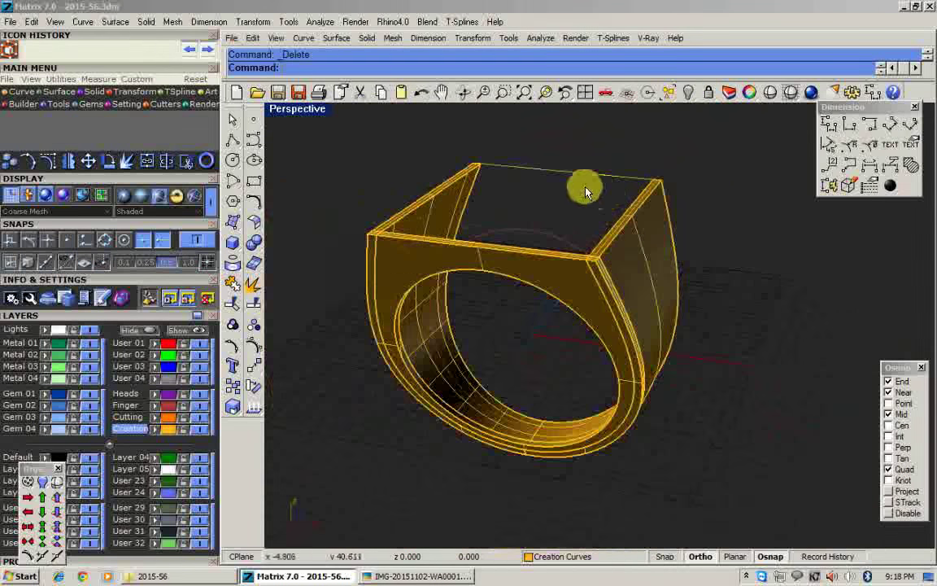
Copy the band's outer profile curve and paste a duplicate in place in the Front view.
{"action": "left_click", "coordinate": [640, 238]}
{"action": "right_click", "coordinate": [641, 237]}
{"action": "double_click", "coordinate": [302, 112]}
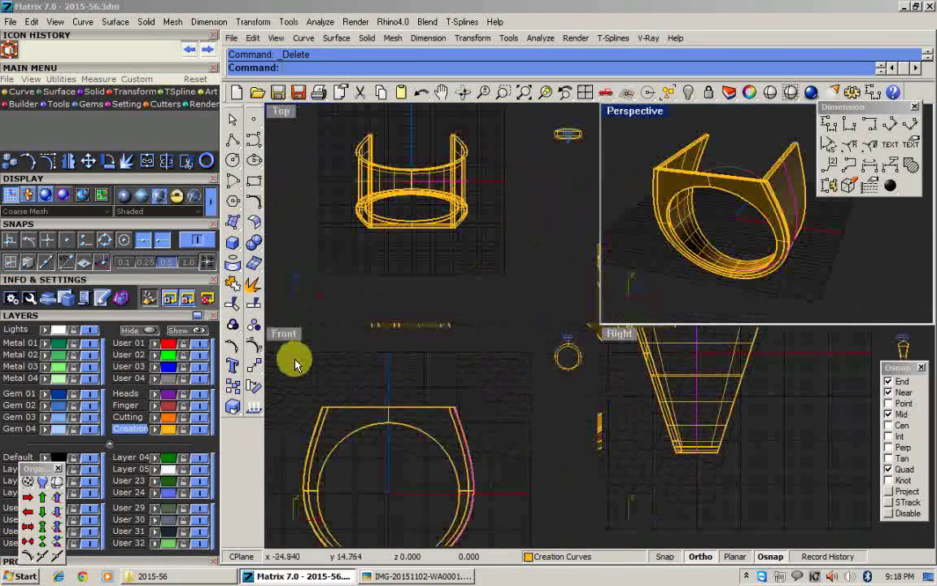
{"action": "scroll", "coordinate": [417, 317], "scroll_direction": "down", "scroll_amount": 8}
{"action": "right_click_drag", "start_coordinate": [460, 397], "coordinate": [409, 322]}
{"action": "key", "text": "ctrl+c"}
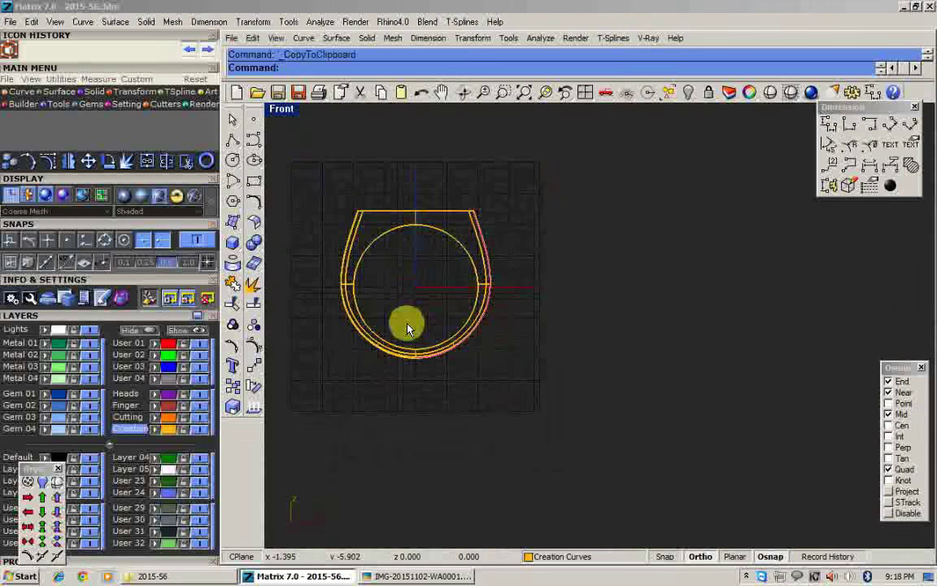
{"action": "key", "text": "ctrl+h"}
{"action": "key", "text": "ctrl+v"}
{"action": "scroll", "coordinate": [433, 344], "scroll_direction": "down", "scroll_amount": 4}
{"action": "right_click_drag", "start_coordinate": [486, 396], "coordinate": [499, 361]}
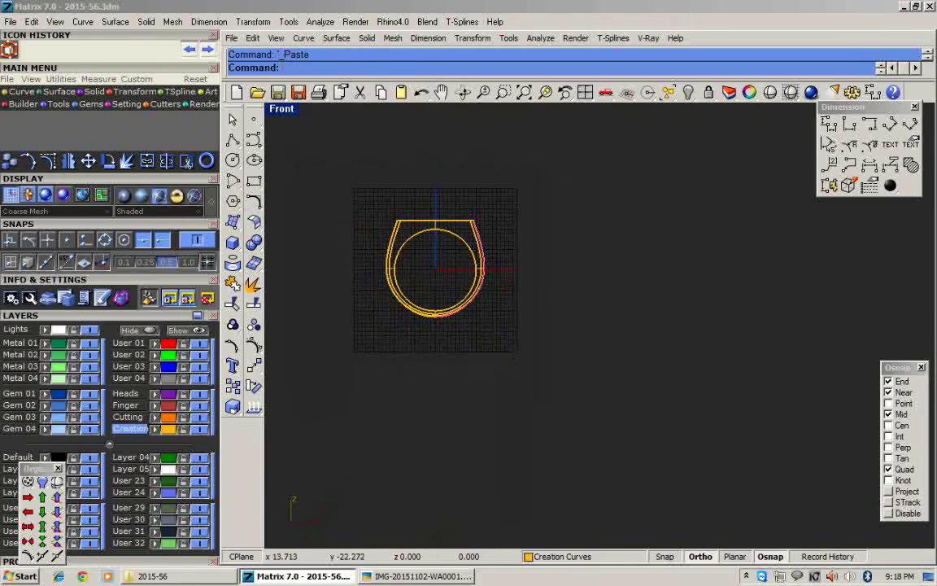
Move the pasted profile curve up by 20 and mirror it into a full U-shaped outline.
{"action": "key", "text": "m"}
{"action": "left_click", "coordinate": [546, 429]}
{"action": "type", "text": "20"}
{"action": "key", "text": "Return"}
{"action": "left_click", "coordinate": [538, 323]}
{"action": "scroll", "coordinate": [482, 290], "scroll_direction": "down", "scroll_amount": 4}
{"action": "right_click_drag", "start_coordinate": [464, 266], "coordinate": [461, 309]}
{"action": "key", "text": "ctrl+m"}
{"action": "left_click", "coordinate": [469, 228]}
{"action": "scroll", "coordinate": [437, 309], "scroll_direction": "up", "scroll_amount": 6}
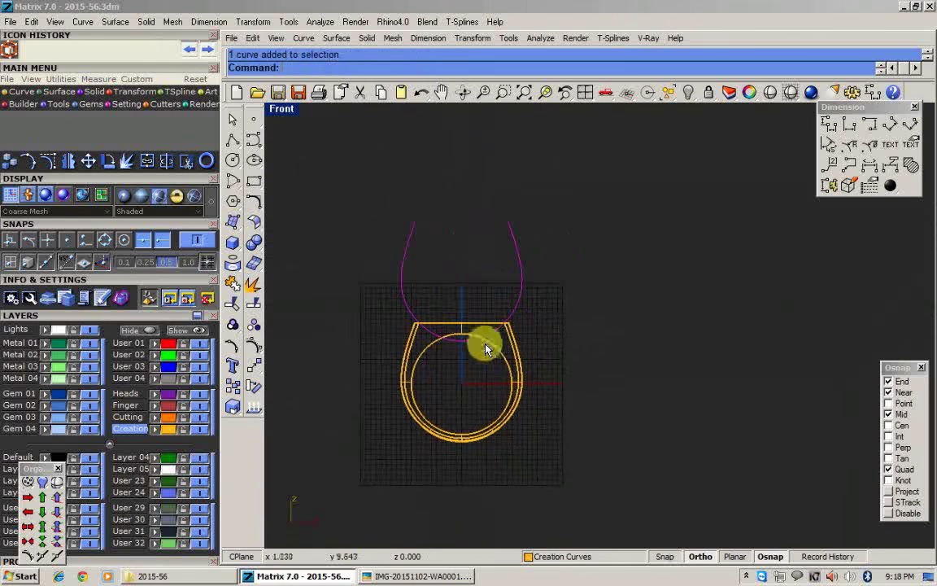
Draw a horizontal line above the U-shaped outline and extend both curve ends up to it.
{"action": "left_click", "coordinate": [250, 147]}
{"action": "left_click", "coordinate": [296, 200]}
{"action": "left_click", "coordinate": [578, 202]}
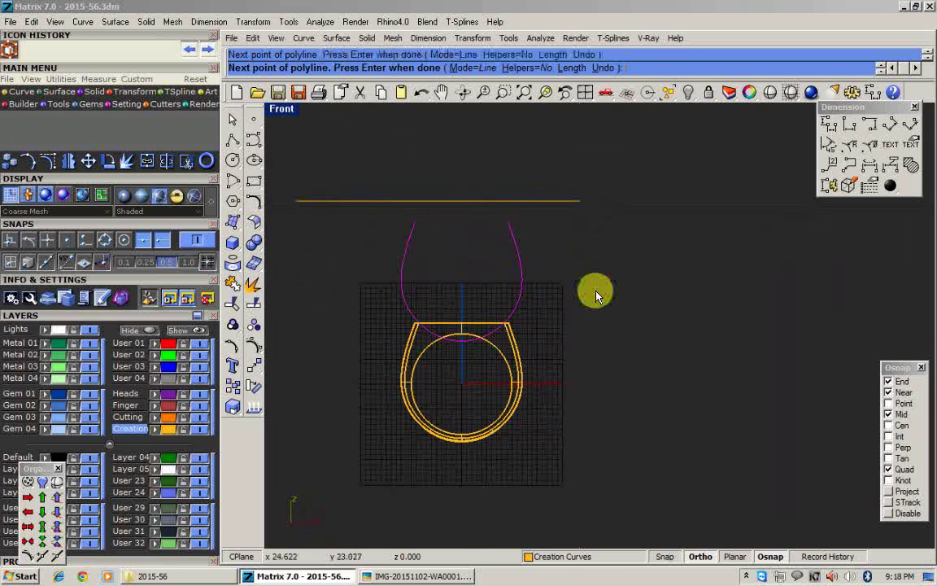
{"action": "left_click", "coordinate": [259, 205]}
{"action": "left_click", "coordinate": [272, 219]}
{"action": "left_click_drag", "start_coordinate": [491, 171], "coordinate": [455, 222]}
{"action": "key", "text": "Return"}
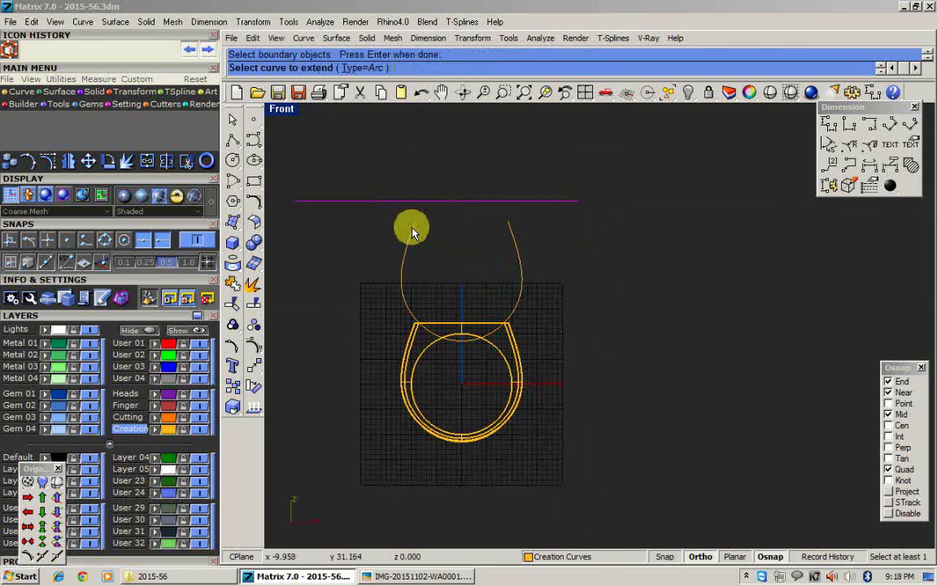
{"action": "right_click", "coordinate": [534, 198]}
{"action": "left_click_drag", "start_coordinate": [533, 188], "coordinate": [495, 218]}
Trim the line's overhanging ends at the U-shaped curve and move the closed outline back down onto the ring.
{"action": "key", "text": "ctrl+t"}
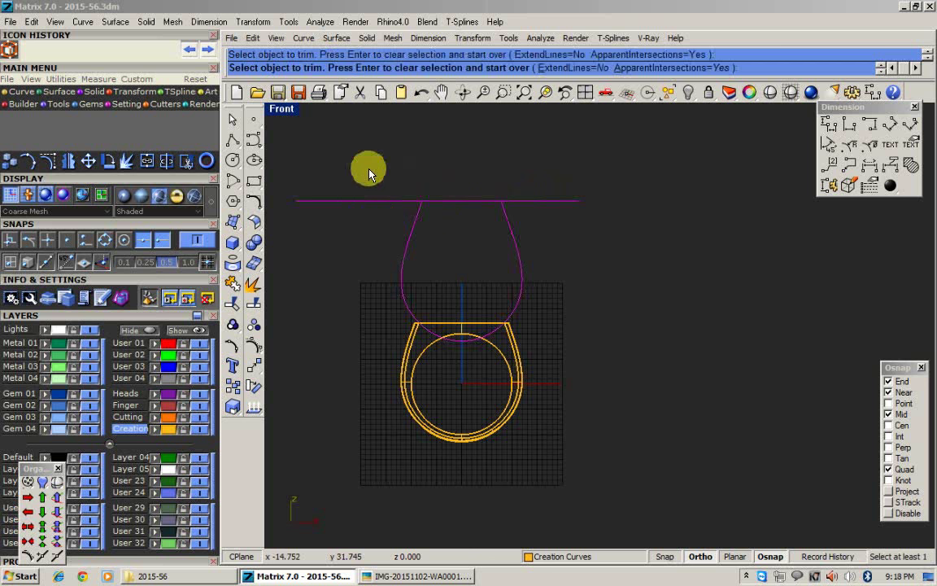
{"action": "left_click", "coordinate": [540, 202]}
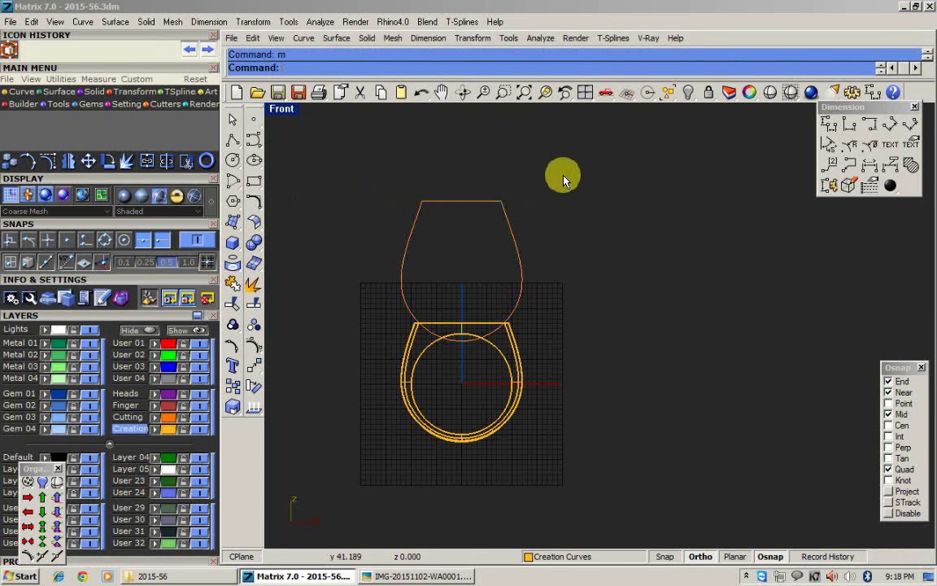
{"action": "type", "text": "m"}
{"action": "key", "text": "Return"}
{"action": "left_click", "coordinate": [579, 204]}
{"action": "key", "text": "Return"}
{"action": "left_click", "coordinate": [579, 281]}
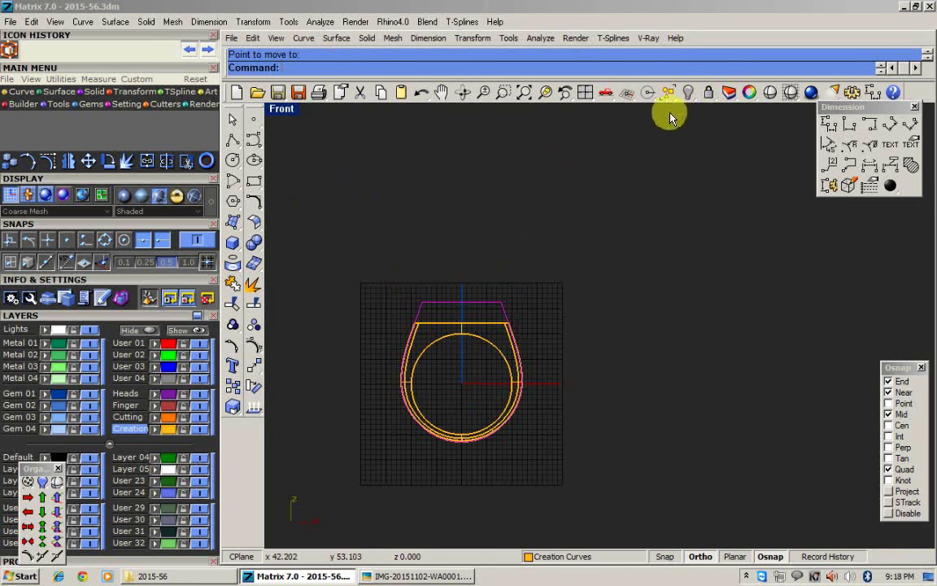
{"action": "left_click", "coordinate": [750, 106]}
{"action": "scroll", "coordinate": [562, 280], "scroll_direction": "up", "scroll_amount": 3}
{"action": "scroll", "coordinate": [483, 257], "scroll_direction": "down", "scroll_amount": 1}
{"action": "key", "text": "Escape"}
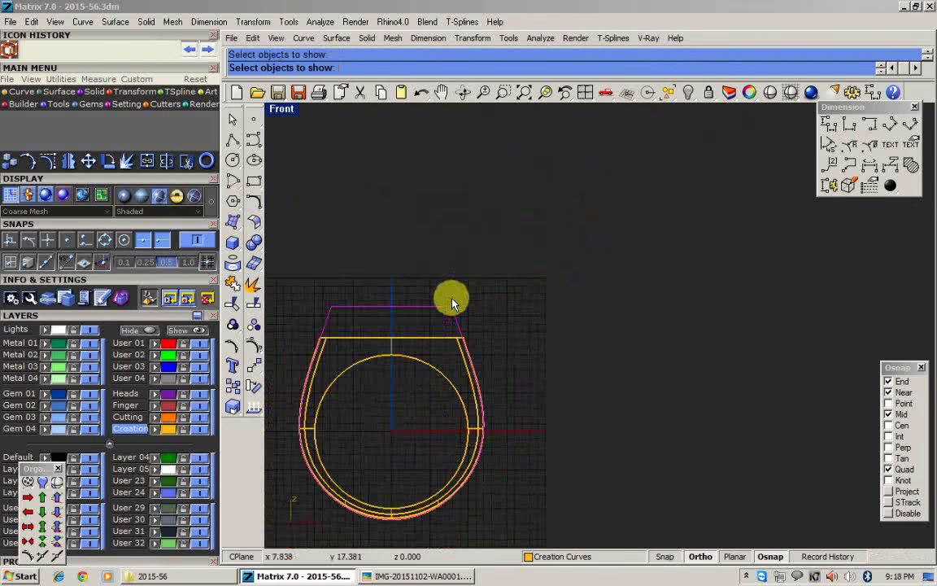
Offset the closed outline inward by 0.1 and delete the original outline.
{"action": "right_click_drag", "start_coordinate": [434, 327], "coordinate": [471, 297]}
{"action": "left_click", "coordinate": [256, 203]}
{"action": "left_click", "coordinate": [397, 217]}
{"action": "scroll", "coordinate": [464, 289], "scroll_direction": "up", "scroll_amount": 10}
{"action": "type", "text": ".1"}
{"action": "key", "text": "Return"}
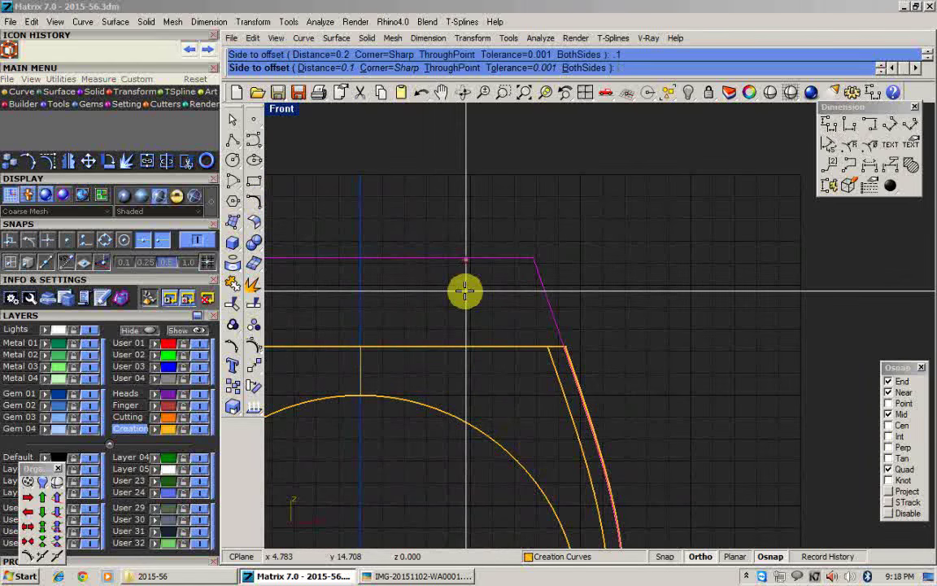
{"action": "left_click", "coordinate": [465, 291]}
{"action": "key", "text": "Delete"}
{"action": "scroll", "coordinate": [490, 244], "scroll_direction": "up", "scroll_amount": 2}
{"action": "scroll", "coordinate": [563, 322], "scroll_direction": "down", "scroll_amount": 12}
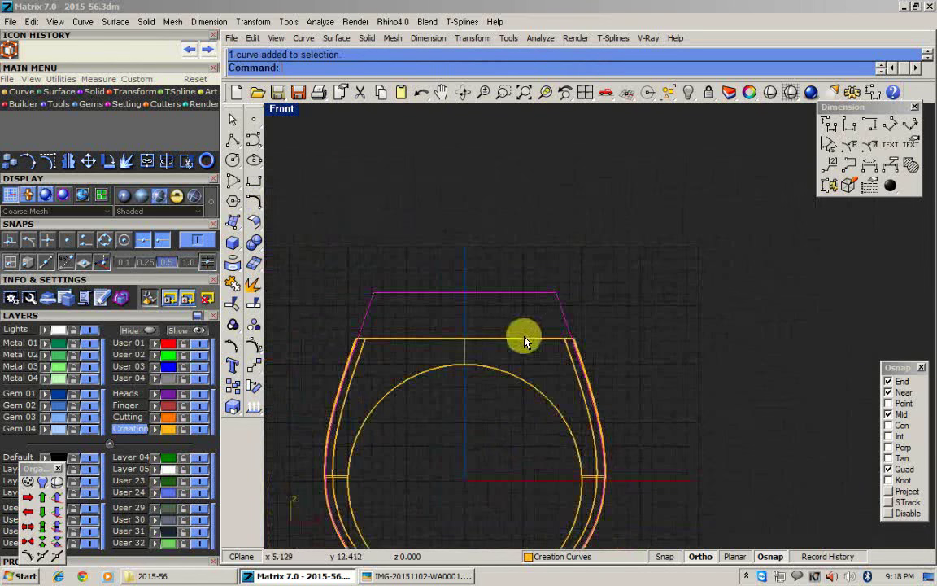
Cut away the side wall's material outside the offset outline with WireCut.
{"action": "scroll", "coordinate": [458, 365], "scroll_direction": "up", "scroll_amount": 4}
{"action": "key", "text": "F4"}
{"action": "left_click", "coordinate": [459, 361]}
{"action": "right_click", "coordinate": [459, 360]}
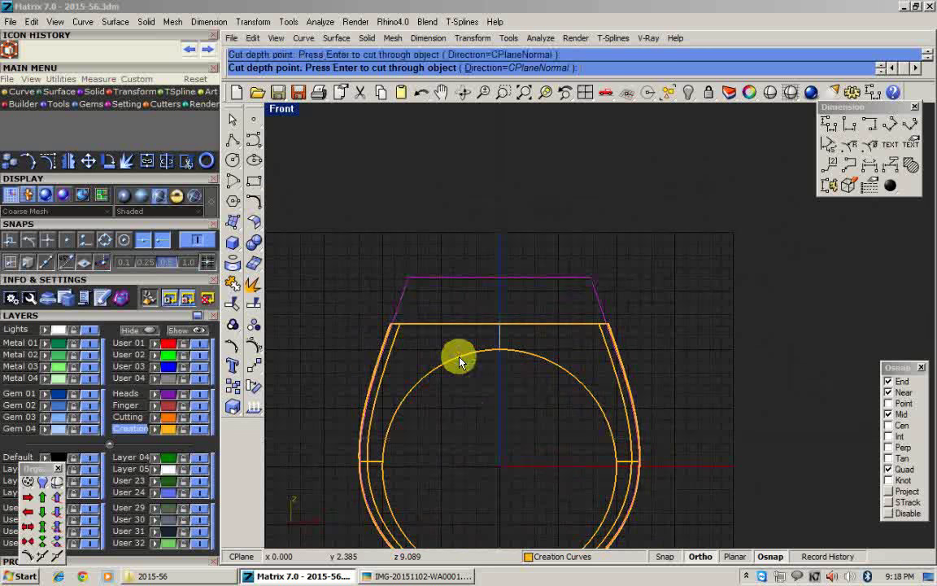
{"action": "scroll", "coordinate": [459, 358], "scroll_direction": "up", "scroll_amount": 2}
{"action": "right_click", "coordinate": [458, 358]}
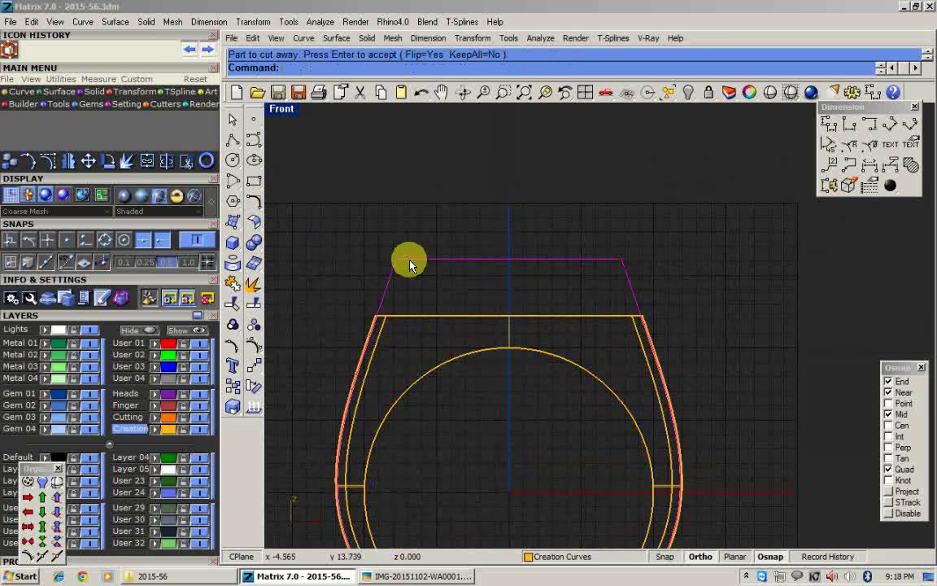
Hide the cutting outline and examine the corner where side wall and band meet in rendered shading.
{"action": "double_click", "coordinate": [280, 110]}
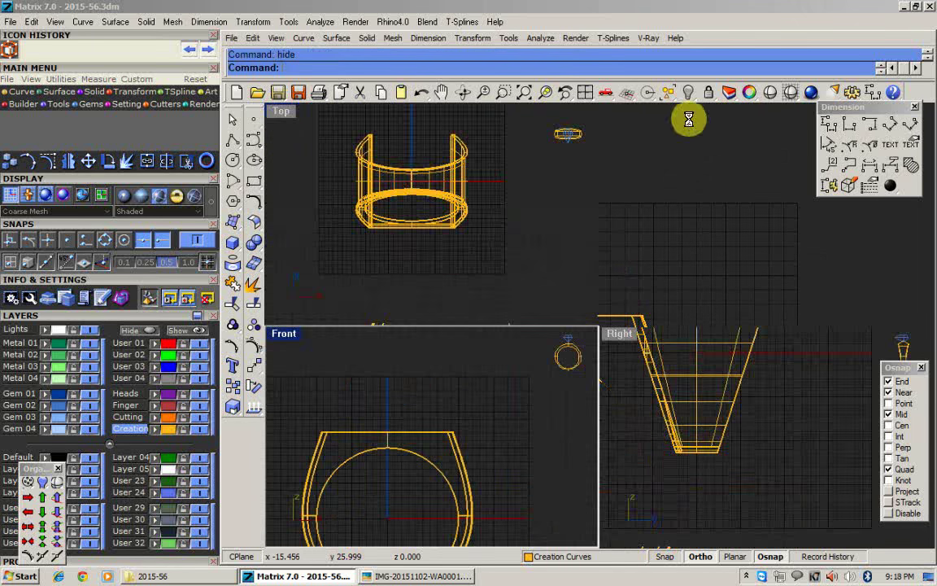
{"action": "left_click", "coordinate": [764, 95]}
{"action": "scroll", "coordinate": [751, 230], "scroll_direction": "up", "scroll_amount": 5}
{"action": "right_click_drag", "start_coordinate": [751, 230], "coordinate": [769, 180]}
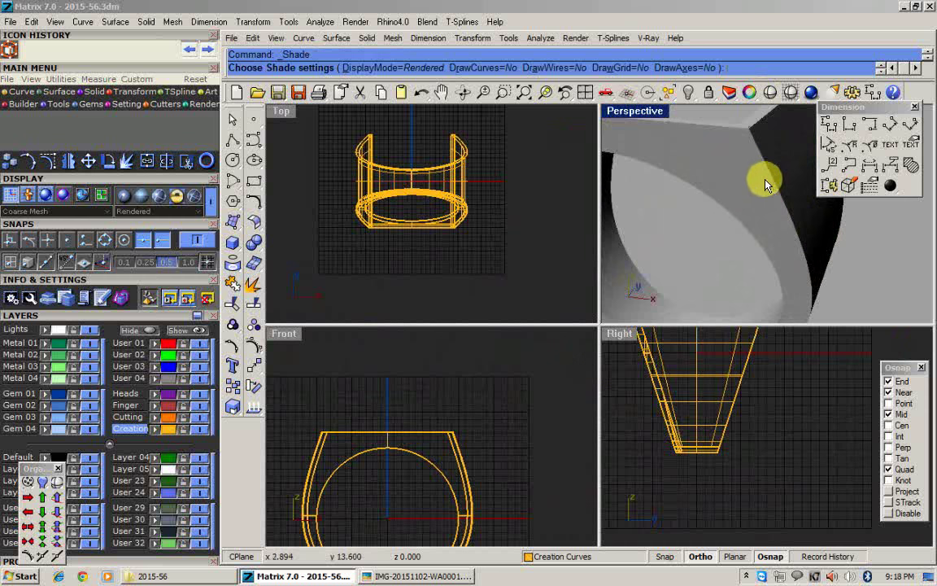
{"action": "double_click", "coordinate": [635, 111]}
{"action": "right_click_drag", "start_coordinate": [569, 260], "coordinate": [517, 316]}
{"action": "scroll", "coordinate": [517, 317], "scroll_direction": "up", "scroll_amount": 2}
{"action": "right_click", "coordinate": [513, 332]}
{"action": "scroll", "coordinate": [509, 313], "scroll_direction": "down", "scroll_amount": 5}
{"action": "left_click", "coordinate": [492, 280]}
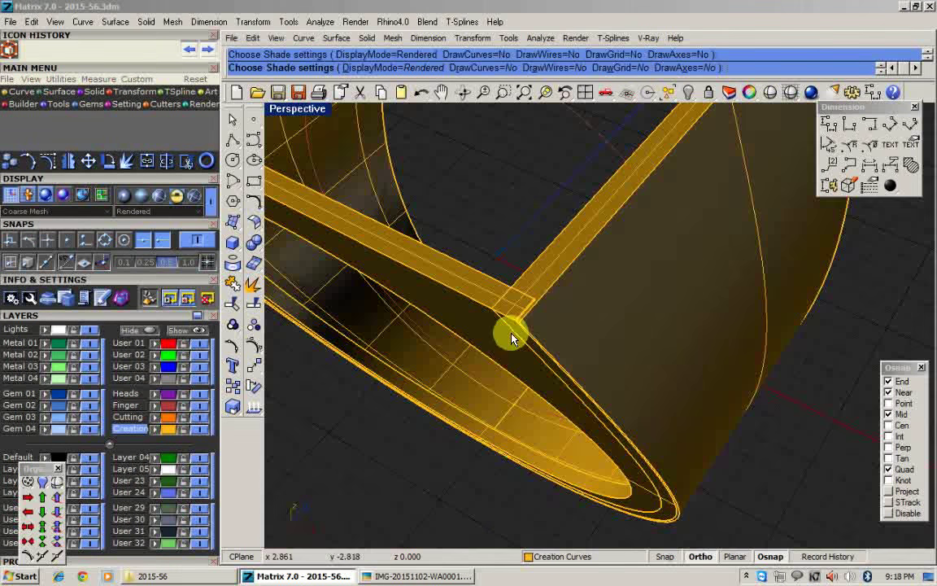
Mirror the side wall to the opposite side of the band and check it in rendered shading.
{"action": "right_click_drag", "start_coordinate": [492, 280], "coordinate": [561, 326]}
{"action": "key", "text": "F3"}
{"action": "left_click", "coordinate": [679, 394]}
{"action": "right_click_drag", "start_coordinate": [679, 394], "coordinate": [619, 390]}
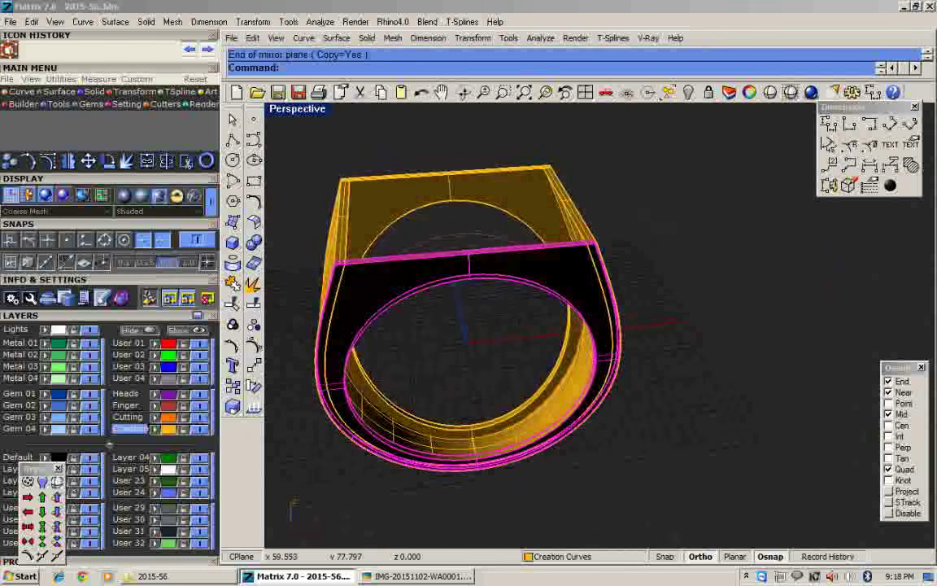
{"action": "left_click", "coordinate": [767, 94]}
{"action": "mouse_move", "coordinate": [703, 310]}
{"action": "right_mouse_down"}
{"action": "mouse_move", "coordinate": [571, 191]}
{"action": "mouse_move", "coordinate": [581, 187]}
{"action": "right_mouse_up"}
Fit the ring in all four views and switch the Front and Right views to shaded display.
{"action": "left_click", "coordinate": [586, 93]}
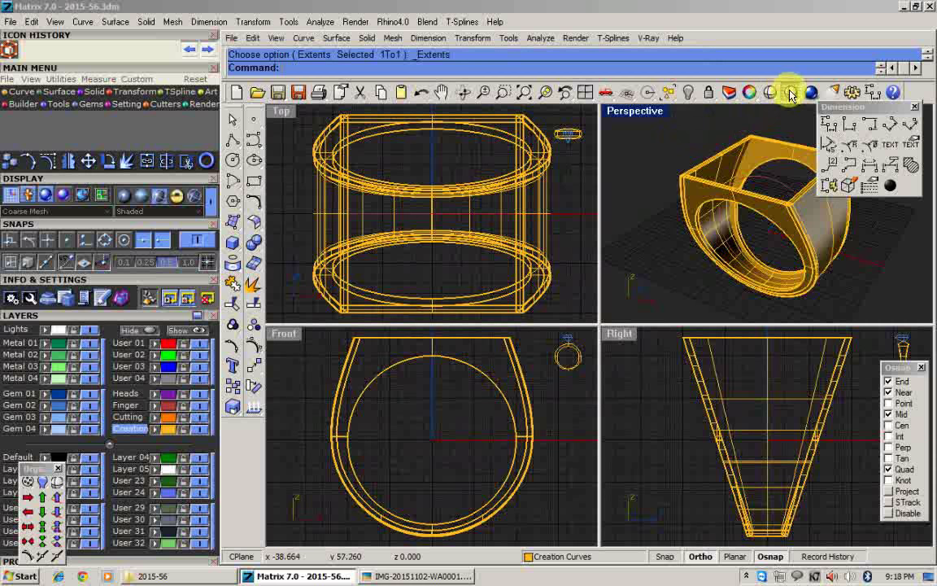
{"action": "right_click", "coordinate": [567, 395]}
{"action": "right_click", "coordinate": [665, 380]}
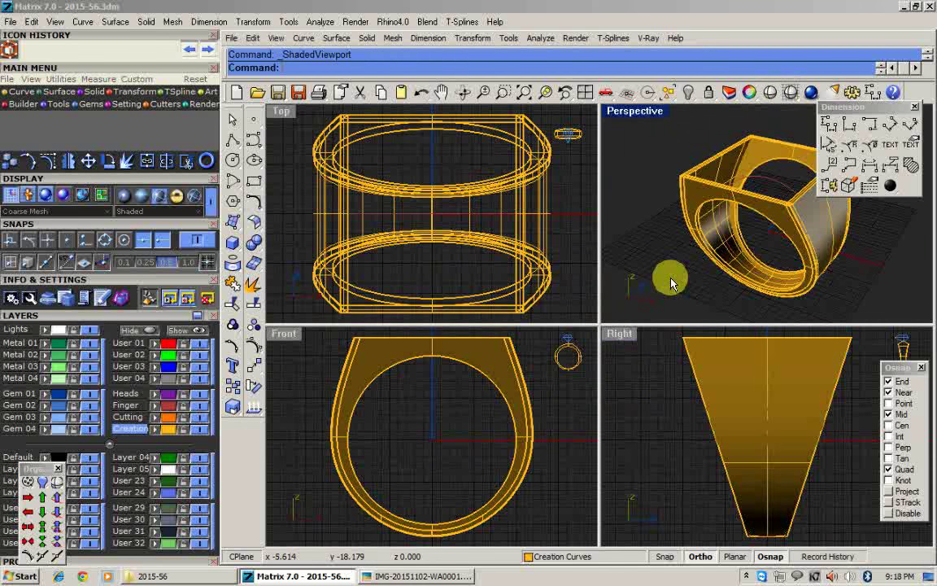
Examine the ring from several angles, including where the side walls meet the band's inner bottom.
{"action": "left_click", "coordinate": [771, 93]}
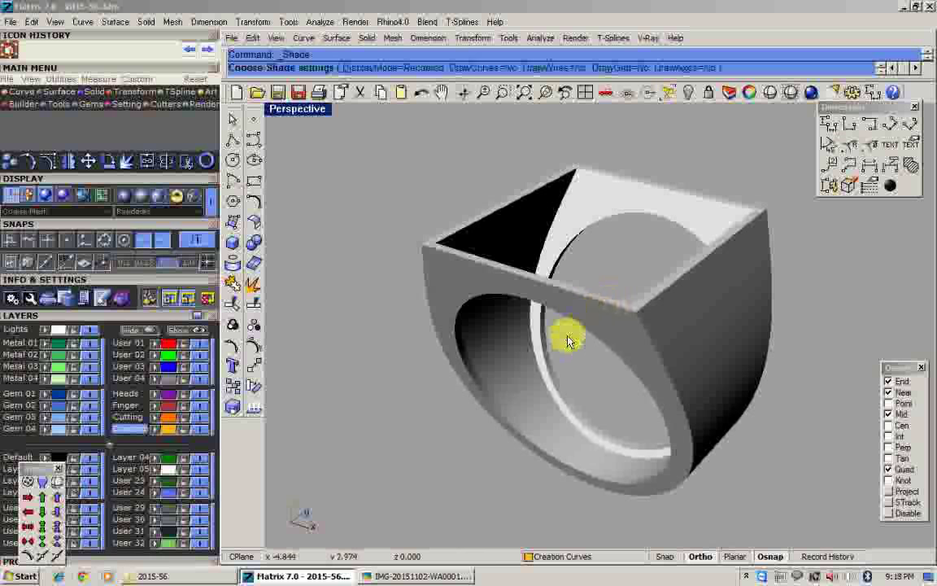
{"action": "right_click_drag", "start_coordinate": [539, 351], "coordinate": [645, 450]}
{"action": "key", "text": "Escape"}
{"action": "scroll", "coordinate": [596, 473], "scroll_direction": "up", "scroll_amount": 6}
{"action": "right_click_drag", "start_coordinate": [597, 473], "coordinate": [586, 450]}
{"action": "scroll", "coordinate": [586, 439], "scroll_direction": "up", "scroll_amount": 4}
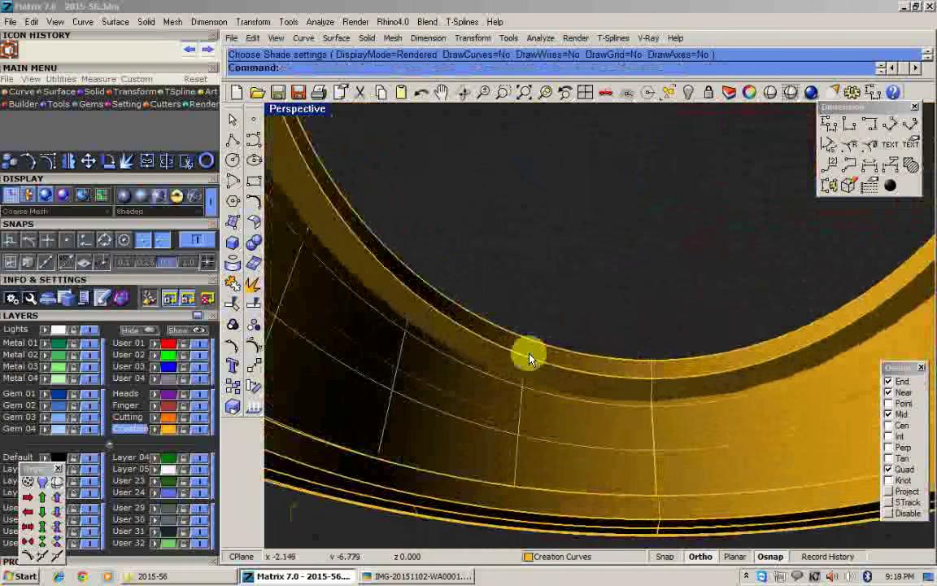
{"action": "scroll", "coordinate": [572, 383], "scroll_direction": "down", "scroll_amount": 10}
{"action": "right_click_drag", "start_coordinate": [573, 382], "coordinate": [515, 303]}
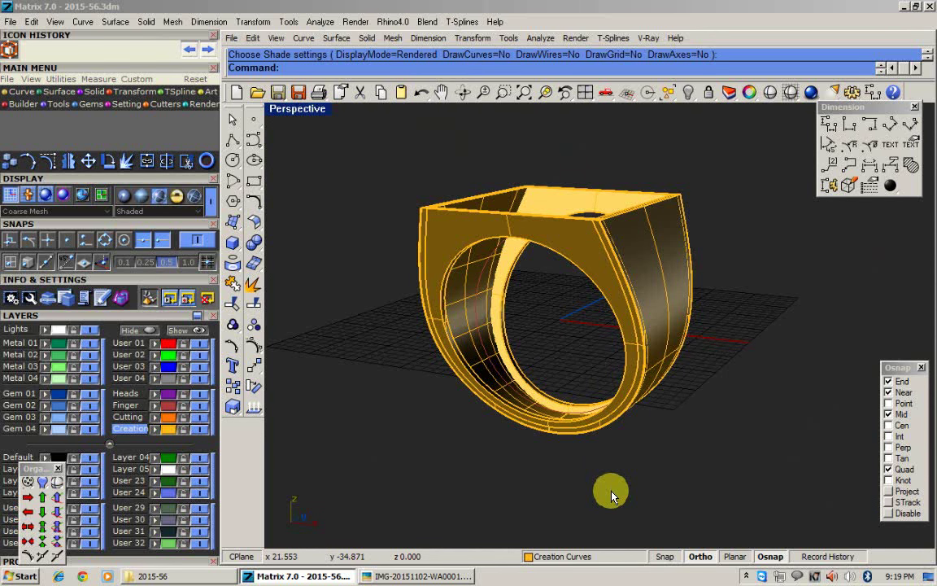
Bring the hidden closed outline curve back into view in the Perspective view.
{"action": "scroll", "coordinate": [586, 243], "scroll_direction": "up", "scroll_amount": 2}
{"action": "left_click", "coordinate": [586, 243]}
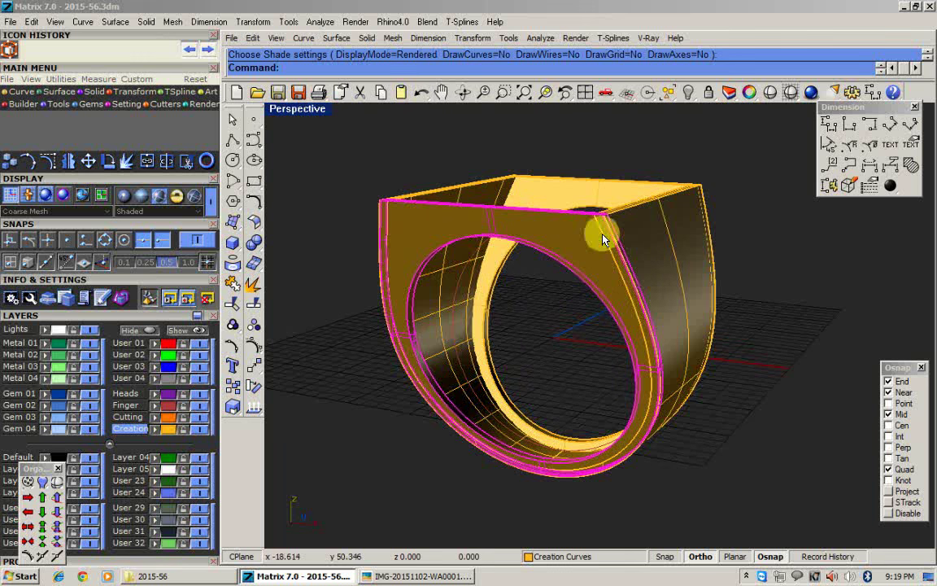
{"action": "left_click", "coordinate": [690, 91]}
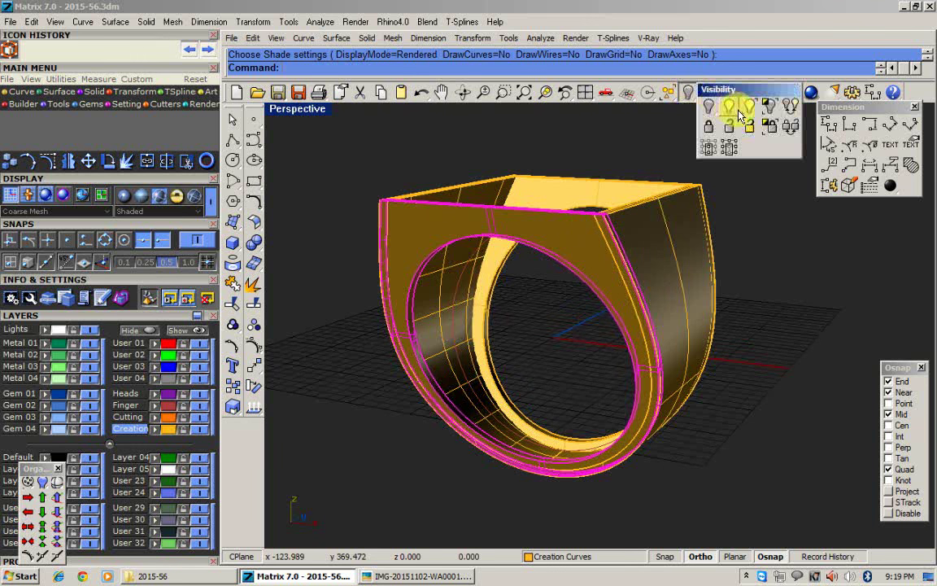
{"action": "left_click", "coordinate": [738, 106]}
{"action": "right_click", "coordinate": [644, 167]}
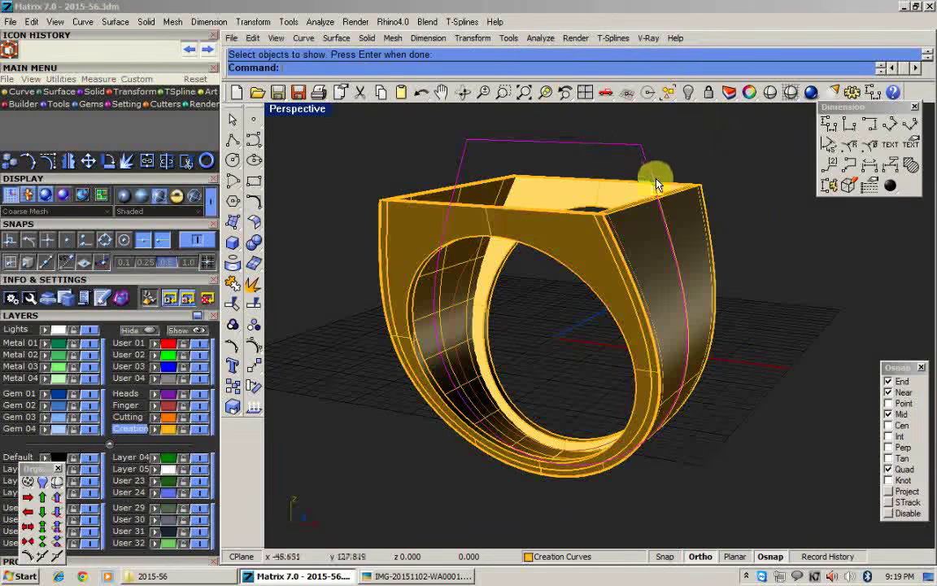
Undo the mirroring, outline edits, wire cuts and the side wall's surface offset.
{"action": "key", "text": "ctrl+z"}
{"action": "key", "text": "ctrl+z"}
{"action": "key", "text": "ctrl+z"}
{"action": "key", "text": "ctrl+z"}
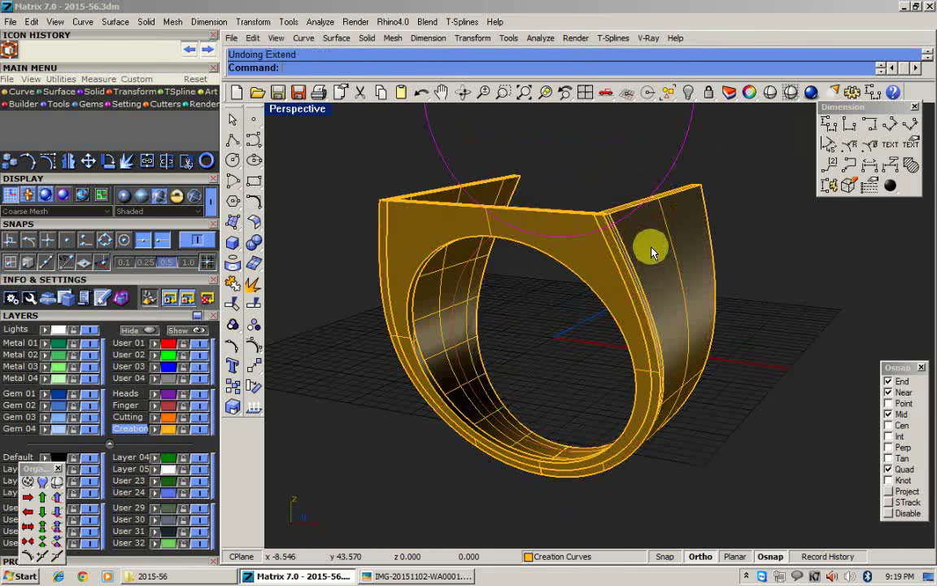
{"action": "key", "text": "ctrl+z"}
{"action": "key", "text": "ctrl+z"}
{"action": "key", "text": "ctrl+z"}
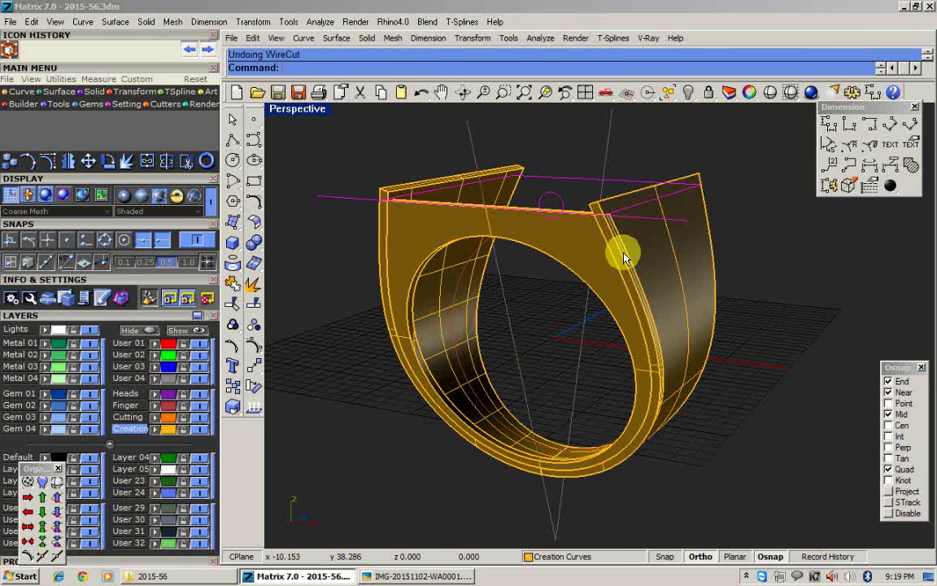
{"action": "key", "text": "ctrl+z"}
{"action": "key", "text": "ctrl+z"}
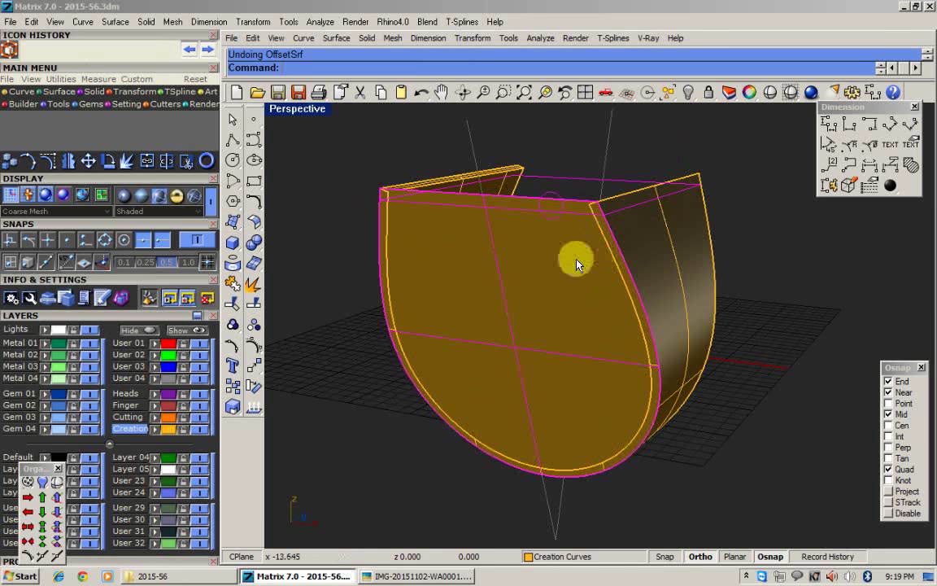
Offset the flat side-wall surface inward as a solid 0.8 thick.
{"action": "left_click", "coordinate": [253, 204]}
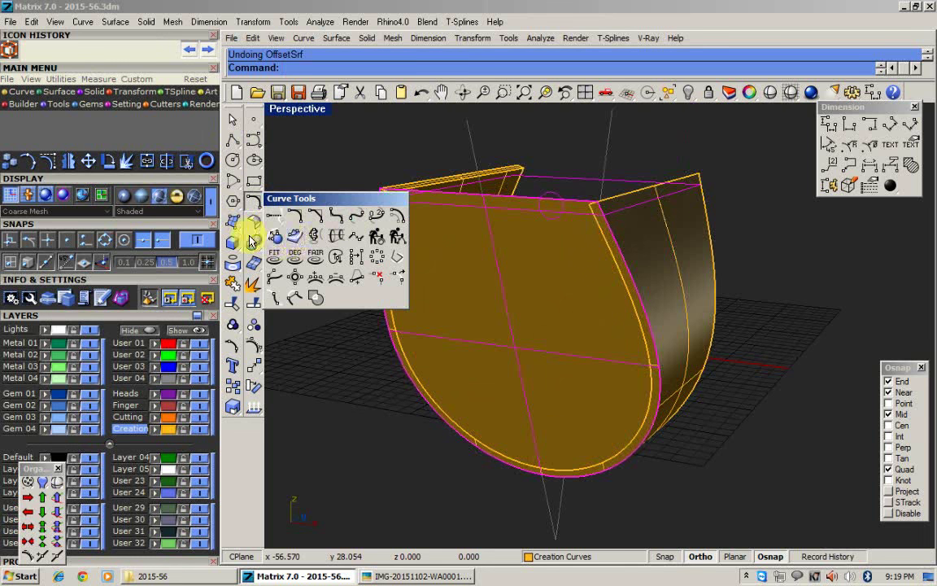
{"action": "left_click", "coordinate": [255, 219]}
{"action": "left_click", "coordinate": [276, 256]}
{"action": "right_click_drag", "start_coordinate": [501, 287], "coordinate": [473, 310]}
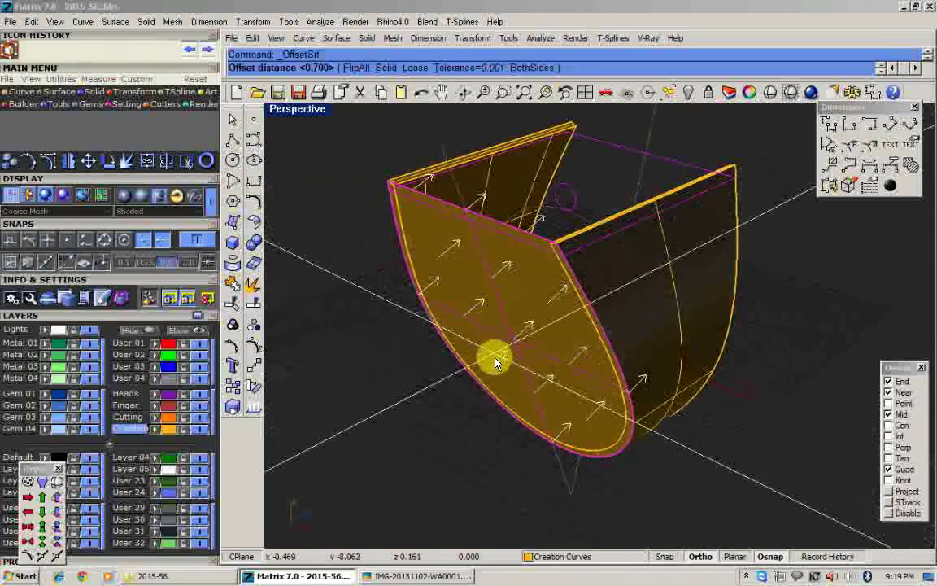
{"action": "type", "text": "s"}
{"action": "key", "text": "Return"}
{"action": "type", "text": ".8"}
{"action": "key", "text": "Return"}
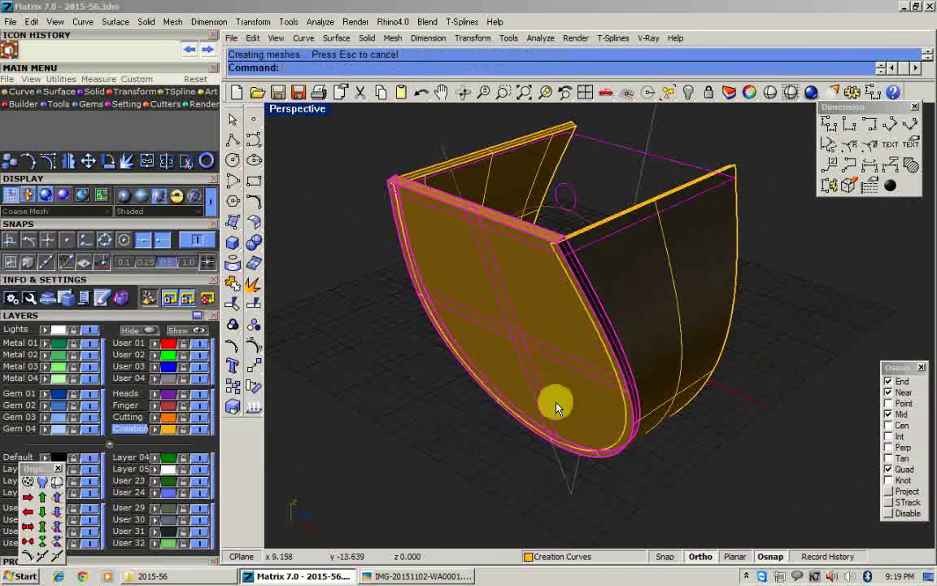
Cut the finger opening through the solid side wall with WireCut along the large circle, with the Front view in wireframe.
{"action": "double_click", "coordinate": [294, 108]}
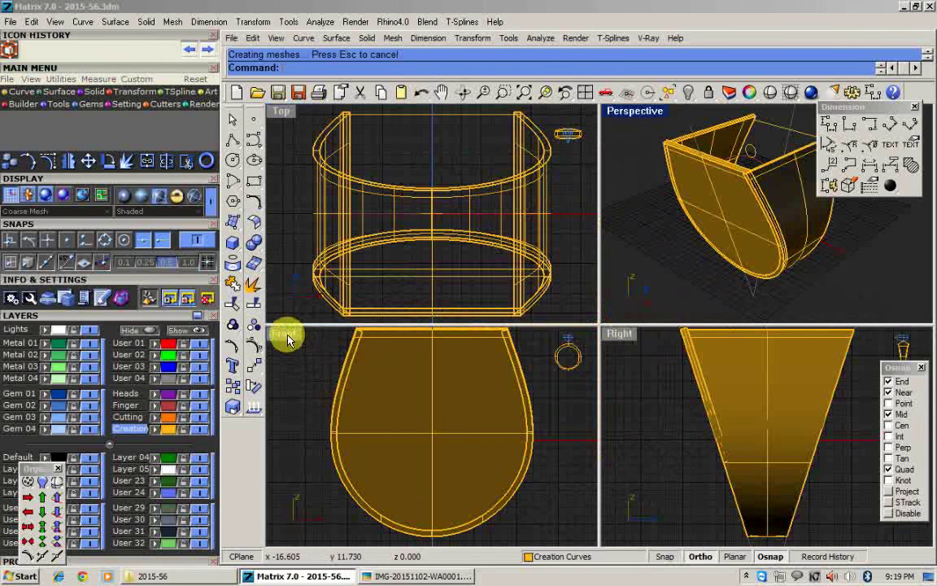
{"action": "double_click", "coordinate": [281, 330]}
{"action": "right_click", "coordinate": [790, 93]}
{"action": "right_click_drag", "start_coordinate": [565, 161], "coordinate": [545, 218]}
{"action": "type", "text": "wc"}
{"action": "key", "text": "Return"}
{"action": "left_click", "coordinate": [520, 374]}
{"action": "right_click", "coordinate": [519, 374]}
{"action": "right_click_drag", "start_coordinate": [519, 373], "coordinate": [489, 335]}
{"action": "scroll", "coordinate": [490, 334], "scroll_direction": "down", "scroll_amount": 2}
{"action": "right_click", "coordinate": [489, 335]}
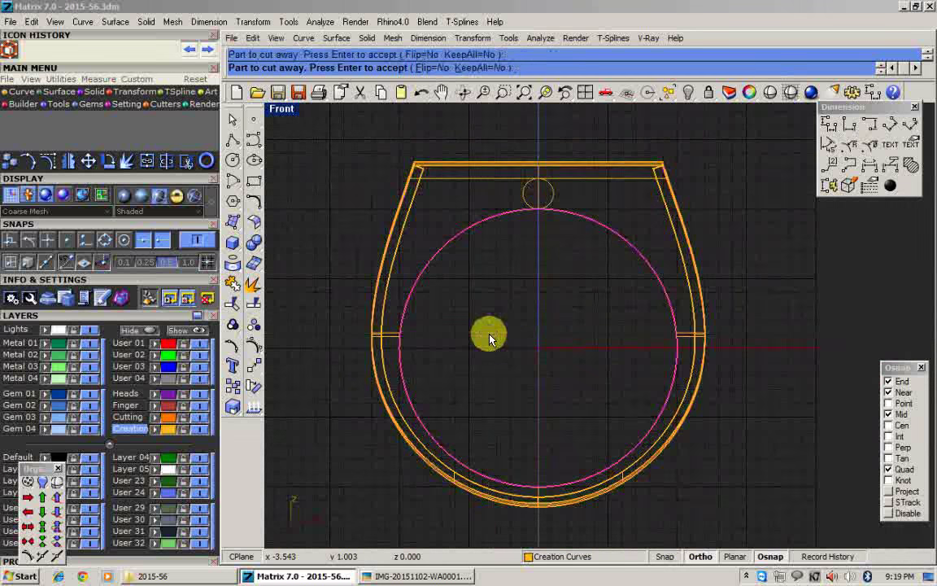
{"action": "right_click", "coordinate": [495, 247]}
Draw a horizontal line extending to both sides from the top of the small circle, past the ring's outline.
{"action": "left_click", "coordinate": [245, 146]}
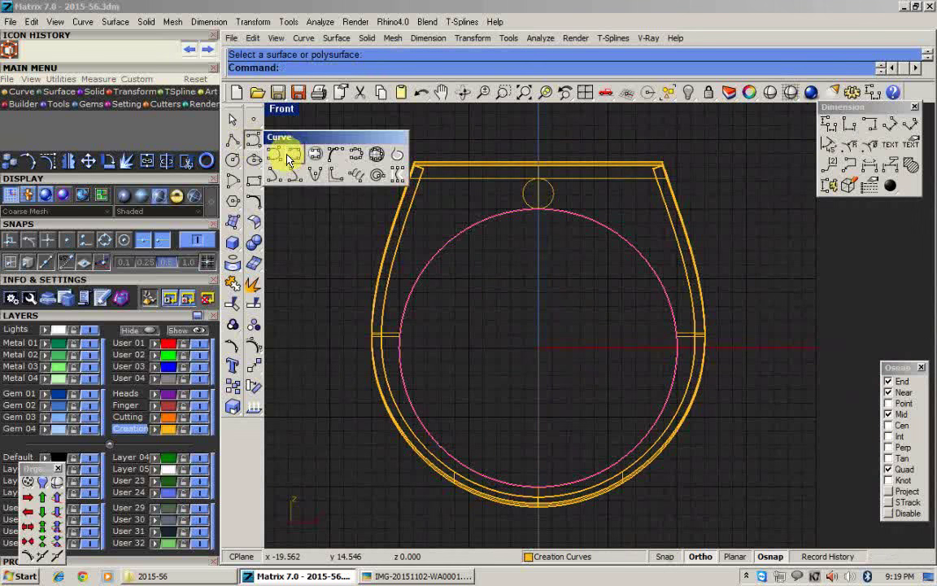
{"action": "left_click", "coordinate": [239, 144]}
{"action": "left_click", "coordinate": [296, 152]}
{"action": "left_click", "coordinate": [300, 152]}
{"action": "key", "text": "Escape"}
{"action": "left_click", "coordinate": [230, 145]}
{"action": "left_click", "coordinate": [291, 153]}
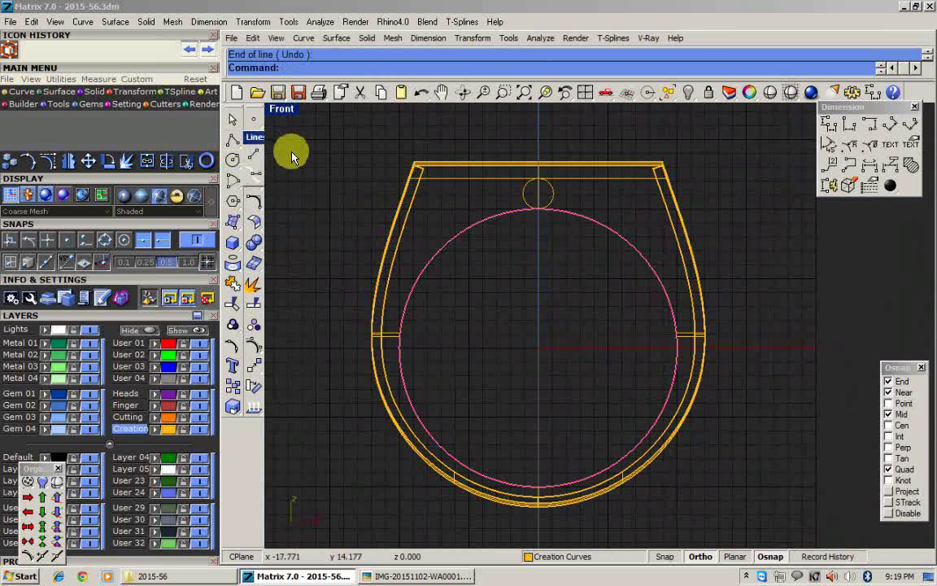
{"action": "left_click", "coordinate": [235, 143]}
{"action": "left_click", "coordinate": [289, 152]}
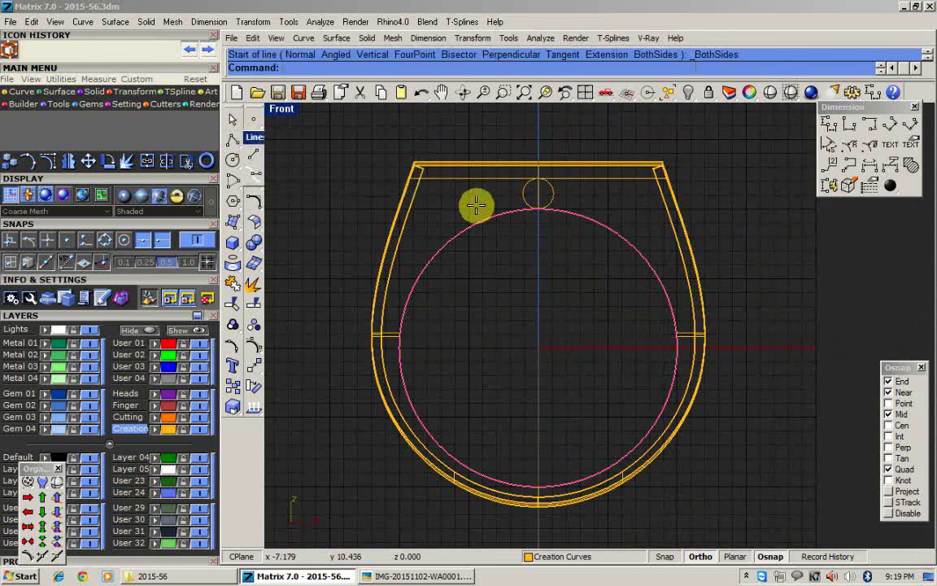
{"action": "left_click", "coordinate": [537, 178]}
{"action": "left_click", "coordinate": [787, 192]}
{"action": "left_click", "coordinate": [705, 178]}
Cut away the side wall and band above the horizontal line with WireCut, and delete the cutting line.
{"action": "type", "text": "wirecut"}
{"action": "key", "text": "Return"}
{"action": "left_click", "coordinate": [660, 162]}
{"action": "key", "text": "Return"}
{"action": "scroll", "coordinate": [639, 160], "scroll_direction": "up", "scroll_amount": 4}
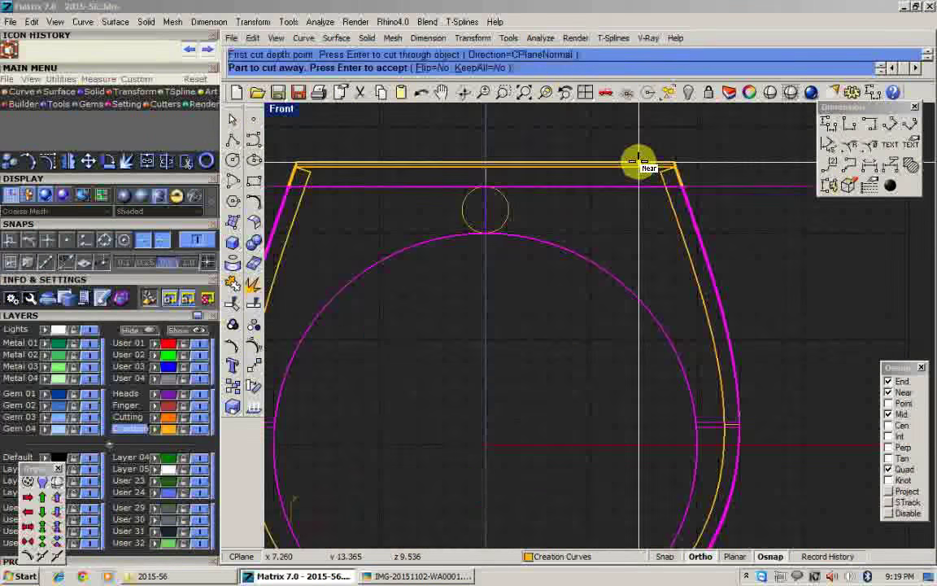
{"action": "scroll", "coordinate": [635, 161], "scroll_direction": "down", "scroll_amount": 4}
{"action": "left_click", "coordinate": [660, 178]}
{"action": "key", "text": "Return"}
{"action": "left_click", "coordinate": [663, 168]}
{"action": "key", "text": "Return"}
{"action": "key", "text": "Return"}
{"action": "left_click", "coordinate": [414, 178]}
{"action": "key", "text": "Return"}
{"action": "left_click", "coordinate": [420, 167]}
{"action": "key", "text": "Return"}
{"action": "key", "text": "Return"}
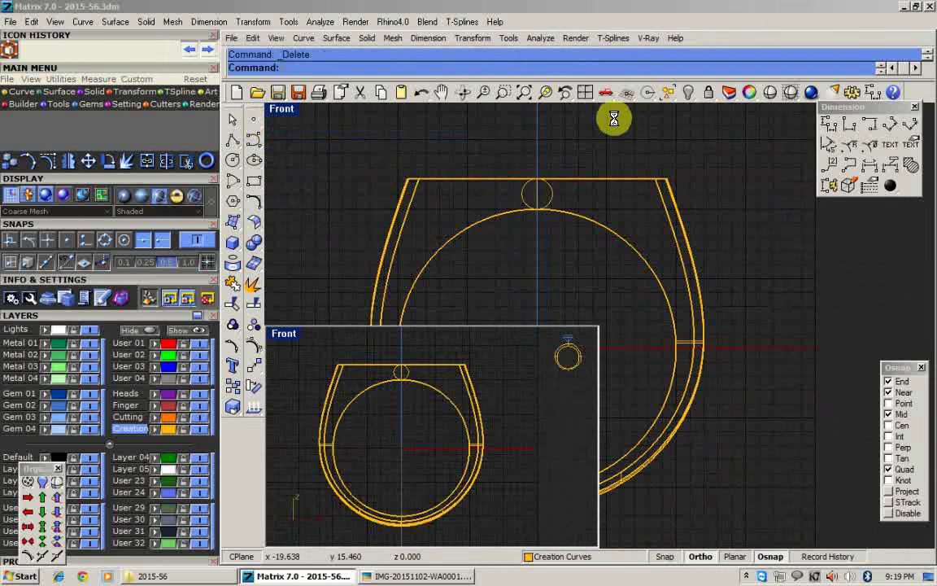
Paste the copied outline curve and WireCut the excess off the side wall's outer edge along it.
{"action": "key", "text": "ctrl+v"}
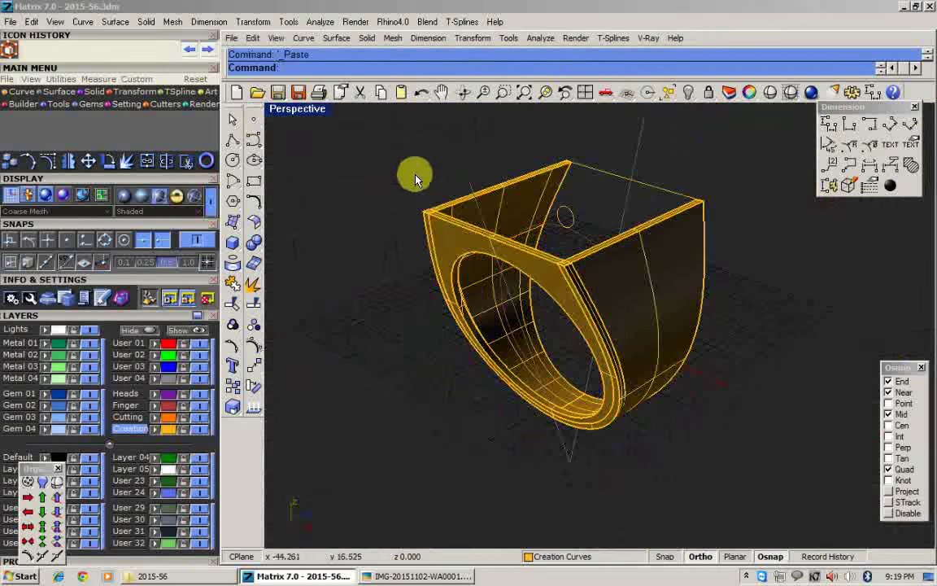
{"action": "double_click", "coordinate": [286, 112]}
{"action": "scroll", "coordinate": [350, 370], "scroll_direction": "up", "scroll_amount": 4}
{"action": "key", "text": "Return"}
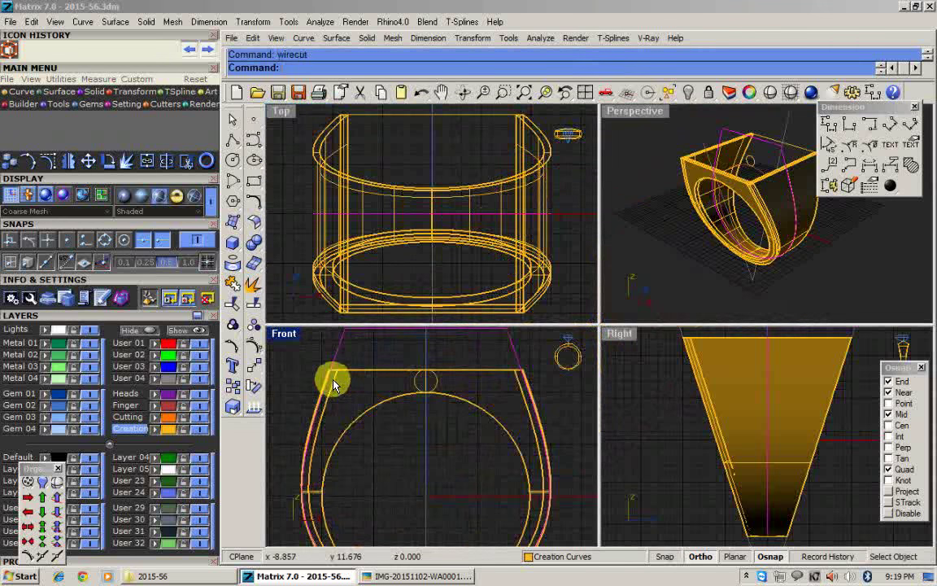
{"action": "scroll", "coordinate": [333, 384], "scroll_direction": "up", "scroll_amount": 3}
{"action": "left_click", "coordinate": [448, 399]}
{"action": "key", "text": "Return"}
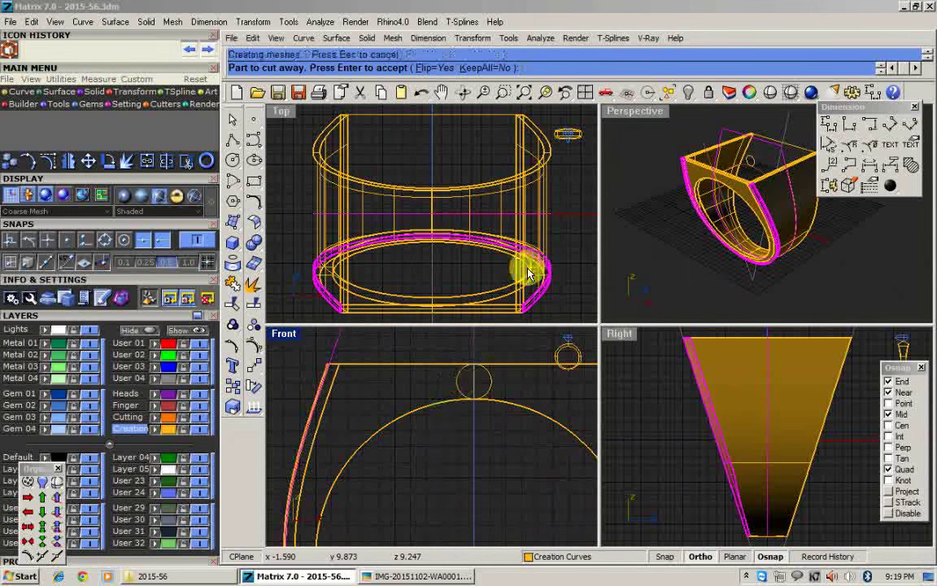
{"action": "key", "text": "Return"}
Hide the pasted outline curve in the Perspective view.
{"action": "double_click", "coordinate": [626, 114]}
{"action": "left_click", "coordinate": [622, 277]}
{"action": "key", "text": "ctrl+h"}
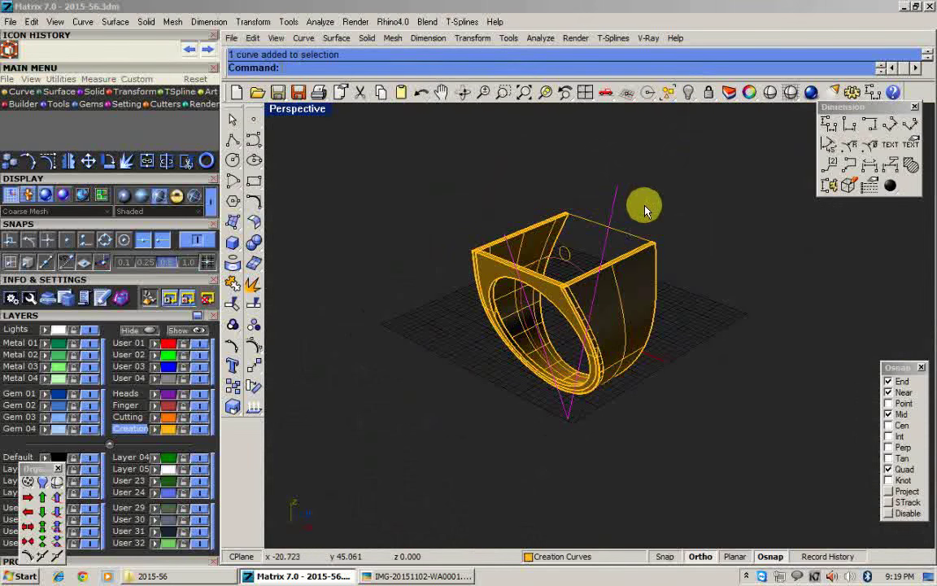
{"action": "scroll", "coordinate": [562, 236], "scroll_direction": "up", "scroll_amount": 10}
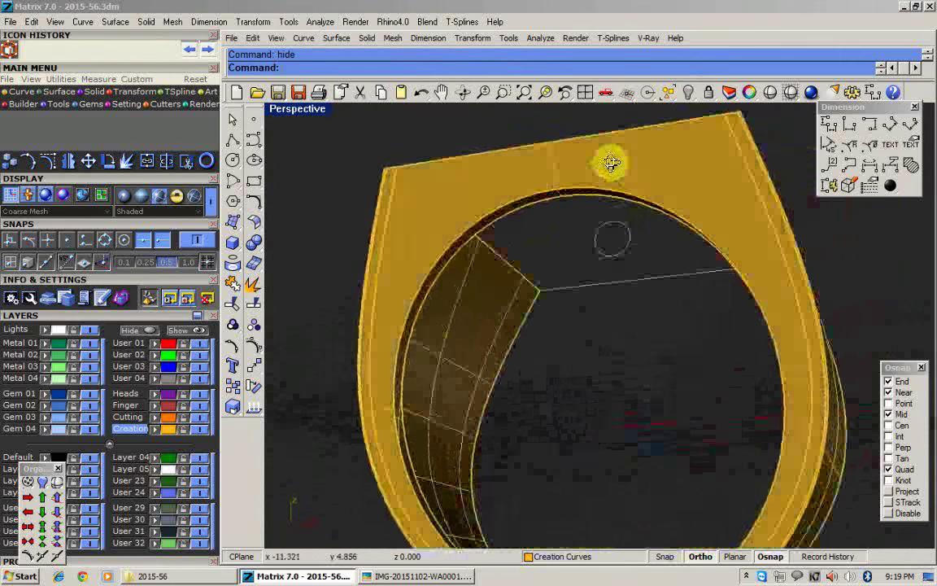
{"action": "scroll", "coordinate": [561, 189], "scroll_direction": "down", "scroll_amount": 5}
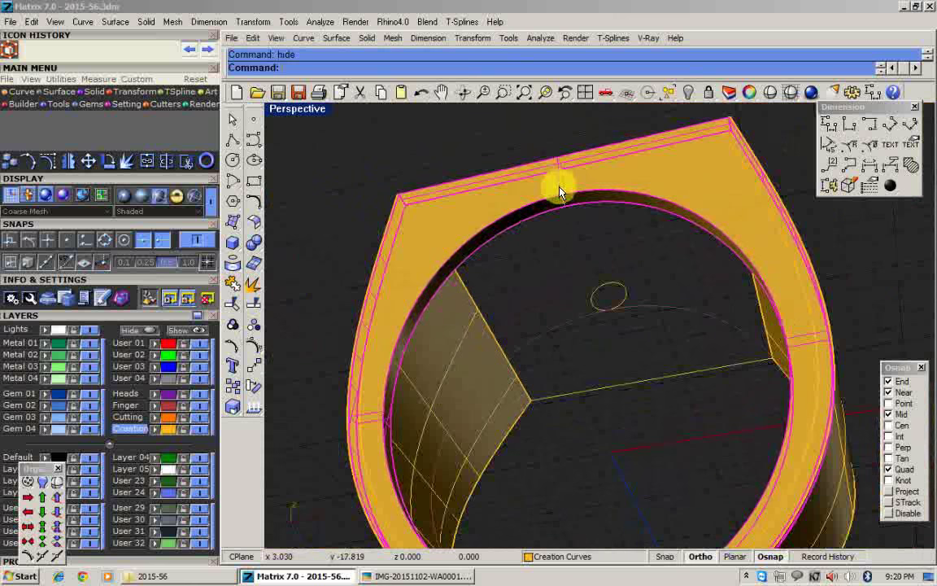
Mirror the finished side wall with its finger opening to the opposite side of the ring.
{"action": "left_click", "coordinate": [561, 188]}
{"action": "right_click_drag", "start_coordinate": [561, 188], "coordinate": [477, 377]}
{"action": "scroll", "coordinate": [477, 376], "scroll_direction": "down", "scroll_amount": 6}
{"action": "key", "text": "ctrl+m"}
{"action": "left_click", "coordinate": [694, 491]}
{"action": "right_click_drag", "start_coordinate": [694, 491], "coordinate": [739, 176]}
{"action": "key", "text": "Escape"}
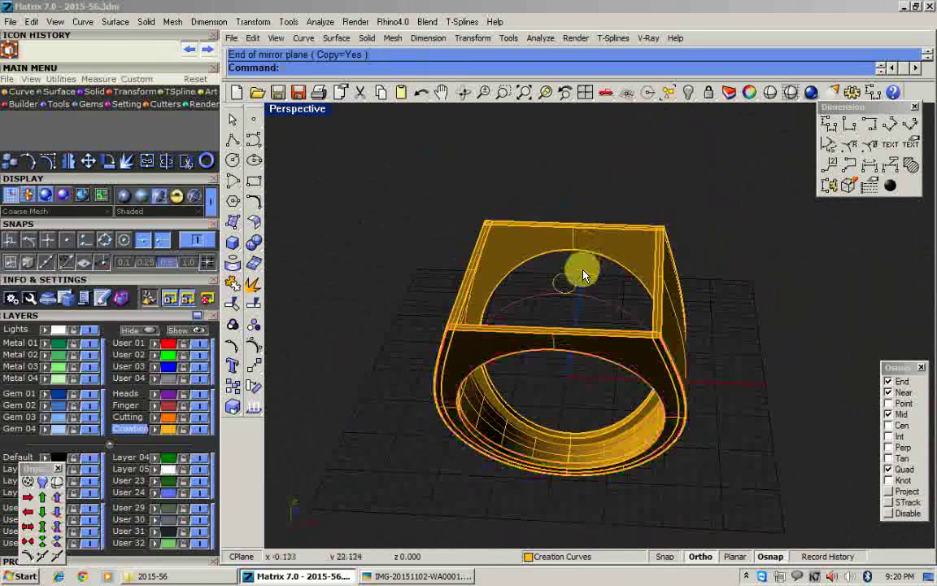
Inspect the ring with both side walls in rendered shading from several angles, and return to the Front view.
{"action": "left_click", "coordinate": [770, 92]}
{"action": "mouse_move", "coordinate": [749, 334]}
{"action": "right_mouse_down"}
{"action": "mouse_move", "coordinate": [790, 168]}
{"action": "mouse_move", "coordinate": [846, 289]}
{"action": "mouse_move", "coordinate": [677, 358]}
{"action": "mouse_move", "coordinate": [587, 314]}
{"action": "mouse_move", "coordinate": [587, 464]}
{"action": "mouse_move", "coordinate": [514, 242]}
{"action": "mouse_move", "coordinate": [570, 346]}
{"action": "mouse_move", "coordinate": [552, 316]}
{"action": "mouse_move", "coordinate": [575, 336]}
{"action": "mouse_move", "coordinate": [570, 343]}
{"action": "right_mouse_up"}
{"action": "left_click", "coordinate": [582, 96]}
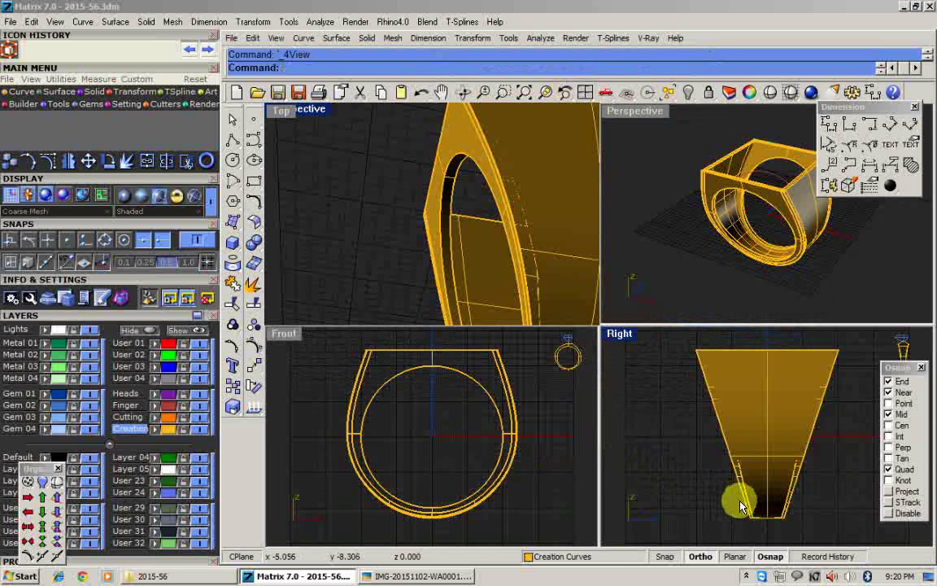
{"action": "key", "text": "ctrl+alt+e"}
{"action": "double_click", "coordinate": [655, 111]}
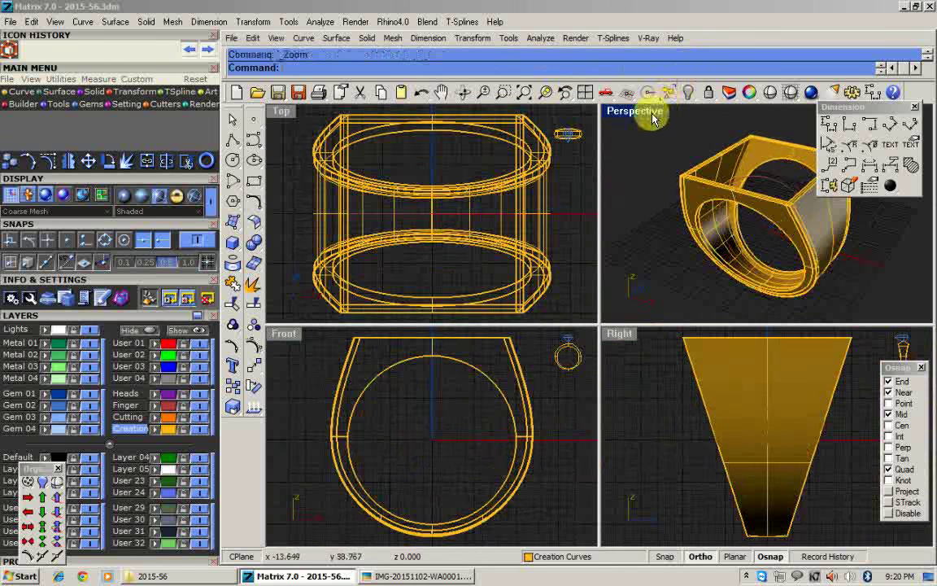
{"action": "left_click", "coordinate": [775, 94]}
{"action": "mouse_move", "coordinate": [652, 452]}
{"action": "right_mouse_down"}
{"action": "mouse_move", "coordinate": [572, 314]}
{"action": "mouse_move", "coordinate": [519, 297]}
{"action": "mouse_move", "coordinate": [606, 303]}
{"action": "right_mouse_up"}
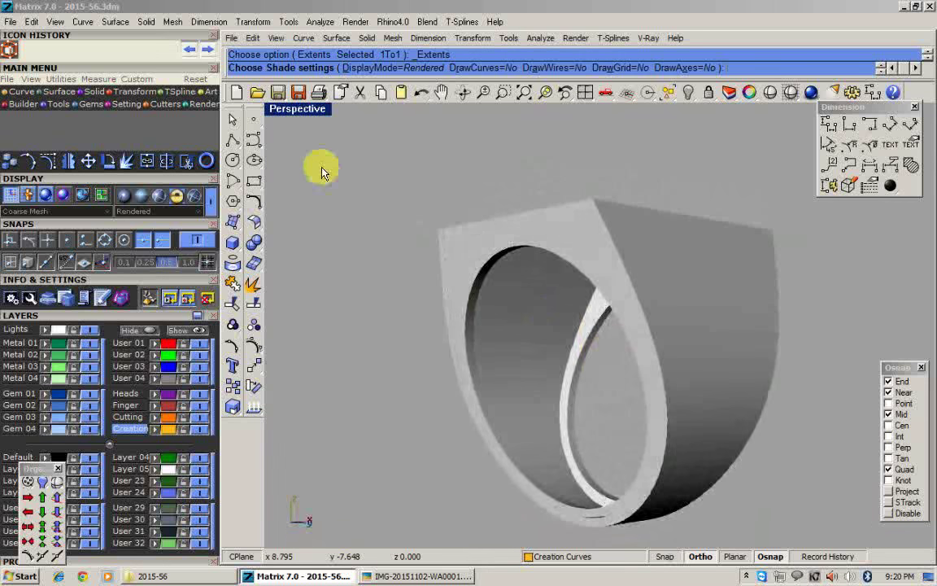
{"action": "double_click", "coordinate": [305, 112]}
{"action": "double_click", "coordinate": [285, 335]}
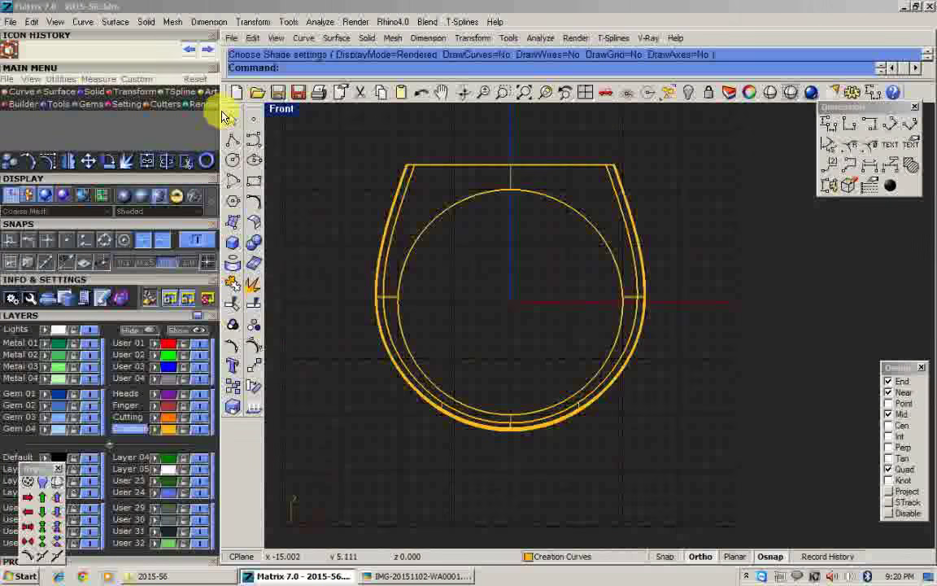
{"action": "right_click", "coordinate": [237, 142]}
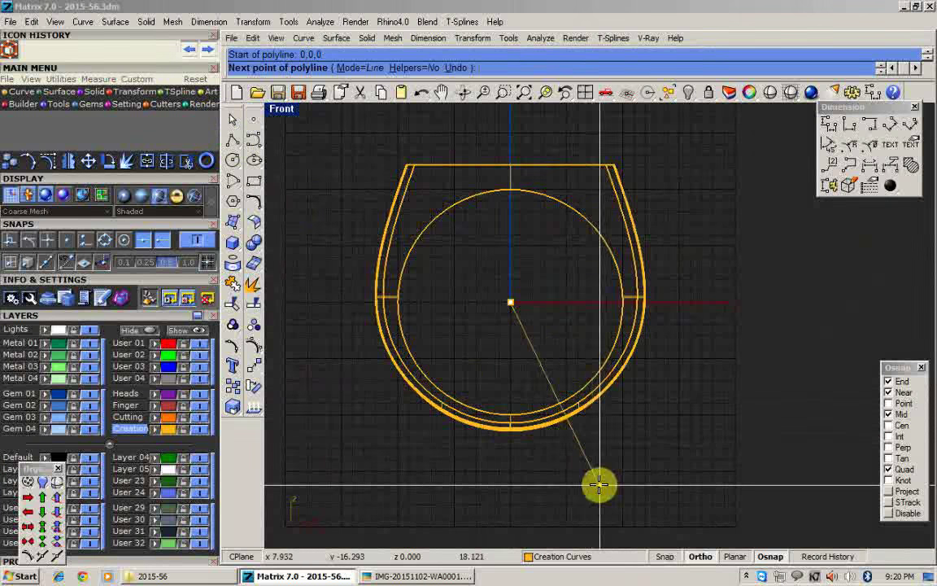
{"action": "left_click", "coordinate": [614, 475]}
{"action": "left_click", "coordinate": [651, 440]}
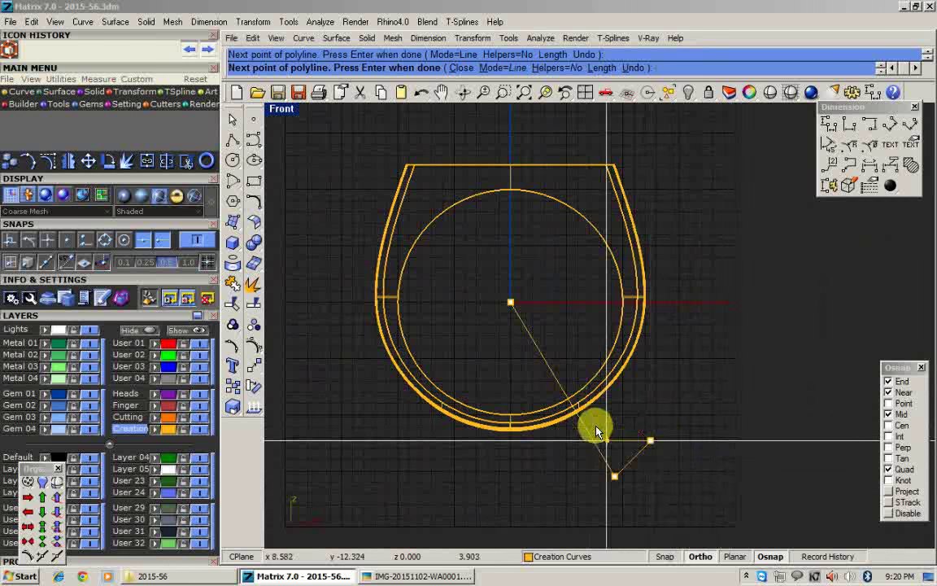
{"action": "key", "text": "Escape"}
Build a V-shaped cutting curve from a diagonal line about 17.3 long starting at 0,0,0, mirrored across the vertical axis and joined.
{"action": "right_click", "coordinate": [240, 144]}
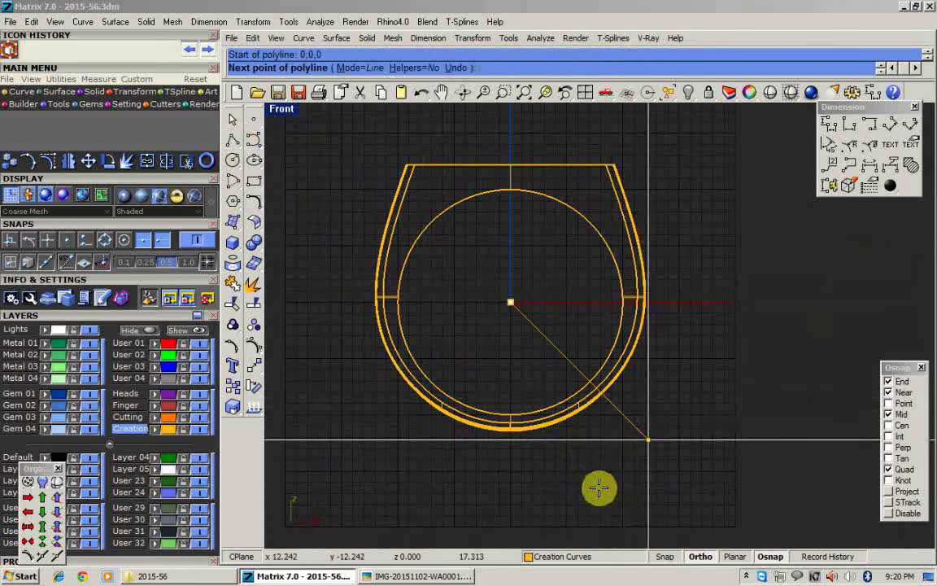
{"action": "left_click", "coordinate": [602, 487]}
{"action": "right_click", "coordinate": [602, 487]}
{"action": "left_click", "coordinate": [648, 440]}
{"action": "left_click", "coordinate": [514, 449]}
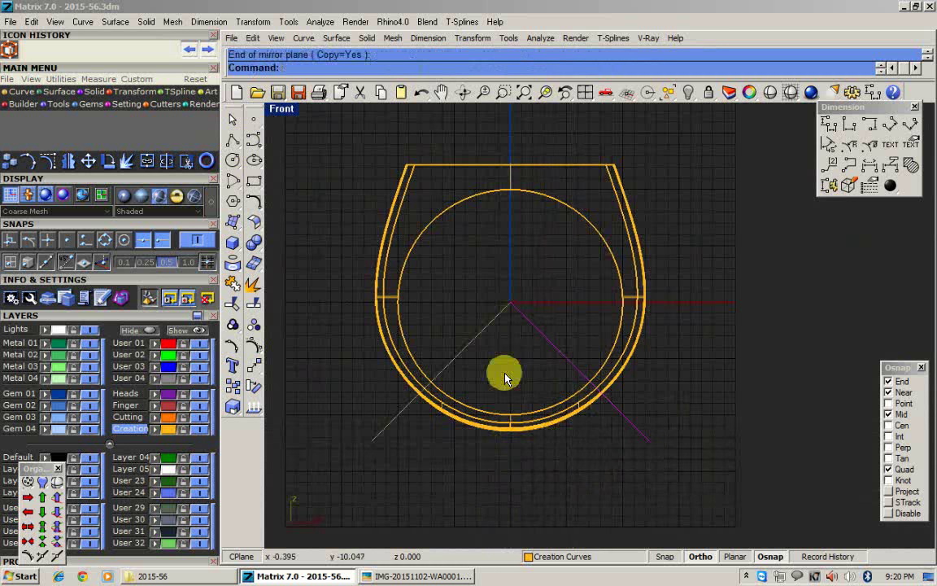
{"action": "left_click", "coordinate": [500, 312], "text": "shift"}
{"action": "scroll", "coordinate": [477, 437], "scroll_direction": "up", "scroll_amount": 2}
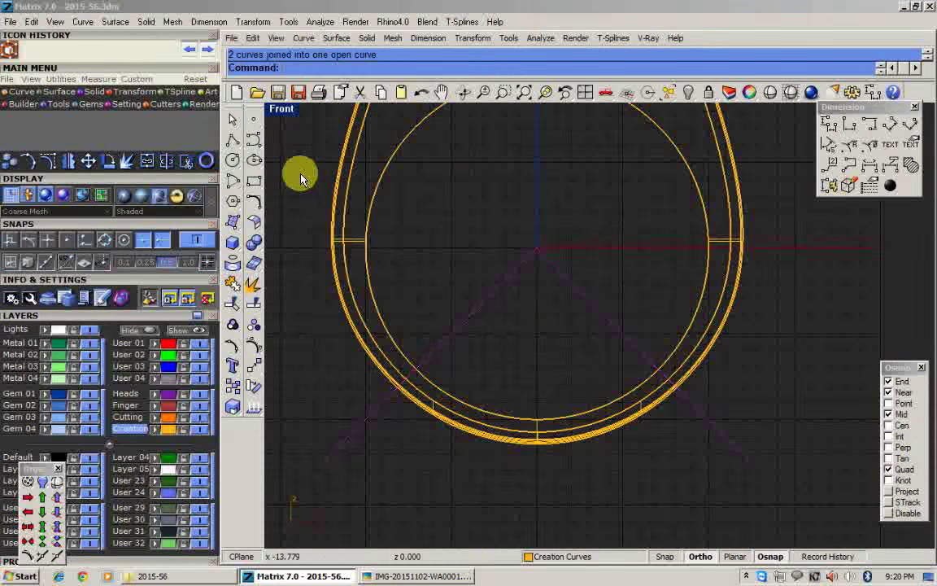
Duplicate the band's outer edge curves on both sides of the ring.
{"action": "double_click", "coordinate": [283, 112]}
{"action": "double_click", "coordinate": [641, 113]}
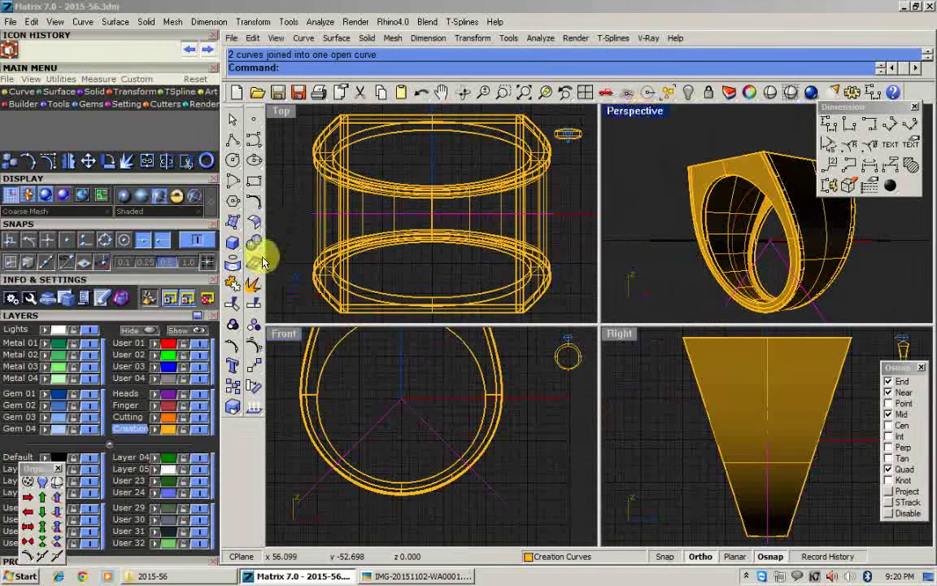
{"action": "left_click", "coordinate": [236, 264]}
{"action": "left_click", "coordinate": [304, 278]}
{"action": "scroll", "coordinate": [657, 487], "scroll_direction": "up", "scroll_amount": 3}
{"action": "left_click", "coordinate": [654, 475]}
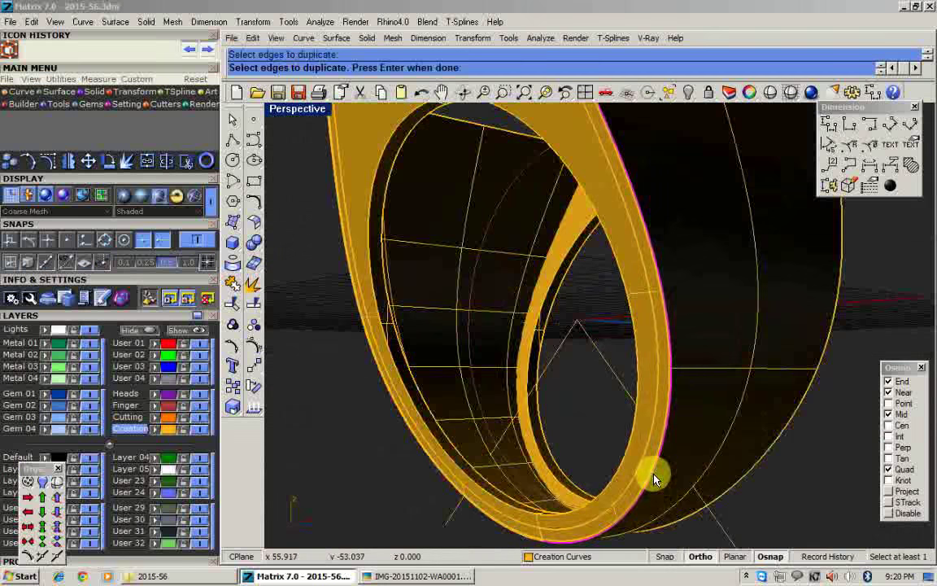
{"action": "left_click", "coordinate": [746, 487]}
{"action": "right_click_drag", "start_coordinate": [598, 436], "coordinate": [634, 345]}
{"action": "right_click", "coordinate": [634, 345]}
Cut the bottom section out of both side walls and the band with WireCut along the V-shaped curve.
{"action": "left_click", "coordinate": [586, 345]}
{"action": "double_click", "coordinate": [304, 112]}
{"action": "scroll", "coordinate": [401, 486], "scroll_direction": "up", "scroll_amount": 6}
{"action": "key", "text": "F9"}
{"action": "left_click", "coordinate": [399, 486]}
{"action": "right_click", "coordinate": [399, 486]}
{"action": "right_click", "coordinate": [399, 484]}
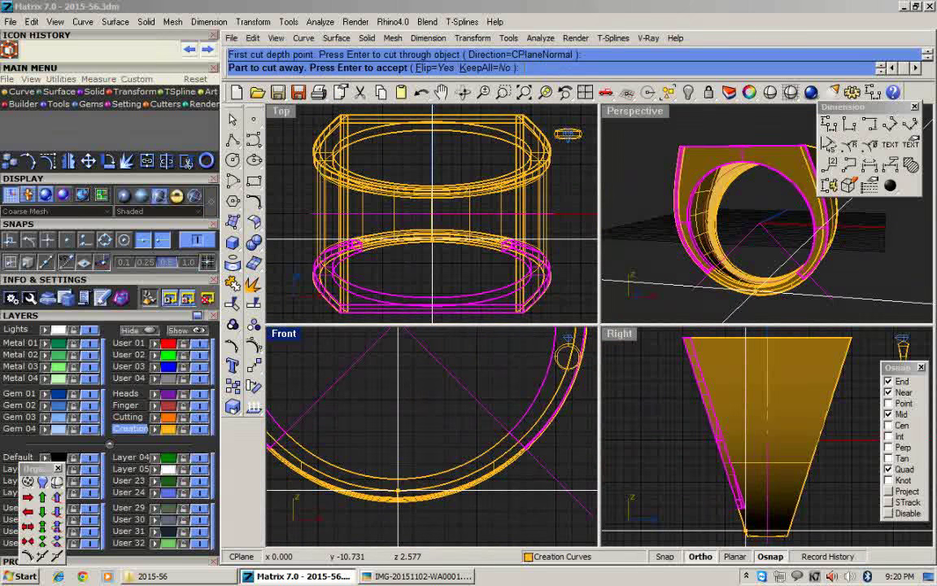
{"action": "right_click", "coordinate": [398, 490]}
{"action": "right_click", "coordinate": [399, 490]}
{"action": "left_click", "coordinate": [401, 489]}
{"action": "right_click", "coordinate": [402, 491]}
{"action": "right_click", "coordinate": [403, 493]}
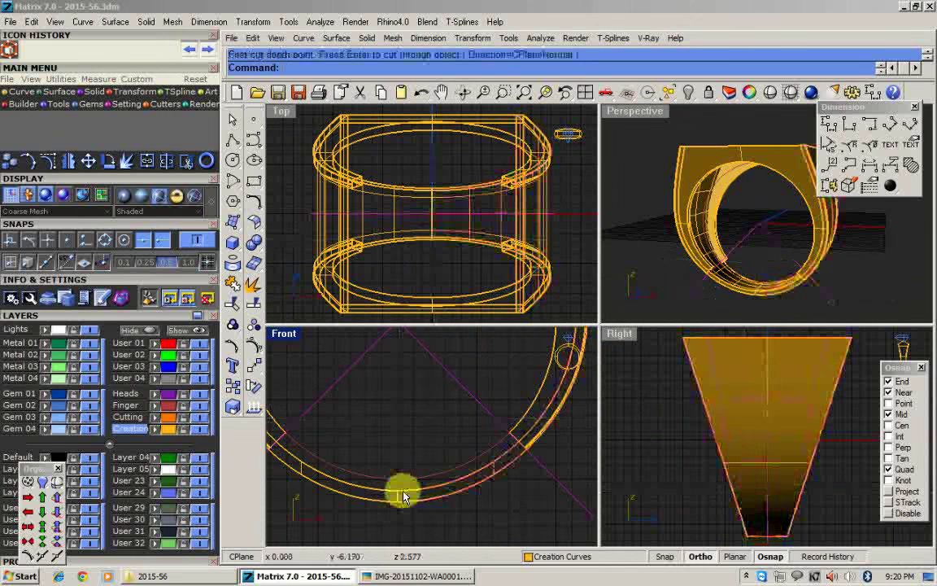
{"action": "right_click", "coordinate": [392, 497]}
{"action": "left_click", "coordinate": [392, 496]}
{"action": "right_click", "coordinate": [394, 495]}
{"action": "scroll", "coordinate": [422, 453], "scroll_direction": "down", "scroll_amount": 6}
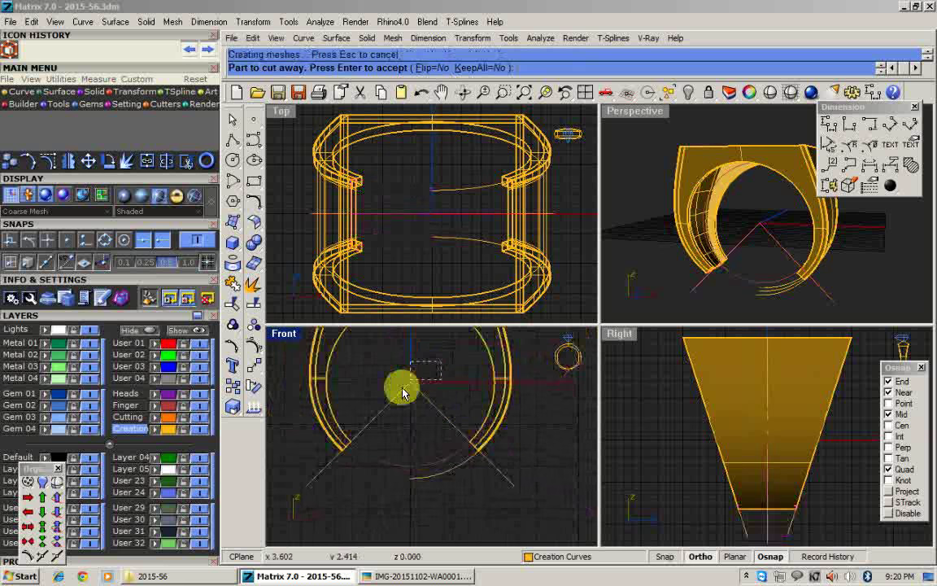
Clear the V-shaped cutting curve and the duplicated band edge curves out of the view.
{"action": "left_click_drag", "start_coordinate": [402, 394], "coordinate": [399, 398]}
{"action": "key", "text": "Delete"}
{"action": "left_click", "coordinate": [466, 466]}
{"action": "right_click", "coordinate": [467, 465]}
{"action": "scroll", "coordinate": [466, 465], "scroll_direction": "down", "scroll_amount": 4}
{"action": "type", "text": "h"}
{"action": "key", "text": "Return"}
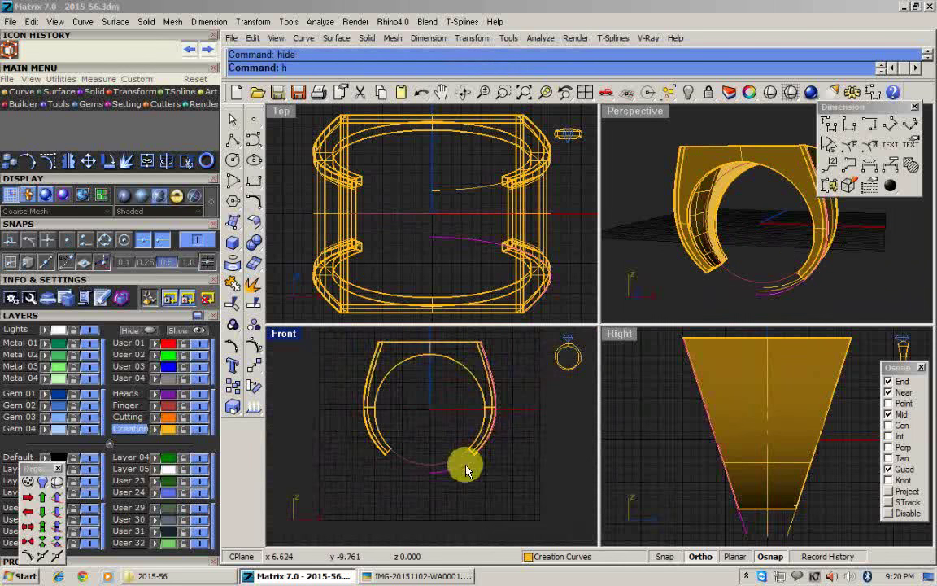
{"action": "left_click", "coordinate": [467, 466]}
{"action": "right_click", "coordinate": [467, 466]}
{"action": "key", "text": "Delete"}
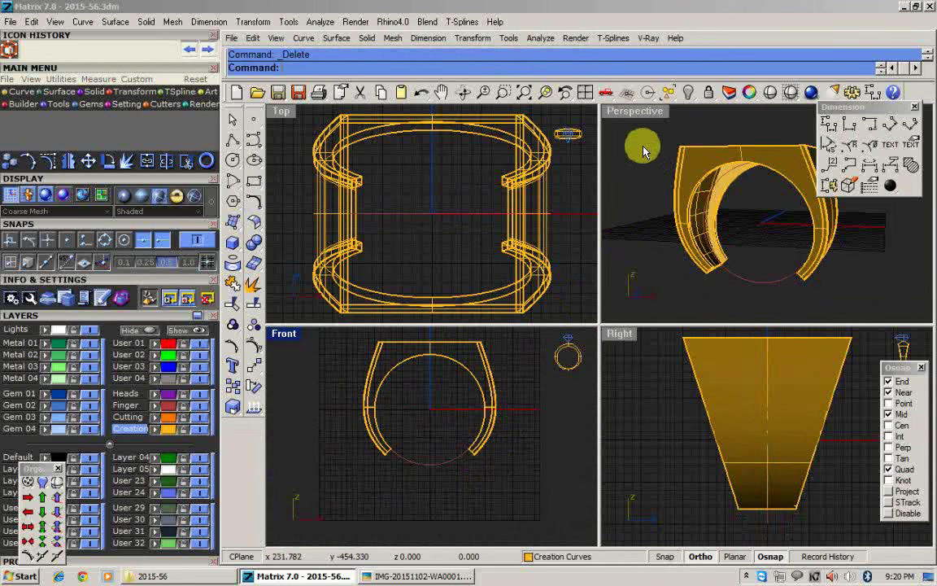
Examine the opened bottom of the ring in shaded display and look closely at the cut end.
{"action": "double_click", "coordinate": [628, 114]}
{"action": "left_click", "coordinate": [770, 94]}
{"action": "right_click_drag", "start_coordinate": [627, 417], "coordinate": [705, 496]}
{"action": "right_click", "coordinate": [719, 278]}
{"action": "scroll", "coordinate": [700, 443], "scroll_direction": "up", "scroll_amount": 6}
{"action": "scroll", "coordinate": [722, 461], "scroll_direction": "up", "scroll_amount": 6}
{"action": "mouse_move", "coordinate": [726, 458]}
{"action": "right_mouse_down"}
{"action": "mouse_move", "coordinate": [700, 375]}
{"action": "mouse_move", "coordinate": [725, 446]}
{"action": "right_mouse_up"}
Draw a closed four-corner polyline around the cut end of the shank, snapping to the inner and outer corners of both side walls.
{"action": "left_click", "coordinate": [234, 140]}
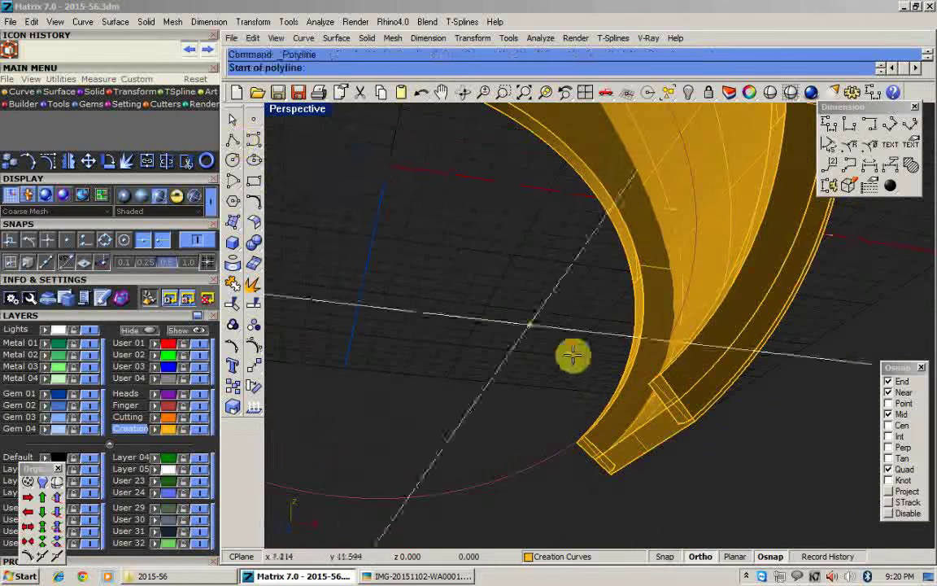
{"action": "right_click_drag", "start_coordinate": [517, 316], "coordinate": [643, 471]}
{"action": "scroll", "coordinate": [546, 329], "scroll_direction": "up", "scroll_amount": 8}
{"action": "left_click", "coordinate": [524, 303]}
{"action": "right_click_drag", "start_coordinate": [509, 348], "coordinate": [653, 415]}
{"action": "left_click", "coordinate": [609, 391]}
{"action": "right_click_drag", "start_coordinate": [608, 392], "coordinate": [682, 406]}
{"action": "right_click_drag", "start_coordinate": [672, 443], "coordinate": [638, 447]}
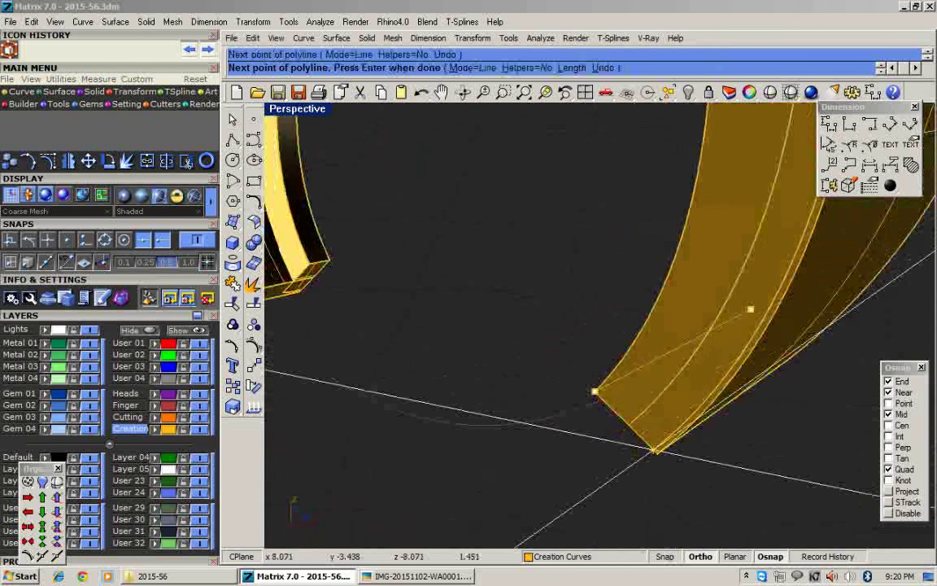
{"action": "left_click", "coordinate": [656, 452]}
{"action": "right_click_drag", "start_coordinate": [703, 456], "coordinate": [529, 436]}
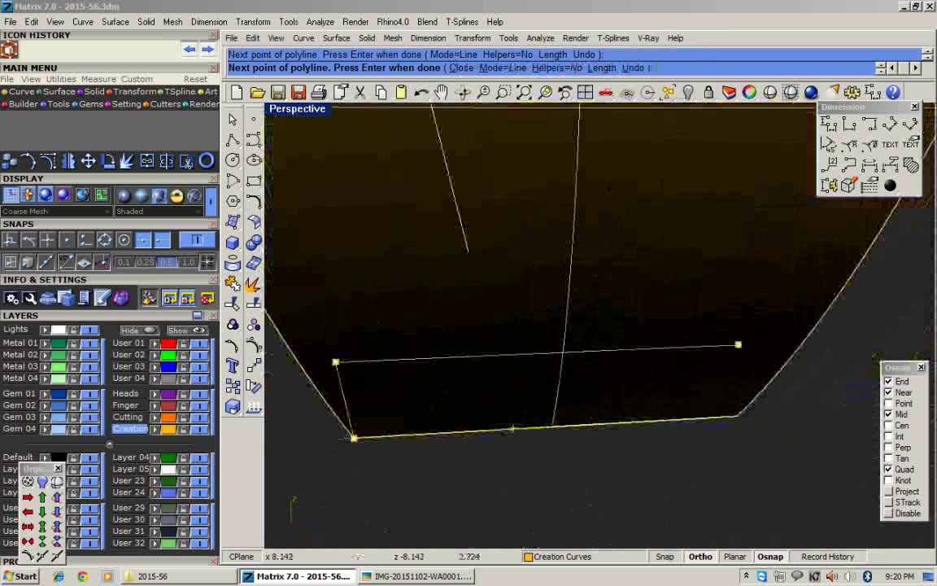
{"action": "left_click", "coordinate": [736, 424]}
{"action": "right_click_drag", "start_coordinate": [734, 427], "coordinate": [651, 414]}
{"action": "left_click", "coordinate": [746, 381]}
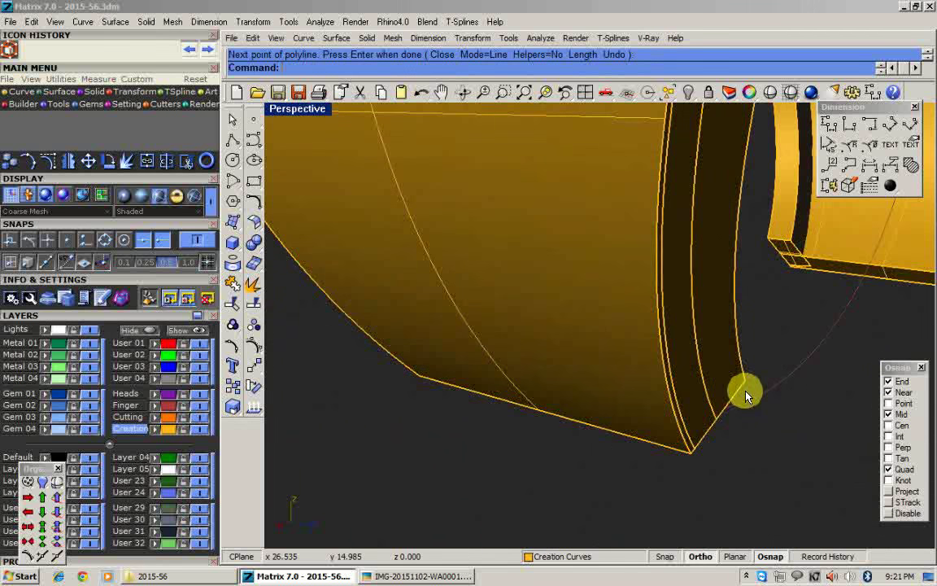
Undo the recent edits at the shank's cut end back past the polyline, and redo the polyline.
{"action": "left_click", "coordinate": [745, 385]}
{"action": "left_click", "coordinate": [643, 418]}
{"action": "scroll", "coordinate": [611, 382], "scroll_direction": "down", "scroll_amount": 5}
{"action": "right_click_drag", "start_coordinate": [611, 382], "coordinate": [663, 372]}
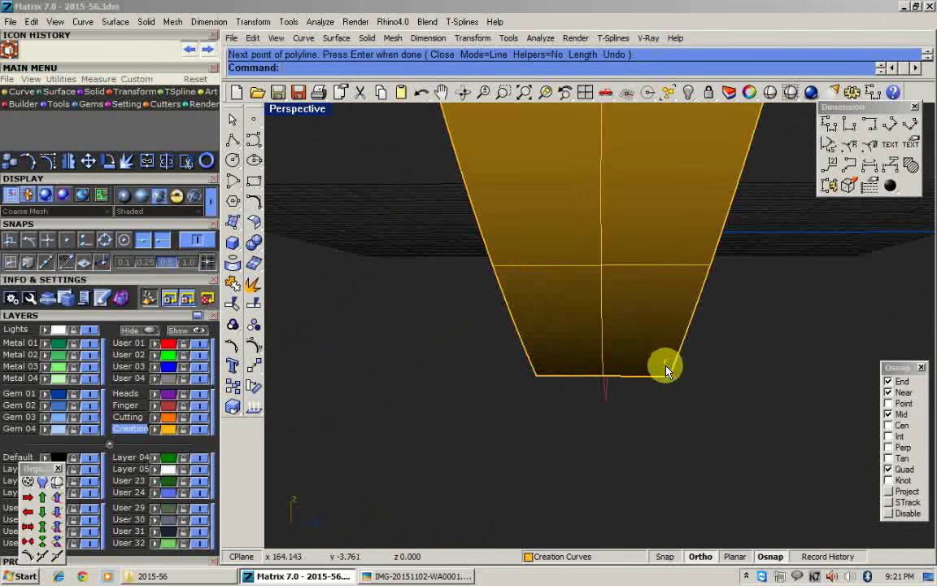
{"action": "key", "text": "ctrl+v"}
{"action": "key", "text": "ctrl+z"}
{"action": "key", "text": "ctrl+z"}
{"action": "key", "text": "ctrl+z"}
{"action": "key", "text": "ctrl+z"}
{"action": "right_click_drag", "start_coordinate": [596, 422], "coordinate": [682, 418]}
{"action": "key", "text": "ctrl+y"}
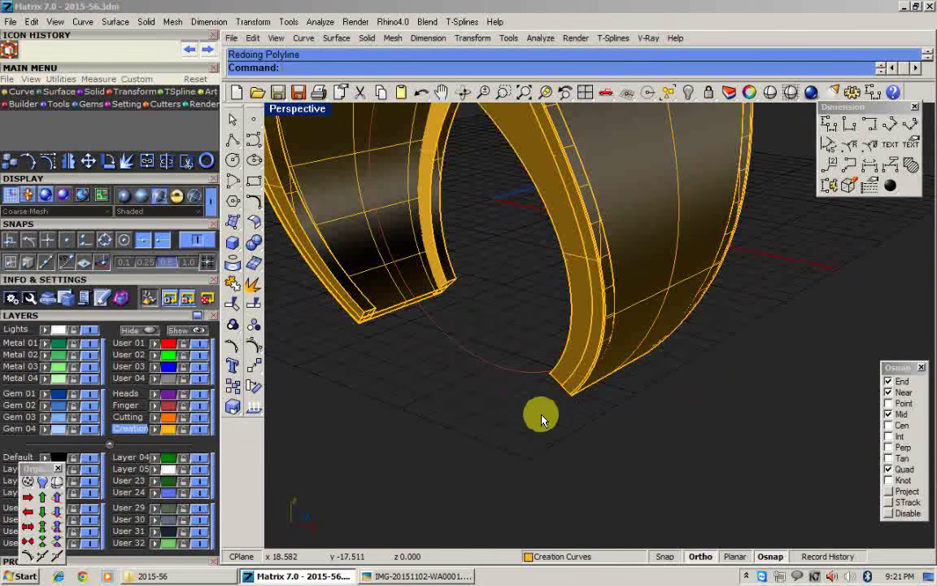
{"action": "right_click_drag", "start_coordinate": [552, 409], "coordinate": [538, 475]}
{"action": "left_click", "coordinate": [592, 353]}
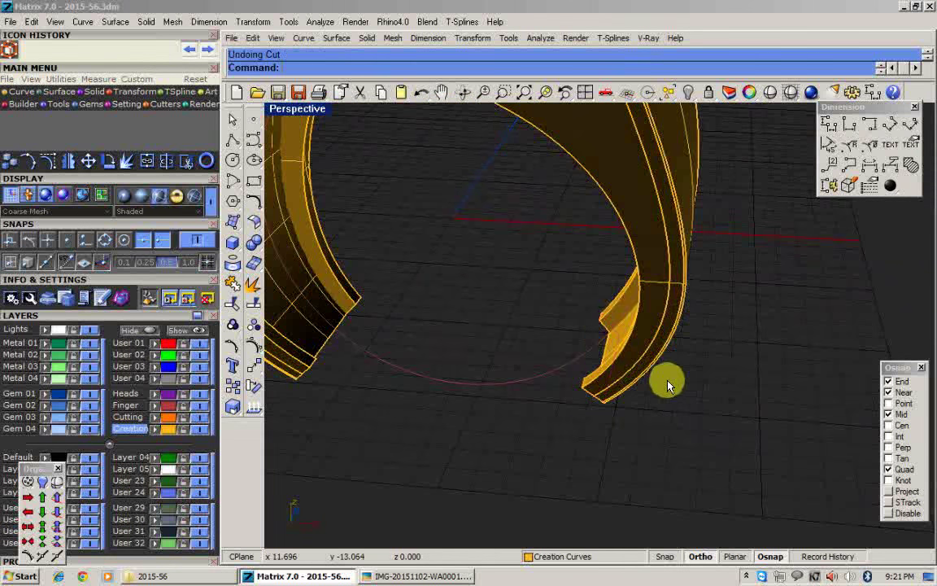
Paste the copied four-corner polyline back at the shank's cut end.
{"action": "right_click_drag", "start_coordinate": [549, 376], "coordinate": [624, 427]}
{"action": "key", "text": "ctrl+h"}
{"action": "left_click", "coordinate": [542, 411]}
{"action": "left_click", "coordinate": [630, 424]}
{"action": "key", "text": "ctrl+v"}
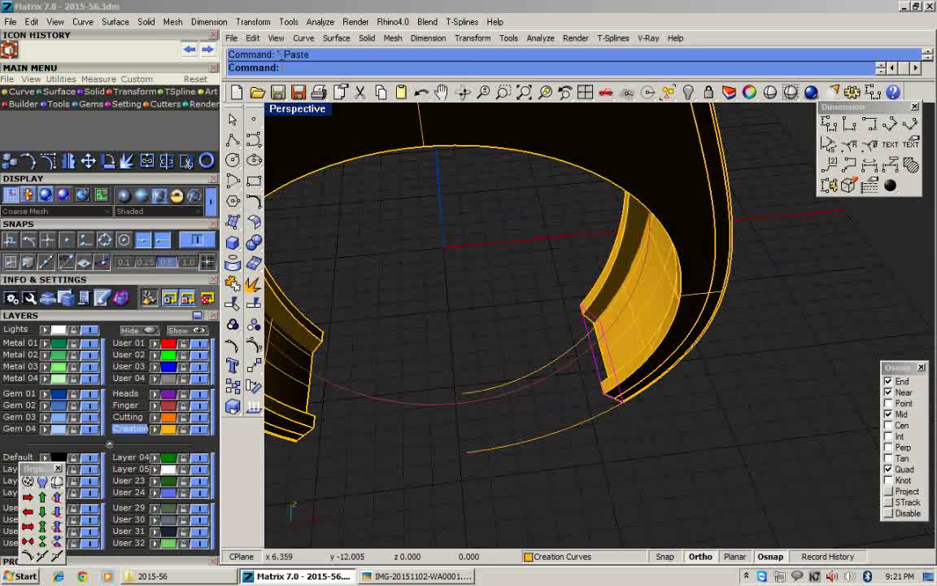
Turn on the cut-end polyline's control points and move one inner corner 0.1 inward along the line of the wall's cut edge.
{"action": "double_click", "coordinate": [299, 111]}
{"action": "scroll", "coordinate": [474, 450], "scroll_direction": "up", "scroll_amount": 9}
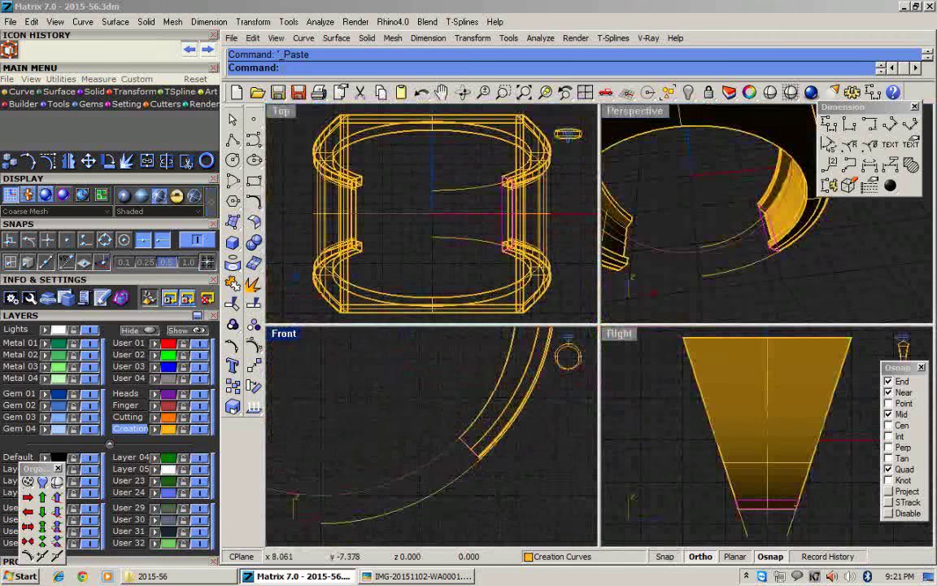
{"action": "left_click", "coordinate": [256, 353]}
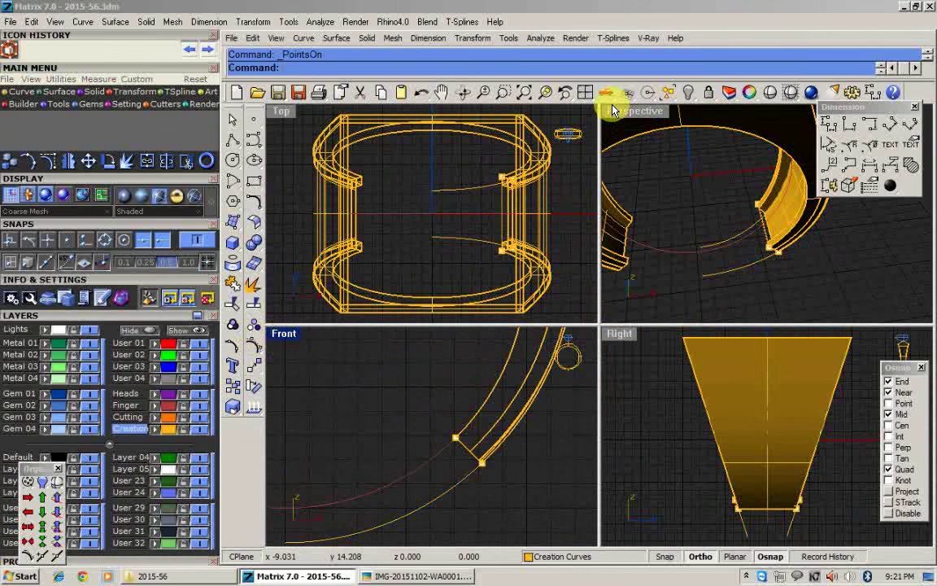
{"action": "double_click", "coordinate": [615, 111]}
{"action": "right_click_drag", "start_coordinate": [597, 230], "coordinate": [559, 203]}
{"action": "scroll", "coordinate": [554, 416], "scroll_direction": "up", "scroll_amount": 10}
{"action": "left_click_drag", "start_coordinate": [541, 423], "coordinate": [580, 375]}
{"action": "scroll", "coordinate": [580, 400], "scroll_direction": "up", "scroll_amount": 7}
{"action": "type", "text": "M"}
{"action": "key", "text": "Return"}
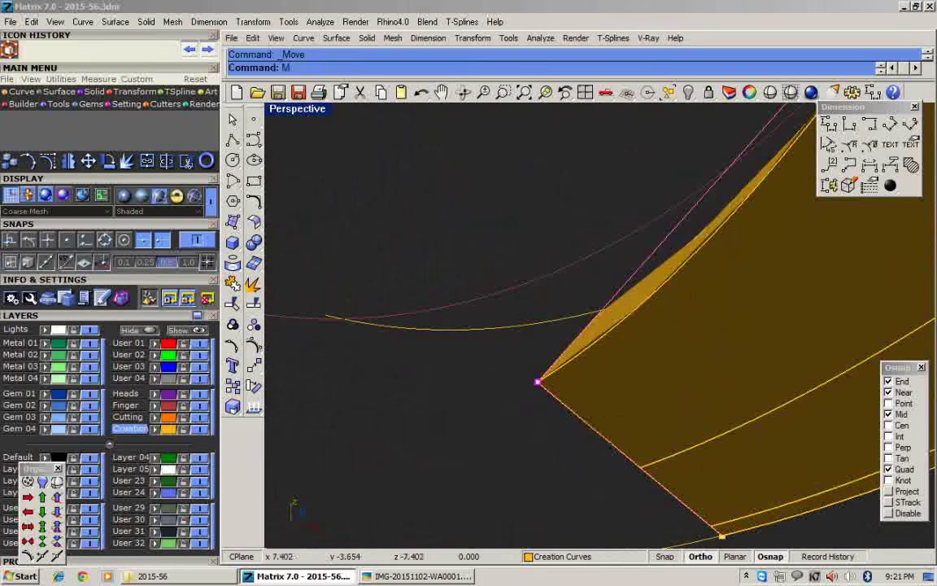
{"action": "key", "text": "Return"}
{"action": "left_click", "coordinate": [599, 433]}
{"action": "type", "text": ".1"}
{"action": "key", "text": "Return"}
{"action": "left_click", "coordinate": [571, 409]}
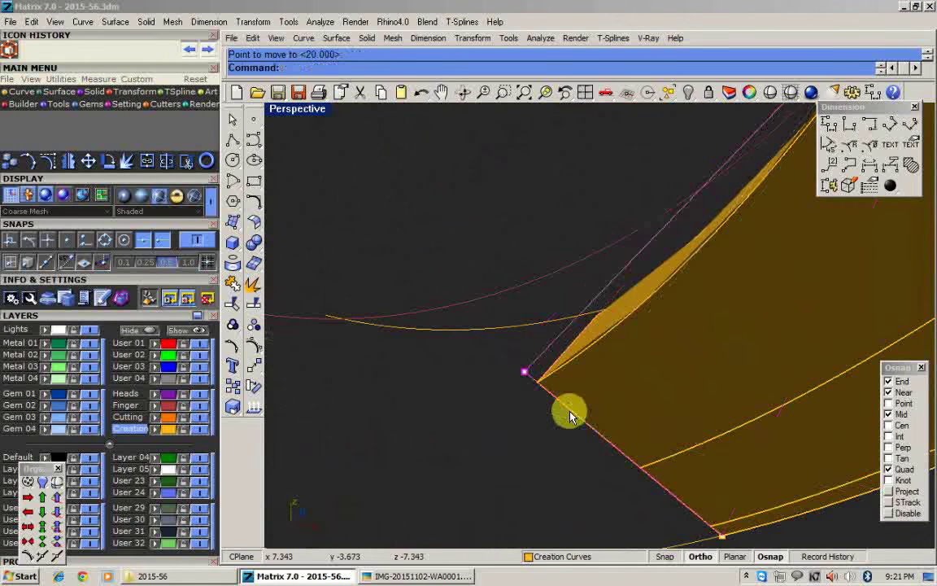
Move the polyline's inner corner at the opposite side wall inward by the same distance along its cut edge.
{"action": "scroll", "coordinate": [634, 230], "scroll_direction": "down", "scroll_amount": 6}
{"action": "scroll", "coordinate": [738, 190], "scroll_direction": "up", "scroll_amount": 7}
{"action": "key", "text": "Return"}
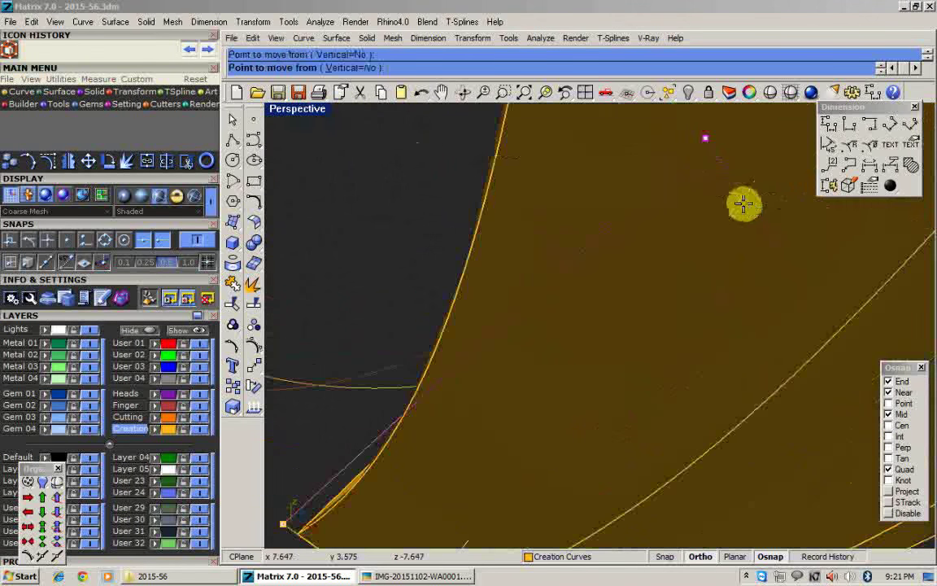
{"action": "left_click", "coordinate": [743, 199]}
{"action": "key", "text": "Return"}
{"action": "left_click", "coordinate": [718, 160]}
{"action": "scroll", "coordinate": [677, 183], "scroll_direction": "down", "scroll_amount": 9}
{"action": "mouse_move", "coordinate": [578, 262]}
{"action": "right_mouse_down"}
{"action": "mouse_move", "coordinate": [556, 278]}
{"action": "mouse_move", "coordinate": [601, 296]}
{"action": "right_mouse_up"}
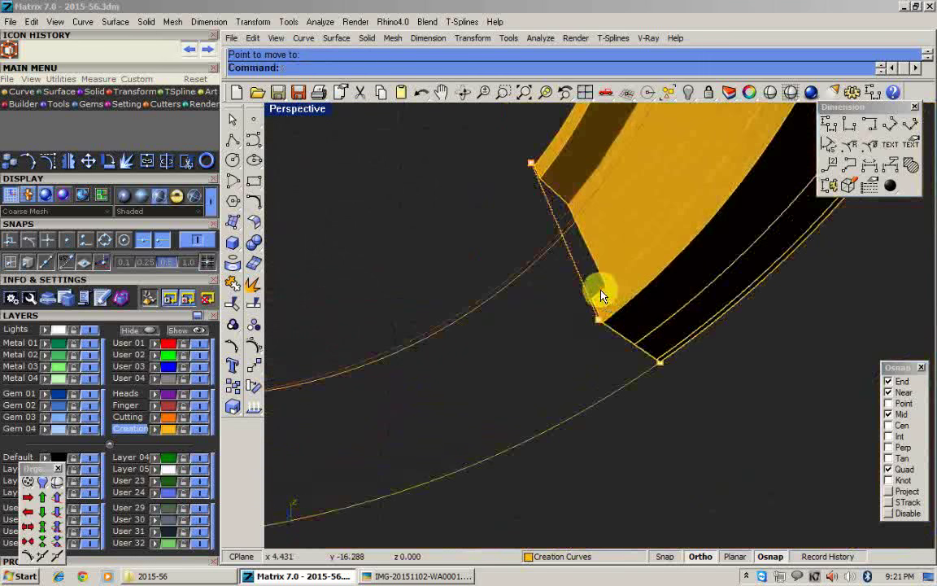
{"action": "right_click_drag", "start_coordinate": [468, 237], "coordinate": [317, 145]}
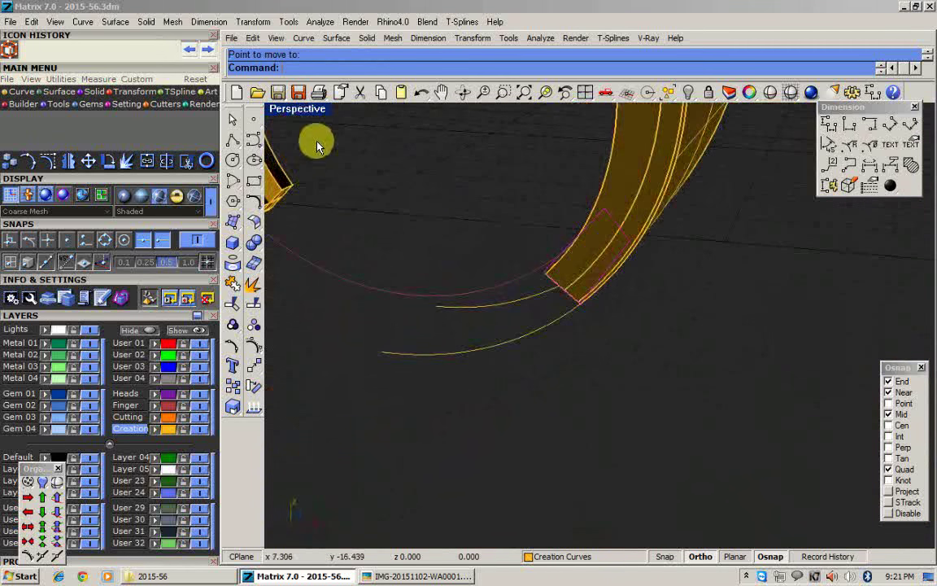
Sweep the cut-end polyline along the two curved shank rails with Sweep 2 Rails, leaving the cross section unsimplified.
{"action": "double_click", "coordinate": [300, 109]}
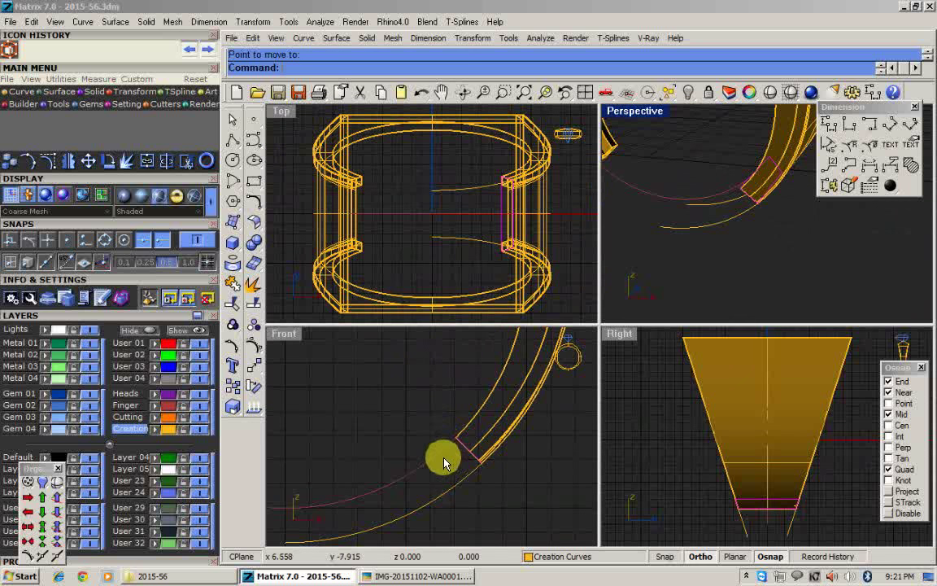
{"action": "double_click", "coordinate": [624, 116]}
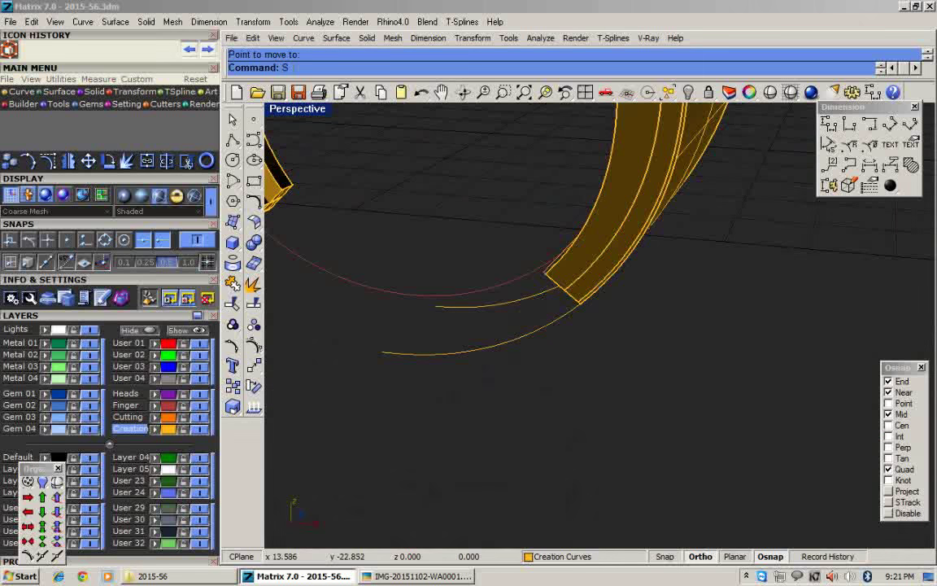
{"action": "left_click", "coordinate": [534, 332]}
{"action": "left_click", "coordinate": [539, 293]}
{"action": "scroll", "coordinate": [541, 279], "scroll_direction": "up", "scroll_amount": 3}
{"action": "left_click", "coordinate": [549, 275]}
{"action": "right_click", "coordinate": [551, 278]}
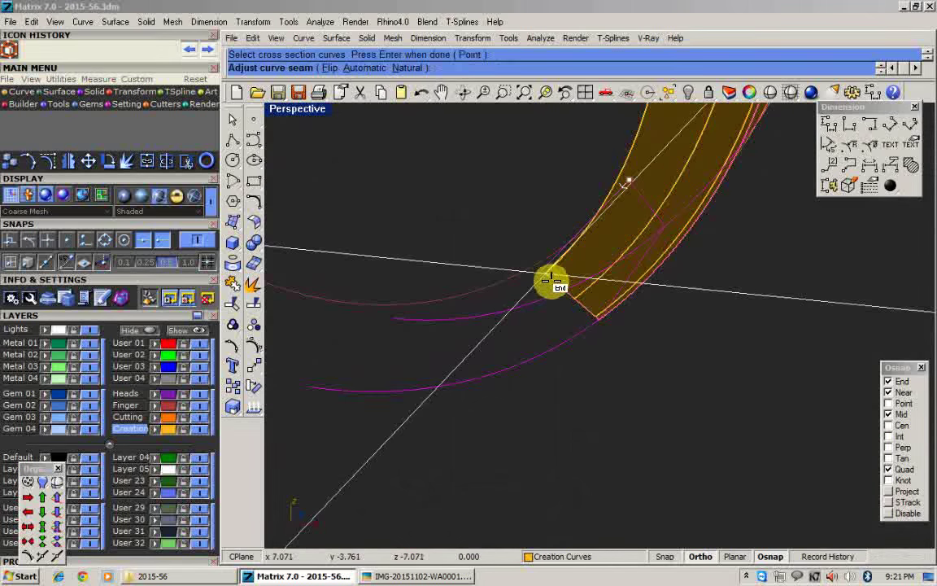
{"action": "right_click", "coordinate": [553, 285]}
{"action": "right_click_drag", "start_coordinate": [553, 289], "coordinate": [717, 331]}
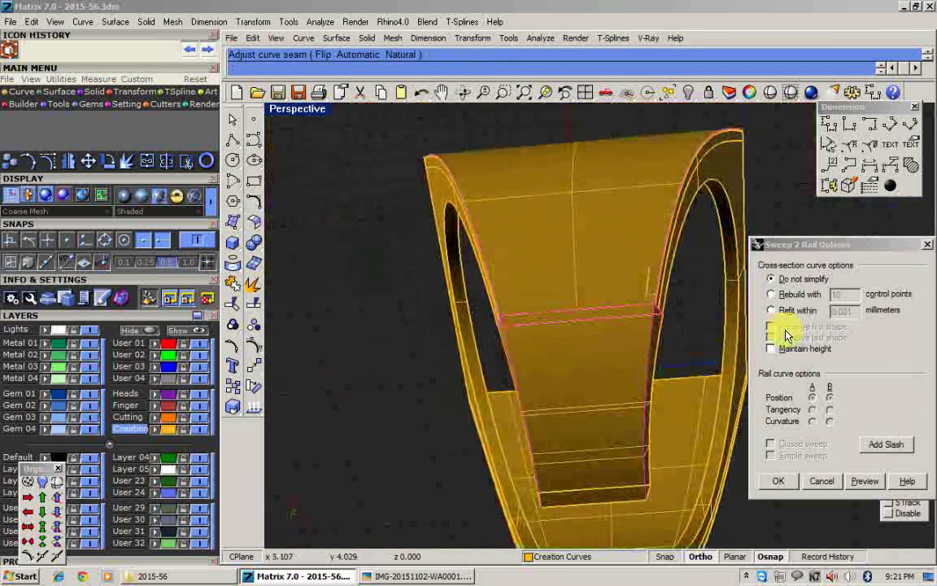
{"action": "left_click", "coordinate": [777, 480]}
Duplicate the borders of the swept shank piece and delete the swept surface, keeping the border curve at its free end.
{"action": "right_click_drag", "start_coordinate": [492, 348], "coordinate": [472, 407]}
{"action": "left_click", "coordinate": [571, 408]}
{"action": "key", "text": "ctrl+d"}
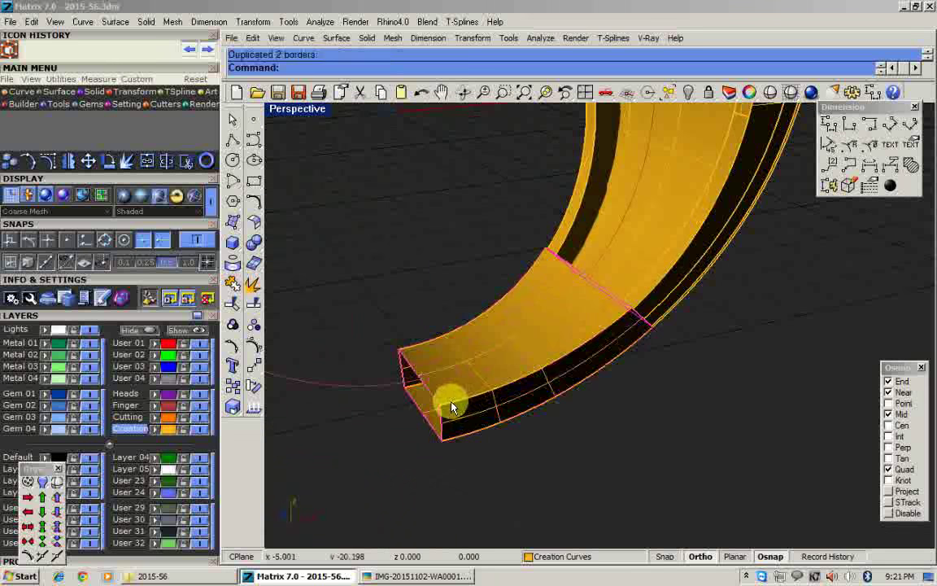
{"action": "left_click", "coordinate": [434, 396], "text": "ctrl"}
{"action": "key", "text": "Delete"}
{"action": "left_click", "coordinate": [446, 386]}
{"action": "key", "text": "Delete"}
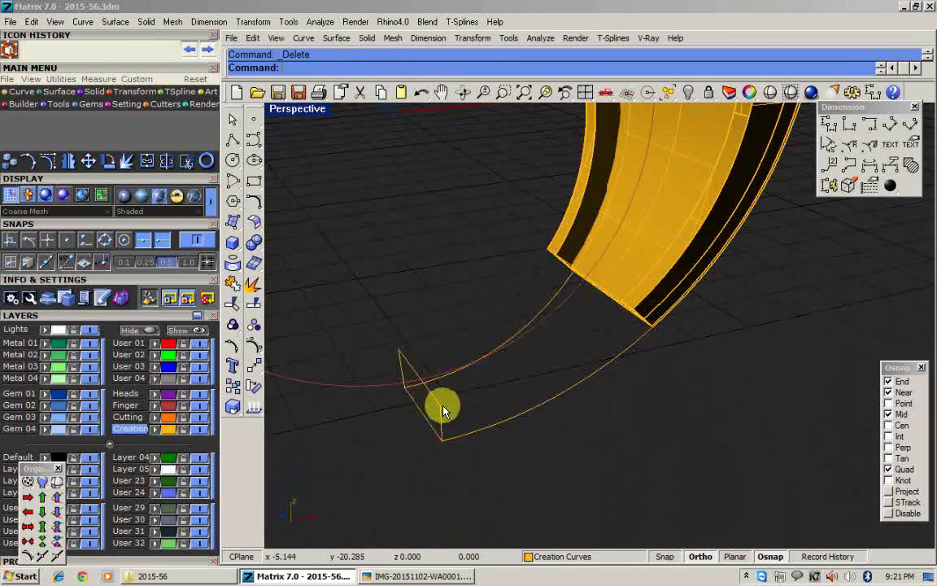
Project the free-end border curve onto the Right view's construction plane, deleting the input object.
{"action": "double_click", "coordinate": [320, 116]}
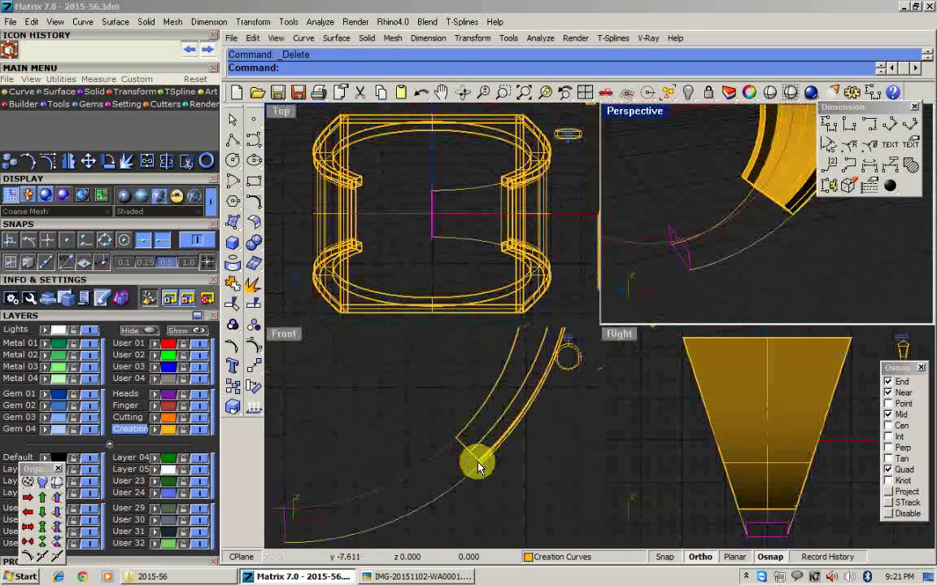
{"action": "double_click", "coordinate": [616, 337]}
{"action": "scroll", "coordinate": [606, 289], "scroll_direction": "down", "scroll_amount": 4}
{"action": "right_click_drag", "start_coordinate": [579, 330], "coordinate": [509, 231]}
{"action": "scroll", "coordinate": [510, 230], "scroll_direction": "up", "scroll_amount": 4}
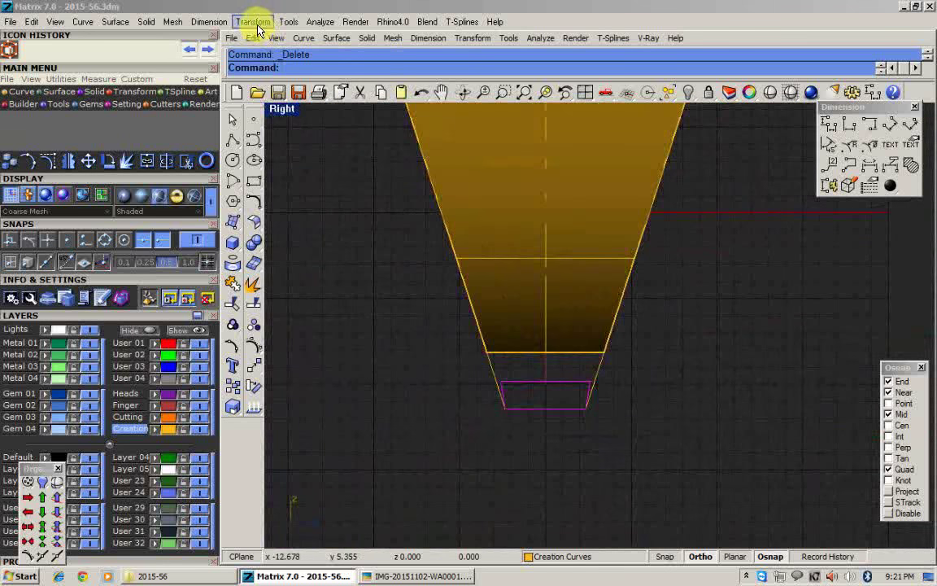
{"action": "left_click", "coordinate": [258, 26]}
{"action": "left_click", "coordinate": [300, 311]}
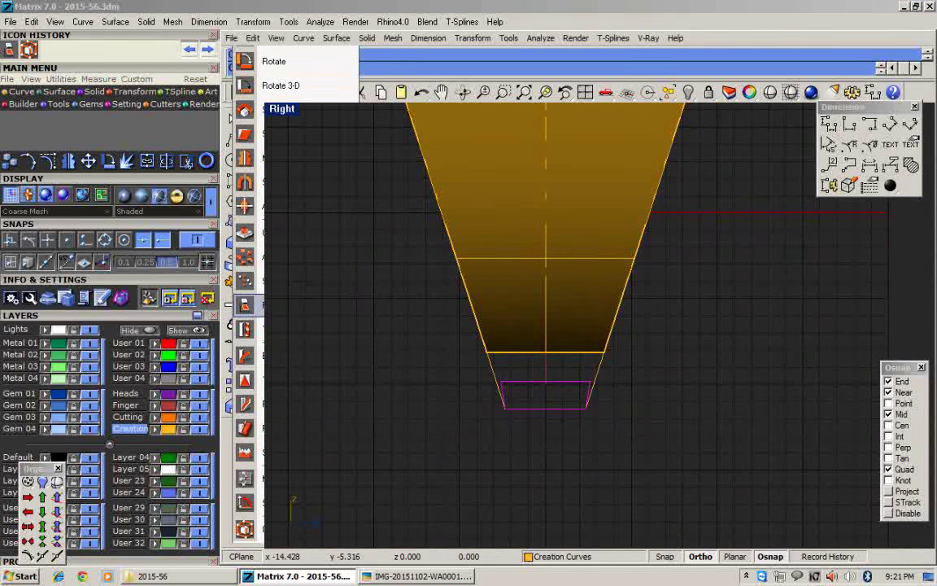
{"action": "left_click", "coordinate": [389, 68]}
{"action": "scroll", "coordinate": [600, 384], "scroll_direction": "up", "scroll_amount": 3}
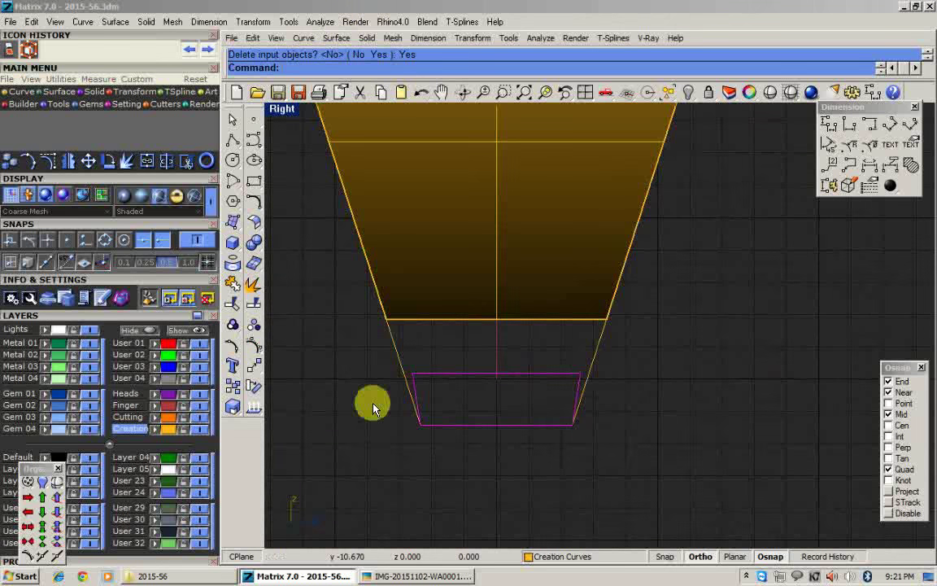
Scale the projected section's upper corner points with Scale1D so that its sides become nearly vertical.
{"action": "left_click", "coordinate": [260, 350]}
{"action": "scroll", "coordinate": [436, 399], "scroll_direction": "up", "scroll_amount": 4}
{"action": "left_click_drag", "start_coordinate": [732, 392], "coordinate": [735, 392]}
{"action": "type", "text": "scale1d"}
{"action": "key", "text": "Return"}
{"action": "left_click", "coordinate": [527, 367]}
{"action": "left_click", "coordinate": [794, 372]}
{"action": "left_click", "coordinate": [775, 379]}
{"action": "scroll", "coordinate": [437, 383], "scroll_direction": "down", "scroll_amount": 6}
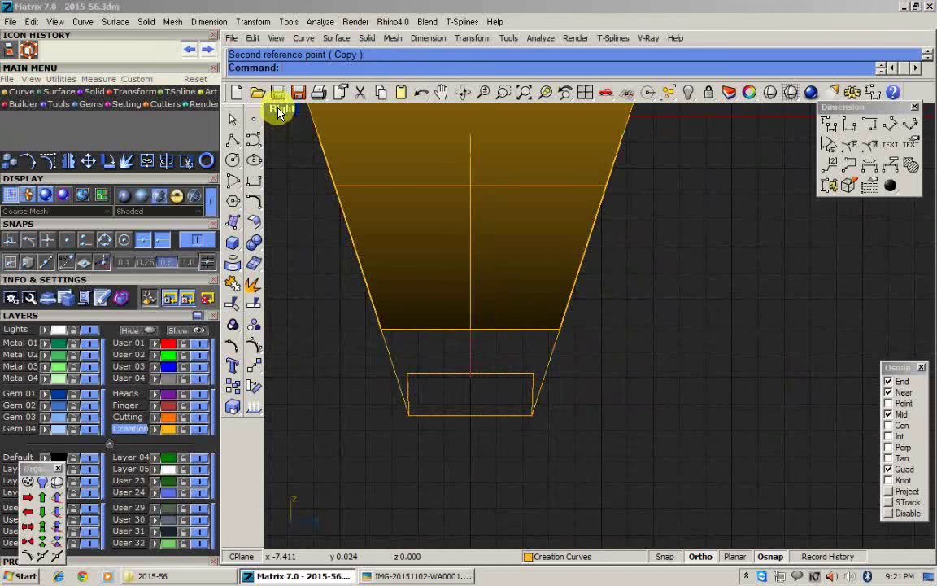
Start a two-rail sweep along both shank rails, with the cut-end polyline and the flattened bottom section as cross sections.
{"action": "double_click", "coordinate": [279, 113]}
{"action": "double_click", "coordinate": [631, 112]}
{"action": "right_click_drag", "start_coordinate": [569, 268], "coordinate": [582, 310]}
{"action": "scroll", "coordinate": [534, 299], "scroll_direction": "up", "scroll_amount": 3}
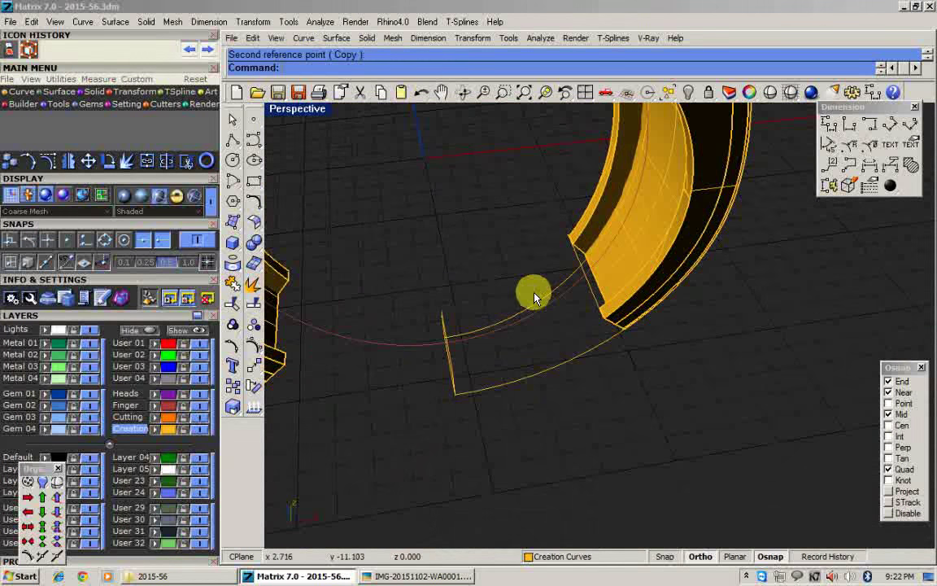
{"action": "type", "text": "sweep2"}
{"action": "key", "text": "Return"}
{"action": "left_click", "coordinate": [544, 296]}
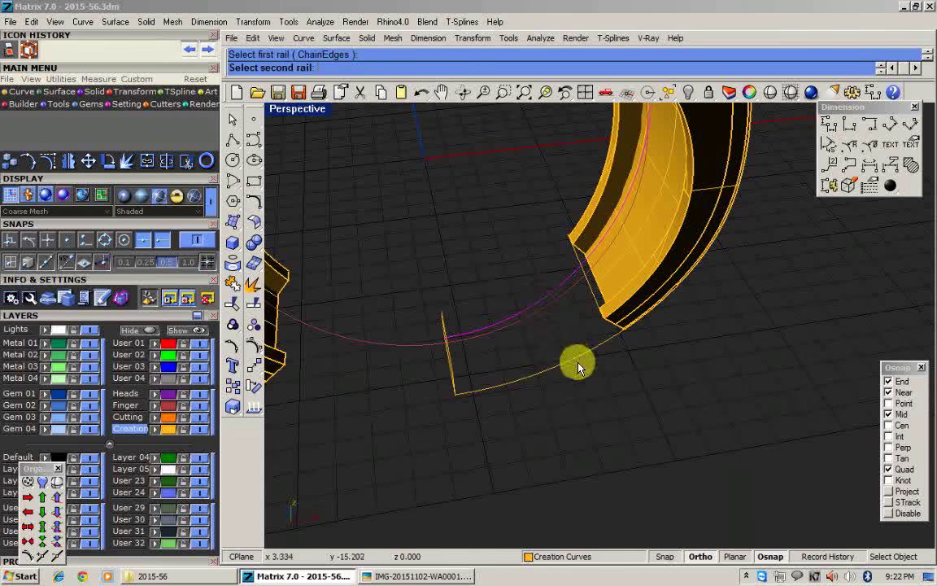
{"action": "left_click", "coordinate": [581, 358]}
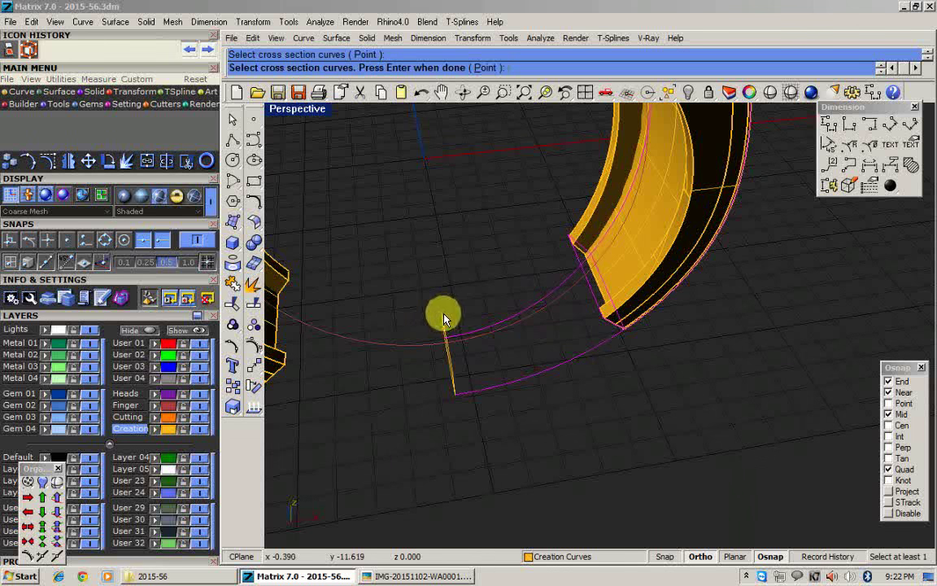
{"action": "left_click", "coordinate": [444, 319]}
Align the curve seams of both cross sections at matching inner corners on the same side wall.
{"action": "right_click", "coordinate": [495, 330]}
{"action": "right_click_drag", "start_coordinate": [498, 330], "coordinate": [570, 321]}
{"action": "scroll", "coordinate": [588, 236], "scroll_direction": "up", "scroll_amount": 5}
{"action": "left_click", "coordinate": [588, 230]}
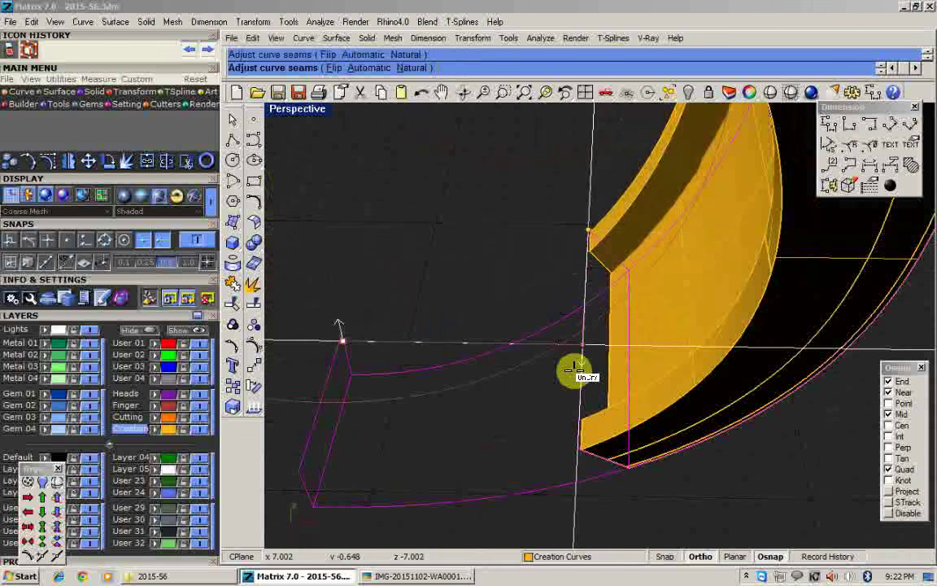
{"action": "left_click", "coordinate": [577, 449]}
{"action": "left_click", "coordinate": [342, 340]}
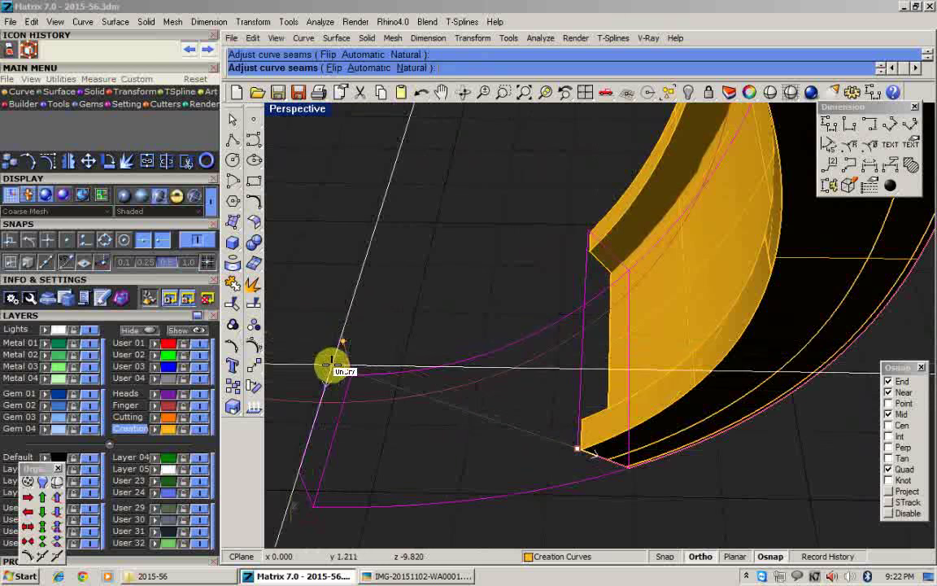
{"action": "left_click", "coordinate": [299, 471]}
{"action": "right_click_drag", "start_coordinate": [519, 443], "coordinate": [521, 264]}
{"action": "right_click", "coordinate": [533, 386]}
Create the two-rail sweep with Maintain height enabled.
{"action": "scroll", "coordinate": [345, 246], "scroll_direction": "down", "scroll_amount": 4}
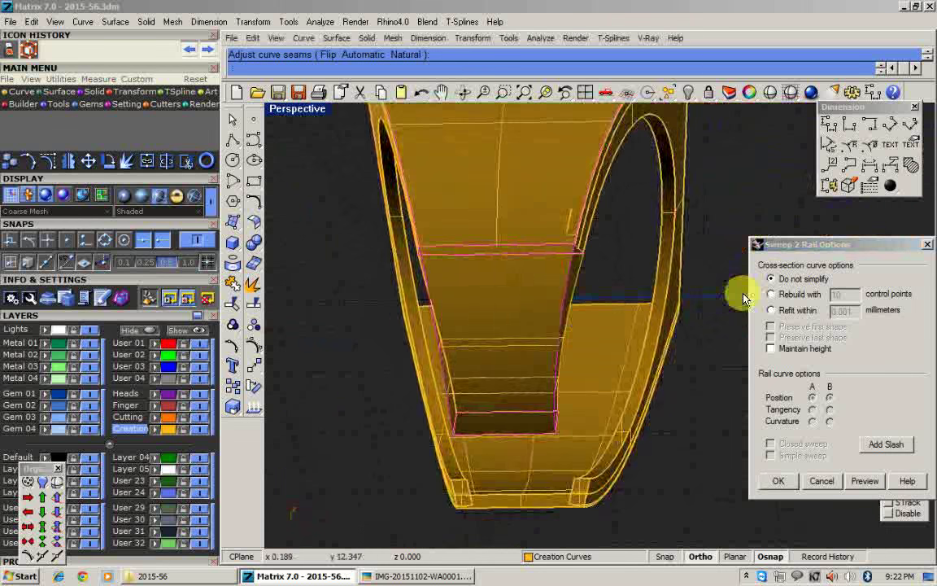
{"action": "left_click", "coordinate": [770, 348]}
{"action": "left_click", "coordinate": [778, 482]}
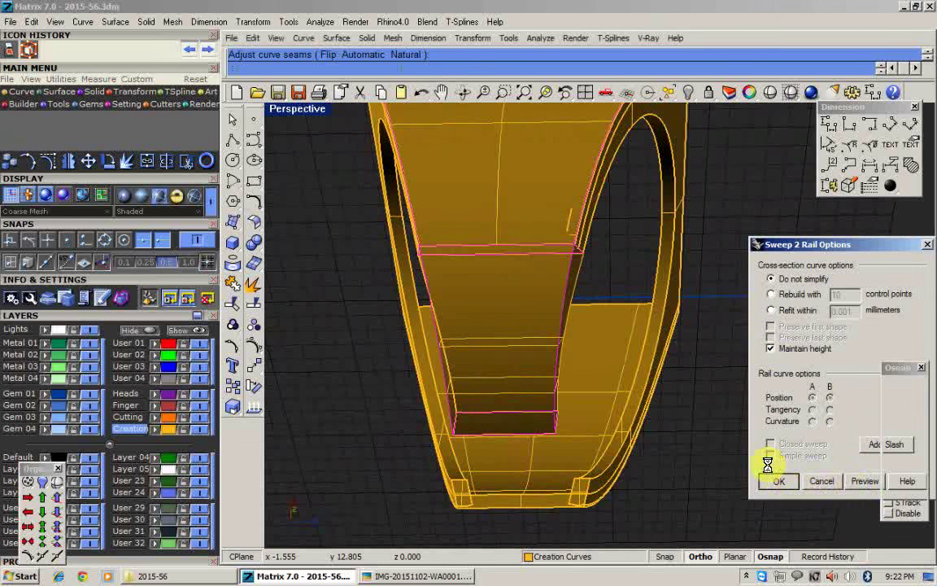
{"action": "right_click_drag", "start_coordinate": [706, 411], "coordinate": [554, 389]}
Mirror the swept bottom piece to the other side of the ring to close the shank.
{"action": "left_click", "coordinate": [493, 267]}
{"action": "right_click_drag", "start_coordinate": [493, 268], "coordinate": [627, 345]}
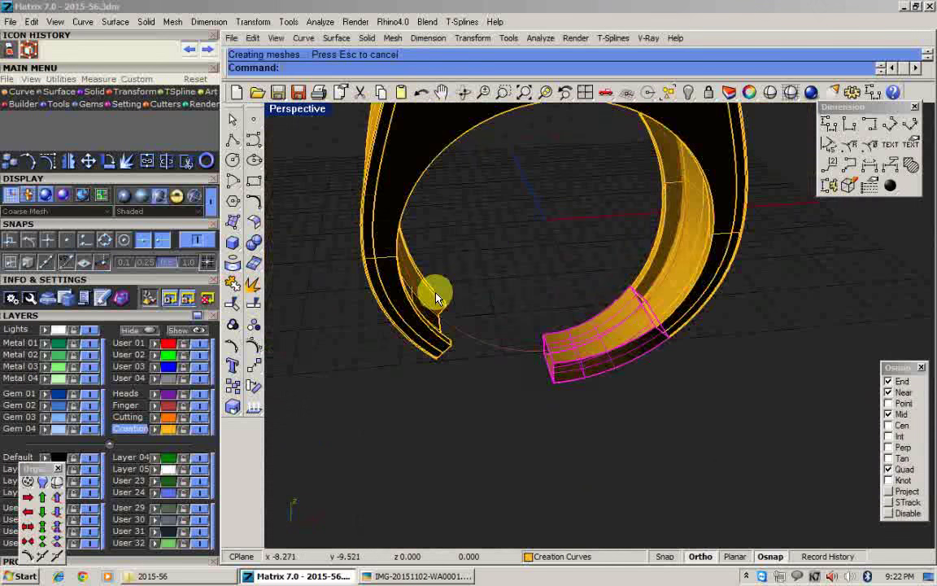
{"action": "right_click_drag", "start_coordinate": [598, 315], "coordinate": [536, 355]}
{"action": "left_click", "coordinate": [536, 356]}
{"action": "left_click", "coordinate": [552, 467]}
Examine the closed ring and its bottom shank joints in rendered shading.
{"action": "scroll", "coordinate": [540, 399], "scroll_direction": "up", "scroll_amount": 4}
{"action": "mouse_move", "coordinate": [540, 399]}
{"action": "right_mouse_down"}
{"action": "mouse_move", "coordinate": [520, 311]}
{"action": "mouse_move", "coordinate": [540, 213]}
{"action": "right_mouse_up"}
{"action": "left_click", "coordinate": [770, 93]}
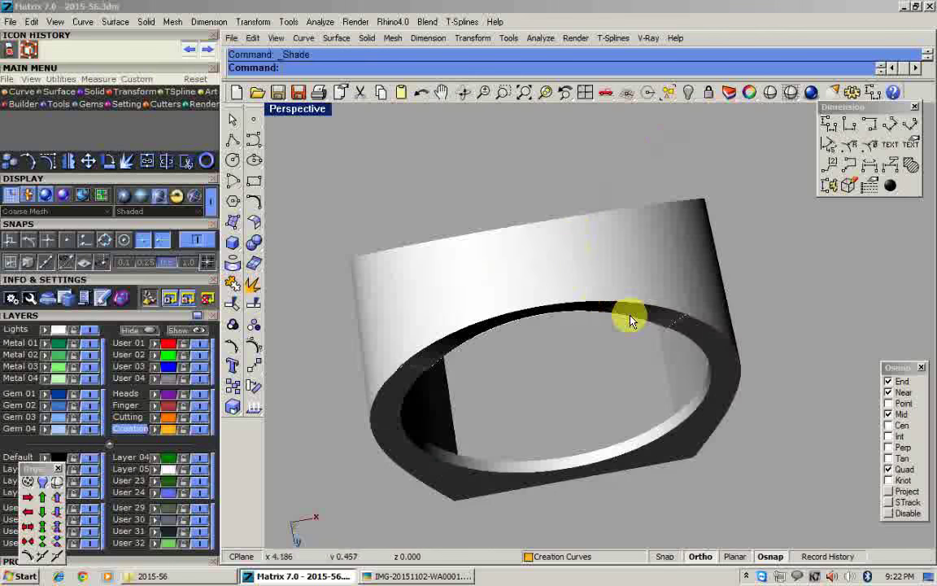
{"action": "mouse_move", "coordinate": [631, 320]}
{"action": "right_mouse_down"}
{"action": "mouse_move", "coordinate": [565, 352]}
{"action": "mouse_move", "coordinate": [574, 301]}
{"action": "right_mouse_up"}
{"action": "scroll", "coordinate": [574, 301], "scroll_direction": "up", "scroll_amount": 5}
{"action": "right_click", "coordinate": [573, 301]}
Join the two mirrored halves of the bottom shank section.
{"action": "left_click", "coordinate": [458, 339], "text": "shift"}
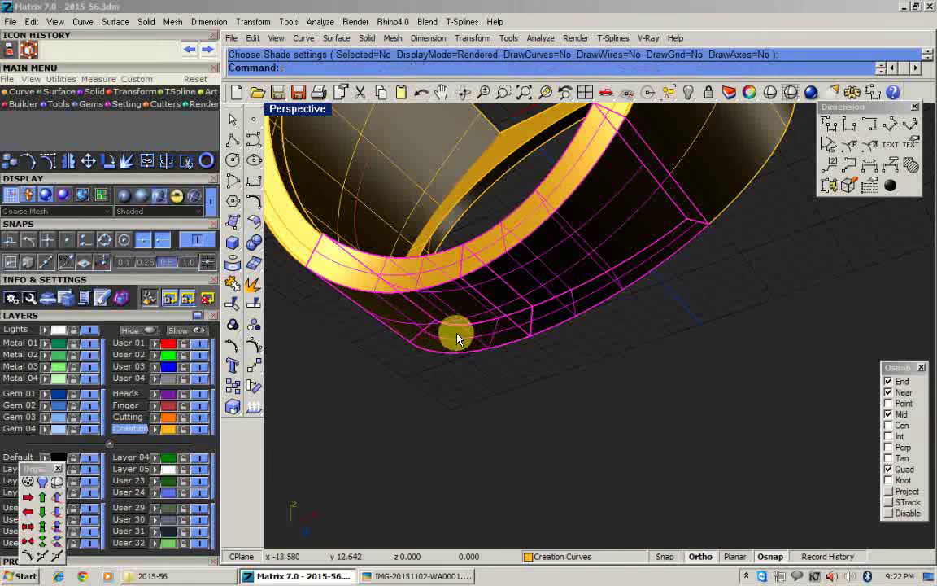
{"action": "key", "text": "ctrl+j"}
{"action": "double_click", "coordinate": [309, 112]}
{"action": "left_click", "coordinate": [259, 249]}
{"action": "left_click", "coordinate": [296, 280]}
Wire-cut the bottom shank section with the finger-size curve in the Front view, removing the thin strip inside it.
{"action": "double_click", "coordinate": [286, 335]}
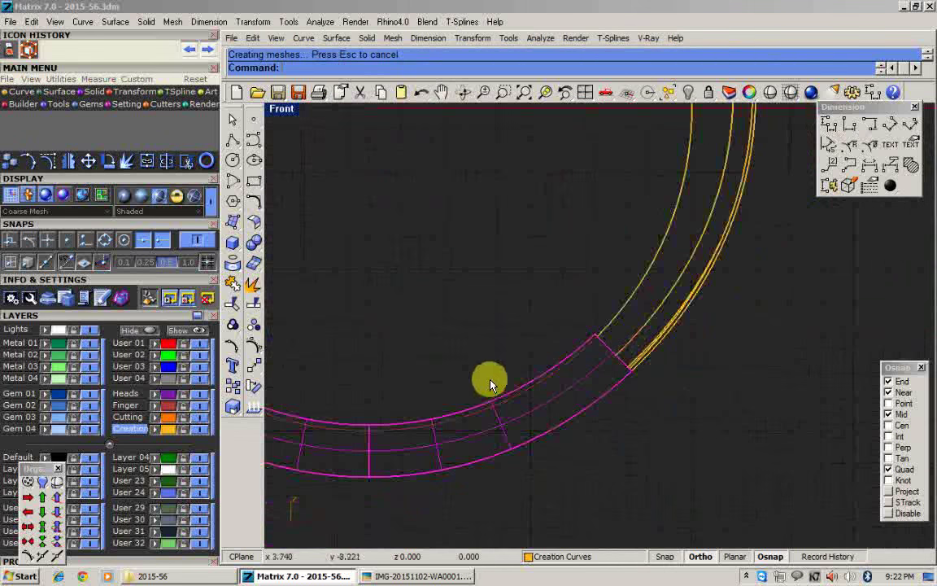
{"action": "left_click", "coordinate": [491, 376]}
{"action": "scroll", "coordinate": [497, 391], "scroll_direction": "up", "scroll_amount": 6}
{"action": "left_click", "coordinate": [537, 404]}
{"action": "type", "text": "w"}
{"action": "key", "text": "Return"}
{"action": "left_click", "coordinate": [536, 391]}
{"action": "right_click", "coordinate": [535, 378]}
{"action": "scroll", "coordinate": [554, 380], "scroll_direction": "down", "scroll_amount": 6}
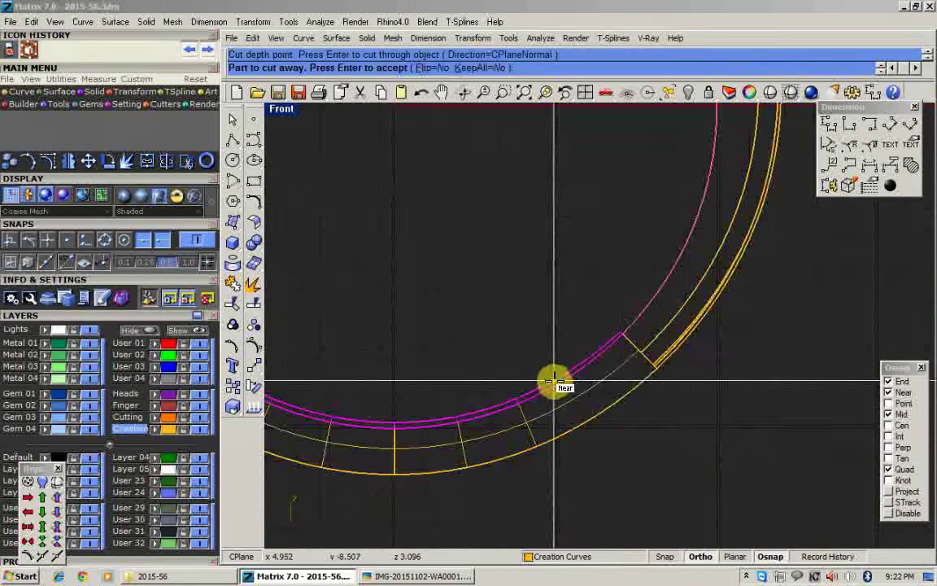
{"action": "right_click", "coordinate": [554, 380]}
Hide the section polyline left at the joint between the side walls and the bottom shank piece.
{"action": "left_click", "coordinate": [282, 119]}
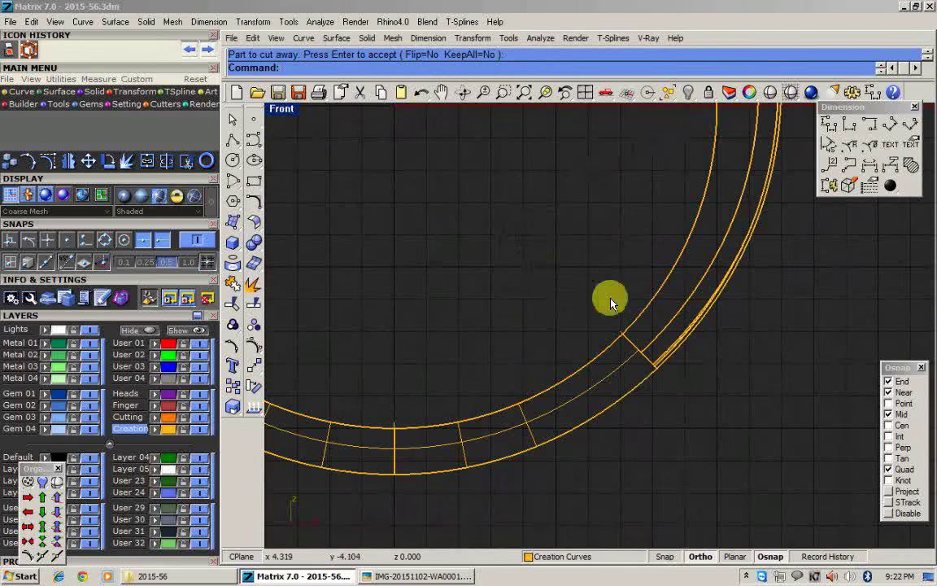
{"action": "left_click", "coordinate": [635, 346]}
{"action": "scroll", "coordinate": [686, 344], "scroll_direction": "down", "scroll_amount": 4}
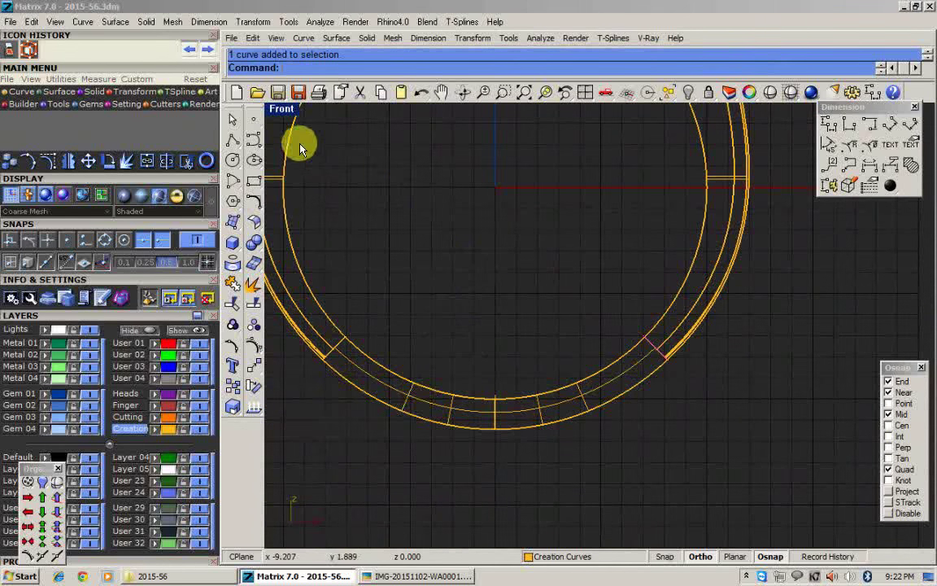
{"action": "double_click", "coordinate": [276, 109]}
{"action": "double_click", "coordinate": [642, 110]}
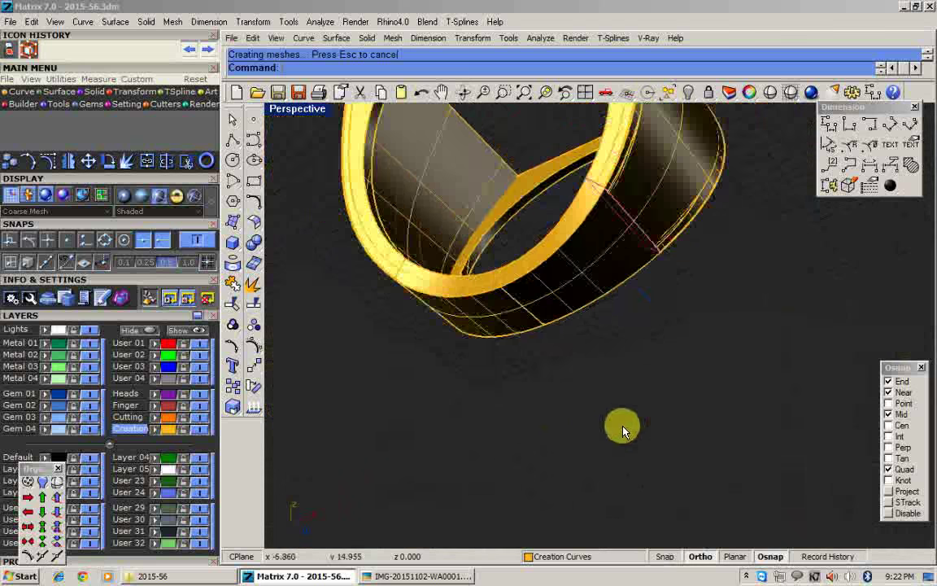
{"action": "right_click_drag", "start_coordinate": [624, 429], "coordinate": [510, 401]}
{"action": "key", "text": "ctrl+h"}
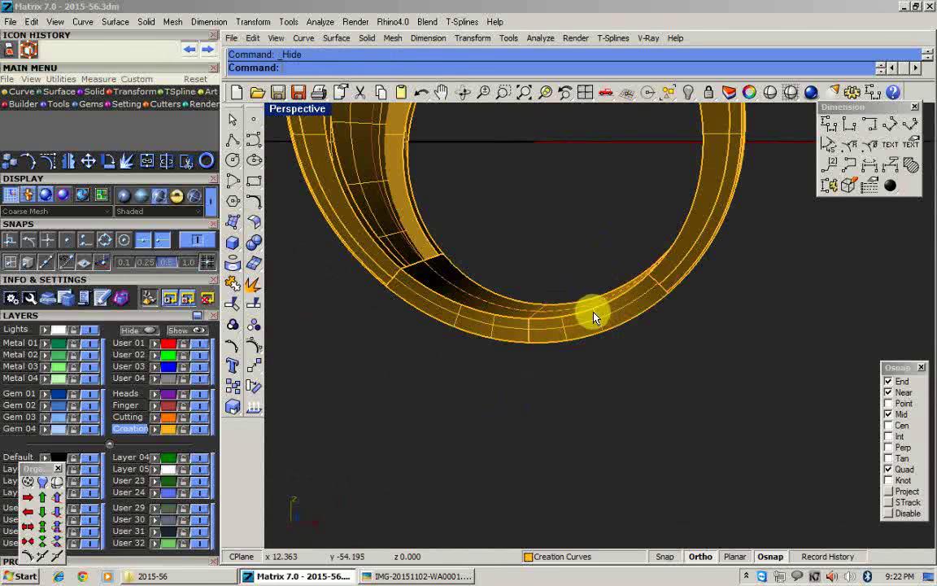
Inspect the bottom shank joint and the whole ring in the shaded Perspective view, and save the file.
{"action": "left_click_drag", "start_coordinate": [704, 391], "coordinate": [593, 253]}
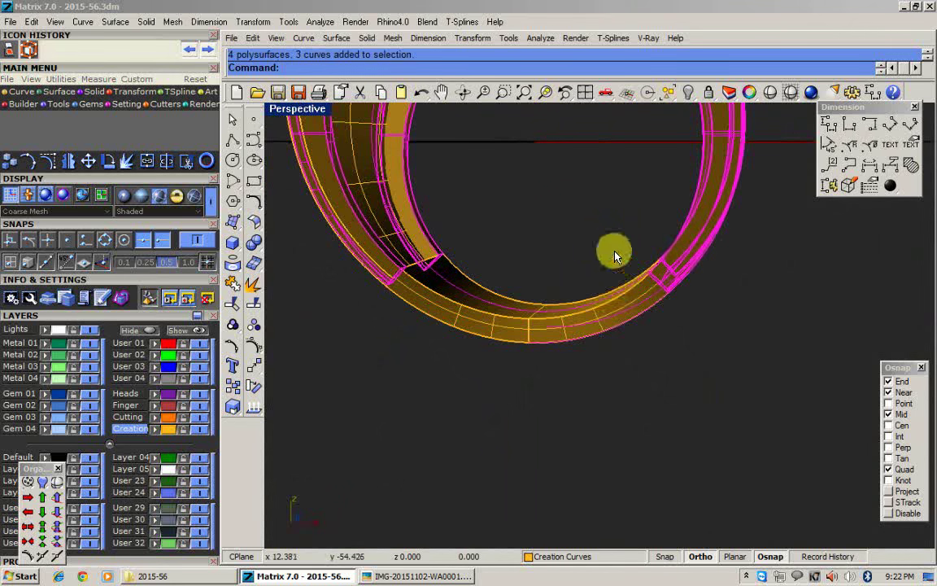
{"action": "key", "text": "Escape"}
{"action": "scroll", "coordinate": [573, 328], "scroll_direction": "down", "scroll_amount": 2}
{"action": "right_click_drag", "start_coordinate": [574, 328], "coordinate": [582, 335]}
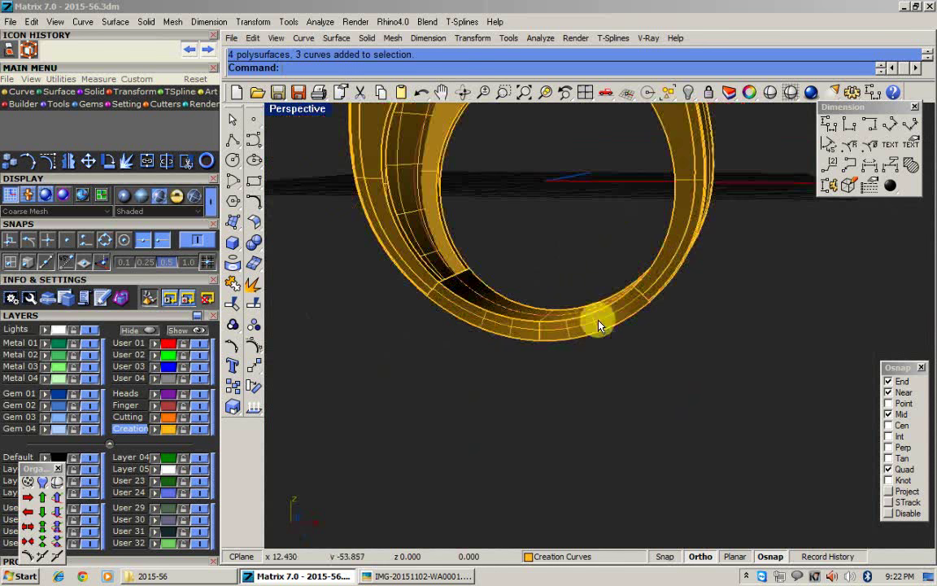
{"action": "left_click", "coordinate": [770, 92]}
{"action": "mouse_move", "coordinate": [694, 341]}
{"action": "right_mouse_down"}
{"action": "mouse_move", "coordinate": [689, 381]}
{"action": "mouse_move", "coordinate": [563, 330]}
{"action": "mouse_move", "coordinate": [525, 264]}
{"action": "mouse_move", "coordinate": [734, 431]}
{"action": "mouse_move", "coordinate": [732, 479]}
{"action": "mouse_move", "coordinate": [577, 458]}
{"action": "mouse_move", "coordinate": [500, 306]}
{"action": "mouse_move", "coordinate": [564, 309]}
{"action": "right_mouse_up"}
{"action": "key", "text": "Escape"}
{"action": "key", "text": "ctrl+s"}
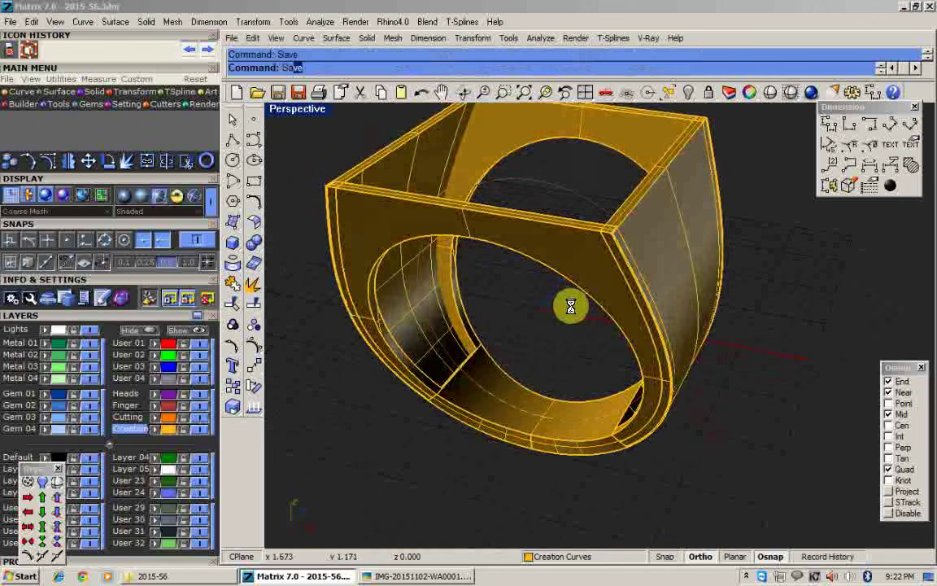
Show the ring's tapered side shaded in the maximized Right view and save the file again.
{"action": "double_click", "coordinate": [289, 112]}
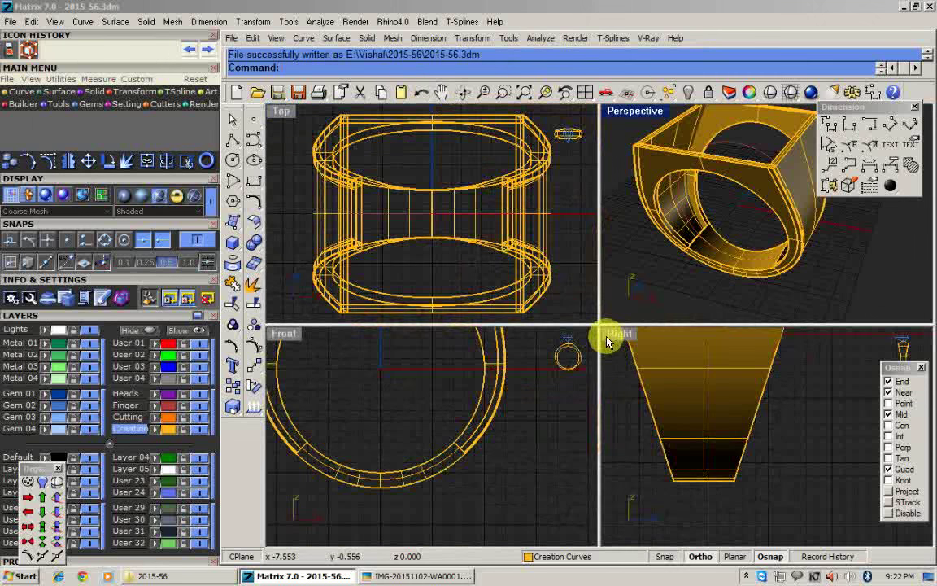
{"action": "double_click", "coordinate": [607, 335]}
{"action": "left_click", "coordinate": [792, 93]}
{"action": "right_click_drag", "start_coordinate": [583, 232], "coordinate": [555, 425]}
{"action": "scroll", "coordinate": [542, 376], "scroll_direction": "down", "scroll_amount": 6}
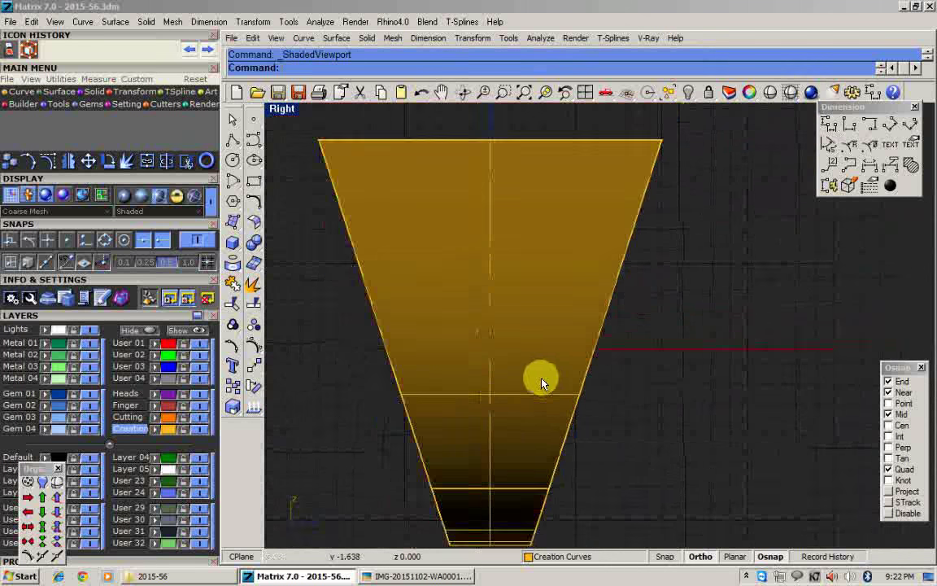
{"action": "type", "text": "Sa"}
{"action": "key", "text": "Return"}
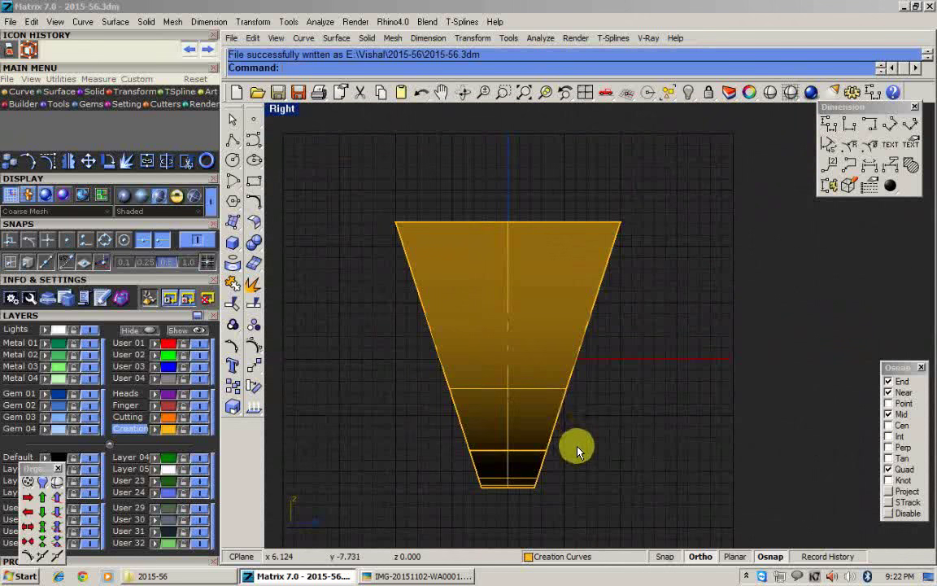
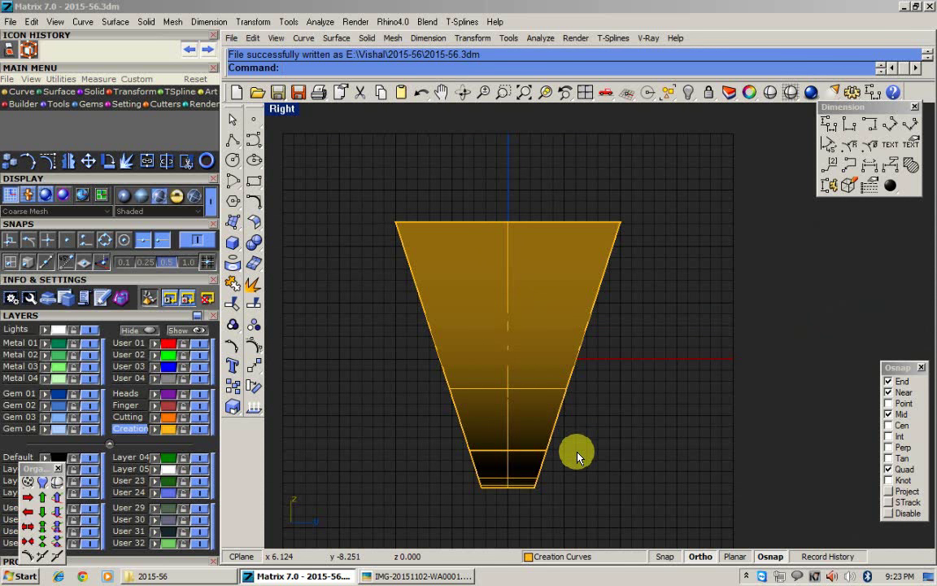
Study the zigzag side steps in the ring photo and the side cut-outs in the green model photo.
{"action": "left_click", "coordinate": [437, 578]}
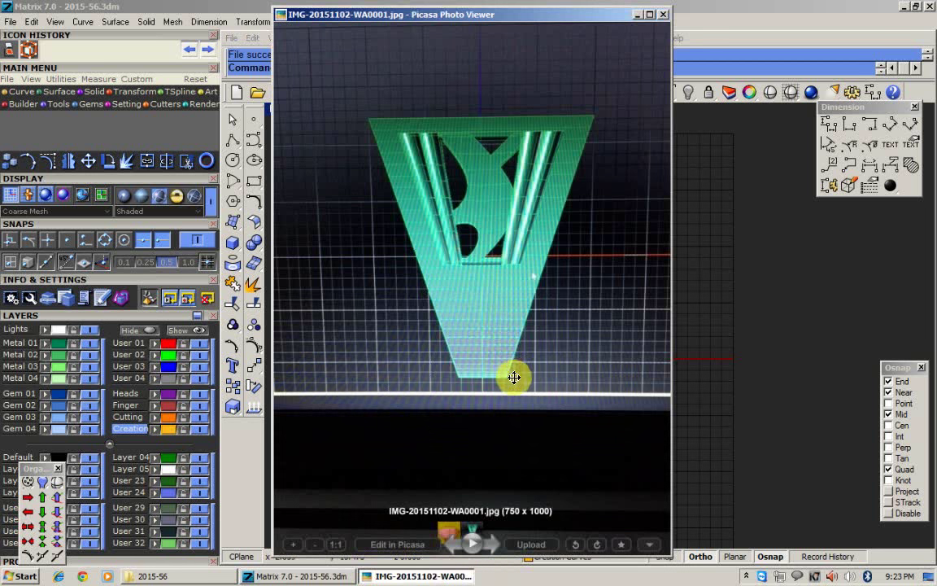
{"action": "key", "text": "Left"}
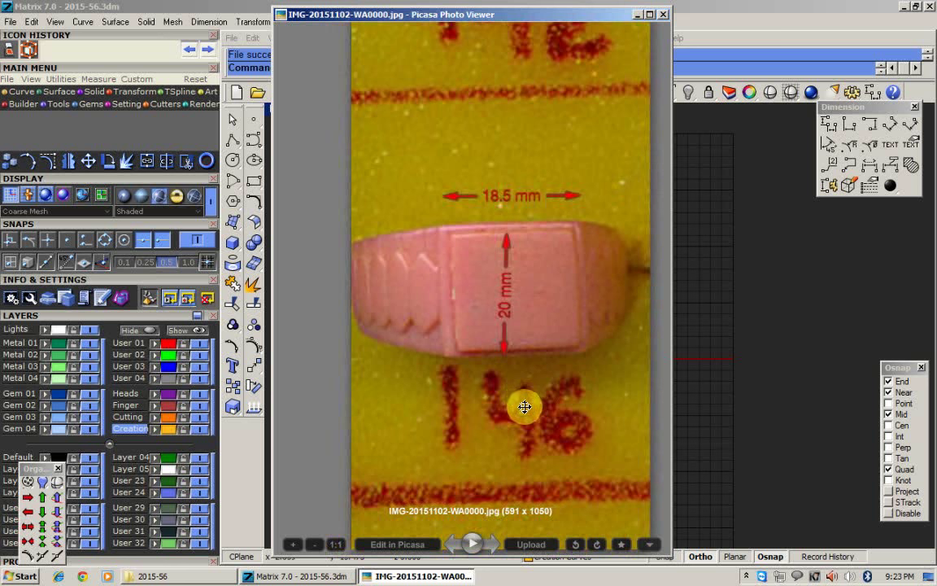
{"action": "scroll", "coordinate": [447, 292], "scroll_direction": "up", "scroll_amount": 4}
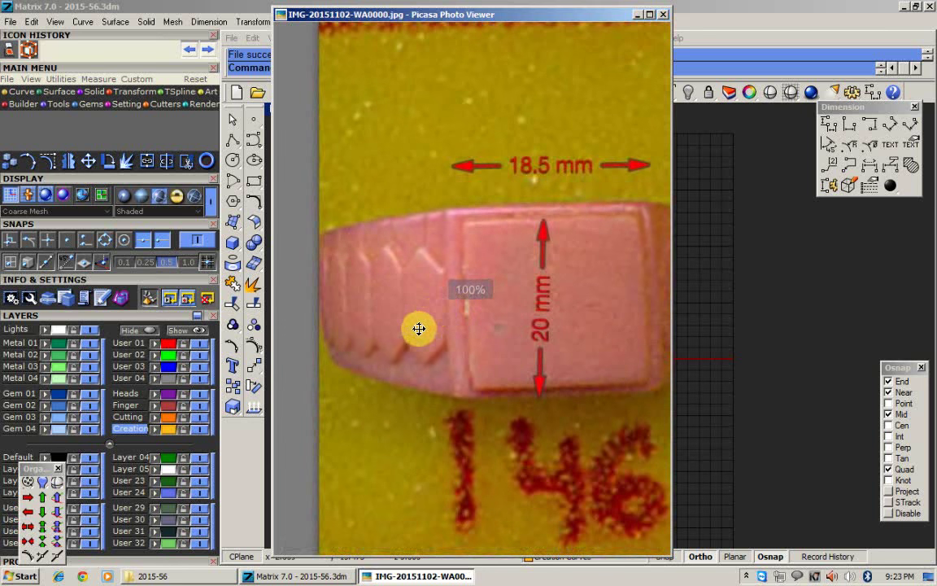
{"action": "scroll", "coordinate": [414, 266], "scroll_direction": "up", "scroll_amount": 2}
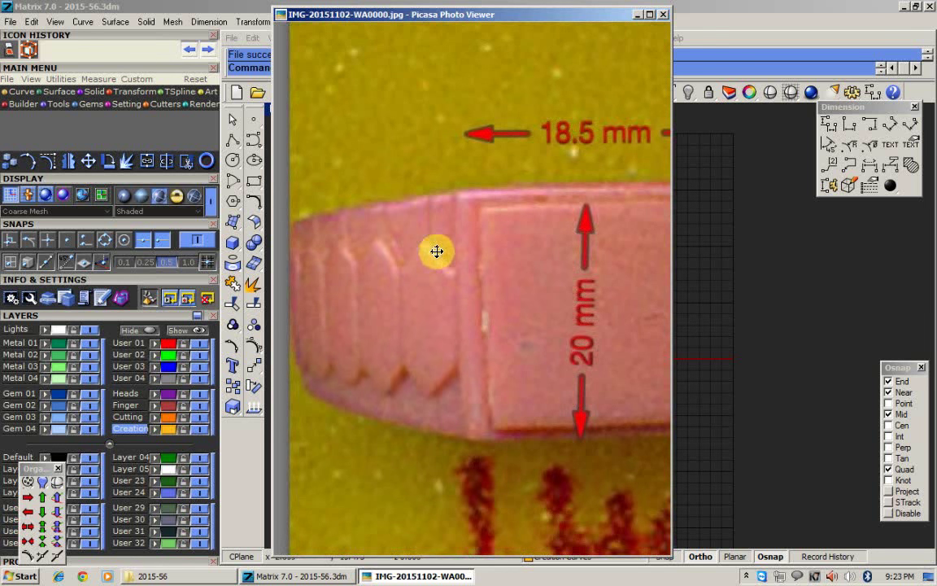
{"action": "scroll", "coordinate": [465, 310], "scroll_direction": "down", "scroll_amount": 2}
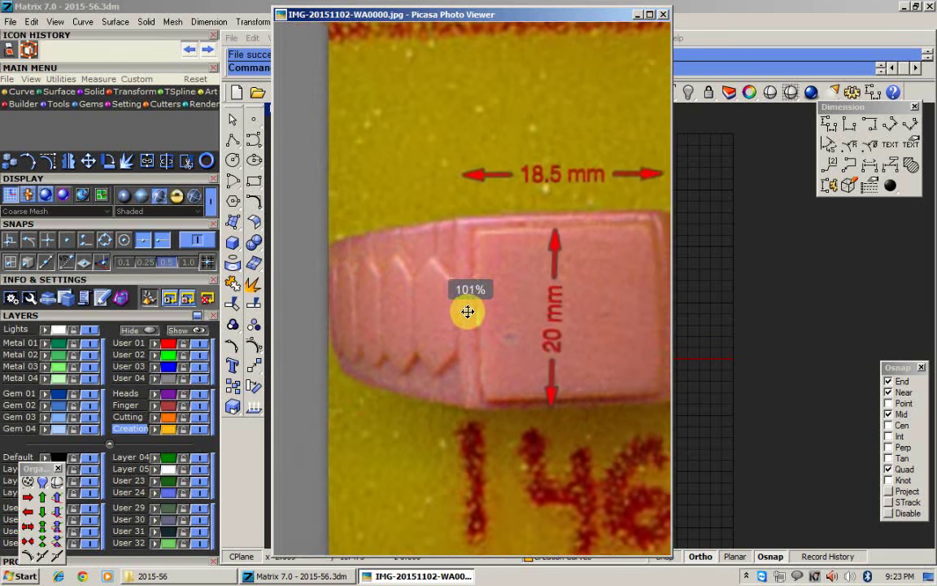
{"action": "key", "text": "Right"}
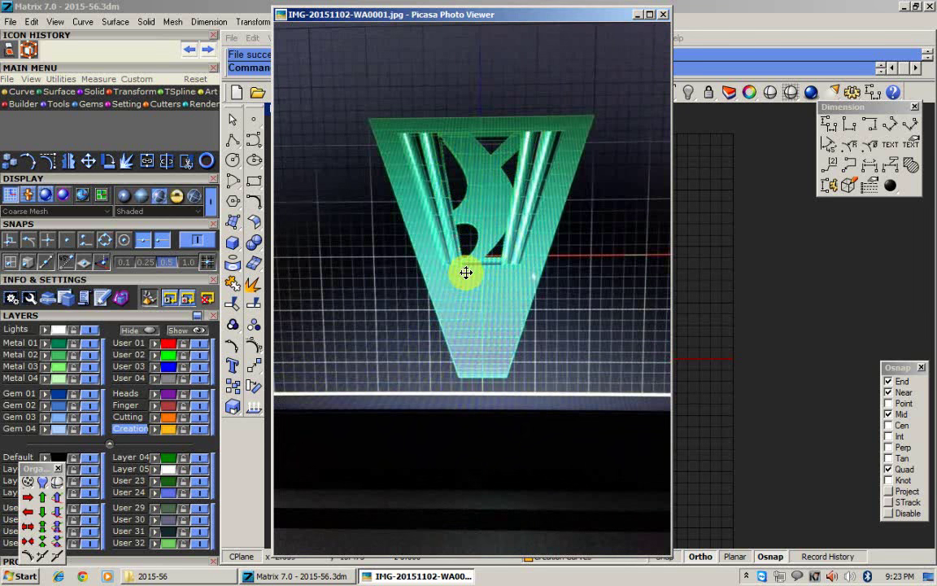
{"action": "key", "text": "Left"}
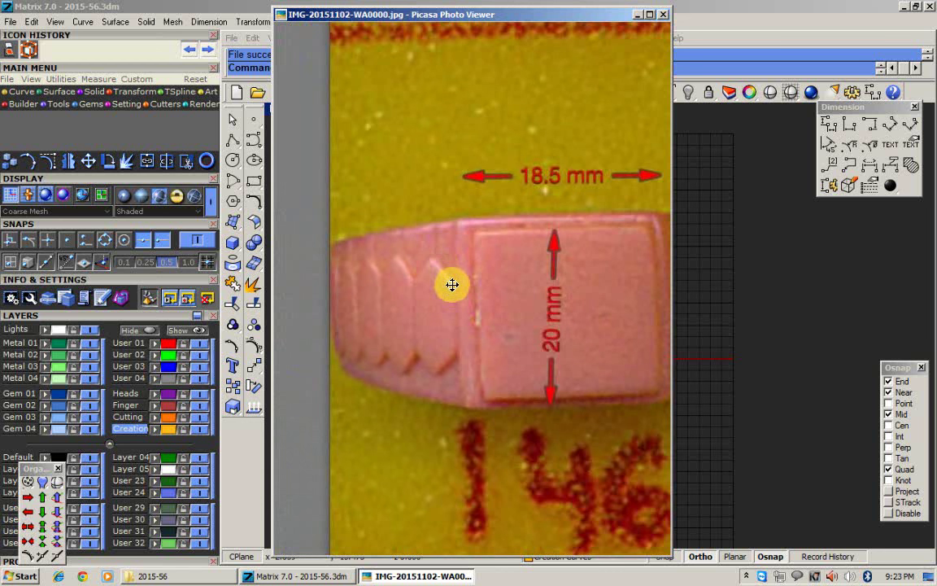
{"action": "left_click", "coordinate": [638, 15]}
Extract the ring's outer tapered side surface, copy it, and undo the extraction to keep the ring intact.
{"action": "left_click", "coordinate": [252, 283]}
{"action": "left_click", "coordinate": [432, 312]}
{"action": "right_click", "coordinate": [432, 313]}
{"action": "double_click", "coordinate": [277, 111]}
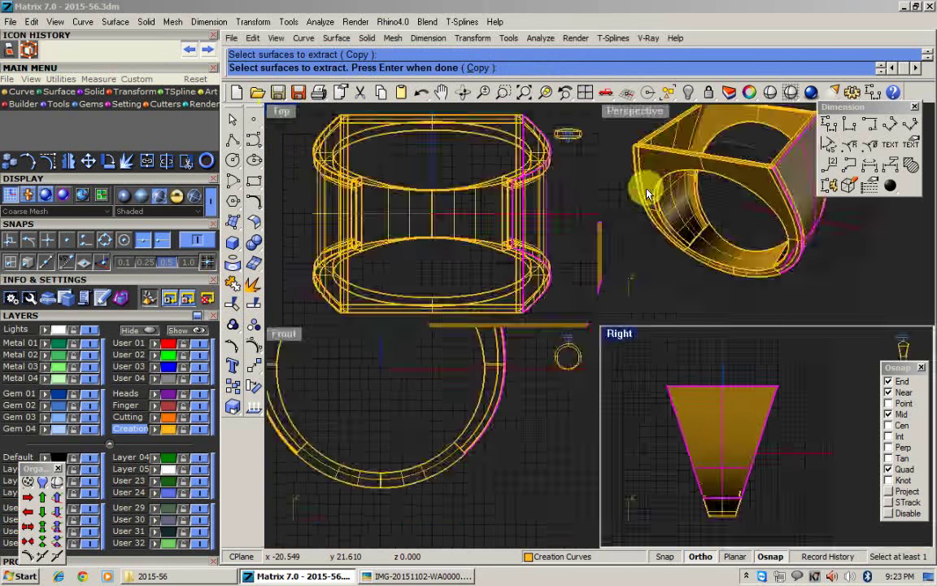
{"action": "right_click", "coordinate": [710, 214]}
{"action": "key", "text": "ctrl+z"}
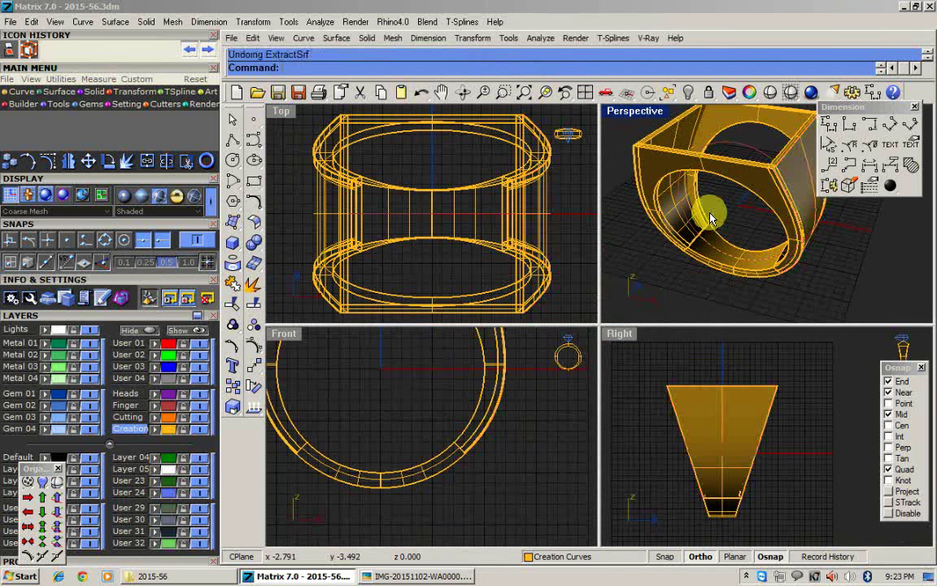
Save the file, hide all ring objects and paste the copied side surface in the Right view.
{"action": "scroll", "coordinate": [680, 248], "scroll_direction": "down", "scroll_amount": 5}
{"action": "key", "text": "ctrl+a"}
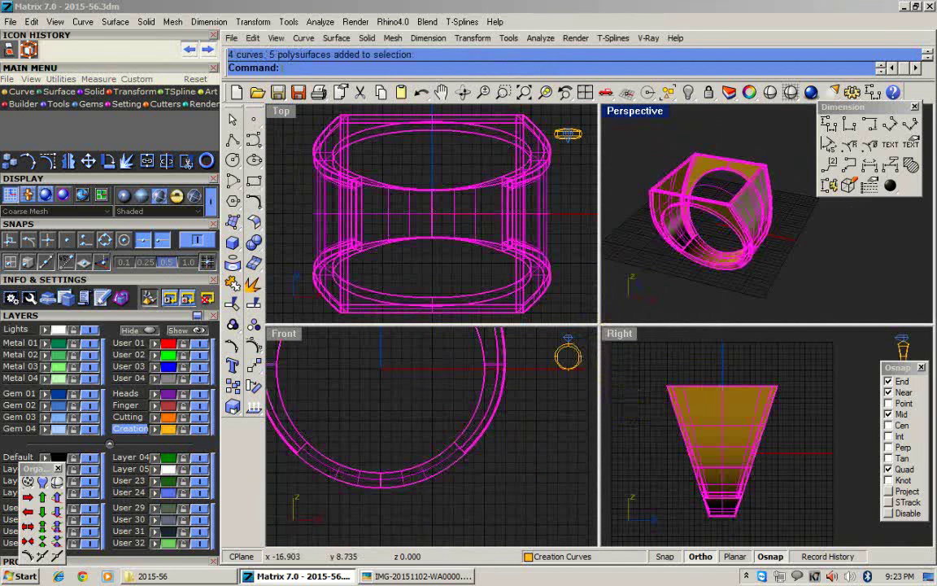
{"action": "key", "text": "ctrl+s"}
{"action": "double_click", "coordinate": [616, 338]}
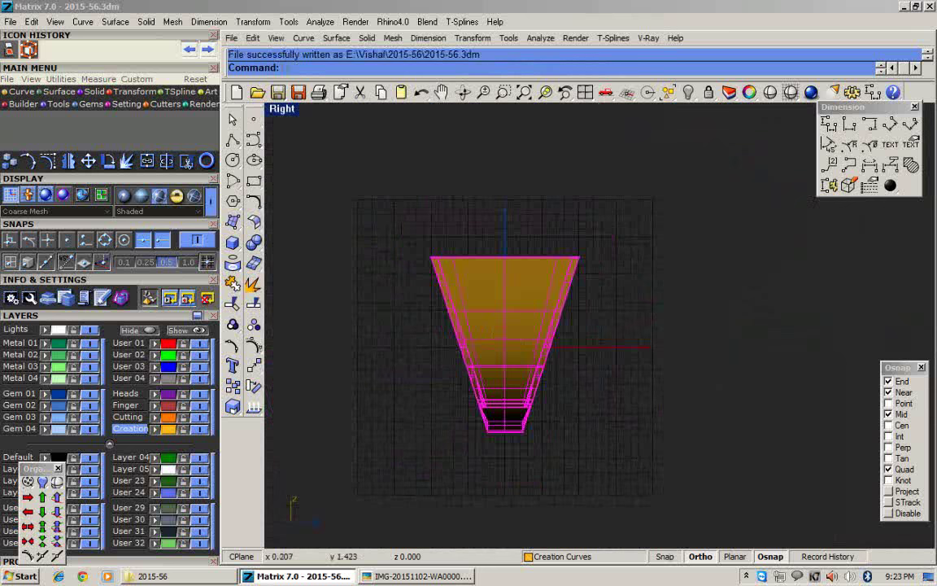
{"action": "key", "text": "ctrl+h"}
{"action": "key", "text": "ctrl+v"}
{"action": "scroll", "coordinate": [496, 330], "scroll_direction": "up", "scroll_amount": 2}
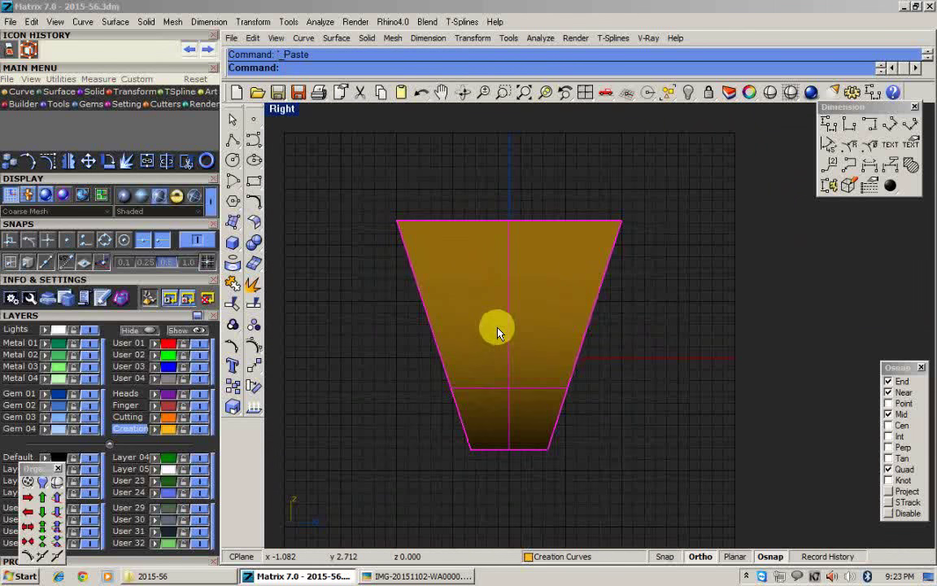
Duplicate the pasted surface's border and move the surface sideways off its outline in two 20 mm moves.
{"action": "scroll", "coordinate": [490, 328], "scroll_direction": "down", "scroll_amount": 12}
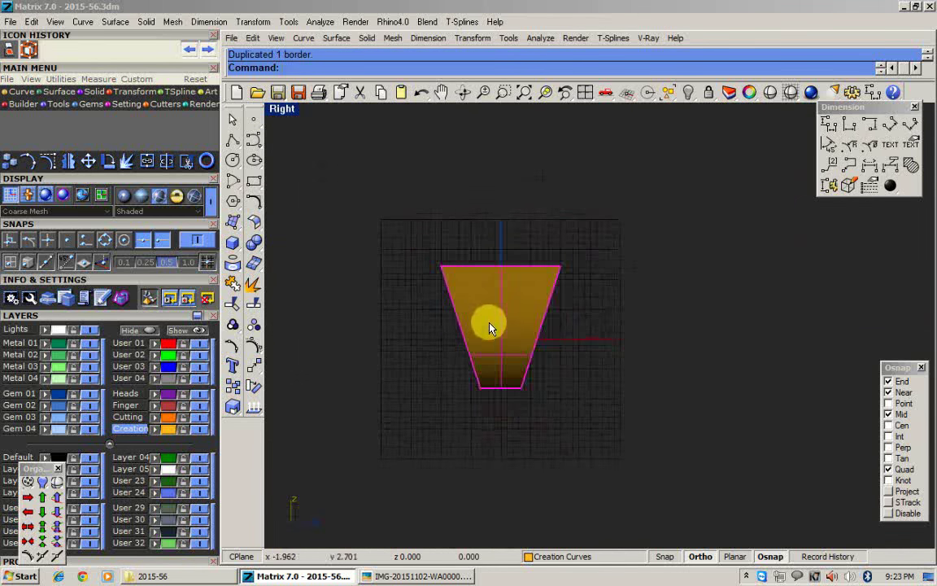
{"action": "type", "text": "m"}
{"action": "key", "text": "Return"}
{"action": "left_click", "coordinate": [446, 453]}
{"action": "type", "text": "20"}
{"action": "key", "text": "Return"}
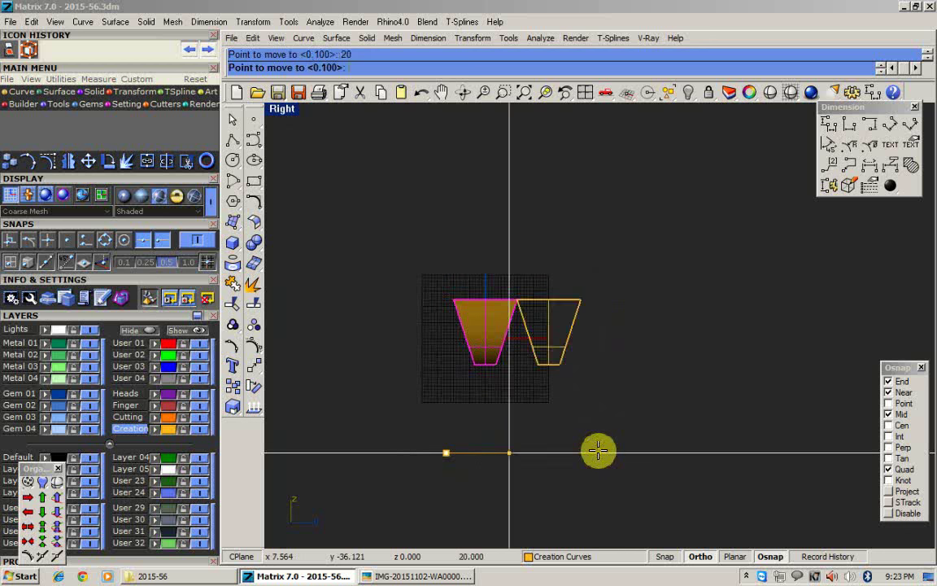
{"action": "left_click", "coordinate": [598, 452]}
{"action": "scroll", "coordinate": [508, 389], "scroll_direction": "up", "scroll_amount": 4}
{"action": "right_click", "coordinate": [504, 397]}
{"action": "left_click", "coordinate": [465, 406]}
{"action": "right_click", "coordinate": [568, 406]}
{"action": "left_click", "coordinate": [567, 406]}
Project the duplicated border curve to the Right view's construction plane, deleting the input curve.
{"action": "left_click", "coordinate": [504, 335]}
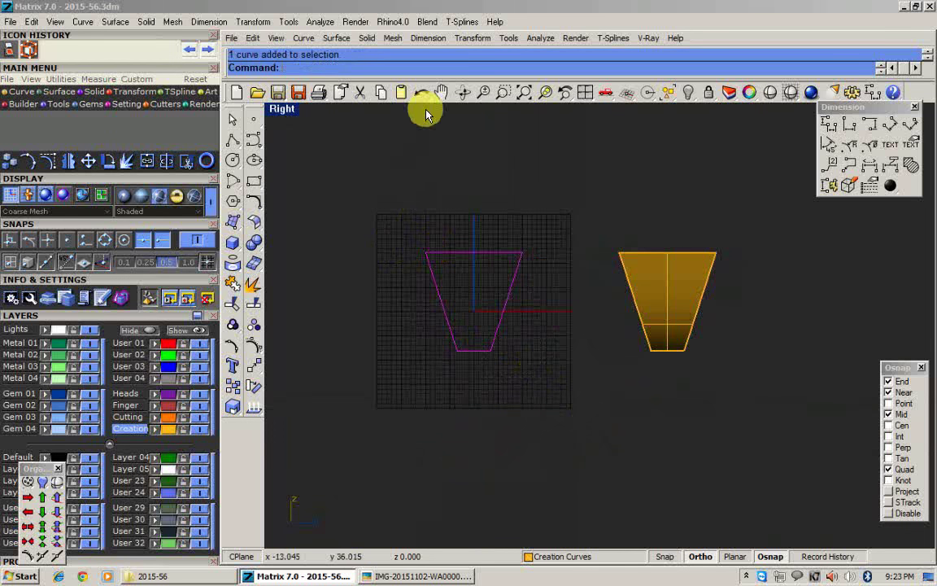
{"action": "left_click", "coordinate": [472, 39]}
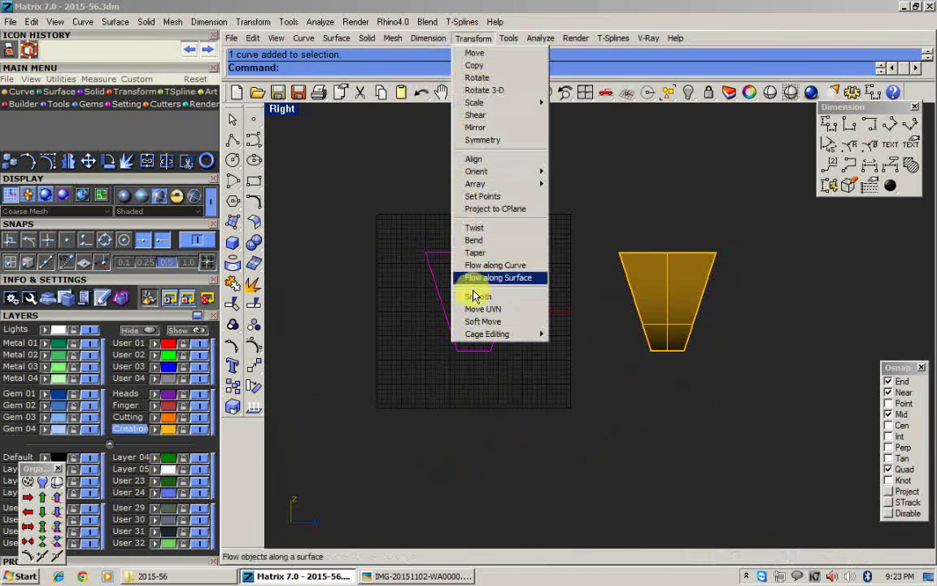
{"action": "left_click", "coordinate": [480, 208]}
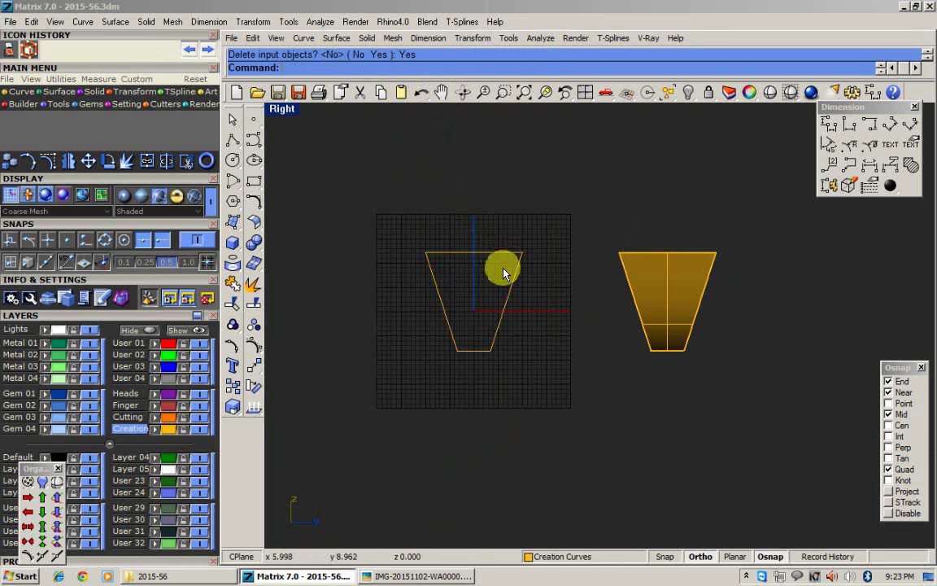
Recheck the ring photo and explode the projected trapezoid outline into separate edges.
{"action": "left_click", "coordinate": [511, 288]}
{"action": "scroll", "coordinate": [511, 290], "scroll_direction": "up", "scroll_amount": 4}
{"action": "left_click", "coordinate": [421, 578]}
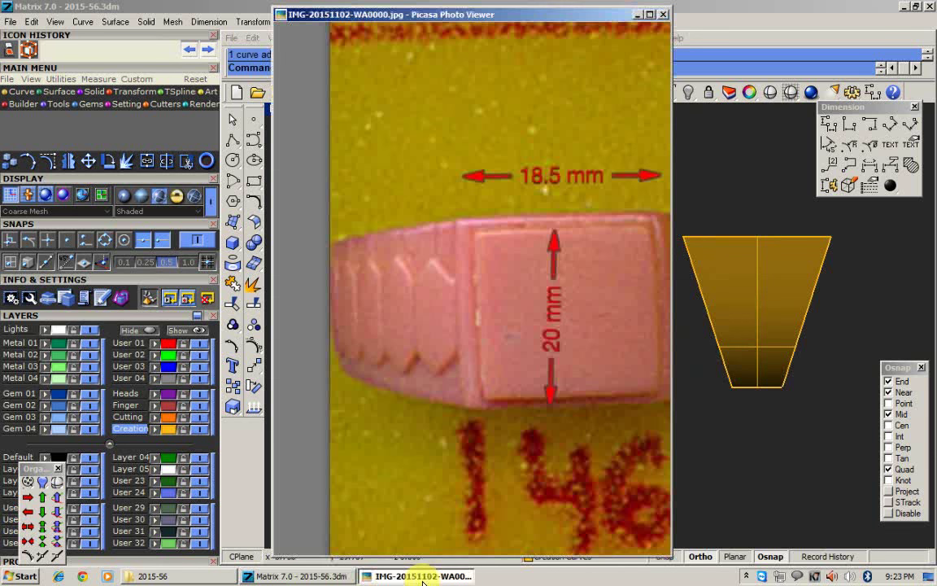
{"action": "left_click", "coordinate": [423, 576]}
{"action": "scroll", "coordinate": [463, 283], "scroll_direction": "up", "scroll_amount": 2}
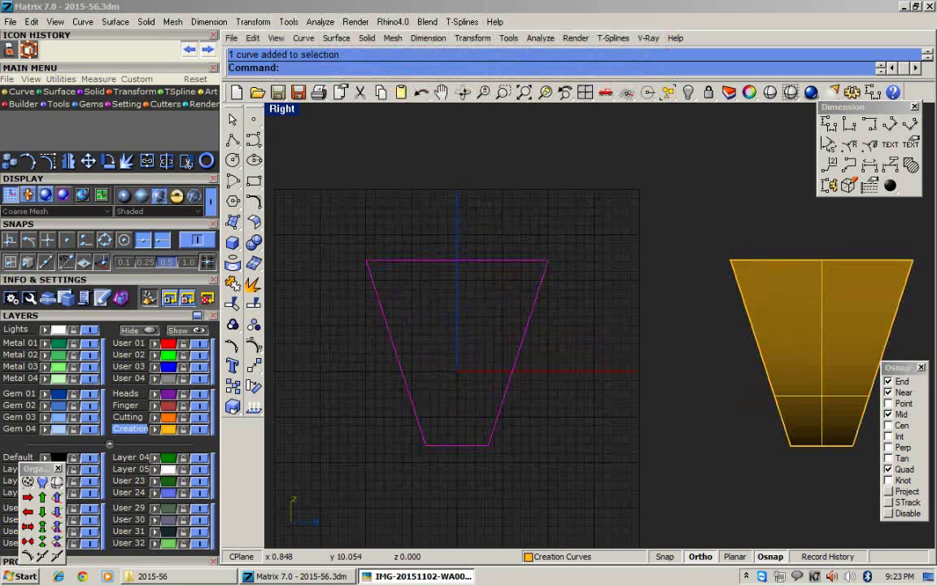
{"action": "left_click", "coordinate": [254, 285]}
Try offsetting the trapezoid's top edge inward by 1.2 mm.
{"action": "left_click", "coordinate": [423, 260]}
{"action": "right_click_drag", "start_coordinate": [423, 262], "coordinate": [443, 217]}
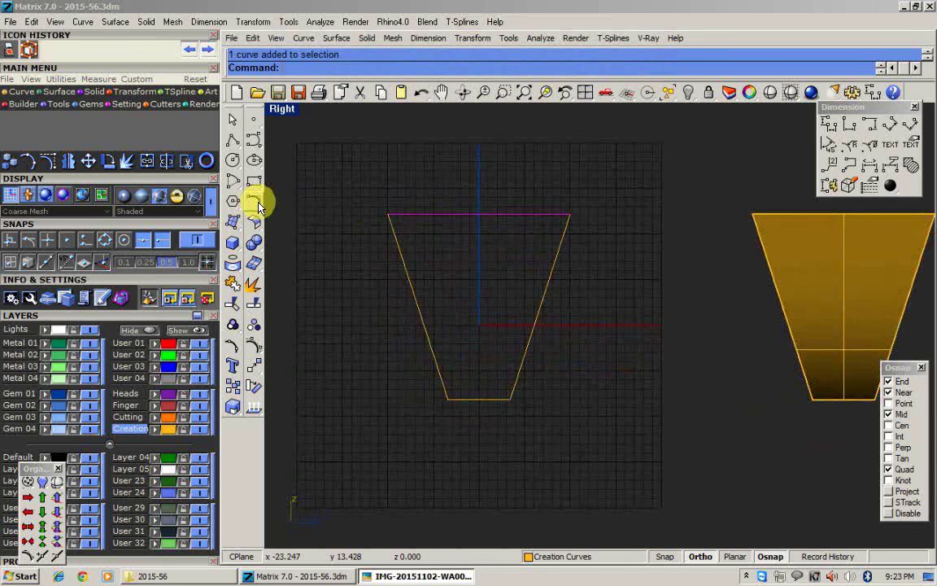
{"action": "left_click", "coordinate": [258, 205]}
{"action": "left_click", "coordinate": [396, 218]}
{"action": "scroll", "coordinate": [461, 262], "scroll_direction": "up", "scroll_amount": 6}
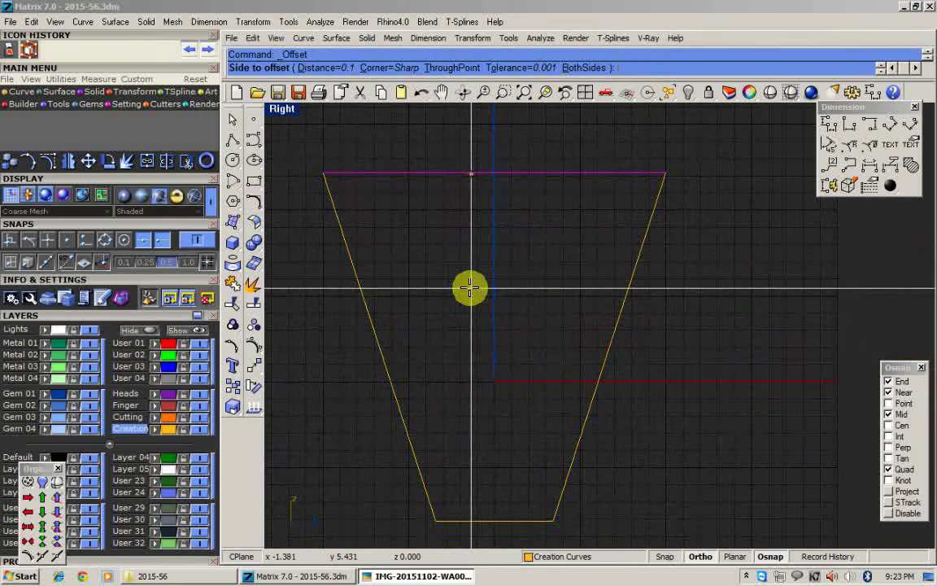
{"action": "type", "text": "1"}
{"action": "key", "text": "Return"}
{"action": "type", "text": "1.2"}
{"action": "key", "text": "Return"}
{"action": "left_click", "coordinate": [461, 293]}
Try offsetting the left slanted edge inward by 1.2 mm, and undo both 1.2 mm offsets.
{"action": "left_click", "coordinate": [382, 363]}
{"action": "right_click", "coordinate": [381, 362]}
{"action": "right_click_drag", "start_coordinate": [457, 339], "coordinate": [461, 307]}
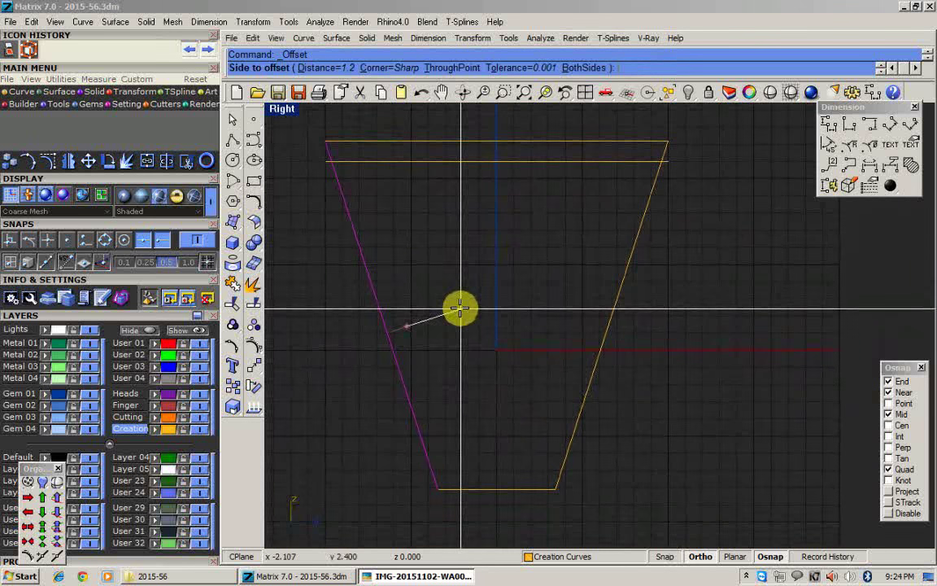
{"action": "key", "text": "Return"}
{"action": "left_click", "coordinate": [462, 309]}
{"action": "left_click", "coordinate": [608, 334]}
{"action": "key", "text": "ctrl+z"}
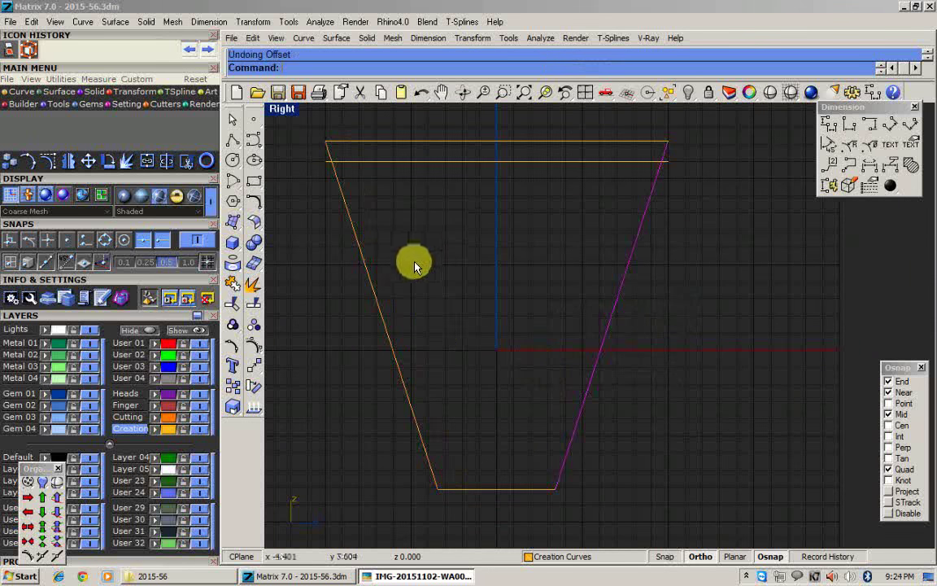
{"action": "key", "text": "ctrl+z"}
Offset the trapezoid's top edge and both slanted side edges inward by 1.5 mm.
{"action": "left_click", "coordinate": [459, 142]}
{"action": "right_click", "coordinate": [451, 233]}
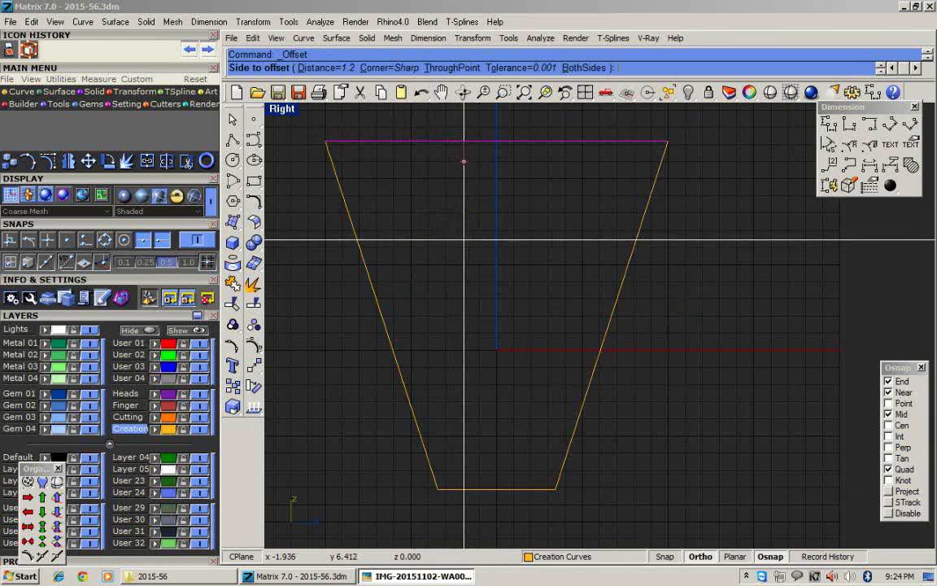
{"action": "type", "text": "1.5"}
{"action": "key", "text": "Return"}
{"action": "left_click", "coordinate": [465, 242]}
{"action": "left_click", "coordinate": [378, 302]}
{"action": "right_click", "coordinate": [432, 298]}
{"action": "left_click", "coordinate": [440, 300]}
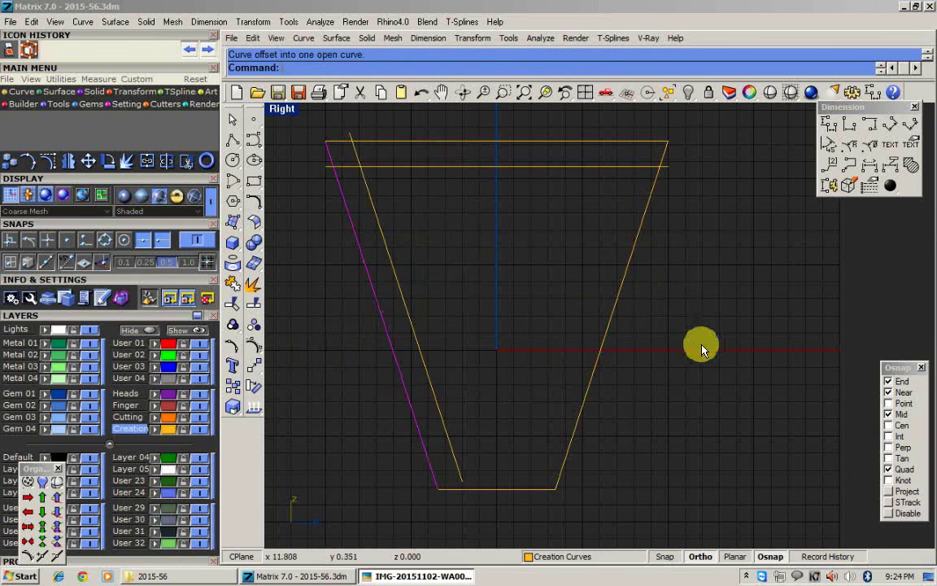
{"action": "left_click", "coordinate": [615, 307]}
{"action": "left_click", "coordinate": [528, 265]}
{"action": "scroll", "coordinate": [561, 271], "scroll_direction": "down", "scroll_amount": 2}
{"action": "scroll", "coordinate": [597, 261], "scroll_direction": "up", "scroll_amount": 2}
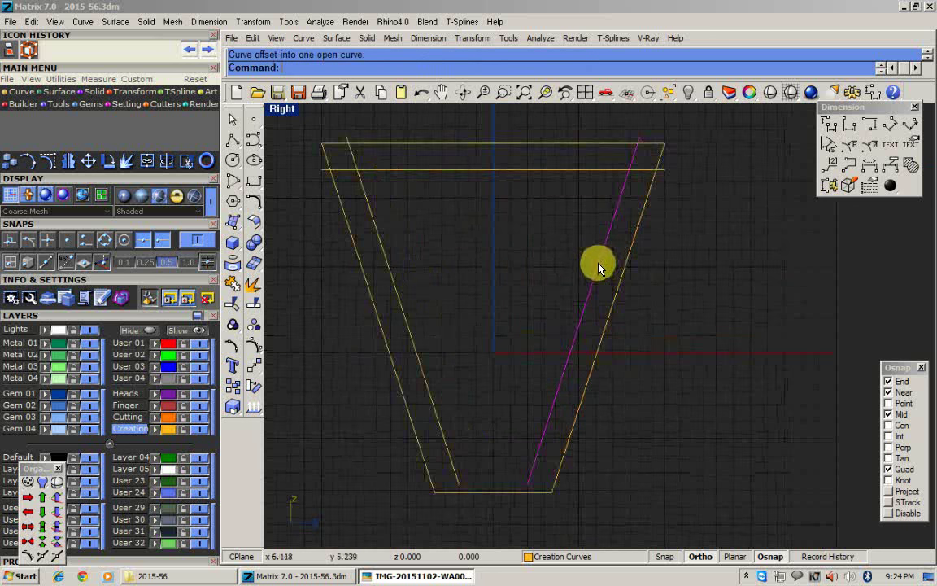
Offset the right slanted 1.5 mm offset line inward by 1 mm twice, adding two more parallel lines.
{"action": "left_click", "coordinate": [261, 204]}
{"action": "left_click", "coordinate": [394, 216]}
{"action": "scroll", "coordinate": [510, 260], "scroll_direction": "up", "scroll_amount": 4}
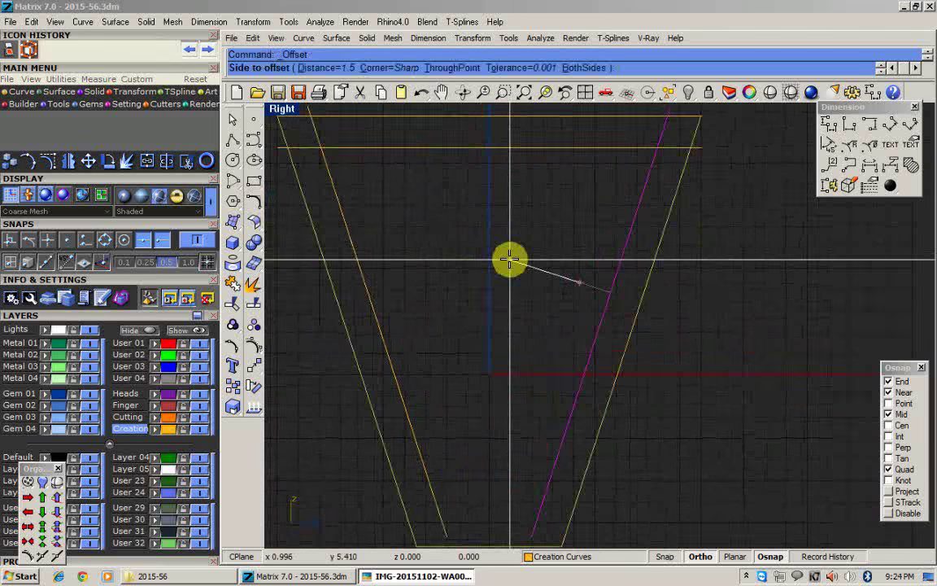
{"action": "type", "text": "1"}
{"action": "key", "text": "Return"}
{"action": "left_click", "coordinate": [514, 267]}
{"action": "left_click", "coordinate": [604, 293]}
{"action": "right_click", "coordinate": [598, 289]}
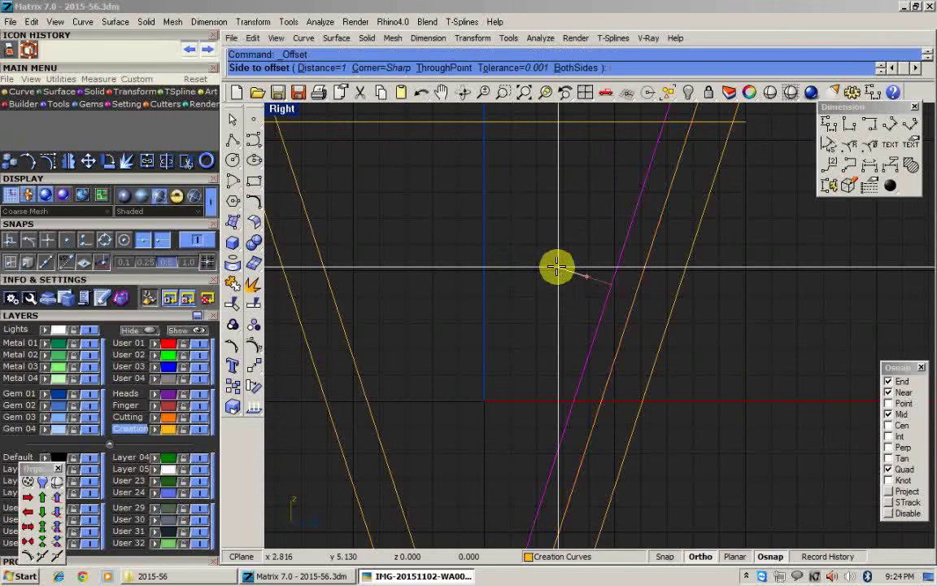
{"action": "left_click", "coordinate": [557, 266]}
Mirror the two new 1 mm offset lines across the vertical centreline through 0, and recheck the ring's reference photos.
{"action": "scroll", "coordinate": [511, 287], "scroll_direction": "down", "scroll_amount": 4}
{"action": "scroll", "coordinate": [586, 296], "scroll_direction": "up", "scroll_amount": 2}
{"action": "scroll", "coordinate": [533, 267], "scroll_direction": "down", "scroll_amount": 4}
{"action": "type", "text": "mirror"}
{"action": "key", "text": "Return"}
{"action": "left_click_drag", "start_coordinate": [529, 262], "coordinate": [524, 278]}
{"action": "key", "text": "Escape"}
{"action": "left_click", "coordinate": [426, 317]}
{"action": "right_click", "coordinate": [513, 283]}
{"action": "type", "text": "0"}
{"action": "key", "text": "Return"}
{"action": "left_click", "coordinate": [510, 245]}
{"action": "scroll", "coordinate": [575, 248], "scroll_direction": "up", "scroll_amount": 1}
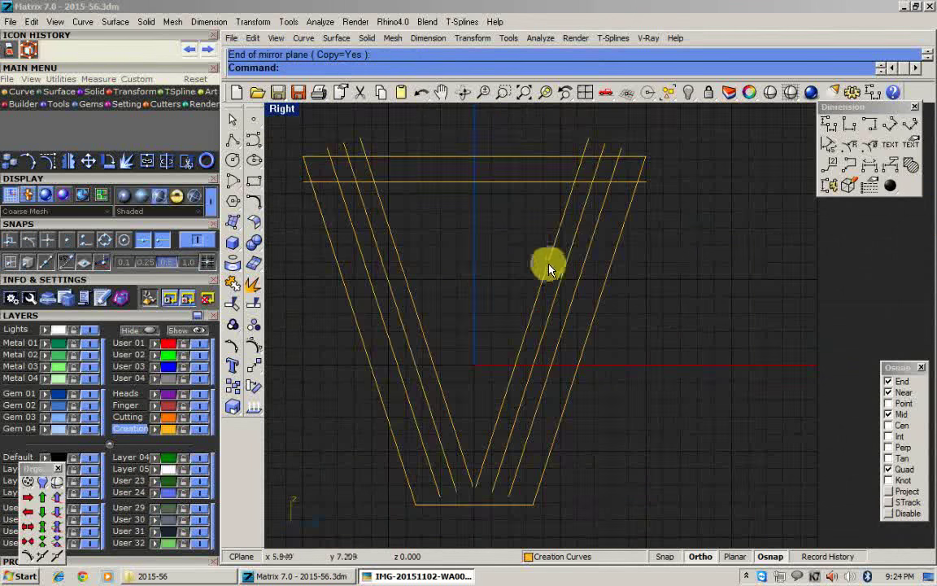
{"action": "left_click", "coordinate": [414, 576]}
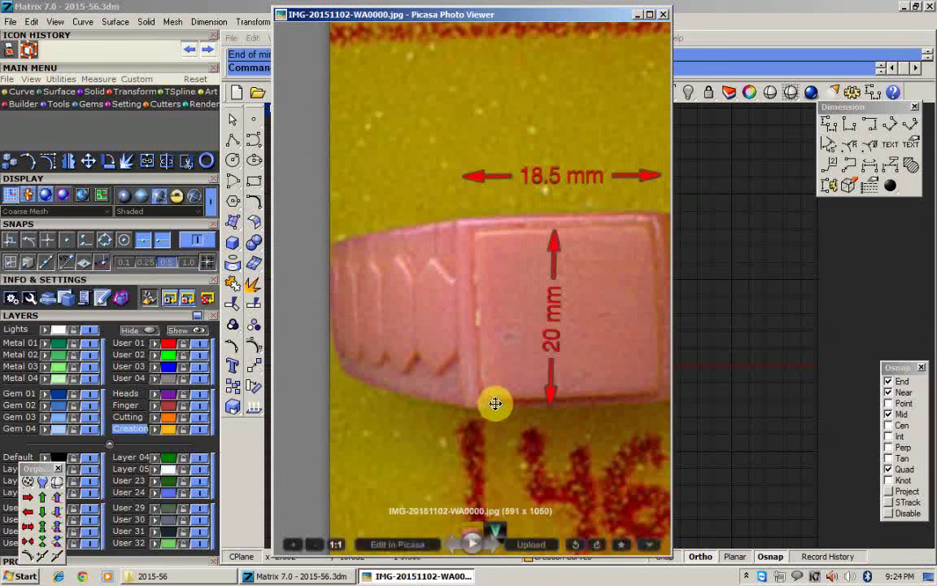
{"action": "key", "text": "Right"}
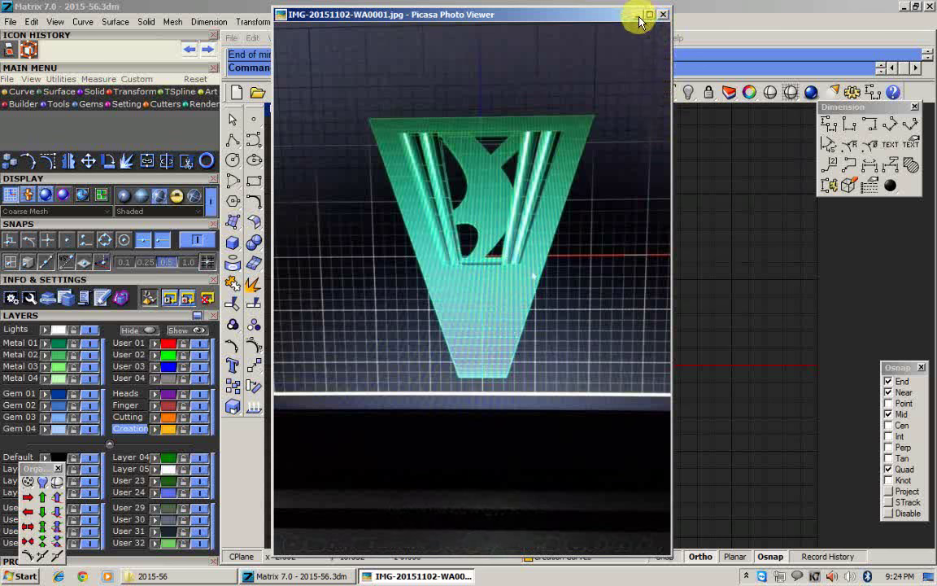
{"action": "left_click", "coordinate": [637, 15]}
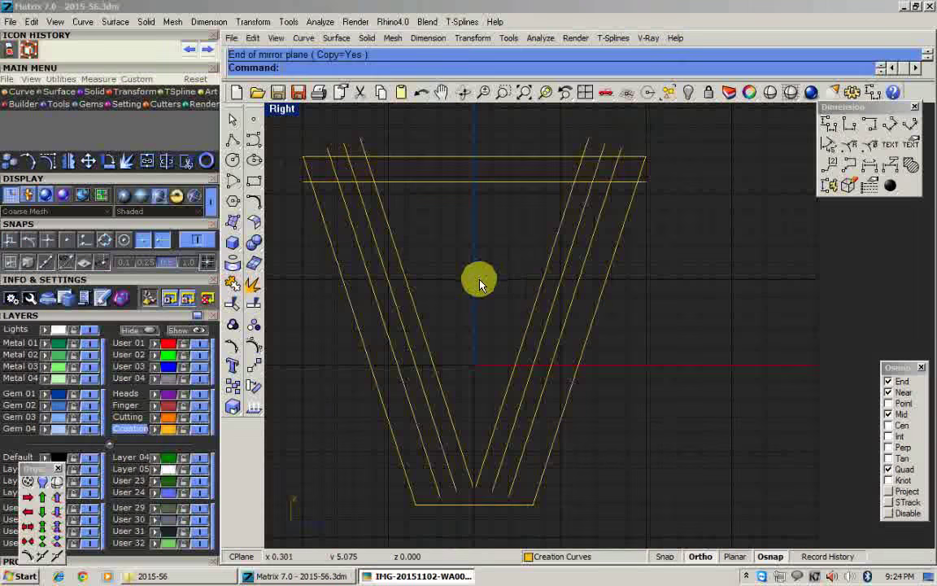
{"action": "left_click", "coordinate": [255, 187]}
{"action": "left_click", "coordinate": [295, 198]}
{"action": "type", "text": "0"}
{"action": "key", "text": "Return"}
{"action": "scroll", "coordinate": [476, 295], "scroll_direction": "up", "scroll_amount": 4}
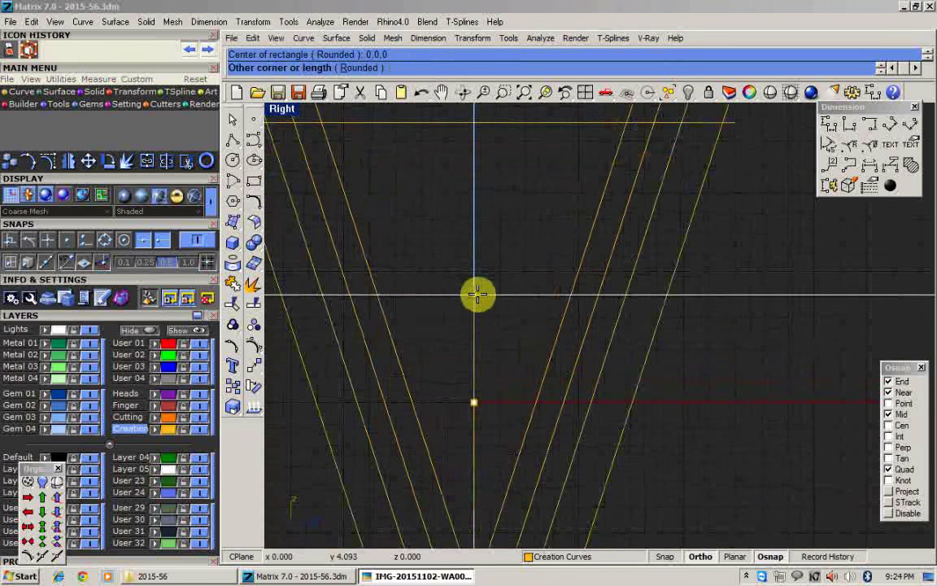
{"action": "scroll", "coordinate": [496, 330], "scroll_direction": "down", "scroll_amount": 4}
{"action": "key", "text": "Escape"}
Draw a rectangle about 5.7 by 3 mm centred on the origin and move it straight up to just below the top offset line.
{"action": "right_click", "coordinate": [481, 274]}
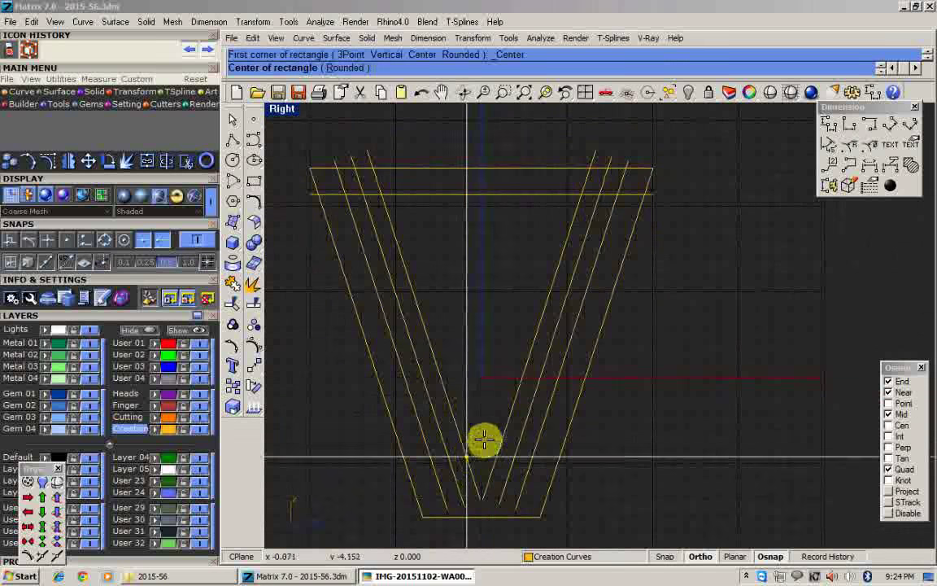
{"action": "key", "text": "F5"}
{"action": "scroll", "coordinate": [478, 311], "scroll_direction": "up", "scroll_amount": 2}
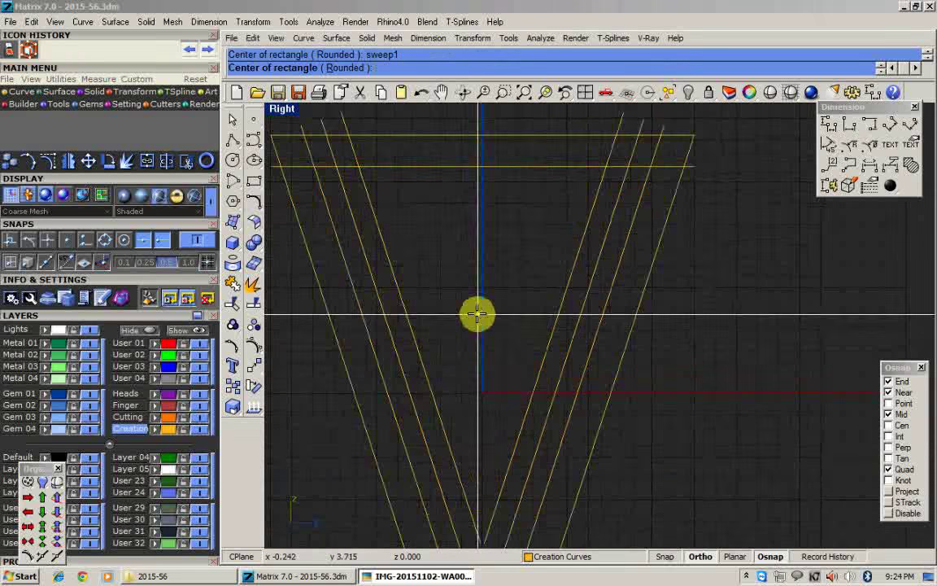
{"action": "key", "text": "F4"}
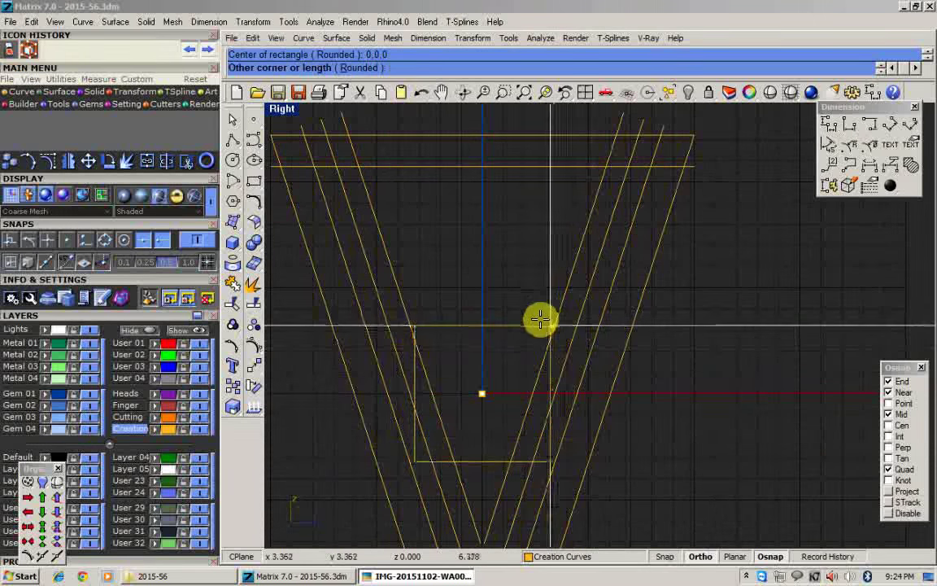
{"action": "left_click", "coordinate": [543, 362]}
{"action": "left_click_drag", "start_coordinate": [497, 363], "coordinate": [498, 213]}
Recheck the ring photo and draw a diagonal line about 2.1 mm long from the midpoint of the rectangle's left edge to its top edge.
{"action": "left_click", "coordinate": [419, 578]}
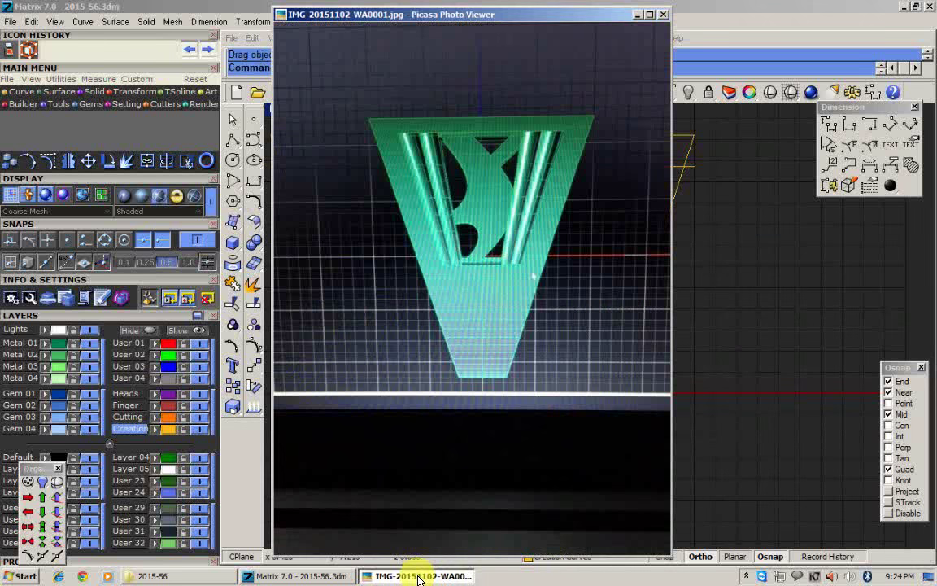
{"action": "key", "text": "Left"}
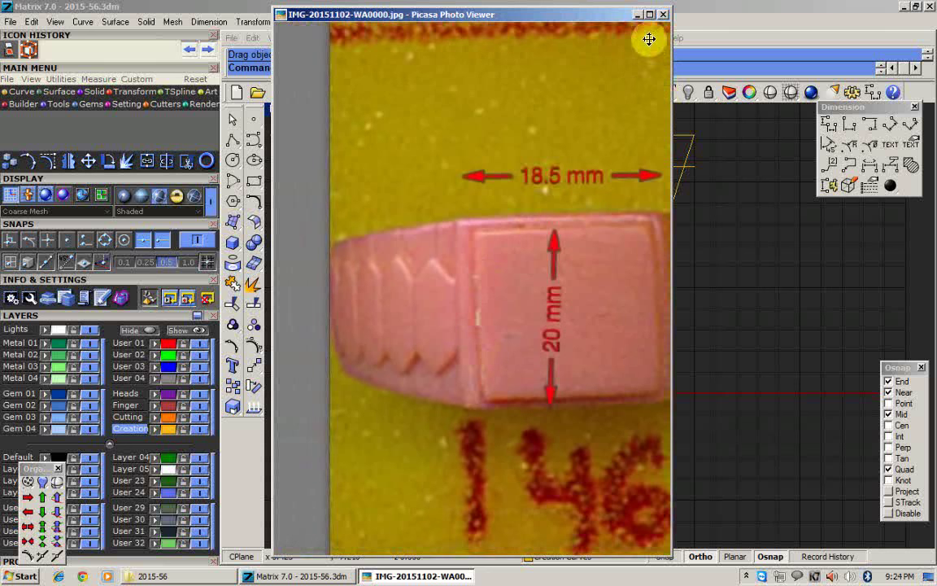
{"action": "left_click", "coordinate": [638, 16]}
{"action": "left_click", "coordinate": [233, 140]}
{"action": "scroll", "coordinate": [381, 229], "scroll_direction": "up", "scroll_amount": 4}
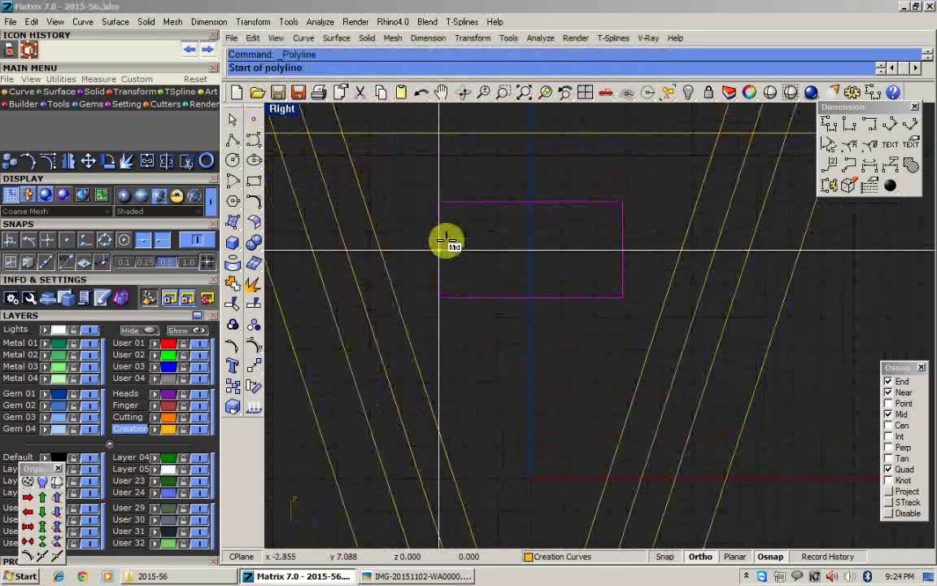
{"action": "left_click", "coordinate": [439, 250]}
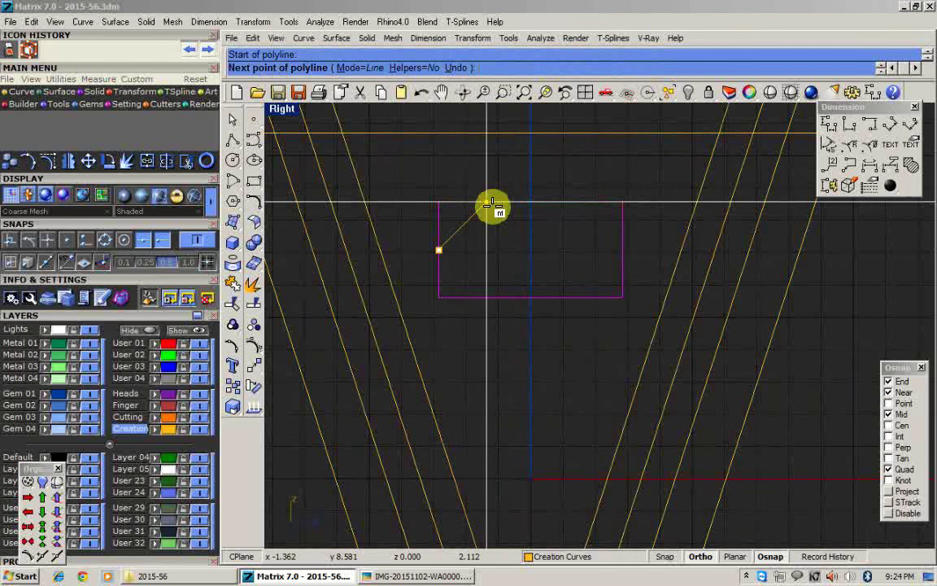
{"action": "left_click", "coordinate": [487, 202]}
{"action": "right_click", "coordinate": [475, 235]}
Mirror the diagonal line about the rectangle's horizontal midline, and mirror both diagonals across the vertical centreline to cut all four corners.
{"action": "left_click", "coordinate": [463, 226]}
{"action": "type", "text": "mirror"}
{"action": "key", "text": "Return"}
{"action": "left_click", "coordinate": [439, 250]}
{"action": "left_click", "coordinate": [521, 256]}
{"action": "right_click", "coordinate": [457, 273]}
{"action": "left_click", "coordinate": [532, 201]}
{"action": "left_click", "coordinate": [533, 169]}
Trim the rectangle's four corners outside the diagonal lines to leave an elongated hexagon.
{"action": "scroll", "coordinate": [476, 218], "scroll_direction": "down", "scroll_amount": 4}
{"action": "left_click_drag", "start_coordinate": [440, 187], "coordinate": [580, 296]}
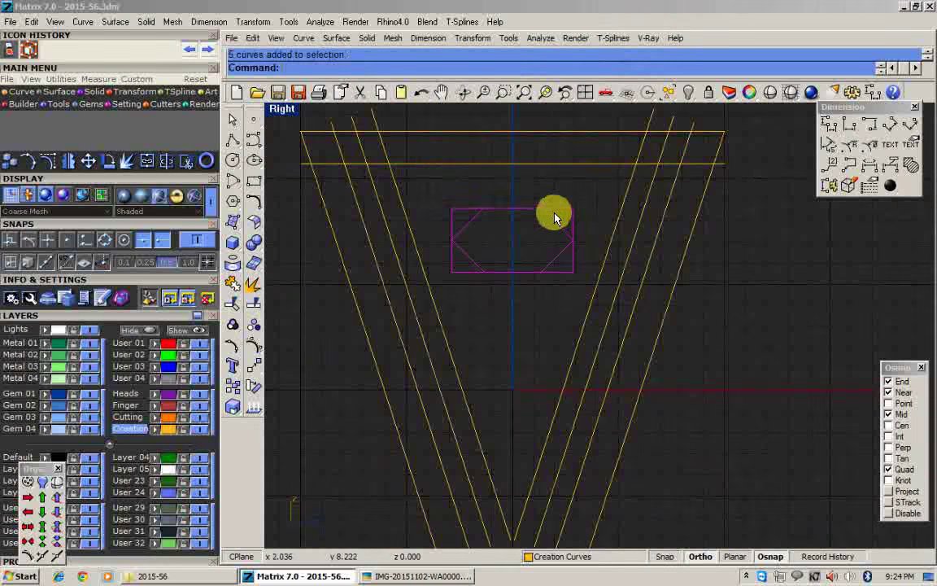
{"action": "key", "text": "ctrl+t"}
{"action": "left_click", "coordinate": [557, 209]}
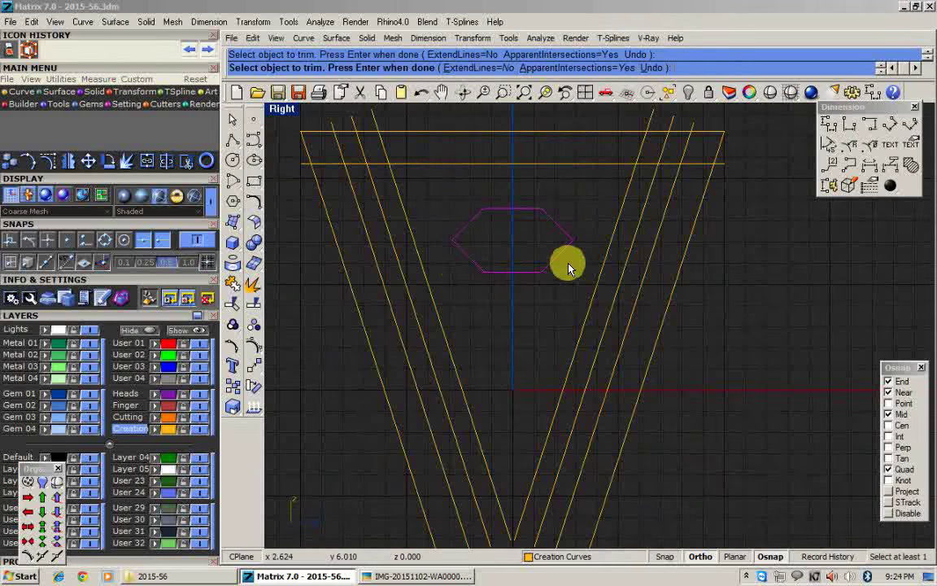
Finish trimming and join the hexagon's segments into one closed curve.
{"action": "key", "text": "Return"}
{"action": "type", "text": "join"}
{"action": "key", "text": "Return"}
{"action": "scroll", "coordinate": [544, 211], "scroll_direction": "up", "scroll_amount": 4}
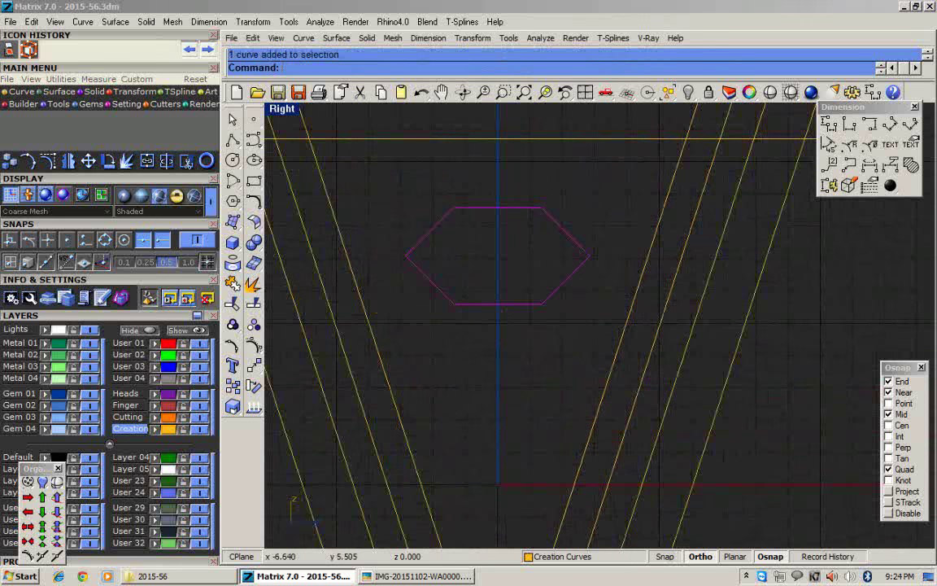
Widen the hexagon's top and bottom edges by scaling their corner points in 1D from the top midpoint by about 1.32.
{"action": "left_click", "coordinate": [257, 349]}
{"action": "left_click_drag", "start_coordinate": [445, 174], "coordinate": [554, 385]}
{"action": "type", "text": "scale1d"}
{"action": "key", "text": "Return"}
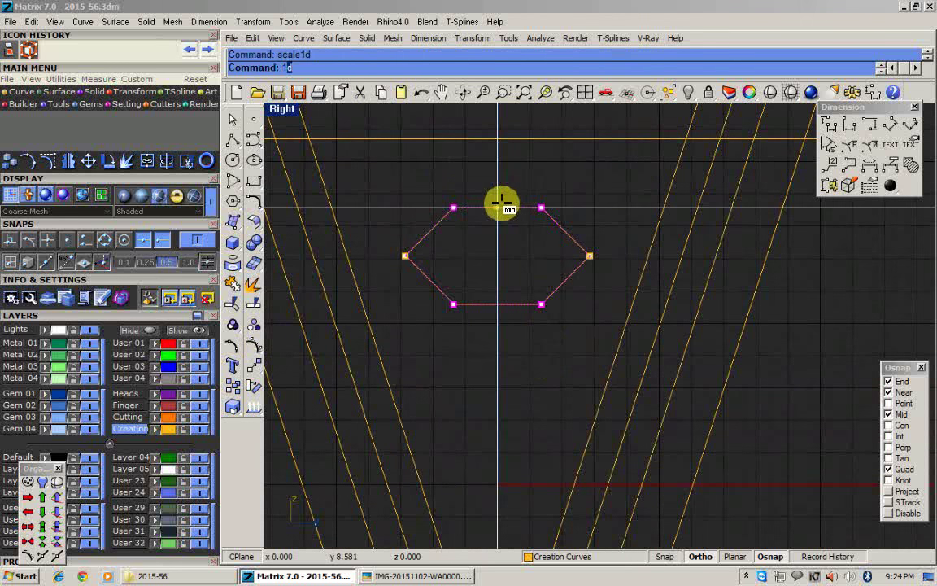
{"action": "left_click", "coordinate": [498, 205]}
{"action": "left_click", "coordinate": [590, 203]}
{"action": "left_click", "coordinate": [620, 206]}
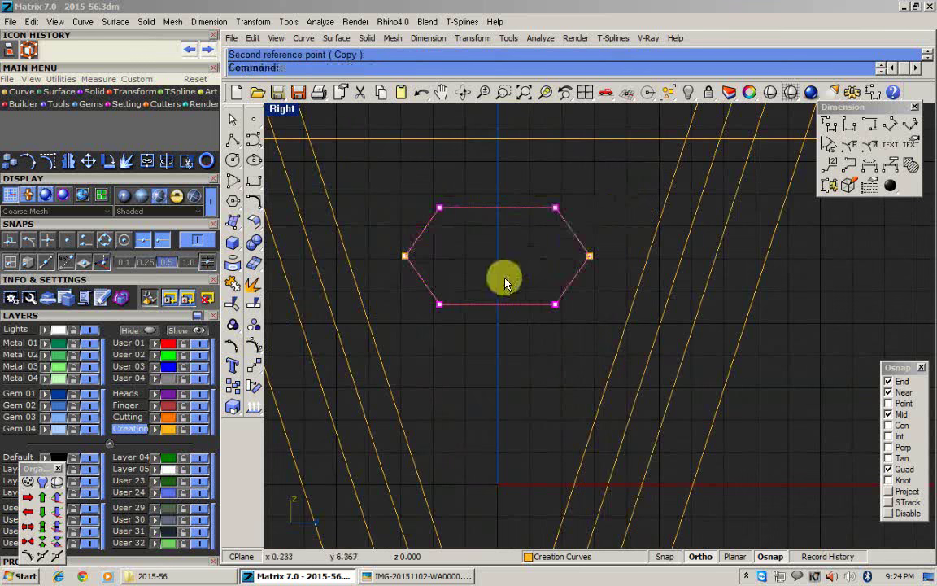
Check the ring reference photo and widen the whole hexagon in 1D about its centre by a factor of about 1.704.
{"action": "left_click", "coordinate": [427, 580]}
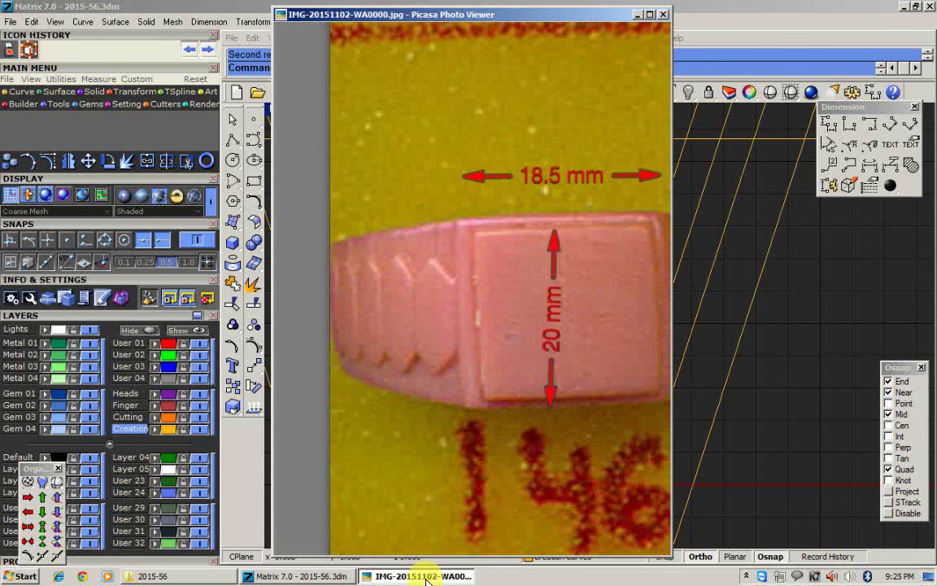
{"action": "left_click", "coordinate": [427, 580]}
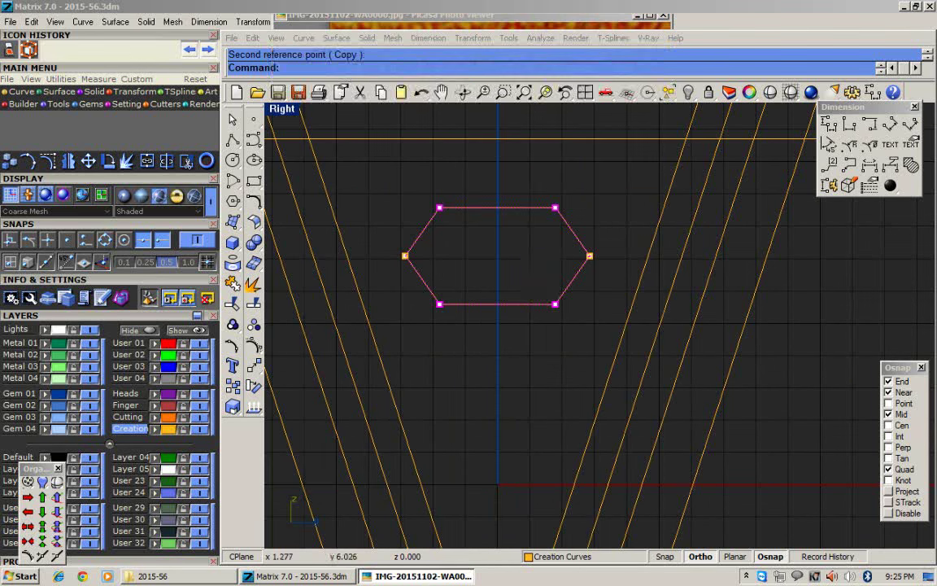
{"action": "right_click", "coordinate": [500, 219]}
{"action": "left_click", "coordinate": [496, 215]}
{"action": "left_click", "coordinate": [576, 215]}
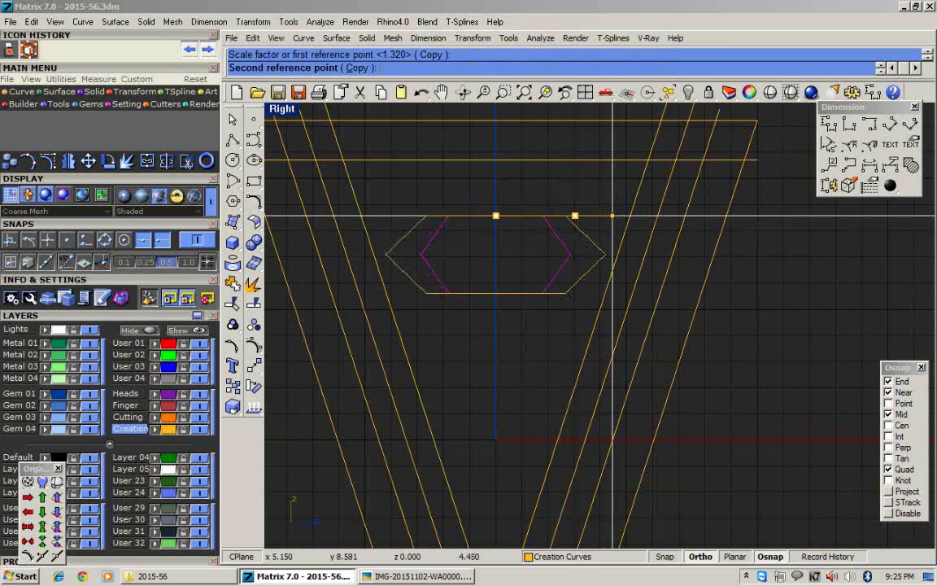
{"action": "left_click", "coordinate": [630, 215]}
Move the hexagon up so its top edge sits along the lower of the two horizontal guide lines.
{"action": "left_click_drag", "start_coordinate": [499, 216], "coordinate": [507, 165]}
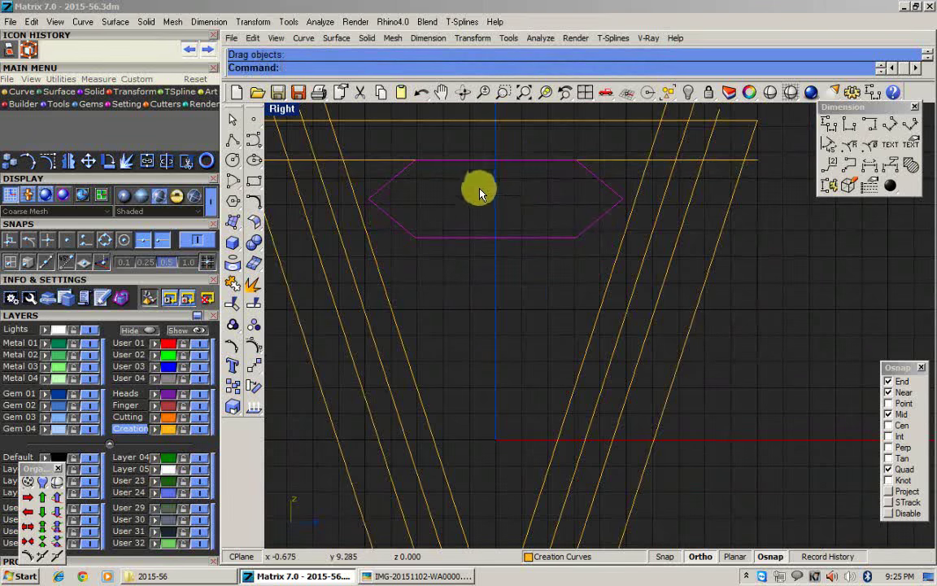
{"action": "scroll", "coordinate": [484, 236], "scroll_direction": "up", "scroll_amount": 2}
{"action": "type", "text": "m"}
{"action": "key", "text": "Return"}
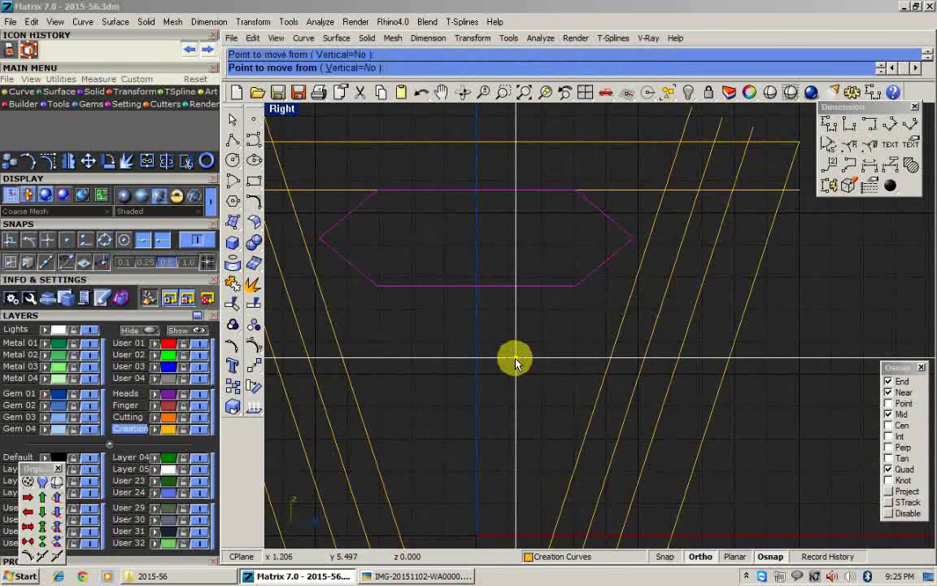
{"action": "left_click", "coordinate": [515, 358]}
{"action": "left_click", "coordinate": [515, 355]}
{"action": "scroll", "coordinate": [472, 256], "scroll_direction": "down", "scroll_amount": 2}
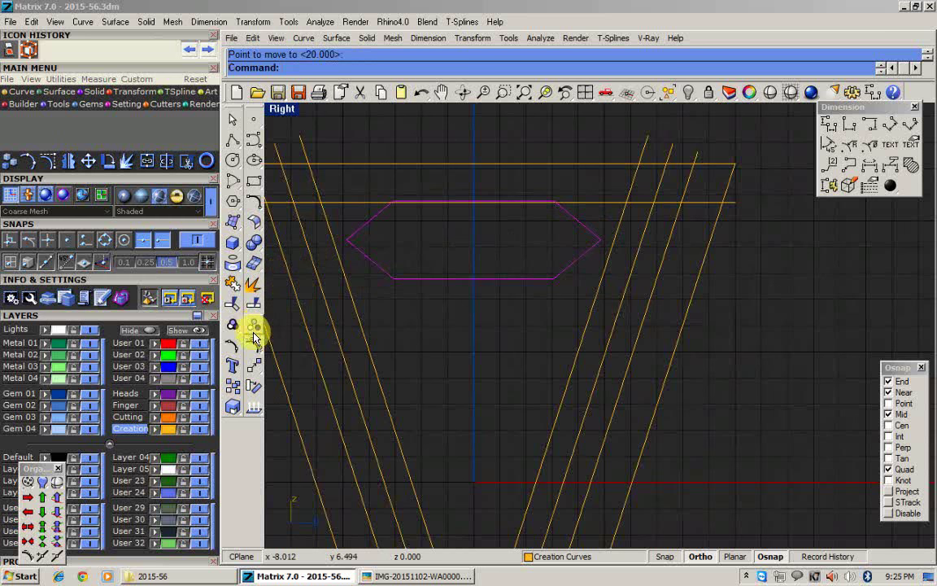
{"action": "left_click", "coordinate": [399, 577]}
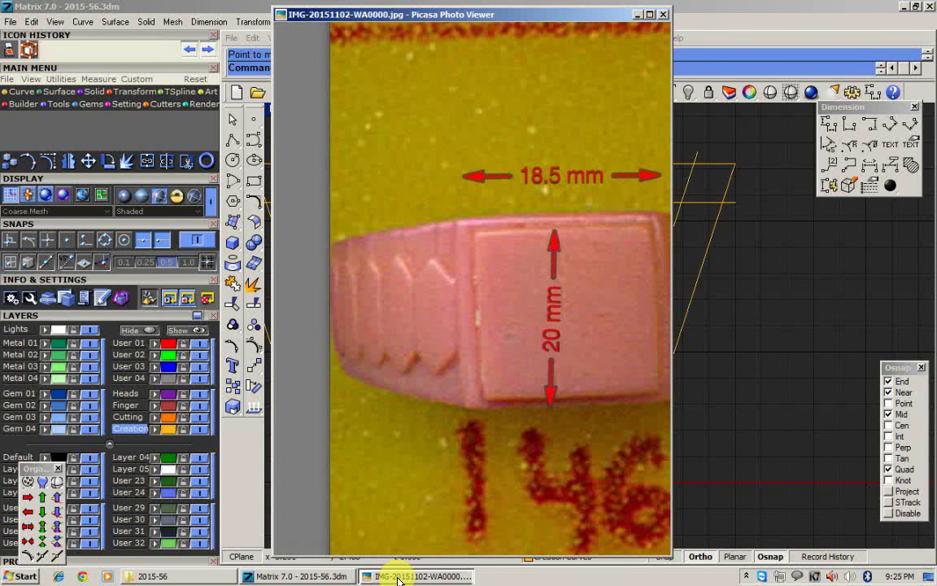
{"action": "left_click", "coordinate": [399, 577]}
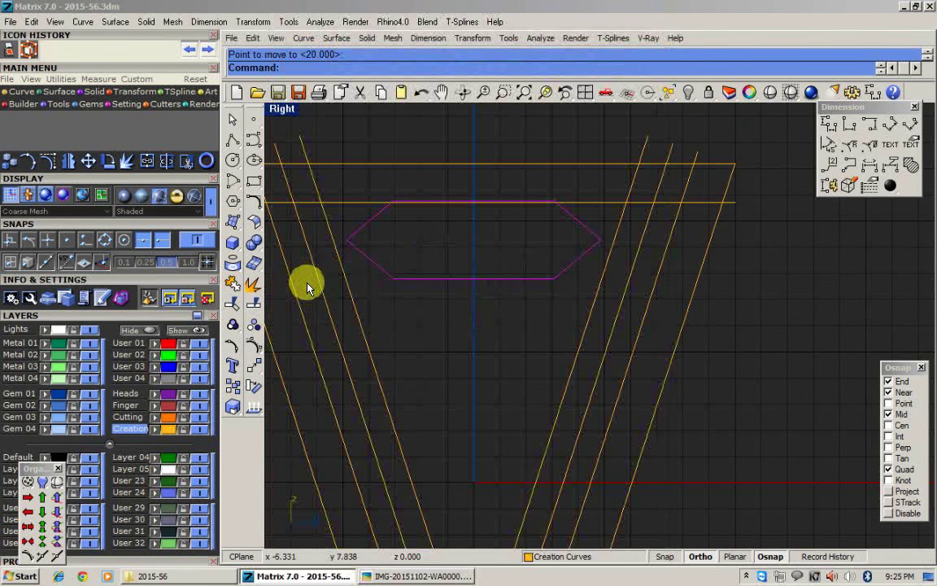
{"action": "key", "text": "F4"}
{"action": "left_click", "coordinate": [475, 201]}
{"action": "left_click", "coordinate": [776, 201]}
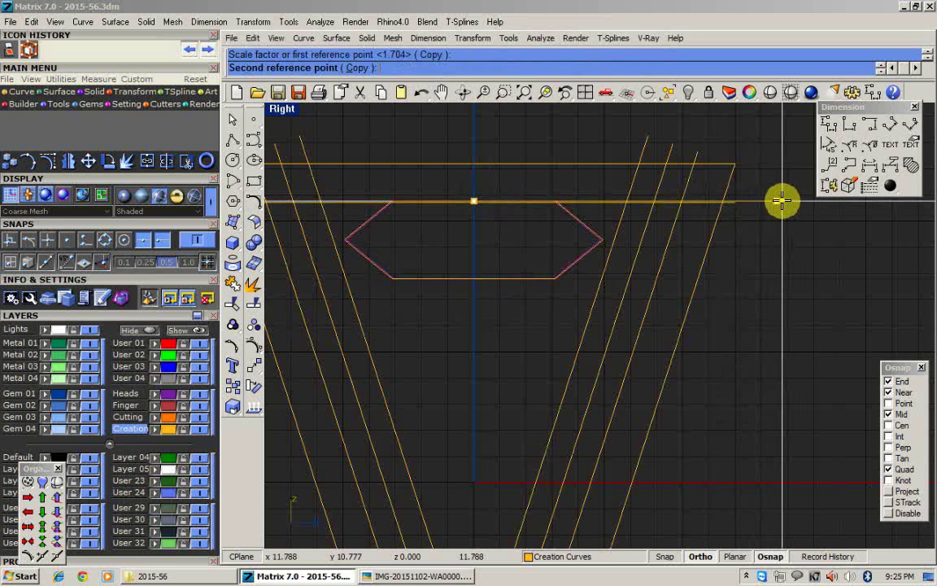
{"action": "key", "text": "Escape"}
{"action": "scroll", "coordinate": [400, 257], "scroll_direction": "down", "scroll_amount": 2}
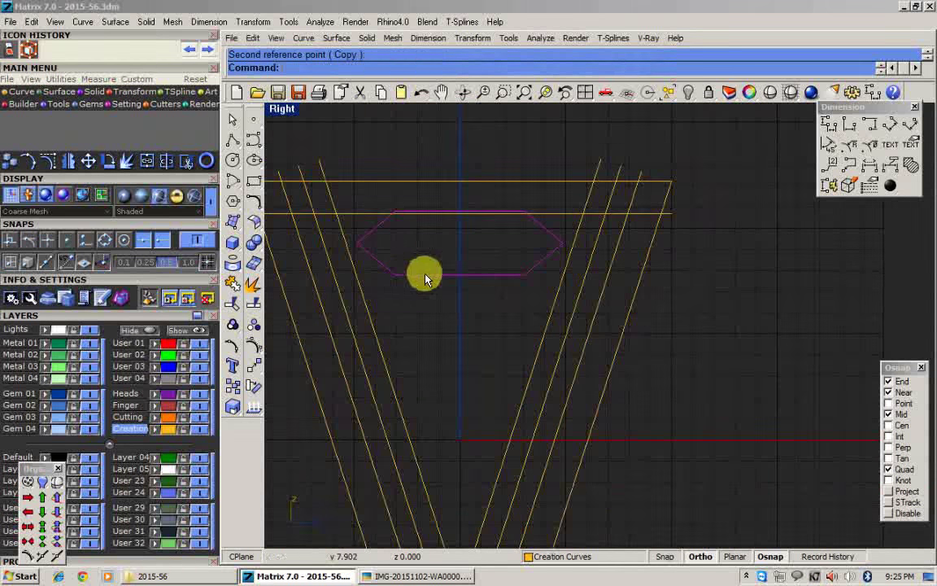
Stretch the hexagon's height slightly with a 1D scale from its top midpoint, by a factor of about 1.055.
{"action": "left_click", "coordinate": [461, 211]}
{"action": "left_click", "coordinate": [459, 273]}
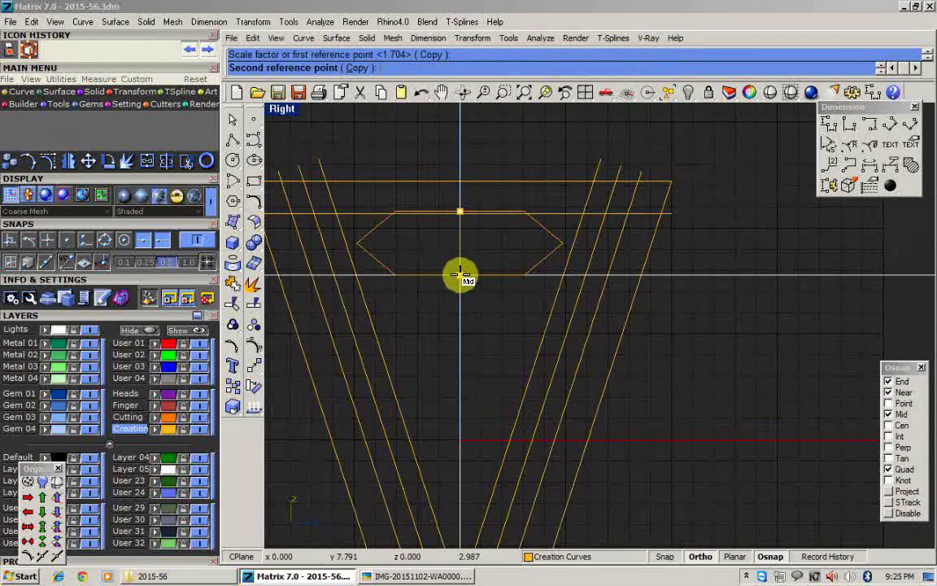
{"action": "left_click", "coordinate": [458, 276]}
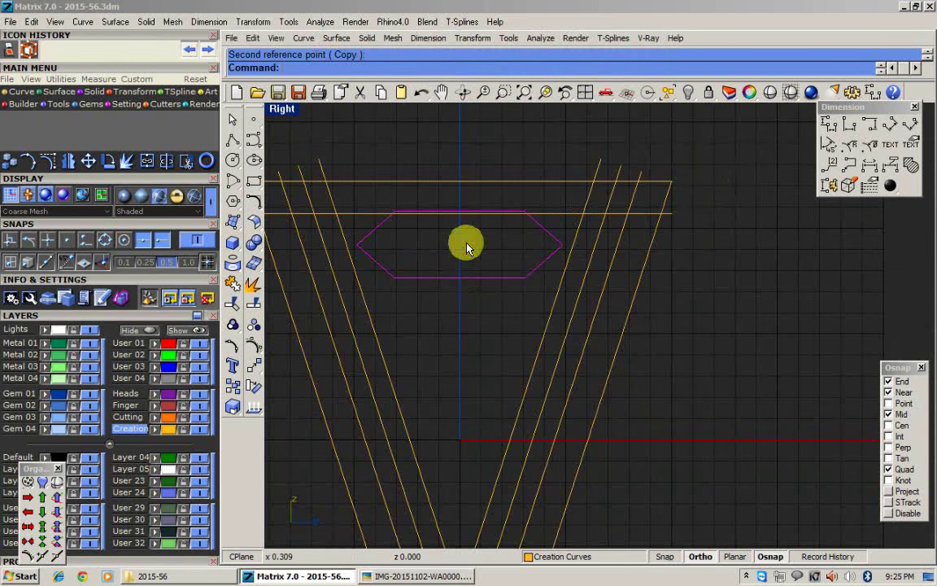
Copy the hexagon directly below itself, from its top edge midpoint to its bottom edge midpoint.
{"action": "type", "text": "copy"}
{"action": "key", "text": "Return"}
{"action": "left_click", "coordinate": [460, 212]}
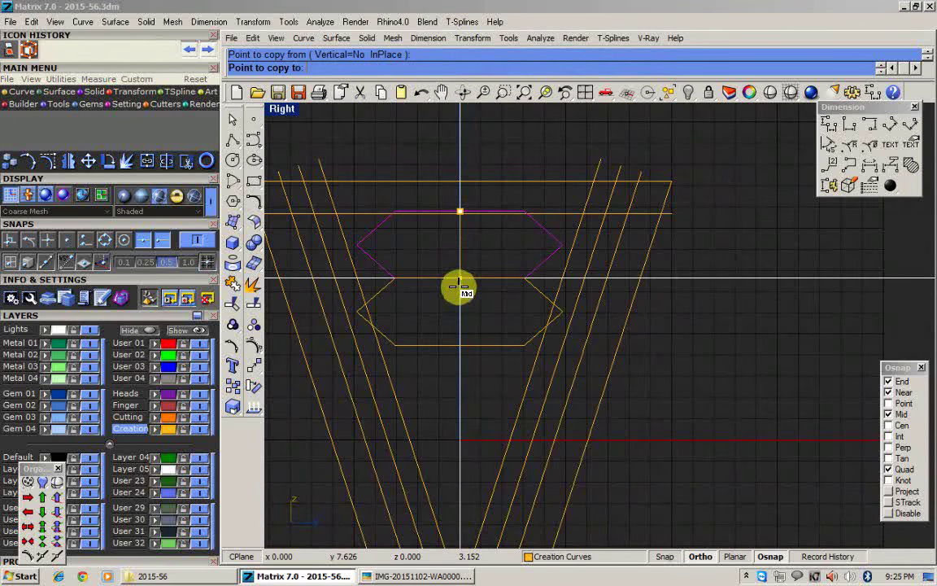
{"action": "left_click", "coordinate": [459, 286]}
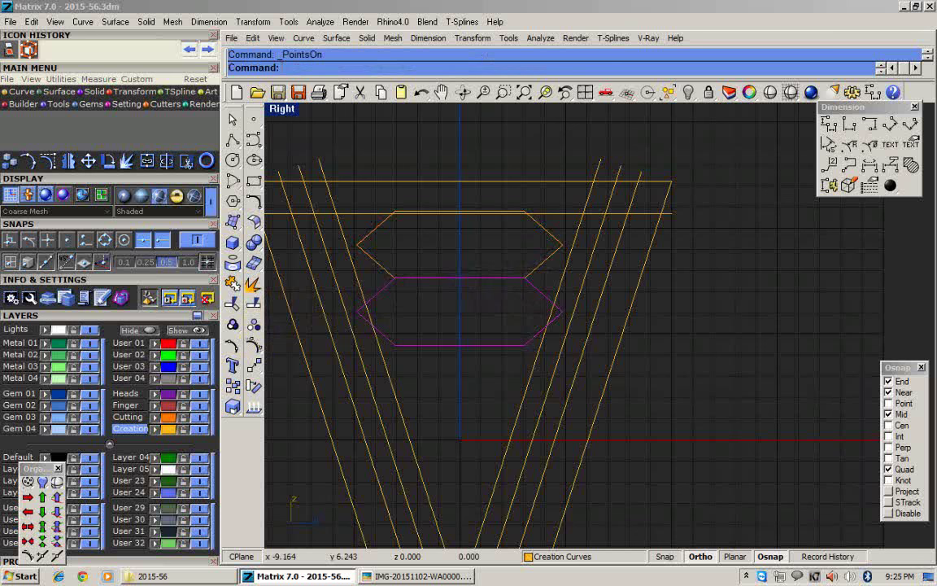
Pull the second hexagon's two side points inward with a 1D scale of about 0.891 from its top midpoint.
{"action": "scroll", "coordinate": [351, 302], "scroll_direction": "up", "scroll_amount": 1}
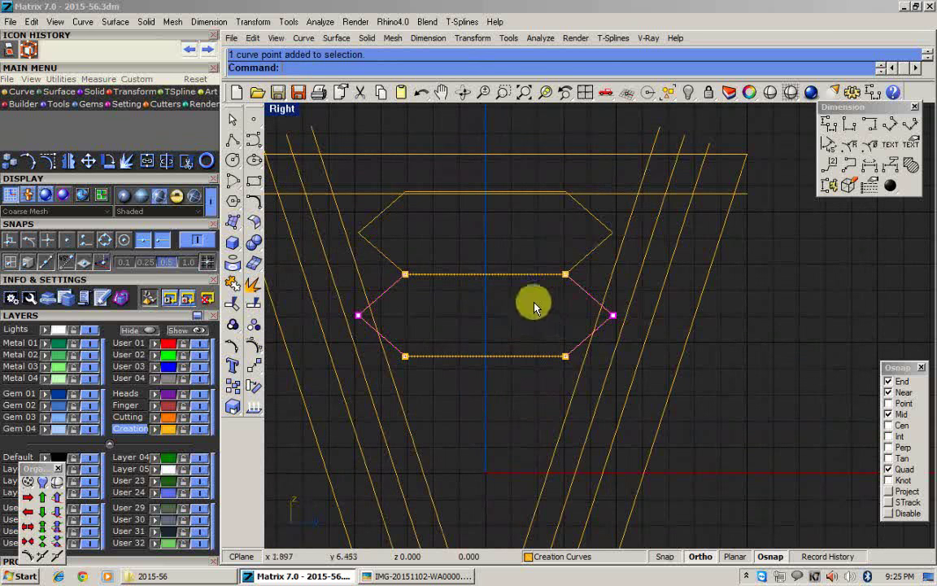
{"action": "type", "text": "scale1d"}
{"action": "key", "text": "Return"}
{"action": "left_click", "coordinate": [486, 274]}
{"action": "left_click", "coordinate": [761, 274]}
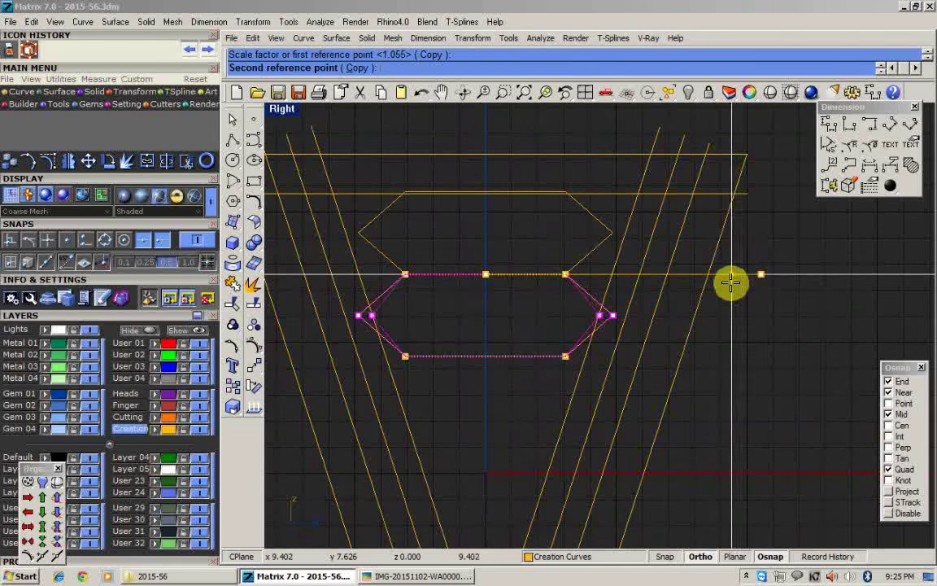
{"action": "left_click", "coordinate": [731, 282]}
{"action": "scroll", "coordinate": [489, 273], "scroll_direction": "down", "scroll_amount": 4}
{"action": "key", "text": "Escape"}
{"action": "key", "text": "Escape"}
Copy the second hexagon directly below itself, from its top edge midpoint to its bottom edge midpoint.
{"action": "left_click", "coordinate": [422, 285]}
{"action": "right_click_drag", "start_coordinate": [483, 289], "coordinate": [464, 262]}
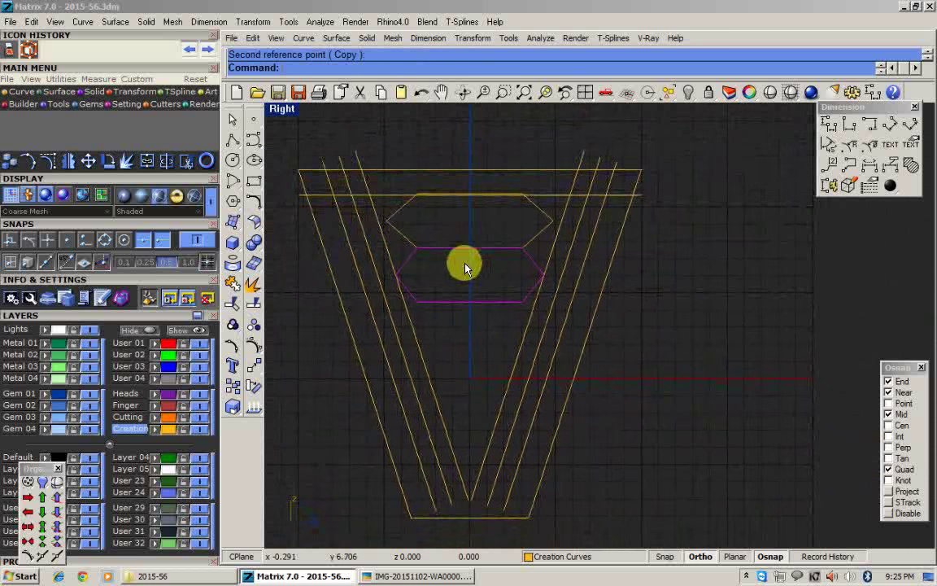
{"action": "type", "text": "c"}
{"action": "key", "text": "Return"}
{"action": "left_click", "coordinate": [470, 248]}
{"action": "left_click", "coordinate": [469, 302]}
{"action": "key", "text": "Return"}
{"action": "right_click_drag", "start_coordinate": [435, 318], "coordinate": [413, 283]}
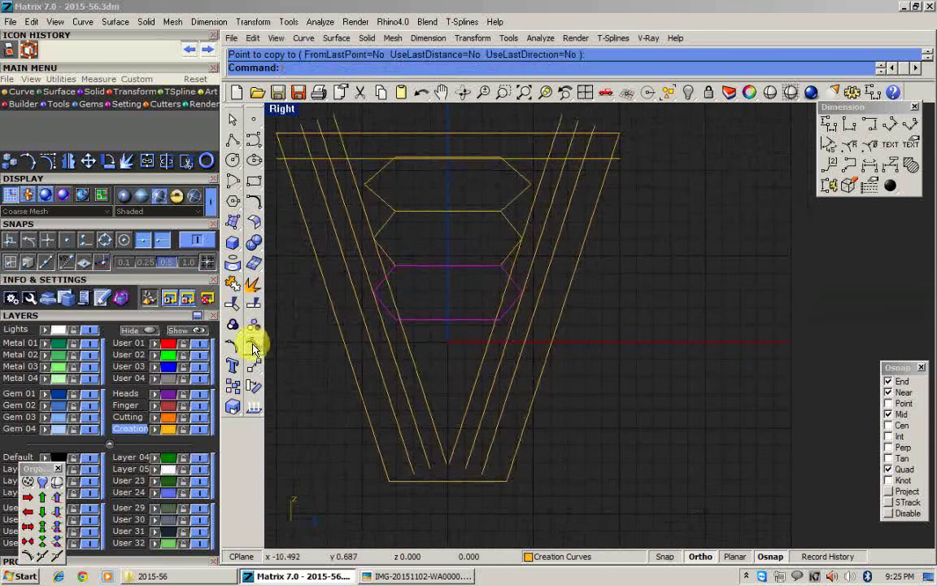
Try to pull the third hexagon's side points inward with a 1D scale of about 0.776 from its top midpoint.
{"action": "left_click", "coordinate": [254, 346]}
{"action": "scroll", "coordinate": [383, 265], "scroll_direction": "up", "scroll_amount": 4}
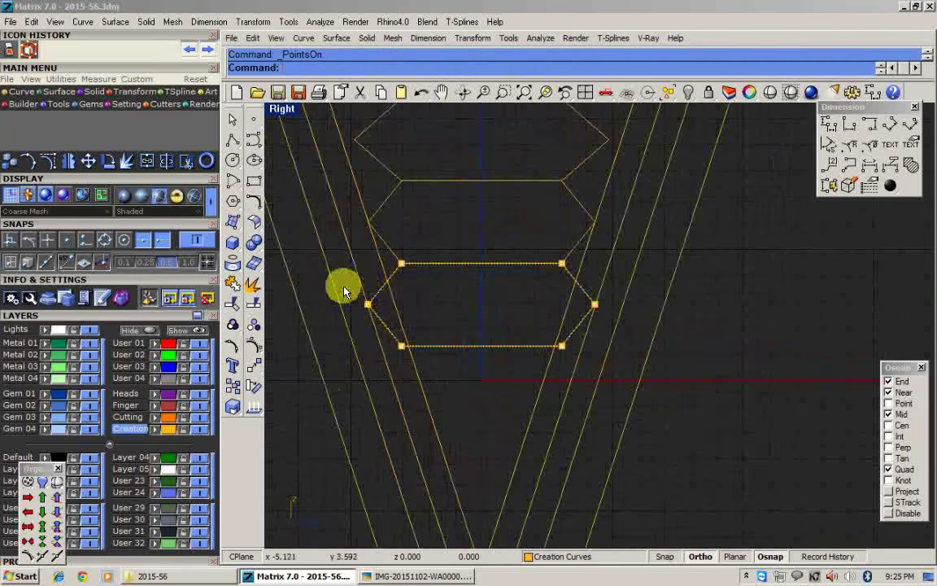
{"action": "left_click", "coordinate": [390, 574]}
{"action": "left_click", "coordinate": [390, 574]}
{"action": "right_click_drag", "start_coordinate": [408, 306], "coordinate": [449, 328]}
{"action": "scroll", "coordinate": [448, 327], "scroll_direction": "down", "scroll_amount": 2}
{"action": "left_click_drag", "start_coordinate": [615, 345], "coordinate": [626, 351]}
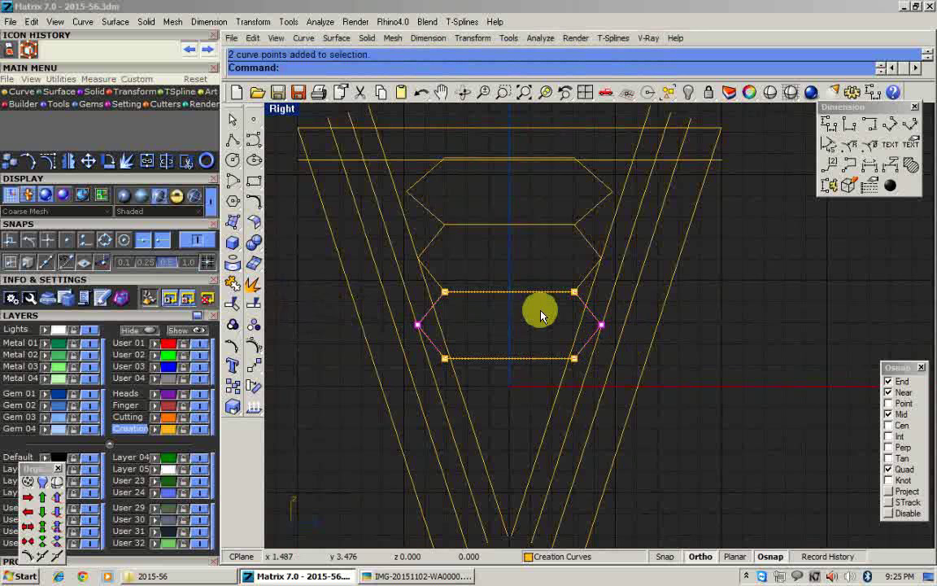
{"action": "right_click", "coordinate": [537, 307]}
{"action": "left_click", "coordinate": [513, 294]}
{"action": "left_click", "coordinate": [767, 297]}
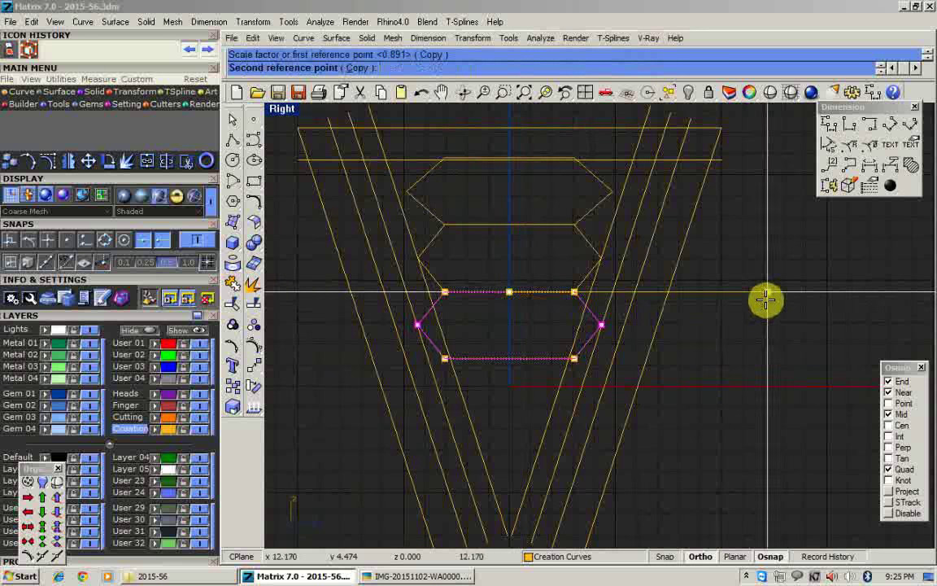
{"action": "left_click", "coordinate": [709, 304]}
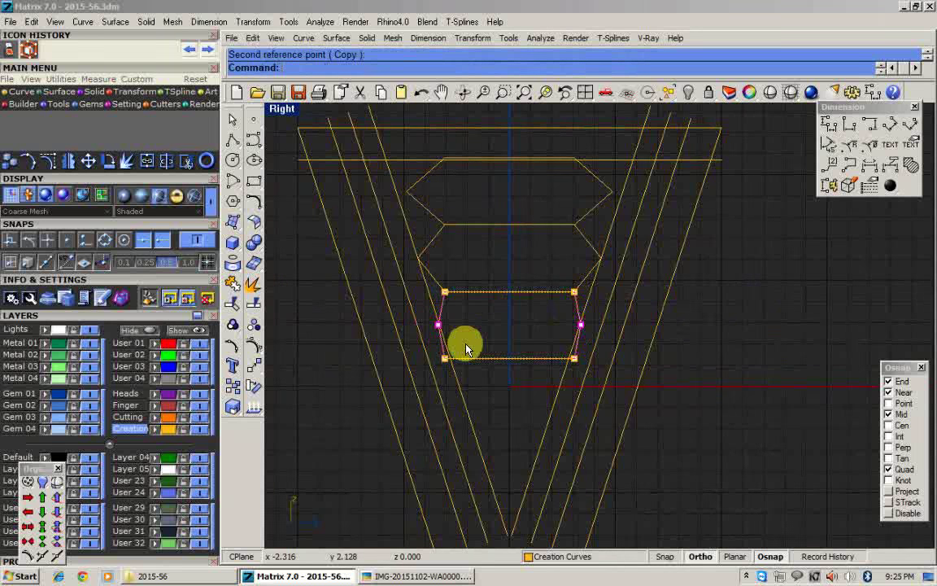
Remove the third hexagon and narrow the shared edge of the remaining two hexagons with a 1D scale of about 0.826.
{"action": "left_click", "coordinate": [442, 231]}
{"action": "right_click_drag", "start_coordinate": [587, 225], "coordinate": [540, 259]}
{"action": "scroll", "coordinate": [541, 260], "scroll_direction": "up", "scroll_amount": 2}
{"action": "left_click_drag", "start_coordinate": [549, 245], "coordinate": [513, 277]}
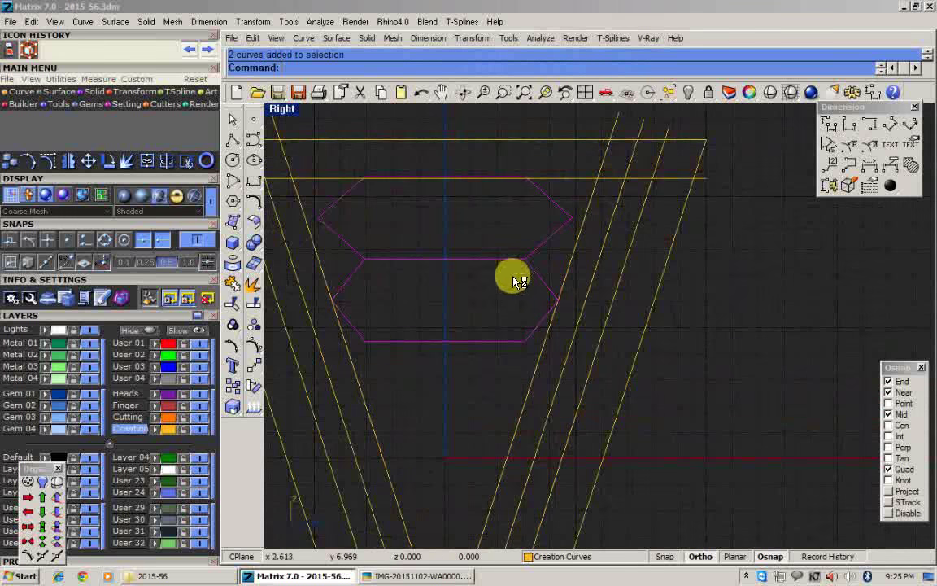
{"action": "left_click", "coordinate": [254, 345]}
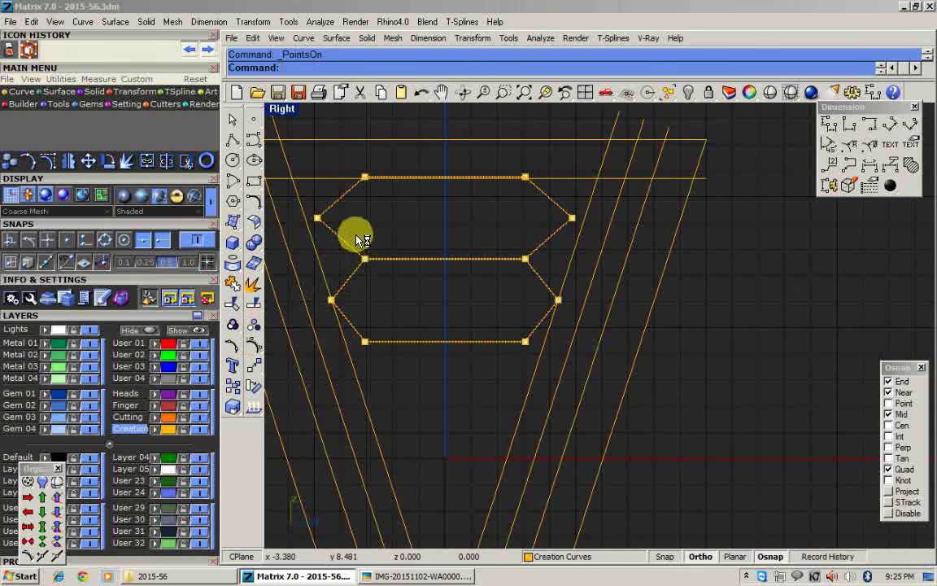
{"action": "left_click_drag", "start_coordinate": [355, 234], "coordinate": [547, 281]}
{"action": "right_click", "coordinate": [521, 262]}
{"action": "left_click", "coordinate": [446, 259]}
{"action": "left_click", "coordinate": [729, 262]}
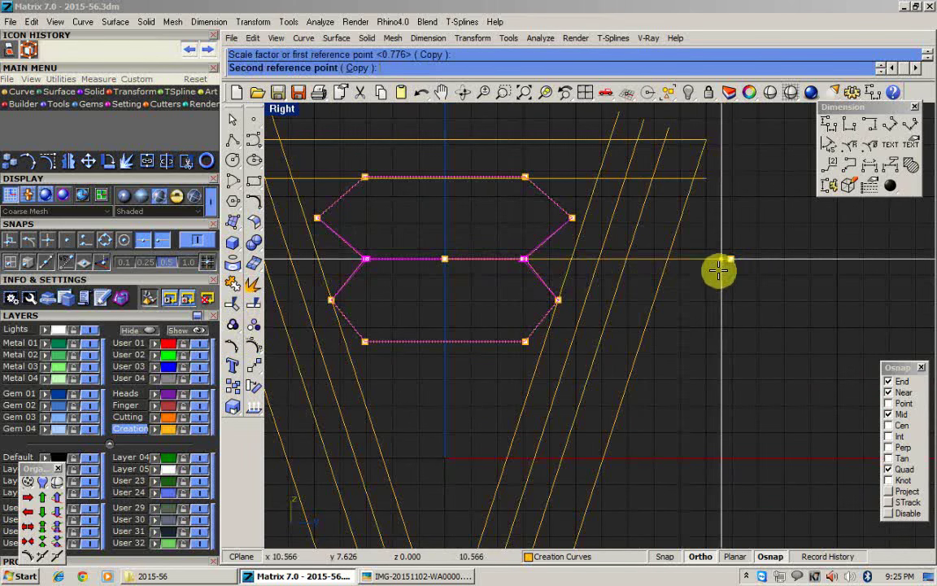
{"action": "left_click", "coordinate": [681, 259]}
{"action": "scroll", "coordinate": [448, 300], "scroll_direction": "down", "scroll_amount": 6}
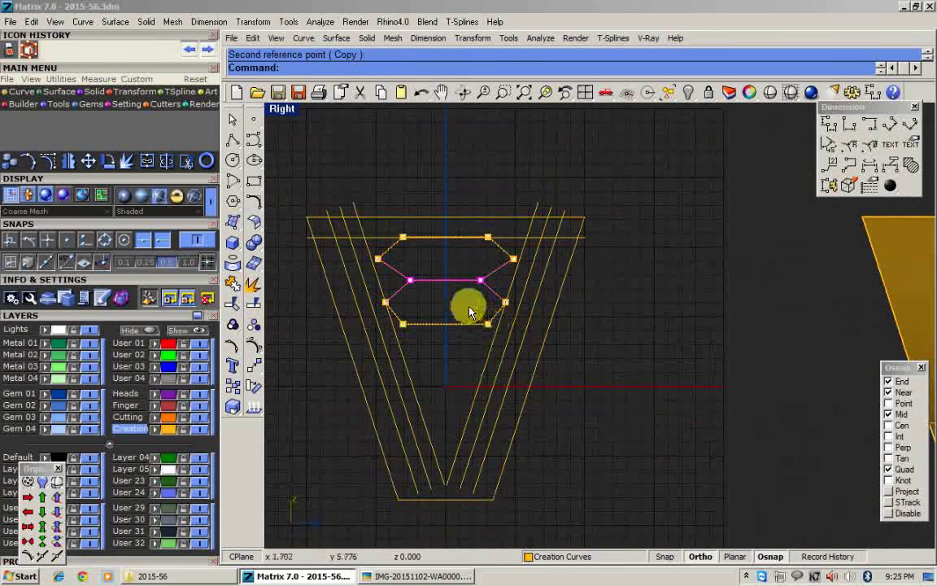
{"action": "scroll", "coordinate": [469, 311], "scroll_direction": "up", "scroll_amount": 4}
{"action": "key", "text": "Escape"}
{"action": "key", "text": "Escape"}
{"action": "scroll", "coordinate": [435, 283], "scroll_direction": "down", "scroll_amount": 2}
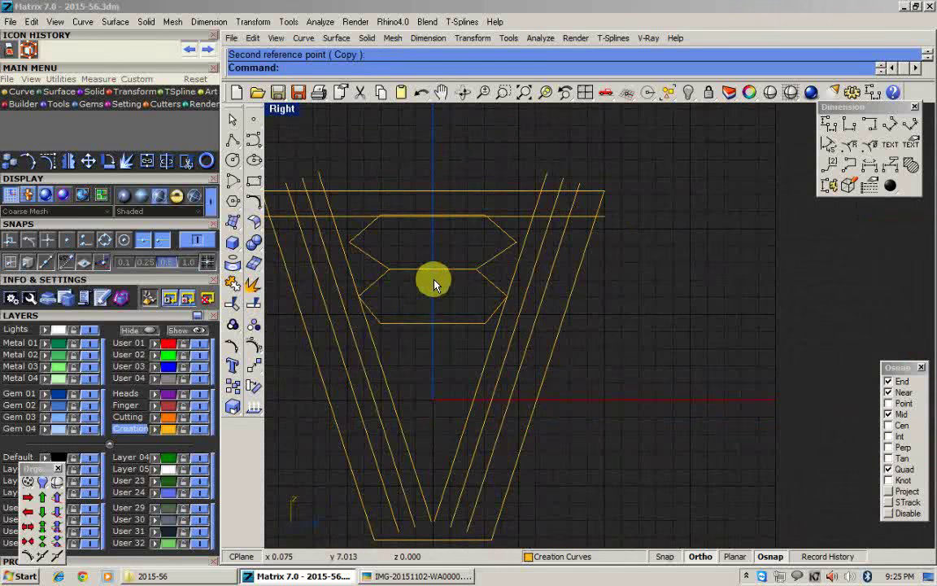
Narrow the second hexagon's bottom edge by scaling its two corner points in 1D by about 0.812.
{"action": "left_click", "coordinate": [416, 323]}
{"action": "scroll", "coordinate": [415, 324], "scroll_direction": "up", "scroll_amount": 2}
{"action": "left_click", "coordinate": [255, 348]}
{"action": "scroll", "coordinate": [390, 316], "scroll_direction": "up", "scroll_amount": 2}
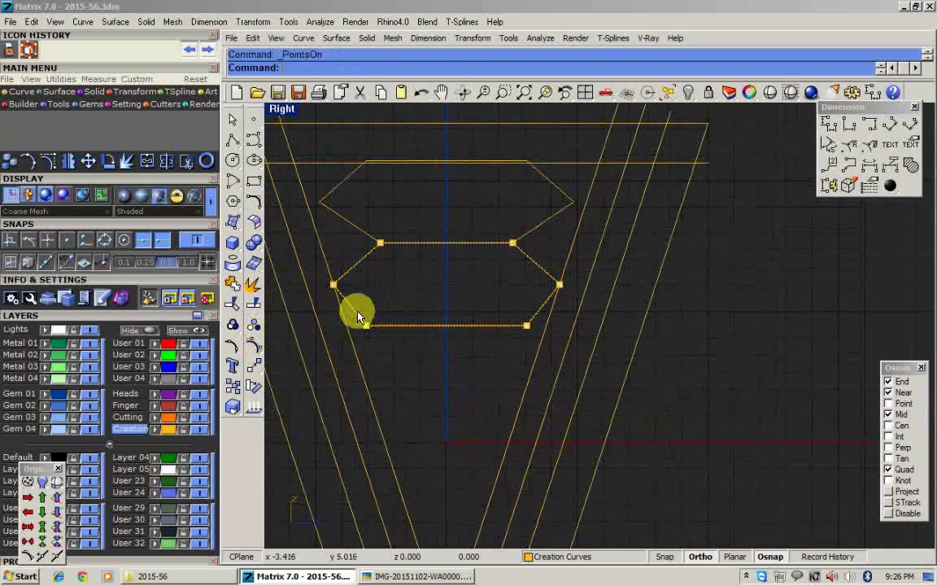
{"action": "left_click_drag", "start_coordinate": [532, 375], "coordinate": [559, 369]}
{"action": "key", "text": "Return"}
{"action": "left_click", "coordinate": [447, 244]}
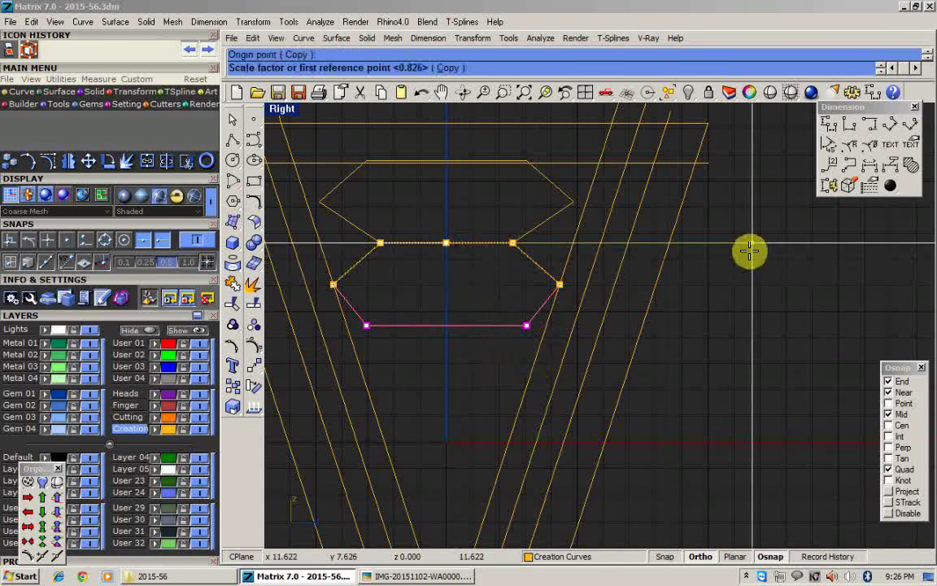
{"action": "left_click", "coordinate": [750, 250]}
{"action": "left_click", "coordinate": [696, 250]}
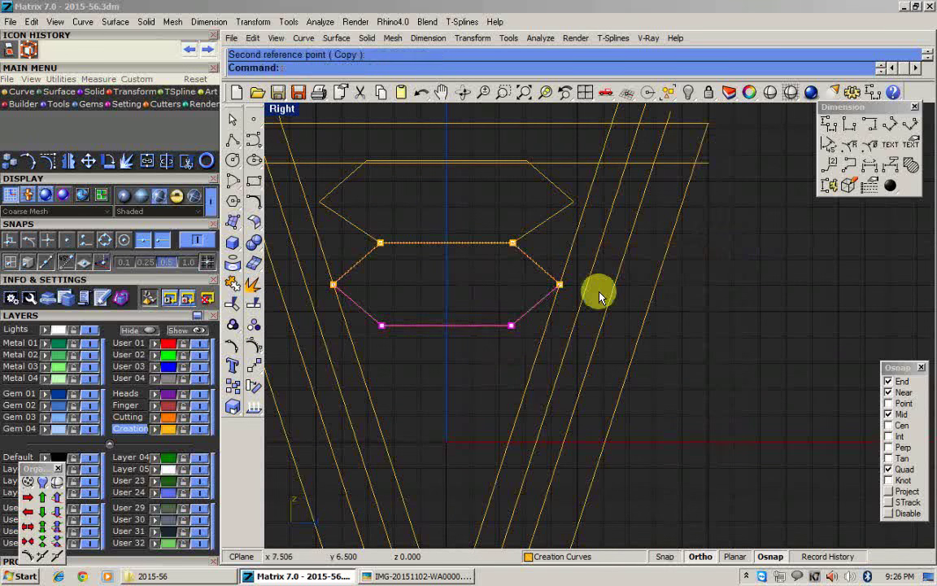
Copy the reshaped second hexagon below itself so the copy's top edge meets the original's bottom edge.
{"action": "key", "text": "Return"}
{"action": "left_click", "coordinate": [447, 244]}
{"action": "left_click", "coordinate": [447, 324]}
{"action": "key", "text": "Return"}
Scale the two lower hexagons vertically in 1D from their upper midpoint to about 0.8 of their height.
{"action": "left_click_drag", "start_coordinate": [448, 330], "coordinate": [450, 300]}
{"action": "type", "text": "s"}
{"action": "key", "text": "Return"}
{"action": "left_click", "coordinate": [448, 245]}
{"action": "left_click", "coordinate": [444, 322]}
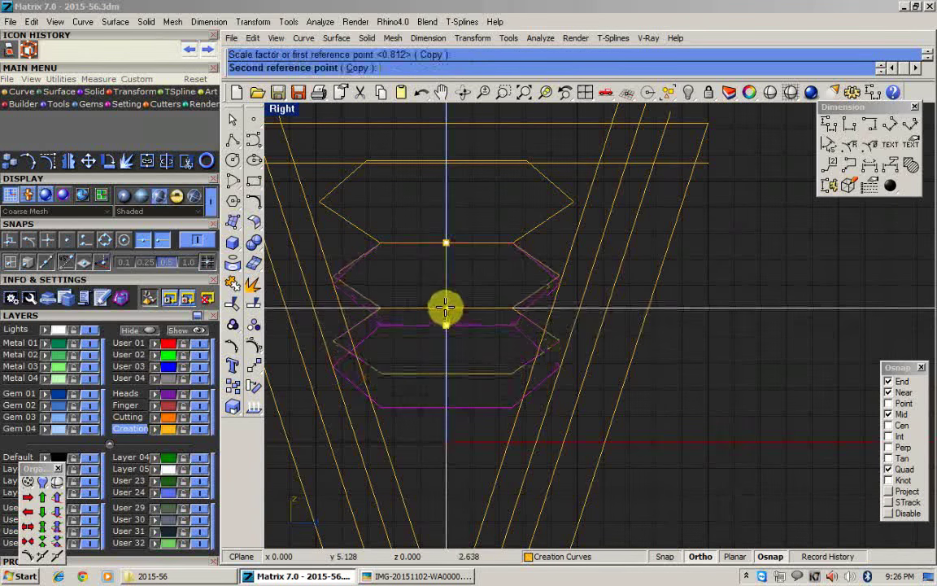
{"action": "left_click", "coordinate": [446, 308]}
Try to reduce the top hexagon's height with a 1D scale from its top-edge midpoint.
{"action": "left_click_drag", "start_coordinate": [533, 231], "coordinate": [518, 217]}
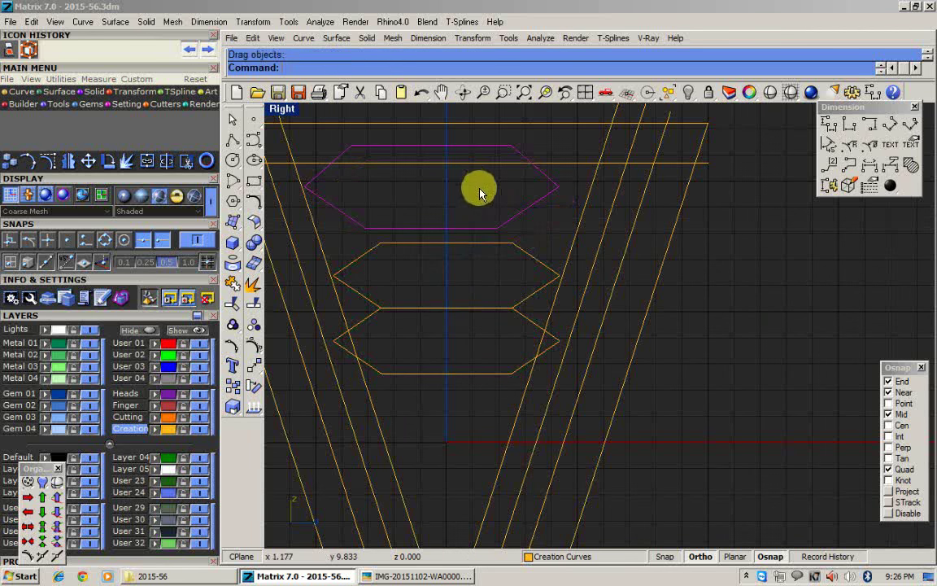
{"action": "left_click", "coordinate": [446, 161]}
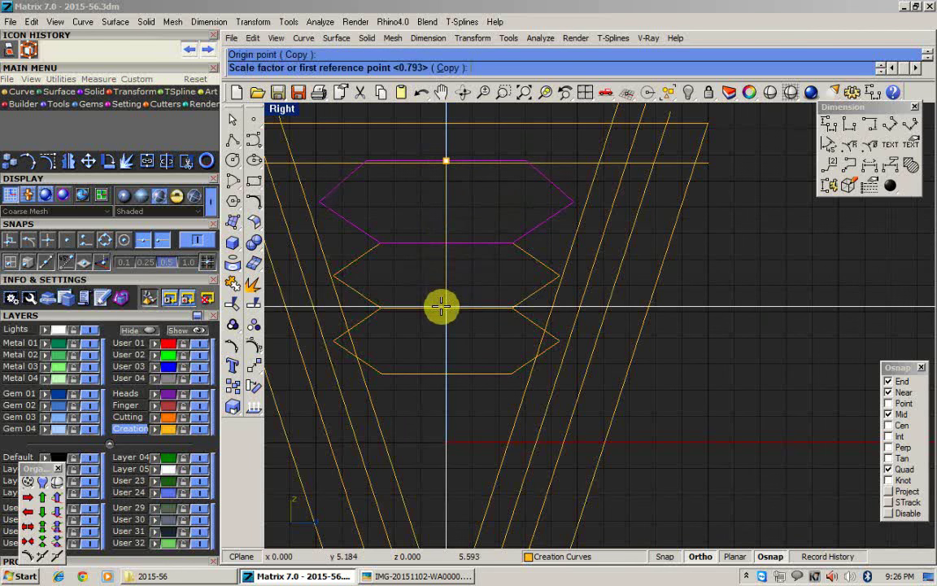
{"action": "left_click", "coordinate": [443, 292]}
{"action": "left_click", "coordinate": [443, 282]}
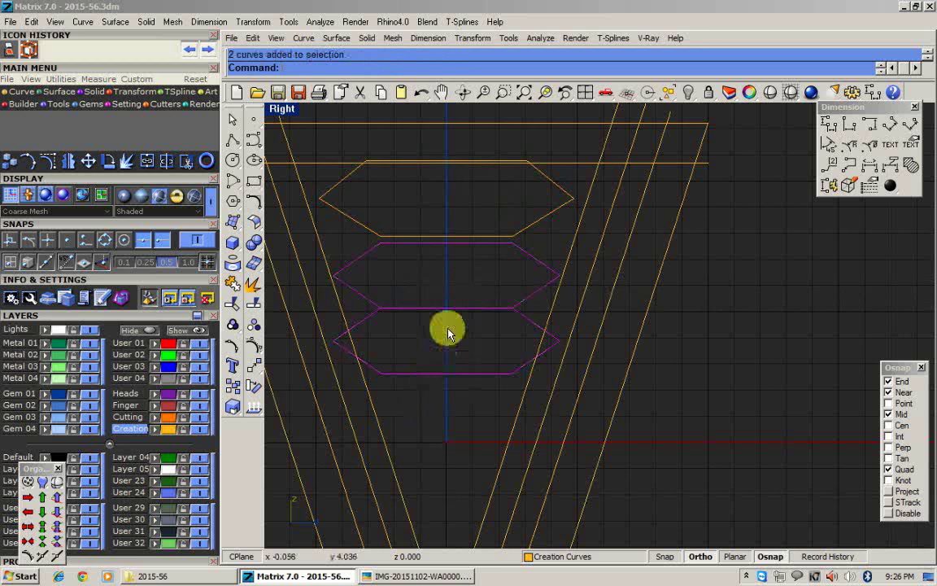
Undo the recent hexagon edits back to the wide shared edge and remove the second hexagon.
{"action": "key", "text": "ctrl+z"}
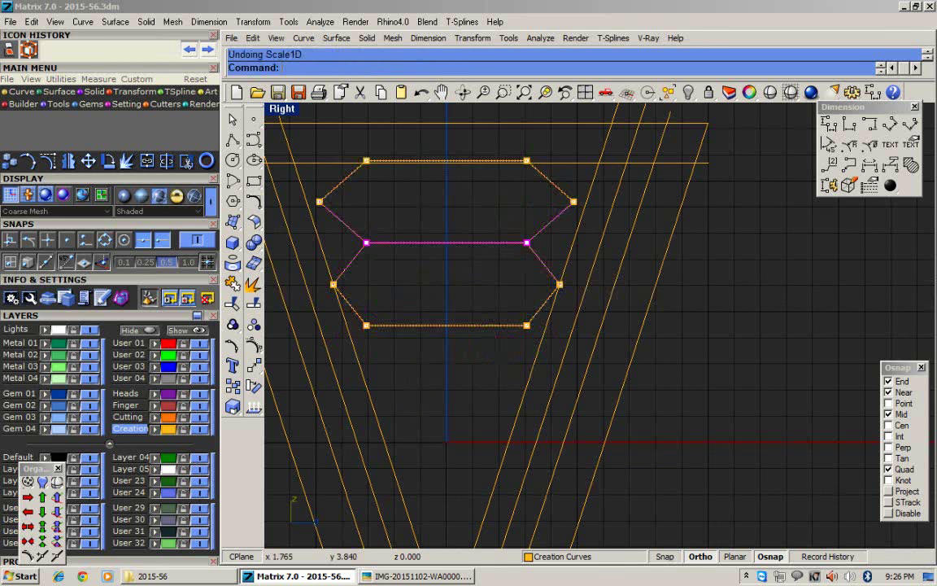
{"action": "left_click", "coordinate": [516, 243]}
{"action": "right_click", "coordinate": [565, 210]}
{"action": "left_click", "coordinate": [472, 161]}
{"action": "key", "text": "Escape"}
{"action": "right_click", "coordinate": [467, 162]}
{"action": "left_click", "coordinate": [446, 161]}
{"action": "left_click", "coordinate": [440, 307]}
{"action": "key", "text": "Escape"}
{"action": "right_click", "coordinate": [450, 181]}
{"action": "left_click", "coordinate": [446, 161]}
{"action": "key", "text": "Escape"}
Scale the top hexagon vertically in 1D from its top-edge midpoint to about 0.91 of its height.
{"action": "right_click", "coordinate": [451, 161]}
{"action": "left_click", "coordinate": [446, 160]}
{"action": "left_click", "coordinate": [446, 323]}
{"action": "left_click", "coordinate": [448, 307]}
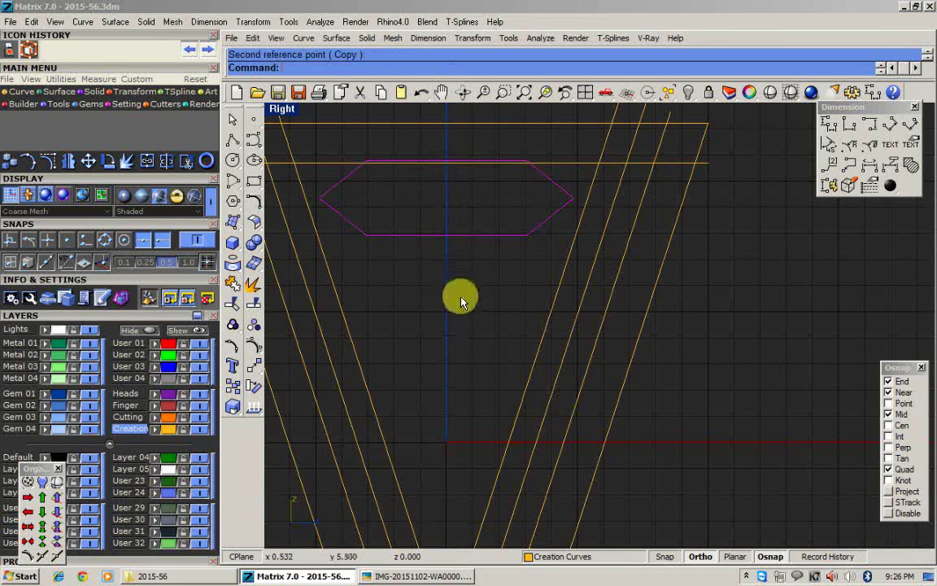
Mirror the top hexagon downward across its bottom edge, keeping the original.
{"action": "type", "text": "mi"}
{"action": "key", "text": "Return"}
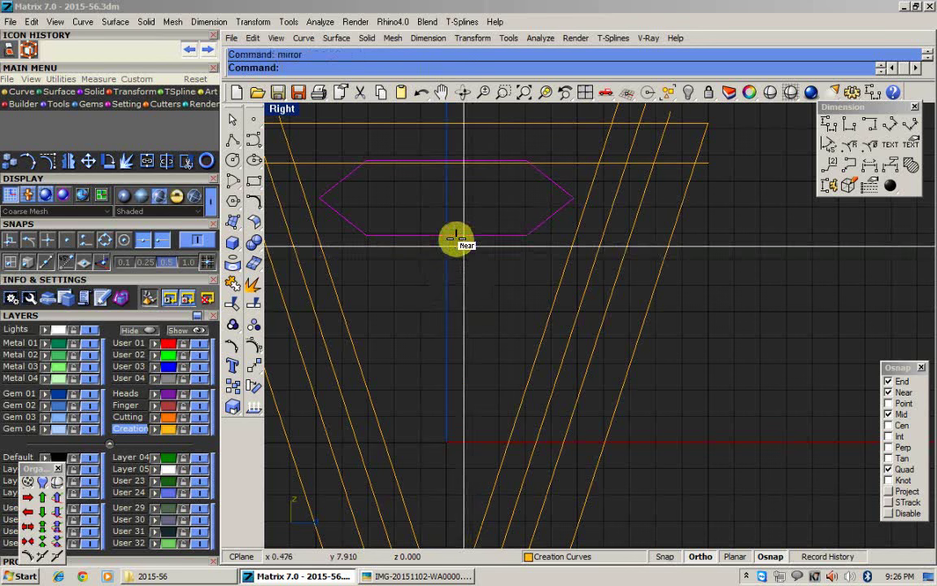
{"action": "left_click", "coordinate": [447, 236]}
{"action": "left_click", "coordinate": [689, 252]}
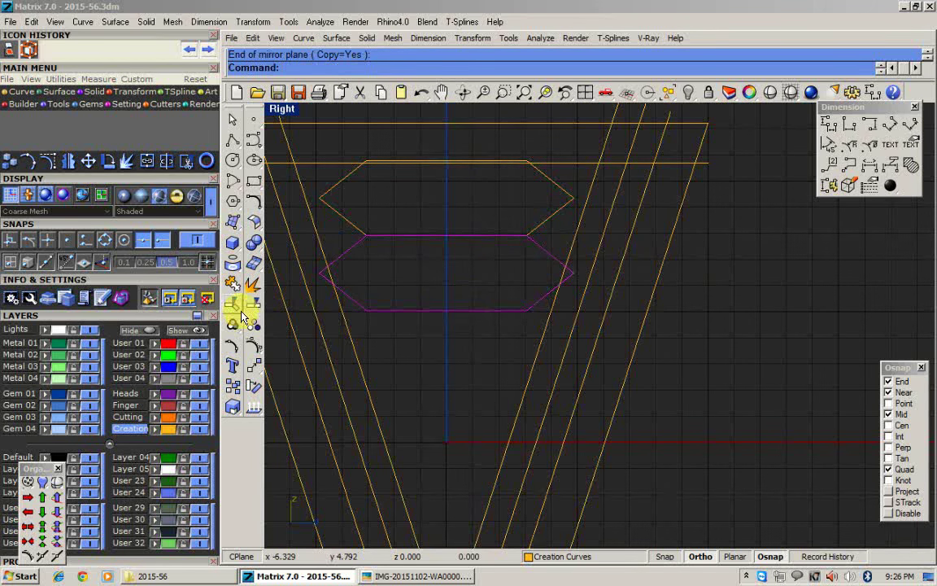
Try to narrow the whole second hexagon with a horizontal 1D scale of about 0.89 from its top-edge midpoint.
{"action": "type", "text": "1d"}
{"action": "key", "text": "Return"}
{"action": "left_click", "coordinate": [449, 234]}
{"action": "left_click", "coordinate": [752, 250]}
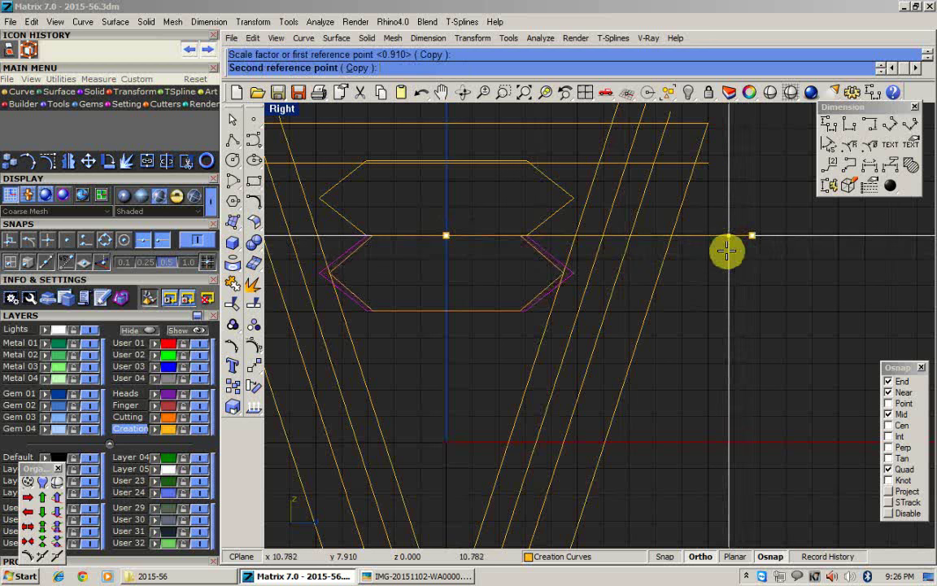
{"action": "left_click", "coordinate": [719, 253]}
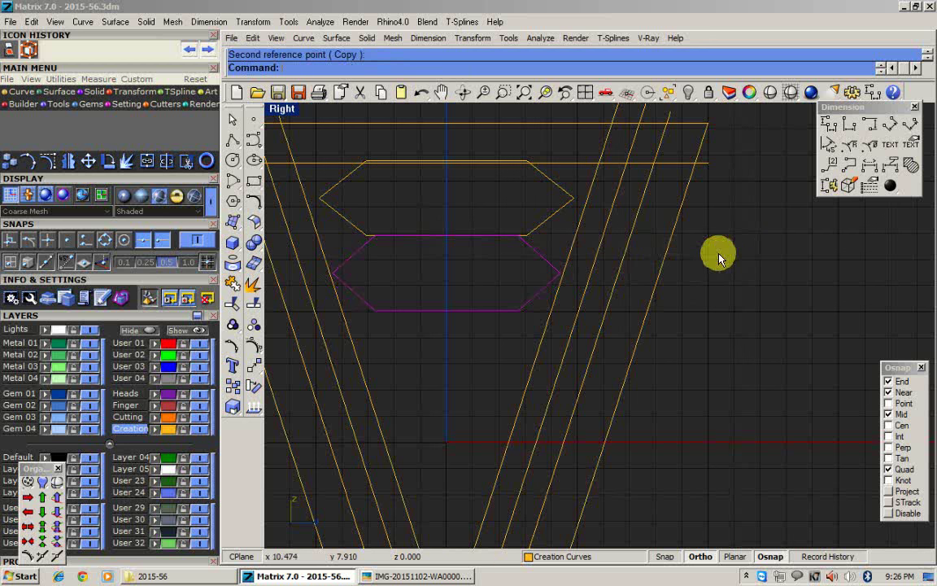
Check the reference photo and undo the narrowing of the second hexagon.
{"action": "left_click", "coordinate": [417, 576]}
{"action": "left_click", "coordinate": [418, 576]}
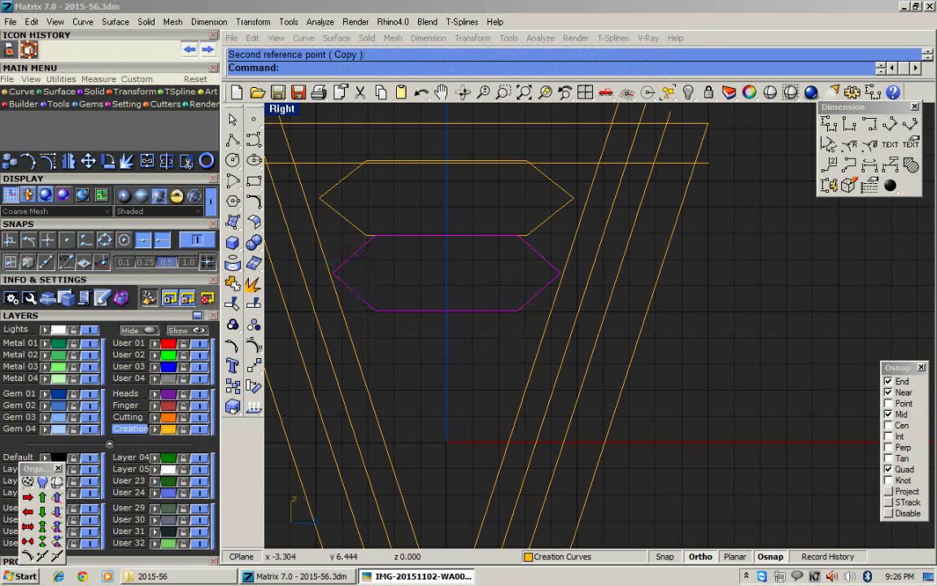
{"action": "mouse_move", "coordinate": [427, 293]}
{"action": "right_mouse_down"}
{"action": "mouse_move", "coordinate": [402, 341]}
{"action": "mouse_move", "coordinate": [435, 306]}
{"action": "right_mouse_up"}
{"action": "key", "text": "ctrl+z"}
Turn on the second hexagon's control points and scale its two side points inward in 1D by about 0.945, plus a further 0.998.
{"action": "left_click", "coordinate": [260, 348]}
{"action": "scroll", "coordinate": [328, 273], "scroll_direction": "up", "scroll_amount": 2}
{"action": "left_click_drag", "start_coordinate": [632, 299], "coordinate": [683, 311]}
{"action": "key", "text": "F4"}
{"action": "left_click", "coordinate": [486, 242]}
{"action": "left_click", "coordinate": [816, 244]}
{"action": "left_click", "coordinate": [798, 243]}
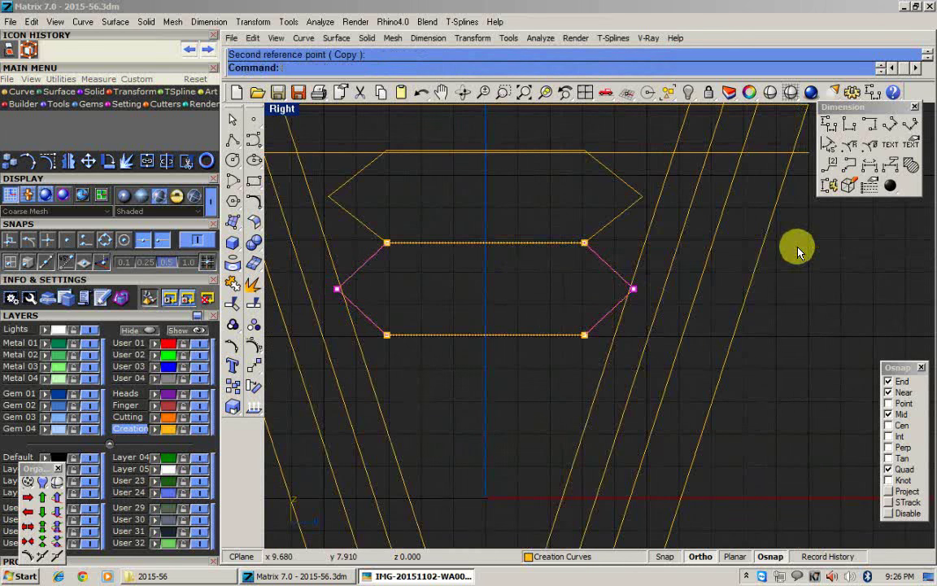
{"action": "key", "text": "F4"}
{"action": "left_click", "coordinate": [488, 241]}
{"action": "left_click", "coordinate": [822, 240]}
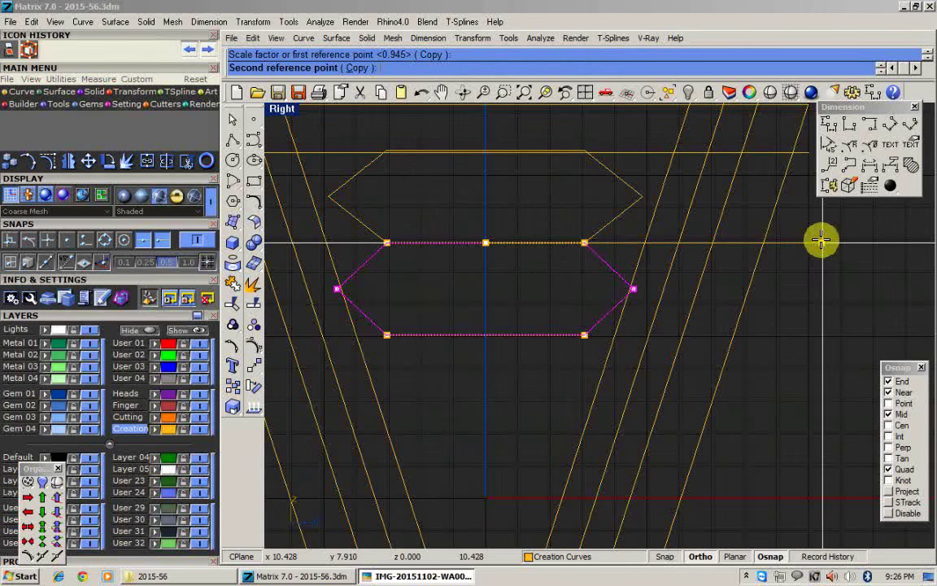
{"action": "left_click", "coordinate": [821, 242]}
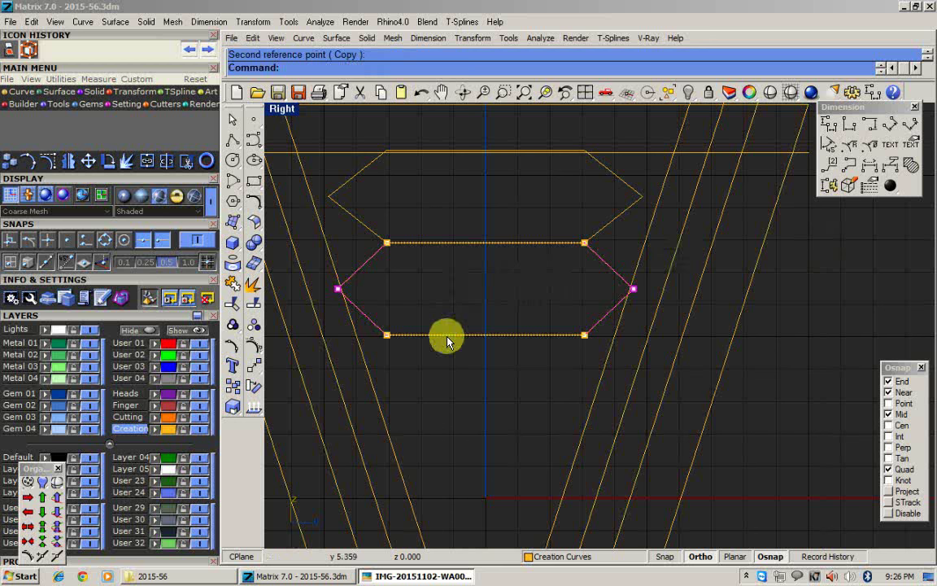
Mirror the second hexagon across its bottom edge to add a third one below.
{"action": "key", "text": "F3"}
{"action": "left_click", "coordinate": [485, 335]}
{"action": "left_click", "coordinate": [586, 335]}
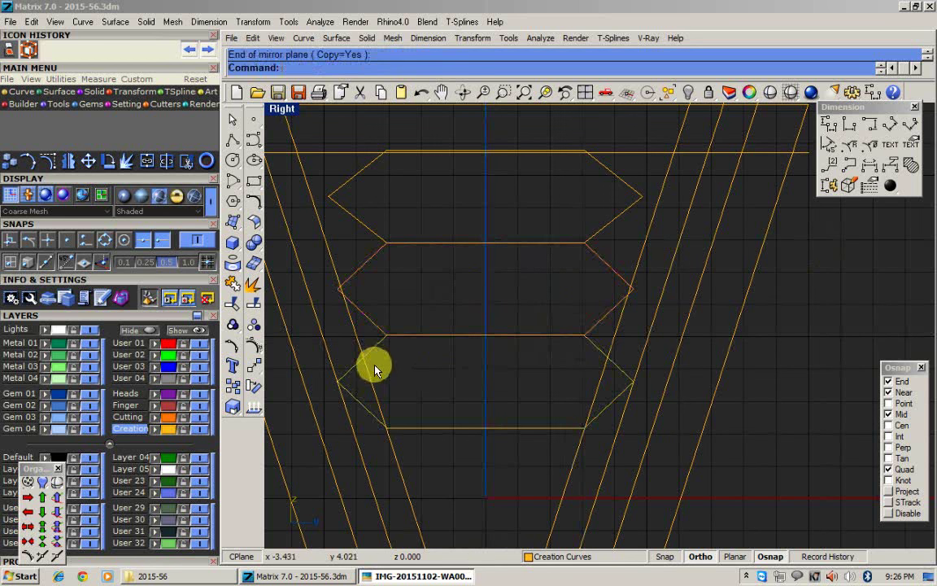
Turn on the third hexagon's control points and pull its side points inward with a 1D scale of about 0.91.
{"action": "right_click_drag", "start_coordinate": [405, 356], "coordinate": [404, 310]}
{"action": "left_click", "coordinate": [255, 348]}
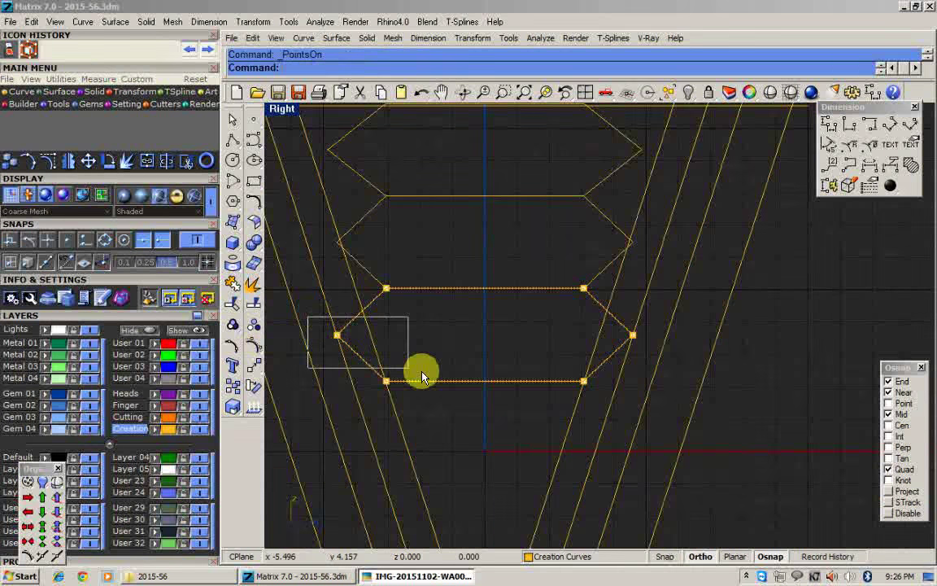
{"action": "left_click_drag", "start_coordinate": [422, 372], "coordinate": [662, 357]}
{"action": "key", "text": "F4"}
{"action": "left_click", "coordinate": [486, 289]}
{"action": "left_click", "coordinate": [805, 291]}
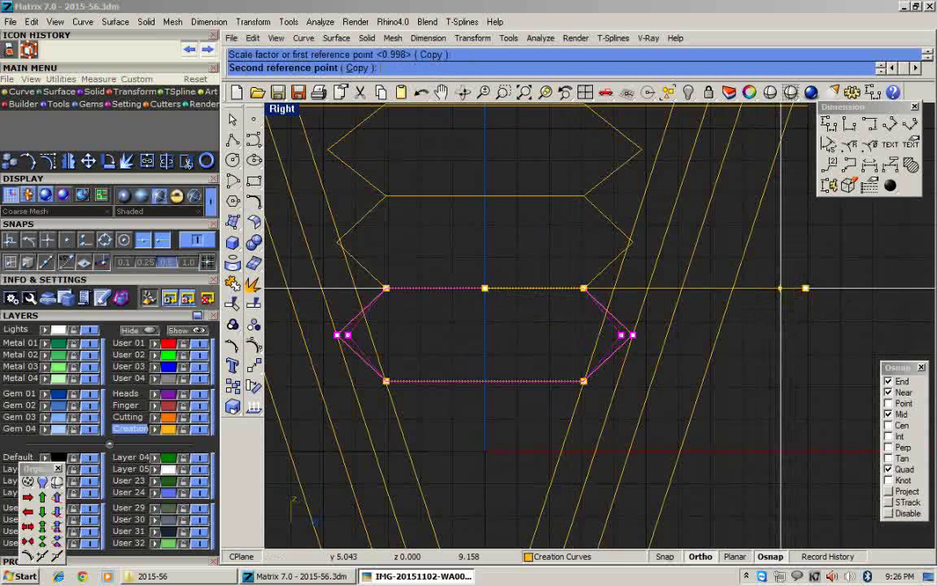
{"action": "left_click", "coordinate": [775, 302]}
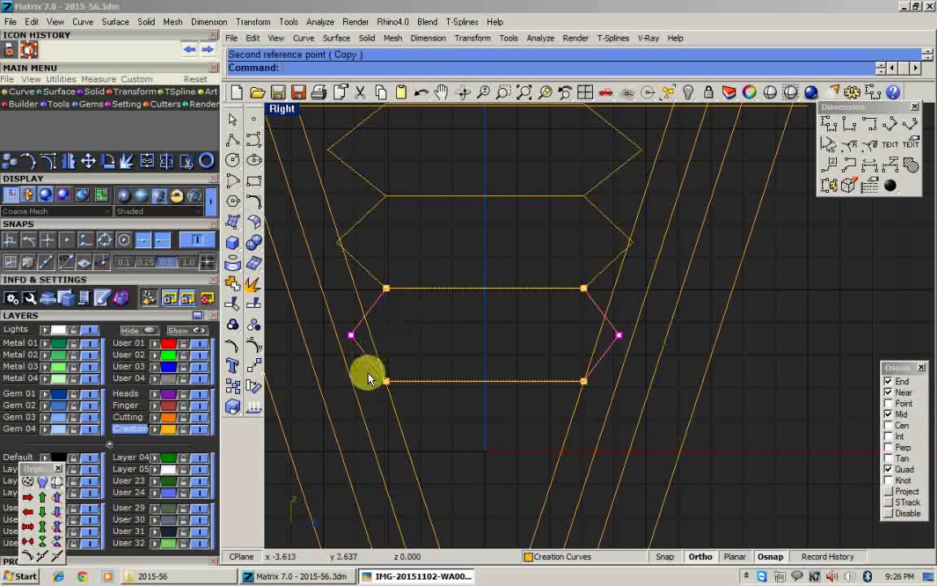
Narrow the third hexagon's bottom edge by scaling its two corner points in 1D by about 0.83.
{"action": "left_click_drag", "start_coordinate": [403, 394], "coordinate": [619, 366]}
{"action": "key", "text": "F4"}
{"action": "left_click", "coordinate": [486, 288]}
{"action": "left_click", "coordinate": [813, 290]}
{"action": "left_click", "coordinate": [760, 290]}
{"action": "scroll", "coordinate": [423, 294], "scroll_direction": "down", "scroll_amount": 2}
{"action": "scroll", "coordinate": [394, 291], "scroll_direction": "up", "scroll_amount": 2}
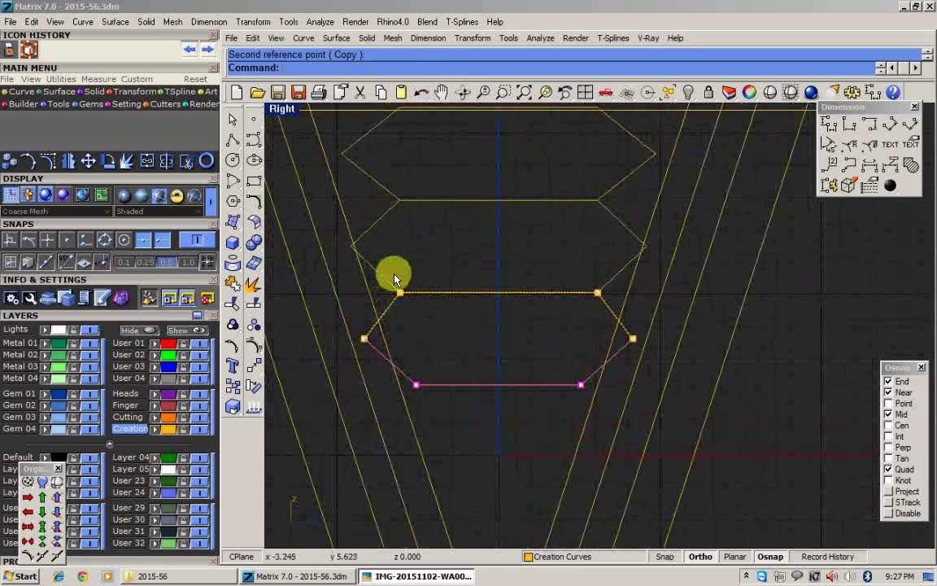
Mirror the tapered third hexagon across its bottom edge to add a fourth one.
{"action": "scroll", "coordinate": [397, 281], "scroll_direction": "down", "scroll_amount": 4}
{"action": "key", "text": "Escape"}
{"action": "scroll", "coordinate": [406, 284], "scroll_direction": "down", "scroll_amount": 4}
{"action": "left_click", "coordinate": [447, 325]}
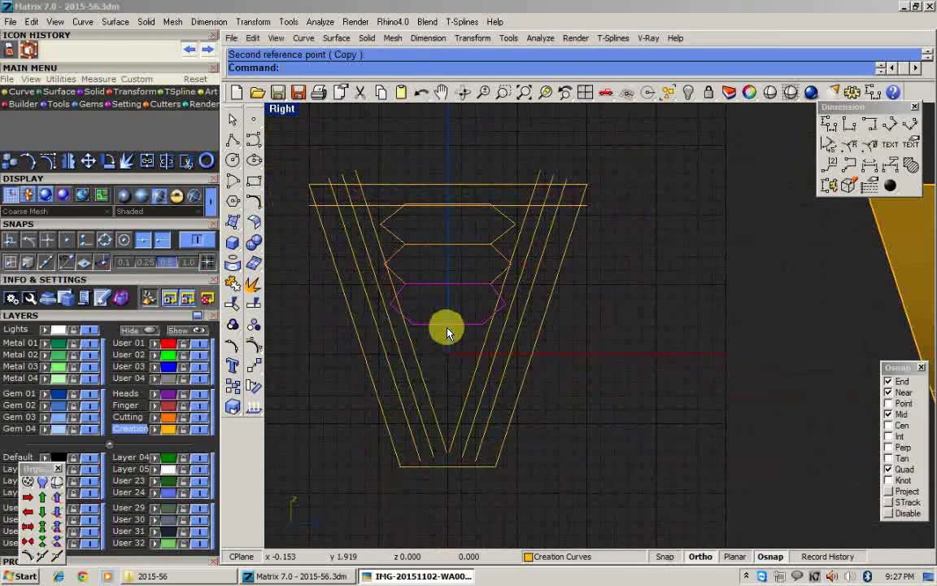
{"action": "scroll", "coordinate": [446, 328], "scroll_direction": "up", "scroll_amount": 2}
{"action": "key", "text": "F5"}
{"action": "left_click", "coordinate": [448, 324]}
{"action": "left_click", "coordinate": [557, 329]}
{"action": "scroll", "coordinate": [455, 364], "scroll_direction": "up", "scroll_amount": 2}
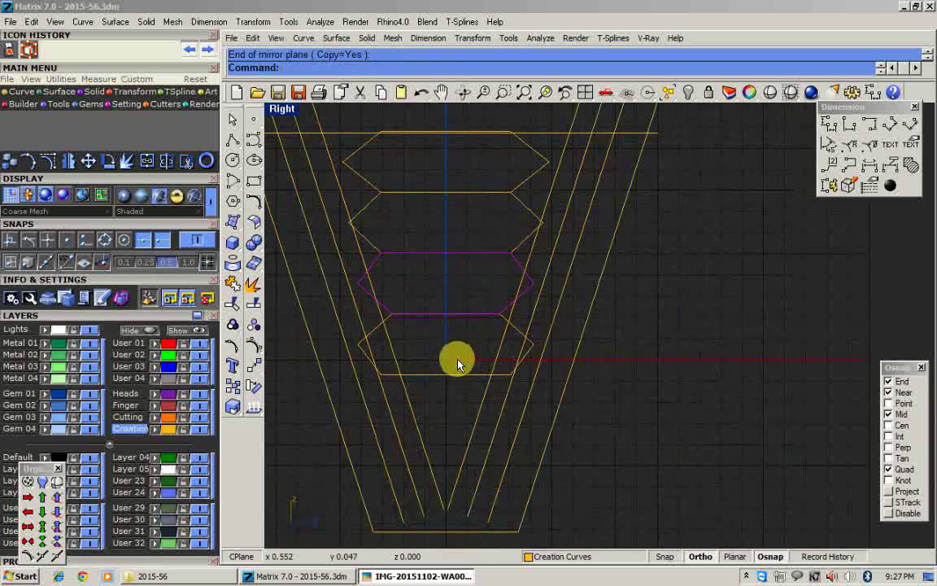
{"action": "left_click", "coordinate": [446, 374]}
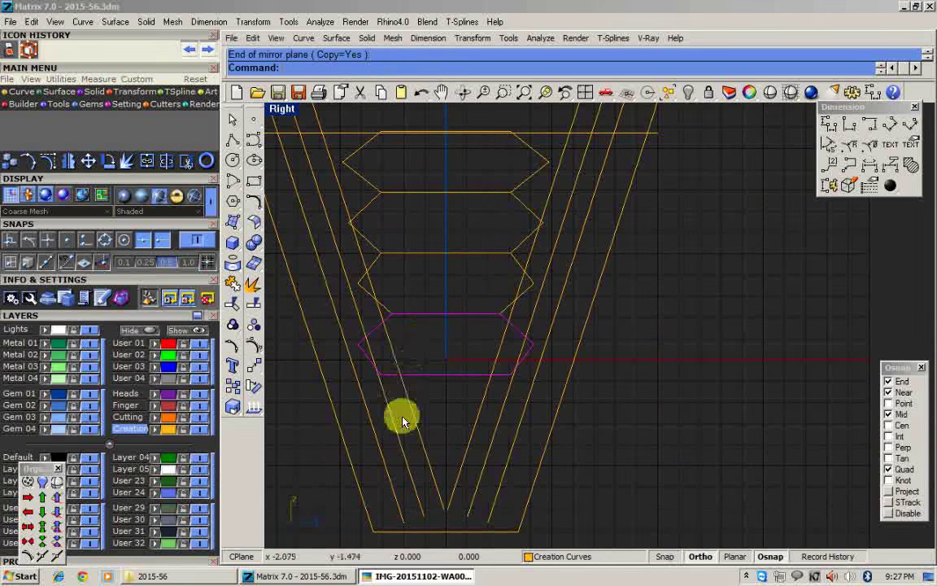
Delete the three inner slanted guide lines on the right side of the shank outline.
{"action": "scroll", "coordinate": [544, 321], "scroll_direction": "down", "scroll_amount": 4}
{"action": "scroll", "coordinate": [594, 175], "scroll_direction": "up", "scroll_amount": 8}
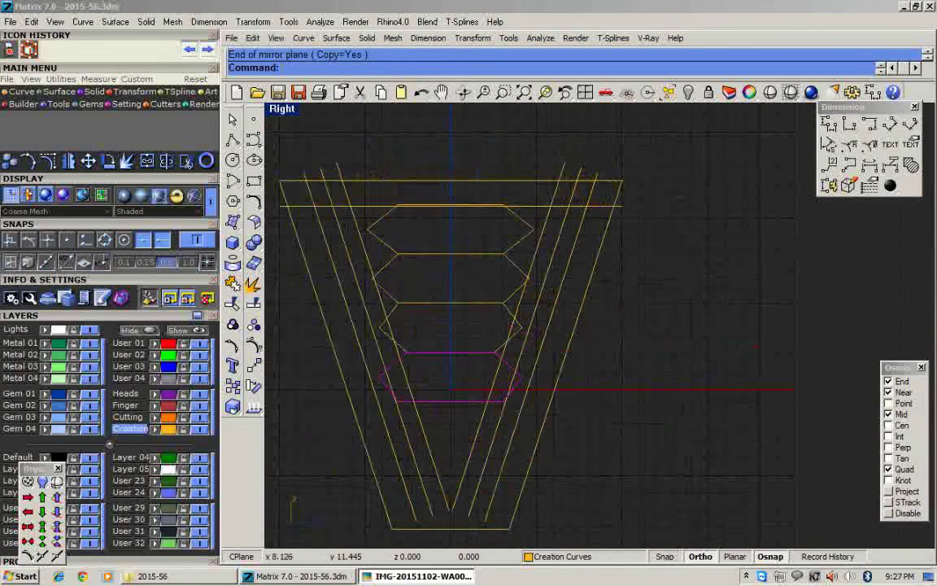
{"action": "left_click_drag", "start_coordinate": [612, 198], "coordinate": [516, 184]}
{"action": "scroll", "coordinate": [567, 187], "scroll_direction": "down", "scroll_amount": 4}
{"action": "right_click_drag", "start_coordinate": [275, 193], "coordinate": [417, 198]}
{"action": "key", "text": "Delete"}
Delete the three inner slanted guide lines on the left side together with the two lowest hexagons.
{"action": "scroll", "coordinate": [492, 359], "scroll_direction": "down", "scroll_amount": 4}
{"action": "left_click_drag", "start_coordinate": [550, 298], "coordinate": [516, 401]}
{"action": "key", "text": "Delete"}
{"action": "scroll", "coordinate": [537, 366], "scroll_direction": "up", "scroll_amount": 2}
{"action": "key", "text": "ctrl+z"}
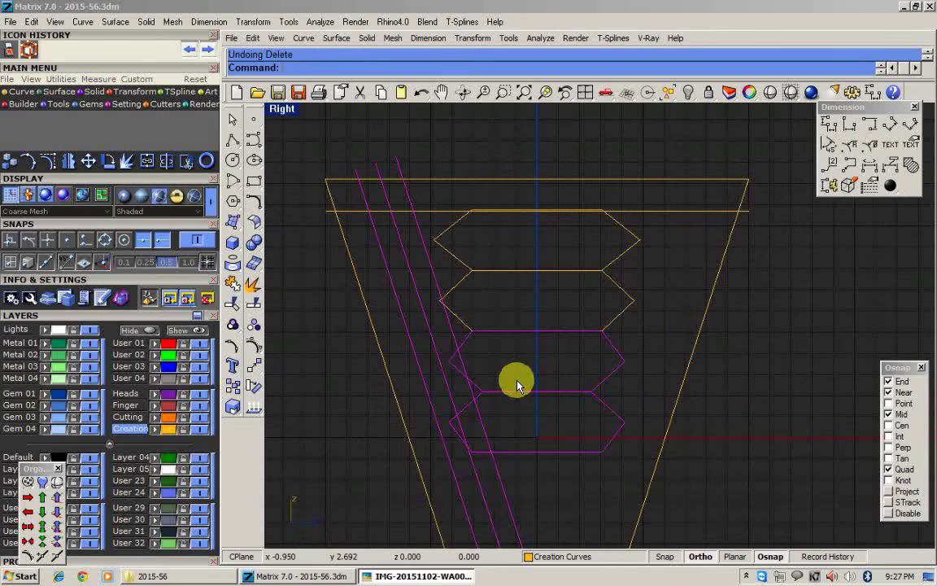
{"action": "key", "text": "ctrl+y"}
{"action": "left_click_drag", "start_coordinate": [542, 369], "coordinate": [515, 440]}
{"action": "key", "text": "Delete"}
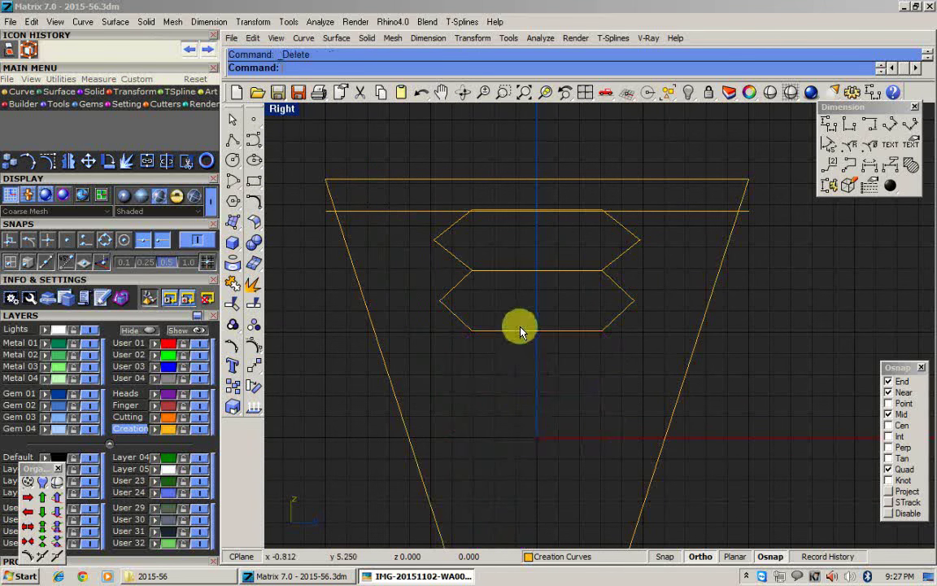
Mirror the second hexagon across its bottom edge, and mirror that copy once more to form a stack of four.
{"action": "right_click", "coordinate": [541, 337]}
{"action": "left_click", "coordinate": [538, 332]}
{"action": "left_click", "coordinate": [779, 338]}
{"action": "left_click", "coordinate": [619, 333]}
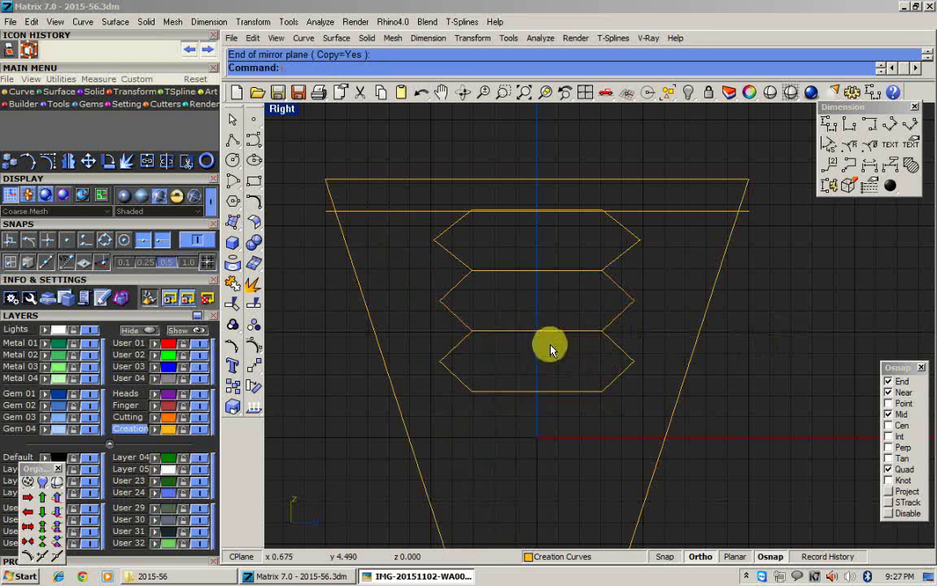
{"action": "left_click", "coordinate": [534, 395]}
{"action": "right_click", "coordinate": [535, 396]}
{"action": "left_click", "coordinate": [536, 392]}
{"action": "left_click", "coordinate": [759, 387]}
{"action": "scroll", "coordinate": [439, 310], "scroll_direction": "down", "scroll_amount": 4}
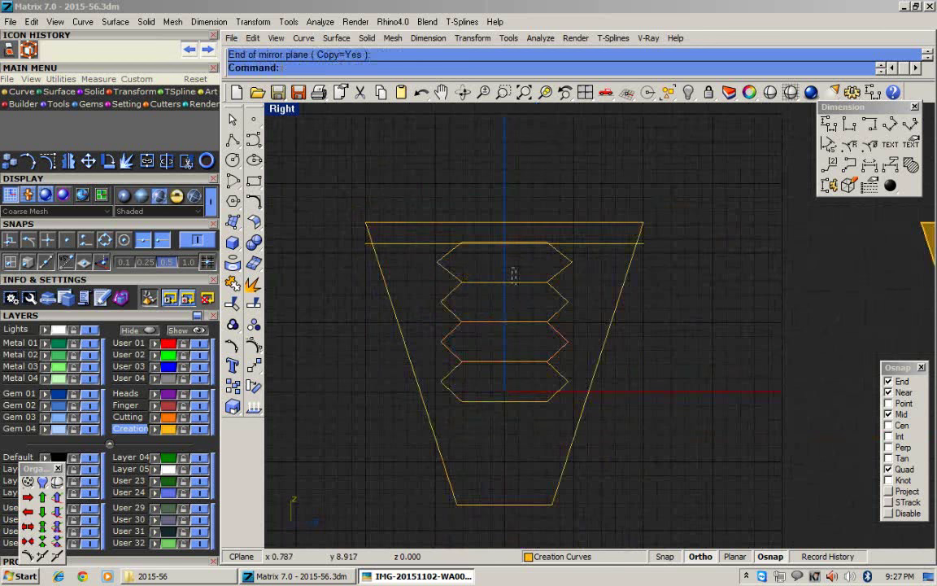
Turn on all four hexagons' control points and scale every point below the first hexagon horizontally in 1D by about 0.96.
{"action": "left_click_drag", "start_coordinate": [513, 275], "coordinate": [501, 390]}
{"action": "right_click_drag", "start_coordinate": [502, 392], "coordinate": [436, 392]}
{"action": "left_click", "coordinate": [252, 345]}
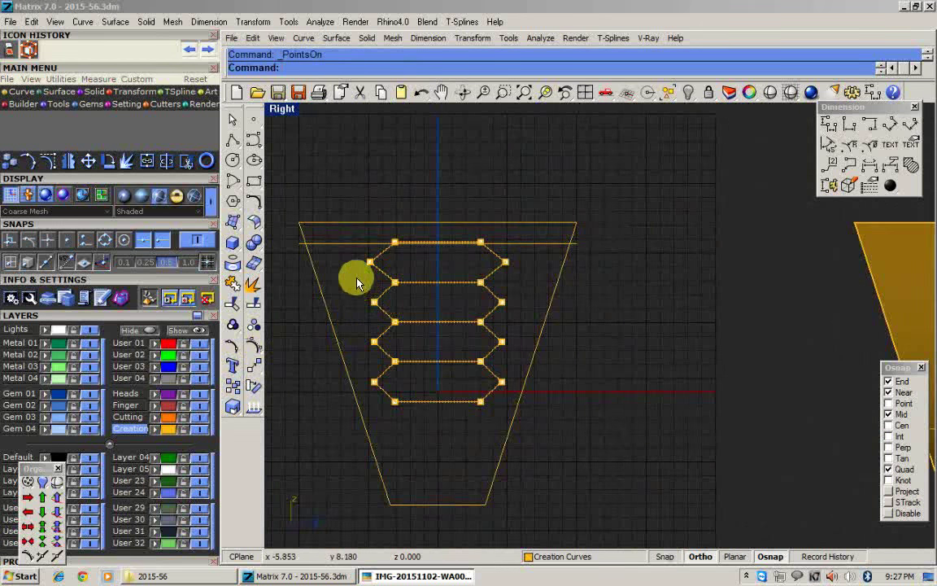
{"action": "left_click_drag", "start_coordinate": [356, 278], "coordinate": [397, 430]}
{"action": "scroll", "coordinate": [389, 293], "scroll_direction": "up", "scroll_amount": 2}
{"action": "left_click_drag", "start_coordinate": [389, 292], "coordinate": [422, 270]}
{"action": "left_click_drag", "start_coordinate": [483, 298], "coordinate": [554, 500]}
{"action": "key", "text": "Return"}
{"action": "left_click", "coordinate": [449, 279]}
{"action": "left_click", "coordinate": [721, 279]}
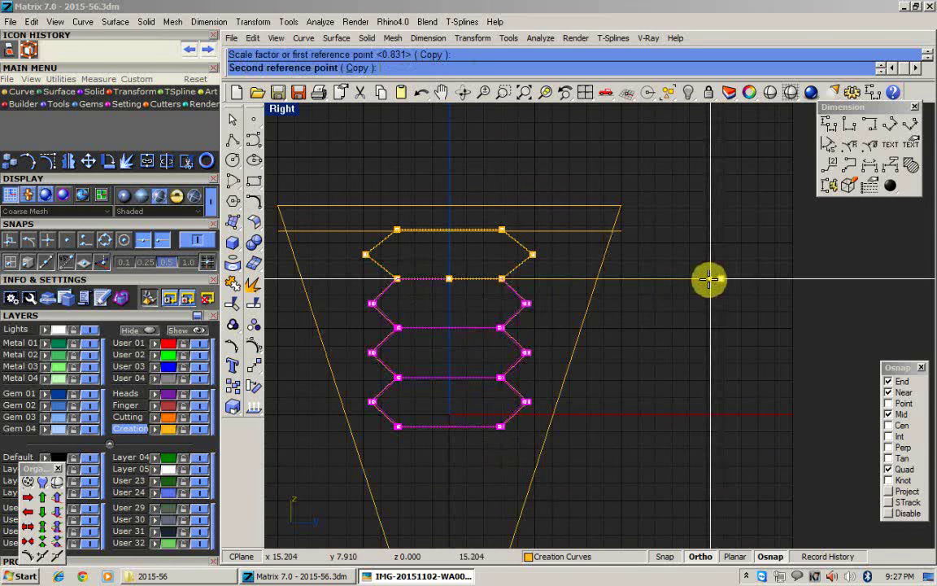
{"action": "left_click", "coordinate": [710, 279]}
Exclude the second hexagon's side points and scale the remaining lower points horizontally in 1D by about 0.935.
{"action": "left_click_drag", "start_coordinate": [360, 289], "coordinate": [592, 321], "text": "ctrl"}
{"action": "key", "text": "Return"}
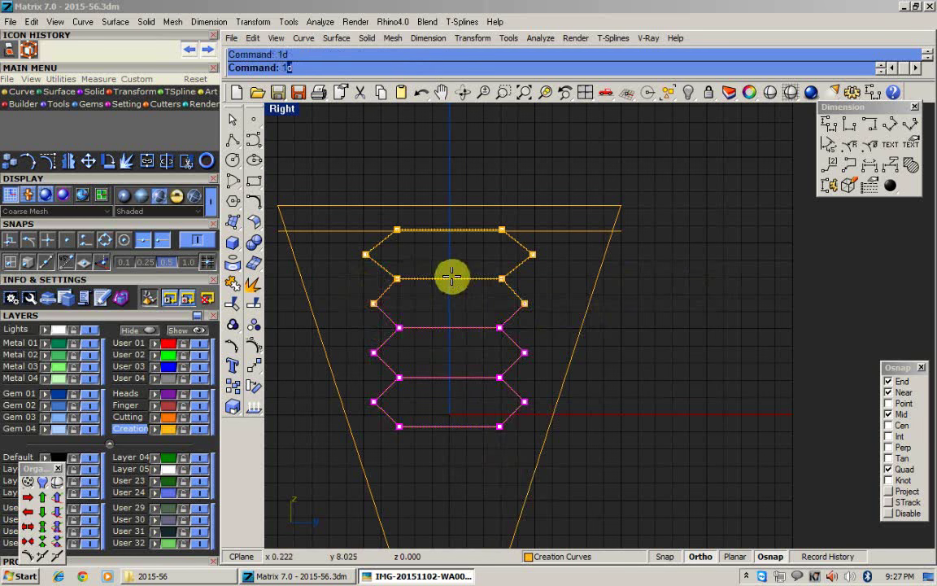
{"action": "left_click", "coordinate": [450, 279]}
{"action": "left_click", "coordinate": [718, 297]}
{"action": "left_click", "coordinate": [700, 298]}
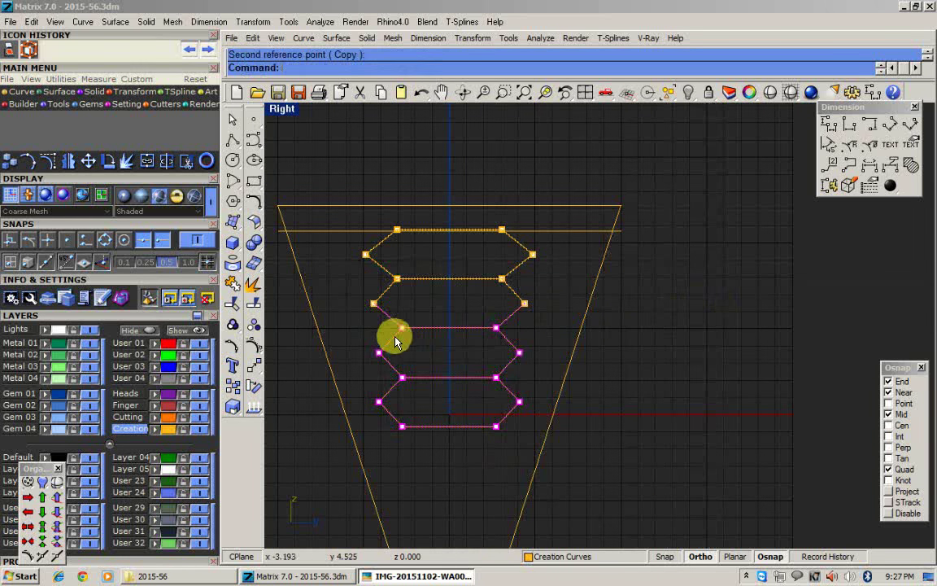
Exclude the second hexagon's bottom corner points and scale the remaining lower points horizontally in 1D by about 0.95.
{"action": "left_click_drag", "start_coordinate": [370, 320], "coordinate": [594, 340], "text": "ctrl"}
{"action": "key", "text": "Return"}
{"action": "left_click", "coordinate": [450, 279]}
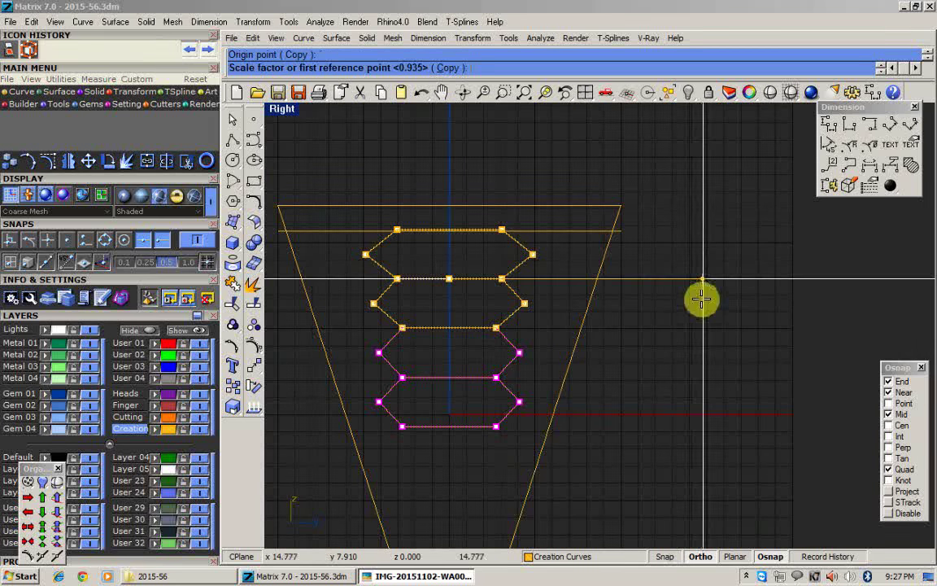
{"action": "left_click", "coordinate": [702, 299]}
{"action": "left_click", "coordinate": [690, 301]}
Exclude the third hexagon's side points and scale the remaining lower points in 1D from 0,0,0 by about 0.92.
{"action": "left_click_drag", "start_coordinate": [364, 341], "coordinate": [529, 376], "text": "ctrl"}
{"action": "key", "text": "Return"}
{"action": "type", "text": "0,0,0"}
{"action": "key", "text": "Return"}
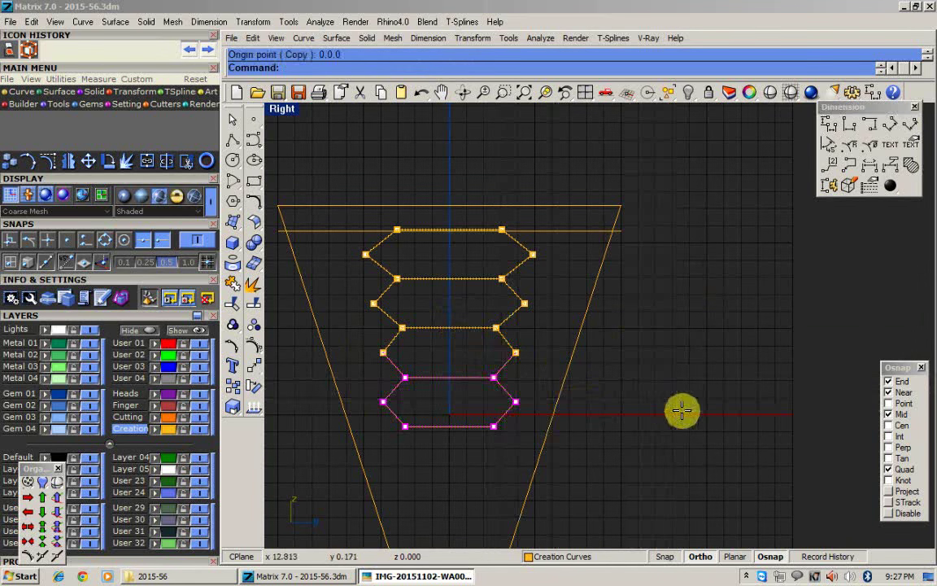
{"action": "left_click", "coordinate": [698, 414]}
{"action": "left_click", "coordinate": [678, 412]}
Exclude the edge shared by the third and fourth hexagons and narrow the remaining lower points in 1D from origin 0.
{"action": "scroll", "coordinate": [407, 380], "scroll_direction": "up", "scroll_amount": 2}
{"action": "left_click_drag", "start_coordinate": [387, 364], "coordinate": [553, 389], "text": "ctrl"}
{"action": "type", "text": "1d"}
{"action": "key", "text": "Return"}
{"action": "type", "text": "0"}
{"action": "key", "text": "Return"}
{"action": "left_click", "coordinate": [718, 423]}
{"action": "left_click", "coordinate": [701, 422]}
Exclude the fourth hexagon's side points and narrow its bottom edge in 1D from origin 0, finishing the point editing.
{"action": "left_click_drag", "start_coordinate": [363, 389], "coordinate": [581, 428], "text": "ctrl"}
{"action": "key", "text": "Return"}
{"action": "type", "text": "0"}
{"action": "key", "text": "Return"}
{"action": "left_click", "coordinate": [718, 424]}
{"action": "left_click", "coordinate": [694, 425]}
{"action": "scroll", "coordinate": [408, 343], "scroll_direction": "down", "scroll_amount": 6}
{"action": "key", "text": "Escape"}
{"action": "key", "text": "Escape"}
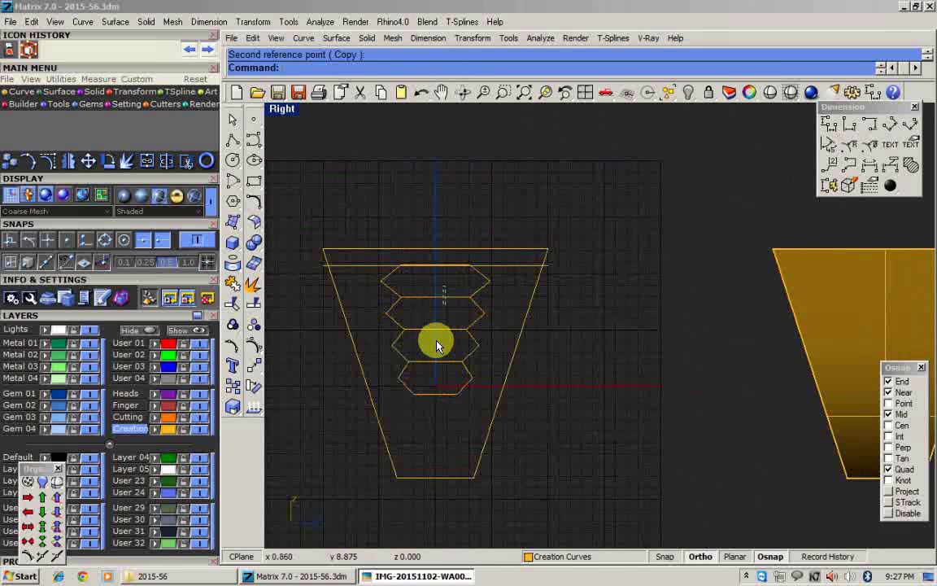
Save the model file and show all hidden objects.
{"action": "left_click", "coordinate": [444, 363]}
{"action": "key", "text": "ctrl+s"}
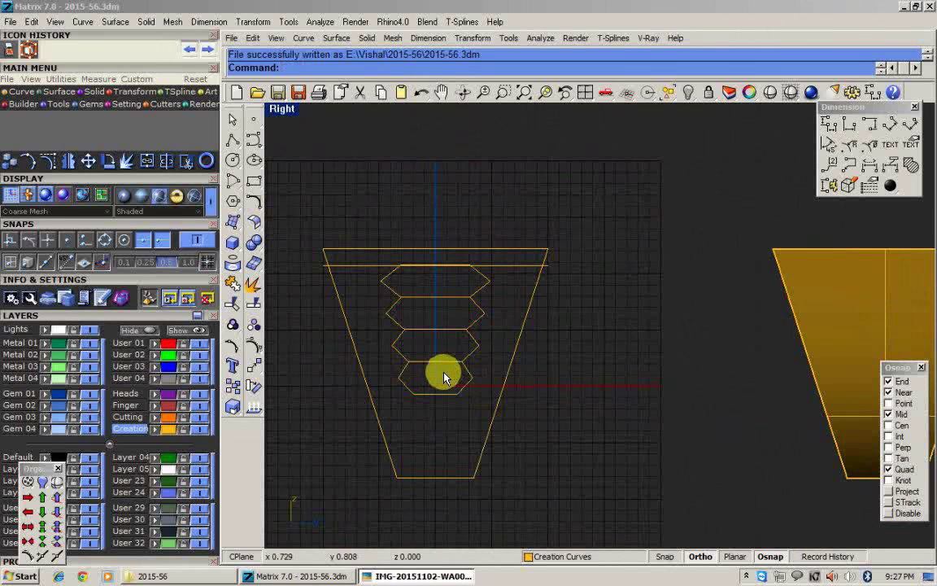
{"action": "left_click", "coordinate": [691, 96]}
{"action": "left_click", "coordinate": [740, 108]}
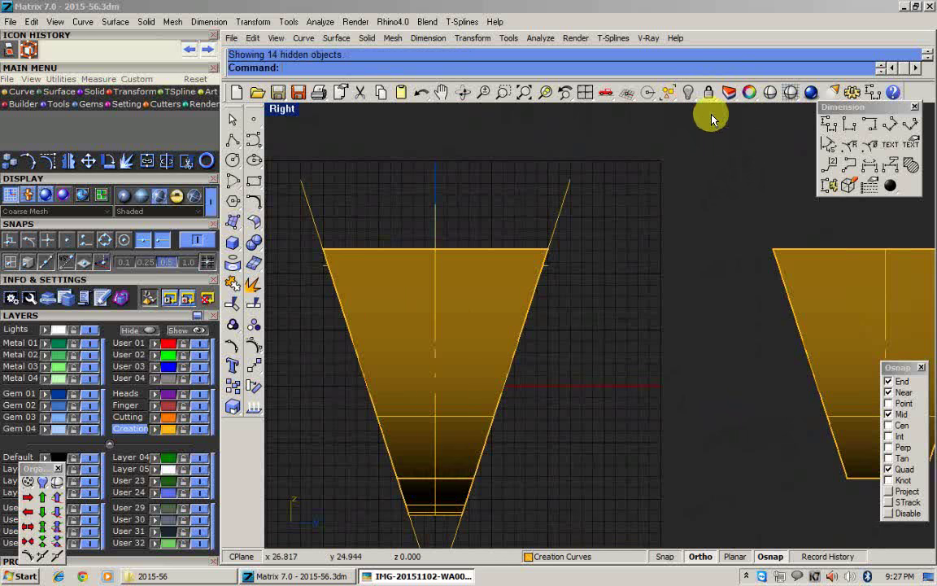
Undo the show operation and draw a both-sides line centred on the top hexagon's right corner, directed through the fourth hexagon's right corner.
{"action": "key", "text": "ctrl+z"}
{"action": "left_click", "coordinate": [236, 143]}
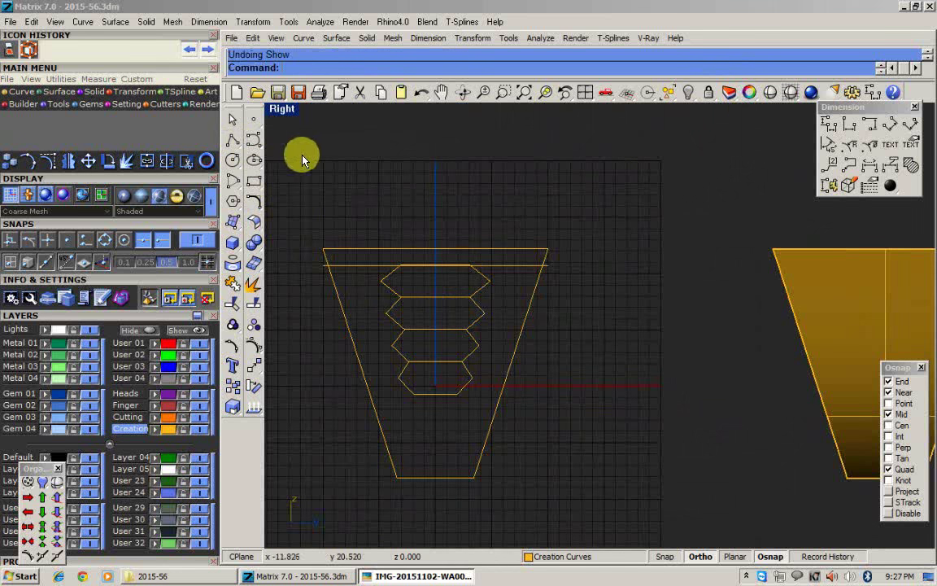
{"action": "left_click", "coordinate": [236, 141]}
{"action": "left_click", "coordinate": [254, 154]}
{"action": "scroll", "coordinate": [449, 286], "scroll_direction": "up", "scroll_amount": 2}
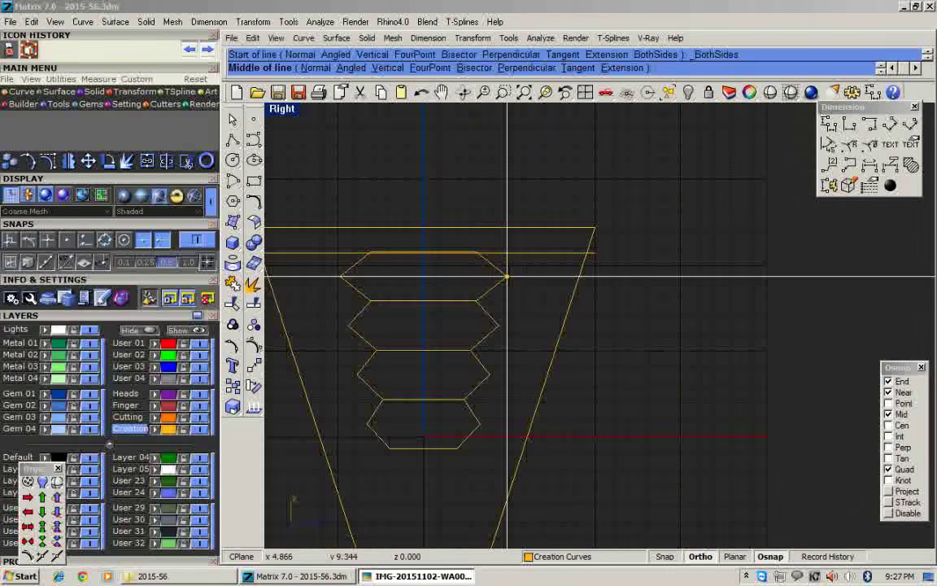
{"action": "left_click", "coordinate": [506, 275]}
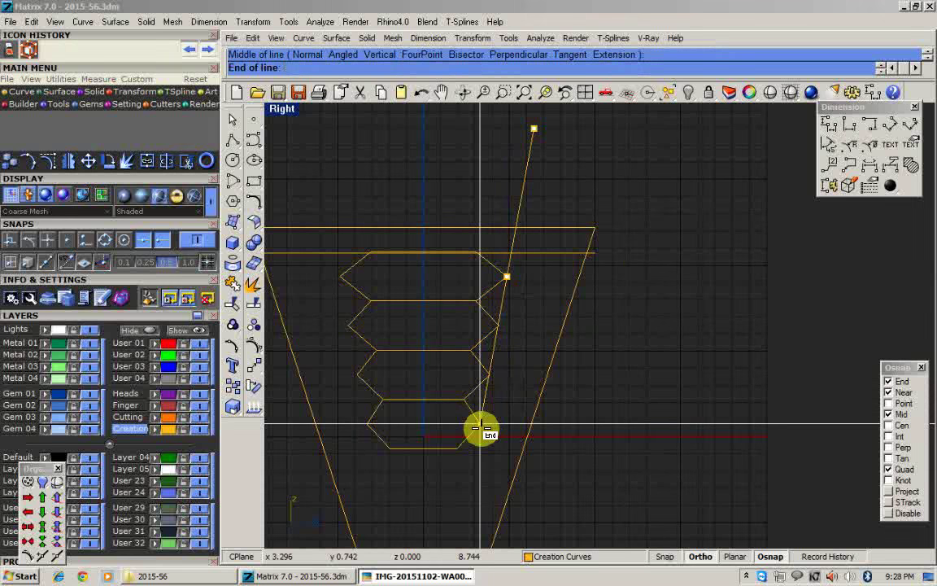
{"action": "type", "text": "10"}
{"action": "key", "text": "Return"}
{"action": "left_click", "coordinate": [482, 429]}
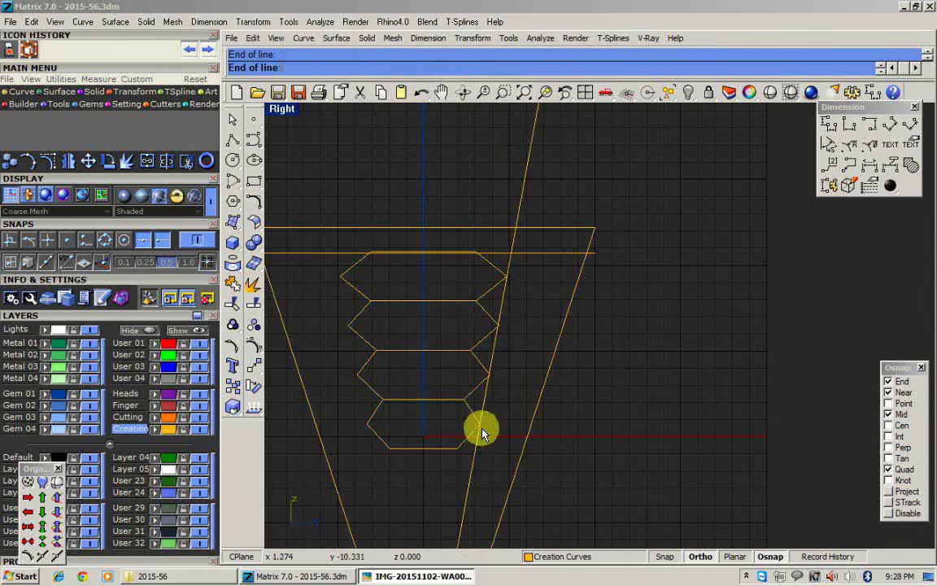
Toggle the Project object snap and move the slanted line by -.1,0 along the hexagons' right corners.
{"action": "scroll", "coordinate": [530, 263], "scroll_direction": "down", "scroll_amount": 4}
{"action": "left_click", "coordinate": [528, 197]}
{"action": "left_click", "coordinate": [895, 492]}
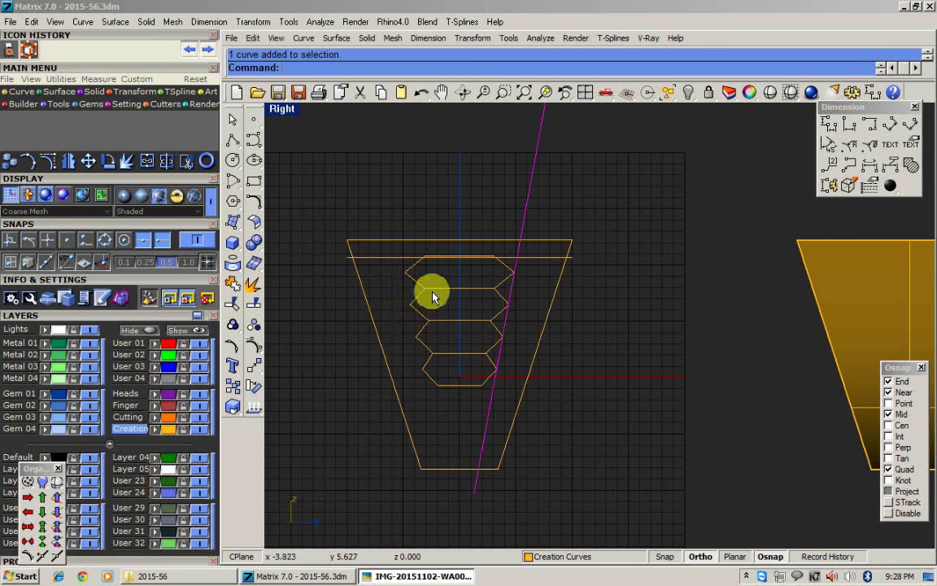
{"action": "left_click", "coordinate": [747, 576]}
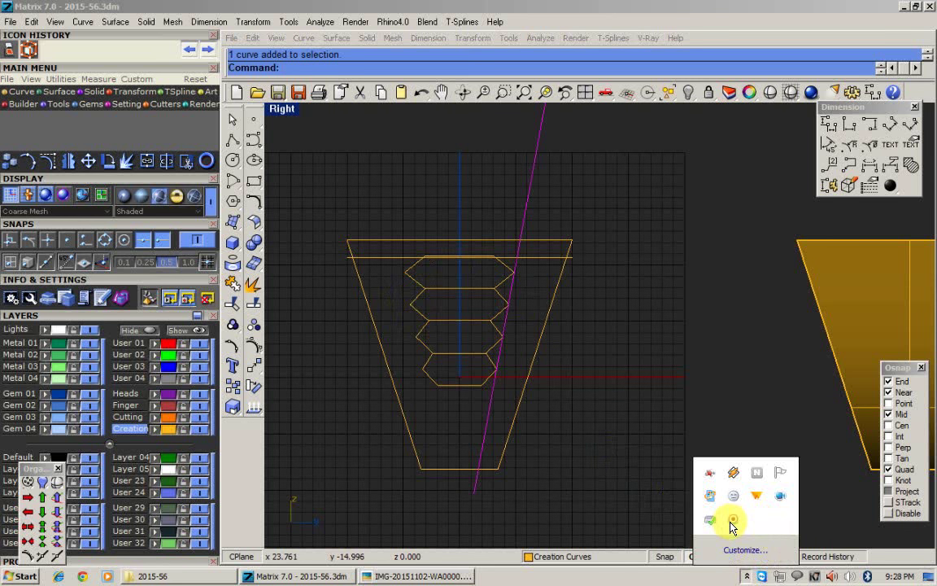
{"action": "left_click", "coordinate": [844, 414]}
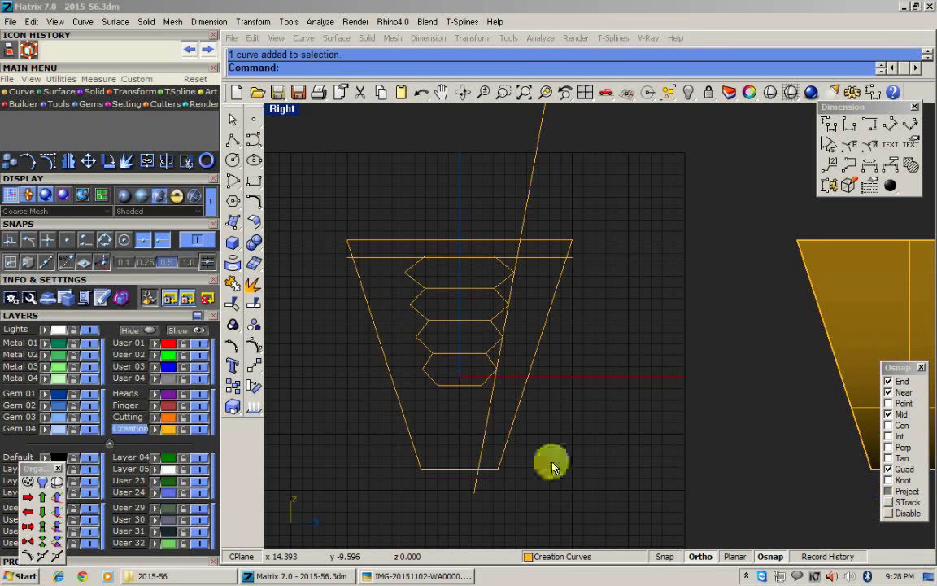
{"action": "left_click", "coordinate": [527, 202]}
{"action": "scroll", "coordinate": [501, 338], "scroll_direction": "up", "scroll_amount": 4}
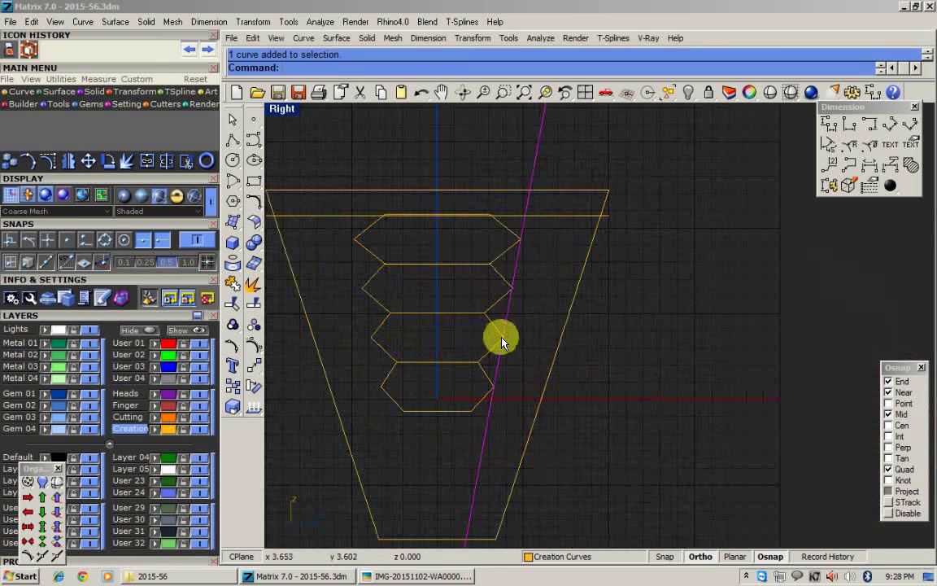
{"action": "left_click", "coordinate": [29, 513]}
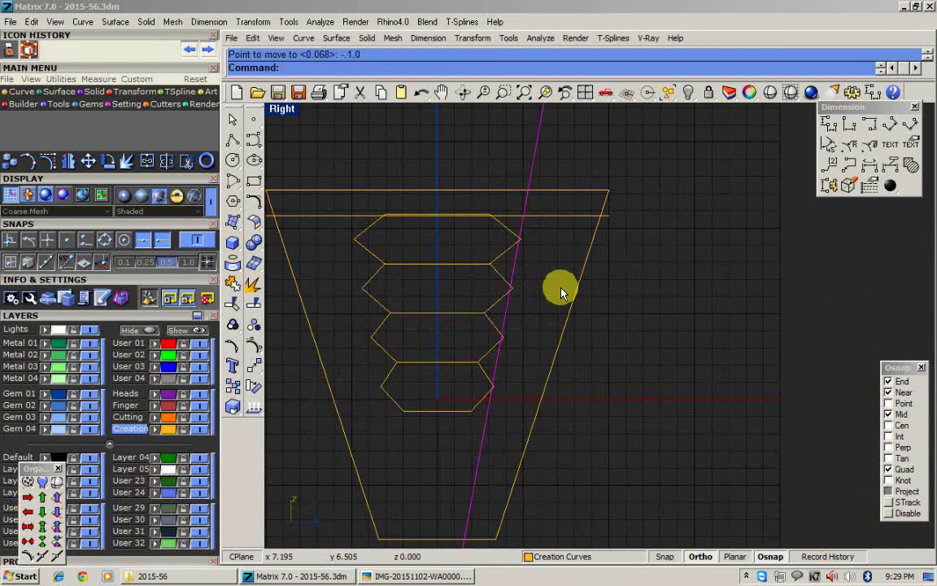
Offset the slanted line by 1.2 outward, towards the shank's right edge.
{"action": "left_click", "coordinate": [257, 206]}
{"action": "left_click", "coordinate": [398, 217]}
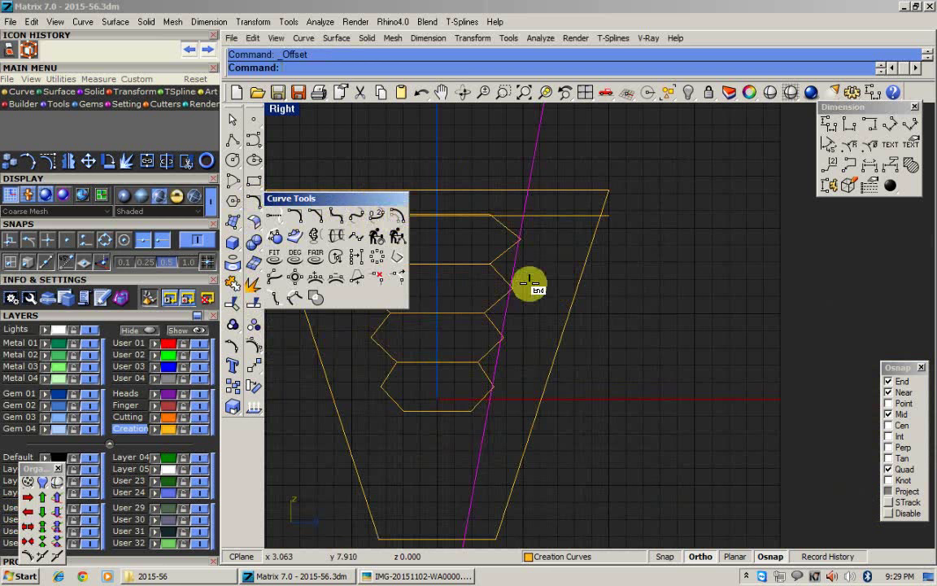
{"action": "scroll", "coordinate": [554, 277], "scroll_direction": "up", "scroll_amount": 4}
{"action": "right_click_drag", "start_coordinate": [551, 277], "coordinate": [555, 247]}
{"action": "type", "text": "1.2"}
{"action": "key", "text": "Return"}
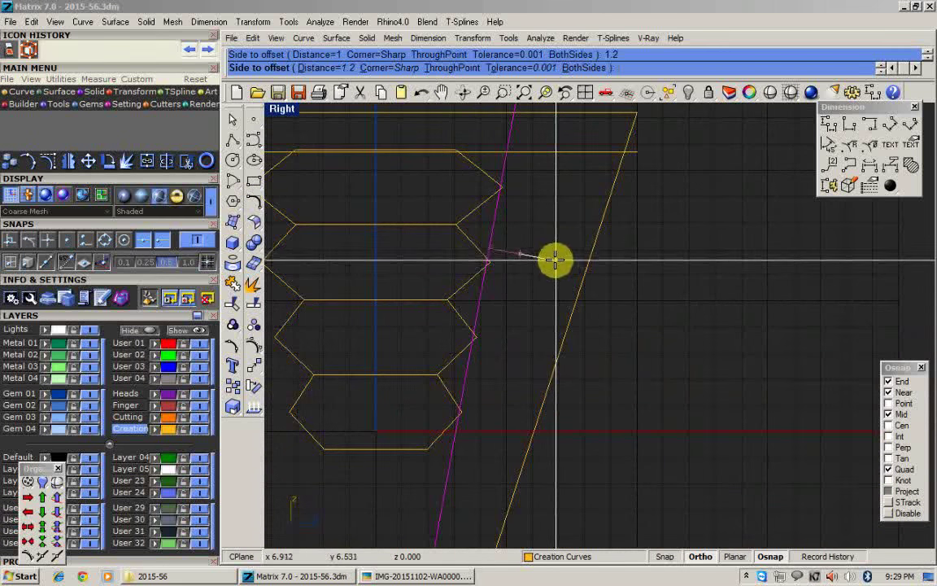
{"action": "left_click", "coordinate": [555, 259]}
Offset the new slanted line by another 1.2 towards the shank's right edge, making a third line.
{"action": "left_click", "coordinate": [523, 236]}
{"action": "right_click", "coordinate": [552, 246]}
{"action": "type", "text": "1"}
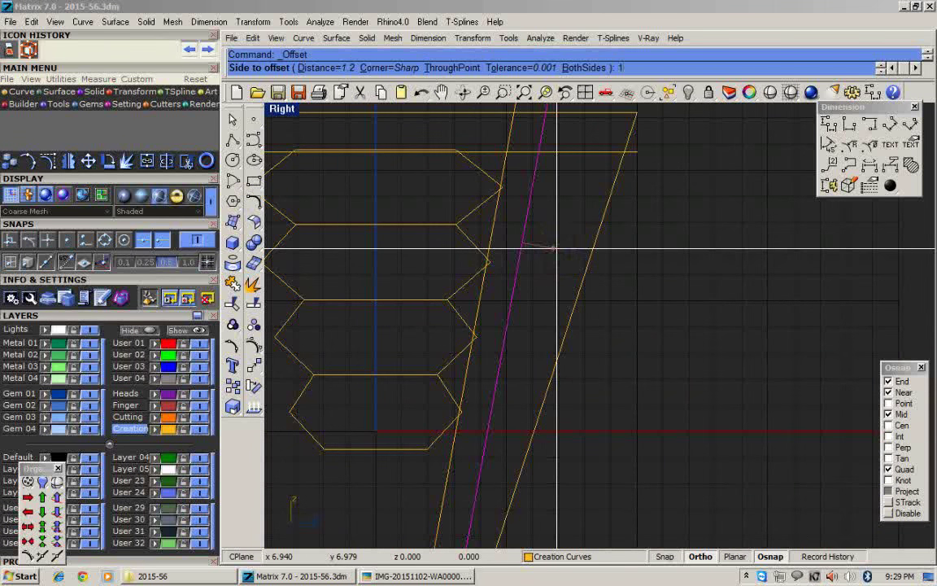
{"action": "type", "text": ".2"}
{"action": "key", "text": "Return"}
{"action": "left_click", "coordinate": [556, 248]}
Switch to Picasa Photo Viewer and examine the reference images for the slope and spacing of the side lines.
{"action": "scroll", "coordinate": [563, 272], "scroll_direction": "down", "scroll_amount": 4}
{"action": "scroll", "coordinate": [502, 368], "scroll_direction": "up", "scroll_amount": 4}
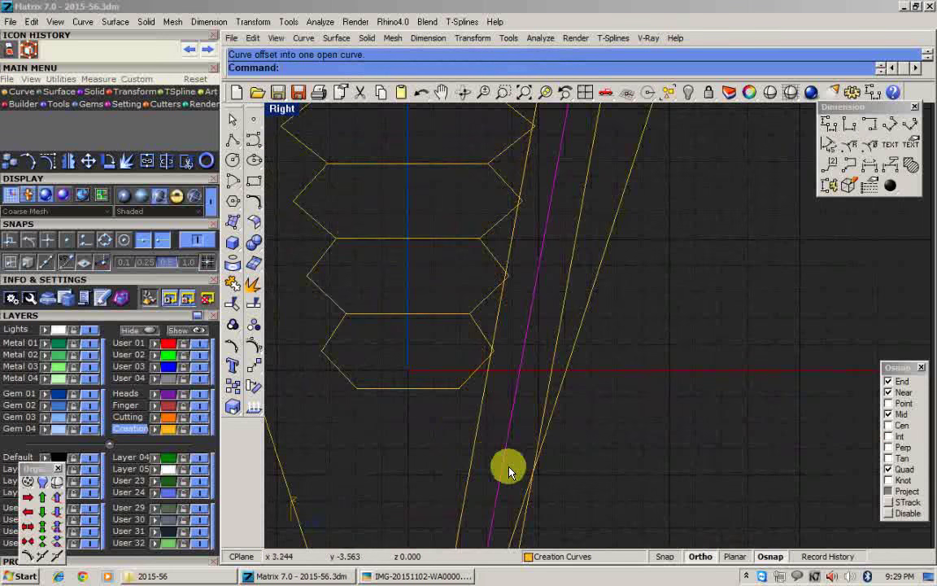
{"action": "left_click", "coordinate": [425, 577]}
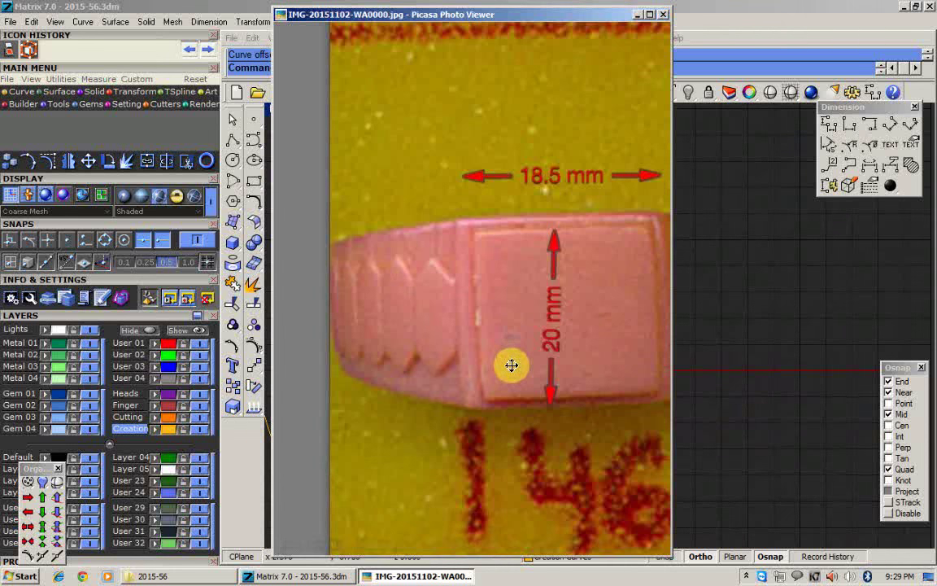
{"action": "key", "text": "Right"}
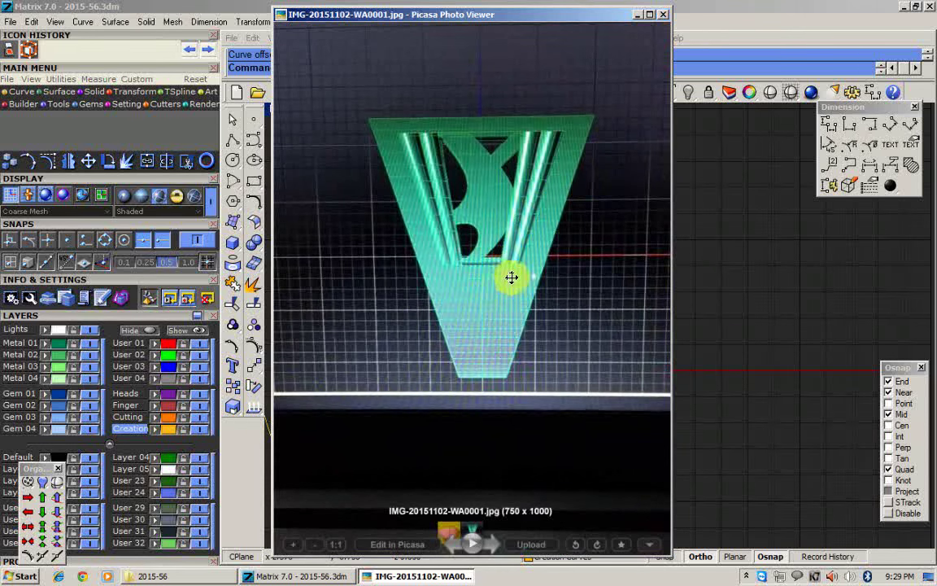
{"action": "left_click", "coordinate": [638, 17]}
{"action": "scroll", "coordinate": [545, 244], "scroll_direction": "down", "scroll_amount": 6}
{"action": "right_click_drag", "start_coordinate": [568, 249], "coordinate": [568, 271]}
{"action": "scroll", "coordinate": [565, 270], "scroll_direction": "up", "scroll_amount": 2}
{"action": "key", "text": "Escape"}
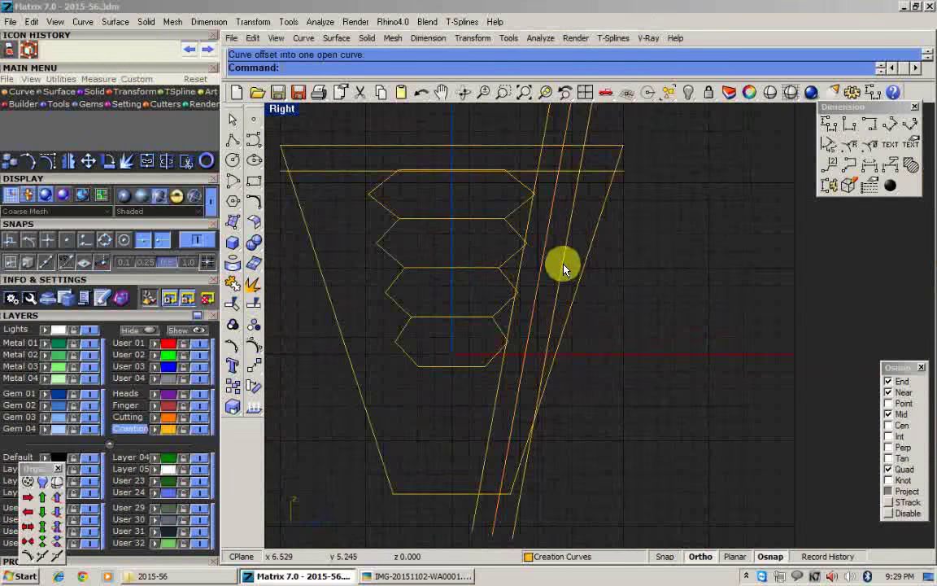
Enable the Int snap and rotate both offset lines slightly about the inner one's intersection with the horizontal line above the hexagons.
{"action": "left_click", "coordinate": [563, 265]}
{"action": "scroll", "coordinate": [548, 179], "scroll_direction": "up", "scroll_amount": 2}
{"action": "left_click", "coordinate": [557, 186]}
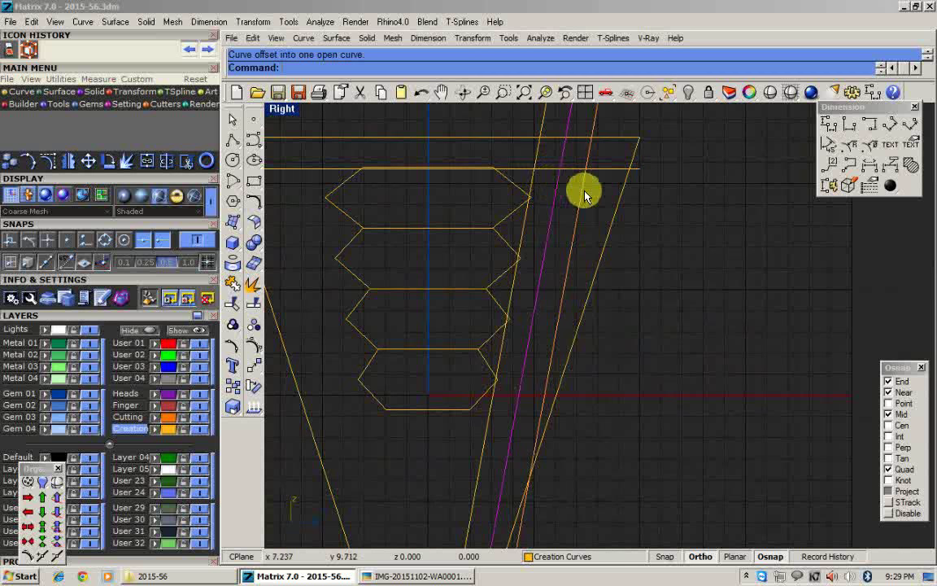
{"action": "left_click_drag", "start_coordinate": [560, 202], "coordinate": [560, 206]}
{"action": "key", "text": "ctrl+r"}
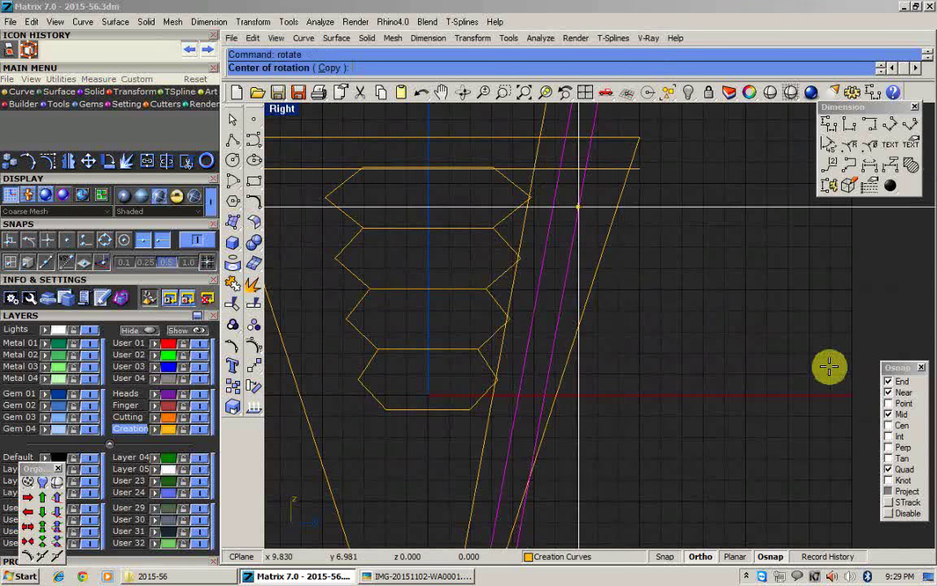
{"action": "left_click", "coordinate": [890, 437]}
{"action": "left_click", "coordinate": [560, 170]}
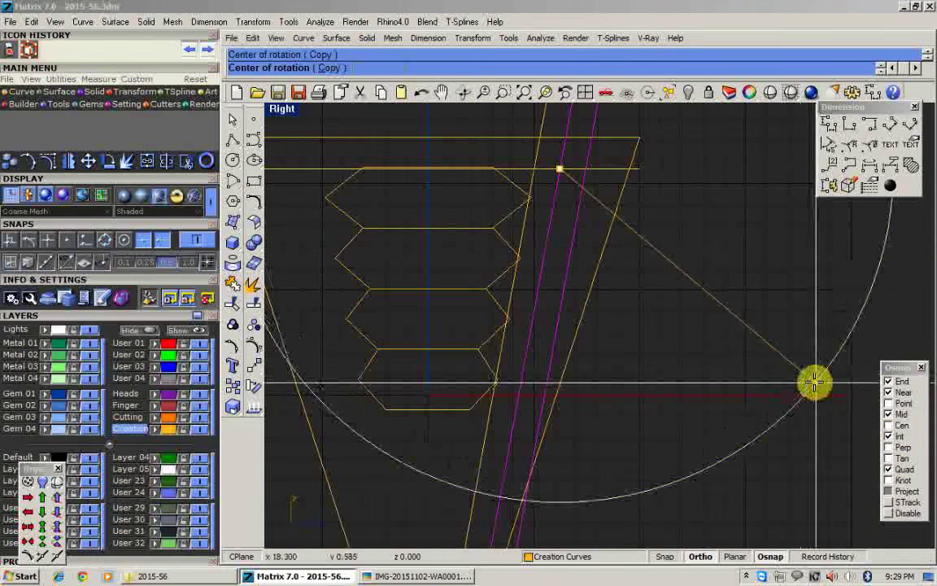
{"action": "left_click", "coordinate": [812, 384]}
{"action": "left_click", "coordinate": [812, 392]}
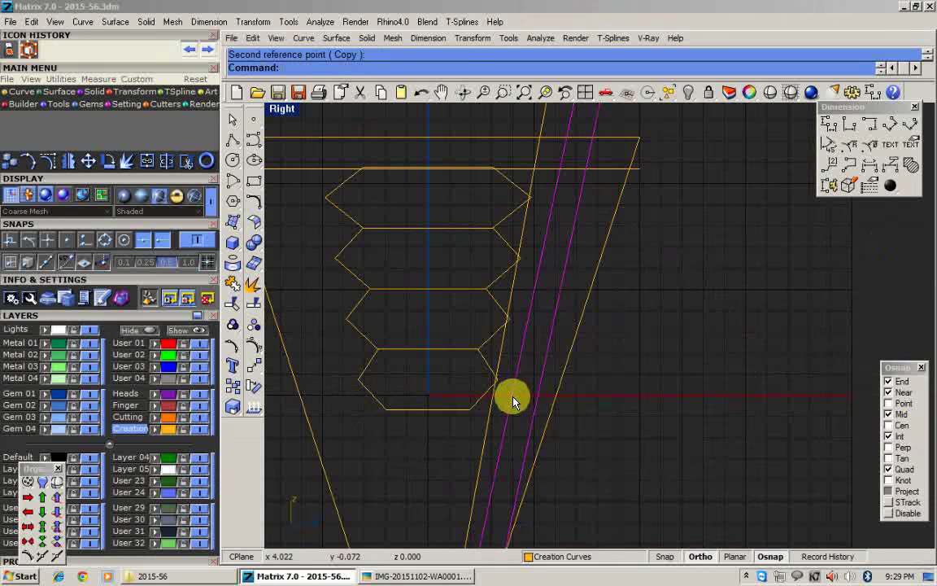
Rotate both offset lines slightly about the point where the inner one crosses the horizontal axis.
{"action": "right_click", "coordinate": [512, 398]}
{"action": "left_click", "coordinate": [512, 396]}
{"action": "left_click", "coordinate": [737, 199]}
{"action": "left_click", "coordinate": [610, 187]}
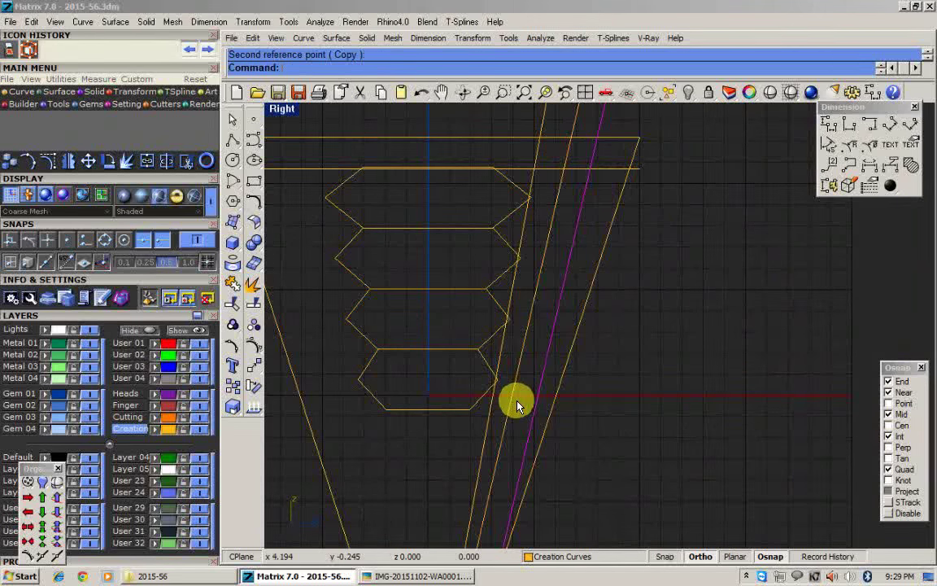
Rotate only the outermost slanted line slightly about its intersection with the horizontal line above the hexagons.
{"action": "right_click", "coordinate": [517, 401]}
{"action": "left_click", "coordinate": [590, 168]}
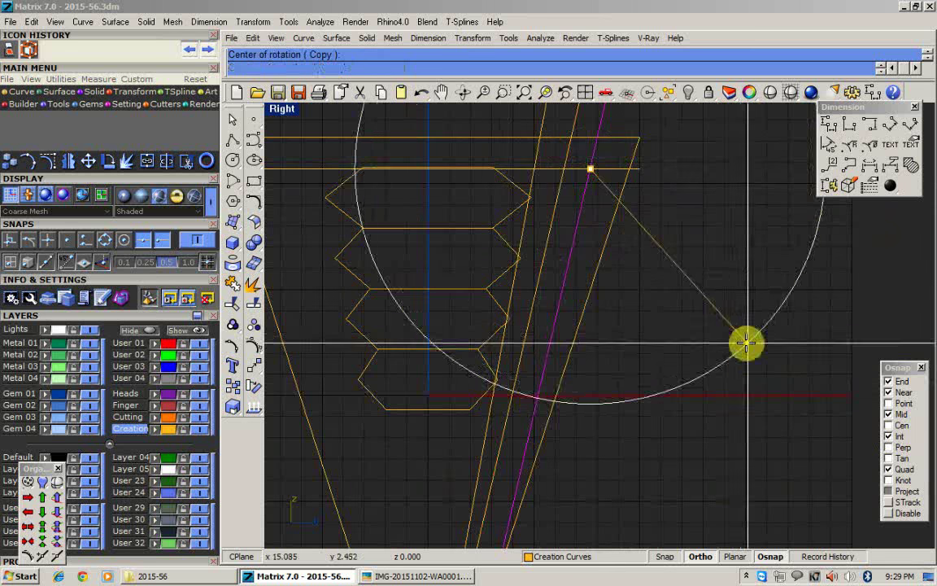
{"action": "left_click", "coordinate": [747, 343]}
{"action": "left_click", "coordinate": [603, 258]}
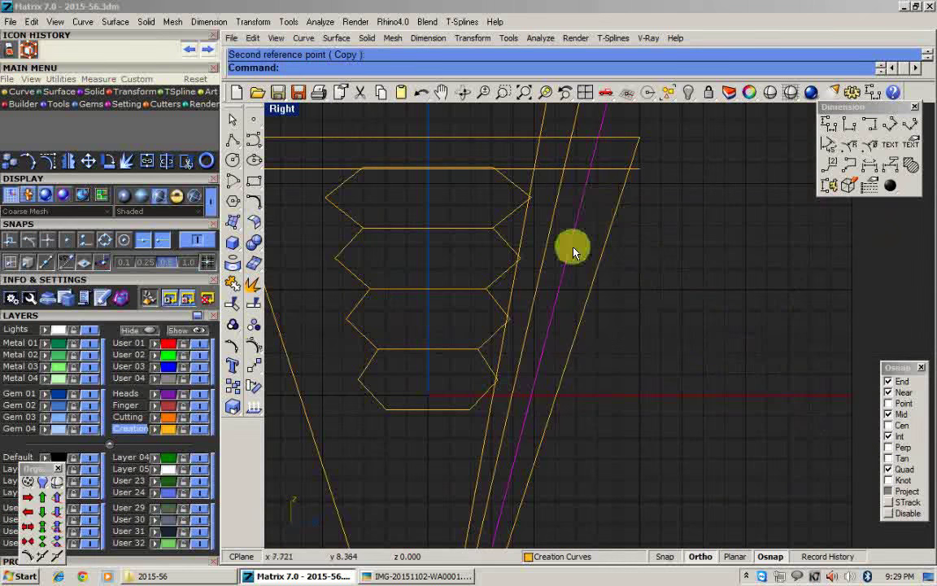
Mirror the three slanted lines across the vertical centre axis, keeping the originals.
{"action": "scroll", "coordinate": [530, 370], "scroll_direction": "down", "scroll_amount": 1}
{"action": "scroll", "coordinate": [567, 223], "scroll_direction": "up", "scroll_amount": 2}
{"action": "left_click", "coordinate": [595, 252]}
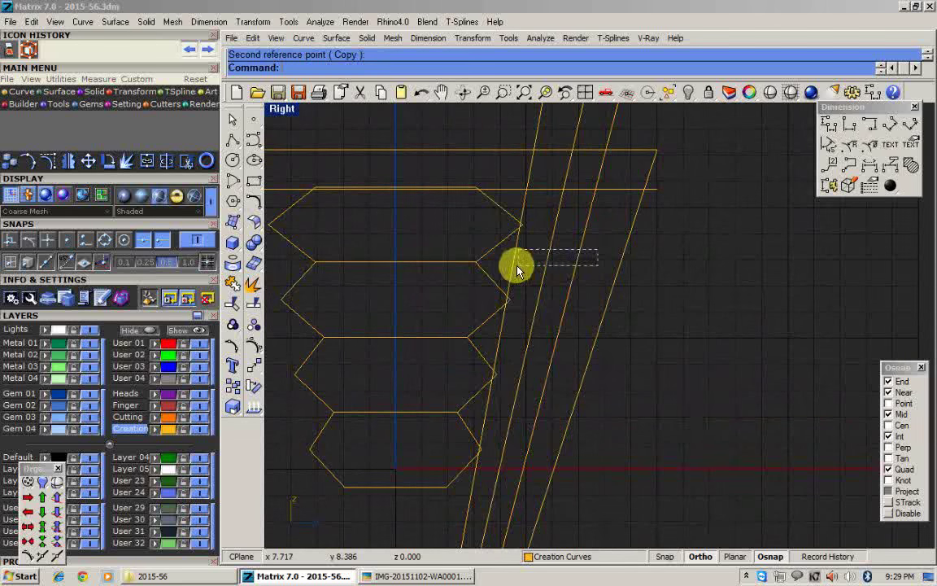
{"action": "left_click_drag", "start_coordinate": [517, 267], "coordinate": [508, 270]}
{"action": "scroll", "coordinate": [544, 310], "scroll_direction": "down", "scroll_amount": 6}
{"action": "key", "text": "m"}
{"action": "left_click", "coordinate": [473, 160]}
{"action": "scroll", "coordinate": [549, 316], "scroll_direction": "down", "scroll_amount": 4}
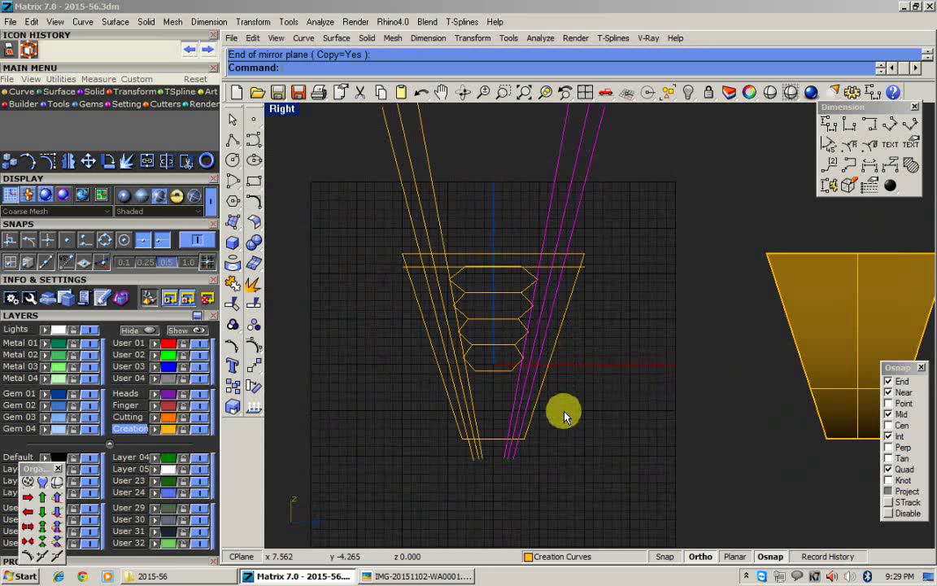
Measure the gap between the outermost slanted line and the shank's right edge with an aligned dimension.
{"action": "left_click", "coordinate": [894, 126]}
{"action": "scroll", "coordinate": [524, 330], "scroll_direction": "up", "scroll_amount": 5}
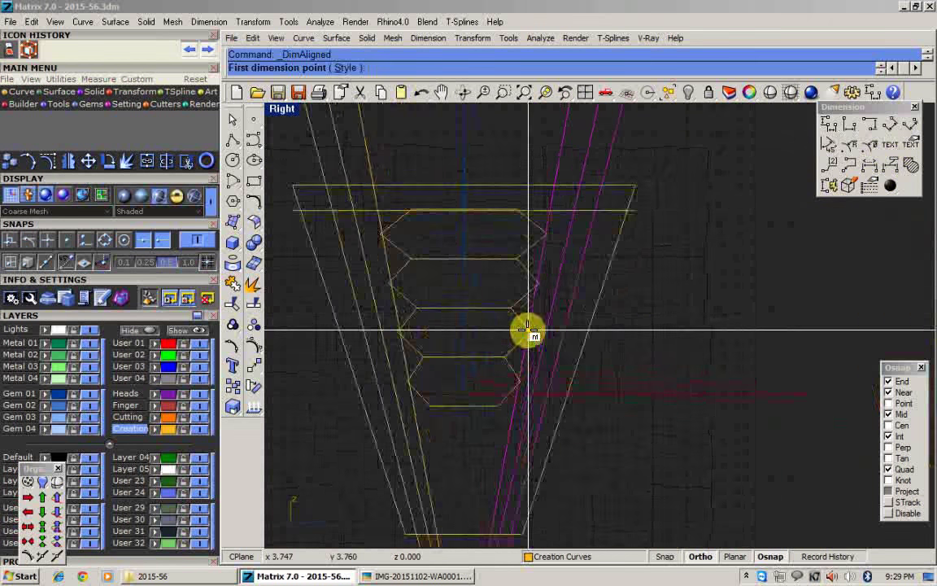
{"action": "left_click", "coordinate": [583, 239]}
{"action": "left_click", "coordinate": [620, 239]}
{"action": "key", "text": "Escape"}
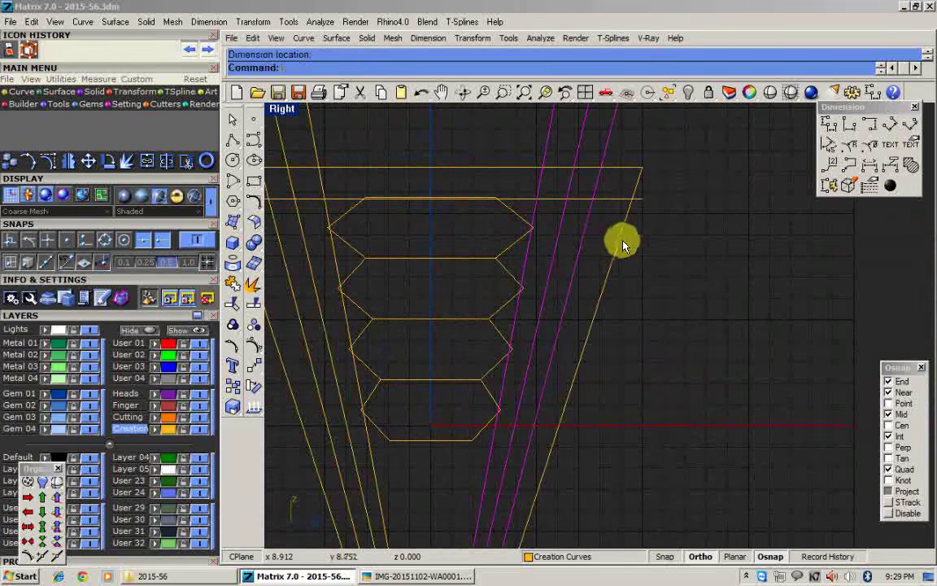
Delete the three mirrored slanted lines on the shank's left side.
{"action": "scroll", "coordinate": [612, 249], "scroll_direction": "down", "scroll_amount": 4}
{"action": "scroll", "coordinate": [572, 261], "scroll_direction": "down", "scroll_amount": 4}
{"action": "left_click_drag", "start_coordinate": [647, 167], "coordinate": [518, 179]}
{"action": "left_click_drag", "start_coordinate": [509, 160], "coordinate": [405, 185]}
{"action": "key", "text": "Delete"}
Narrow all four hexagons together with a horizontal 1D scale of about 0.96.
{"action": "scroll", "coordinate": [537, 272], "scroll_direction": "up", "scroll_amount": 4}
{"action": "left_click_drag", "start_coordinate": [529, 247], "coordinate": [500, 357]}
{"action": "type", "text": "sc"}
{"action": "key", "text": "Return"}
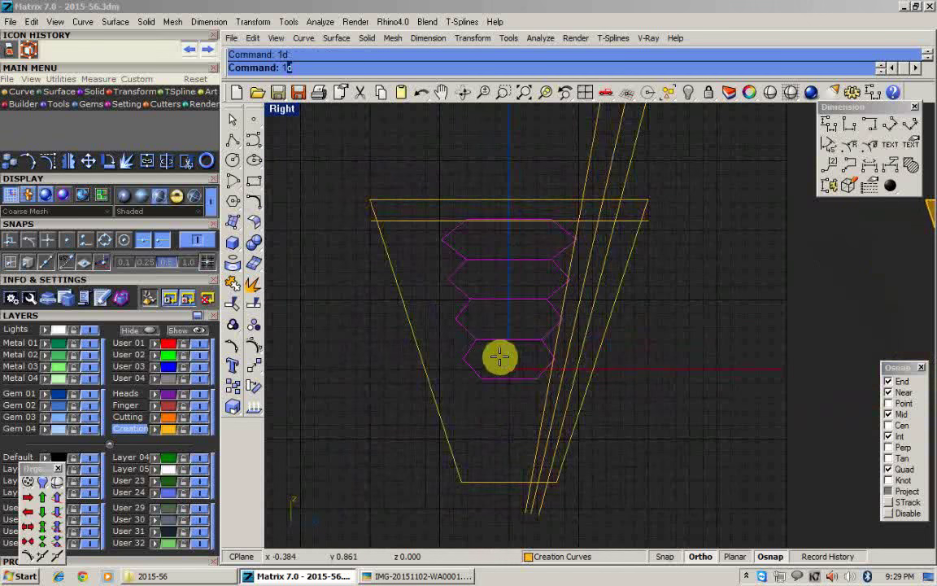
{"action": "scroll", "coordinate": [666, 374], "scroll_direction": "up", "scroll_amount": 2}
{"action": "left_click", "coordinate": [721, 374]}
{"action": "left_click", "coordinate": [714, 376]}
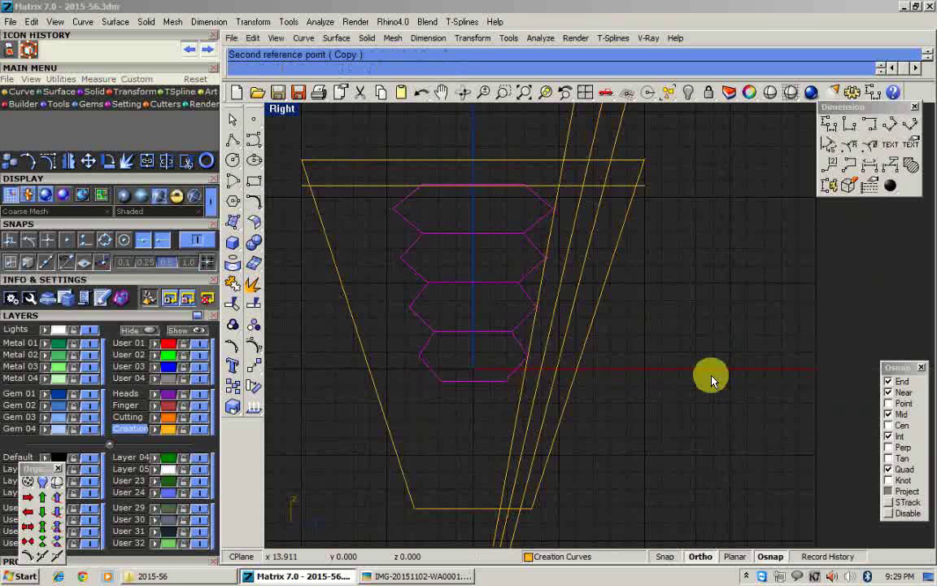
{"action": "key", "text": "Escape"}
Turn on the fourth hexagon's control points and raise its two bottom points slightly.
{"action": "left_click", "coordinate": [255, 348]}
{"action": "scroll", "coordinate": [446, 388], "scroll_direction": "up", "scroll_amount": 4}
{"action": "left_click_drag", "start_coordinate": [412, 366], "coordinate": [563, 416]}
{"action": "type", "text": "m"}
{"action": "key", "text": "Return"}
{"action": "left_click", "coordinate": [727, 447]}
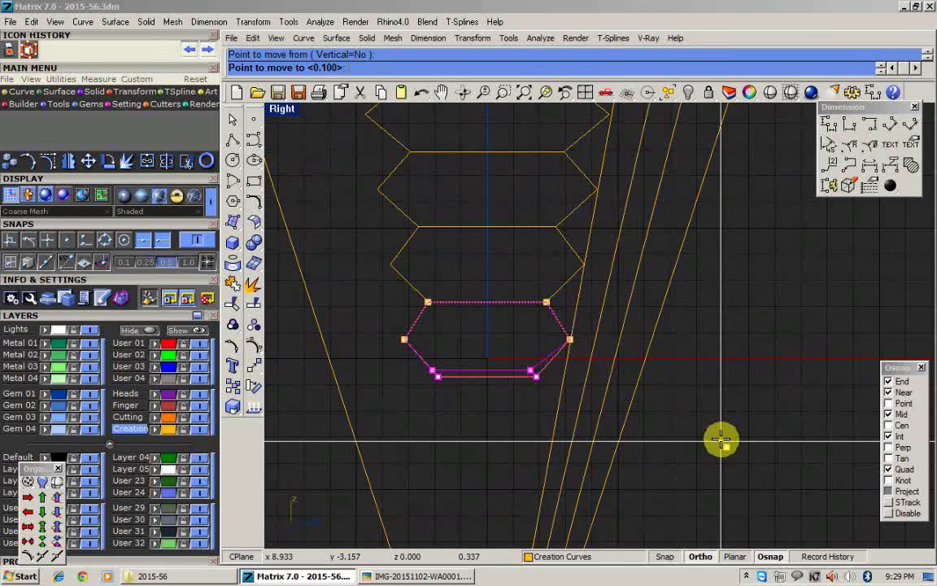
{"action": "key", "text": "Escape"}
{"action": "left_click", "coordinate": [42, 501]}
Widen the fourth hexagon's bottom edge with a 1D scale from its midpoint and finish the point editing.
{"action": "scroll", "coordinate": [472, 363], "scroll_direction": "down", "scroll_amount": 6}
{"action": "scroll", "coordinate": [481, 369], "scroll_direction": "up", "scroll_amount": 4}
{"action": "type", "text": "s1"}
{"action": "key", "text": "Return"}
{"action": "left_click", "coordinate": [483, 366]}
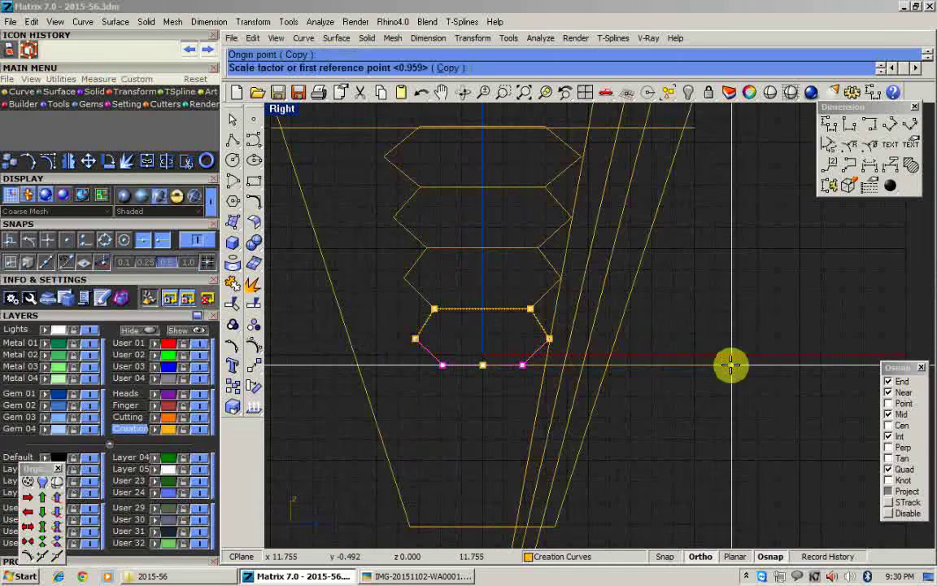
{"action": "left_click", "coordinate": [733, 366]}
{"action": "left_click", "coordinate": [761, 365]}
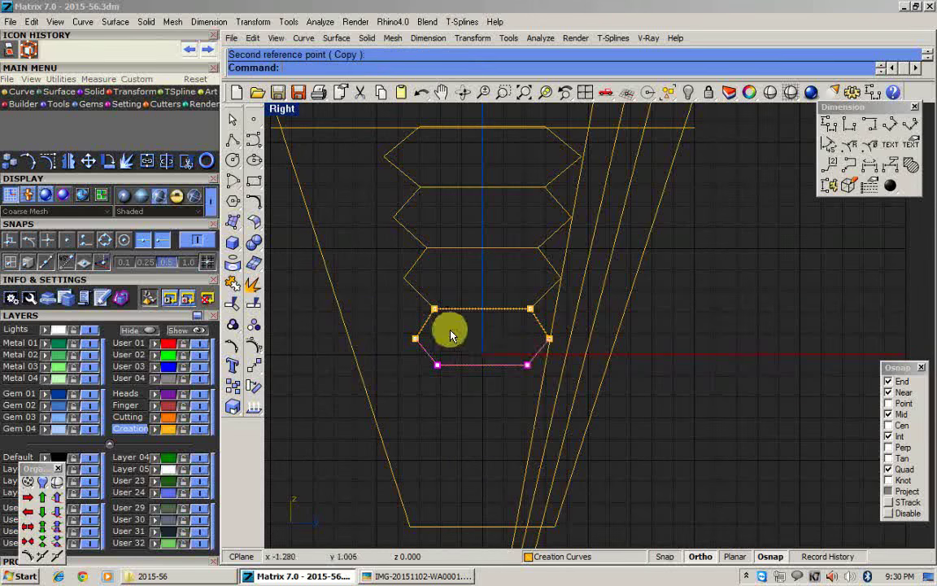
{"action": "key", "text": "Escape"}
{"action": "key", "text": "Escape"}
Select the three slanted lines beside the hexagon stack and nudge them slightly left.
{"action": "scroll", "coordinate": [451, 334], "scroll_direction": "down", "scroll_amount": 2}
{"action": "left_click_drag", "start_coordinate": [493, 207], "coordinate": [461, 375]}
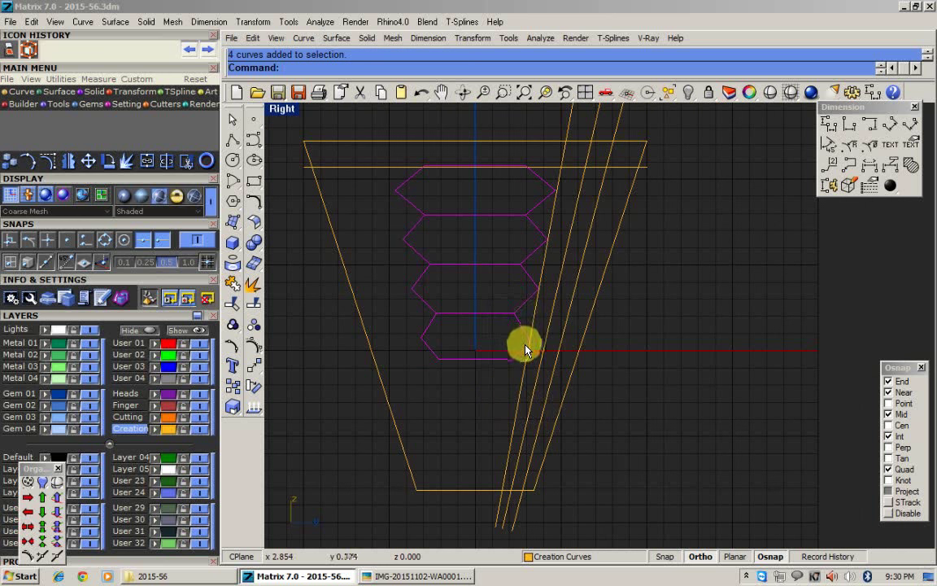
{"action": "scroll", "coordinate": [582, 257], "scroll_direction": "up", "scroll_amount": 1}
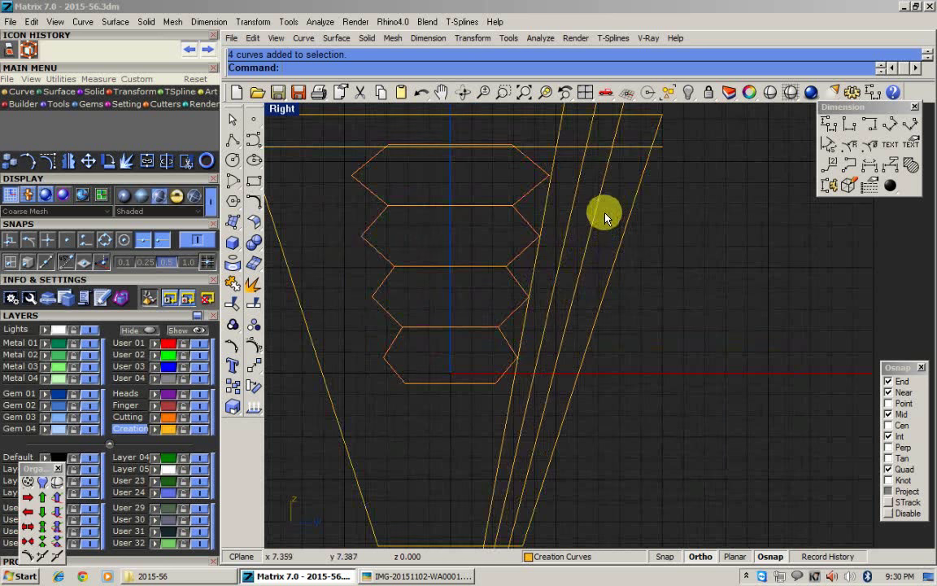
{"action": "left_click_drag", "start_coordinate": [558, 216], "coordinate": [549, 214]}
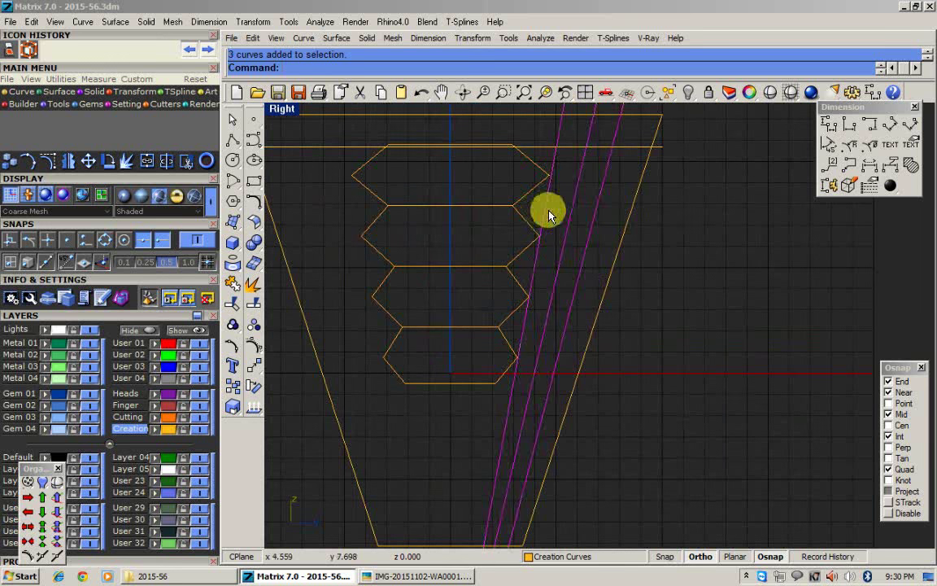
{"action": "left_click", "coordinate": [28, 512]}
{"action": "right_click", "coordinate": [584, 244]}
Rotate the three slanted lines slightly about the fourth hexagon's right corner to follow the hexagon stack's taper.
{"action": "type", "text": "rotate"}
{"action": "key", "text": "Return"}
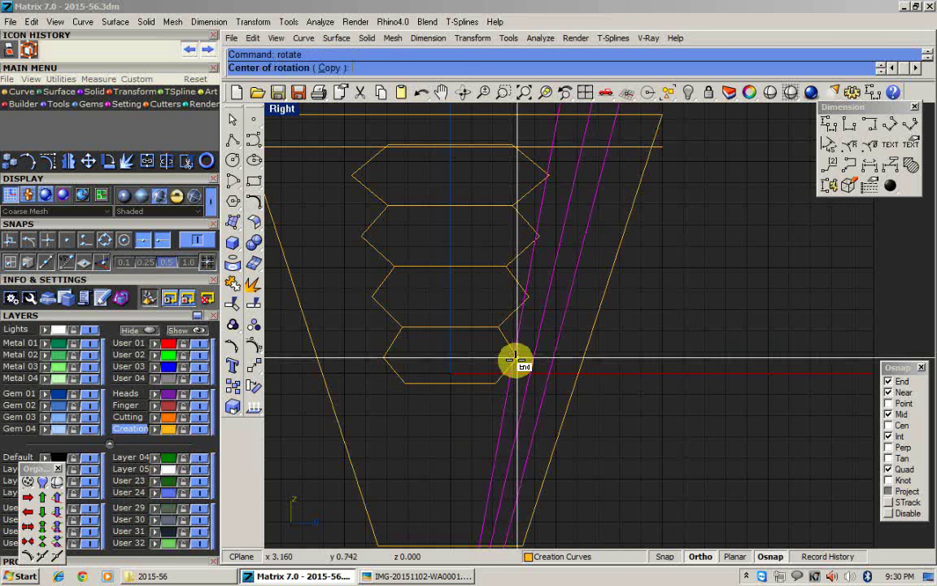
{"action": "left_click", "coordinate": [518, 360]}
{"action": "left_click", "coordinate": [732, 317]}
{"action": "left_click", "coordinate": [738, 321]}
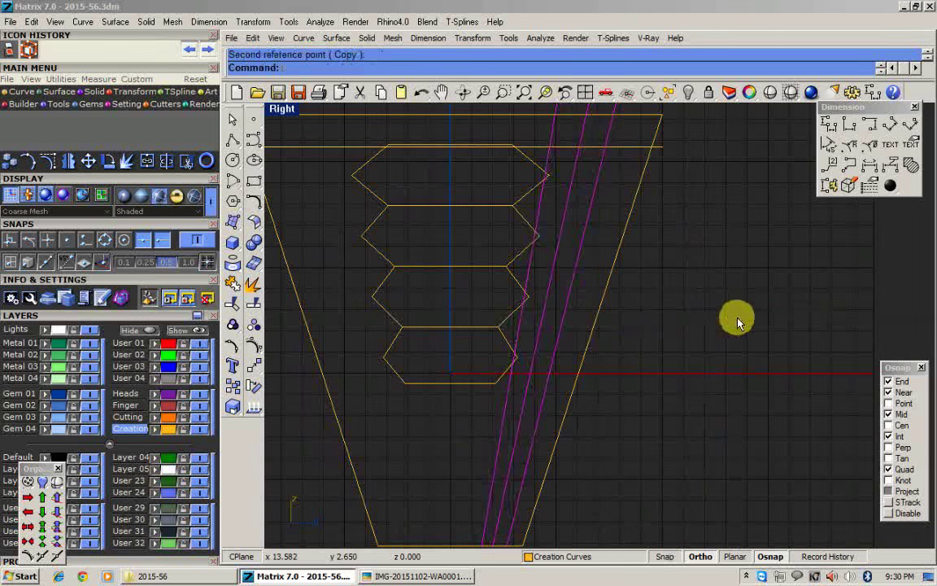
Rotate the second and third slanted lines slightly outward about a point on the second line near the horizontal axis.
{"action": "scroll", "coordinate": [557, 335], "scroll_direction": "down", "scroll_amount": 5}
{"action": "scroll", "coordinate": [563, 248], "scroll_direction": "up", "scroll_amount": 5}
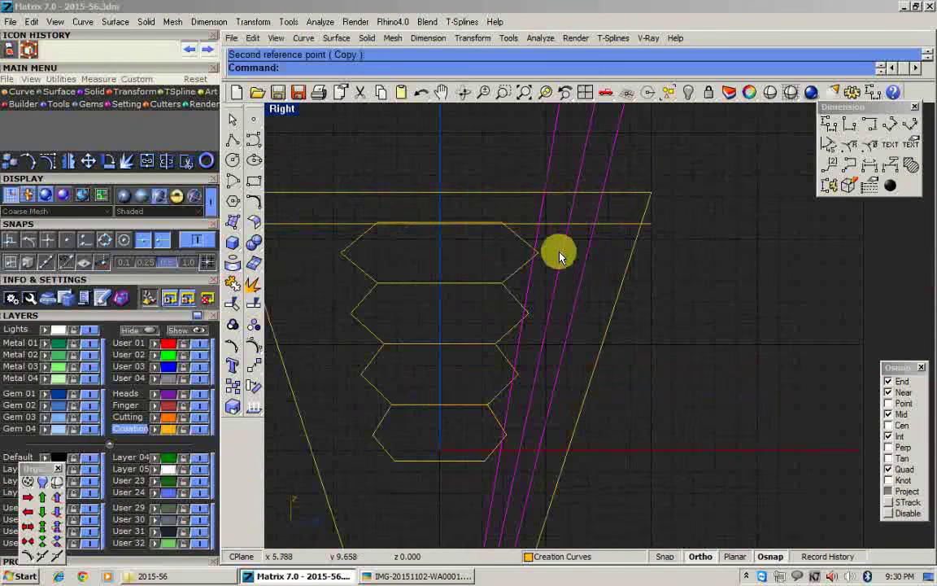
{"action": "right_click", "coordinate": [531, 440]}
{"action": "key", "text": "Escape"}
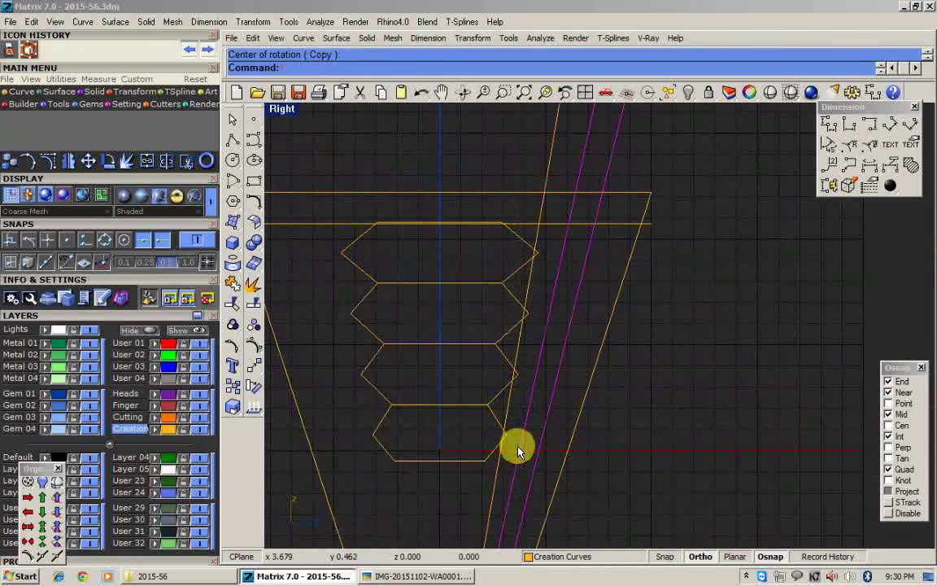
{"action": "left_click", "coordinate": [520, 449]}
{"action": "left_click", "coordinate": [756, 291]}
{"action": "left_click", "coordinate": [756, 290]}
Rotate only the third slanted line slightly about a point on it near the horizontal axis.
{"action": "key", "text": "Return"}
{"action": "left_click", "coordinate": [539, 450]}
{"action": "left_click", "coordinate": [747, 322]}
{"action": "left_click", "coordinate": [751, 324]}
Try to trim the tops of the three slanted lines at the shank's inner horizontal line.
{"action": "scroll", "coordinate": [598, 244], "scroll_direction": "down", "scroll_amount": 4}
{"action": "left_click_drag", "start_coordinate": [683, 136], "coordinate": [549, 149]}
{"action": "scroll", "coordinate": [595, 232], "scroll_direction": "up", "scroll_amount": 2}
{"action": "left_click", "coordinate": [592, 232]}
{"action": "key", "text": "ctrl+t"}
{"action": "left_click_drag", "start_coordinate": [665, 157], "coordinate": [492, 143]}
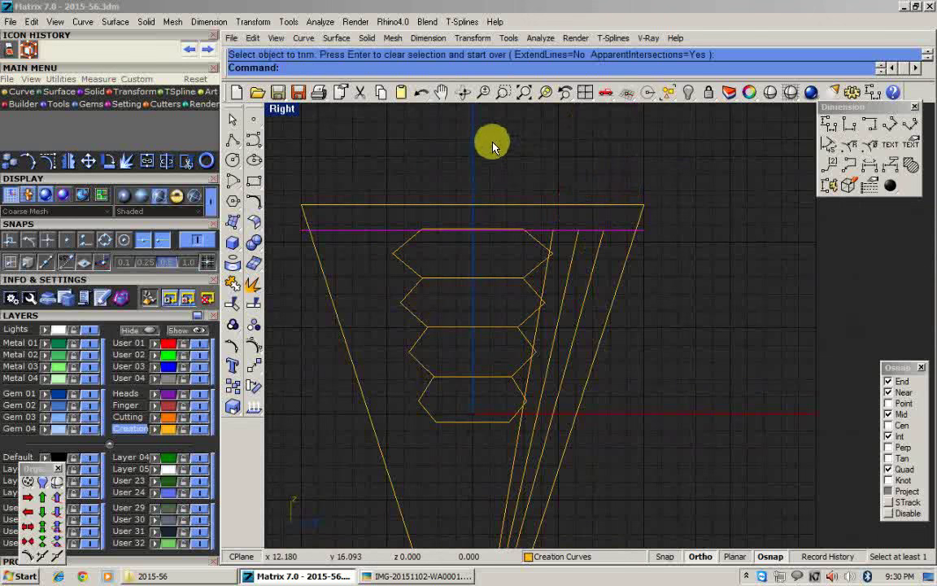
{"action": "scroll", "coordinate": [623, 231], "scroll_direction": "down", "scroll_amount": 6}
{"action": "scroll", "coordinate": [624, 237], "scroll_direction": "up", "scroll_amount": 4}
{"action": "scroll", "coordinate": [624, 239], "scroll_direction": "up", "scroll_amount": 2}
{"action": "left_click", "coordinate": [579, 216]}
{"action": "scroll", "coordinate": [579, 214], "scroll_direction": "up", "scroll_amount": 2}
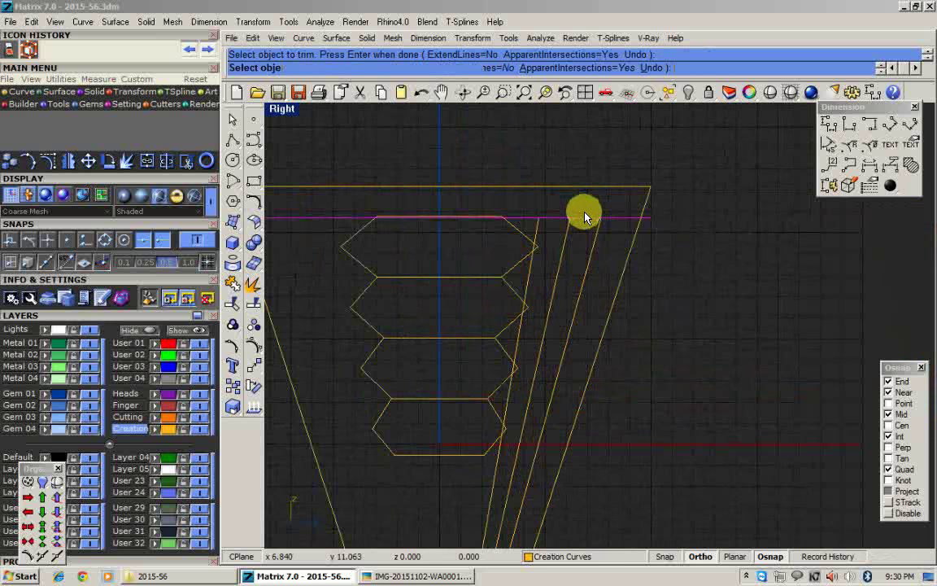
{"action": "key", "text": "Return"}
{"action": "key", "text": "ctrl+z"}
{"action": "scroll", "coordinate": [609, 218], "scroll_direction": "down", "scroll_amount": 6}
{"action": "key", "text": "Escape"}
{"action": "scroll", "coordinate": [604, 201], "scroll_direction": "up", "scroll_amount": 2}
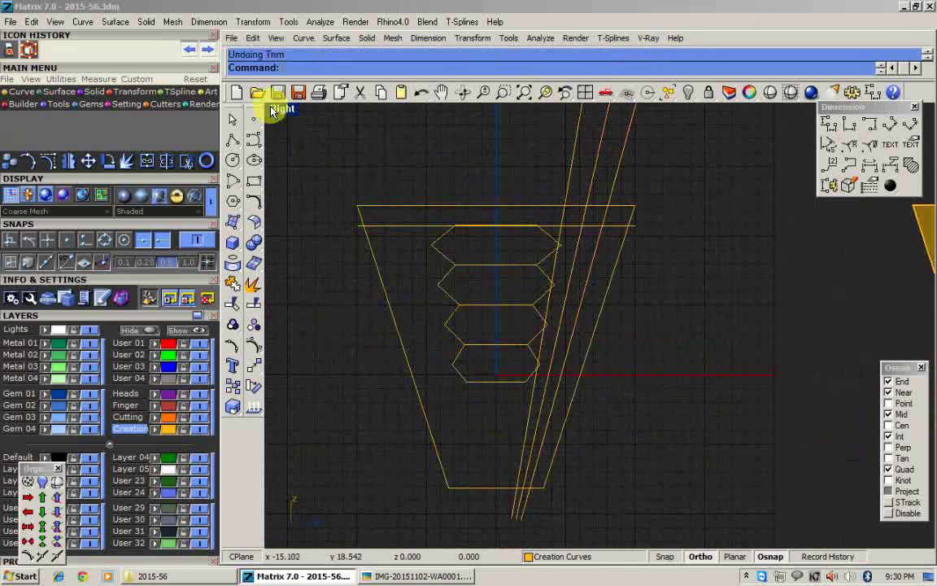
Draw a horizontal line across the slanted lines and place it just above the shank's top edge.
{"action": "left_click", "coordinate": [232, 145]}
{"action": "left_click", "coordinate": [461, 188]}
{"action": "scroll", "coordinate": [660, 194], "scroll_direction": "up", "scroll_amount": 1}
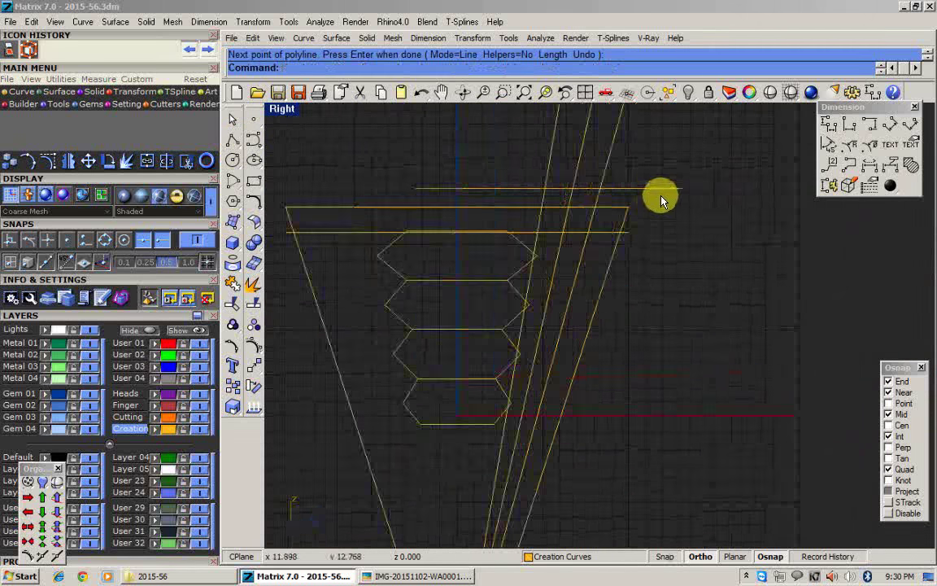
{"action": "scroll", "coordinate": [655, 188], "scroll_direction": "up", "scroll_amount": 2}
{"action": "left_click_drag", "start_coordinate": [655, 188], "coordinate": [656, 200]}
Trim off the three slanted lines above the new horizontal line.
{"action": "key", "text": "ctrl+t"}
{"action": "left_click_drag", "start_coordinate": [677, 135], "coordinate": [502, 152]}
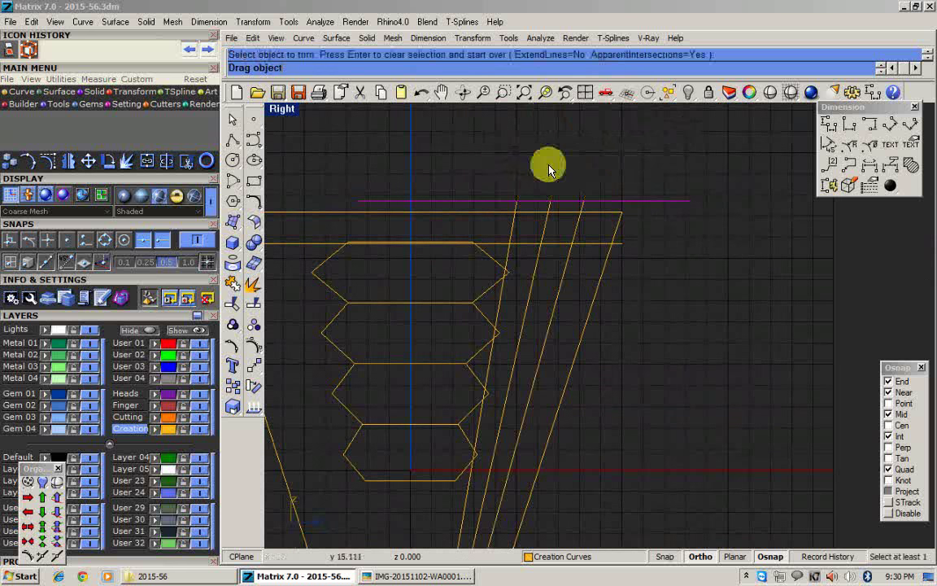
{"action": "right_click", "coordinate": [627, 203]}
Trim the horizontal line left of the first slanted line and between the second and third slanted lines.
{"action": "left_click_drag", "start_coordinate": [686, 182], "coordinate": [657, 217]}
{"action": "scroll", "coordinate": [581, 204], "scroll_direction": "down", "scroll_amount": 1}
{"action": "scroll", "coordinate": [557, 209], "scroll_direction": "up", "scroll_amount": 1}
{"action": "key", "text": "Escape"}
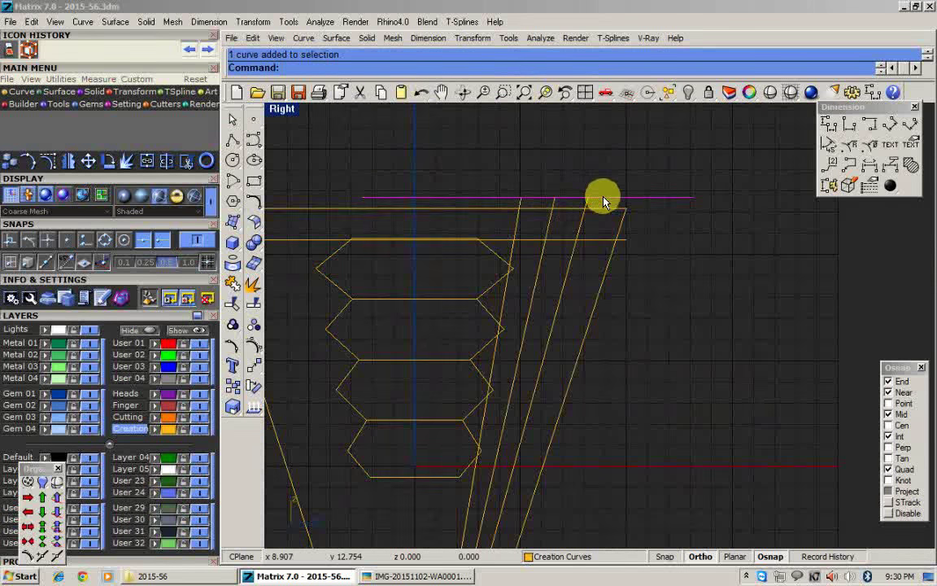
{"action": "key", "text": "ctrl+c"}
{"action": "scroll", "coordinate": [555, 196], "scroll_direction": "up", "scroll_amount": 4}
{"action": "key", "text": "Escape"}
{"action": "left_click_drag", "start_coordinate": [630, 171], "coordinate": [492, 202]}
{"action": "key", "text": "ctrl+t"}
{"action": "left_click", "coordinate": [490, 198]}
{"action": "left_click", "coordinate": [586, 199]}
{"action": "key", "text": "Return"}
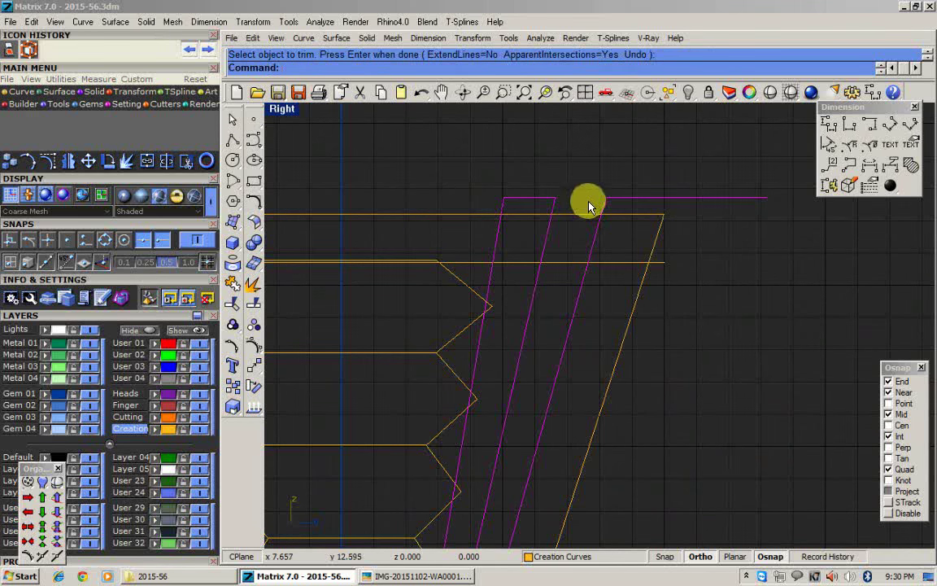
Join the first two slanted lines with their top edge and delete the curve formed by the third line and leftover segment.
{"action": "key", "text": "ctrl+j"}
{"action": "left_click_drag", "start_coordinate": [738, 175], "coordinate": [717, 206]}
{"action": "scroll", "coordinate": [583, 183], "scroll_direction": "down", "scroll_amount": 2}
{"action": "key", "text": "Delete"}
{"action": "scroll", "coordinate": [574, 199], "scroll_direction": "down", "scroll_amount": 3}
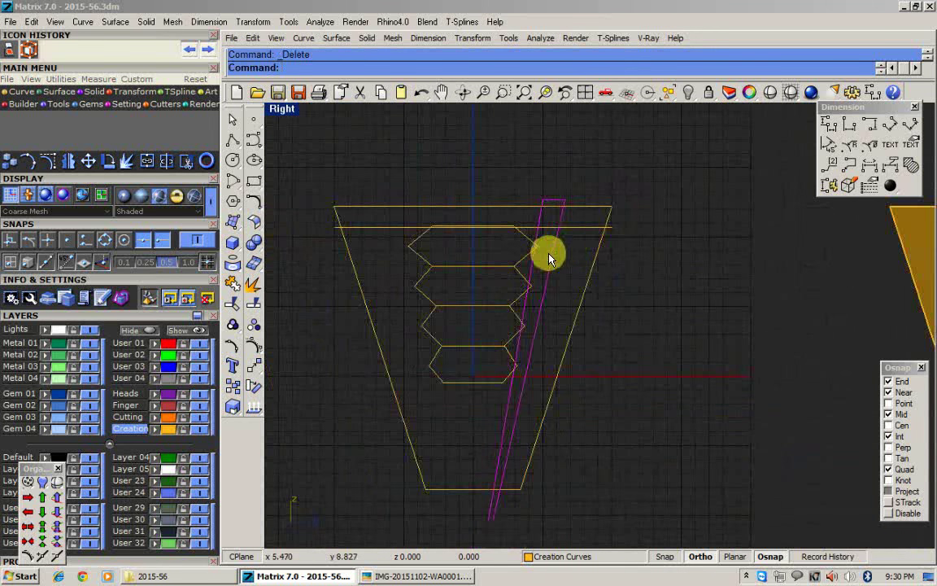
Try to copy the joined strip sideways from its top-left corner to its top-right corner.
{"action": "scroll", "coordinate": [558, 235], "scroll_direction": "up", "scroll_amount": 2}
{"action": "key", "text": "alt+c"}
{"action": "left_click", "coordinate": [540, 189]}
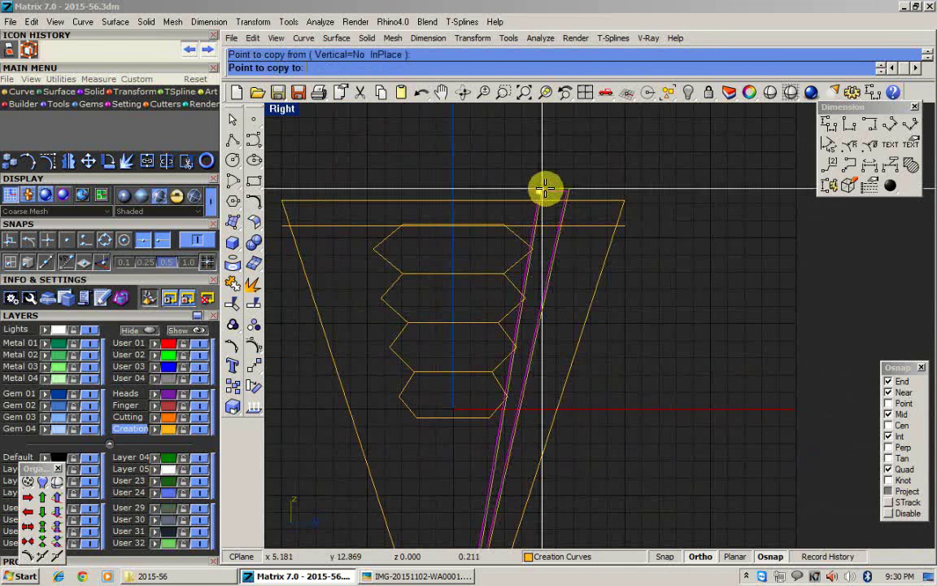
{"action": "left_click", "coordinate": [567, 189]}
{"action": "right_click", "coordinate": [578, 196]}
{"action": "key", "text": "ctrl+z"}
Clear the selection and save the model file.
{"action": "left_click", "coordinate": [640, 329]}
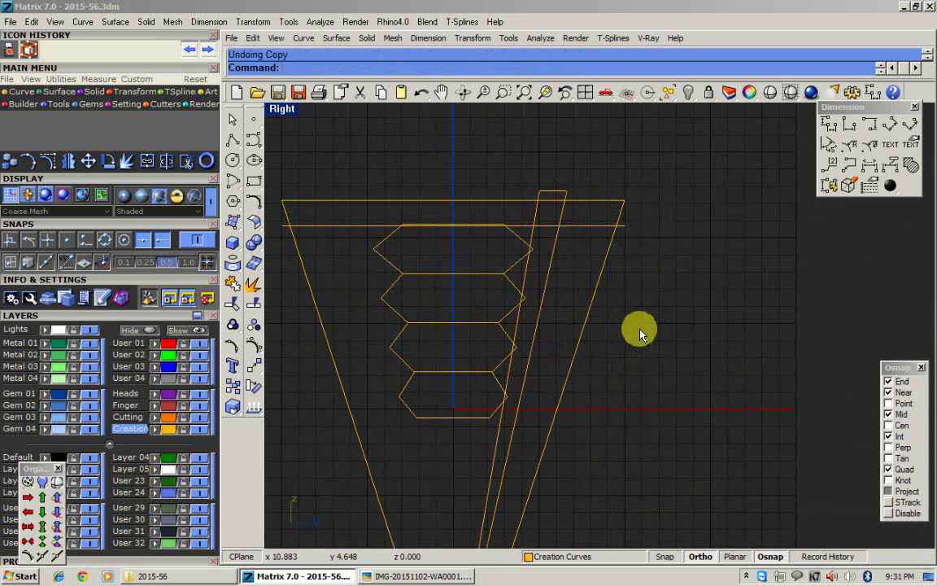
{"action": "key", "text": "Return"}
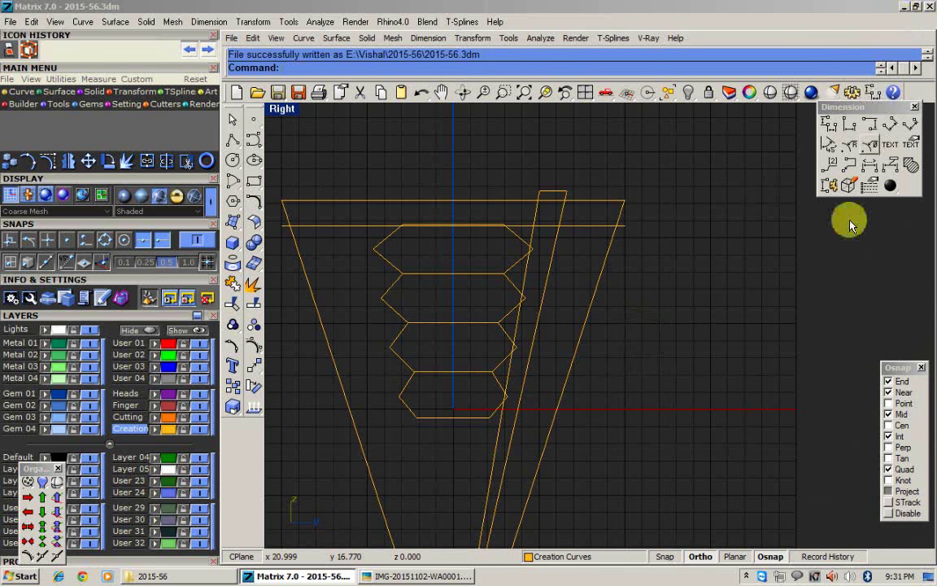
{"action": "left_click", "coordinate": [747, 576]}
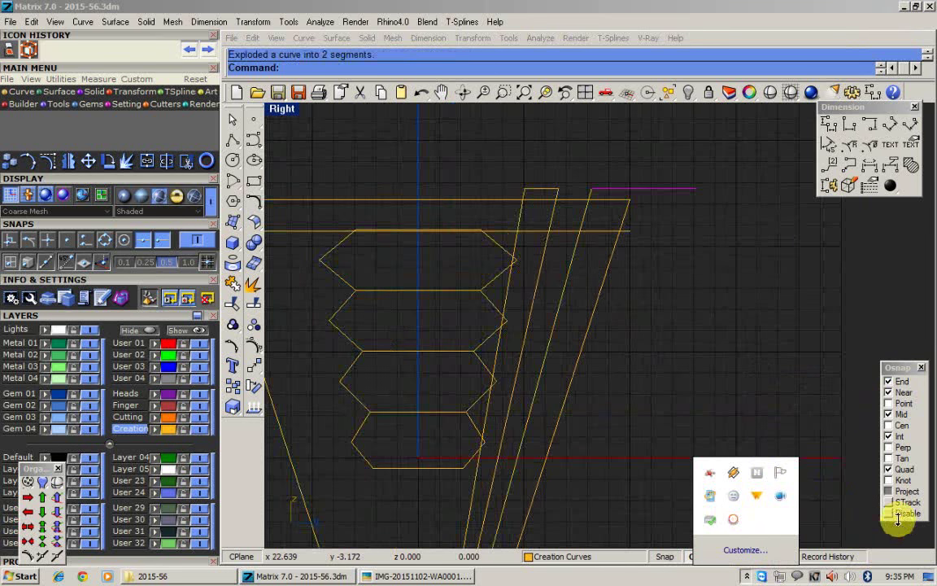
{"action": "left_click", "coordinate": [641, 278]}
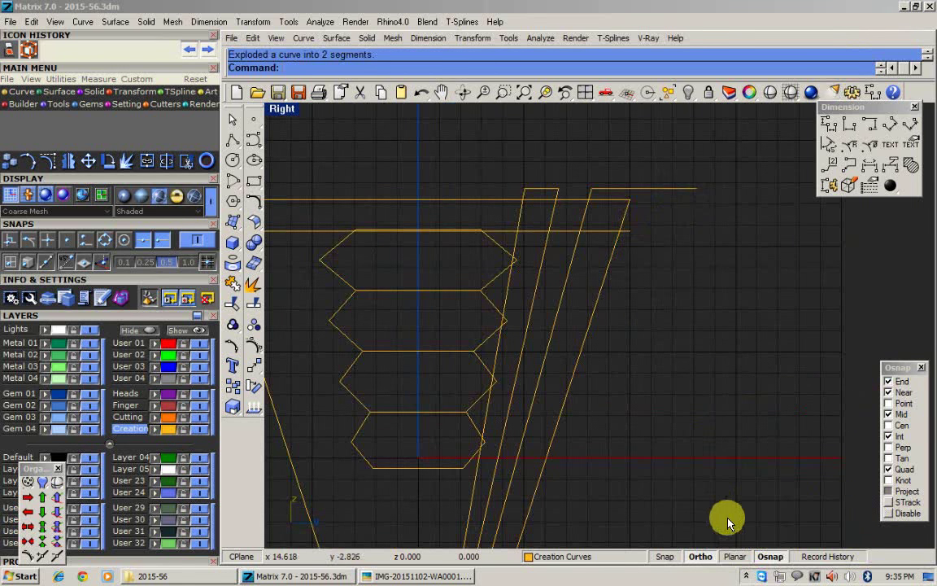
{"action": "left_click", "coordinate": [748, 577]}
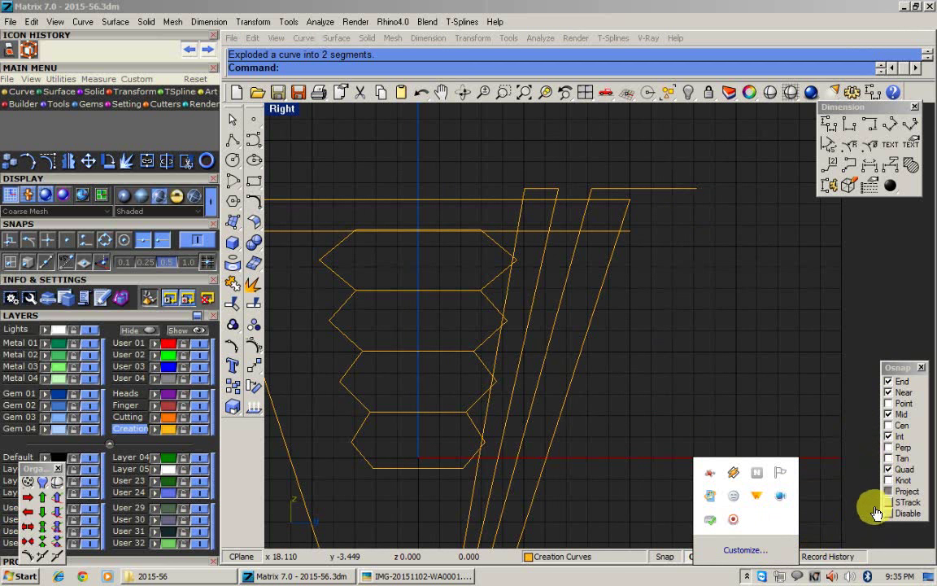
Delete the leftover horizontal segment at the top of the third slanted line.
{"action": "left_click", "coordinate": [657, 185]}
{"action": "left_click", "coordinate": [653, 188]}
{"action": "key", "text": "Delete"}
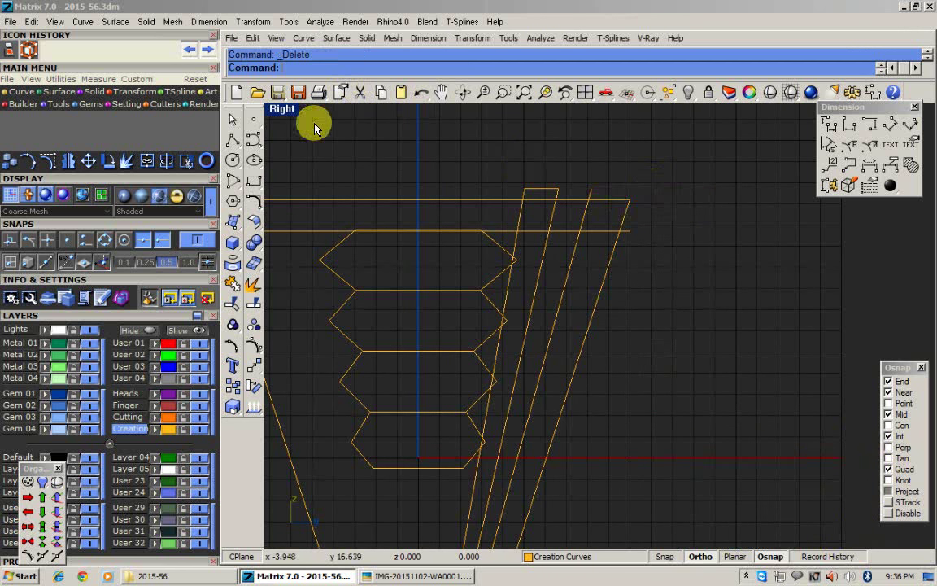
Draw a polyline down the second slanted line from its top to just below the fourth hexagon, then horizontally right across the third line.
{"action": "left_click", "coordinate": [233, 141]}
{"action": "left_click", "coordinate": [559, 190]}
{"action": "scroll", "coordinate": [523, 328], "scroll_direction": "down", "scroll_amount": 2}
{"action": "scroll", "coordinate": [515, 386], "scroll_direction": "up", "scroll_amount": 4}
{"action": "scroll", "coordinate": [519, 396], "scroll_direction": "down", "scroll_amount": 6}
{"action": "scroll", "coordinate": [518, 422], "scroll_direction": "up", "scroll_amount": 8}
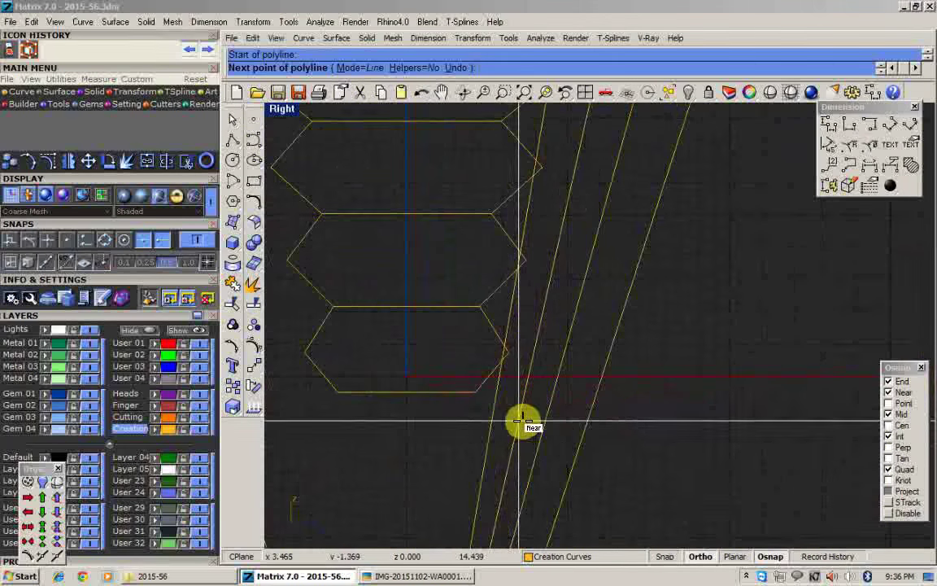
{"action": "left_click", "coordinate": [518, 421]}
{"action": "left_click", "coordinate": [725, 431]}
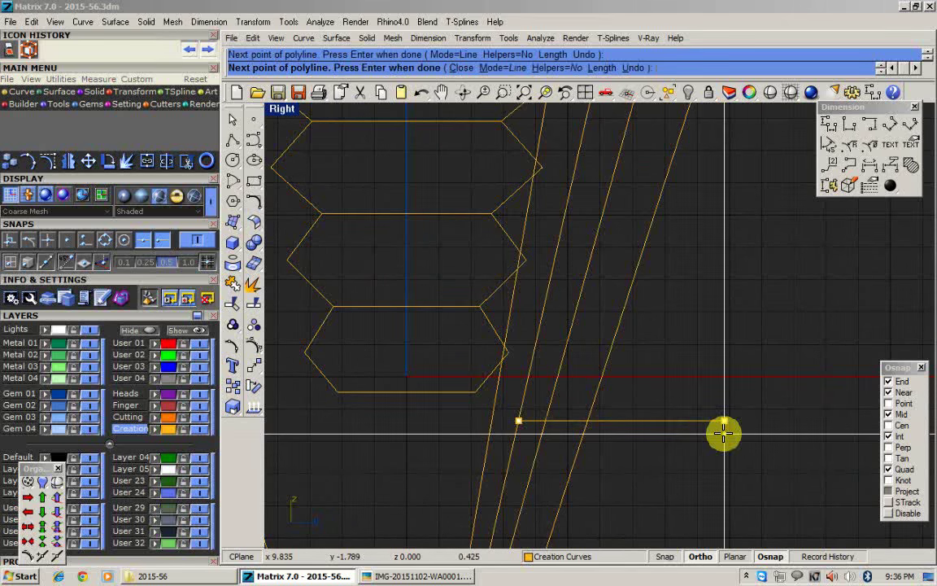
{"action": "right_click", "coordinate": [726, 429]}
Trim the polyline's horizontal tail and the third slanted line where they cross, then join both into one curve.
{"action": "left_click", "coordinate": [604, 423]}
{"action": "scroll", "coordinate": [550, 420], "scroll_direction": "down", "scroll_amount": 6}
{"action": "left_click", "coordinate": [599, 238], "text": "shift"}
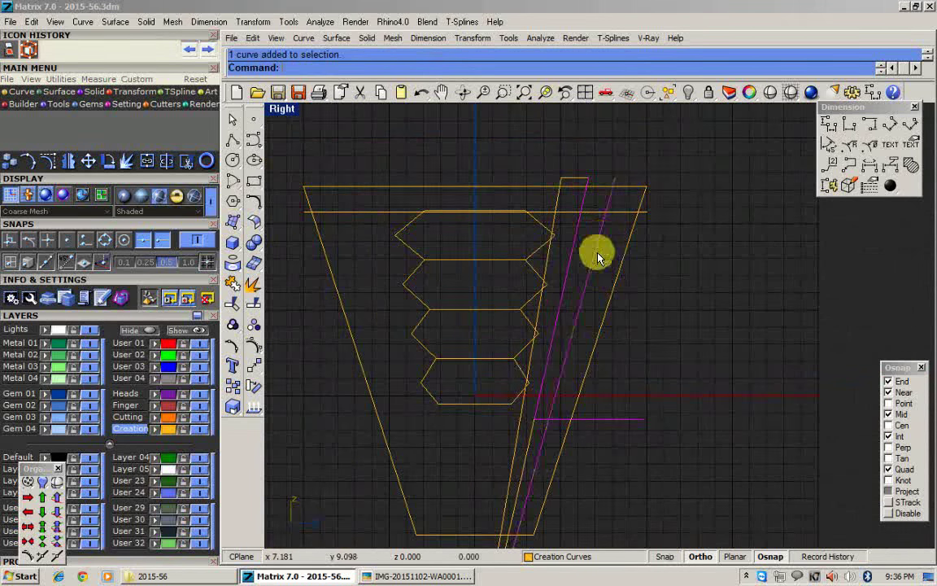
{"action": "scroll", "coordinate": [580, 407], "scroll_direction": "up", "scroll_amount": 2}
{"action": "type", "text": "tr"}
{"action": "key", "text": "space"}
{"action": "left_click", "coordinate": [561, 421]}
{"action": "left_click", "coordinate": [537, 432]}
{"action": "right_click", "coordinate": [537, 433]}
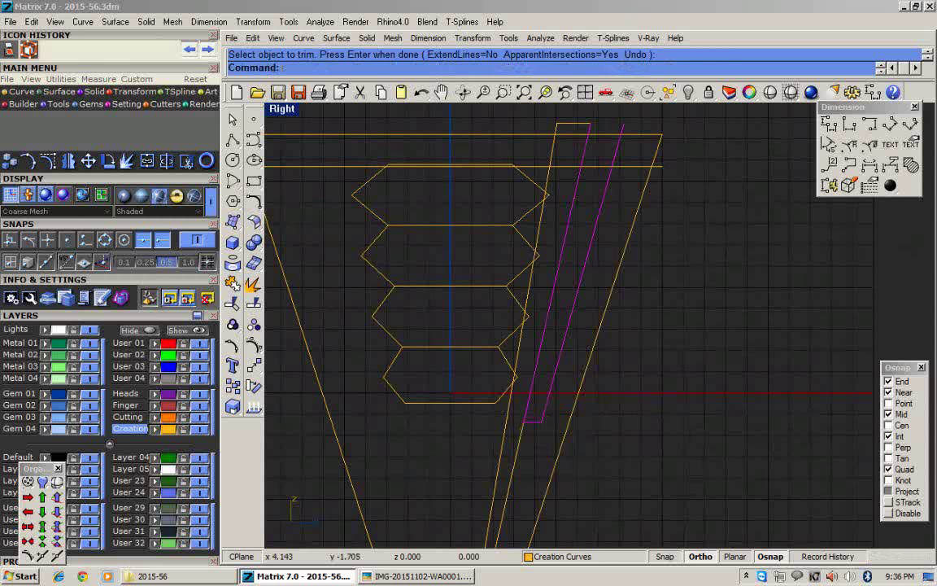
{"action": "type", "text": "j"}
{"action": "key", "text": "space"}
Draw the top edge between the second and third slanted lines and join it to close the second strip.
{"action": "right_click_drag", "start_coordinate": [603, 150], "coordinate": [563, 217]}
{"action": "scroll", "coordinate": [570, 211], "scroll_direction": "up", "scroll_amount": 6}
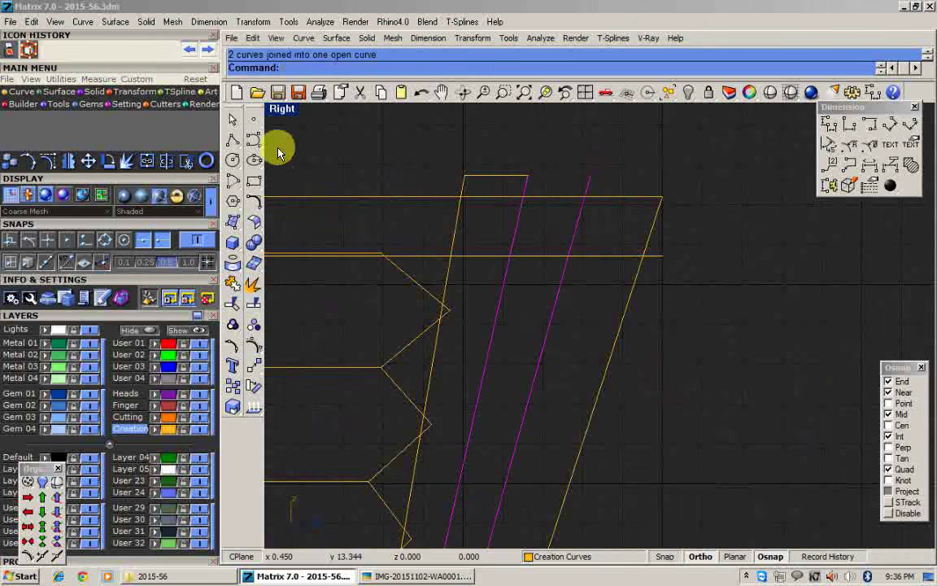
{"action": "left_click", "coordinate": [232, 140]}
{"action": "left_click", "coordinate": [528, 176]}
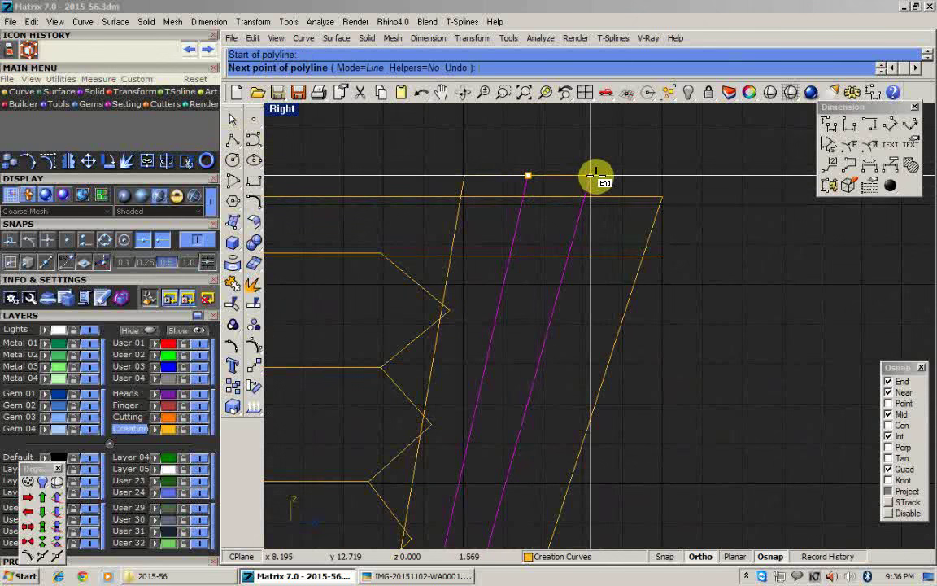
{"action": "left_click", "coordinate": [594, 175]}
{"action": "right_click", "coordinate": [594, 171]}
{"action": "left_click", "coordinate": [583, 179], "text": "shift"}
{"action": "scroll", "coordinate": [576, 192], "scroll_direction": "down", "scroll_amount": 4}
{"action": "type", "text": "j"}
{"action": "key", "text": "space"}
Draw a horizontal line across both strips at the level of the fourth hexagon's bottom edge.
{"action": "scroll", "coordinate": [573, 201], "scroll_direction": "down", "scroll_amount": 6}
{"action": "scroll", "coordinate": [559, 208], "scroll_direction": "up", "scroll_amount": 2}
{"action": "scroll", "coordinate": [505, 423], "scroll_direction": "up", "scroll_amount": 2}
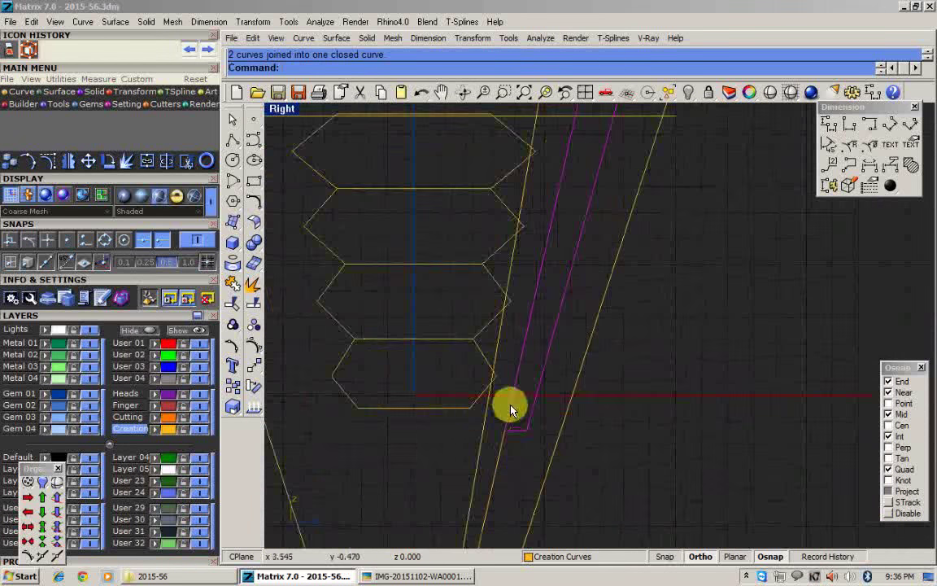
{"action": "left_click", "coordinate": [233, 140]}
{"action": "scroll", "coordinate": [445, 415], "scroll_direction": "up", "scroll_amount": 1}
{"action": "left_click", "coordinate": [435, 416]}
{"action": "right_click", "coordinate": [460, 406]}
{"action": "right_click", "coordinate": [460, 406]}
{"action": "left_click", "coordinate": [451, 406]}
{"action": "left_click", "coordinate": [721, 402]}
{"action": "right_click", "coordinate": [717, 401]}
Try to trim the first strip's lower end and the horizontal line against each other.
{"action": "scroll", "coordinate": [586, 403], "scroll_direction": "up", "scroll_amount": 2}
{"action": "left_click", "coordinate": [579, 410]}
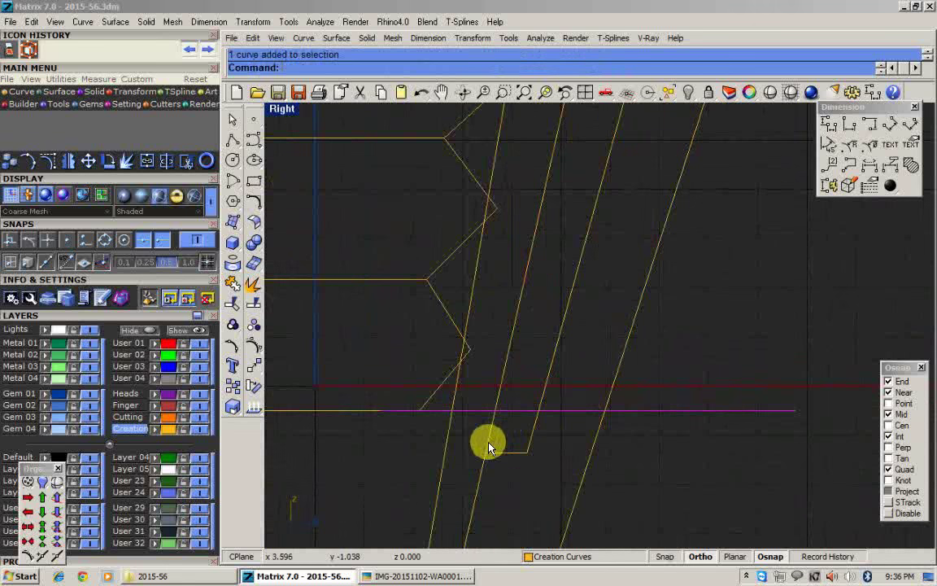
{"action": "left_click", "coordinate": [485, 455], "text": "shift"}
{"action": "left_click", "coordinate": [441, 478], "text": "shift"}
{"action": "key", "text": "ctrl+t"}
{"action": "left_click_drag", "start_coordinate": [502, 485], "coordinate": [427, 498]}
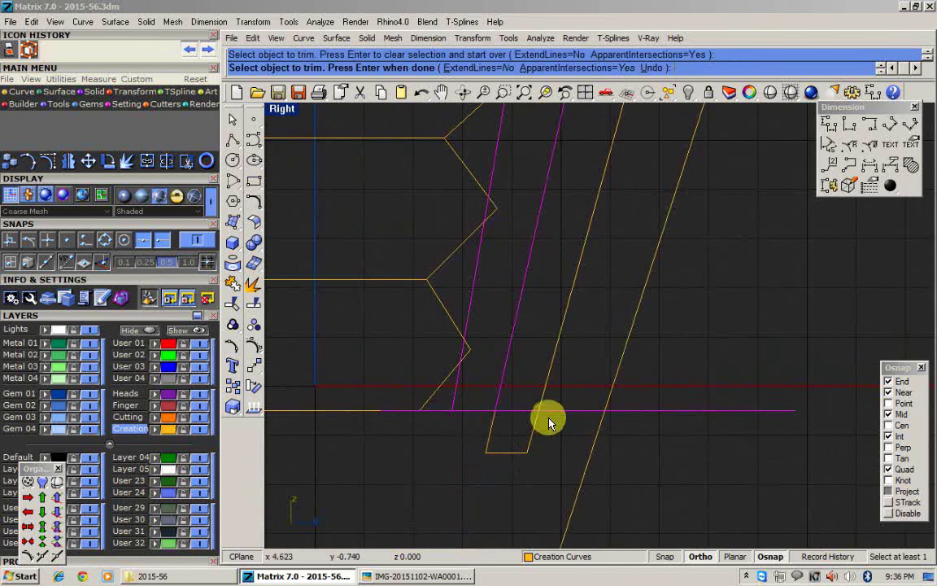
{"action": "left_click", "coordinate": [440, 415]}
{"action": "left_click", "coordinate": [516, 415]}
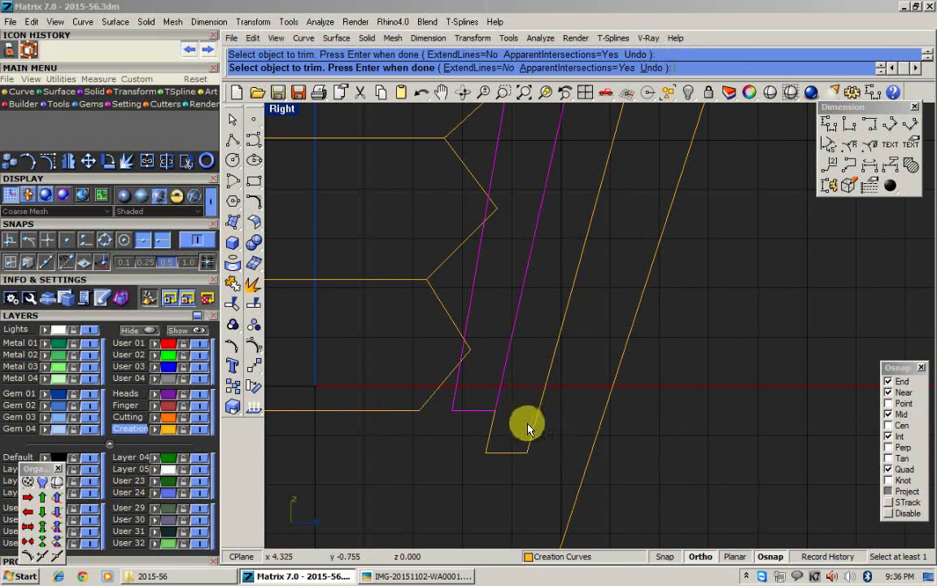
{"action": "key", "text": "Return"}
{"action": "key", "text": "ctrl+z"}
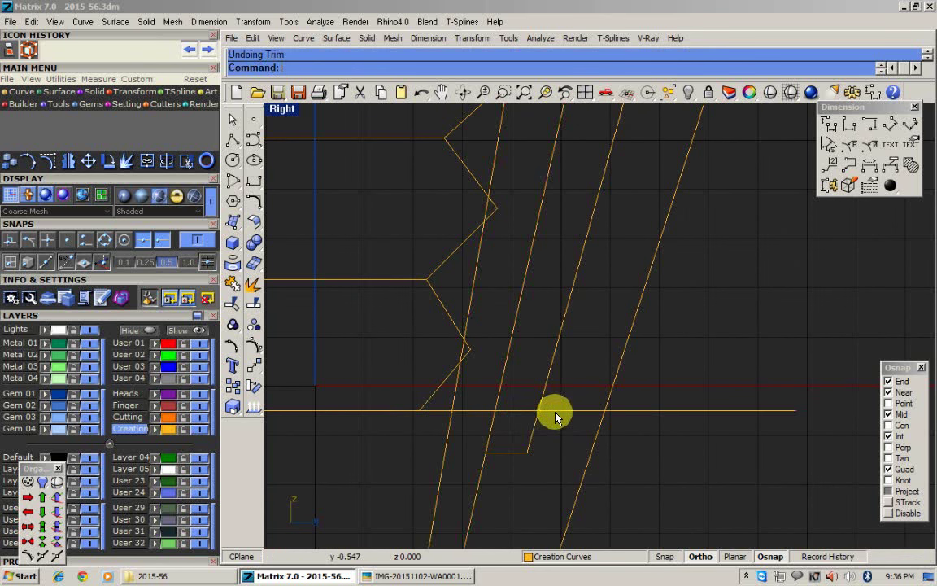
Trim the second strip below the horizontal line and cut that line back to the strip's width.
{"action": "left_click", "coordinate": [554, 411]}
{"action": "left_click", "coordinate": [533, 433], "text": "shift"}
{"action": "type", "text": "tr"}
{"action": "key", "text": "Return"}
{"action": "left_click", "coordinate": [505, 449]}
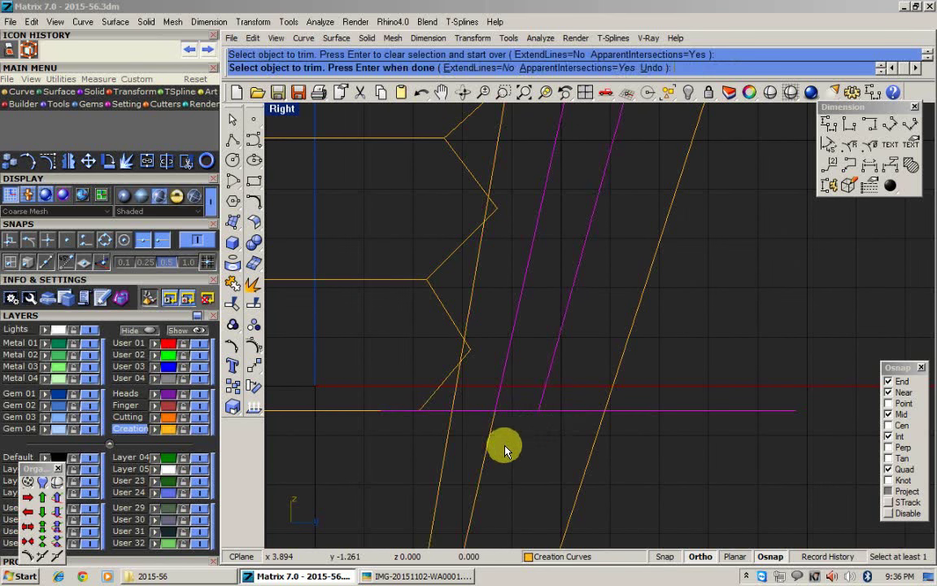
{"action": "left_click", "coordinate": [557, 409]}
{"action": "left_click", "coordinate": [555, 410]}
{"action": "key", "text": "Return"}
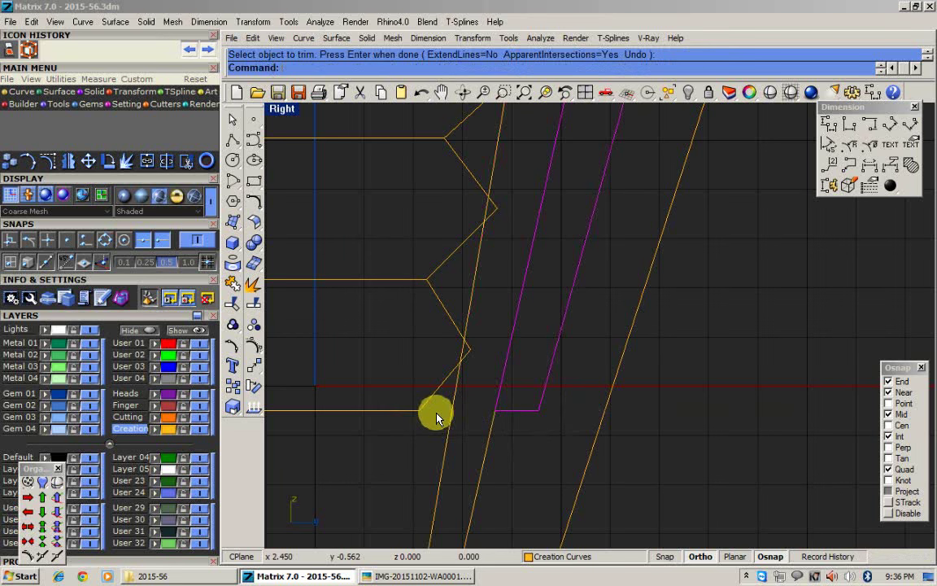
Join the second strip's curves and draw a horizontal line from its bottom edge across the first strip to the fourth hexagon's bottom corner.
{"action": "key", "text": "ctrl+j"}
{"action": "left_click", "coordinate": [236, 140]}
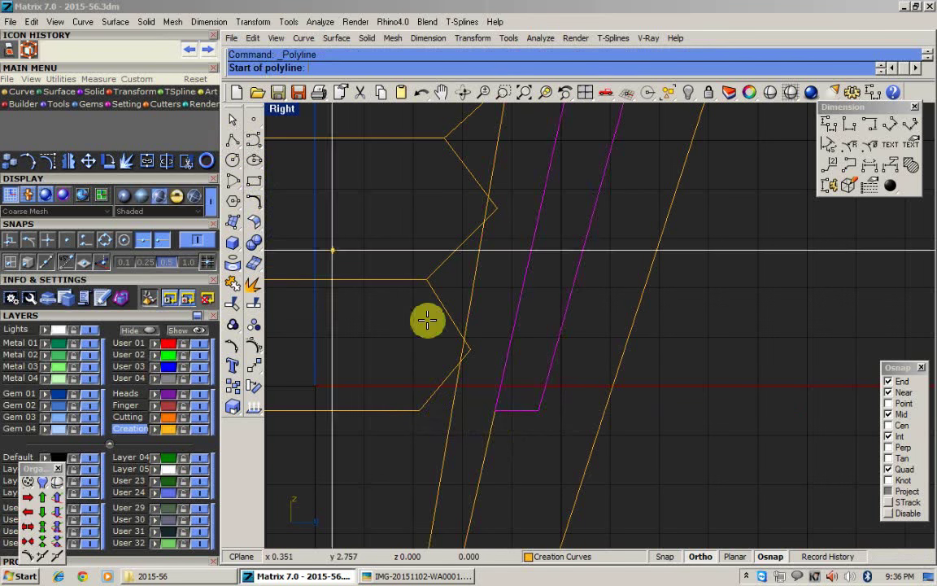
{"action": "scroll", "coordinate": [506, 401], "scroll_direction": "up", "scroll_amount": 2}
{"action": "left_click", "coordinate": [519, 414]}
{"action": "left_click", "coordinate": [418, 412]}
{"action": "right_click", "coordinate": [423, 412]}
Trim the first strip's lower ends and the horizontal line against each other and join them.
{"action": "scroll", "coordinate": [429, 408], "scroll_direction": "up", "scroll_amount": 4}
{"action": "left_click", "coordinate": [487, 414], "text": "shift"}
{"action": "left_click", "coordinate": [518, 452], "text": "shift"}
{"action": "key", "text": "ctrl+t"}
{"action": "left_click", "coordinate": [434, 416]}
{"action": "left_click", "coordinate": [444, 426]}
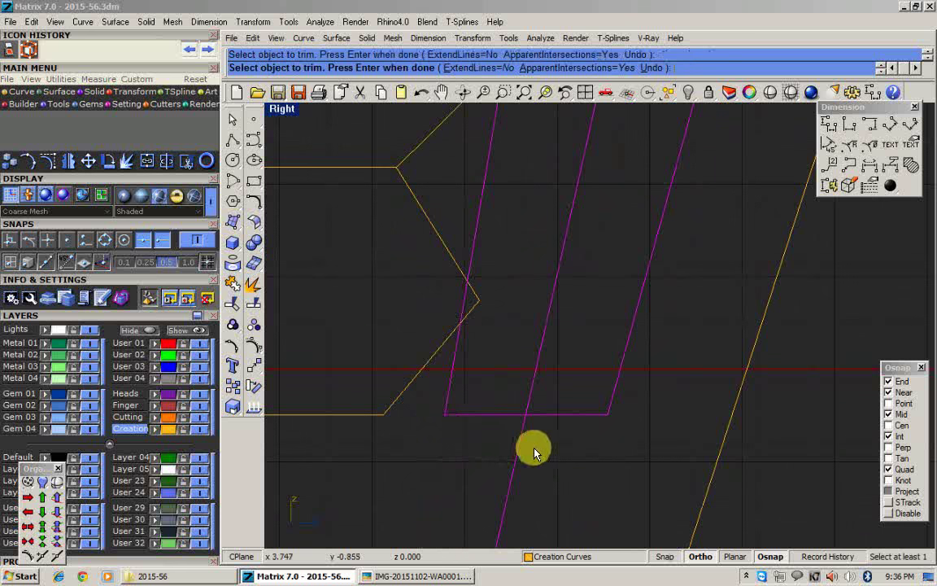
{"action": "left_click", "coordinate": [524, 438]}
{"action": "right_click", "coordinate": [525, 436]}
{"action": "scroll", "coordinate": [525, 432], "scroll_direction": "down", "scroll_amount": 7}
{"action": "key", "text": "ctrl+j"}
{"action": "scroll", "coordinate": [526, 438], "scroll_direction": "down", "scroll_amount": 6}
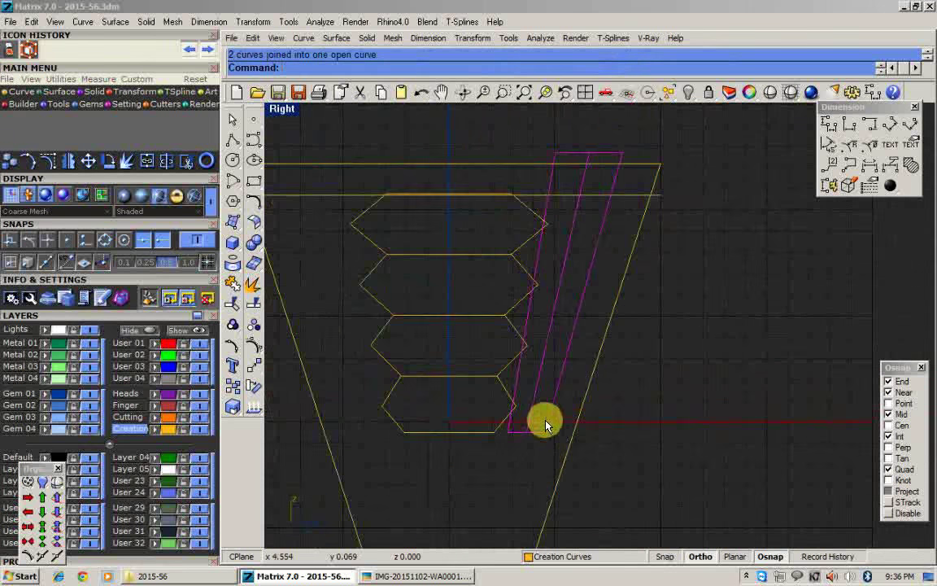
Mirror both slanted strips across the vertical axis through the origin, keeping the originals, and save the file.
{"action": "left_click", "coordinate": [539, 457]}
{"action": "left_click_drag", "start_coordinate": [538, 458], "coordinate": [520, 428]}
{"action": "scroll", "coordinate": [522, 429], "scroll_direction": "down", "scroll_amount": 4}
{"action": "key", "text": "ctrl+m"}
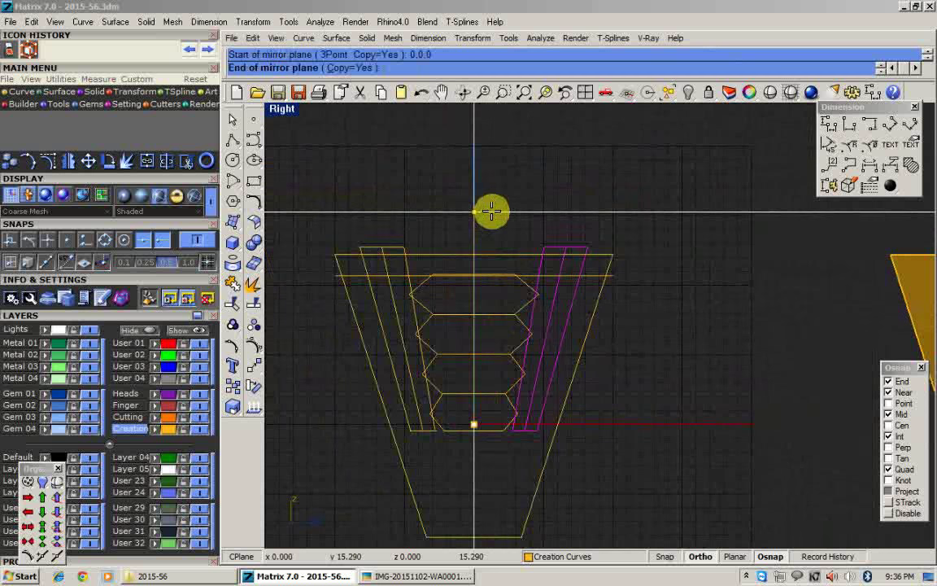
{"action": "left_click", "coordinate": [492, 211]}
{"action": "left_click", "coordinate": [521, 281]}
{"action": "type", "text": "Save"}
{"action": "key", "text": "Return"}
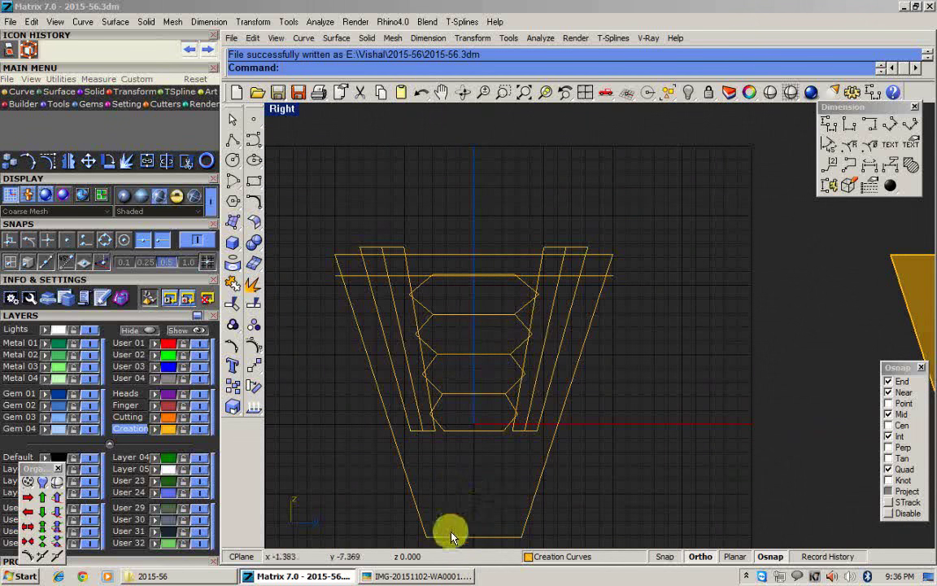
Check the reference photo and measure the bottom edge of the shaded tapered surface with an aligned dimension.
{"action": "left_click", "coordinate": [424, 576]}
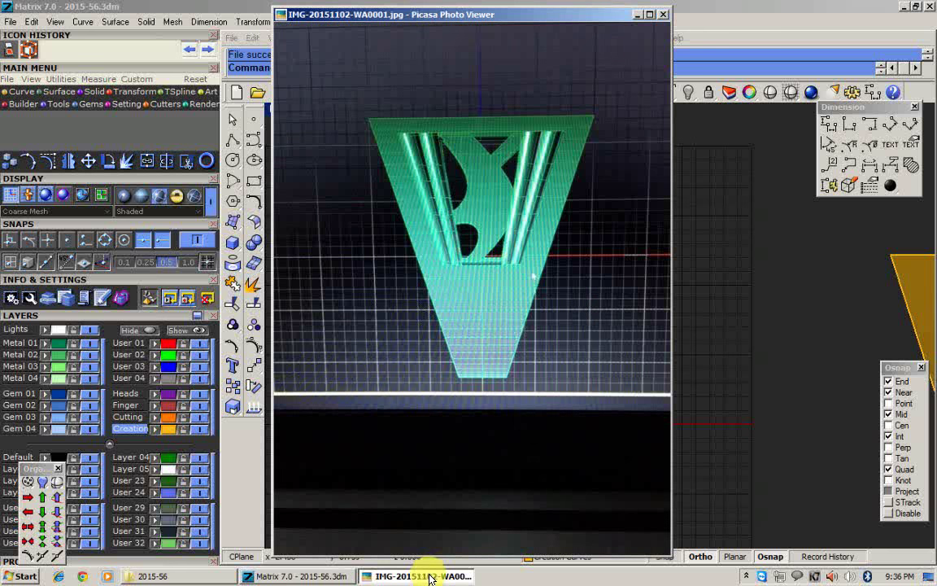
{"action": "left_click", "coordinate": [428, 576]}
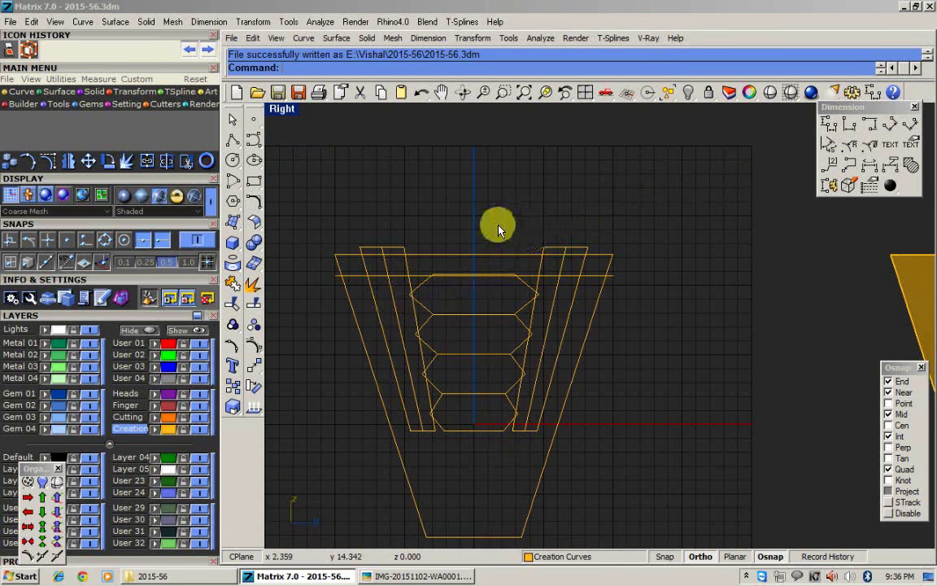
{"action": "scroll", "coordinate": [496, 229], "scroll_direction": "down", "scroll_amount": 6}
{"action": "scroll", "coordinate": [767, 362], "scroll_direction": "up", "scroll_amount": 2}
{"action": "left_click", "coordinate": [890, 125]}
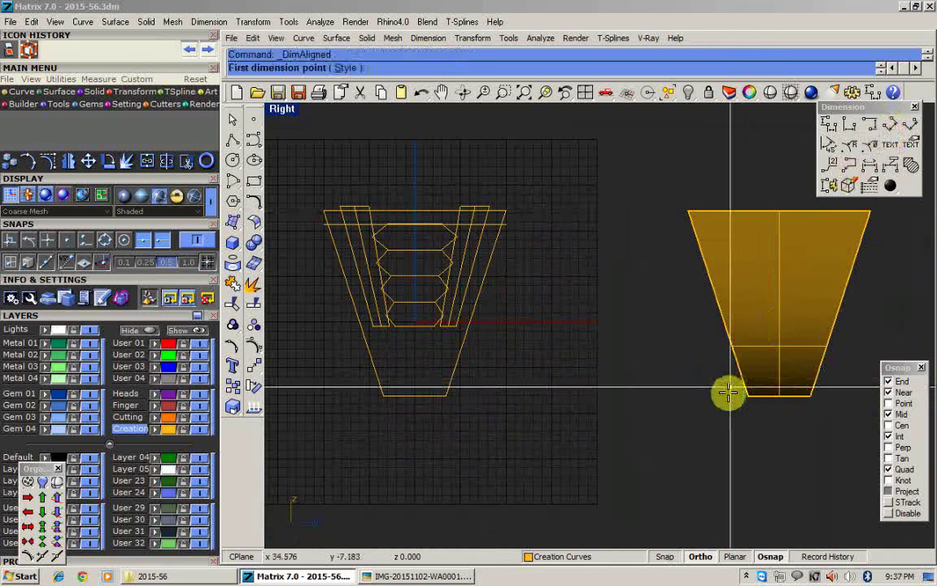
{"action": "scroll", "coordinate": [728, 393], "scroll_direction": "up", "scroll_amount": 2}
{"action": "left_click", "coordinate": [748, 396]}
{"action": "left_click", "coordinate": [833, 396]}
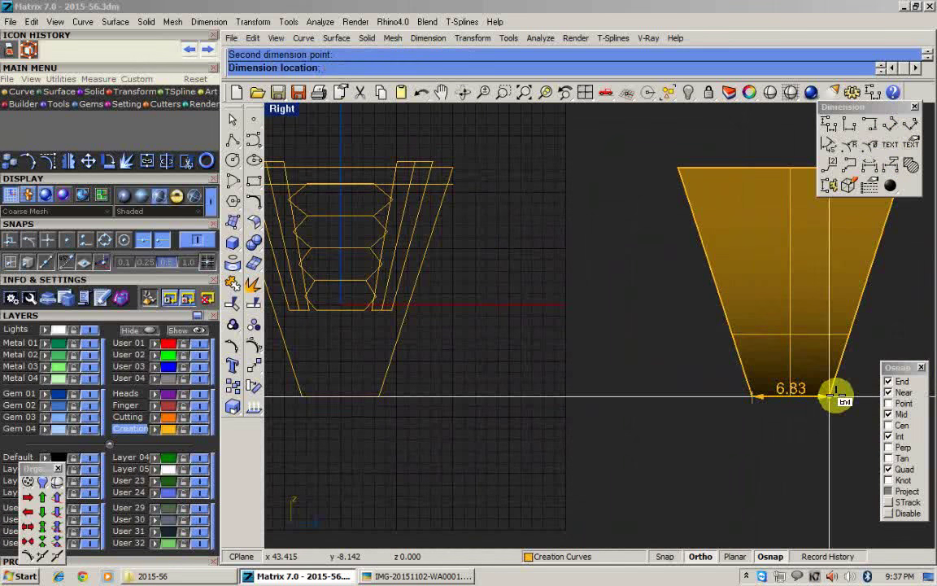
{"action": "key", "text": "Escape"}
{"action": "scroll", "coordinate": [637, 355], "scroll_direction": "down", "scroll_amount": 4}
{"action": "left_click", "coordinate": [691, 97]}
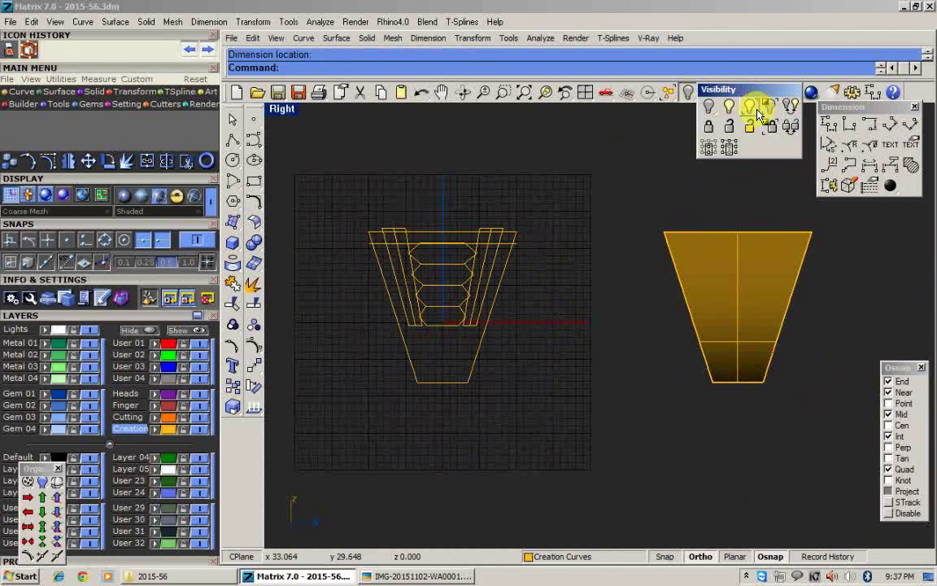
{"action": "left_click", "coordinate": [758, 105]}
{"action": "scroll", "coordinate": [438, 423], "scroll_direction": "up", "scroll_amount": 1}
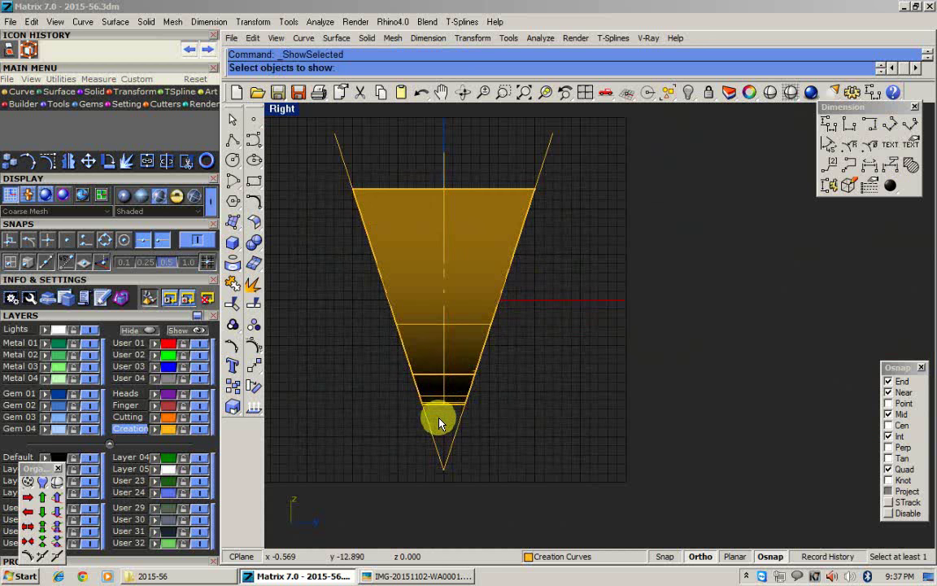
{"action": "key", "text": "Escape"}
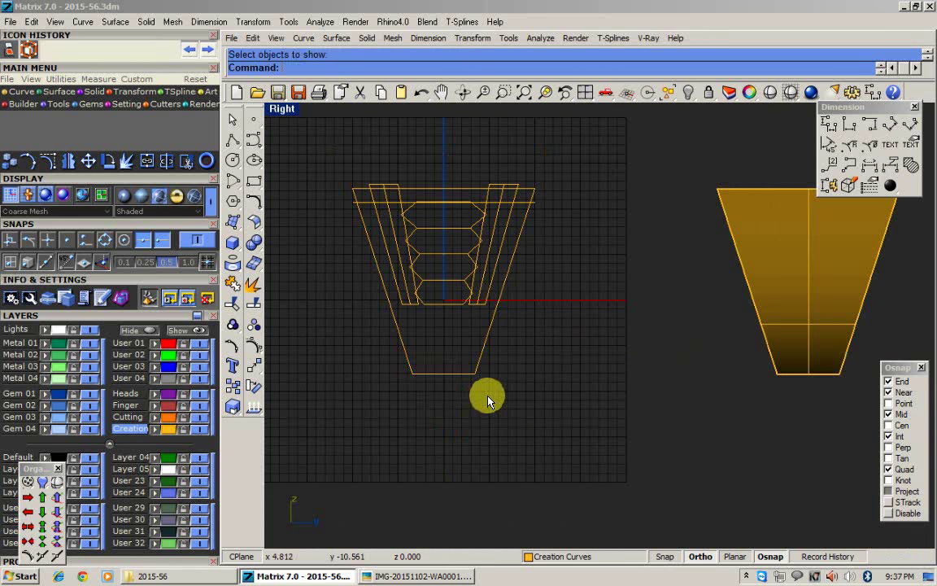
Save the model file.
{"action": "key", "text": "ctrl+s"}
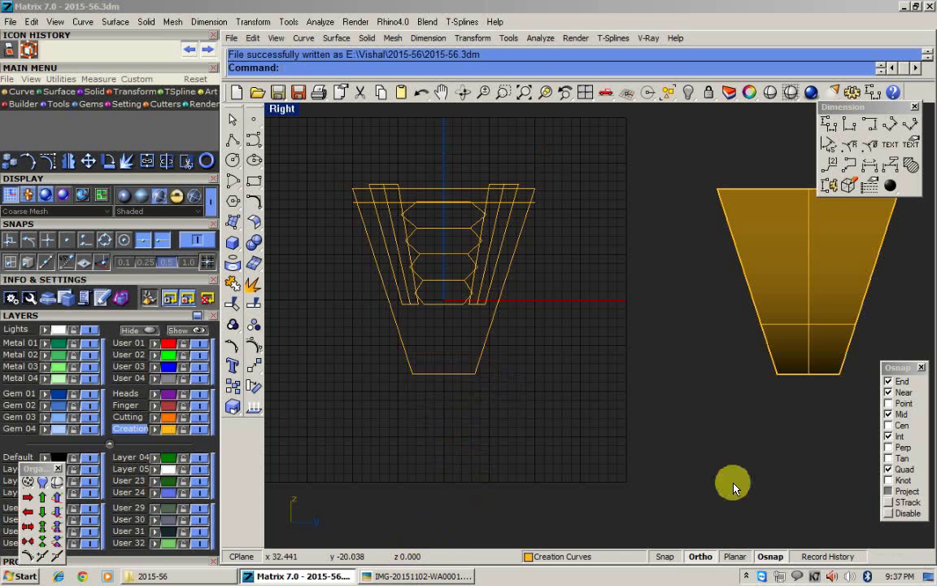
{"action": "left_click", "coordinate": [747, 577]}
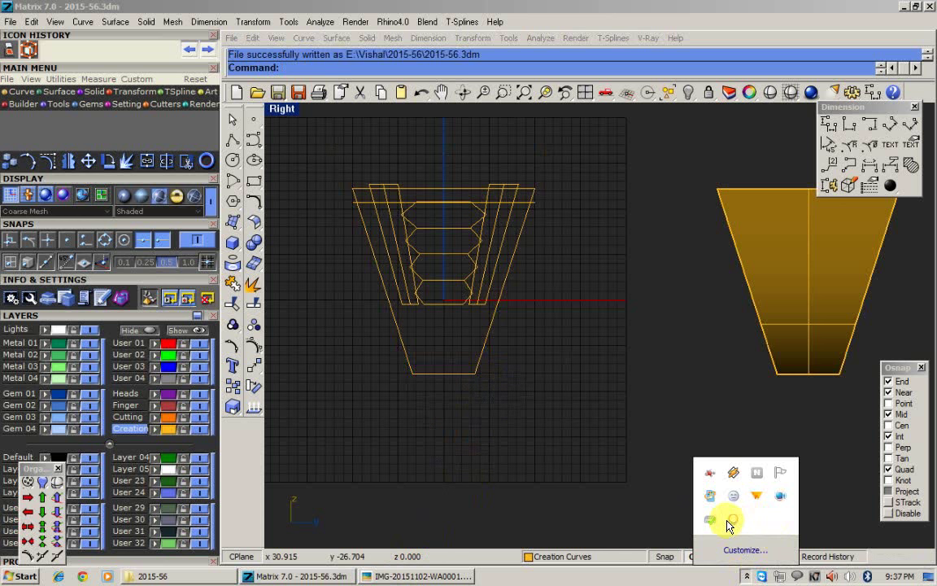
{"action": "left_click", "coordinate": [844, 406]}
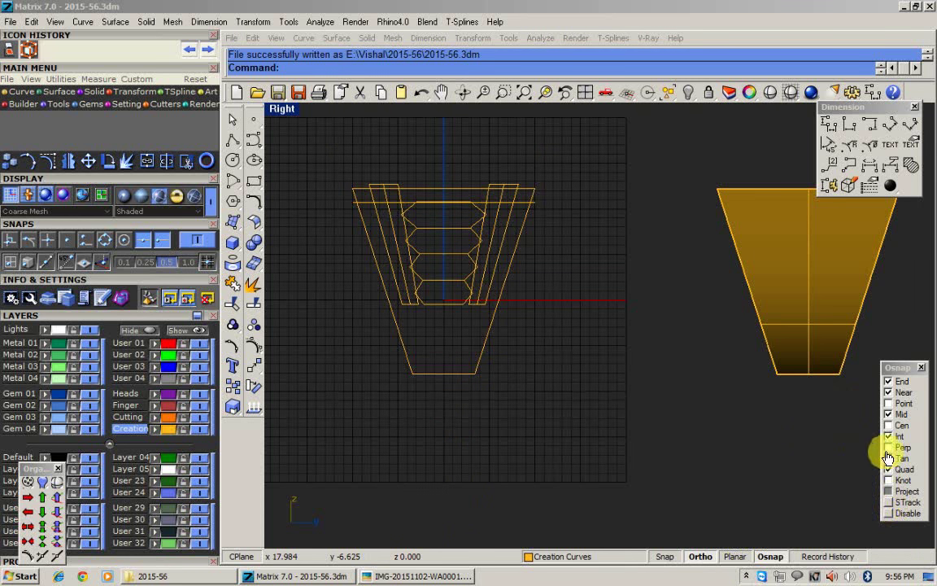
Compare the hexagon stack and mirrored strips with the reference photo of the shank's side.
{"action": "mouse_move", "coordinate": [533, 310]}
{"action": "right_mouse_down"}
{"action": "mouse_move", "coordinate": [630, 363]}
{"action": "mouse_move", "coordinate": [654, 390]}
{"action": "right_mouse_up"}
{"action": "scroll", "coordinate": [634, 298], "scroll_direction": "up", "scroll_amount": 6}
{"action": "left_click", "coordinate": [580, 278]}
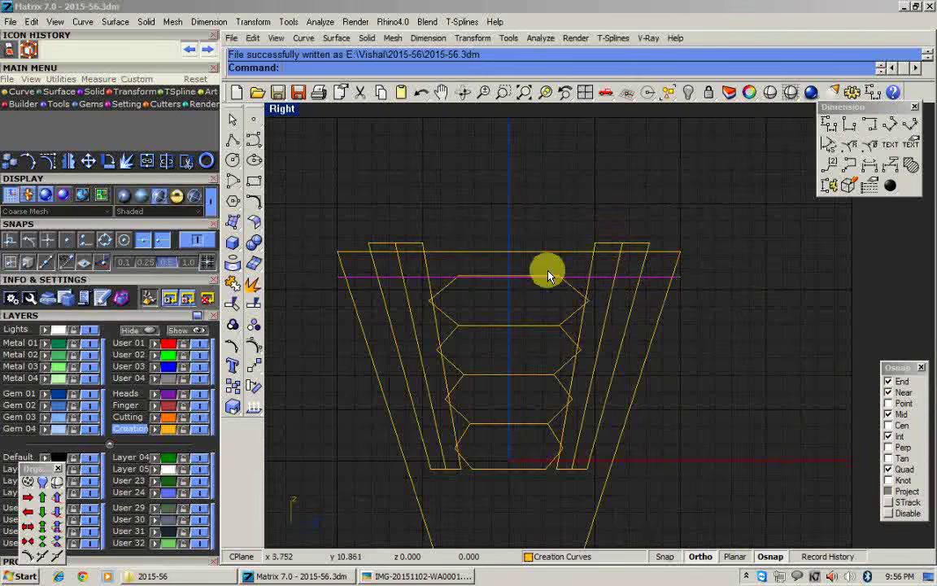
{"action": "right_click_drag", "start_coordinate": [546, 332], "coordinate": [540, 270]}
{"action": "scroll", "coordinate": [539, 270], "scroll_direction": "down", "scroll_amount": 2}
{"action": "scroll", "coordinate": [493, 386], "scroll_direction": "up", "scroll_amount": 4}
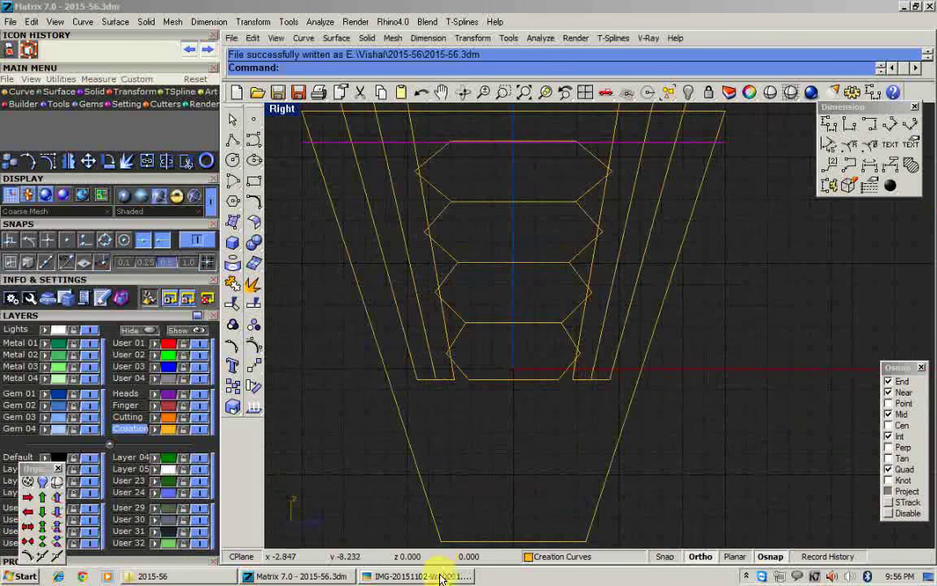
{"action": "left_click", "coordinate": [439, 577]}
{"action": "left_click", "coordinate": [439, 577]}
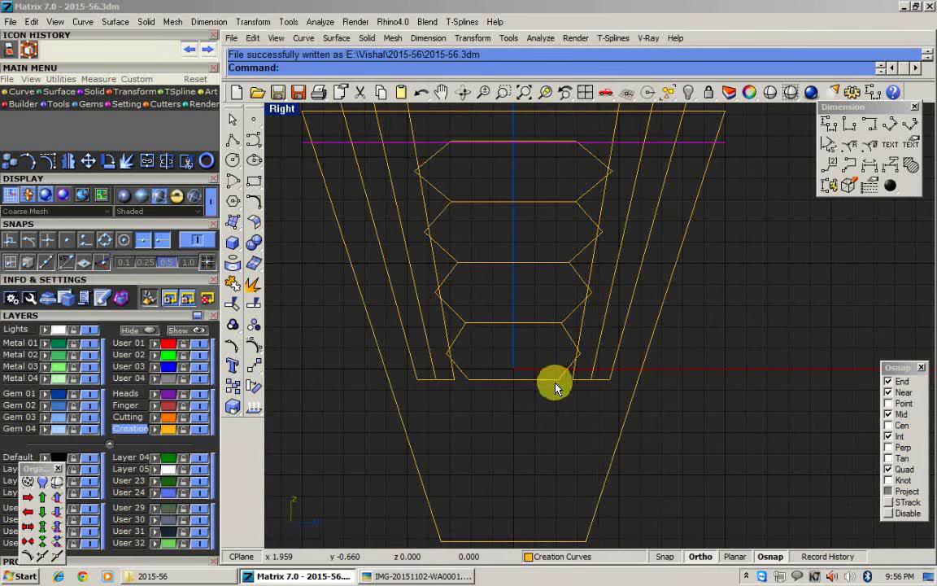
{"action": "left_click", "coordinate": [415, 577]}
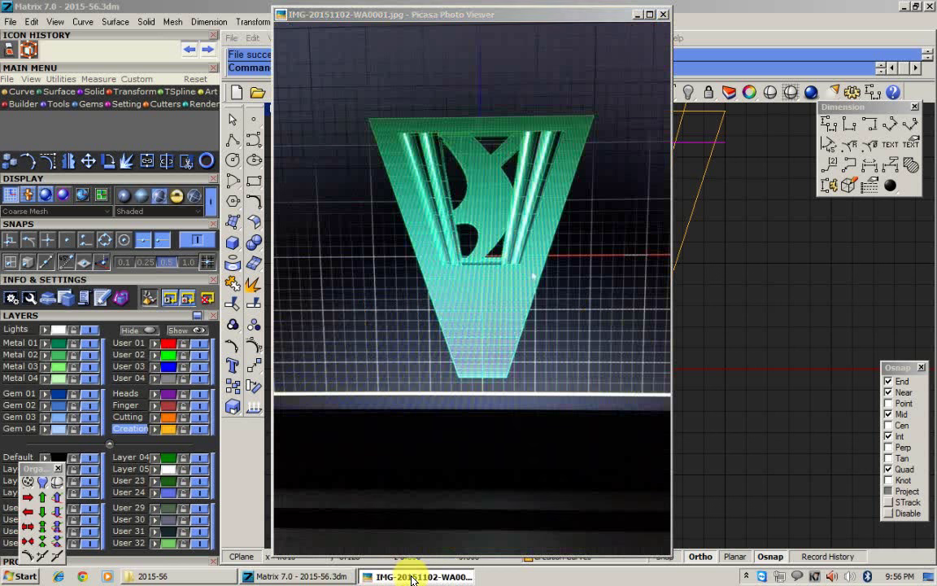
{"action": "left_click", "coordinate": [415, 577]}
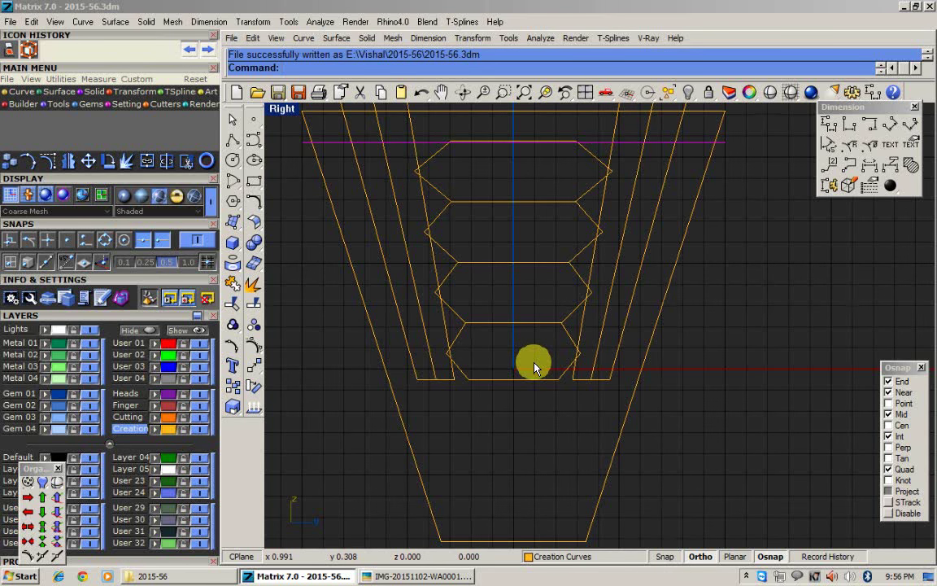
Draw a line of length 20 from the mirrored inner strip's top inner corner along its inner edge, past its bottom end.
{"action": "left_click", "coordinate": [446, 323]}
{"action": "scroll", "coordinate": [445, 324], "scroll_direction": "down", "scroll_amount": 4}
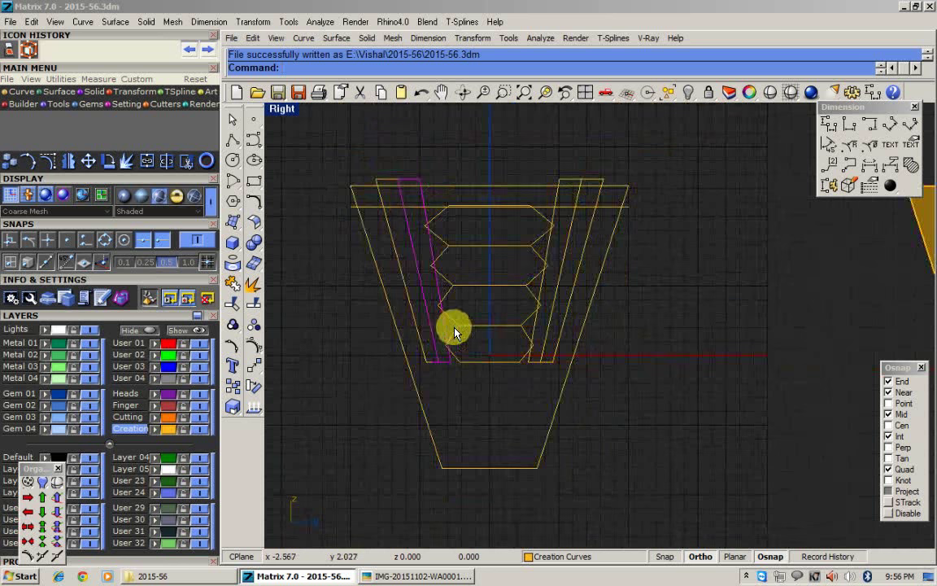
{"action": "left_click", "coordinate": [236, 145]}
{"action": "scroll", "coordinate": [429, 188], "scroll_direction": "up", "scroll_amount": 3}
{"action": "left_click", "coordinate": [414, 166]}
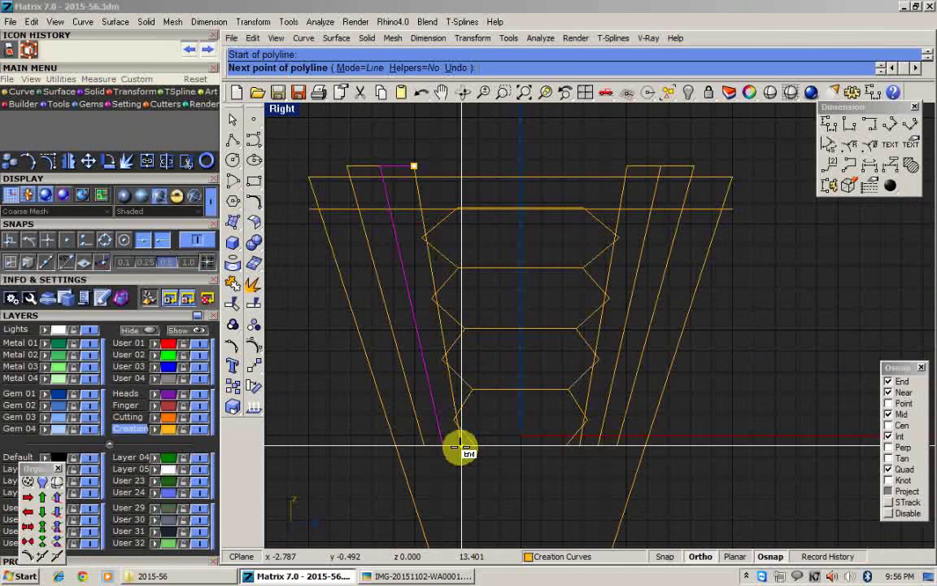
{"action": "type", "text": "5"}
{"action": "key", "text": "Return"}
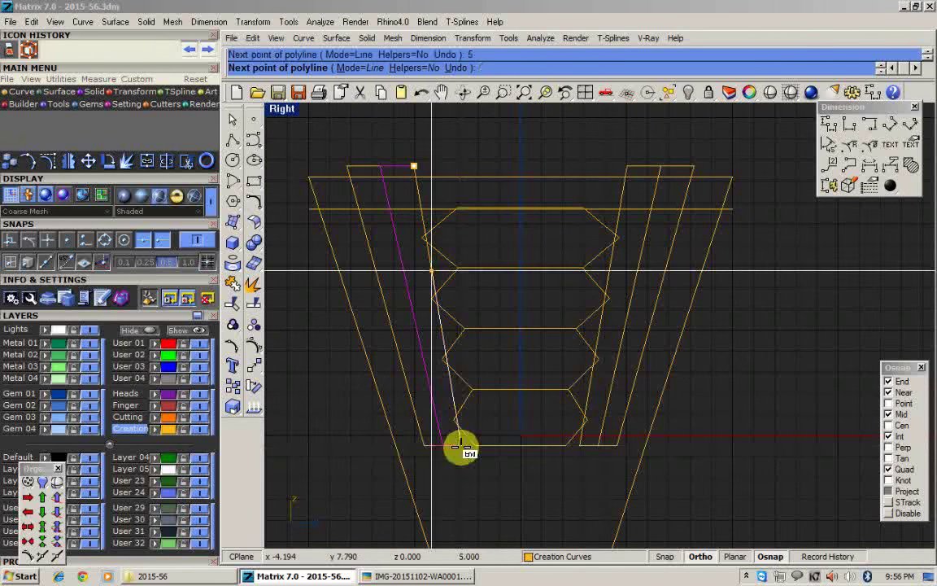
{"action": "type", "text": "10"}
{"action": "key", "text": "Return"}
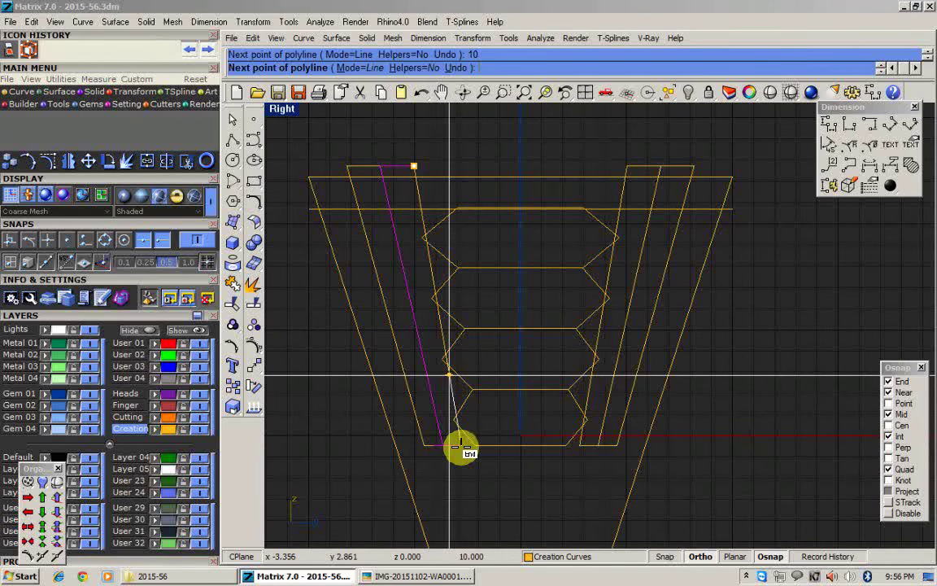
{"action": "type", "text": "20"}
{"action": "key", "text": "Return"}
{"action": "left_click", "coordinate": [461, 447]}
{"action": "right_click", "coordinate": [480, 468]}
Mirror the long slanted line across the vertical axis and select both lines.
{"action": "left_click", "coordinate": [466, 492]}
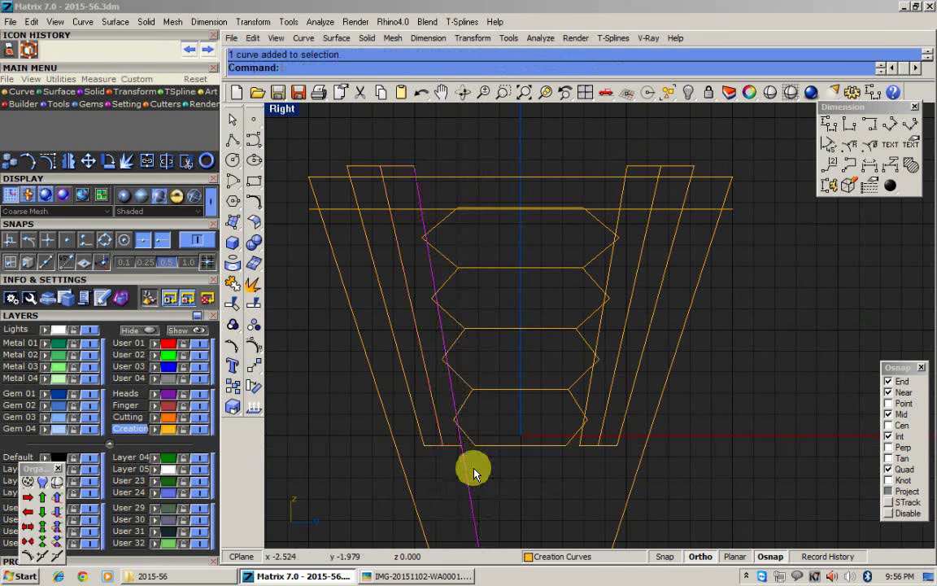
{"action": "key", "text": "F6"}
{"action": "scroll", "coordinate": [488, 448], "scroll_direction": "down", "scroll_amount": 4}
{"action": "left_click", "coordinate": [487, 237]}
{"action": "right_click_drag", "start_coordinate": [541, 418], "coordinate": [498, 280]}
{"action": "scroll", "coordinate": [499, 285], "scroll_direction": "up", "scroll_amount": 2}
{"action": "left_click", "coordinate": [498, 371], "text": "shift"}
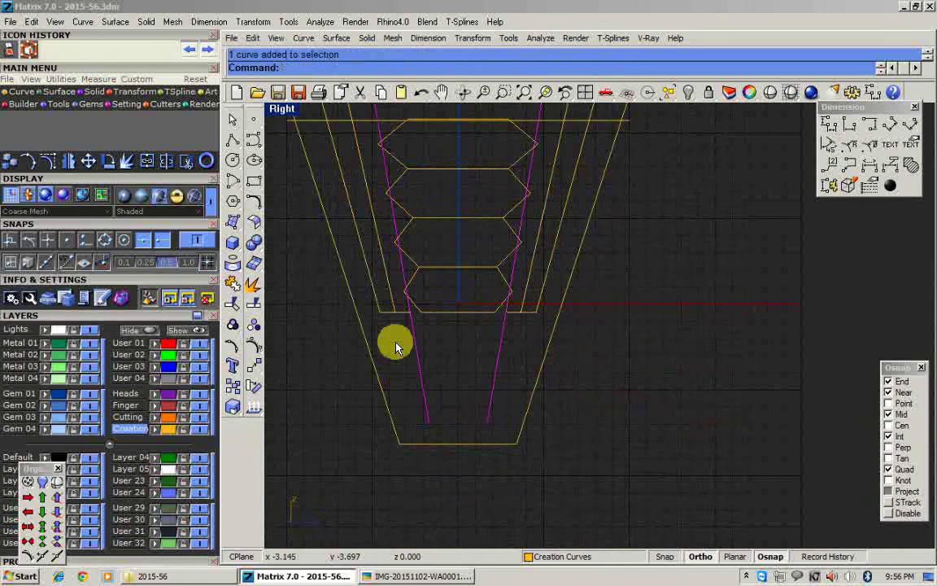
Draw a horizontal line crossing both long slanted lines, a little below the fourth hexagon.
{"action": "left_click", "coordinate": [233, 141]}
{"action": "scroll", "coordinate": [404, 359], "scroll_direction": "up", "scroll_amount": 4}
{"action": "left_click", "coordinate": [372, 359]}
{"action": "left_click", "coordinate": [569, 359]}
{"action": "right_click", "coordinate": [572, 356]}
Trim the two slanted lines and the lower horizontal line against each other and join all three.
{"action": "left_click_drag", "start_coordinate": [581, 343], "coordinate": [407, 373]}
{"action": "key", "text": "ctrl+t"}
{"action": "left_click_drag", "start_coordinate": [399, 321], "coordinate": [374, 379]}
{"action": "left_click_drag", "start_coordinate": [454, 393], "coordinate": [409, 427]}
{"action": "left_click_drag", "start_coordinate": [562, 395], "coordinate": [541, 400]}
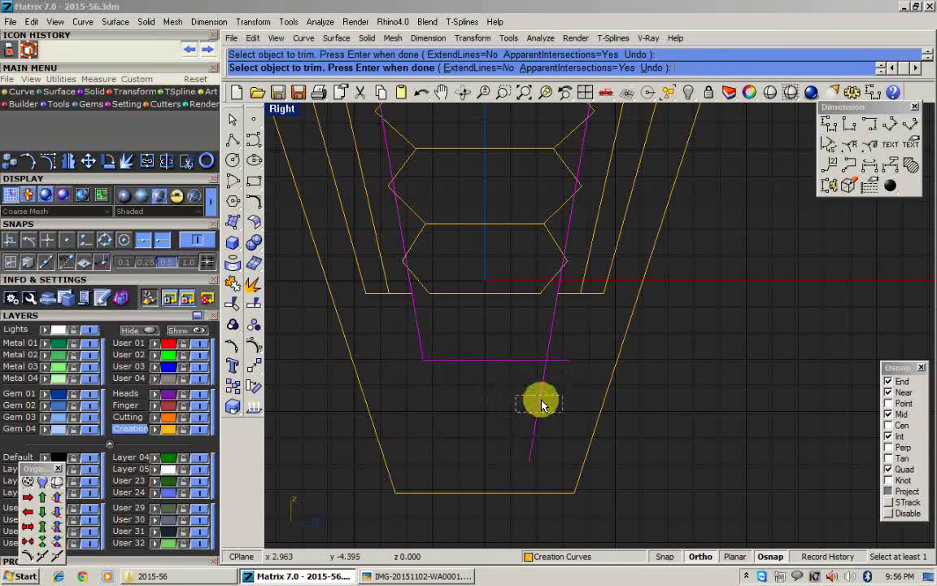
{"action": "right_click", "coordinate": [560, 363]}
{"action": "scroll", "coordinate": [516, 402], "scroll_direction": "down", "scroll_amount": 4}
{"action": "key", "text": "ctrl+j"}
{"action": "scroll", "coordinate": [508, 398], "scroll_direction": "down", "scroll_amount": 6}
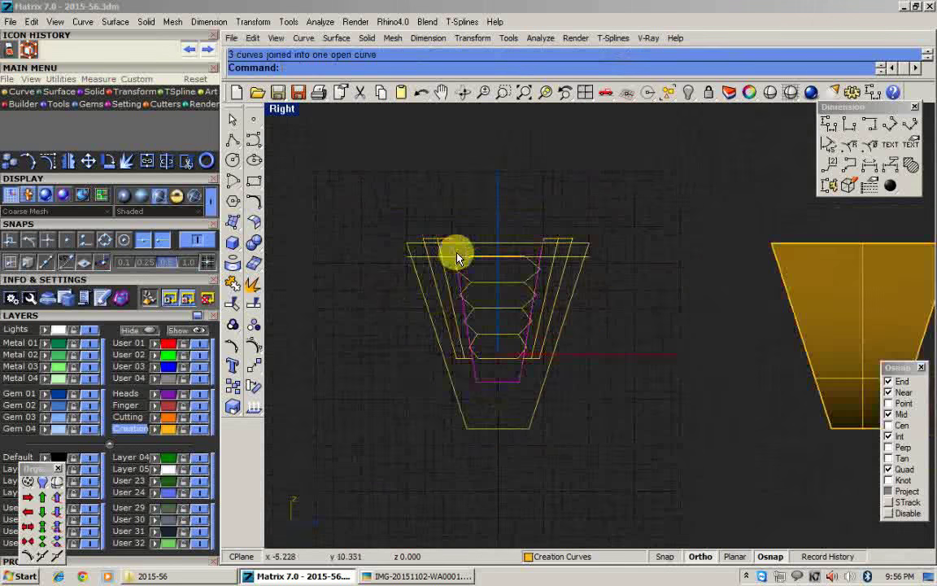
Measure the distance between the upper horizontal line and the shank outline's top edge with an aligned dimension.
{"action": "scroll", "coordinate": [457, 251], "scroll_direction": "up", "scroll_amount": 6}
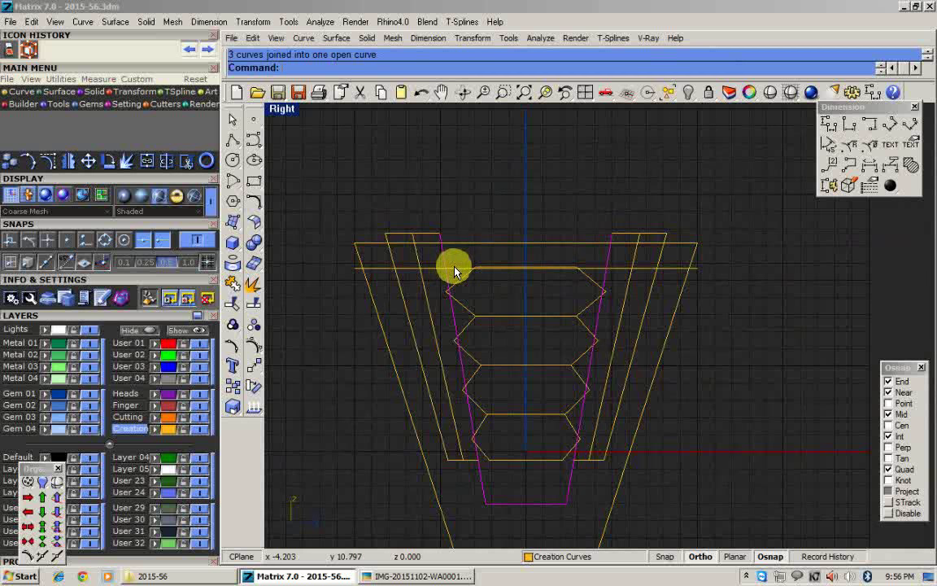
{"action": "left_click", "coordinate": [887, 124]}
{"action": "scroll", "coordinate": [518, 283], "scroll_direction": "up", "scroll_amount": 6}
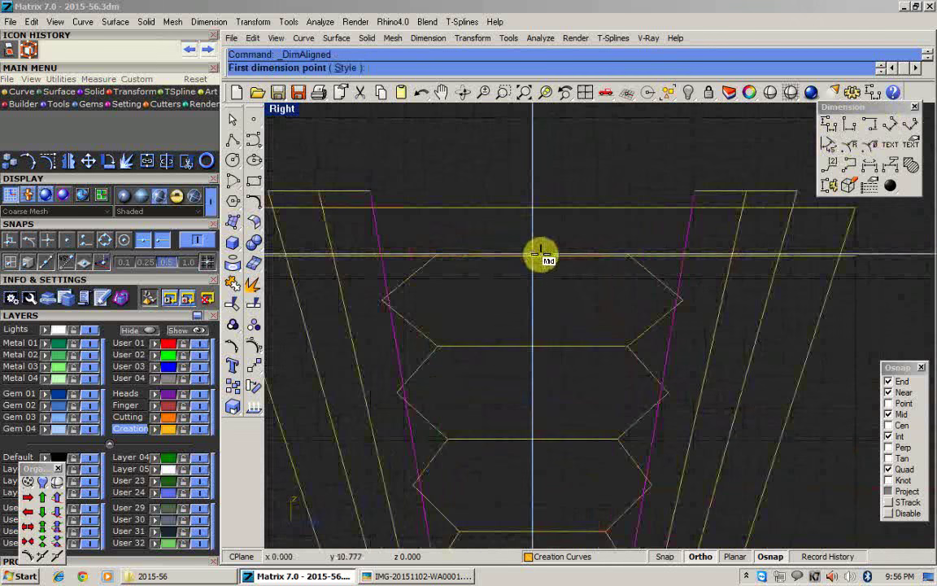
{"action": "left_click", "coordinate": [538, 258]}
{"action": "left_click", "coordinate": [540, 209]}
{"action": "scroll", "coordinate": [537, 211], "scroll_direction": "down", "scroll_amount": 2}
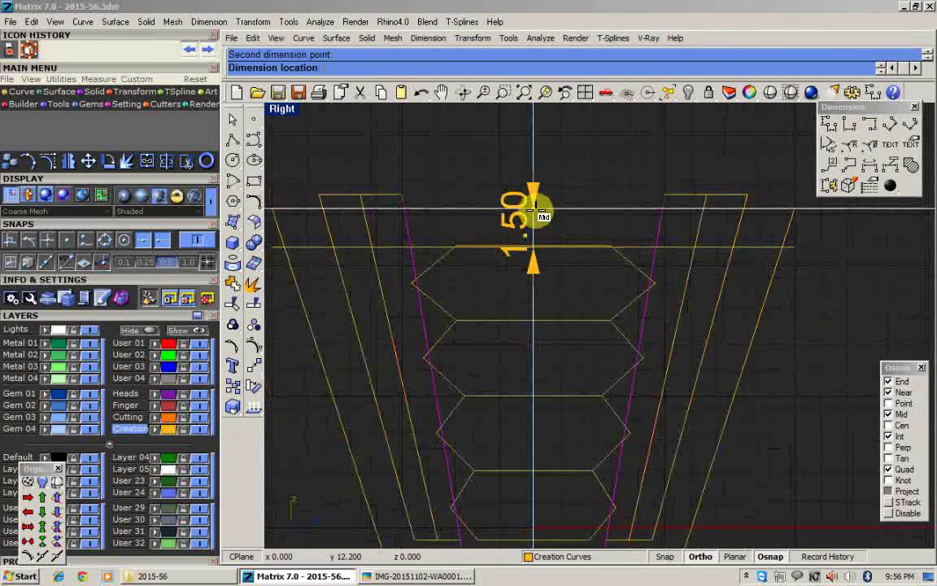
{"action": "key", "text": "Escape"}
Move the joined open outline and the upper horizontal line 20 units horizontally out of the pattern, away from the shaded surface.
{"action": "left_click", "coordinate": [432, 248]}
{"action": "scroll", "coordinate": [425, 234], "scroll_direction": "down", "scroll_amount": 14}
{"action": "type", "text": "m"}
{"action": "key", "text": "Return"}
{"action": "left_click", "coordinate": [542, 380]}
{"action": "type", "text": "5"}
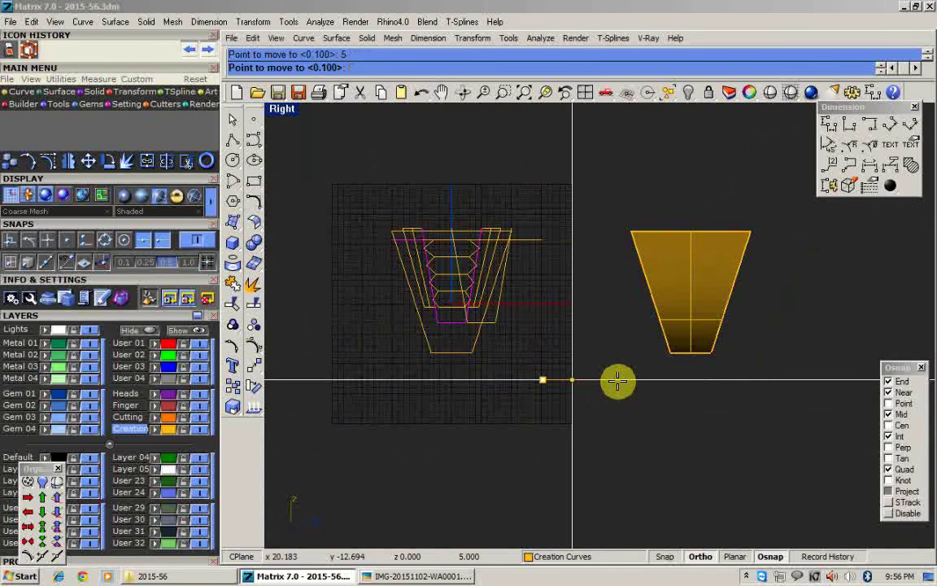
{"action": "scroll", "coordinate": [619, 381], "scroll_direction": "down", "scroll_amount": 6}
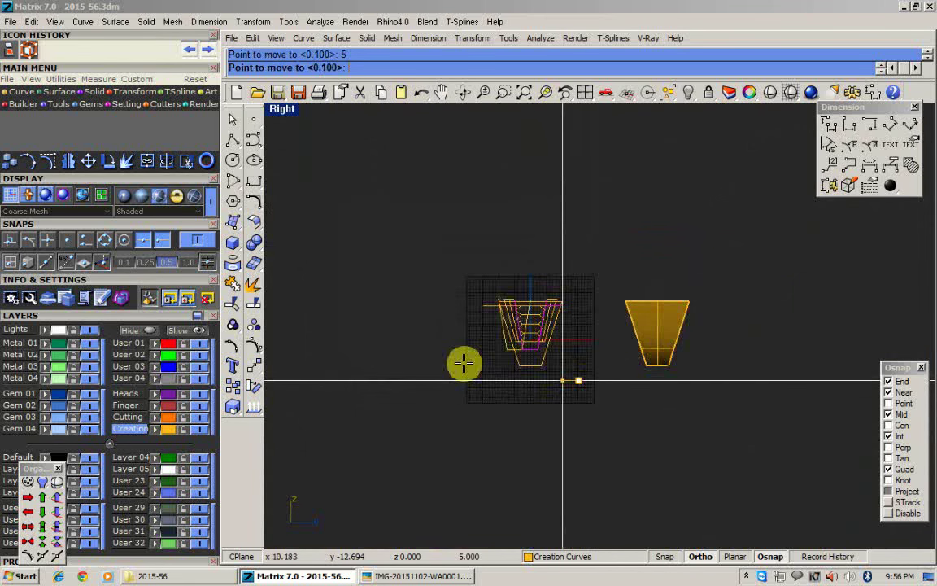
{"action": "type", "text": "20"}
{"action": "key", "text": "Return"}
{"action": "left_click", "coordinate": [433, 369]}
Trim the moved horizontal line and the outline's upper ends against each other to form a trapezoid.
{"action": "scroll", "coordinate": [493, 317], "scroll_direction": "up", "scroll_amount": 9}
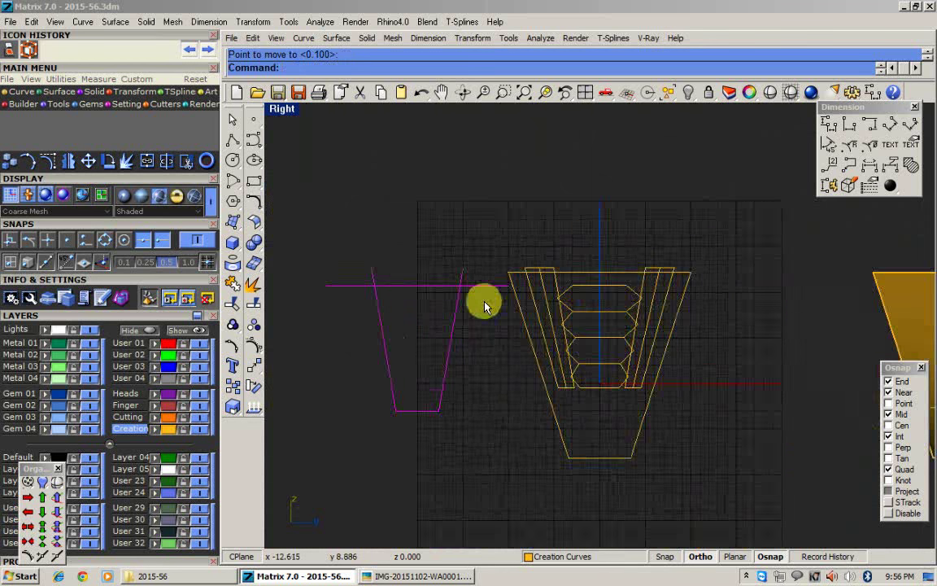
{"action": "key", "text": "ctrl+t"}
{"action": "left_click", "coordinate": [476, 286]}
{"action": "left_click", "coordinate": [347, 286]}
{"action": "key", "text": "Return"}
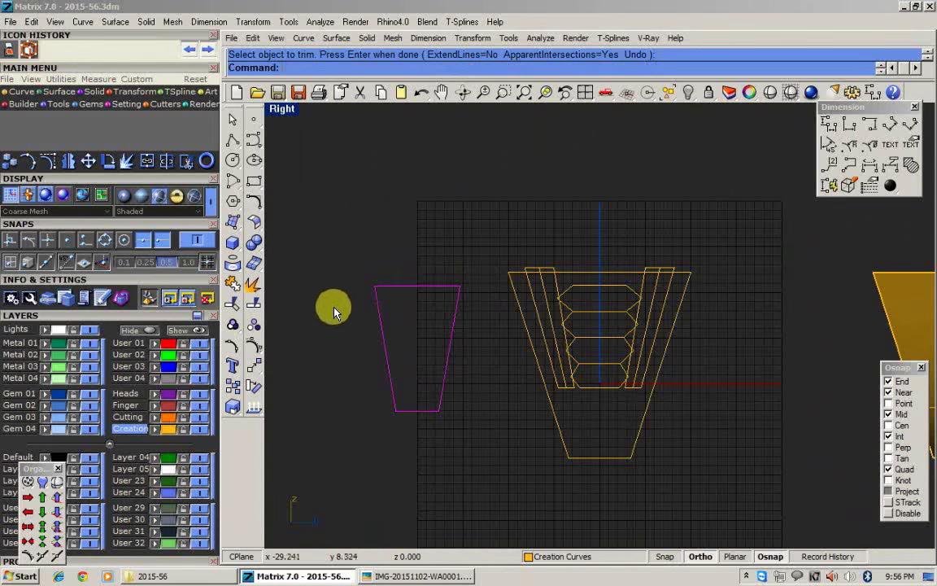
Join the trapezoid's curves and move the trapezoid 20 units horizontally back over the hexagon stack.
{"action": "key", "text": "ctrl+j"}
{"action": "scroll", "coordinate": [342, 302], "scroll_direction": "down", "scroll_amount": 4}
{"action": "key", "text": "m"}
{"action": "left_click", "coordinate": [361, 447]}
{"action": "key", "text": "Return"}
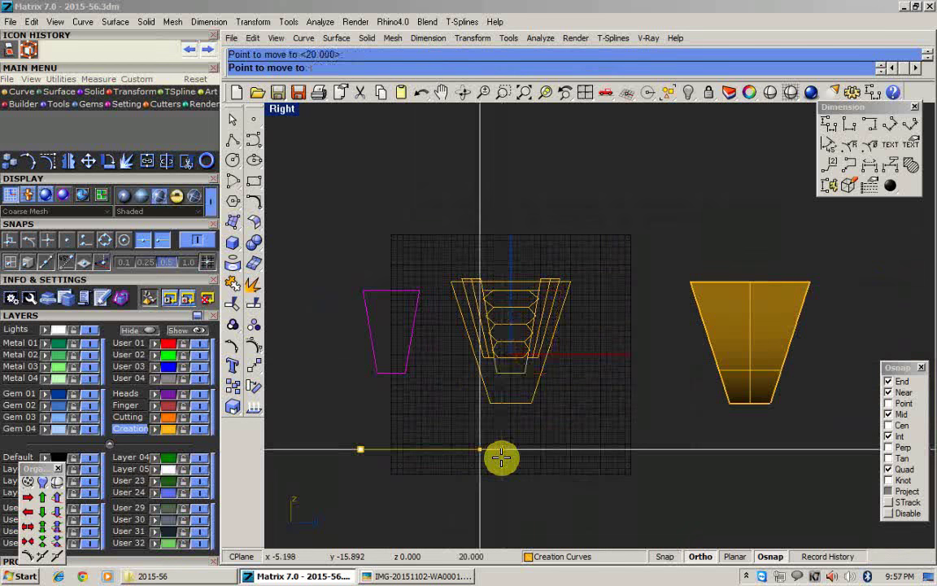
{"action": "left_click", "coordinate": [502, 457]}
{"action": "scroll", "coordinate": [536, 324], "scroll_direction": "up", "scroll_amount": 4}
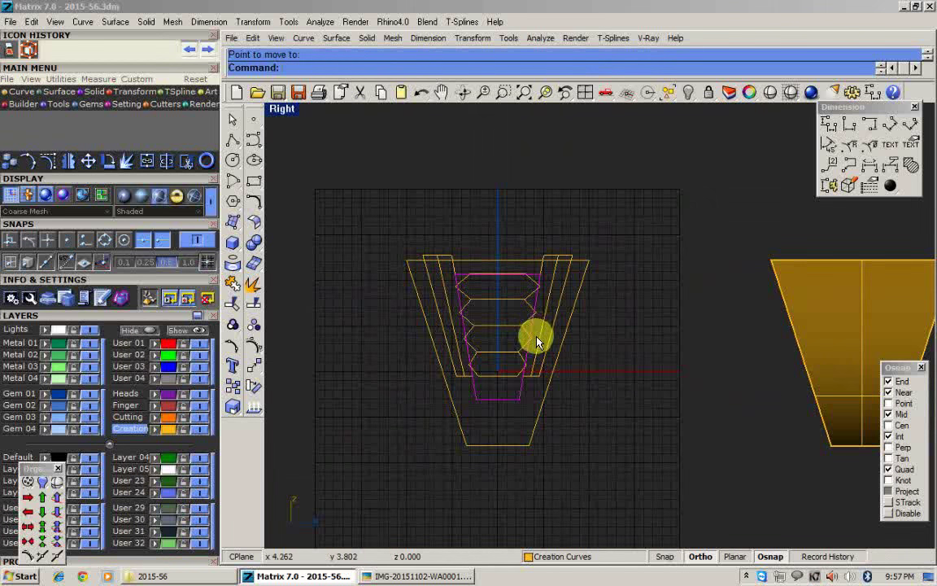
{"action": "scroll", "coordinate": [534, 334], "scroll_direction": "up", "scroll_amount": 3}
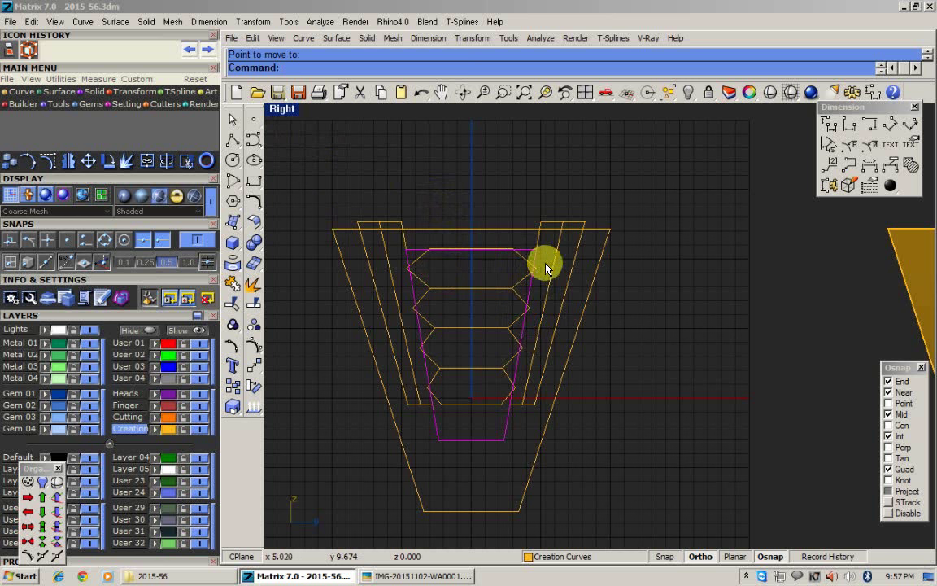
Delete the shank outline's two slanted sides, upper edge and lower edge around the pattern.
{"action": "left_click", "coordinate": [595, 307]}
{"action": "left_click", "coordinate": [587, 299]}
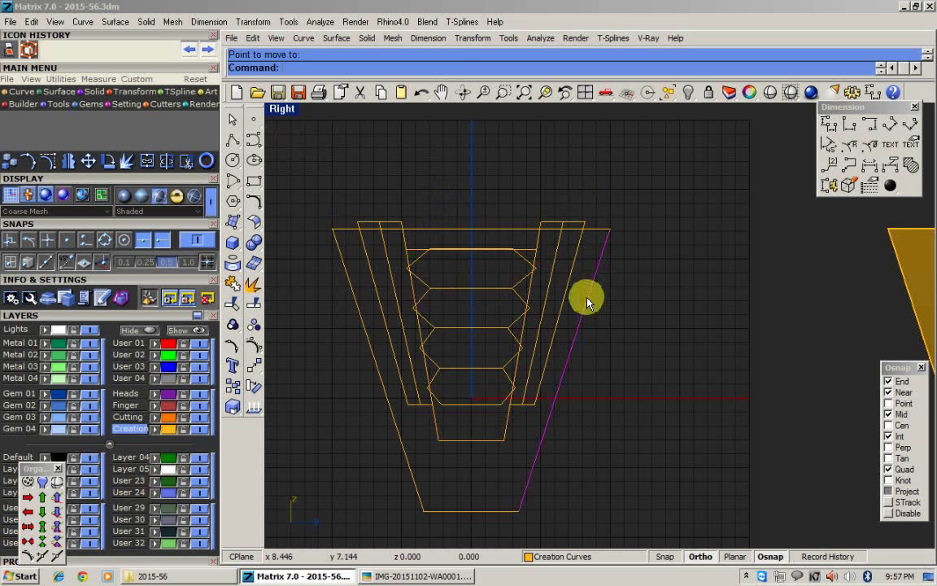
{"action": "key", "text": "Delete"}
{"action": "left_click", "coordinate": [594, 229]}
{"action": "key", "text": "Delete"}
{"action": "left_click", "coordinate": [352, 290]}
{"action": "key", "text": "Delete"}
{"action": "left_click_drag", "start_coordinate": [504, 488], "coordinate": [397, 535]}
{"action": "key", "text": "Delete"}
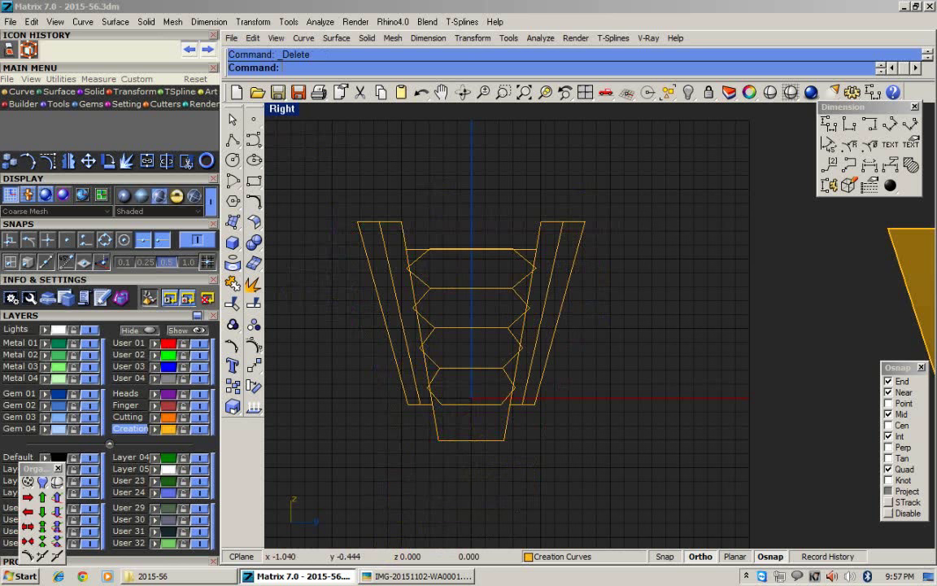
Explode the left strip nearest the hexagons, trim the overlapping line along its lower edge, and join the segments.
{"action": "left_click", "coordinate": [447, 441]}
{"action": "left_click", "coordinate": [421, 404]}
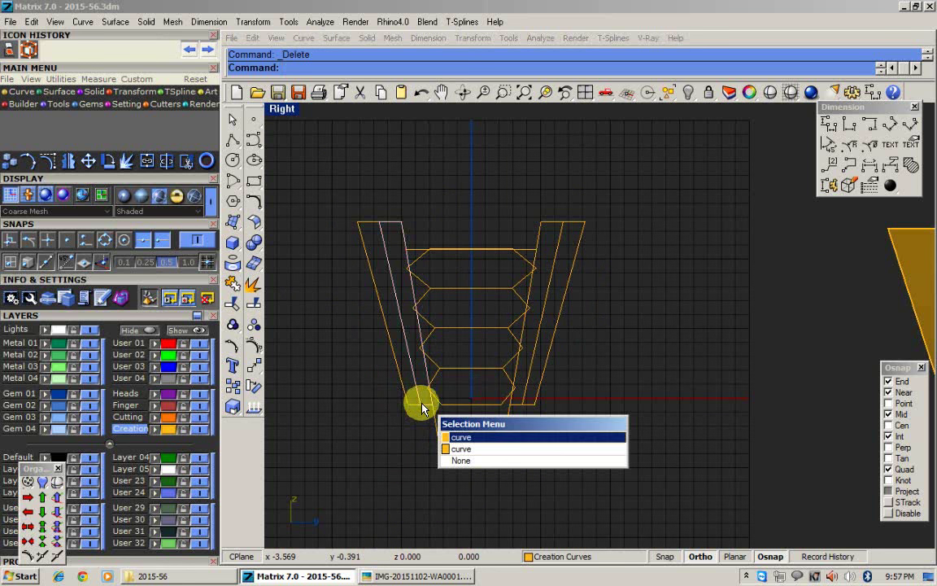
{"action": "right_click", "coordinate": [417, 408]}
{"action": "scroll", "coordinate": [418, 414], "scroll_direction": "up", "scroll_amount": 5}
{"action": "type", "text": "x"}
{"action": "key", "text": "Return"}
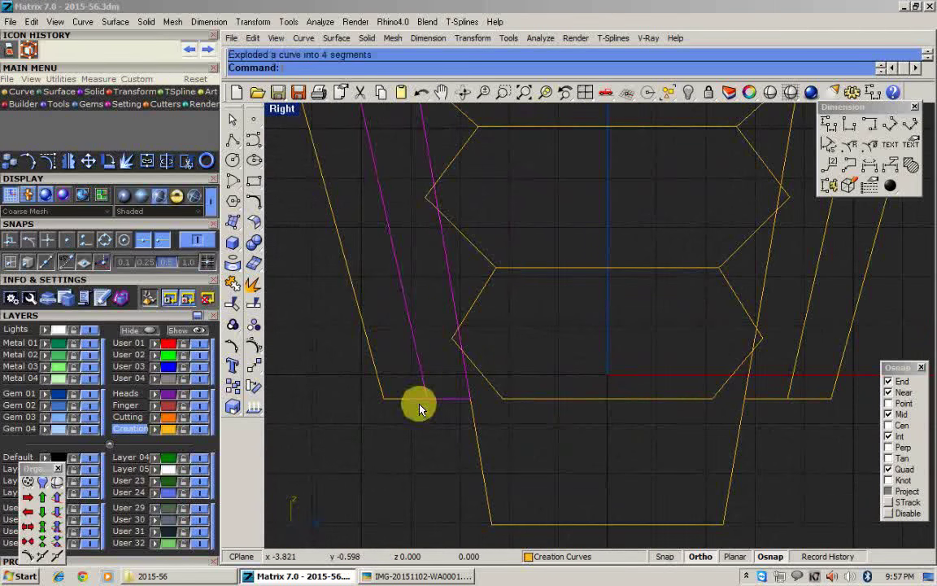
{"action": "type", "text": "trim"}
{"action": "key", "text": "Return"}
{"action": "left_click", "coordinate": [414, 405]}
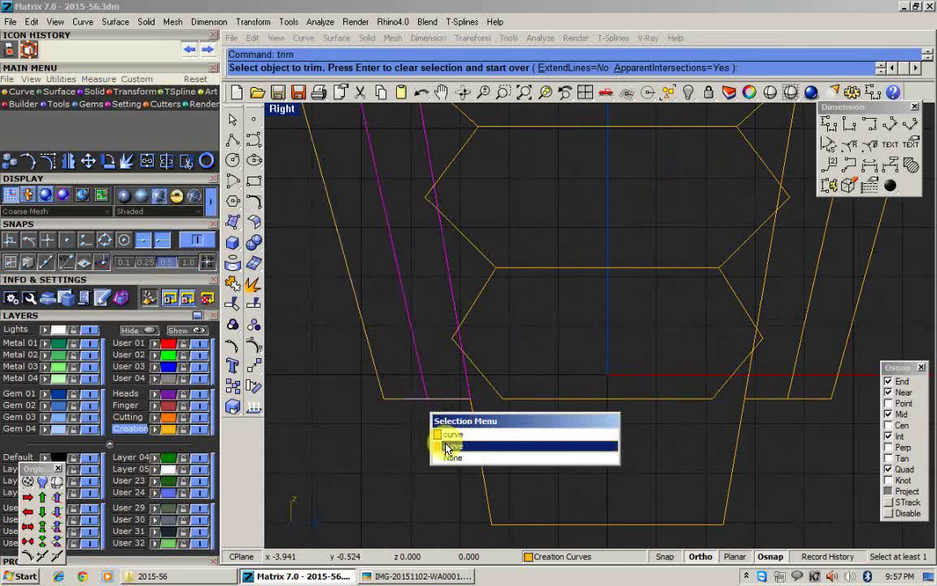
{"action": "left_click", "coordinate": [445, 445]}
{"action": "right_click", "coordinate": [435, 420]}
{"action": "scroll", "coordinate": [436, 420], "scroll_direction": "down", "scroll_amount": 3}
{"action": "key", "text": "ctrl+j"}
Delete the mirrored slanted strips to the right of the hexagon stack, keeping the trapezoid.
{"action": "left_click_drag", "start_coordinate": [408, 334], "coordinate": [381, 368]}
{"action": "scroll", "coordinate": [415, 399], "scroll_direction": "down", "scroll_amount": 5}
{"action": "left_click_drag", "start_coordinate": [602, 203], "coordinate": [557, 235]}
{"action": "key", "text": "Delete"}
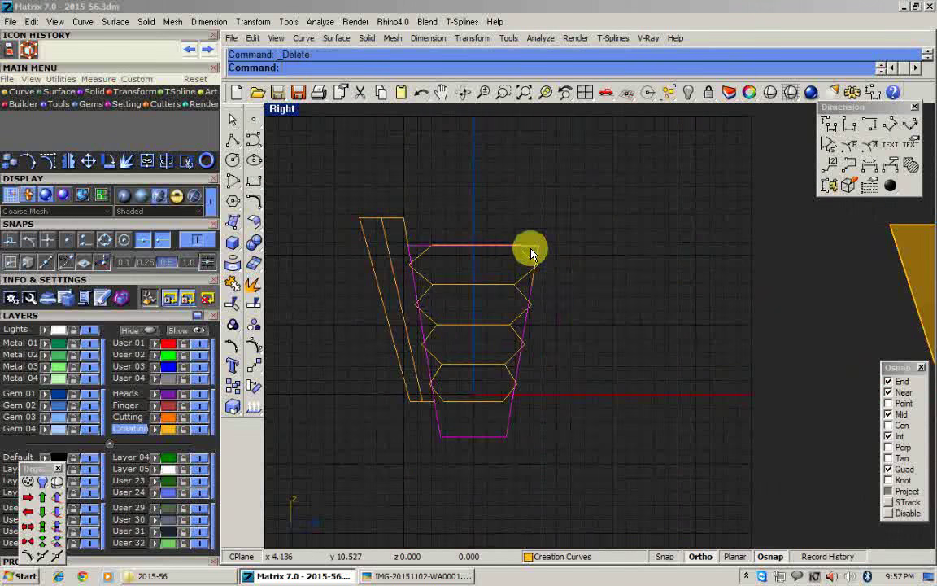
{"action": "key", "text": "ctrl+z"}
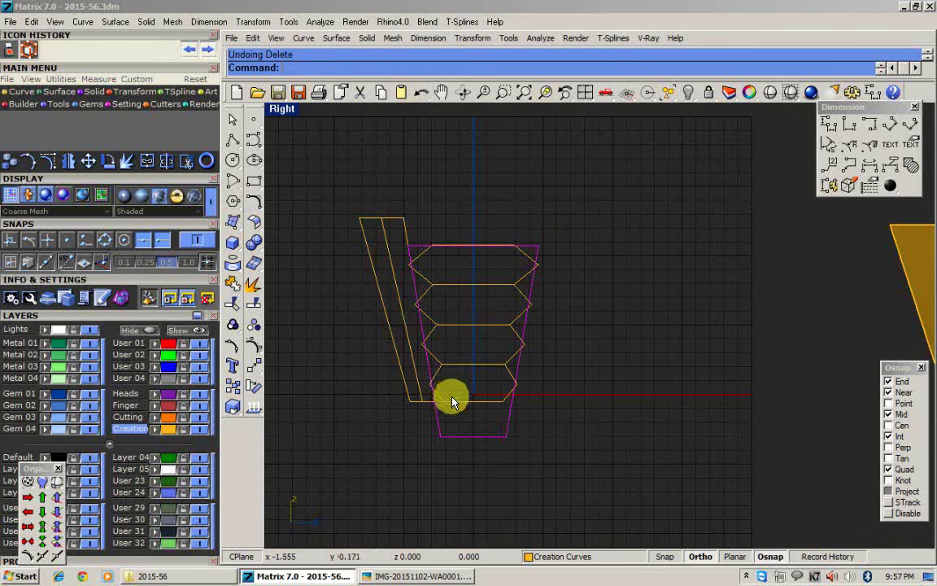
Draw a horizontal line from the midpoint of the lowest hexagon's lower edge, extending past both sides of the trapezoid.
{"action": "scroll", "coordinate": [440, 381], "scroll_direction": "up", "scroll_amount": 2}
{"action": "left_click", "coordinate": [237, 144]}
{"action": "left_click", "coordinate": [292, 158]}
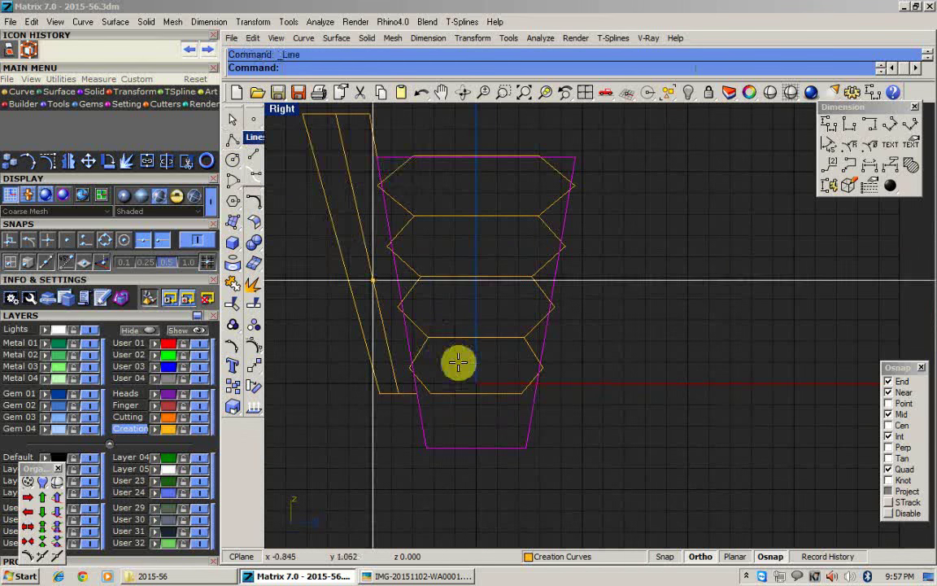
{"action": "left_click", "coordinate": [476, 394]}
{"action": "left_click", "coordinate": [673, 398]}
{"action": "left_click", "coordinate": [580, 395]}
Trim the horizontal line and the trapezoid's lower end against each other and join them into one closed outline.
{"action": "left_click", "coordinate": [531, 428], "text": "shift"}
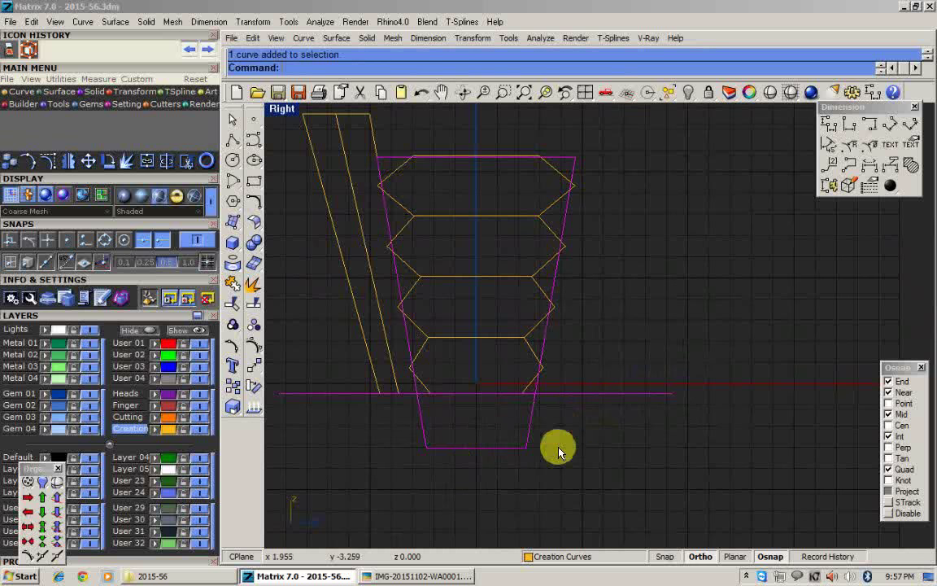
{"action": "type", "text": "trim"}
{"action": "key", "text": "Return"}
{"action": "left_click_drag", "start_coordinate": [648, 423], "coordinate": [616, 356]}
{"action": "left_click", "coordinate": [472, 444]}
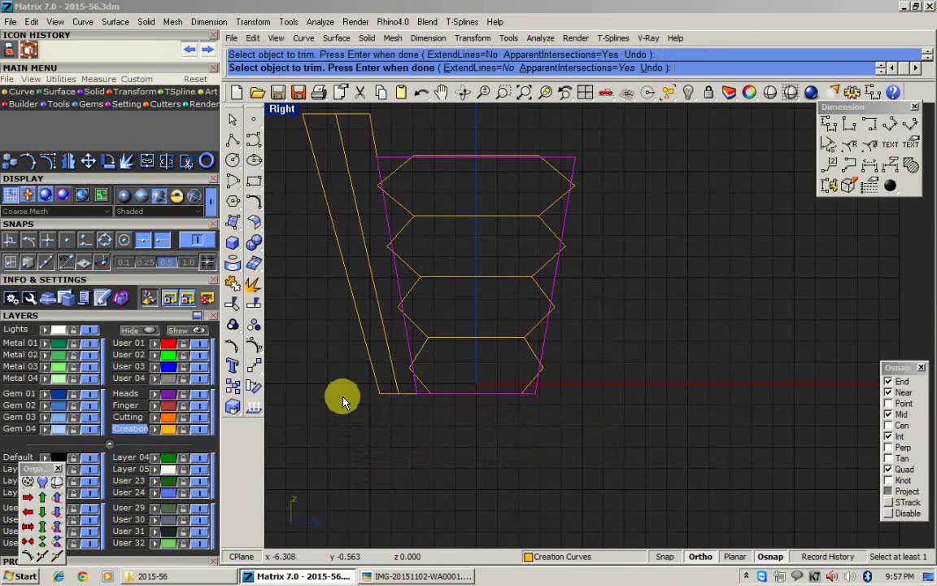
{"action": "key", "text": "Return"}
{"action": "type", "text": "Join"}
{"action": "key", "text": "Return"}
{"action": "scroll", "coordinate": [442, 386], "scroll_direction": "down", "scroll_amount": 6}
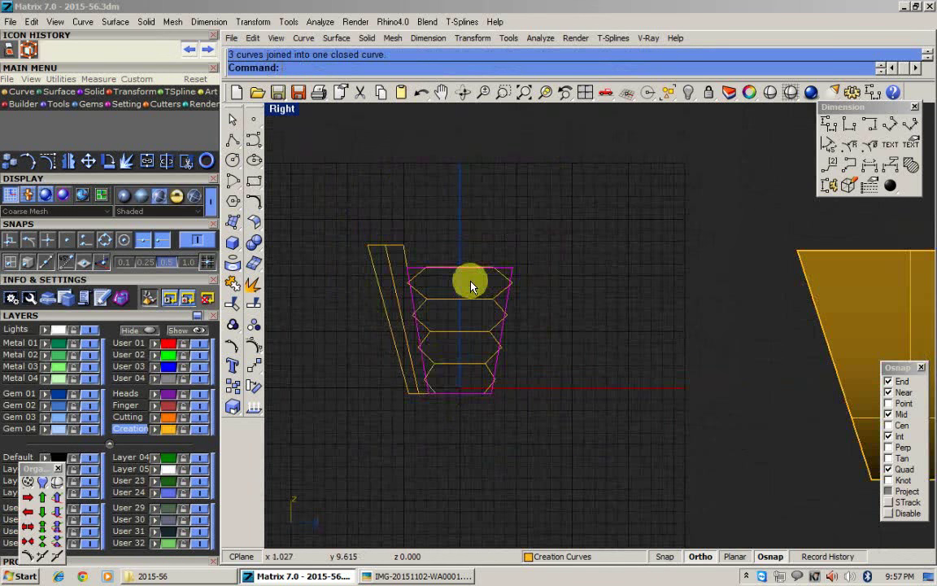
{"action": "scroll", "coordinate": [471, 286], "scroll_direction": "up", "scroll_amount": 2}
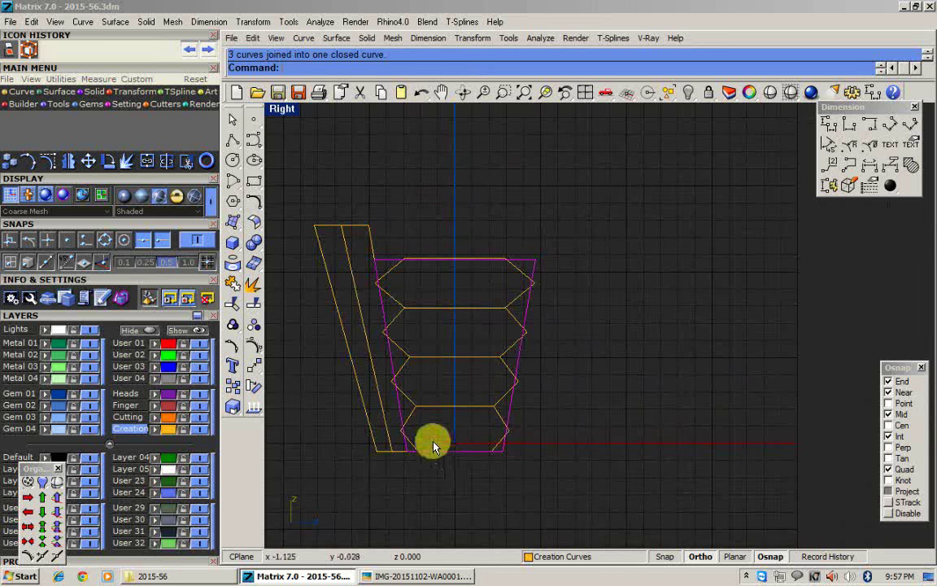
{"action": "scroll", "coordinate": [439, 453], "scroll_direction": "up", "scroll_amount": 2}
{"action": "scroll", "coordinate": [542, 436], "scroll_direction": "down", "scroll_amount": 2}
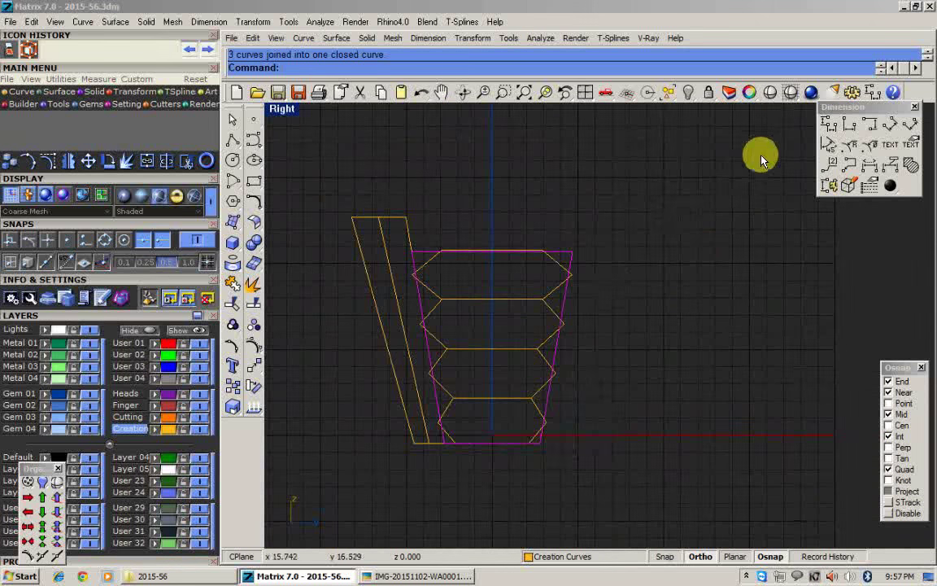
{"action": "double_click", "coordinate": [282, 108]}
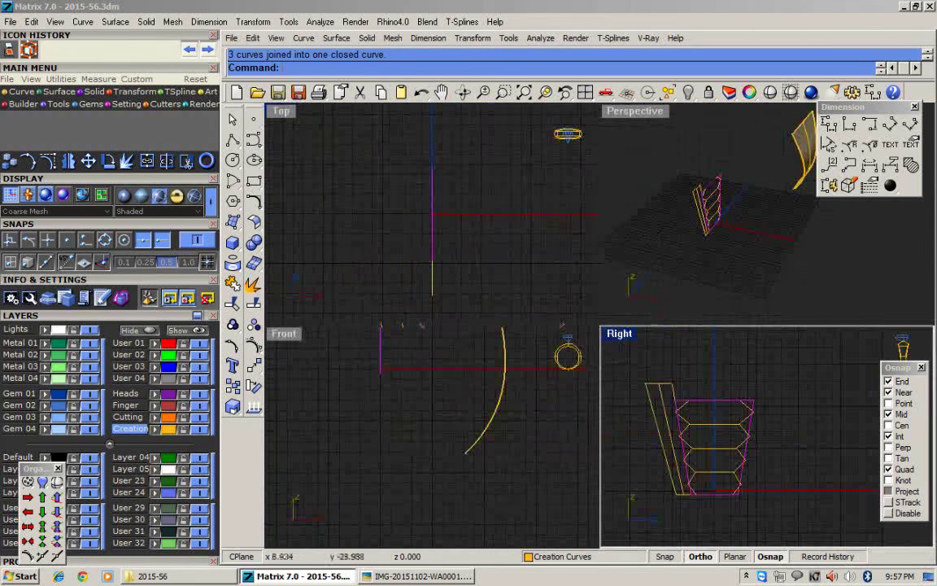
{"action": "double_click", "coordinate": [625, 336]}
{"action": "scroll", "coordinate": [532, 254], "scroll_direction": "down", "scroll_amount": 4}
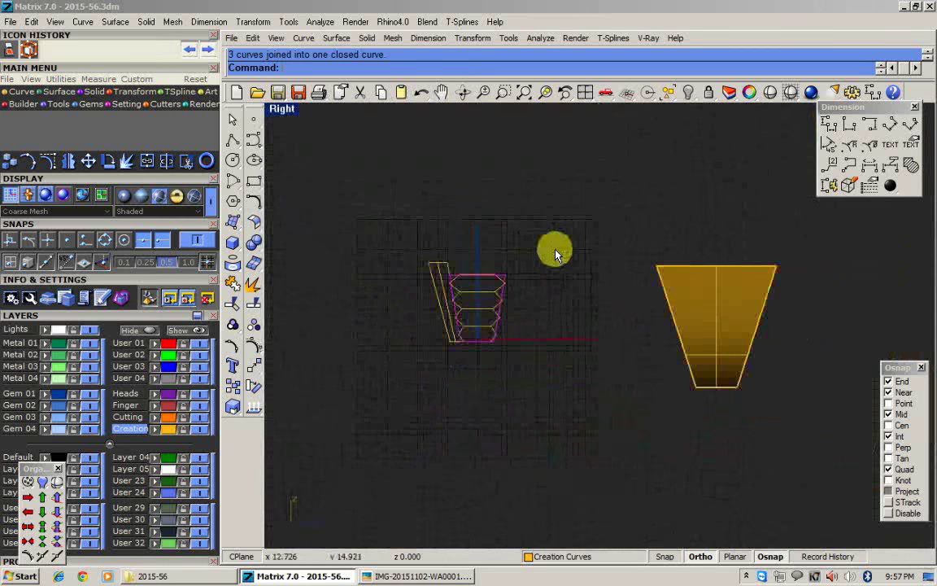
{"action": "left_click", "coordinate": [715, 320]}
{"action": "type", "text": "m"}
{"action": "key", "text": "Return"}
{"action": "left_click", "coordinate": [738, 174]}
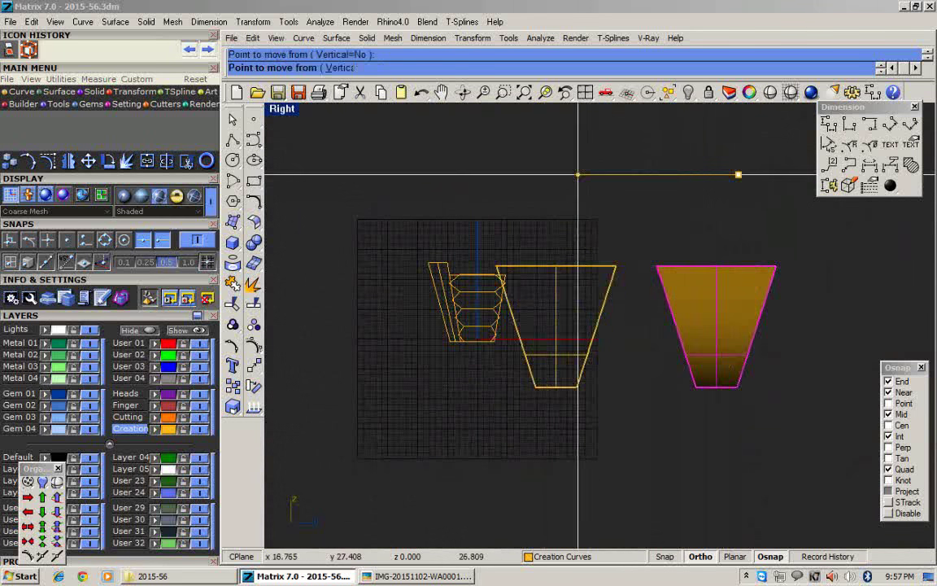
{"action": "key", "text": "Return"}
{"action": "key", "text": "Escape"}
Show all hidden objects and undo it.
{"action": "right_click", "coordinate": [686, 96]}
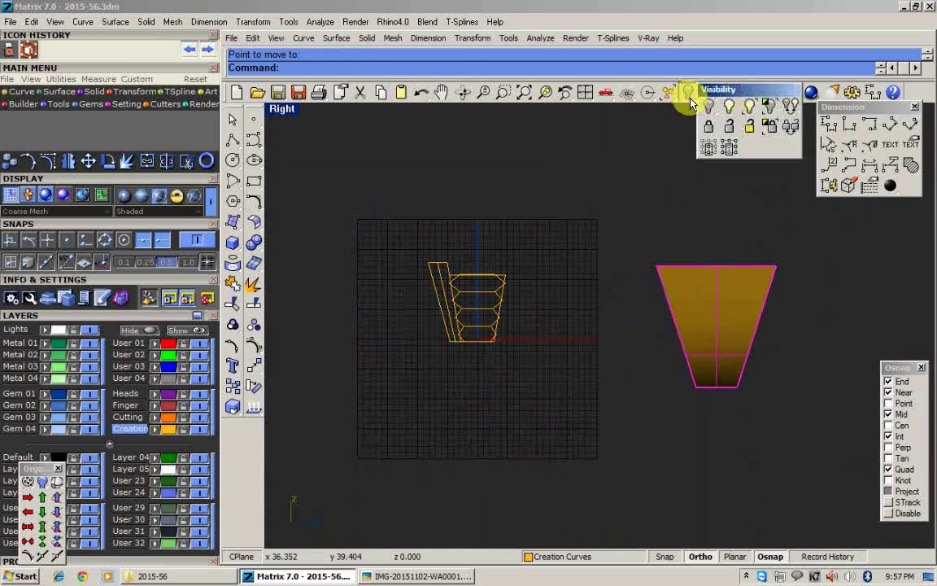
{"action": "key", "text": "ctrl+z"}
{"action": "left_click", "coordinate": [691, 95]}
{"action": "left_click", "coordinate": [733, 107]}
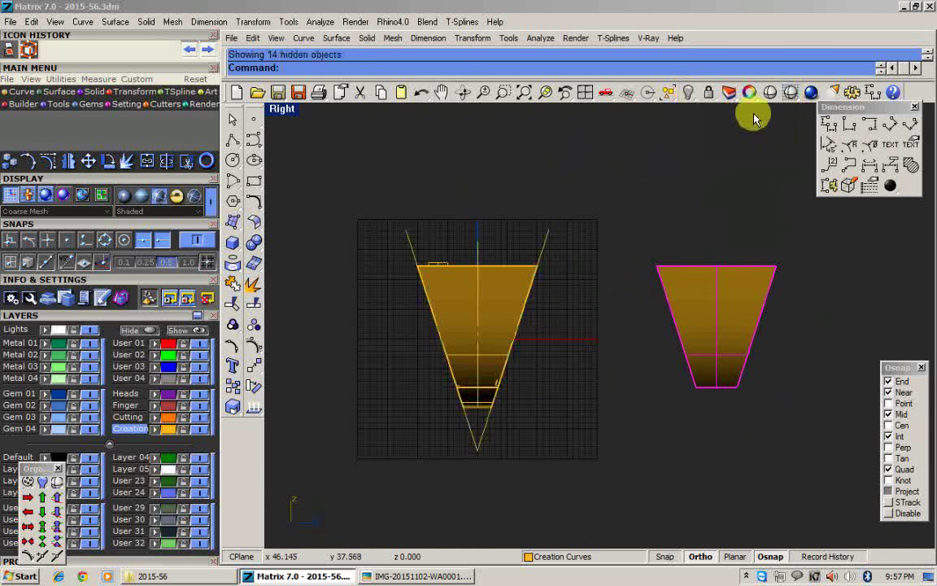
{"action": "key", "text": "ctrl+z"}
Show only the hidden curved shank bodies using Show Selected.
{"action": "left_click", "coordinate": [695, 96]}
{"action": "left_click", "coordinate": [748, 108]}
{"action": "scroll", "coordinate": [487, 300], "scroll_direction": "up", "scroll_amount": 6}
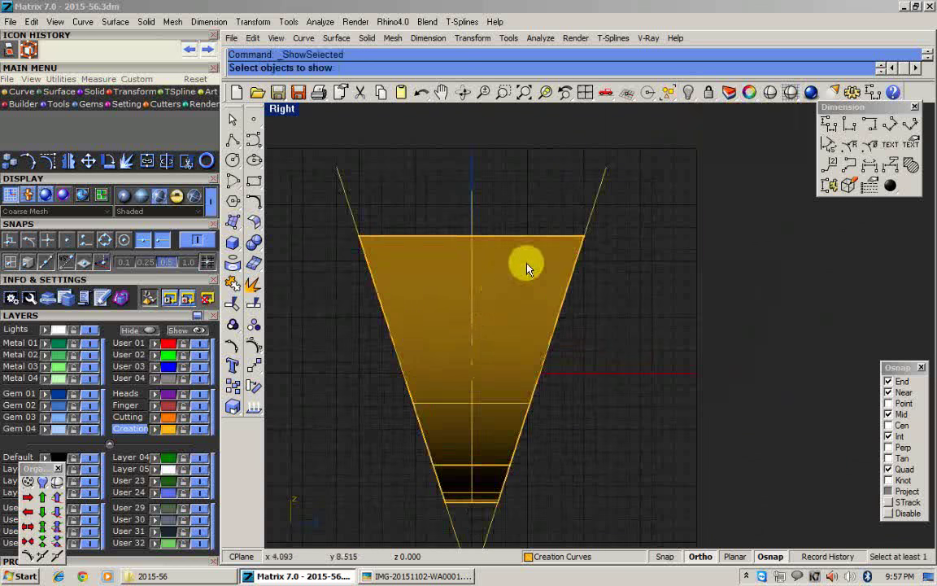
{"action": "left_click", "coordinate": [527, 266]}
{"action": "key", "text": "Return"}
In Perspective, delete the opposite-side shank body, keeping the one beside the thin curved surface.
{"action": "double_click", "coordinate": [279, 109]}
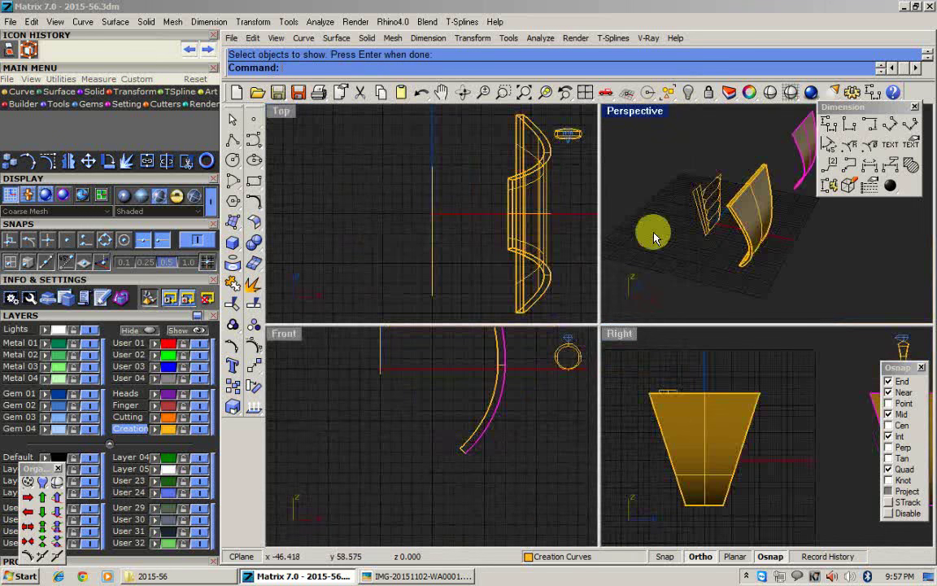
{"action": "double_click", "coordinate": [651, 115]}
{"action": "left_click", "coordinate": [421, 261]}
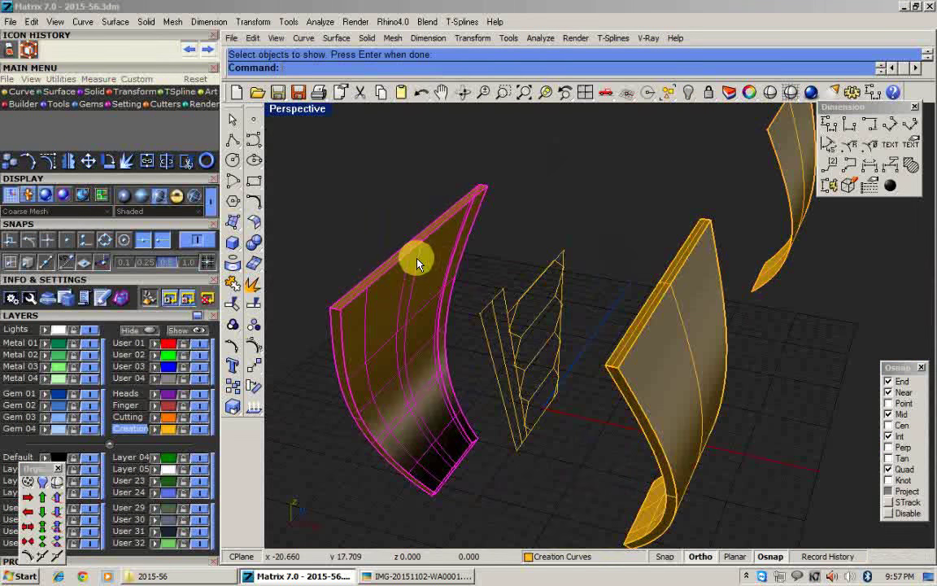
{"action": "right_click_drag", "start_coordinate": [591, 340], "coordinate": [667, 296]}
{"action": "left_click", "coordinate": [543, 192]}
{"action": "right_click_drag", "start_coordinate": [561, 213], "coordinate": [663, 308]}
{"action": "left_click", "coordinate": [607, 312]}
{"action": "key", "text": "Delete"}
{"action": "right_click_drag", "start_coordinate": [607, 312], "coordinate": [326, 149]}
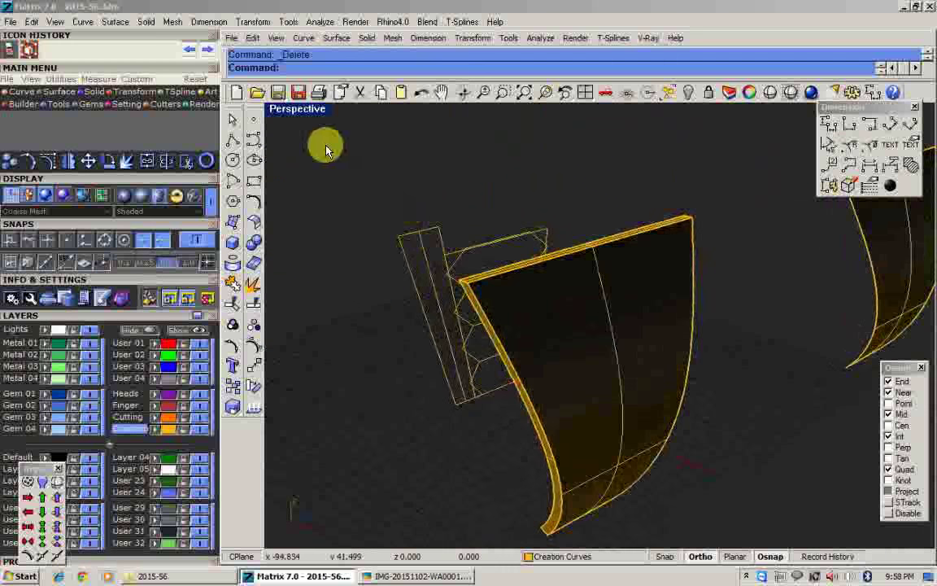
In the wireframe Right view, use Wire Cut with the trapezoid to cut an opening all the way through the shank body.
{"action": "double_click", "coordinate": [298, 114]}
{"action": "double_click", "coordinate": [618, 337]}
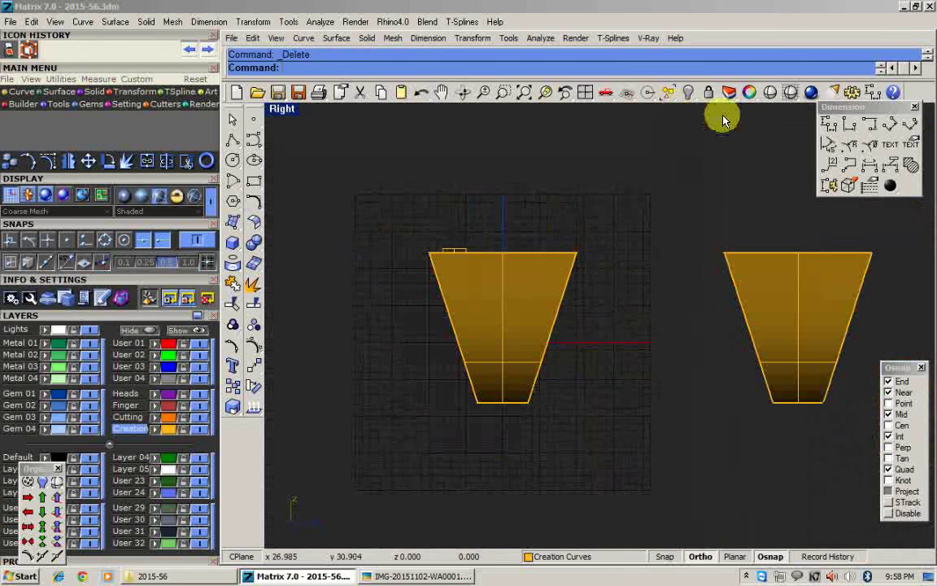
{"action": "left_click", "coordinate": [784, 96]}
{"action": "scroll", "coordinate": [518, 277], "scroll_direction": "up", "scroll_amount": 8}
{"action": "left_click", "coordinate": [558, 254]}
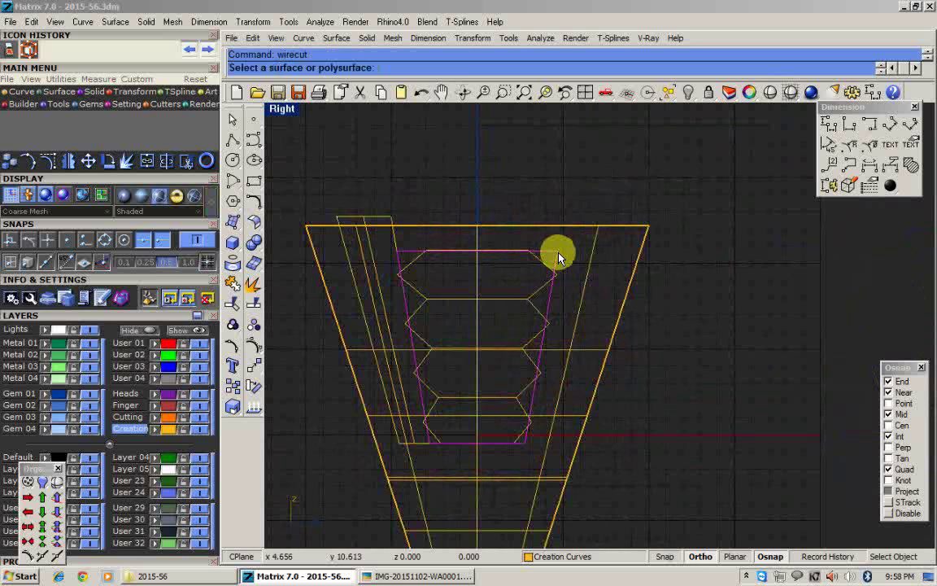
{"action": "right_click", "coordinate": [558, 256]}
{"action": "left_click", "coordinate": [559, 224]}
{"action": "right_click", "coordinate": [559, 223]}
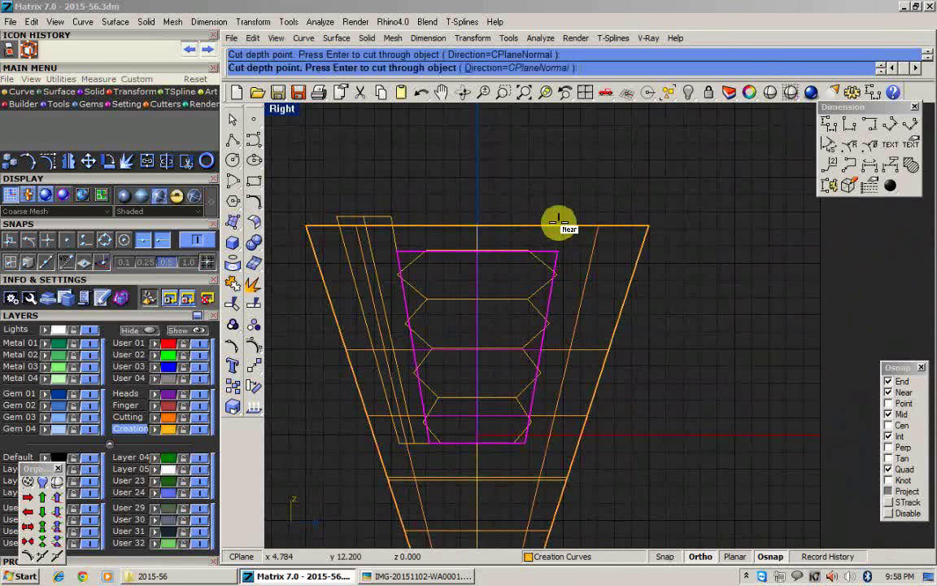
{"action": "right_click", "coordinate": [559, 223]}
{"action": "scroll", "coordinate": [559, 223], "scroll_direction": "up", "scroll_amount": 2}
{"action": "scroll", "coordinate": [559, 224], "scroll_direction": "down", "scroll_amount": 2}
{"action": "right_click", "coordinate": [559, 224]}
{"action": "scroll", "coordinate": [481, 245], "scroll_direction": "down", "scroll_amount": 1}
{"action": "scroll", "coordinate": [485, 288], "scroll_direction": "up", "scroll_amount": 1}
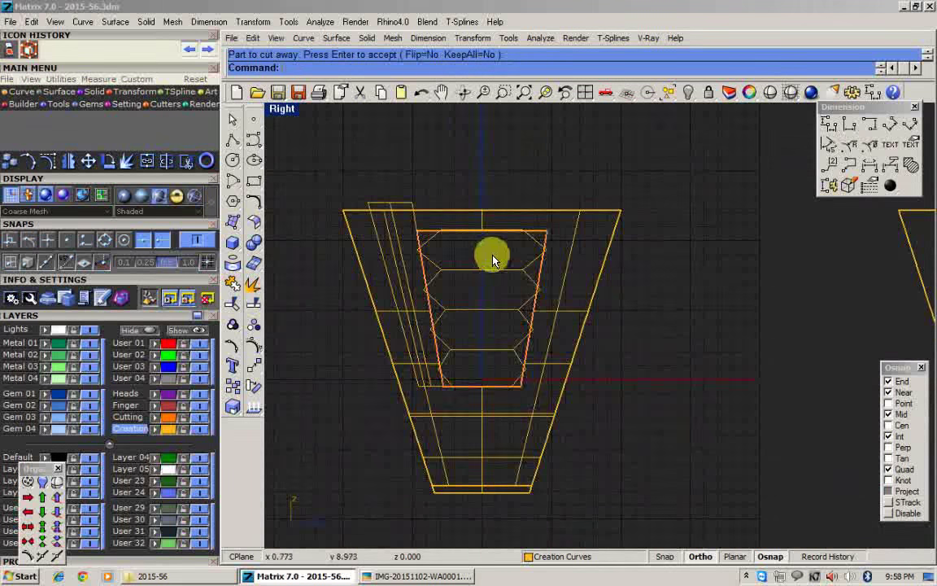
Move the four stacked hexagons 40 units horizontally onto the thin shank surface.
{"action": "left_click_drag", "start_coordinate": [481, 358], "coordinate": [478, 362]}
{"action": "right_click_drag", "start_coordinate": [561, 360], "coordinate": [437, 298]}
{"action": "scroll", "coordinate": [437, 299], "scroll_direction": "down", "scroll_amount": 4}
{"action": "type", "text": "m"}
{"action": "key", "text": "Return"}
{"action": "left_click", "coordinate": [505, 346]}
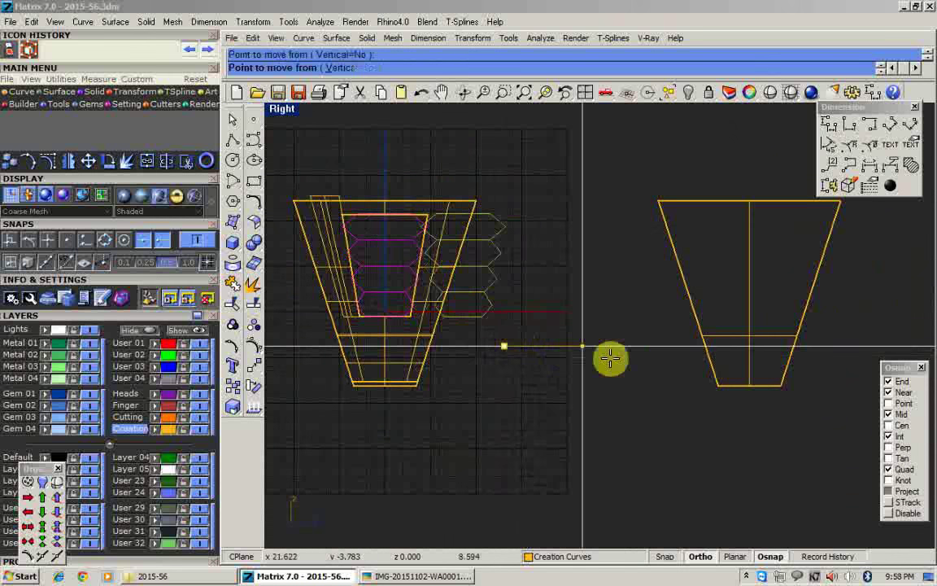
{"action": "type", "text": "20"}
{"action": "key", "text": "Return"}
{"action": "key", "text": "Return"}
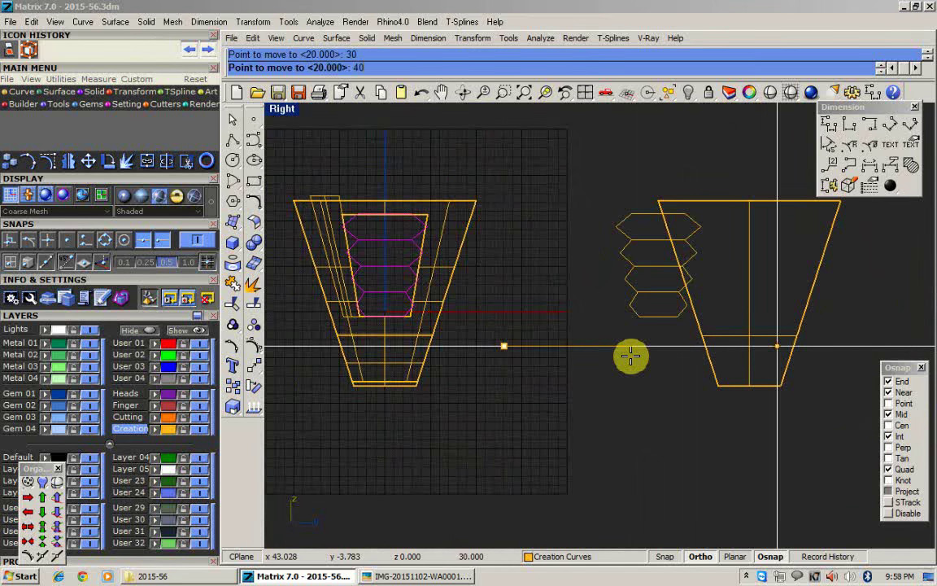
{"action": "key", "text": "Return"}
{"action": "left_click", "coordinate": [632, 356]}
{"action": "right_click_drag", "start_coordinate": [751, 361], "coordinate": [651, 356]}
Trim away the thin surface outside the four hexagons and check the remaining pieces in Perspective.
{"action": "scroll", "coordinate": [657, 230], "scroll_direction": "up", "scroll_amount": 4}
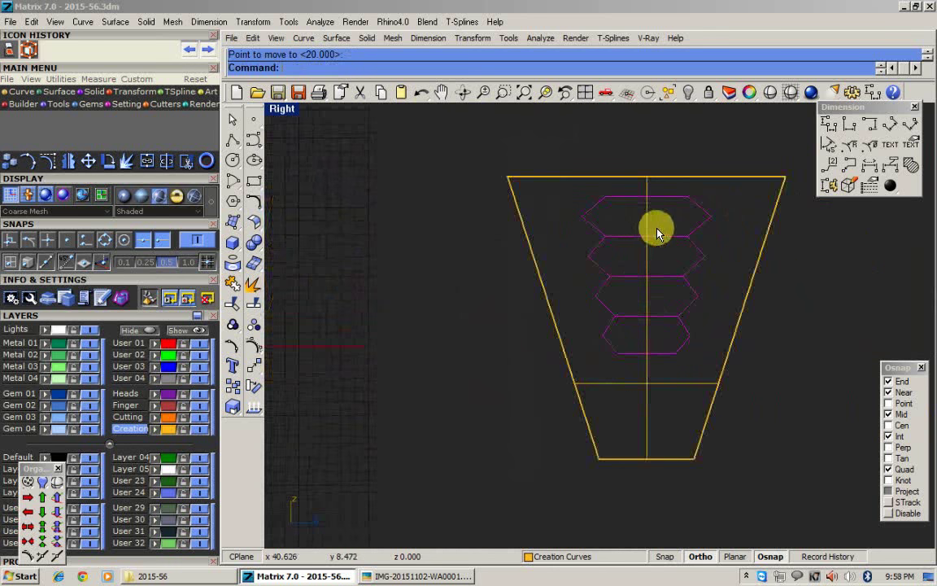
{"action": "left_click_drag", "start_coordinate": [682, 337], "coordinate": [680, 337]}
{"action": "key", "text": "ctrl+t"}
{"action": "left_click", "coordinate": [736, 323]}
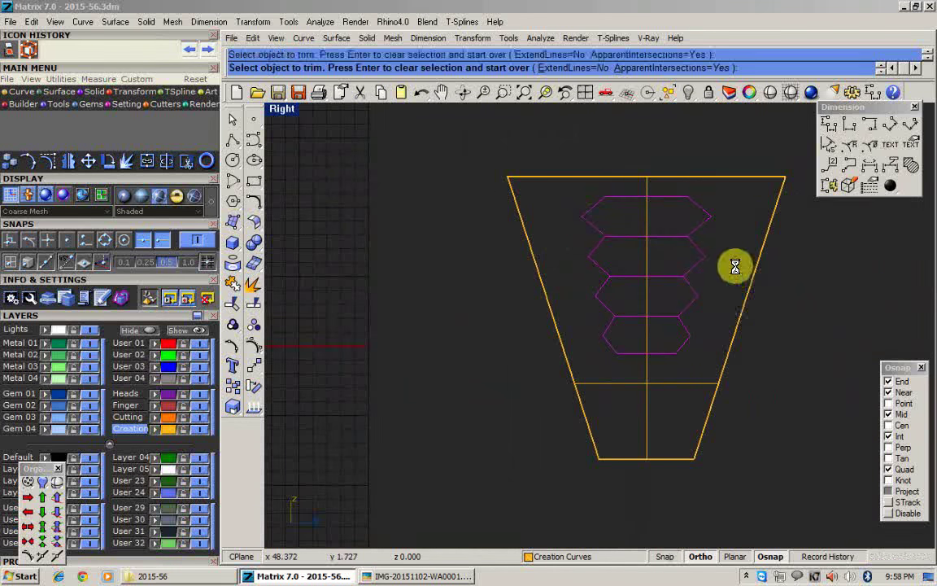
{"action": "double_click", "coordinate": [291, 112]}
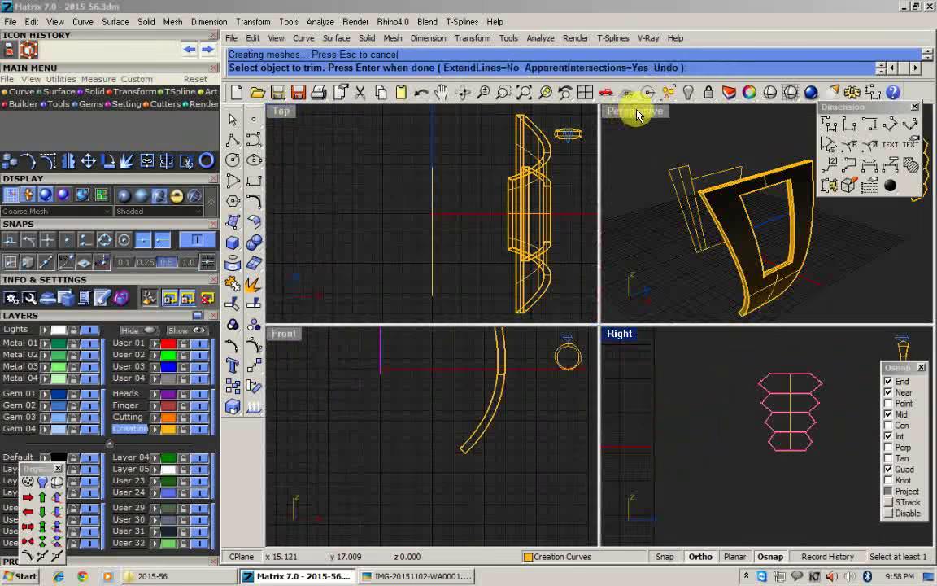
{"action": "double_click", "coordinate": [637, 114]}
{"action": "right_click_drag", "start_coordinate": [537, 303], "coordinate": [731, 304]}
{"action": "scroll", "coordinate": [869, 270], "scroll_direction": "up", "scroll_amount": 4}
{"action": "right_click", "coordinate": [879, 274]}
Move the four hexagonal surface pieces 40 units horizontally back into the opening of the shank body.
{"action": "left_click", "coordinate": [879, 276]}
{"action": "left_click", "coordinate": [873, 323], "text": "shift"}
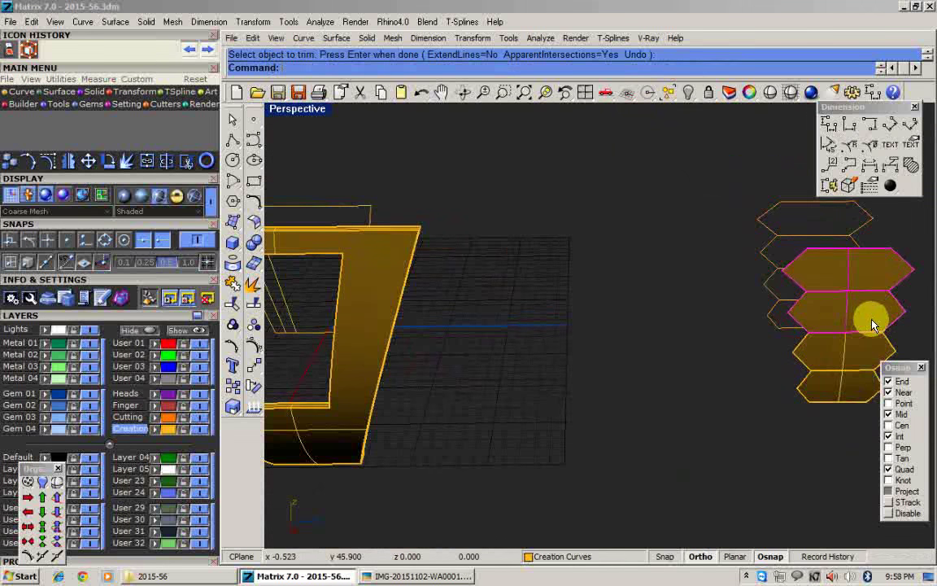
{"action": "scroll", "coordinate": [672, 294], "scroll_direction": "down", "scroll_amount": 3}
{"action": "right_click_drag", "start_coordinate": [798, 313], "coordinate": [805, 403]}
{"action": "scroll", "coordinate": [802, 375], "scroll_direction": "up", "scroll_amount": 3}
{"action": "left_click_drag", "start_coordinate": [887, 300], "coordinate": [819, 442]}
{"action": "right_click_drag", "start_coordinate": [793, 409], "coordinate": [783, 333], "text": "shift"}
{"action": "scroll", "coordinate": [757, 325], "scroll_direction": "down", "scroll_amount": 5}
{"action": "type", "text": "m"}
{"action": "key", "text": "Return"}
{"action": "left_click", "coordinate": [857, 405]}
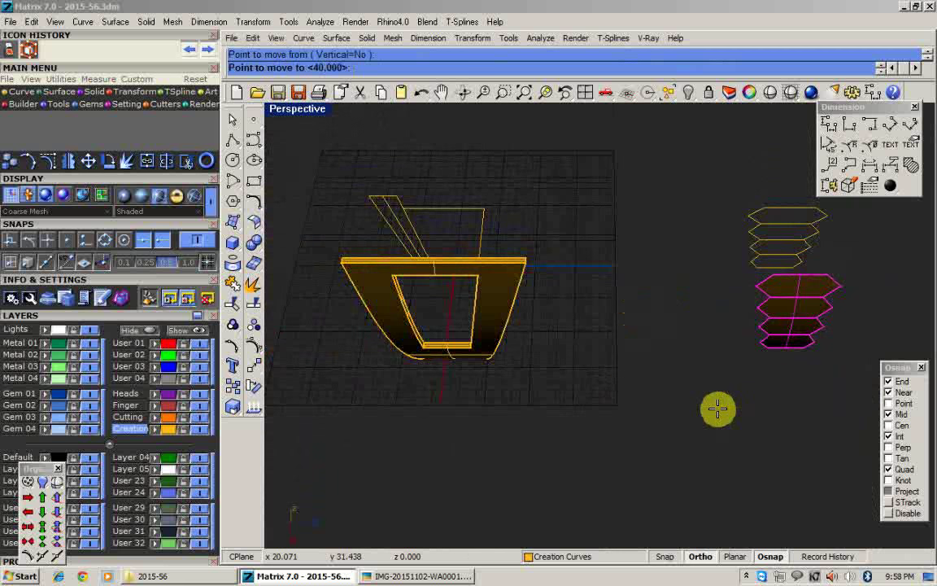
{"action": "right_click", "coordinate": [718, 407]}
{"action": "left_click", "coordinate": [724, 404]}
Check the ring's reference photo, and replace the four hexagonal surfaces with copies offset by 0.2.
{"action": "left_click", "coordinate": [419, 575]}
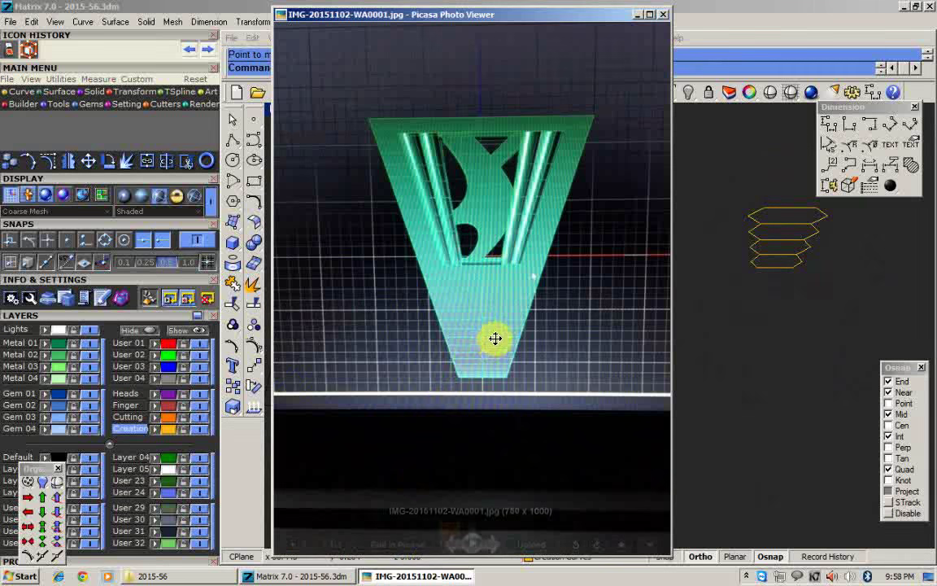
{"action": "key", "text": "Left"}
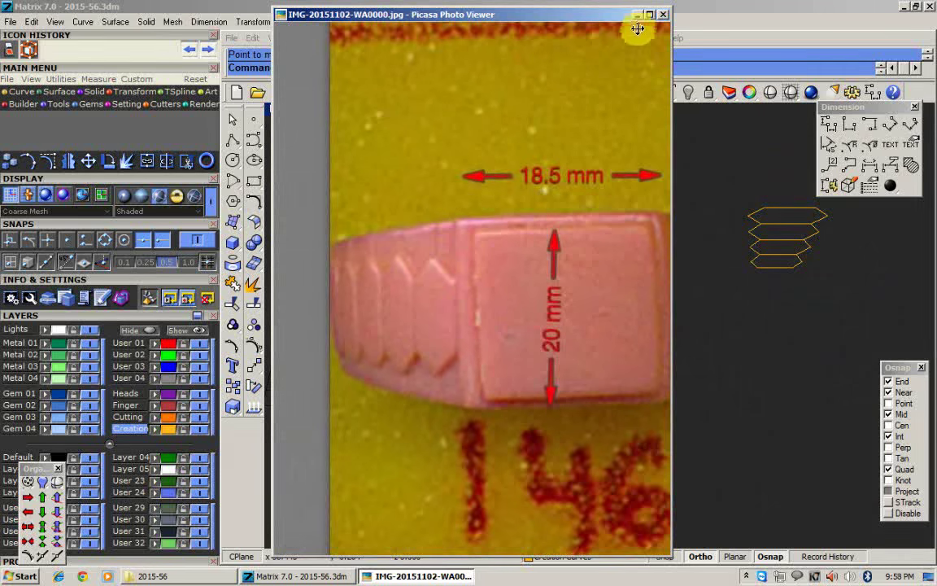
{"action": "left_click", "coordinate": [638, 16]}
{"action": "scroll", "coordinate": [411, 231], "scroll_direction": "up", "scroll_amount": 5}
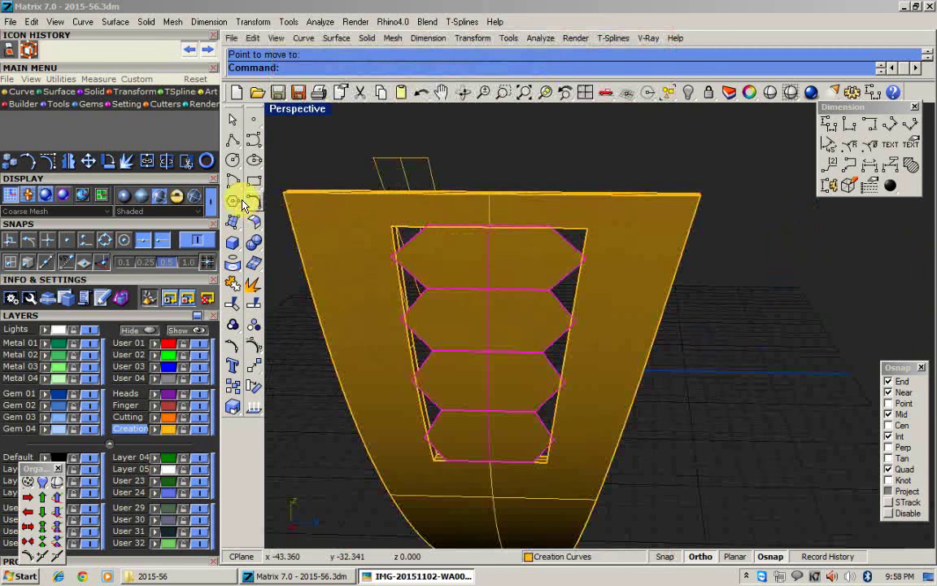
{"action": "left_click", "coordinate": [257, 225]}
{"action": "left_click", "coordinate": [277, 259]}
{"action": "right_click_drag", "start_coordinate": [509, 305], "coordinate": [638, 292]}
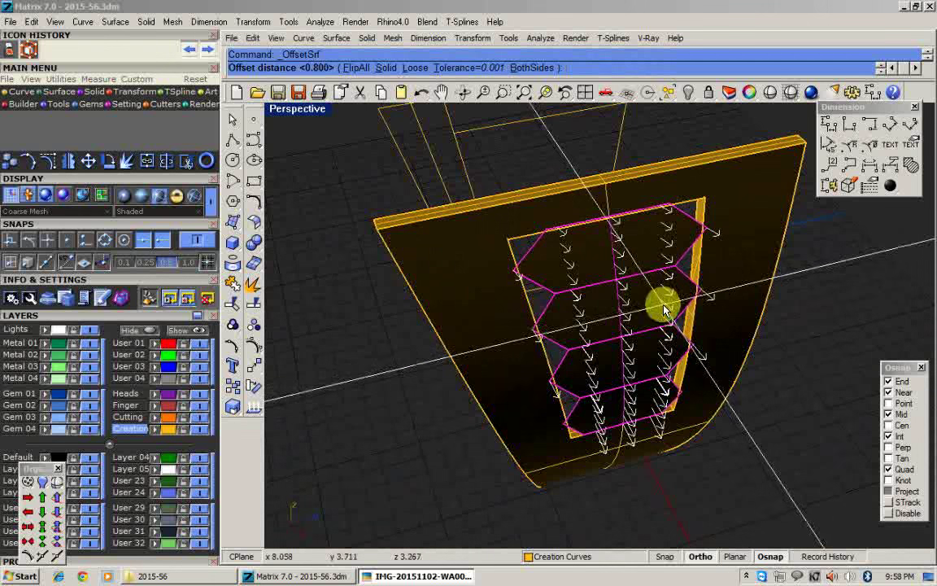
{"action": "type", "text": ".2"}
{"action": "key", "text": "Return"}
{"action": "scroll", "coordinate": [550, 263], "scroll_direction": "up", "scroll_amount": 2}
{"action": "key", "text": "Delete"}
Offset the four hexagonal surfaces by 0.7 in the flipped direction as solids.
{"action": "left_click", "coordinate": [550, 270]}
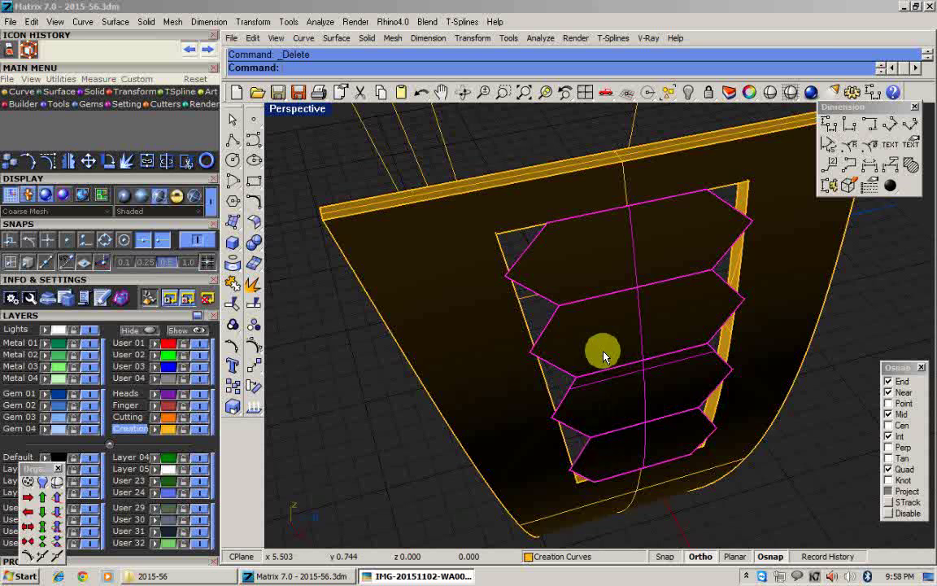
{"action": "left_click", "coordinate": [256, 225]}
{"action": "left_click", "coordinate": [273, 260]}
{"action": "right_click_drag", "start_coordinate": [575, 330], "coordinate": [567, 346], "text": "shift"}
{"action": "type", "text": "f"}
{"action": "key", "text": "Return"}
{"action": "type", "text": "s"}
{"action": "key", "text": "Return"}
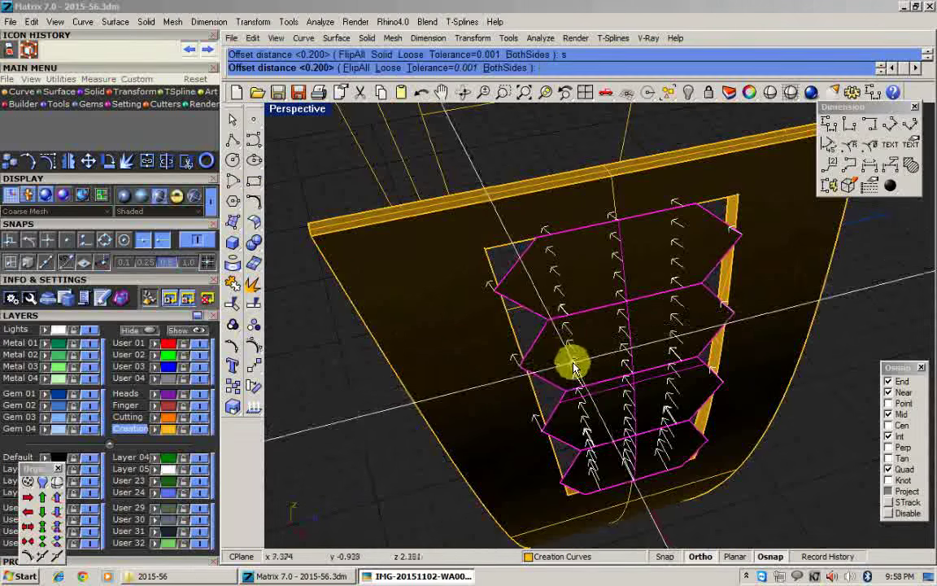
{"action": "type", "text": ".7"}
{"action": "key", "text": "Return"}
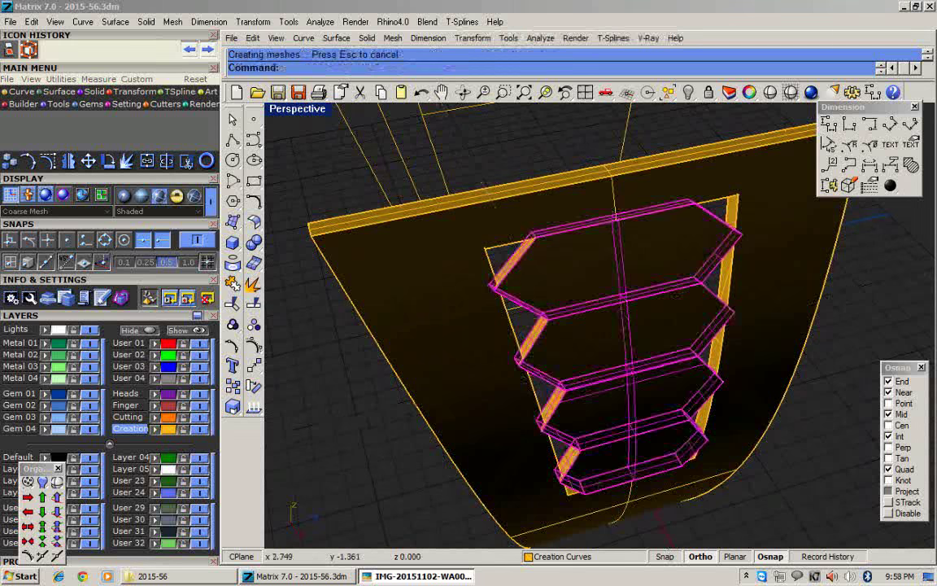
{"action": "key", "text": "Escape"}
Examine from several angles in shaded and rendered display how the hexagonal solids sit in the shank opening.
{"action": "right_click_drag", "start_coordinate": [575, 369], "coordinate": [763, 231]}
{"action": "scroll", "coordinate": [720, 241], "scroll_direction": "up", "scroll_amount": 5}
{"action": "right_click_drag", "start_coordinate": [699, 285], "coordinate": [665, 244]}
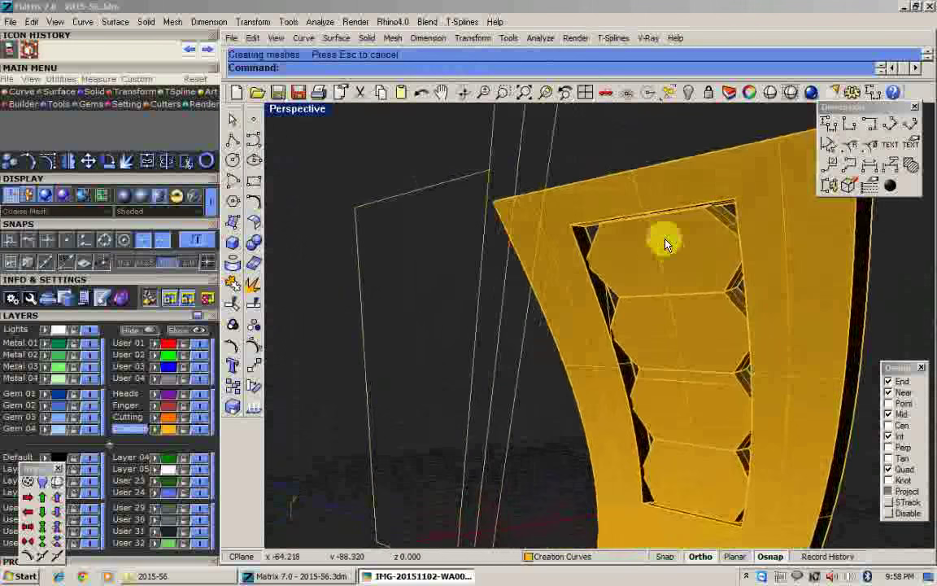
{"action": "left_click", "coordinate": [766, 97]}
{"action": "scroll", "coordinate": [667, 203], "scroll_direction": "down", "scroll_amount": 5}
{"action": "mouse_move", "coordinate": [569, 301]}
{"action": "right_mouse_down"}
{"action": "mouse_move", "coordinate": [407, 348]}
{"action": "mouse_move", "coordinate": [469, 347]}
{"action": "right_mouse_up"}
{"action": "key", "text": "Escape"}
{"action": "scroll", "coordinate": [574, 315], "scroll_direction": "up", "scroll_amount": 4}
{"action": "right_click_drag", "start_coordinate": [554, 285], "coordinate": [532, 315]}
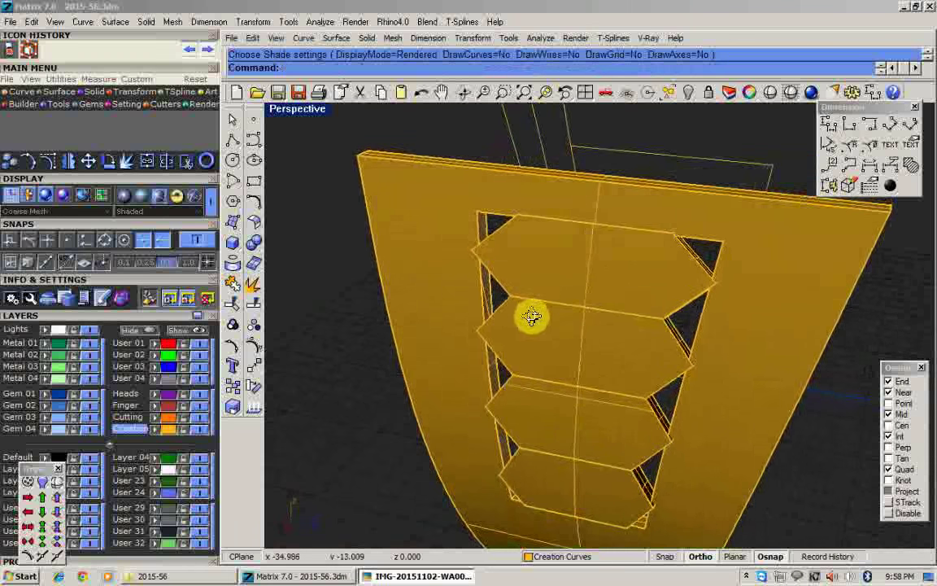
{"action": "scroll", "coordinate": [522, 298], "scroll_direction": "up", "scroll_amount": 6}
{"action": "right_click", "coordinate": [522, 298]}
{"action": "scroll", "coordinate": [475, 272], "scroll_direction": "down", "scroll_amount": 6}
{"action": "right_click_drag", "start_coordinate": [476, 272], "coordinate": [467, 268]}
{"action": "key", "text": "Escape"}
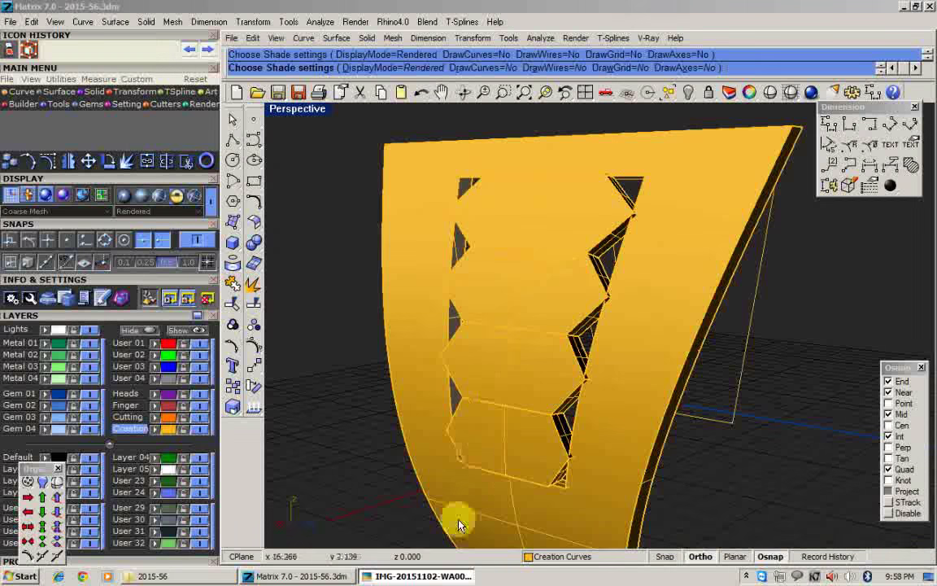
Compare the stepped side pattern in the reference photo with the hexagonal pieces and their shared edges in Perspective.
{"action": "left_click", "coordinate": [415, 580]}
{"action": "left_click", "coordinate": [415, 577]}
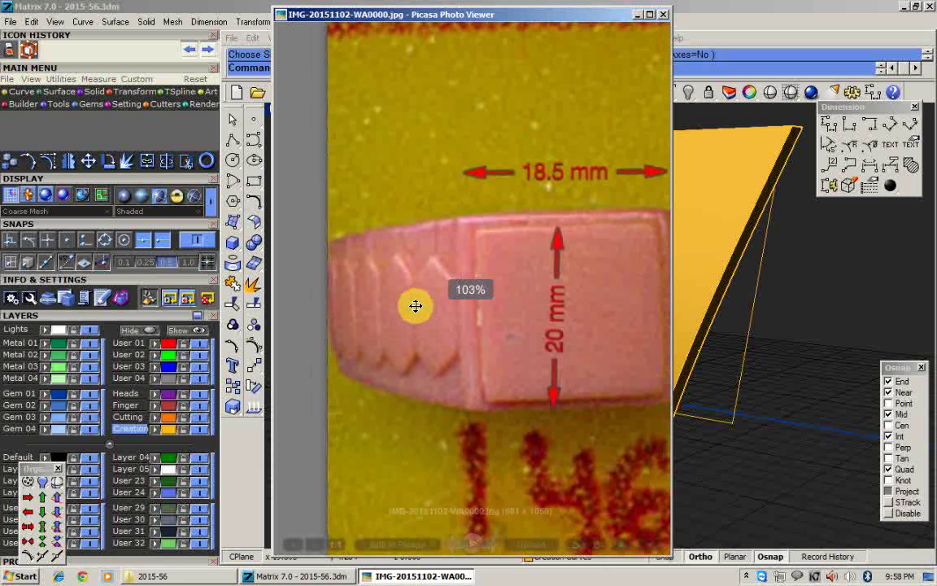
{"action": "scroll", "coordinate": [416, 301], "scroll_direction": "up", "scroll_amount": 5}
{"action": "left_click", "coordinate": [432, 581]}
{"action": "right_click_drag", "start_coordinate": [498, 266], "coordinate": [626, 315]}
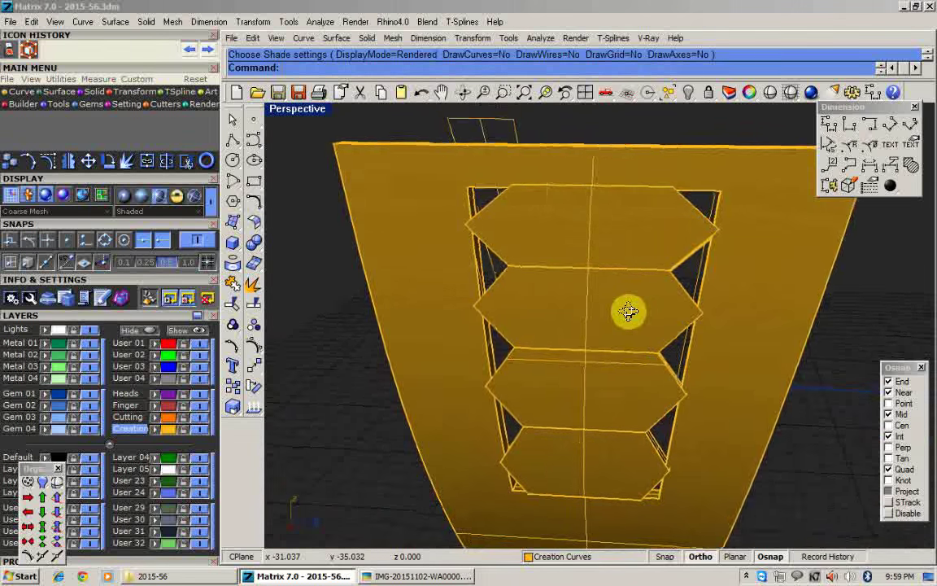
{"action": "scroll", "coordinate": [565, 268], "scroll_direction": "up", "scroll_amount": 3}
{"action": "right_click_drag", "start_coordinate": [705, 291], "coordinate": [655, 289]}
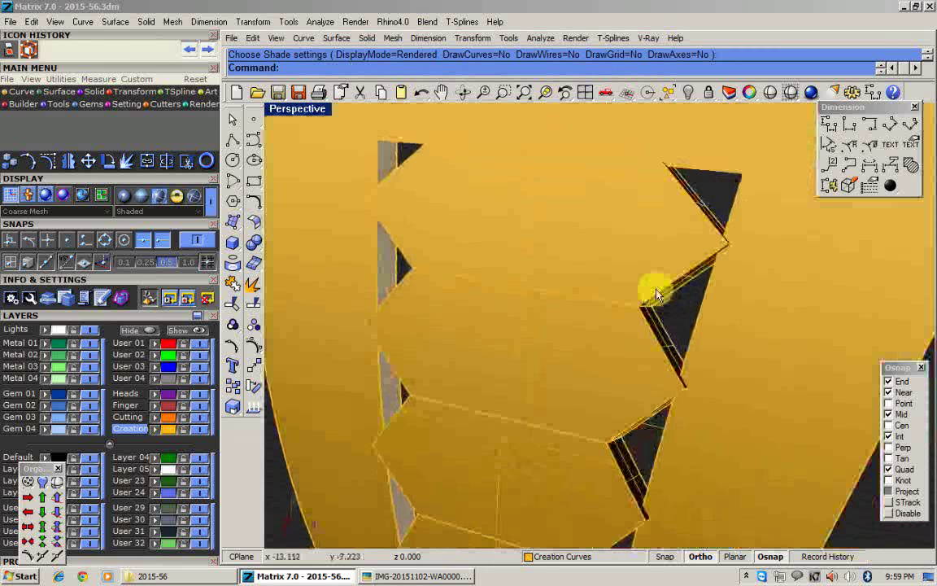
{"action": "scroll", "coordinate": [638, 310], "scroll_direction": "up", "scroll_amount": 3}
{"action": "scroll", "coordinate": [582, 302], "scroll_direction": "down", "scroll_amount": 3}
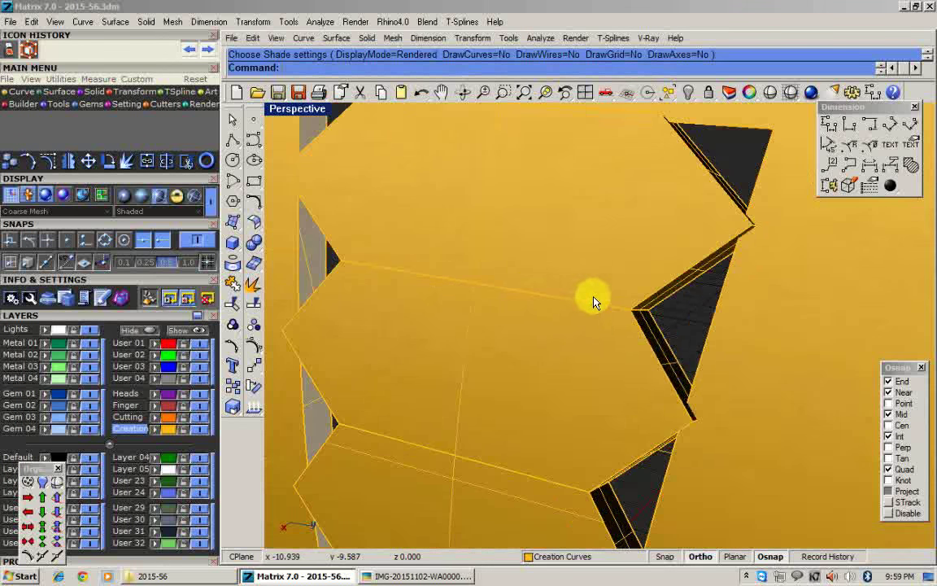
{"action": "scroll", "coordinate": [586, 310], "scroll_direction": "down", "scroll_amount": 2}
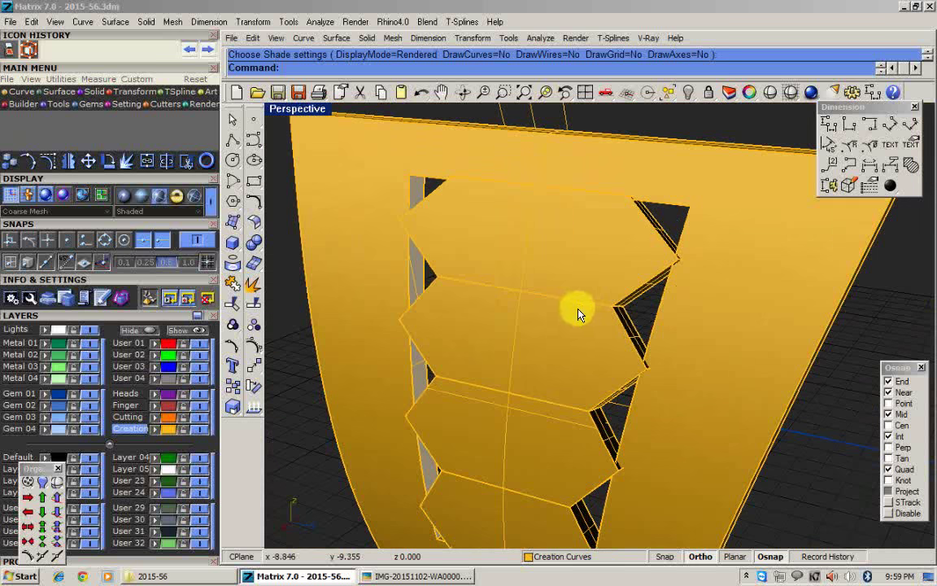
{"action": "scroll", "coordinate": [588, 310], "scroll_direction": "up", "scroll_amount": 5}
{"action": "scroll", "coordinate": [570, 301], "scroll_direction": "down", "scroll_amount": 8}
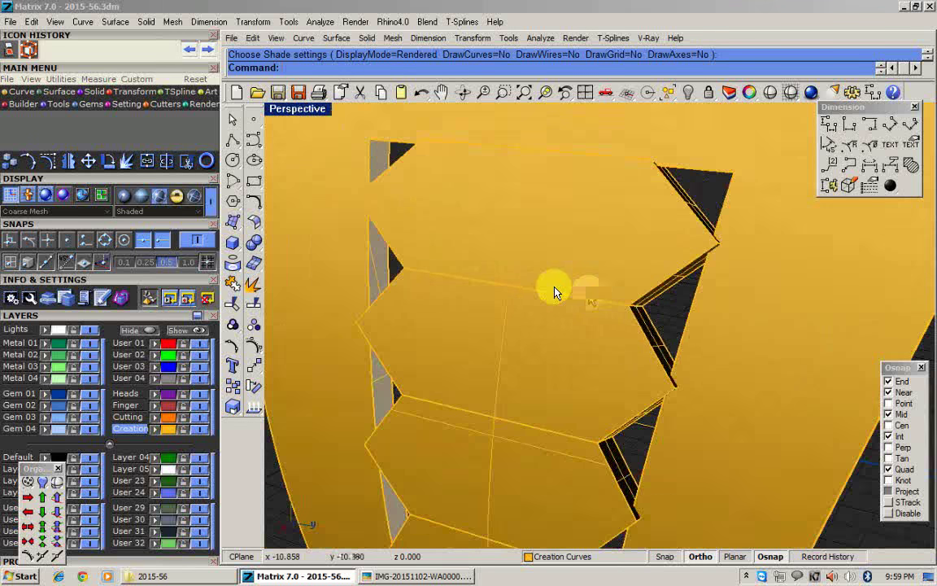
Switch to the Right view, save the file and set the view to shaded display.
{"action": "double_click", "coordinate": [286, 114]}
{"action": "double_click", "coordinate": [635, 338]}
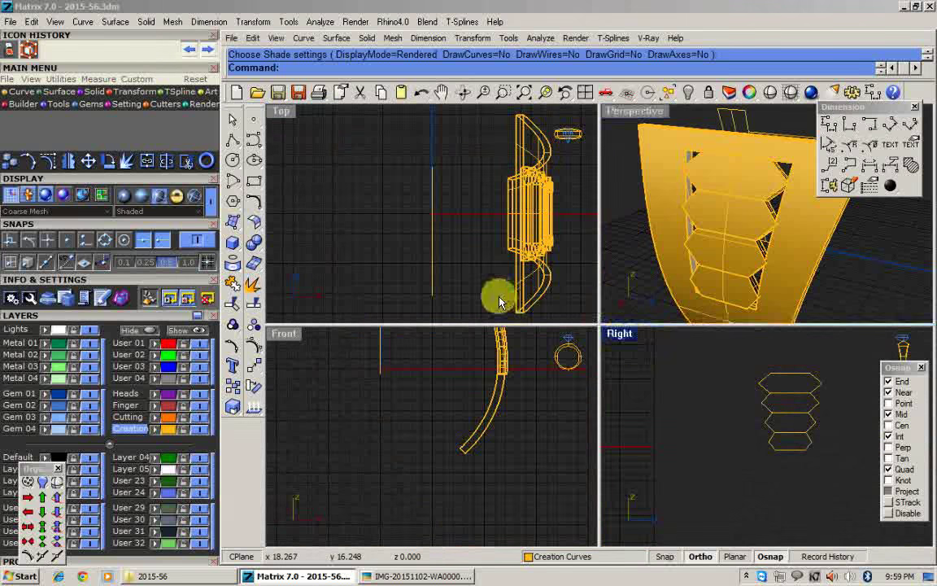
{"action": "scroll", "coordinate": [626, 290], "scroll_direction": "down", "scroll_amount": 7}
{"action": "scroll", "coordinate": [418, 294], "scroll_direction": "up", "scroll_amount": 2}
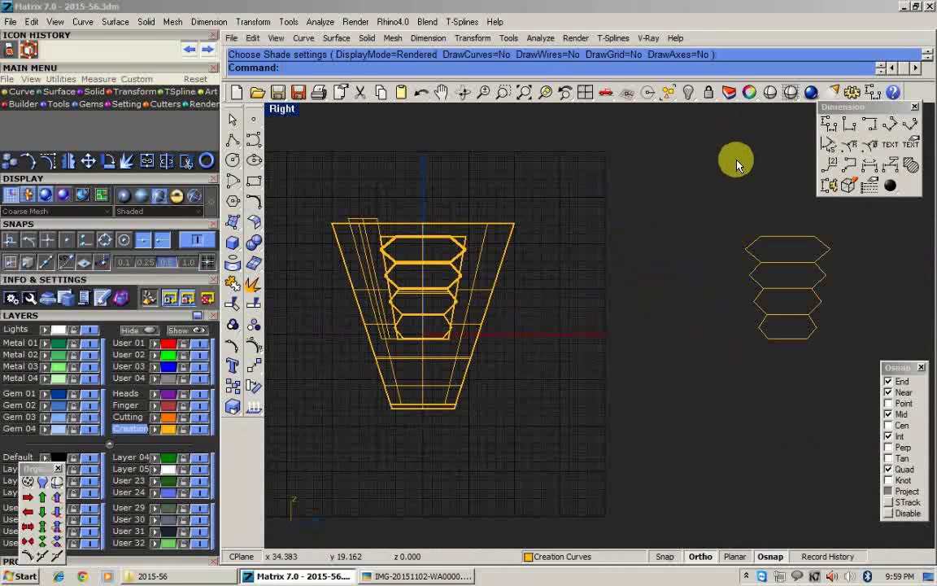
{"action": "key", "text": "ctrl+s"}
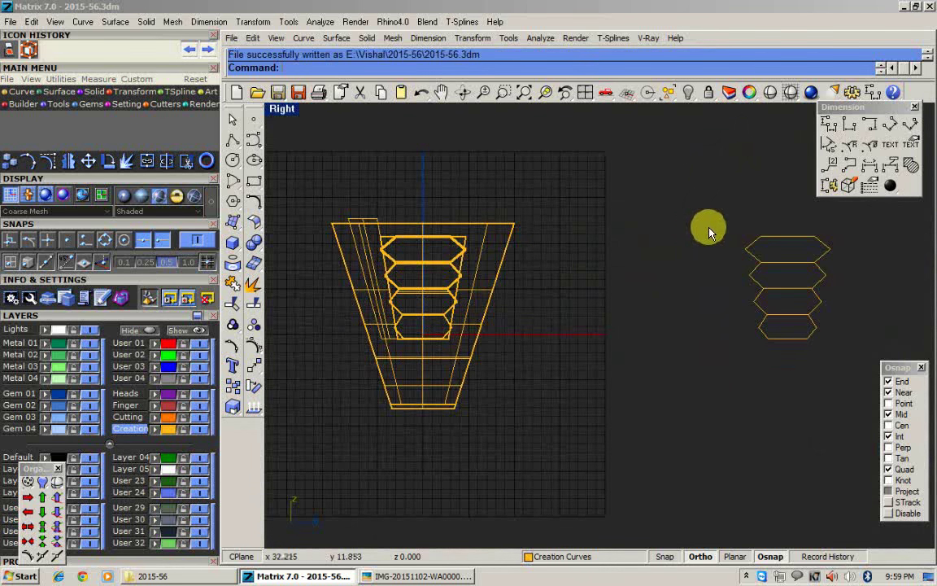
{"action": "left_click", "coordinate": [788, 100]}
{"action": "scroll", "coordinate": [435, 262], "scroll_direction": "up", "scroll_amount": 2}
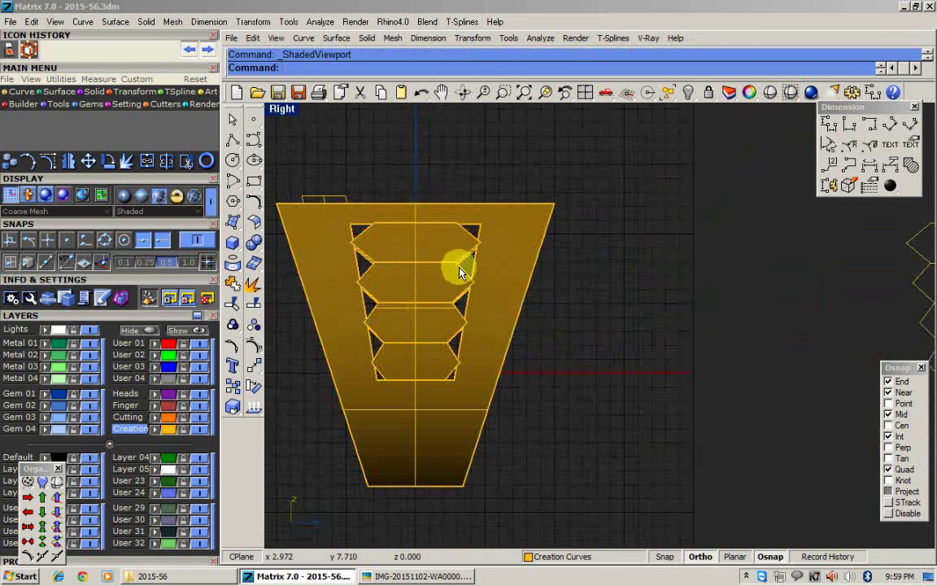
{"action": "scroll", "coordinate": [448, 261], "scroll_direction": "down", "scroll_amount": 1}
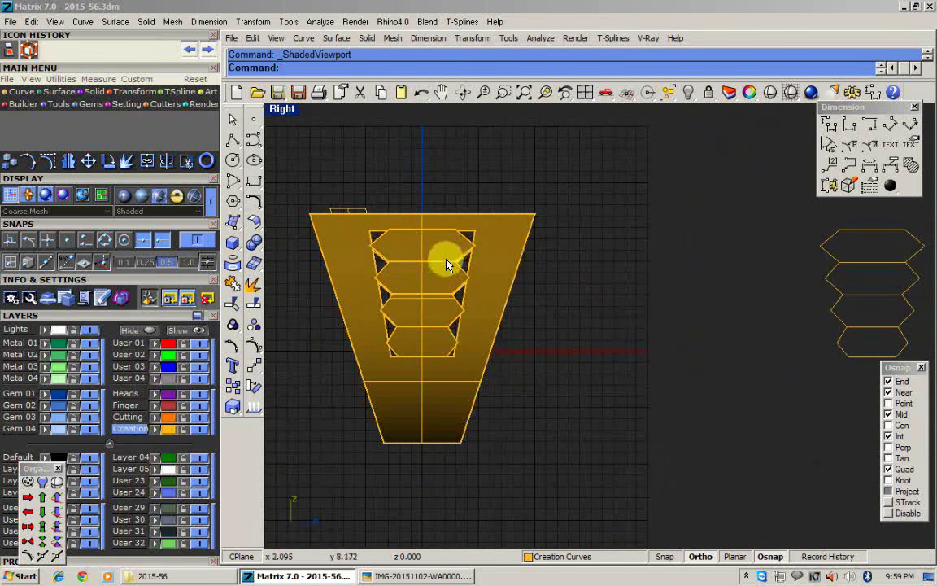
Draw four horizontal lines from their midpoints, along the three shared hexagon edges and the lowest hexagon's bottom edge, extending past both sides.
{"action": "right_click_drag", "start_coordinate": [620, 311], "coordinate": [345, 296]}
{"action": "left_click", "coordinate": [235, 147]}
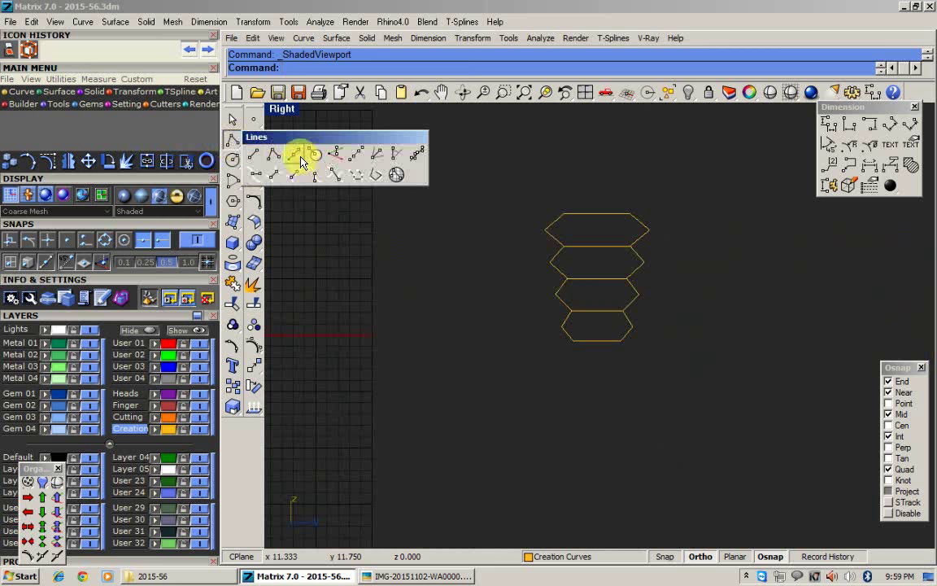
{"action": "left_click", "coordinate": [302, 159]}
{"action": "scroll", "coordinate": [618, 264], "scroll_direction": "up", "scroll_amount": 4}
{"action": "left_click", "coordinate": [576, 228]}
{"action": "left_click", "coordinate": [703, 230]}
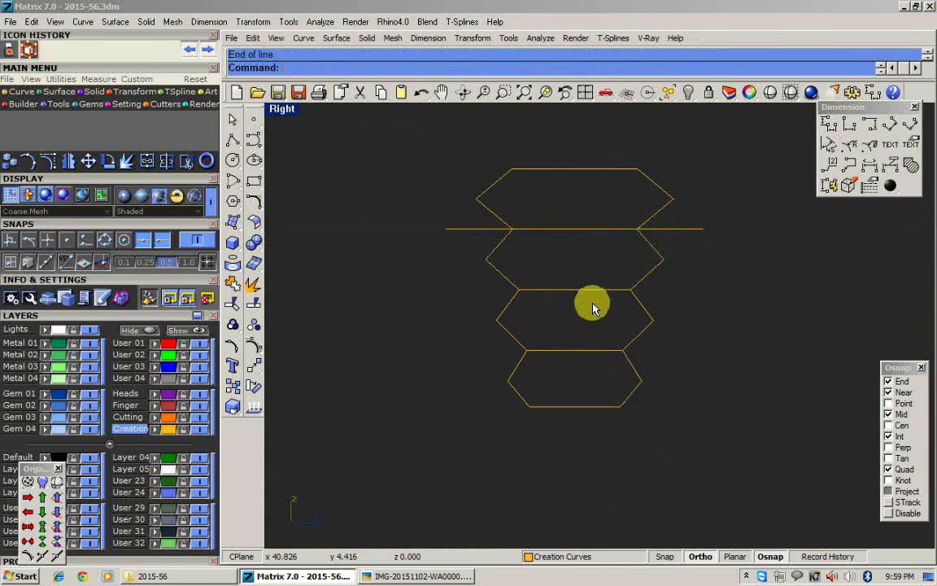
{"action": "right_click", "coordinate": [584, 295]}
{"action": "left_click", "coordinate": [576, 289]}
{"action": "left_click", "coordinate": [714, 289]}
{"action": "right_click", "coordinate": [586, 358]}
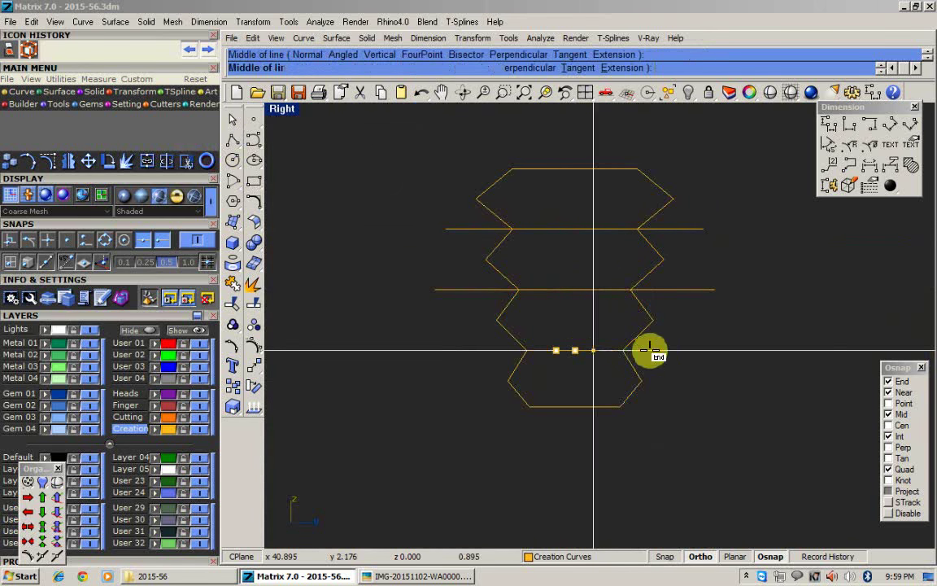
{"action": "left_click", "coordinate": [575, 350]}
{"action": "left_click", "coordinate": [701, 350]}
{"action": "right_click", "coordinate": [579, 402]}
{"action": "left_click", "coordinate": [577, 406]}
{"action": "left_click", "coordinate": [703, 406]}
Offset the two lowest horizontal lines to both sides, giving a pair of parallel lines around each edge.
{"action": "left_click", "coordinate": [259, 203]}
{"action": "left_click", "coordinate": [400, 230]}
{"action": "scroll", "coordinate": [531, 362], "scroll_direction": "up", "scroll_amount": 6}
{"action": "right_click_drag", "start_coordinate": [533, 363], "coordinate": [532, 329]}
{"action": "left_click", "coordinate": [533, 329]}
{"action": "right_click", "coordinate": [519, 454]}
{"action": "left_click", "coordinate": [518, 458]}
{"action": "left_click", "coordinate": [800, 306]}
{"action": "right_click", "coordinate": [798, 294]}
{"action": "left_click", "coordinate": [798, 269]}
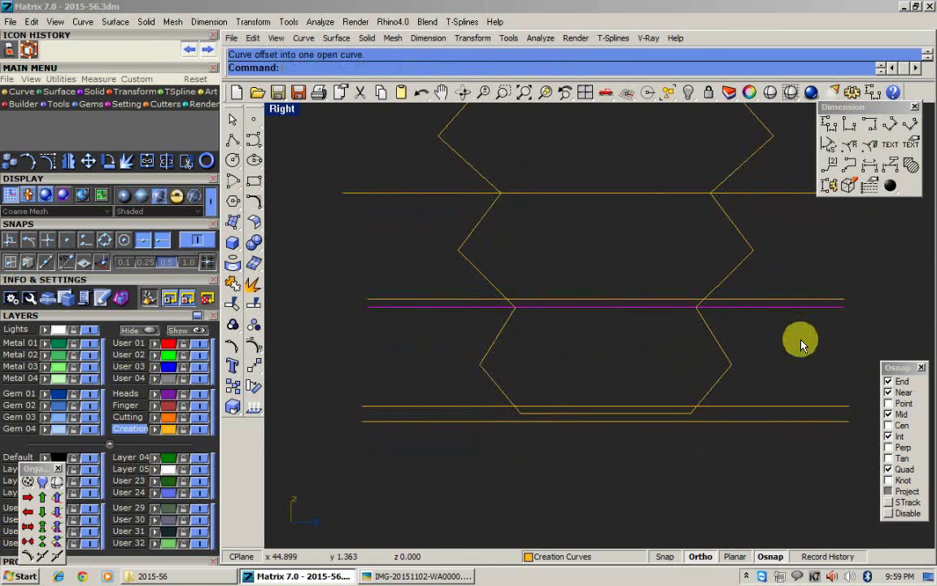
{"action": "right_click", "coordinate": [801, 343]}
{"action": "left_click", "coordinate": [803, 342]}
Delete the single horizontal lines along the two upper shared hexagon edges.
{"action": "right_click_drag", "start_coordinate": [672, 300], "coordinate": [641, 344]}
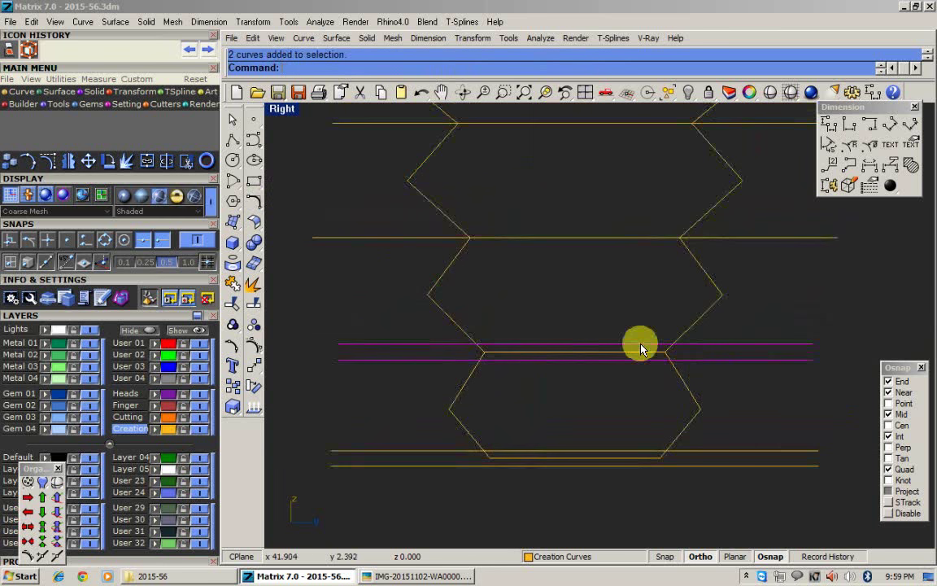
{"action": "left_click", "coordinate": [760, 237]}
{"action": "scroll", "coordinate": [745, 260], "scroll_direction": "down", "scroll_amount": 4}
{"action": "key", "text": "Delete"}
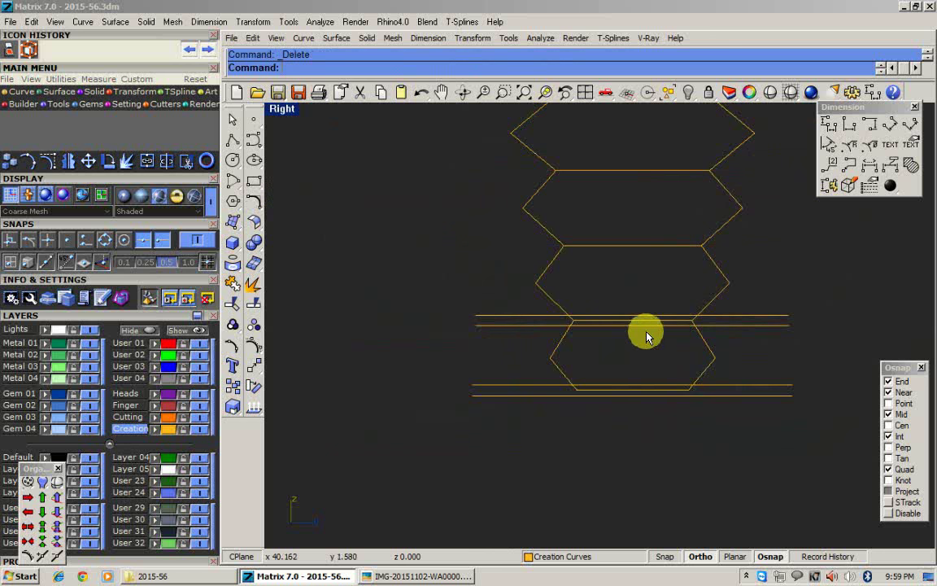
Copy the line pair around the lowest shared hexagon edge up to the two higher shared edges, using the edge midpoints.
{"action": "scroll", "coordinate": [627, 334], "scroll_direction": "up", "scroll_amount": 1}
{"action": "scroll", "coordinate": [636, 318], "scroll_direction": "up", "scroll_amount": 2}
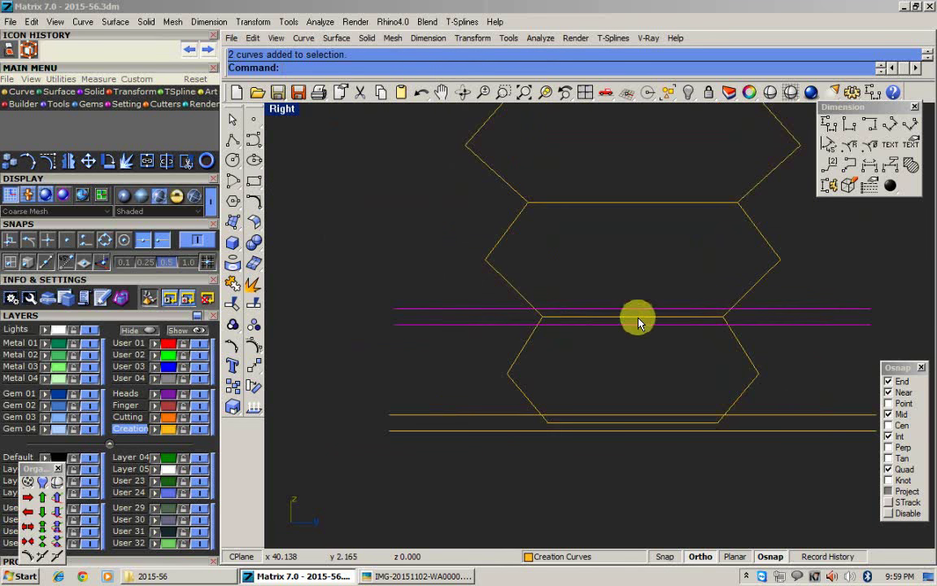
{"action": "scroll", "coordinate": [627, 324], "scroll_direction": "up", "scroll_amount": 4}
{"action": "type", "text": "c"}
{"action": "key", "text": "Return"}
{"action": "left_click", "coordinate": [636, 313]}
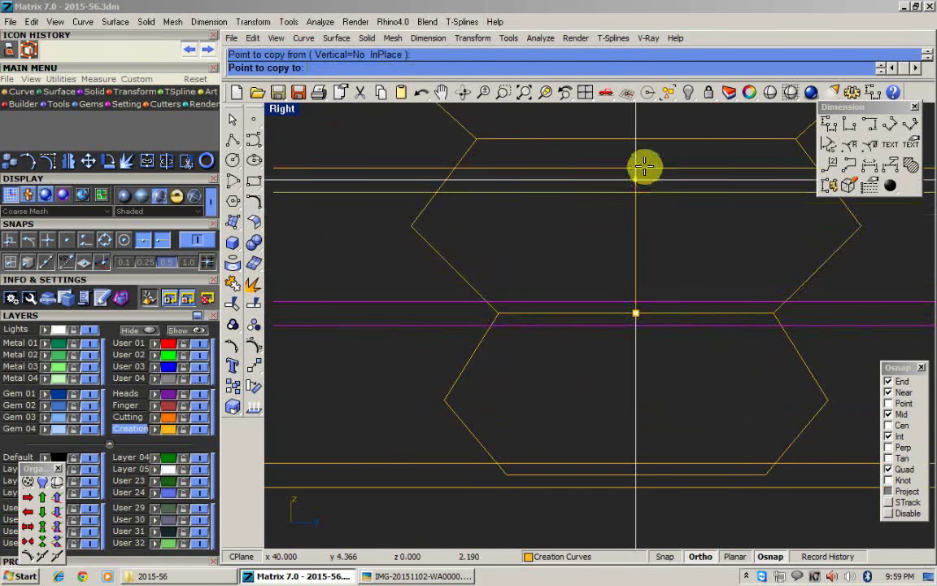
{"action": "left_click", "coordinate": [637, 139]}
{"action": "scroll", "coordinate": [596, 259], "scroll_direction": "down", "scroll_amount": 6}
{"action": "right_click_drag", "start_coordinate": [607, 285], "coordinate": [605, 369]}
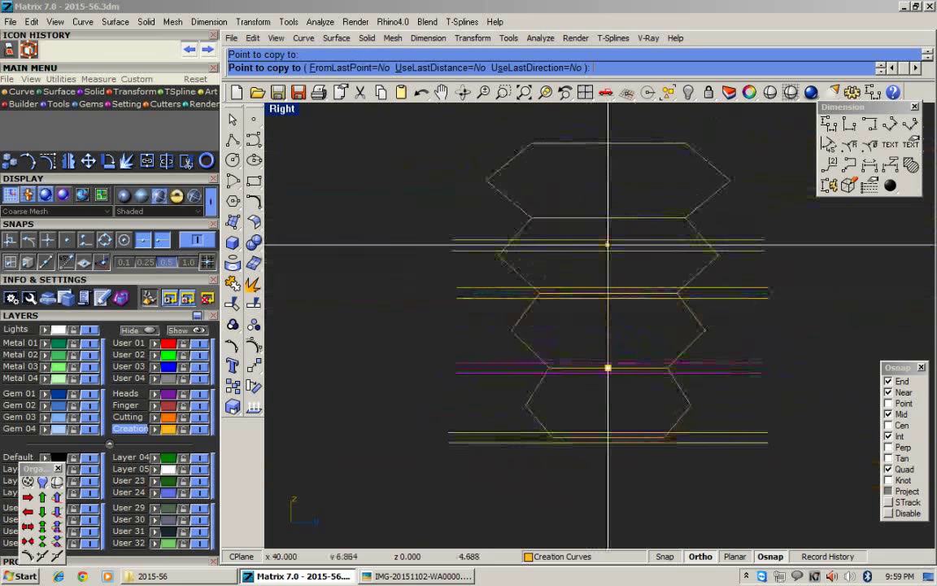
{"action": "left_click", "coordinate": [611, 220]}
{"action": "right_click", "coordinate": [477, 217]}
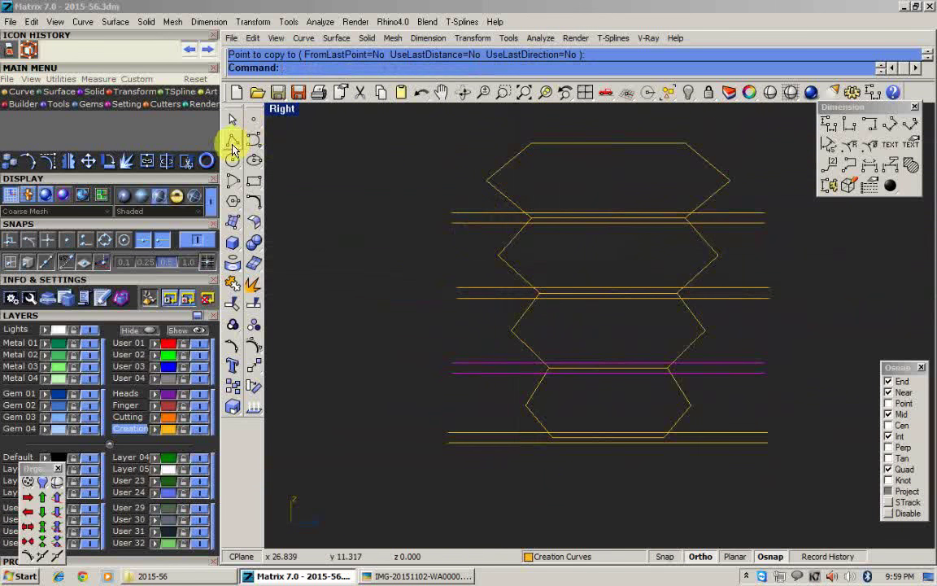
Draw a U-shaped polyline around the hexagon stack, with vertical sides crossing the ends of all the line pairs.
{"action": "left_click", "coordinate": [232, 144]}
{"action": "left_click", "coordinate": [470, 197]}
{"action": "left_click", "coordinate": [470, 484]}
{"action": "left_click", "coordinate": [744, 486]}
{"action": "left_click", "coordinate": [747, 177]}
{"action": "right_click", "coordinate": [755, 176]}
Trim the line pairs and vertical lines against each other and join the remainder into four closed thin rectangles.
{"action": "left_click_drag", "start_coordinate": [772, 188], "coordinate": [737, 460]}
{"action": "key", "text": "ctrl+t"}
{"action": "left_click", "coordinate": [744, 473]}
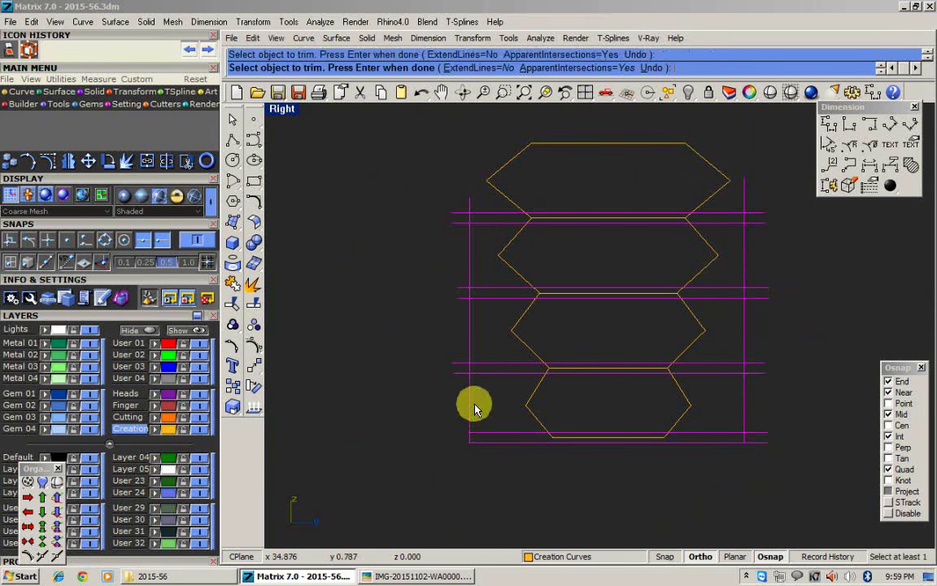
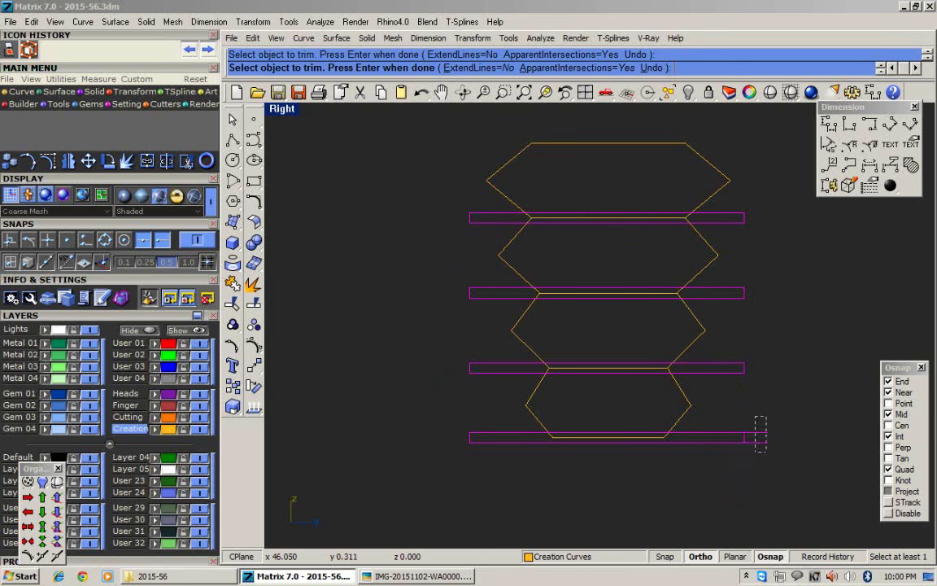
{"action": "right_click", "coordinate": [680, 363]}
{"action": "scroll", "coordinate": [595, 325], "scroll_direction": "down", "scroll_amount": 3}
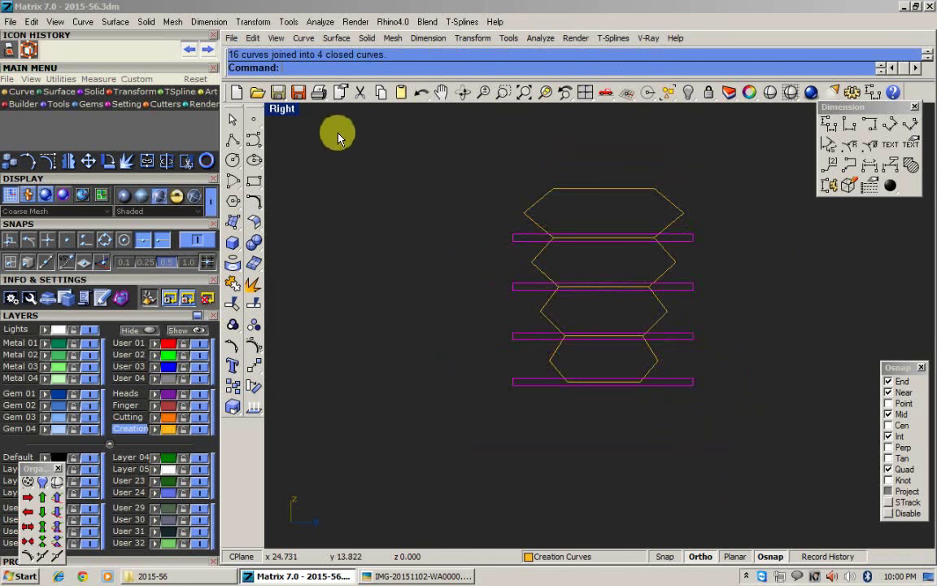
Extract the body's front face, copy it to the clipboard, and undo the extraction.
{"action": "double_click", "coordinate": [278, 113]}
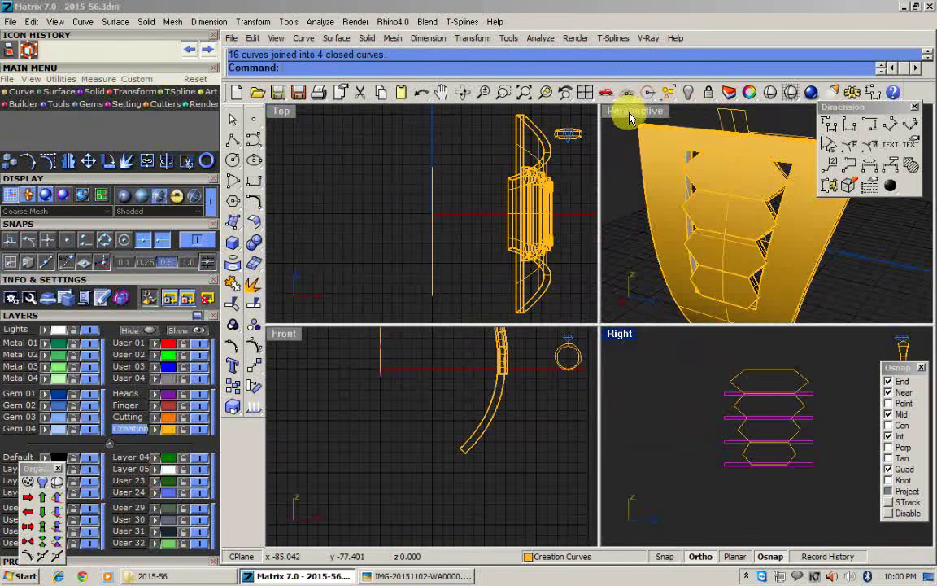
{"action": "double_click", "coordinate": [634, 112]}
{"action": "scroll", "coordinate": [364, 218], "scroll_direction": "up", "scroll_amount": 2}
{"action": "left_click", "coordinate": [364, 218]}
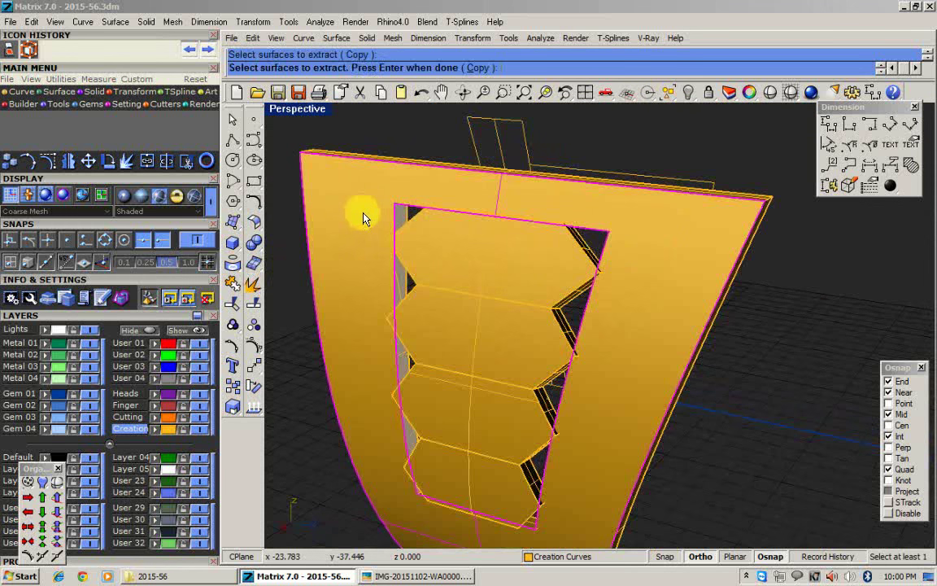
{"action": "right_click", "coordinate": [365, 218]}
{"action": "scroll", "coordinate": [365, 217], "scroll_direction": "down", "scroll_amount": 3}
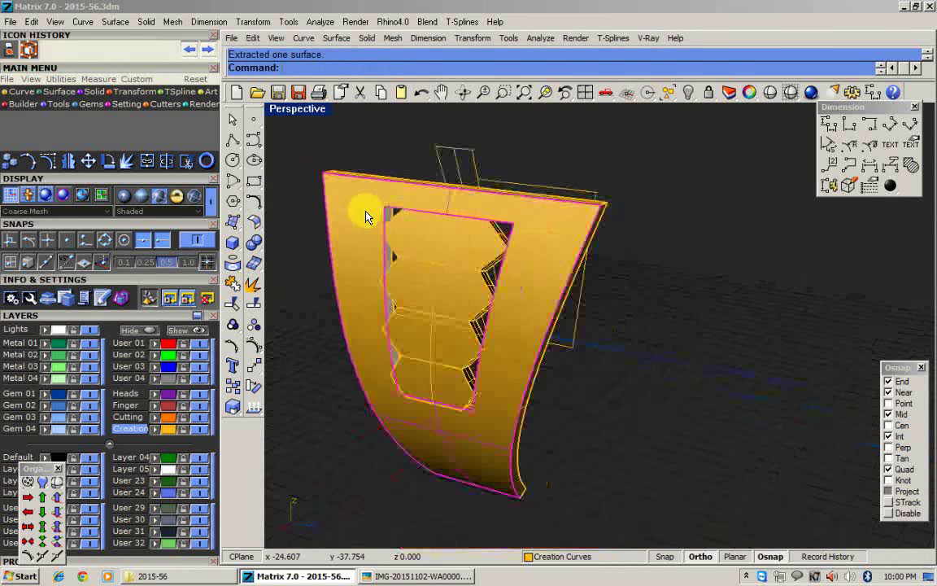
{"action": "right_click_drag", "start_coordinate": [366, 216], "coordinate": [440, 219]}
{"action": "key", "text": "ctrl+c"}
{"action": "key", "text": "ctrl+z"}
Paste the copied front face and move it a distance of 40 sideways, toward the hexagon and strip curves.
{"action": "scroll", "coordinate": [446, 229], "scroll_direction": "down", "scroll_amount": 3}
{"action": "right_click_drag", "start_coordinate": [517, 269], "coordinate": [494, 304]}
{"action": "key", "text": "ctrl+v"}
{"action": "key", "text": "m"}
{"action": "left_click", "coordinate": [561, 373]}
{"action": "right_click", "coordinate": [678, 371]}
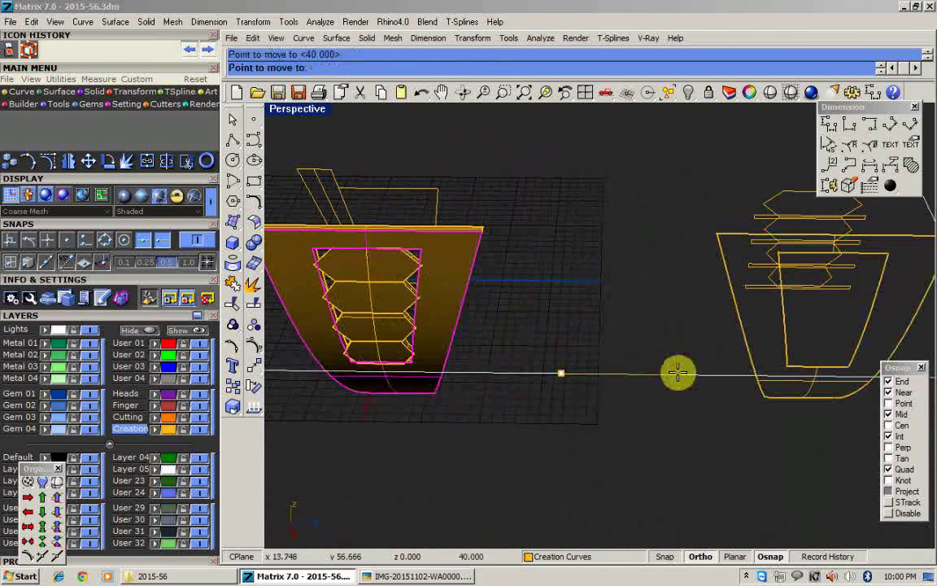
{"action": "left_click", "coordinate": [678, 371]}
Untrim the trapezoidal opening of the moved face and set the Right view to wireframe.
{"action": "double_click", "coordinate": [302, 113]}
{"action": "double_click", "coordinate": [625, 333]}
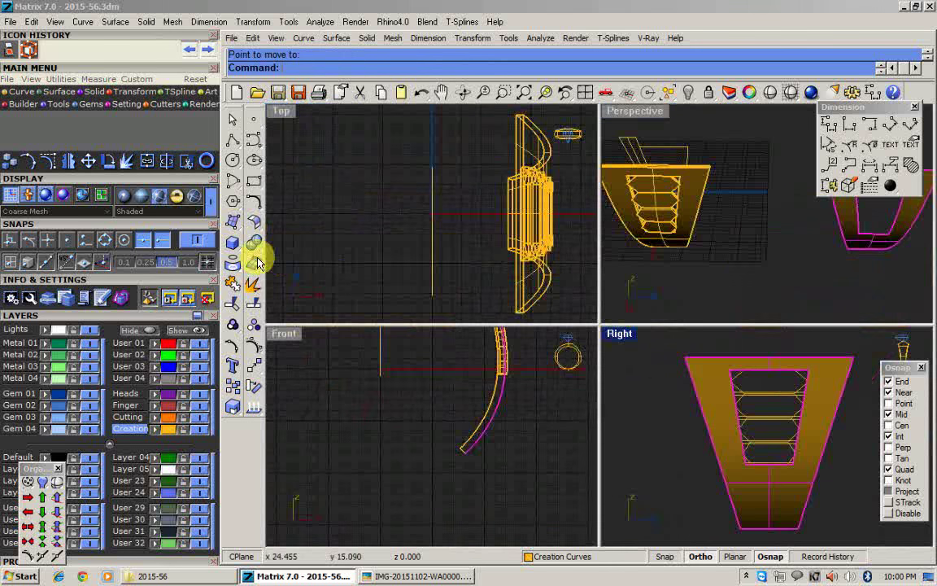
{"action": "right_click", "coordinate": [233, 304]}
{"action": "left_click", "coordinate": [523, 203]}
{"action": "left_click", "coordinate": [792, 93]}
Trim the moved face with the four thin rectangles, keeping only the surface strips inside them.
{"action": "left_click", "coordinate": [524, 287], "text": "shift"}
{"action": "left_click", "coordinate": [528, 334], "text": "shift"}
{"action": "left_click", "coordinate": [528, 379], "text": "shift"}
{"action": "left_click", "coordinate": [232, 304]}
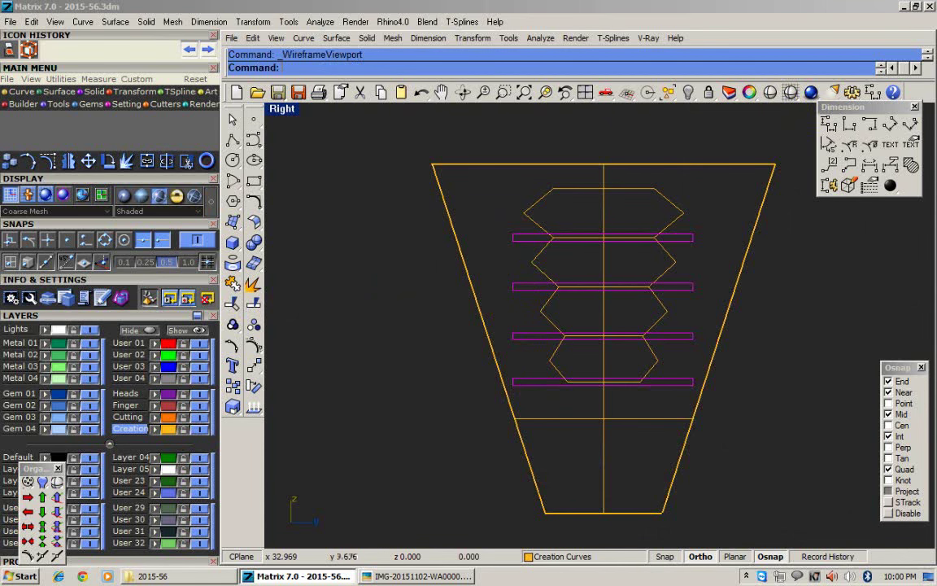
{"action": "left_click", "coordinate": [457, 242]}
{"action": "double_click", "coordinate": [281, 111]}
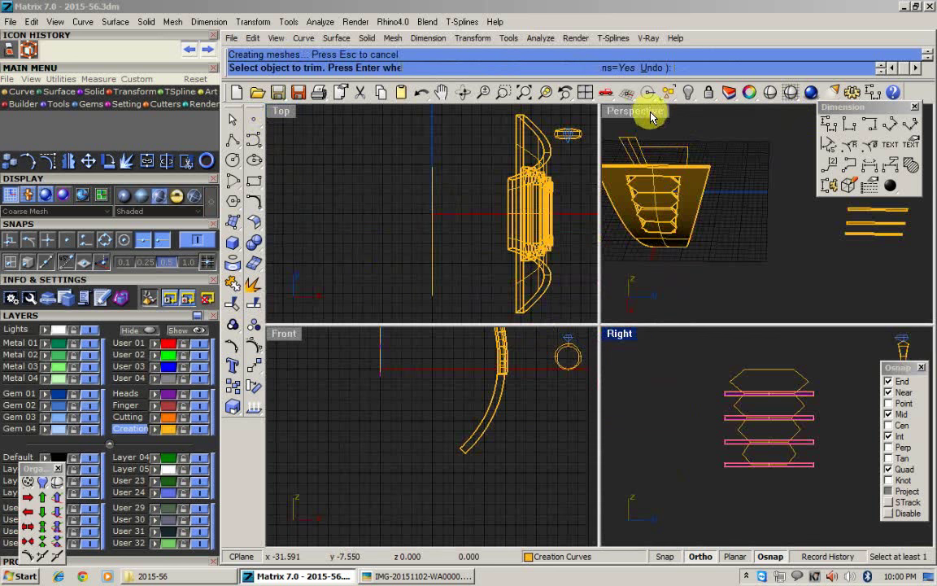
{"action": "scroll", "coordinate": [705, 335], "scroll_direction": "up", "scroll_amount": 5}
{"action": "right_click_drag", "start_coordinate": [706, 335], "coordinate": [665, 359]}
{"action": "scroll", "coordinate": [665, 360], "scroll_direction": "down", "scroll_amount": 9}
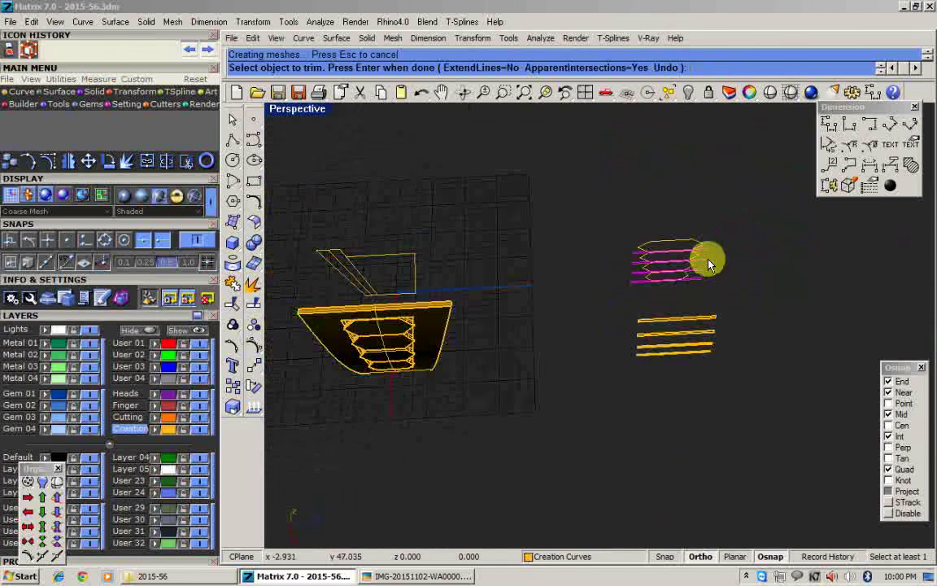
{"action": "scroll", "coordinate": [710, 263], "scroll_direction": "up", "scroll_amount": 6}
{"action": "right_click", "coordinate": [763, 352]}
Offset the four strip surfaces by 0.3 and delete the original strips.
{"action": "left_click_drag", "start_coordinate": [763, 351], "coordinate": [678, 457]}
{"action": "right_click_drag", "start_coordinate": [678, 457], "coordinate": [652, 411], "text": "shift"}
{"action": "left_click", "coordinate": [254, 225]}
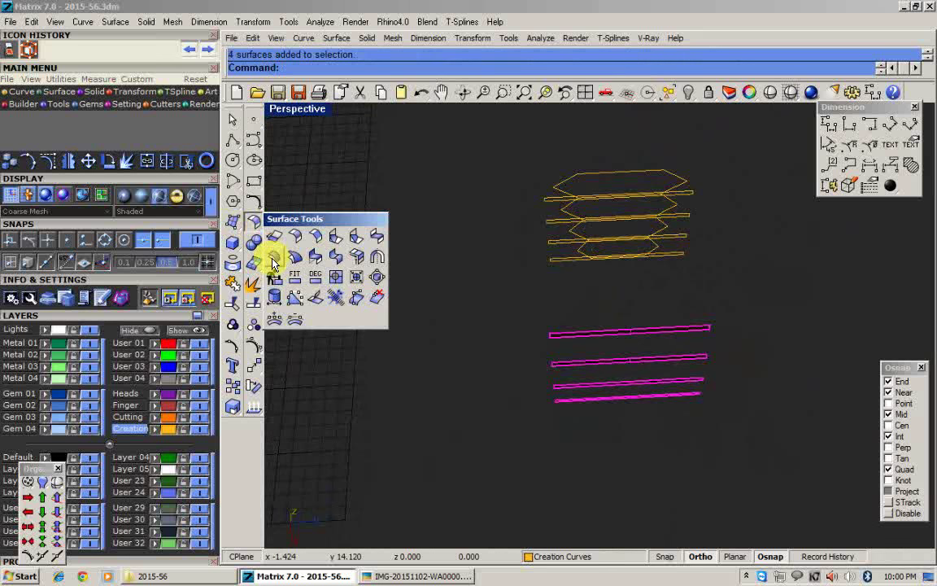
{"action": "left_click", "coordinate": [271, 263]}
{"action": "right_click_drag", "start_coordinate": [504, 374], "coordinate": [630, 348], "text": "shift"}
{"action": "scroll", "coordinate": [629, 347], "scroll_direction": "up", "scroll_amount": 2}
{"action": "type", "text": ".3"}
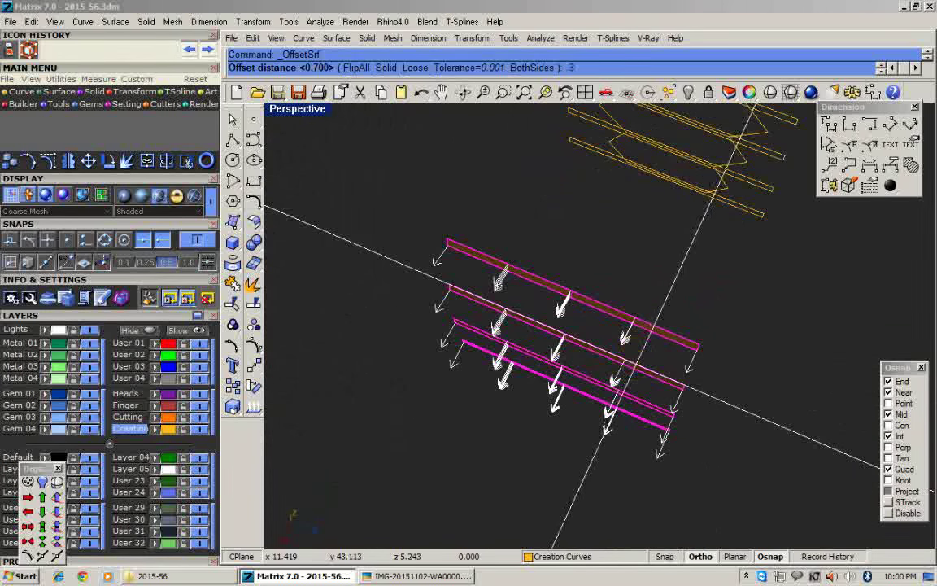
{"action": "key", "text": "Return"}
{"action": "key", "text": "Delete"}
Offset the four new strips by 0.4 as solids with the direction flipped.
{"action": "left_click_drag", "start_coordinate": [726, 348], "coordinate": [661, 441]}
{"action": "right_click", "coordinate": [727, 368]}
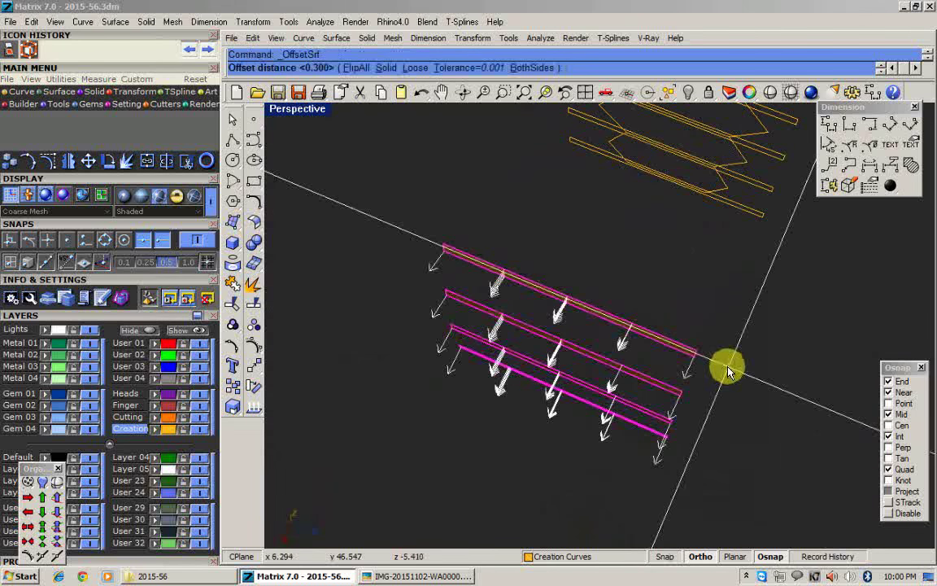
{"action": "type", "text": "f"}
{"action": "key", "text": "Return"}
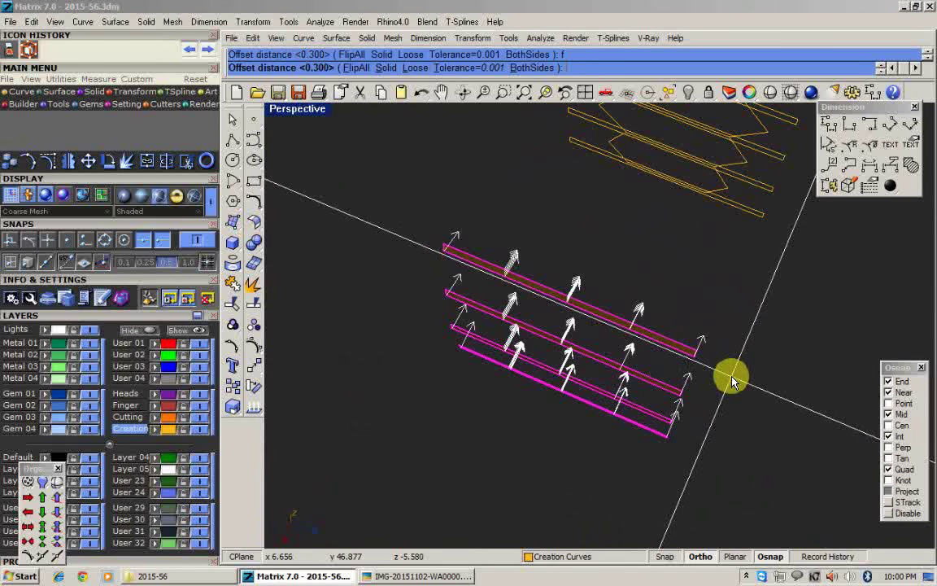
{"action": "type", "text": "s"}
{"action": "key", "text": "Return"}
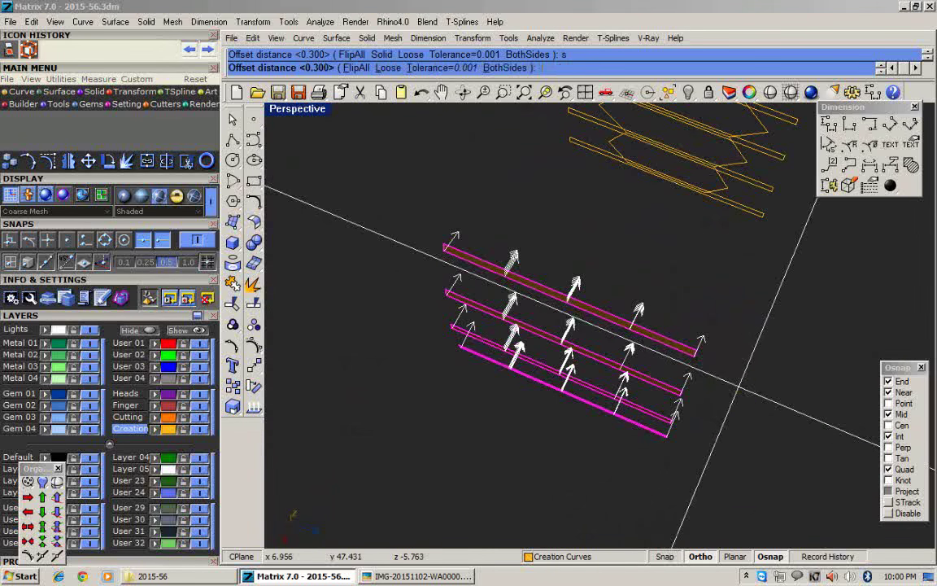
{"action": "type", "text": ".4"}
{"action": "key", "text": "Return"}
Try moving the four solid bars a distance of 40 back onto the body, and undo the move.
{"action": "scroll", "coordinate": [741, 393], "scroll_direction": "down", "scroll_amount": 4}
{"action": "right_click_drag", "start_coordinate": [740, 393], "coordinate": [664, 314]}
{"action": "scroll", "coordinate": [665, 314], "scroll_direction": "down", "scroll_amount": 6}
{"action": "type", "text": "m"}
{"action": "key", "text": "Return"}
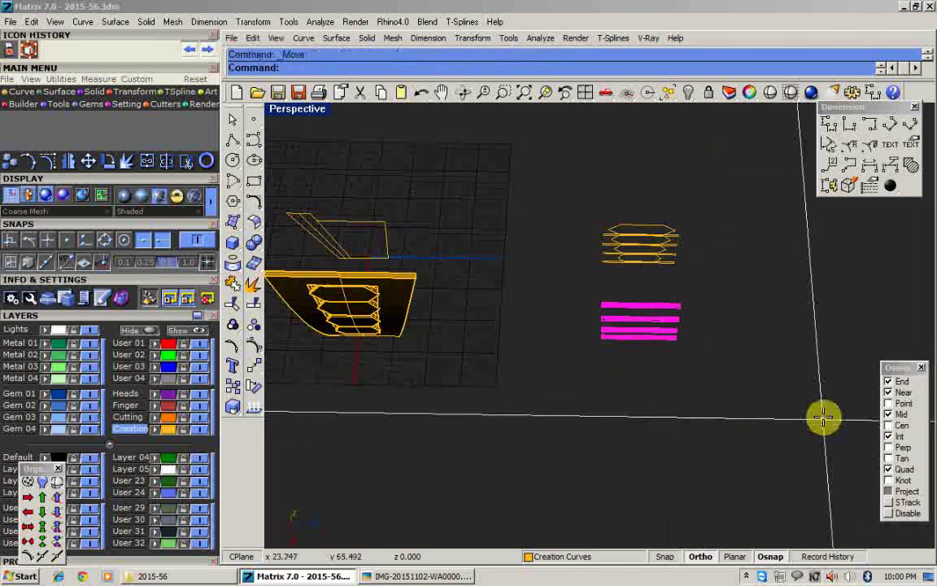
{"action": "left_click", "coordinate": [823, 417]}
{"action": "key", "text": "Return"}
{"action": "left_click", "coordinate": [695, 422]}
{"action": "right_click_drag", "start_coordinate": [513, 356], "coordinate": [639, 363], "text": "shift"}
{"action": "scroll", "coordinate": [525, 319], "scroll_direction": "up", "scroll_amount": 14}
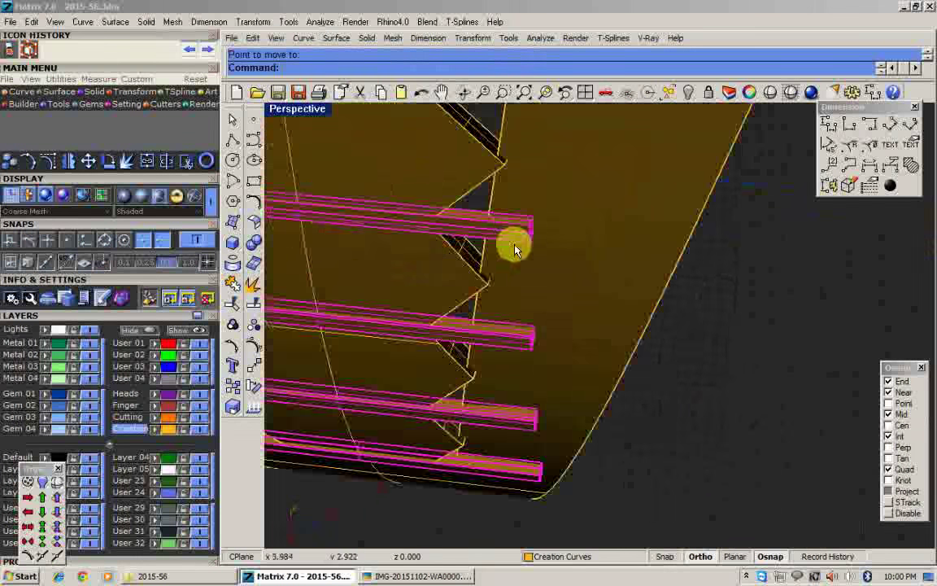
{"action": "scroll", "coordinate": [461, 288], "scroll_direction": "down", "scroll_amount": 9}
{"action": "key", "text": "ctrl+z"}
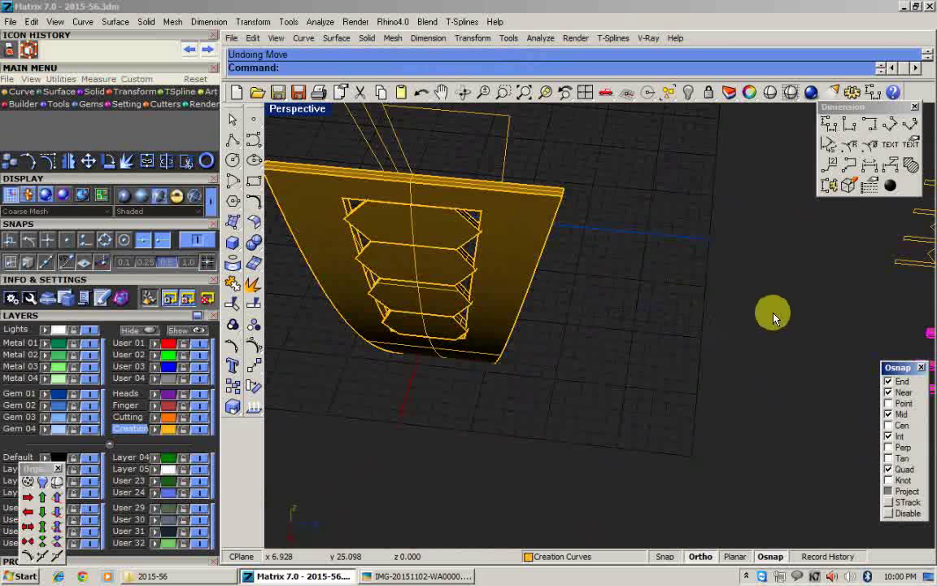
Chamfer the two long edges on one side of the uppermost bar at a distance of 0.2.
{"action": "scroll", "coordinate": [773, 318], "scroll_direction": "down", "scroll_amount": 5}
{"action": "right_click_drag", "start_coordinate": [773, 318], "coordinate": [636, 270], "text": "shift"}
{"action": "scroll", "coordinate": [636, 270], "scroll_direction": "up", "scroll_amount": 7}
{"action": "scroll", "coordinate": [651, 301], "scroll_direction": "up", "scroll_amount": 7}
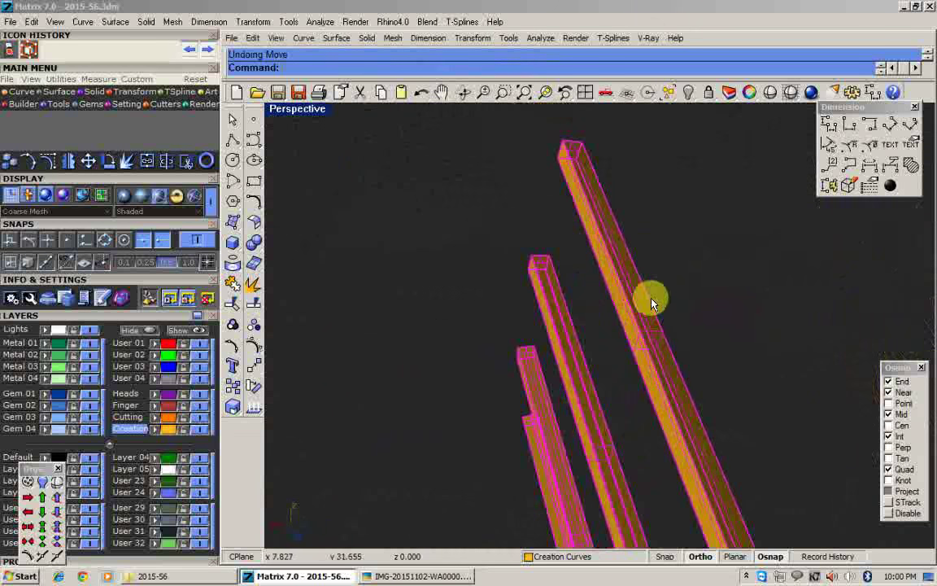
{"action": "scroll", "coordinate": [650, 306], "scroll_direction": "down", "scroll_amount": 6}
{"action": "right_click_drag", "start_coordinate": [649, 310], "coordinate": [637, 276]}
{"action": "scroll", "coordinate": [636, 276], "scroll_direction": "up", "scroll_amount": 6}
{"action": "left_click", "coordinate": [307, 254]}
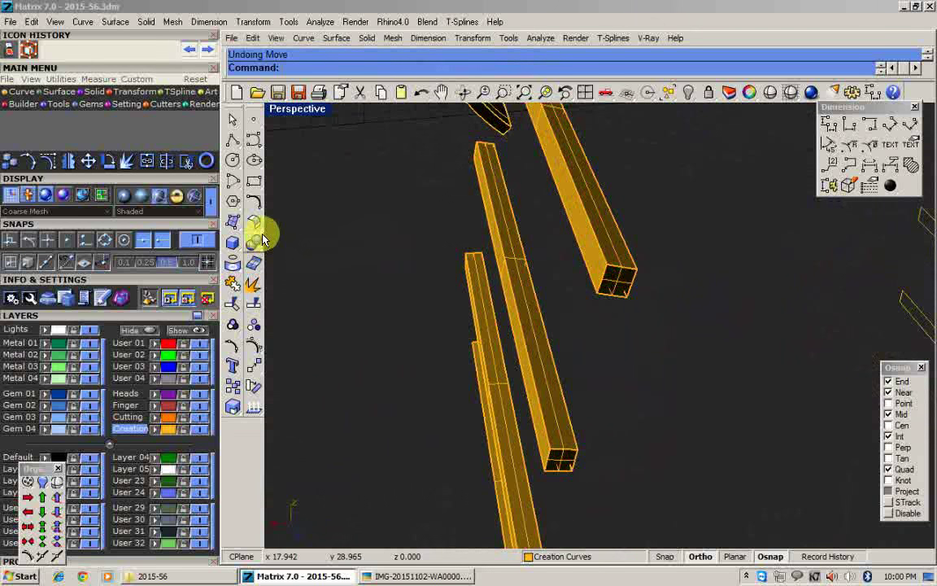
{"action": "left_click", "coordinate": [255, 241]}
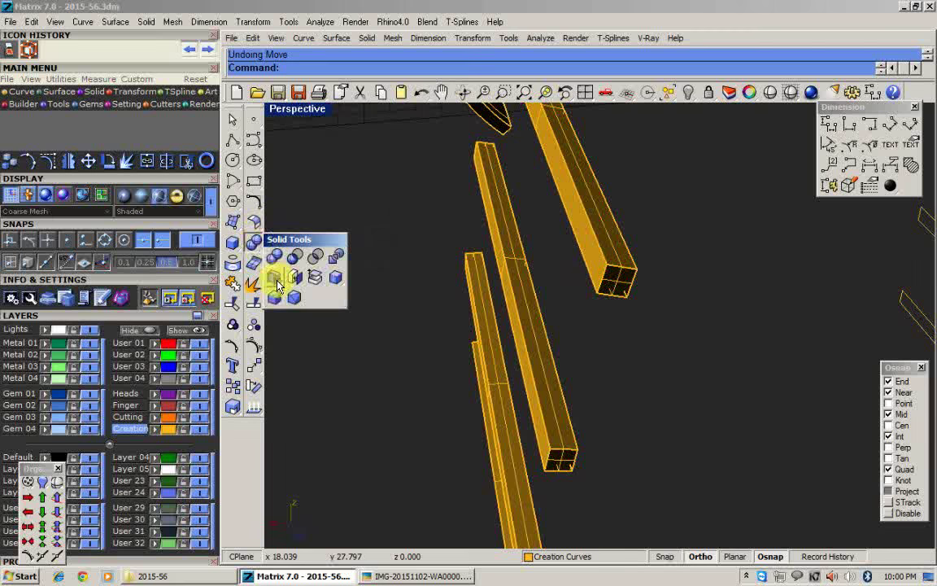
{"action": "left_click", "coordinate": [275, 299]}
{"action": "scroll", "coordinate": [611, 276], "scroll_direction": "up", "scroll_amount": 5}
{"action": "scroll", "coordinate": [608, 289], "scroll_direction": "down", "scroll_amount": 3}
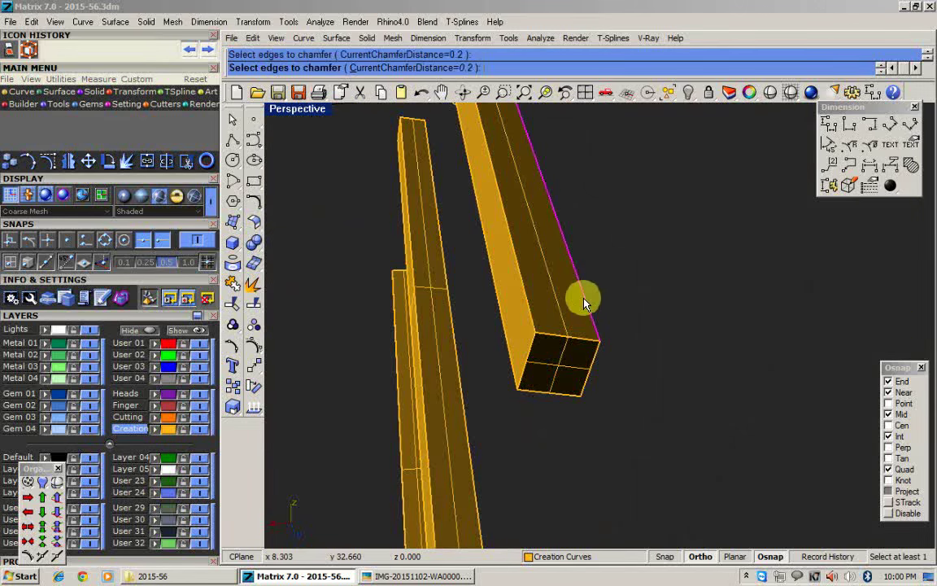
{"action": "left_click", "coordinate": [574, 397]}
{"action": "right_click", "coordinate": [575, 396]}
{"action": "right_click", "coordinate": [575, 396]}
Examine the chamfered bar's end profile up close.
{"action": "scroll", "coordinate": [575, 397], "scroll_direction": "down", "scroll_amount": 5}
{"action": "right_click_drag", "start_coordinate": [576, 395], "coordinate": [511, 273]}
{"action": "scroll", "coordinate": [513, 265], "scroll_direction": "up", "scroll_amount": 5}
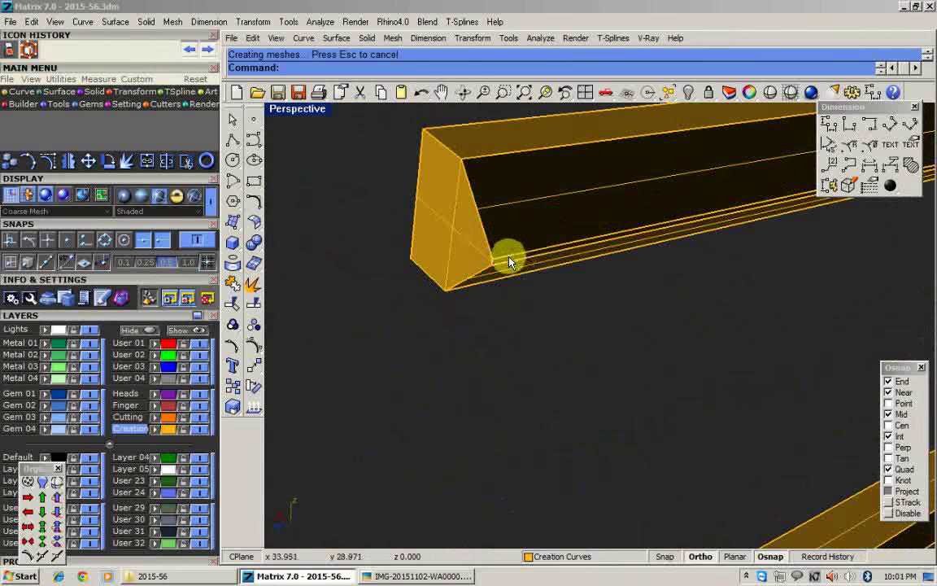
{"action": "scroll", "coordinate": [503, 261], "scroll_direction": "up", "scroll_amount": 3}
{"action": "scroll", "coordinate": [500, 265], "scroll_direction": "down", "scroll_amount": 3}
{"action": "scroll", "coordinate": [498, 261], "scroll_direction": "up", "scroll_amount": 3}
{"action": "scroll", "coordinate": [487, 261], "scroll_direction": "down", "scroll_amount": 3}
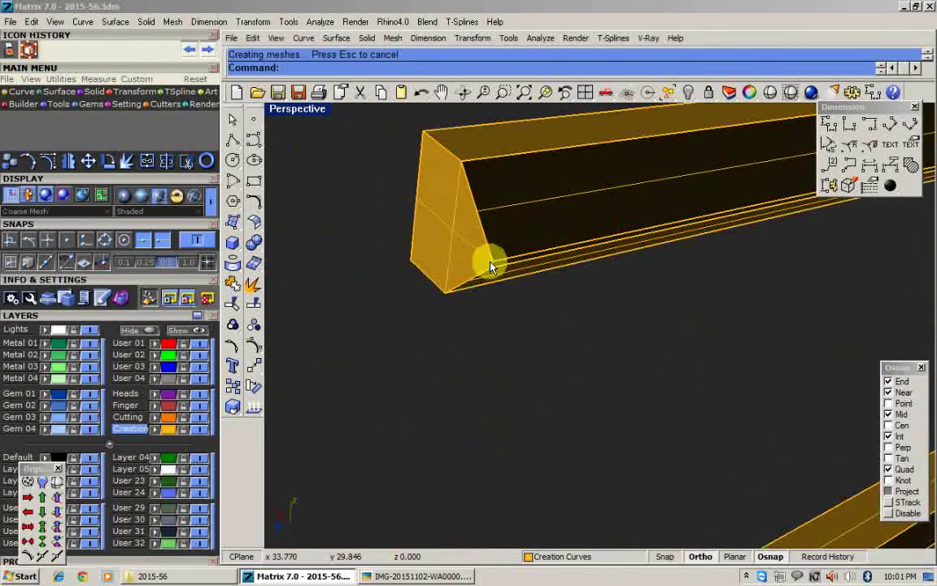
{"action": "left_click", "coordinate": [547, 95]}
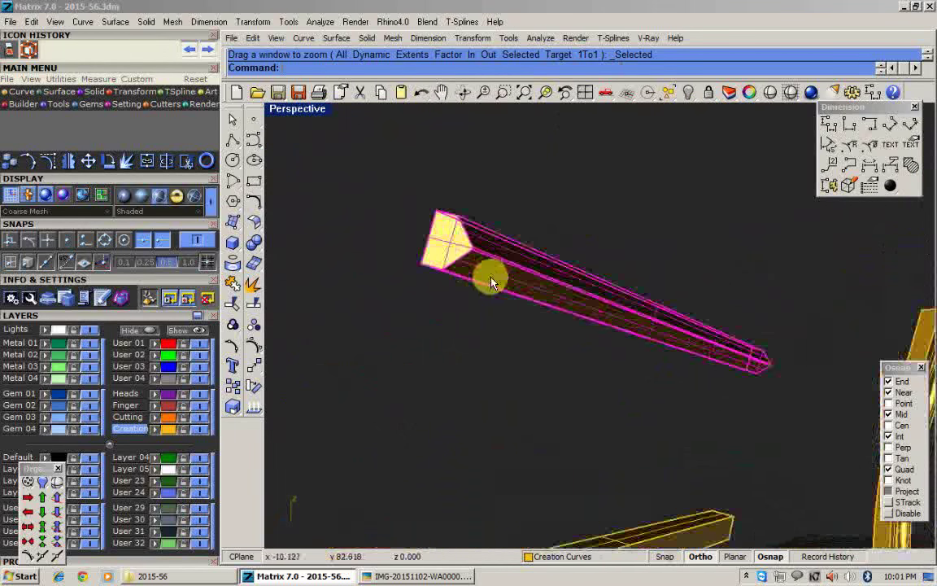
{"action": "key", "text": "Escape"}
Chamfer the two matching long edges of each of the other three bars at a distance of 0.2.
{"action": "scroll", "coordinate": [511, 254], "scroll_direction": "down", "scroll_amount": 8}
{"action": "right_click_drag", "start_coordinate": [506, 265], "coordinate": [481, 389]}
{"action": "scroll", "coordinate": [481, 389], "scroll_direction": "up", "scroll_amount": 2}
{"action": "left_click", "coordinate": [258, 244]}
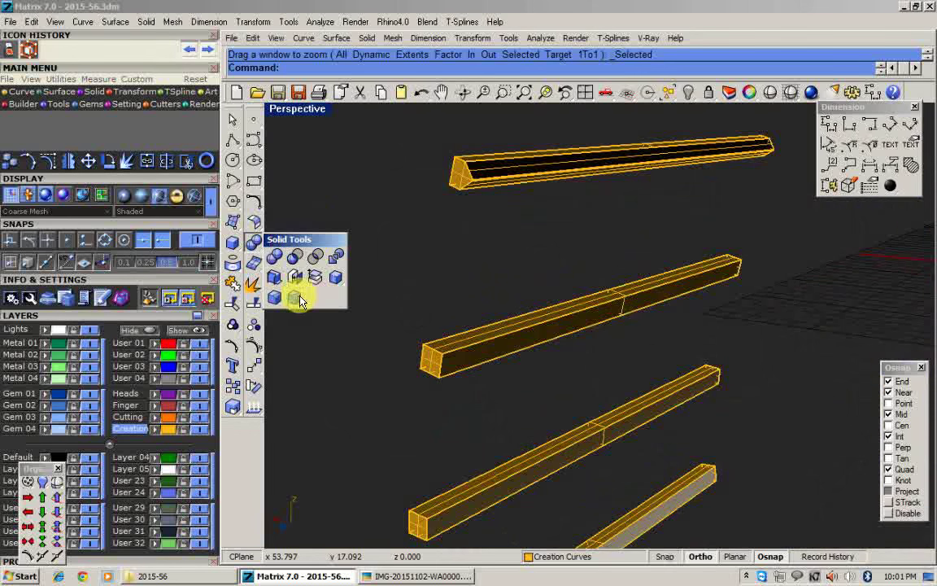
{"action": "left_click", "coordinate": [298, 301]}
{"action": "scroll", "coordinate": [452, 356], "scroll_direction": "up", "scroll_amount": 2}
{"action": "left_click", "coordinate": [464, 336]}
{"action": "left_click", "coordinate": [470, 370]}
{"action": "right_click_drag", "start_coordinate": [472, 427], "coordinate": [477, 295], "text": "shift"}
{"action": "left_click", "coordinate": [481, 377]}
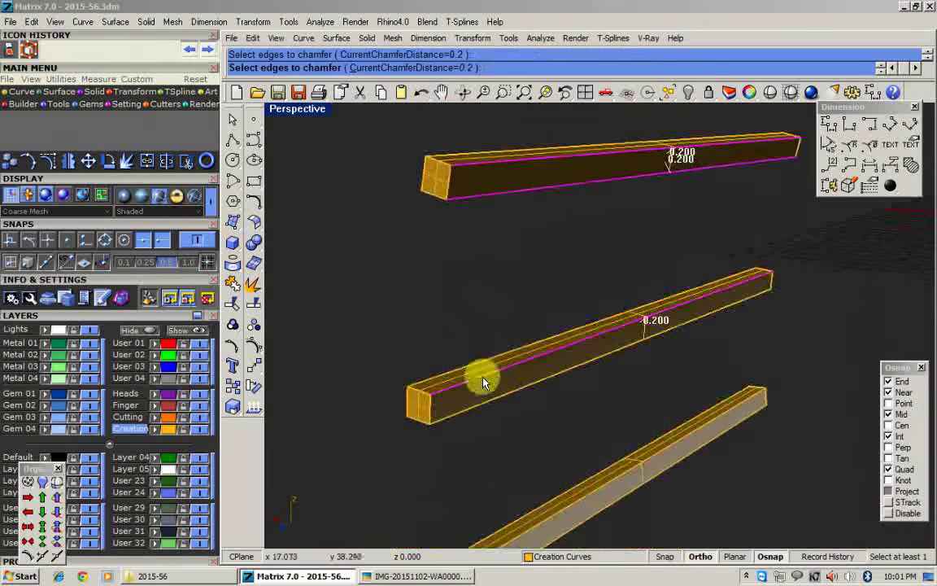
{"action": "right_click_drag", "start_coordinate": [486, 413], "coordinate": [485, 320], "text": "shift"}
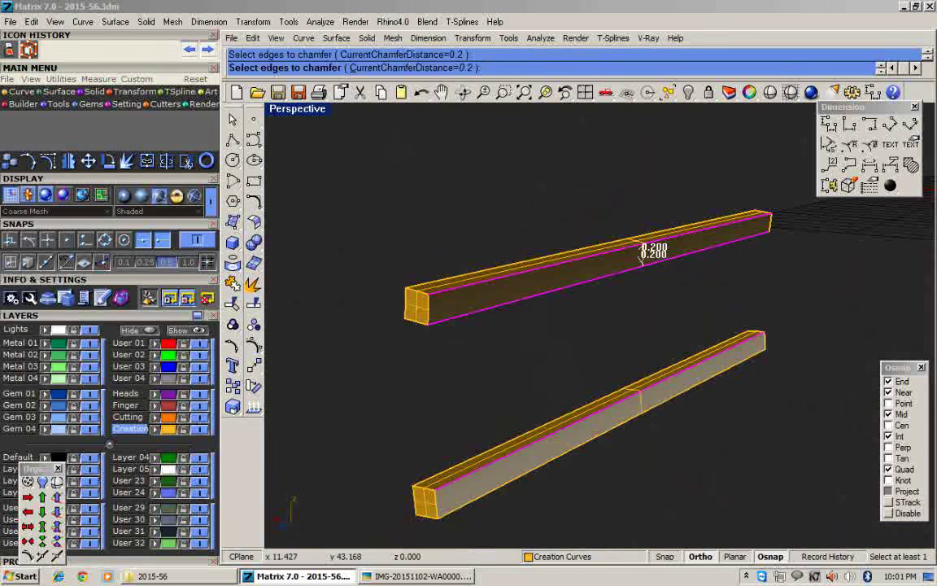
{"action": "right_click", "coordinate": [561, 460]}
{"action": "right_click", "coordinate": [560, 450]}
Assign the four chamfered bars to the User 01 layer.
{"action": "scroll", "coordinate": [565, 425], "scroll_direction": "down", "scroll_amount": 5}
{"action": "right_click_drag", "start_coordinate": [565, 424], "coordinate": [662, 330]}
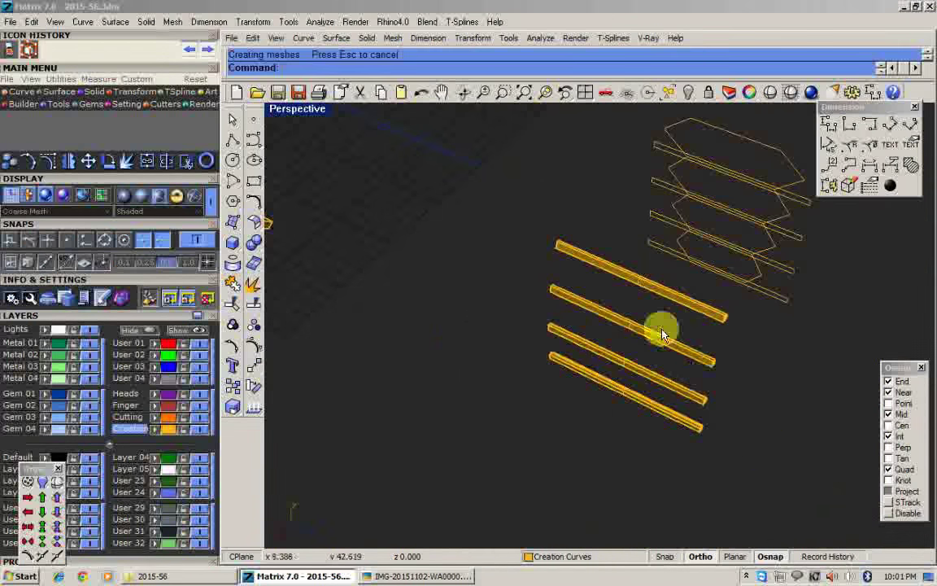
{"action": "left_click", "coordinate": [155, 345]}
Move the four bars a distance of 40 back onto the body's hexagonal pieces and group them.
{"action": "scroll", "coordinate": [667, 379], "scroll_direction": "down", "scroll_amount": 5}
{"action": "right_click_drag", "start_coordinate": [667, 379], "coordinate": [686, 384]}
{"action": "right_click", "coordinate": [686, 384]}
{"action": "left_click", "coordinate": [773, 408]}
{"action": "type", "text": "40"}
{"action": "key", "text": "Return"}
{"action": "left_click", "coordinate": [615, 413]}
{"action": "scroll", "coordinate": [412, 324], "scroll_direction": "up", "scroll_amount": 6}
{"action": "right_click_drag", "start_coordinate": [411, 325], "coordinate": [527, 261], "text": "shift"}
{"action": "scroll", "coordinate": [529, 259], "scroll_direction": "up", "scroll_amount": 4}
{"action": "key", "text": "ctrl+g"}
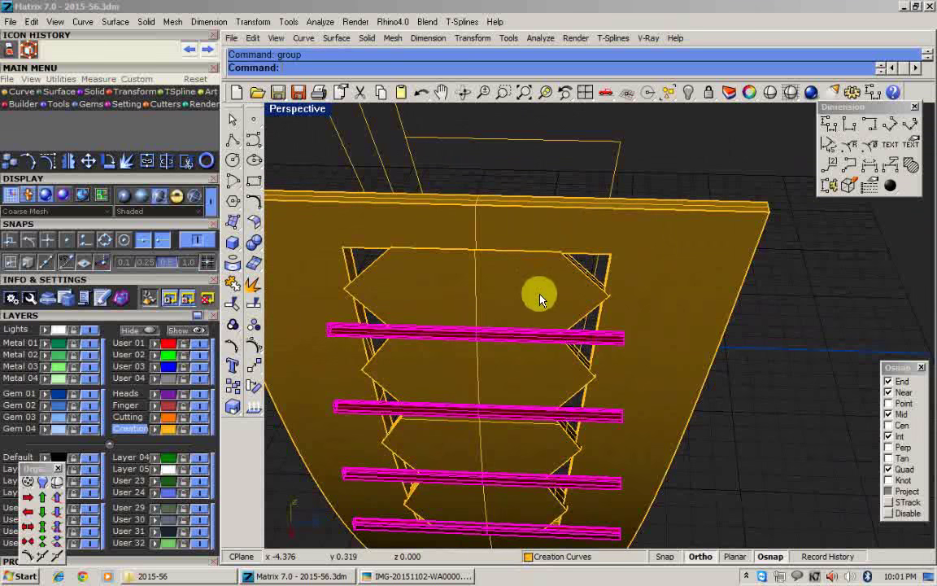
{"action": "key", "text": "Escape"}
Subtract the grouped bars from the four hexagonal pieces with DeleteInput set to No, and hide the bars.
{"action": "type", "text": "bd"}
{"action": "key", "text": "Return"}
{"action": "left_click", "coordinate": [550, 302]}
{"action": "left_click", "coordinate": [550, 376]}
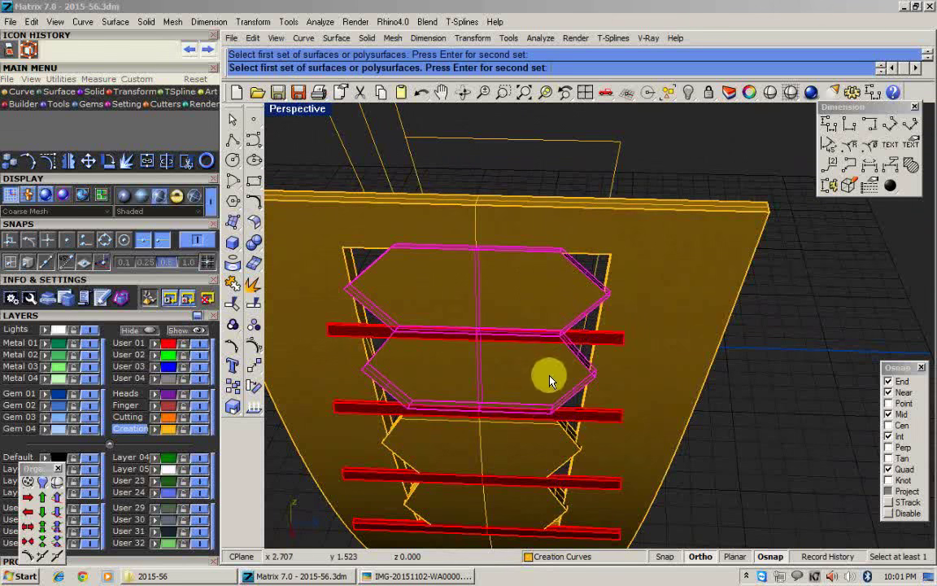
{"action": "left_click", "coordinate": [544, 454]}
{"action": "key", "text": "Return"}
{"action": "left_click", "coordinate": [586, 483]}
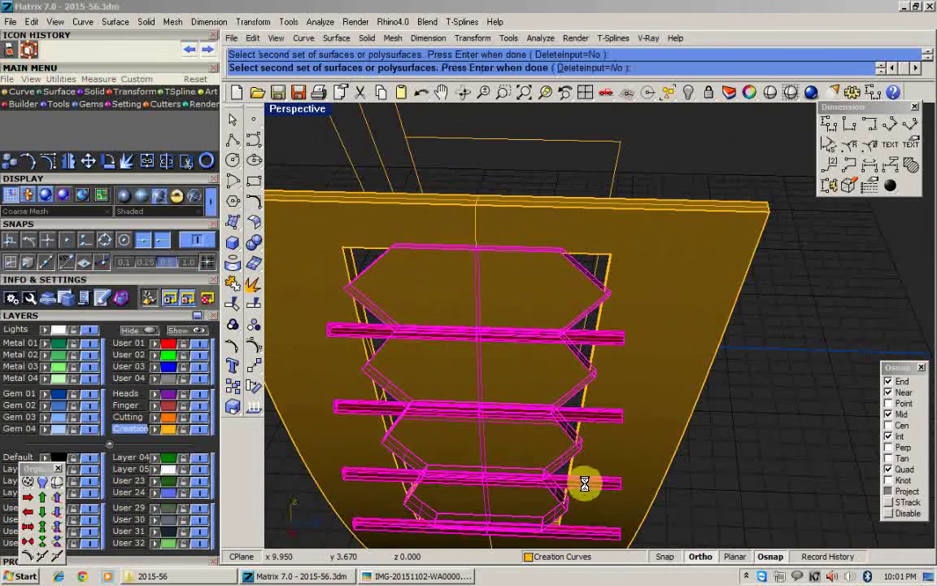
{"action": "key", "text": "Return"}
{"action": "key", "text": "ctrl+h"}
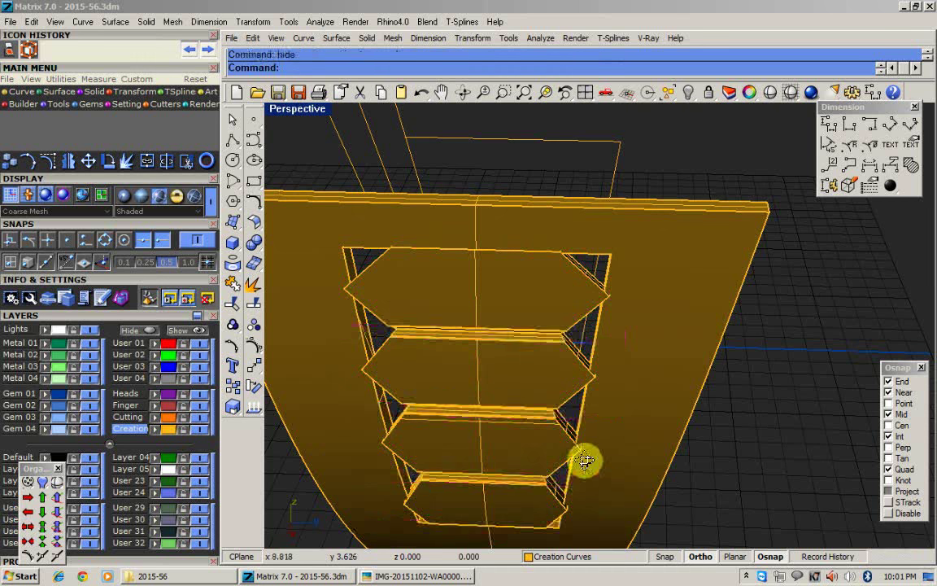
Preview the body and the cut hexagonal pieces in a shaded display.
{"action": "right_click_drag", "start_coordinate": [580, 460], "coordinate": [454, 300]}
{"action": "scroll", "coordinate": [454, 299], "scroll_direction": "up", "scroll_amount": 4}
{"action": "left_click", "coordinate": [775, 95]}
{"action": "scroll", "coordinate": [569, 261], "scroll_direction": "down", "scroll_amount": 5}
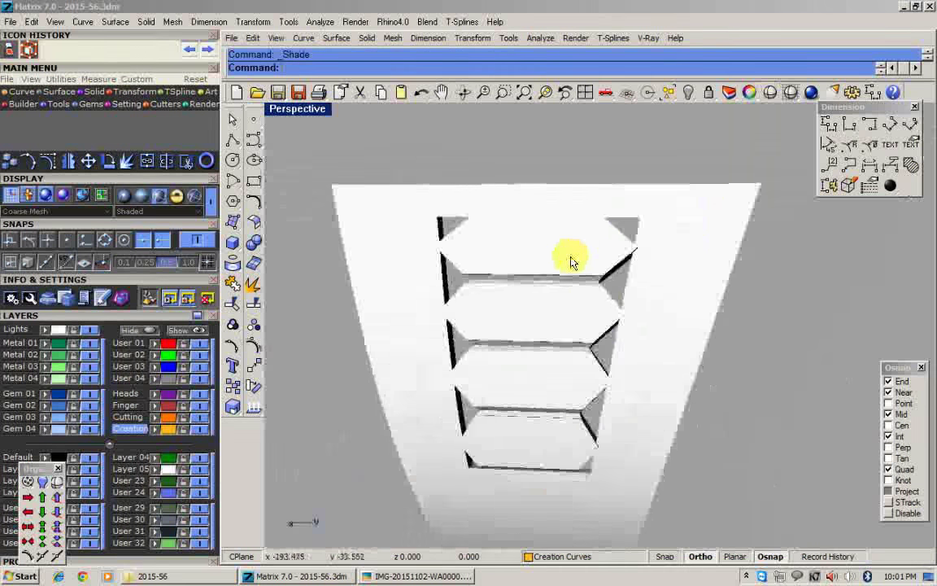
Examine the beveled grooves between the hexagonal pieces and the way their ends meet the body's opening.
{"action": "right_click_drag", "start_coordinate": [570, 261], "coordinate": [518, 400]}
{"action": "scroll", "coordinate": [515, 398], "scroll_direction": "up", "scroll_amount": 7}
{"action": "key", "text": "Escape"}
{"action": "scroll", "coordinate": [518, 399], "scroll_direction": "up", "scroll_amount": 5}
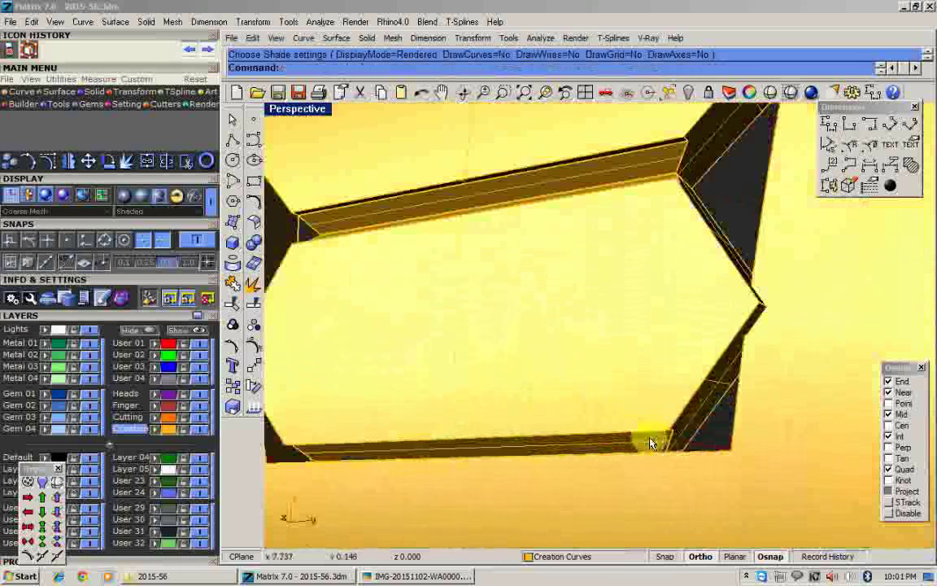
{"action": "scroll", "coordinate": [605, 350], "scroll_direction": "down", "scroll_amount": 5}
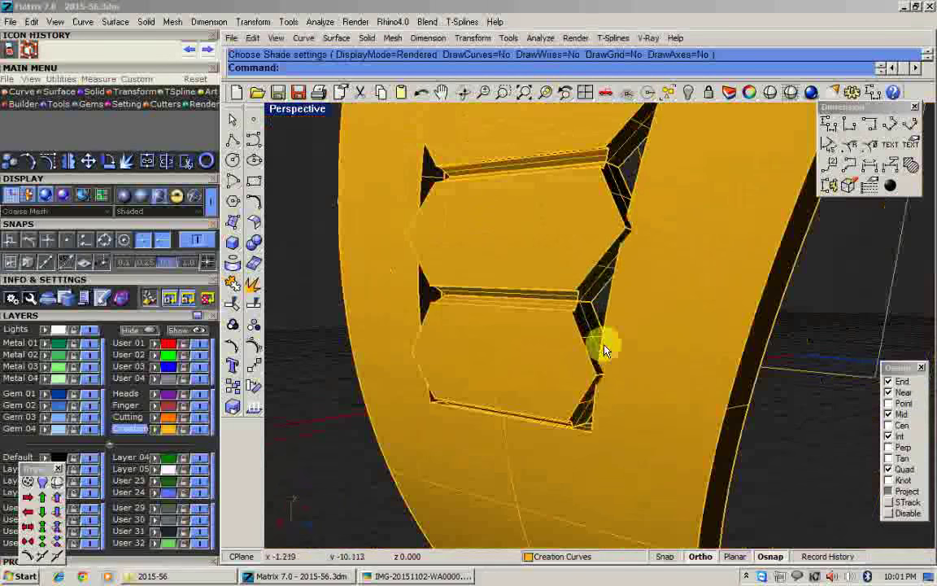
{"action": "mouse_move", "coordinate": [605, 350]}
{"action": "right_mouse_down"}
{"action": "mouse_move", "coordinate": [529, 329]}
{"action": "mouse_move", "coordinate": [485, 278]}
{"action": "mouse_move", "coordinate": [498, 320]}
{"action": "mouse_move", "coordinate": [502, 312]}
{"action": "mouse_move", "coordinate": [656, 302]}
{"action": "mouse_move", "coordinate": [604, 389]}
{"action": "mouse_move", "coordinate": [517, 406]}
{"action": "mouse_move", "coordinate": [646, 345]}
{"action": "mouse_move", "coordinate": [600, 200]}
{"action": "mouse_move", "coordinate": [599, 304]}
{"action": "mouse_move", "coordinate": [686, 355]}
{"action": "mouse_move", "coordinate": [634, 326]}
{"action": "right_mouse_up"}
{"action": "scroll", "coordinate": [484, 278], "scroll_direction": "up", "scroll_amount": 5}
{"action": "right_click", "coordinate": [485, 278]}
{"action": "scroll", "coordinate": [485, 278], "scroll_direction": "down", "scroll_amount": 3}
{"action": "scroll", "coordinate": [656, 302], "scroll_direction": "down", "scroll_amount": 5}
{"action": "scroll", "coordinate": [601, 200], "scroll_direction": "up", "scroll_amount": 5}
{"action": "scroll", "coordinate": [466, 240], "scroll_direction": "up", "scroll_amount": 4}
{"action": "right_click", "coordinate": [465, 240]}
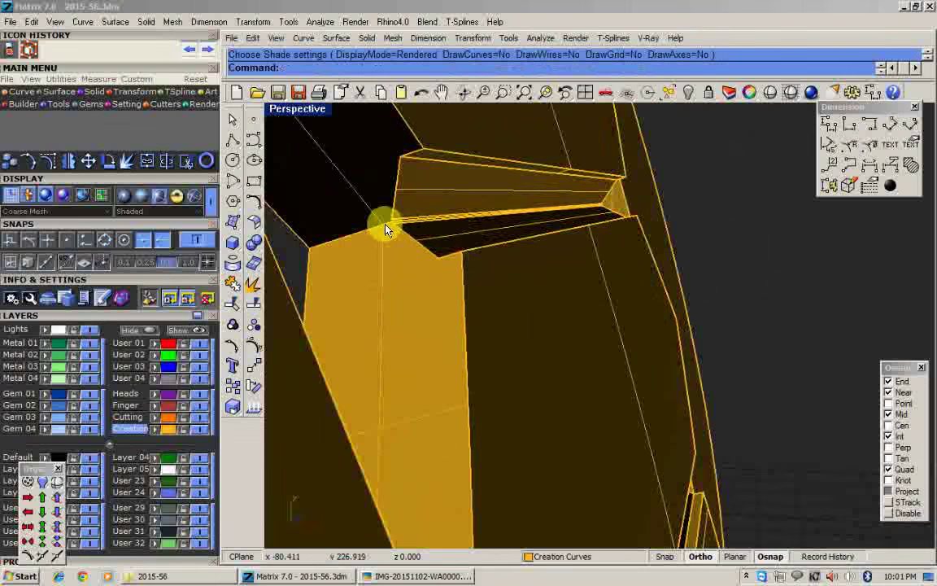
{"action": "scroll", "coordinate": [387, 226], "scroll_direction": "up", "scroll_amount": 3}
{"action": "left_click", "coordinate": [408, 256]}
{"action": "key", "text": "Escape"}
{"action": "scroll", "coordinate": [488, 257], "scroll_direction": "down", "scroll_amount": 5}
{"action": "right_click_drag", "start_coordinate": [543, 267], "coordinate": [499, 324]}
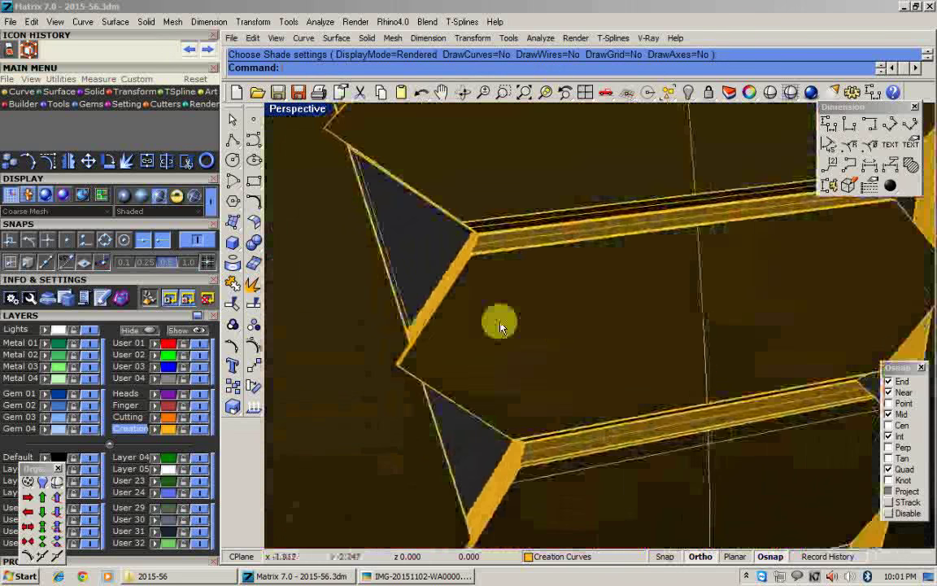
{"action": "left_click", "coordinate": [475, 285]}
{"action": "scroll", "coordinate": [475, 285], "scroll_direction": "down", "scroll_amount": 4}
{"action": "right_click_drag", "start_coordinate": [476, 285], "coordinate": [626, 299]}
{"action": "scroll", "coordinate": [745, 325], "scroll_direction": "up", "scroll_amount": 5}
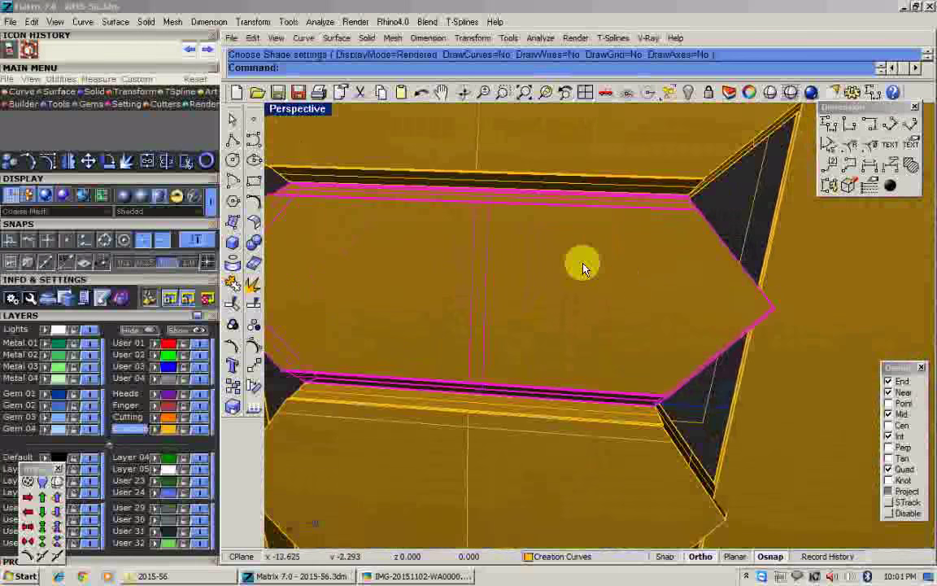
{"action": "scroll", "coordinate": [584, 267], "scroll_direction": "down", "scroll_amount": 5}
{"action": "mouse_move", "coordinate": [584, 268]}
{"action": "right_mouse_down"}
{"action": "mouse_move", "coordinate": [521, 289]}
{"action": "mouse_move", "coordinate": [622, 285]}
{"action": "mouse_move", "coordinate": [602, 269]}
{"action": "right_mouse_up"}
{"action": "scroll", "coordinate": [528, 279], "scroll_direction": "up", "scroll_amount": 5}
{"action": "right_click", "coordinate": [541, 270]}
{"action": "scroll", "coordinate": [537, 270], "scroll_direction": "down", "scroll_amount": 5}
{"action": "key", "text": "Escape"}
{"action": "scroll", "coordinate": [391, 244], "scroll_direction": "up", "scroll_amount": 4}
{"action": "scroll", "coordinate": [496, 242], "scroll_direction": "down", "scroll_amount": 4}
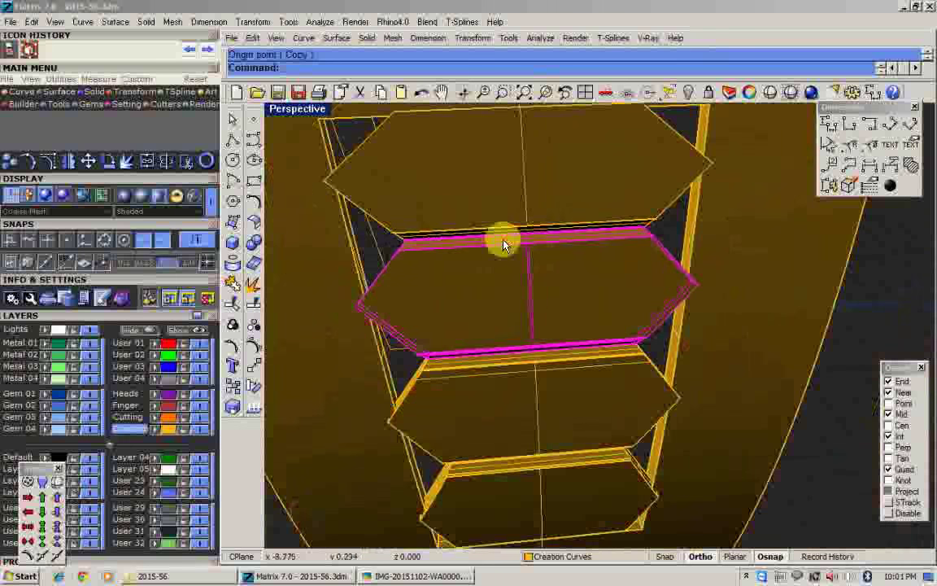
Try to union the four hexagonal pieces into one solid and inspect their joined edges.
{"action": "left_click", "coordinate": [502, 219], "text": "shift"}
{"action": "left_click", "coordinate": [501, 384], "text": "shift"}
{"action": "left_click", "coordinate": [516, 478], "text": "shift"}
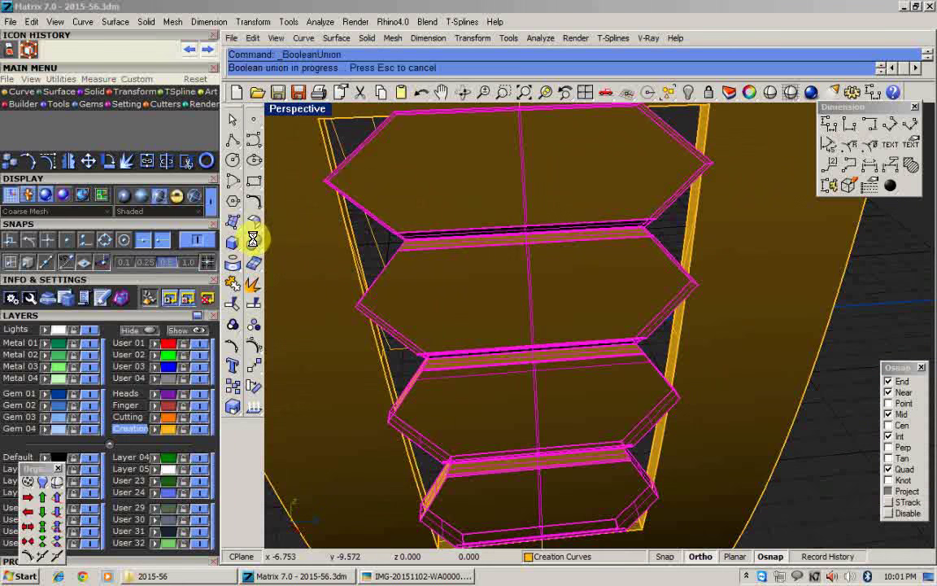
{"action": "left_click", "coordinate": [769, 97]}
{"action": "right_click_drag", "start_coordinate": [519, 256], "coordinate": [598, 136]}
{"action": "scroll", "coordinate": [385, 327], "scroll_direction": "up", "scroll_amount": 4}
{"action": "key", "text": "Escape"}
{"action": "left_click", "coordinate": [377, 325]}
{"action": "scroll", "coordinate": [352, 316], "scroll_direction": "up", "scroll_amount": 5}
{"action": "scroll", "coordinate": [354, 324], "scroll_direction": "up", "scroll_amount": 6}
{"action": "key", "text": "Escape"}
Undo the union of the four hexagonal pieces.
{"action": "key", "text": "ctrl+z"}
{"action": "scroll", "coordinate": [447, 304], "scroll_direction": "down", "scroll_amount": 12}
{"action": "key", "text": "Escape"}
{"action": "scroll", "coordinate": [651, 305], "scroll_direction": "down", "scroll_amount": 9}
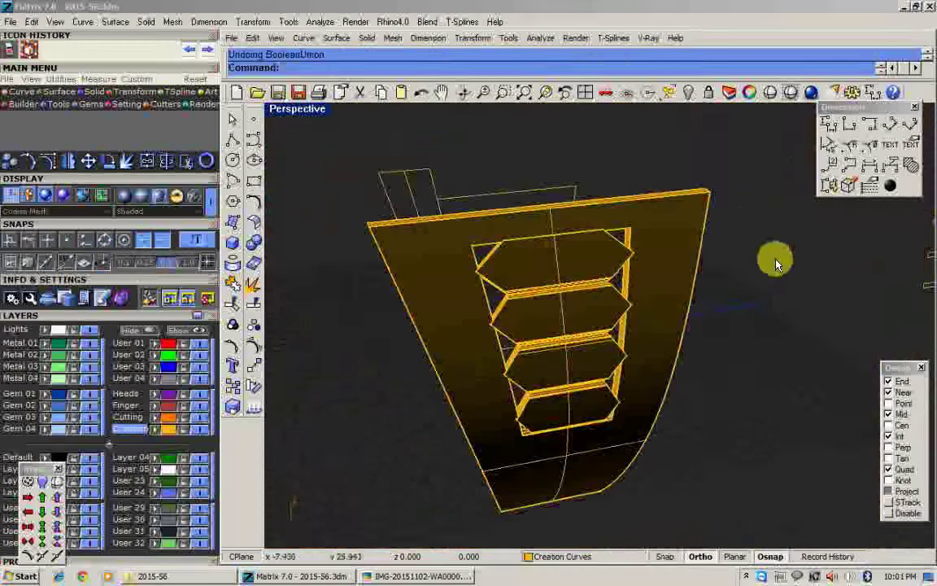
Group the eight hexagon and bar outline curves lying beside the body.
{"action": "right_click_drag", "start_coordinate": [747, 278], "coordinate": [663, 305]}
{"action": "left_click_drag", "start_coordinate": [757, 372], "coordinate": [755, 372]}
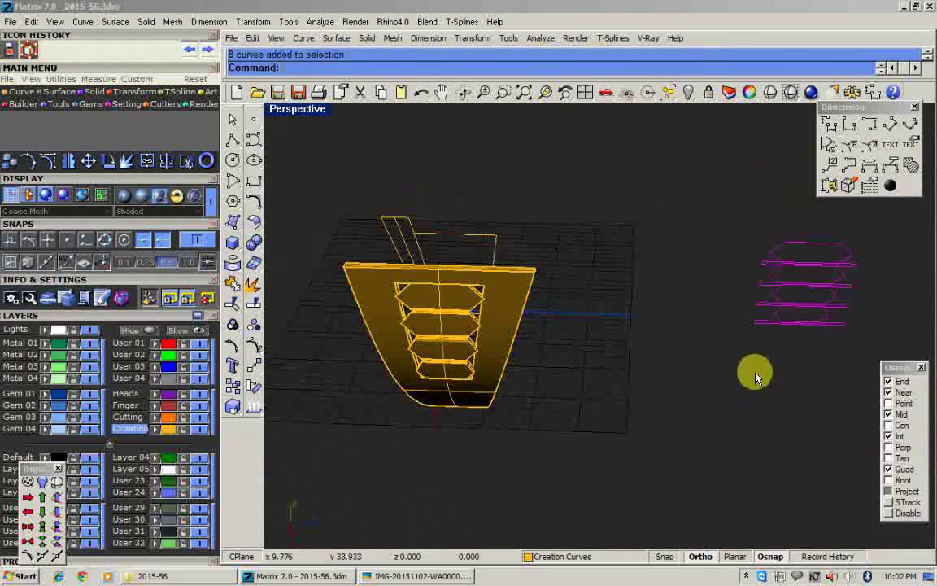
{"action": "key", "text": "ctrl+g"}
{"action": "key", "text": "Delete"}
{"action": "scroll", "coordinate": [439, 276], "scroll_direction": "up", "scroll_amount": 3}
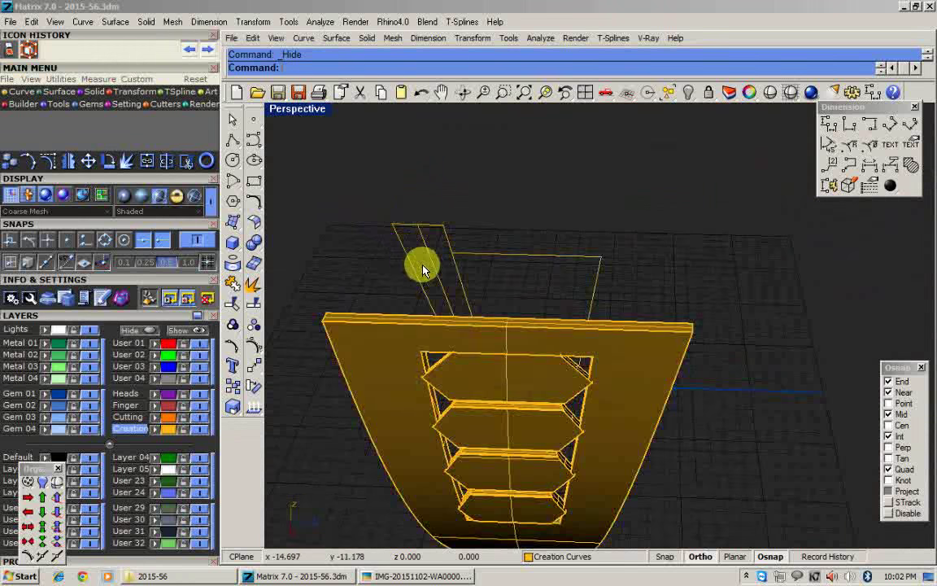
{"action": "right_click_drag", "start_coordinate": [436, 264], "coordinate": [519, 261], "text": "shift"}
{"action": "scroll", "coordinate": [473, 217], "scroll_direction": "up", "scroll_amount": 4}
{"action": "left_click", "coordinate": [469, 226]}
{"action": "scroll", "coordinate": [480, 230], "scroll_direction": "down", "scroll_amount": 4}
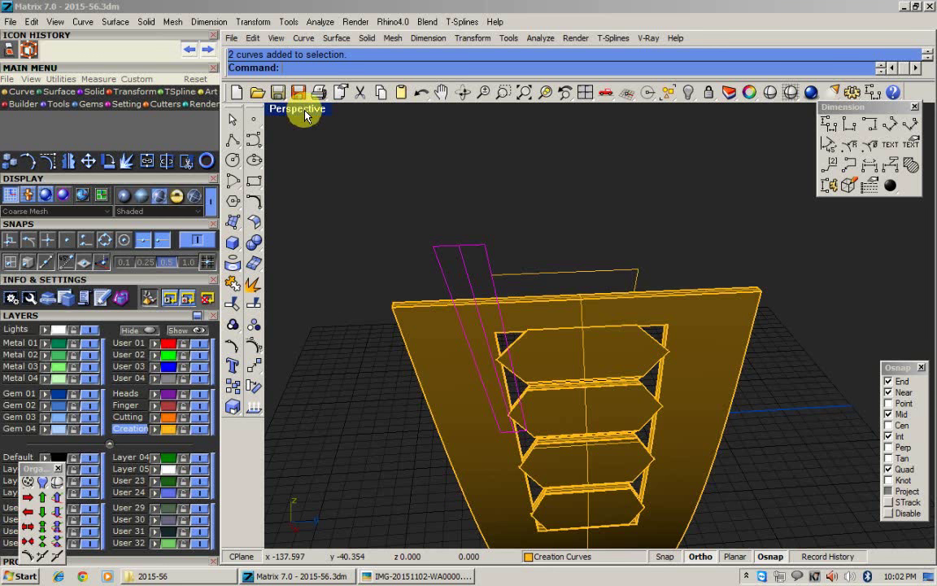
In the Right view, extract the body's patterned side surface, copy it to the clipboard and undo the extraction.
{"action": "double_click", "coordinate": [301, 109]}
{"action": "double_click", "coordinate": [619, 335]}
{"action": "scroll", "coordinate": [697, 395], "scroll_direction": "down", "scroll_amount": 4}
{"action": "right_click_drag", "start_coordinate": [522, 318], "coordinate": [786, 318]}
{"action": "scroll", "coordinate": [440, 335], "scroll_direction": "up", "scroll_amount": 2}
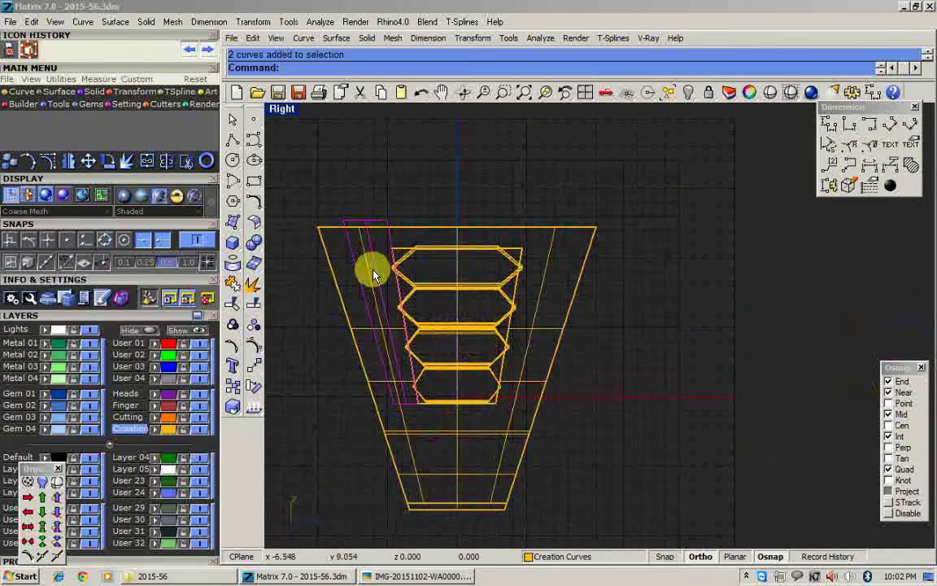
{"action": "right_click", "coordinate": [256, 291]}
{"action": "scroll", "coordinate": [362, 329], "scroll_direction": "up", "scroll_amount": 4}
{"action": "left_click", "coordinate": [364, 330]}
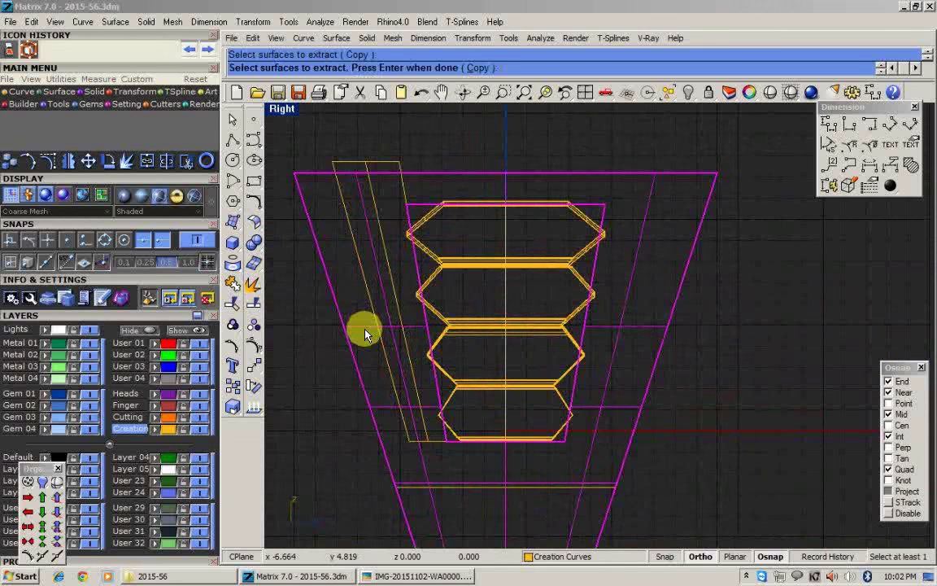
{"action": "right_click", "coordinate": [365, 329]}
{"action": "scroll", "coordinate": [377, 281], "scroll_direction": "down", "scroll_amount": 8}
{"action": "right_click", "coordinate": [385, 280]}
{"action": "key", "text": "ctrl+c"}
{"action": "key", "text": "ctrl+z"}
{"action": "scroll", "coordinate": [388, 281], "scroll_direction": "down", "scroll_amount": 4}
{"action": "right_click_drag", "start_coordinate": [525, 342], "coordinate": [459, 344]}
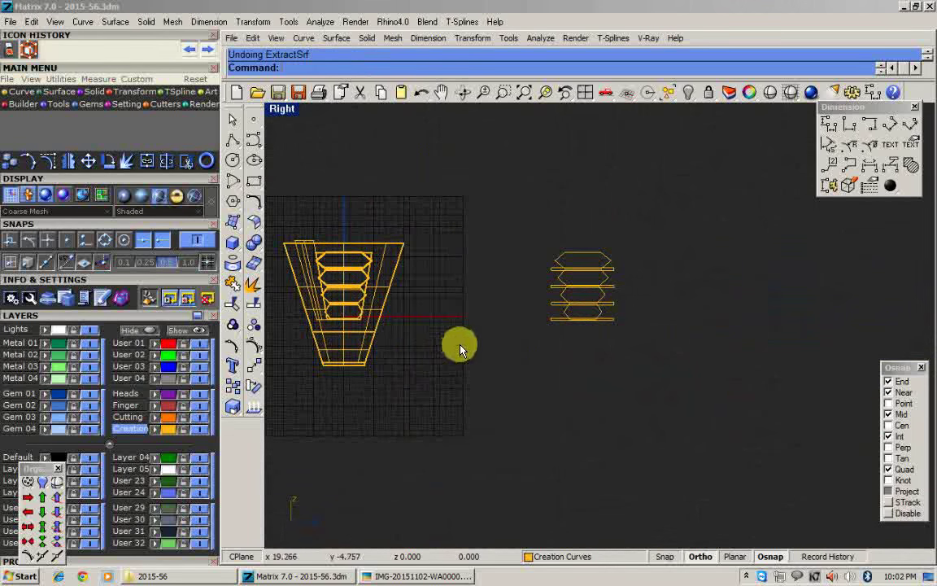
Paste the copied side surface and move it straight across onto the outline curves beside the body.
{"action": "key", "text": "ctrl+v"}
{"action": "type", "text": "m"}
{"action": "right_click", "coordinate": [455, 378]}
{"action": "left_click", "coordinate": [454, 379]}
{"action": "right_click", "coordinate": [567, 364]}
{"action": "left_click", "coordinate": [567, 364]}
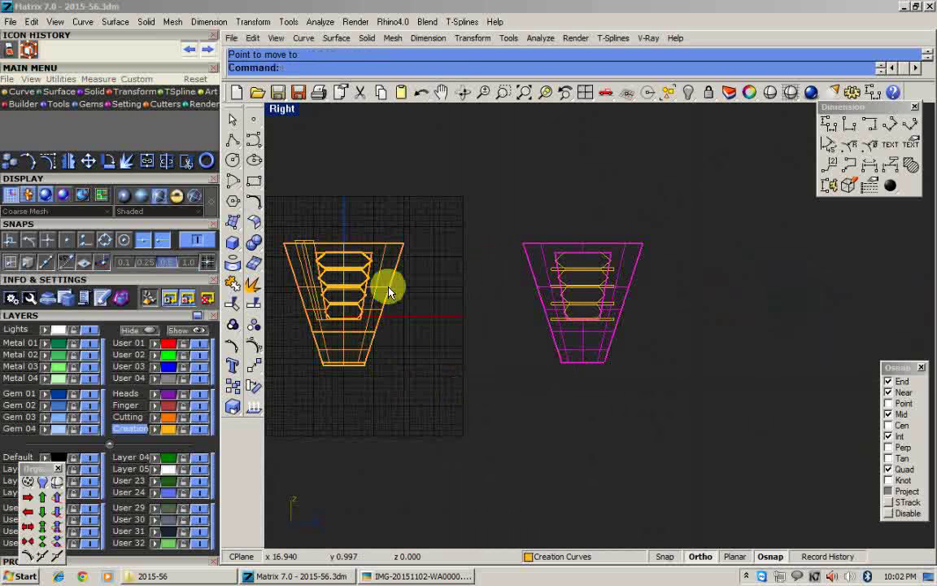
Move the two slanted strip curves from the body's edge onto the copied side surface.
{"action": "scroll", "coordinate": [296, 238], "scroll_direction": "up", "scroll_amount": 2}
{"action": "key", "text": "Escape"}
{"action": "scroll", "coordinate": [309, 264], "scroll_direction": "up", "scroll_amount": 2}
{"action": "left_click", "coordinate": [307, 227]}
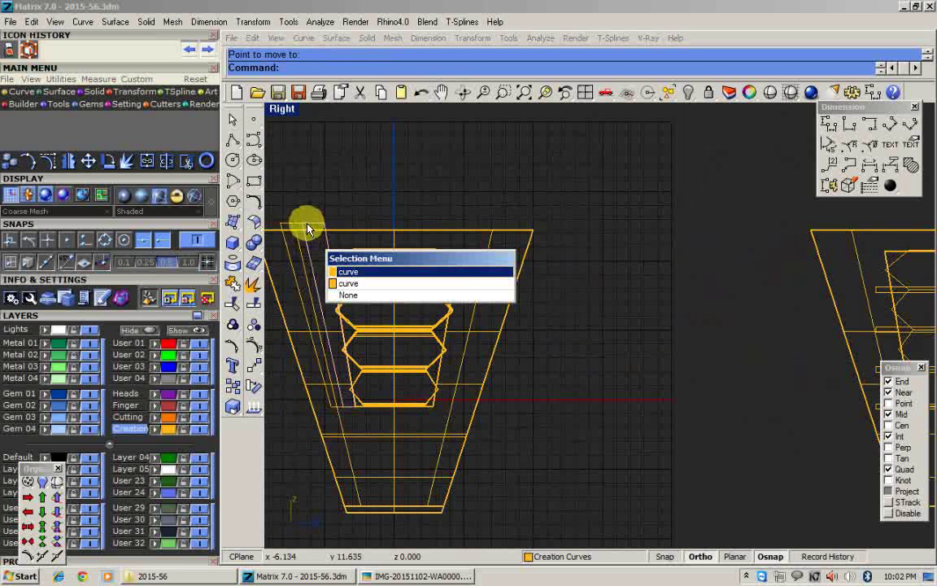
{"action": "left_click", "coordinate": [296, 225]}
{"action": "scroll", "coordinate": [306, 231], "scroll_direction": "down", "scroll_amount": 4}
{"action": "right_click", "coordinate": [443, 210]}
{"action": "left_click", "coordinate": [340, 181]}
{"action": "right_click", "coordinate": [425, 174]}
{"action": "left_click", "coordinate": [425, 174]}
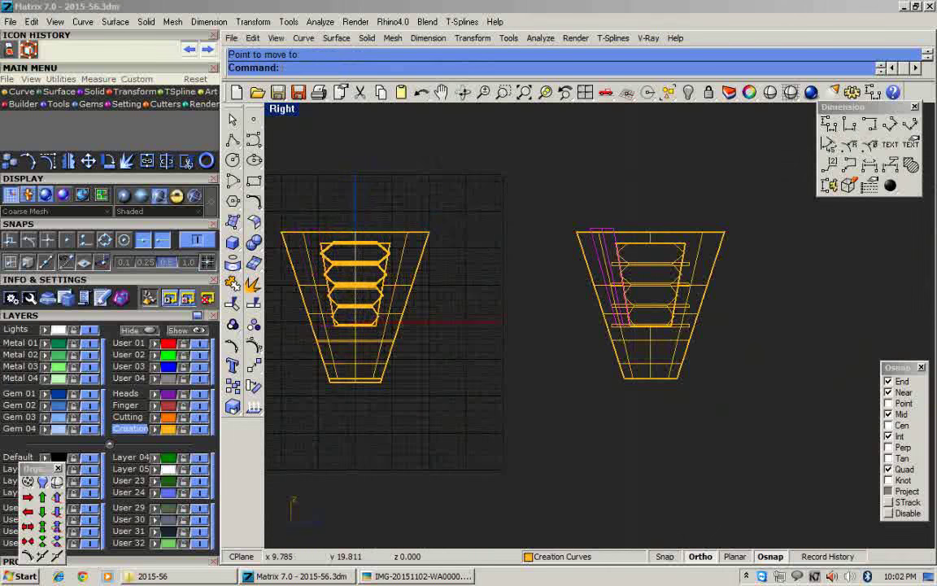
Trim the copied side surface with the two strip curves, keeping only the two slanted strips inside them.
{"action": "scroll", "coordinate": [630, 254], "scroll_direction": "up", "scroll_amount": 6}
{"action": "type", "text": "t"}
{"action": "right_click", "coordinate": [630, 216]}
{"action": "left_click", "coordinate": [630, 210]}
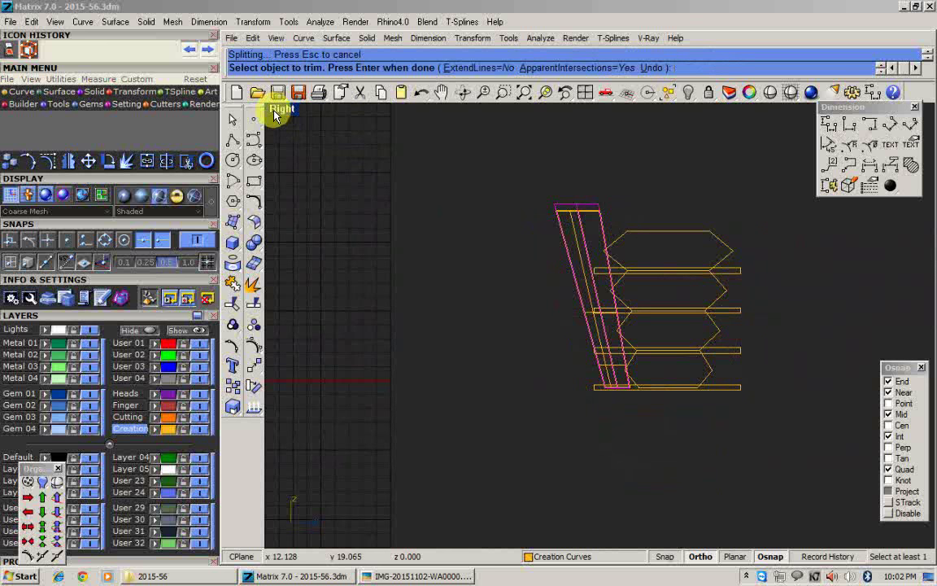
{"action": "double_click", "coordinate": [276, 112]}
{"action": "scroll", "coordinate": [486, 364], "scroll_direction": "down", "scroll_amount": 6}
{"action": "right_click_drag", "start_coordinate": [654, 362], "coordinate": [752, 424]}
{"action": "scroll", "coordinate": [754, 402], "scroll_direction": "up", "scroll_amount": 6}
{"action": "right_click", "coordinate": [755, 376]}
{"action": "scroll", "coordinate": [711, 381], "scroll_direction": "down", "scroll_amount": 6}
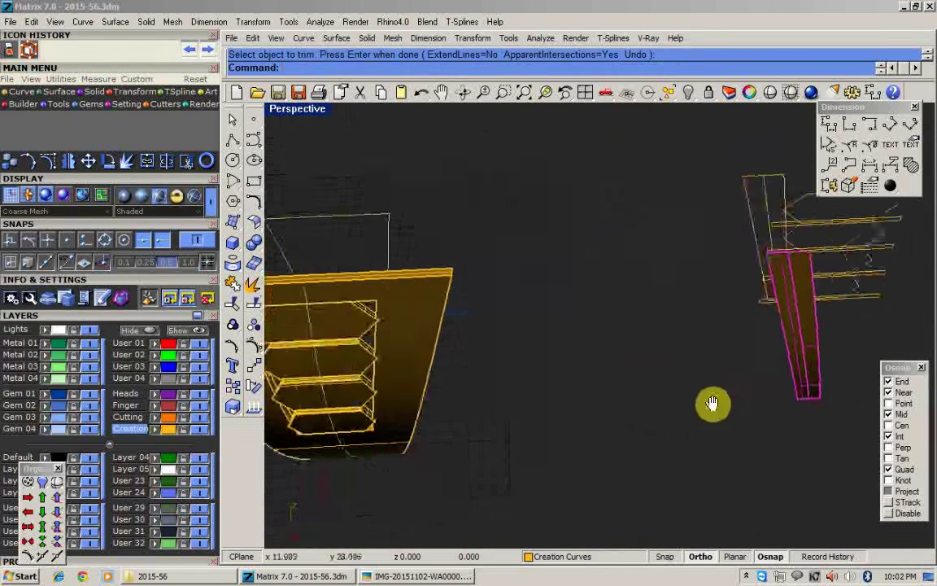
{"action": "right_click_drag", "start_coordinate": [665, 402], "coordinate": [685, 388], "text": "shift"}
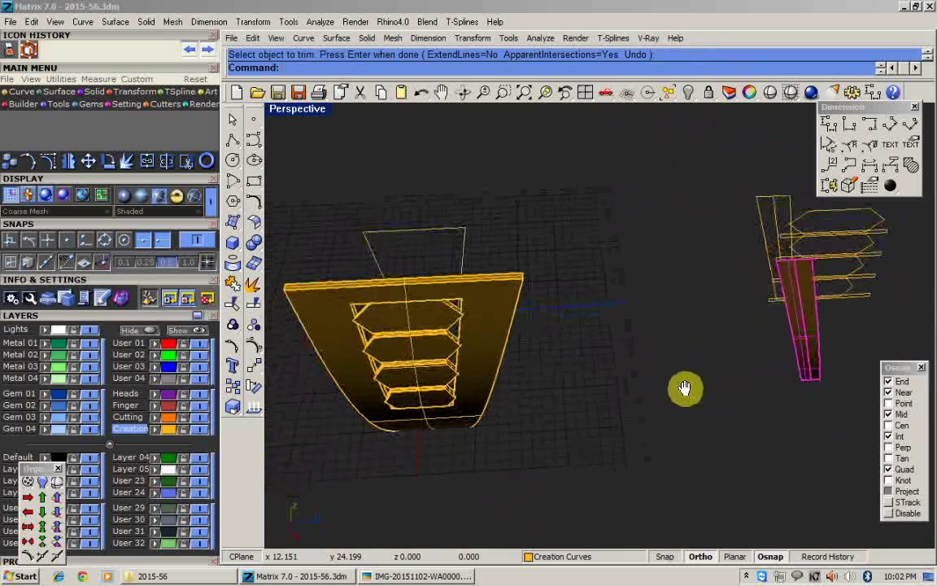
Switch to Picasa Photo Viewer and check the strip design in the reference image IMG-20151102-WA0001.jpg.
{"action": "left_click", "coordinate": [438, 579]}
{"action": "key", "text": "Right"}
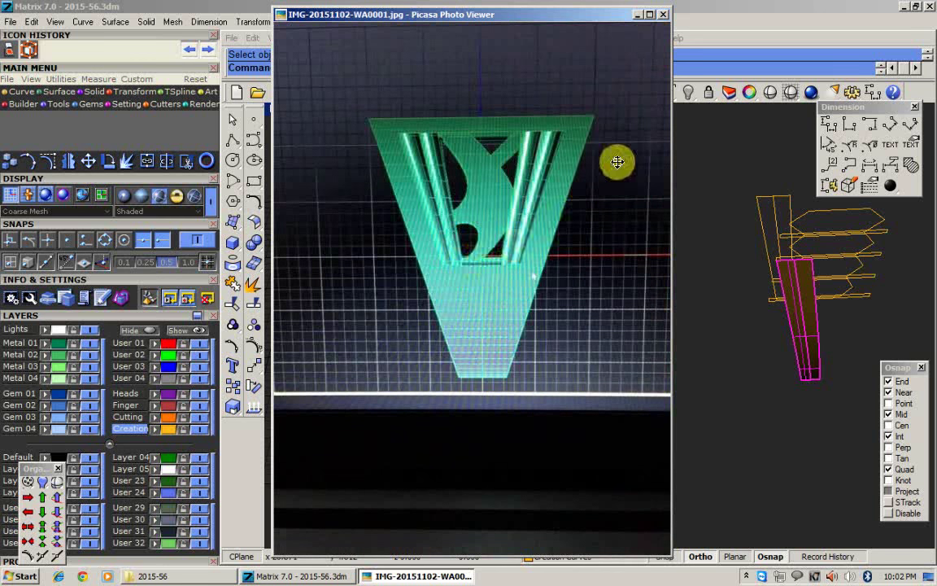
{"action": "left_click", "coordinate": [639, 16]}
Inspect the two trimmed strip surfaces and the seam between them from several angles.
{"action": "scroll", "coordinate": [808, 359], "scroll_direction": "up", "scroll_amount": 4}
{"action": "left_click_drag", "start_coordinate": [829, 348], "coordinate": [730, 401]}
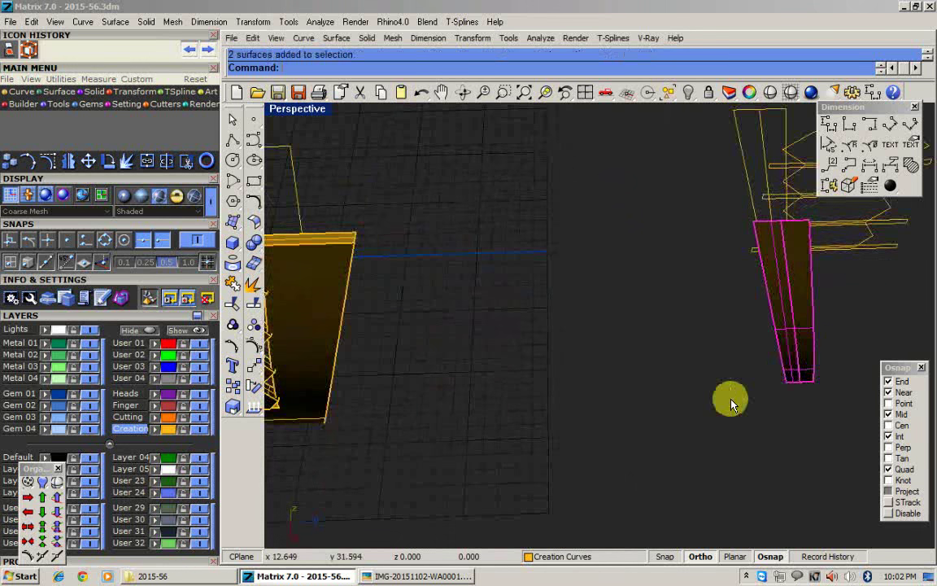
{"action": "scroll", "coordinate": [724, 382], "scroll_direction": "down", "scroll_amount": 3}
{"action": "scroll", "coordinate": [830, 336], "scroll_direction": "up", "scroll_amount": 3}
{"action": "right_click_drag", "start_coordinate": [830, 336], "coordinate": [709, 371], "text": "shift"}
{"action": "scroll", "coordinate": [682, 366], "scroll_direction": "up", "scroll_amount": 4}
{"action": "left_click", "coordinate": [654, 352], "text": "ctrl"}
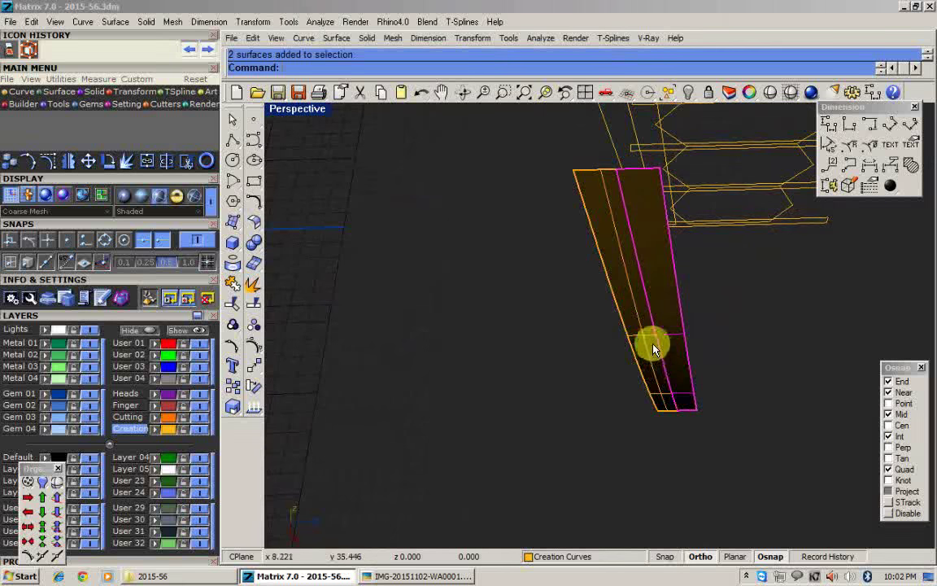
{"action": "scroll", "coordinate": [656, 356], "scroll_direction": "down", "scroll_amount": 5}
{"action": "right_click_drag", "start_coordinate": [656, 355], "coordinate": [669, 382]}
{"action": "scroll", "coordinate": [681, 364], "scroll_direction": "up", "scroll_amount": 4}
{"action": "scroll", "coordinate": [677, 360], "scroll_direction": "up", "scroll_amount": 2}
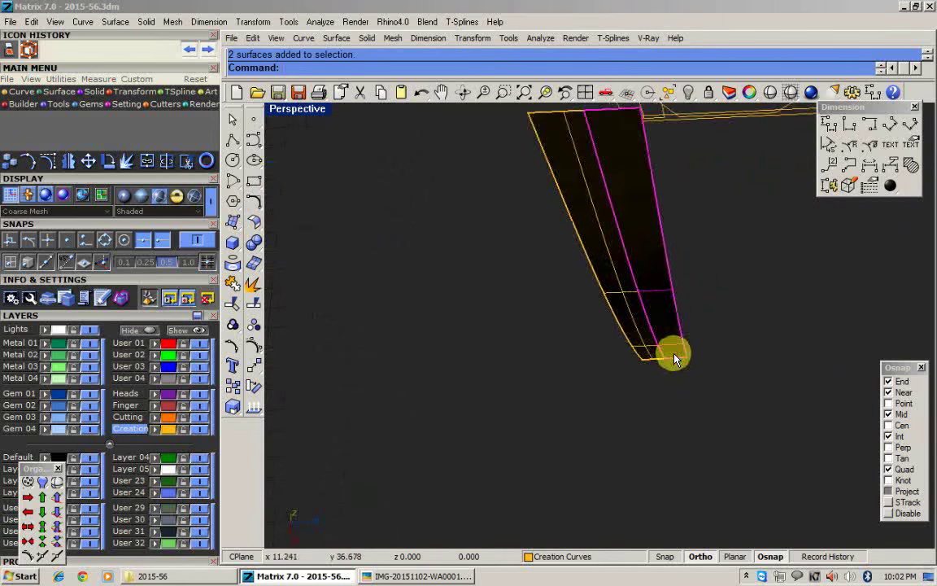
Offset both trimmed strip surfaces with OffsetSrf.
{"action": "right_click_drag", "start_coordinate": [680, 363], "coordinate": [615, 382]}
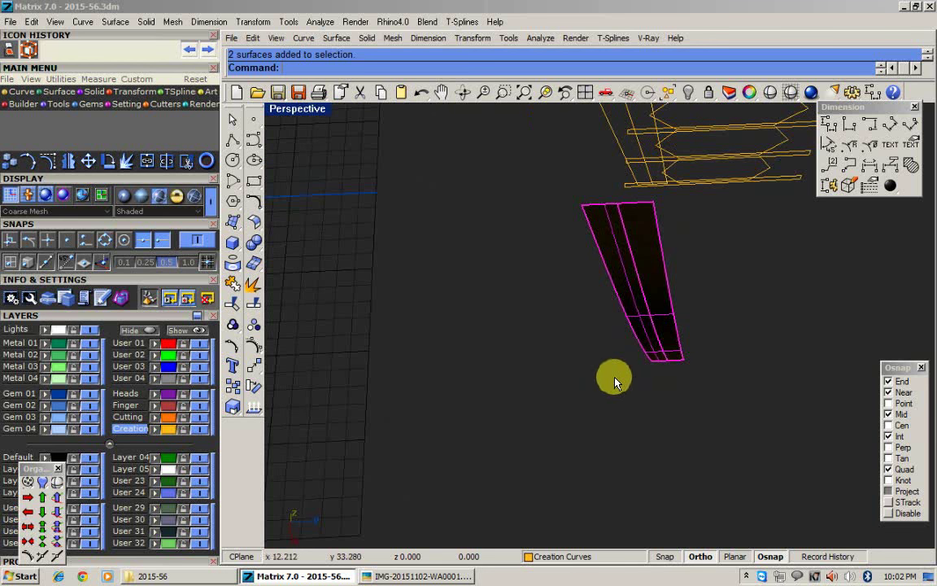
{"action": "left_click", "coordinate": [257, 226]}
{"action": "left_click", "coordinate": [272, 260]}
{"action": "right_click_drag", "start_coordinate": [499, 309], "coordinate": [535, 366]}
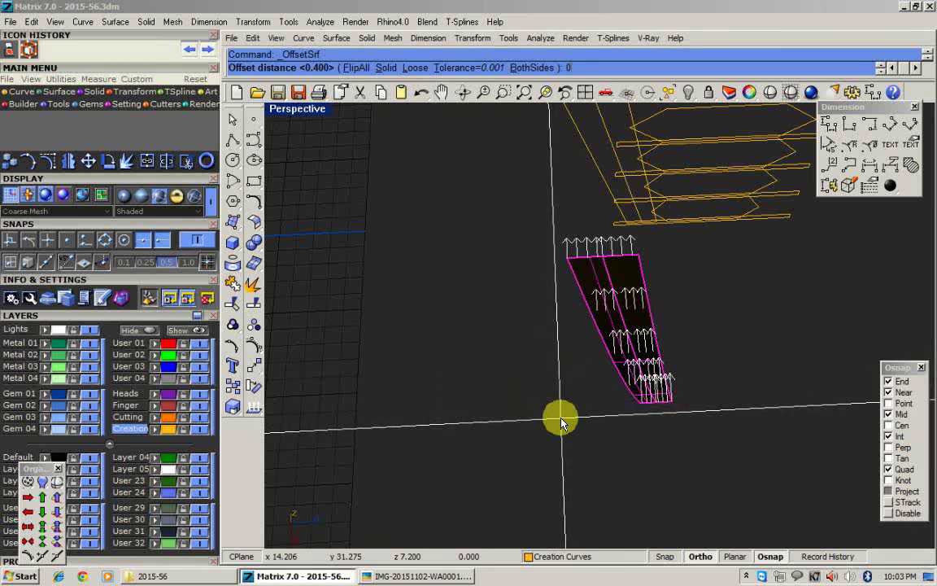
{"action": "right_click", "coordinate": [562, 420]}
{"action": "scroll", "coordinate": [623, 297], "scroll_direction": "up", "scroll_amount": 2}
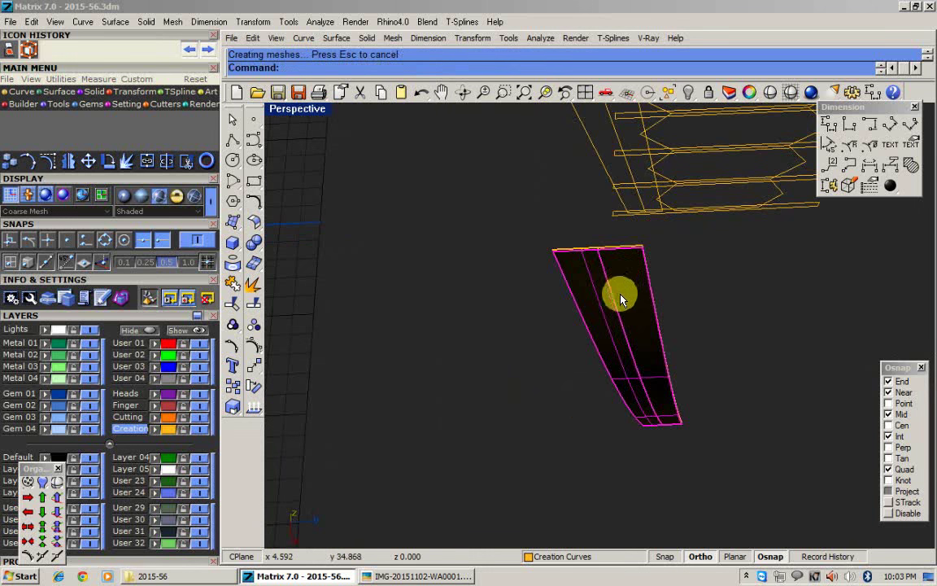
{"action": "key", "text": "Escape"}
Turn off projected snapping and draw a polyline along the wide end edges of the two strips.
{"action": "left_click", "coordinate": [651, 380]}
{"action": "right_click_drag", "start_coordinate": [652, 387], "coordinate": [622, 400]}
{"action": "left_click", "coordinate": [233, 149]}
{"action": "scroll", "coordinate": [509, 176], "scroll_direction": "up", "scroll_amount": 3}
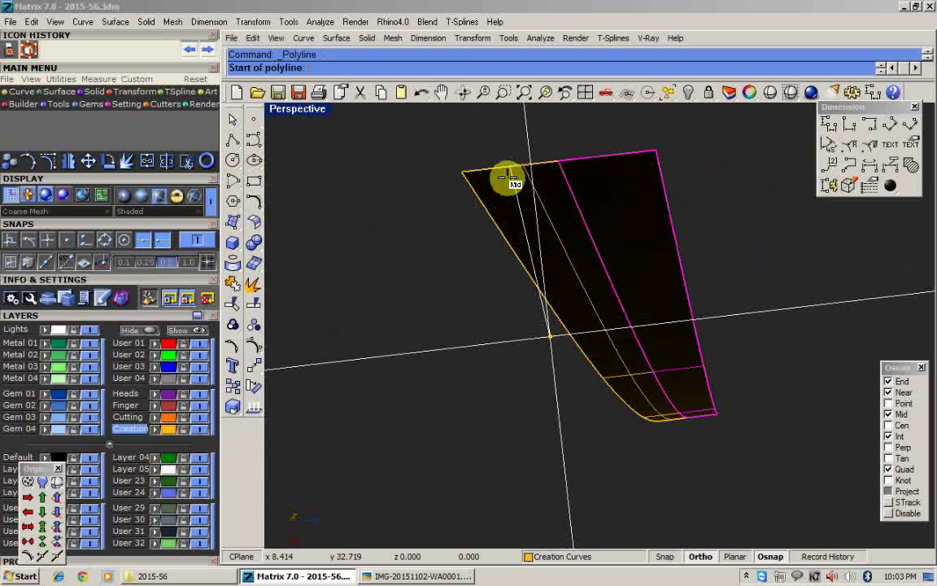
{"action": "left_click", "coordinate": [886, 493]}
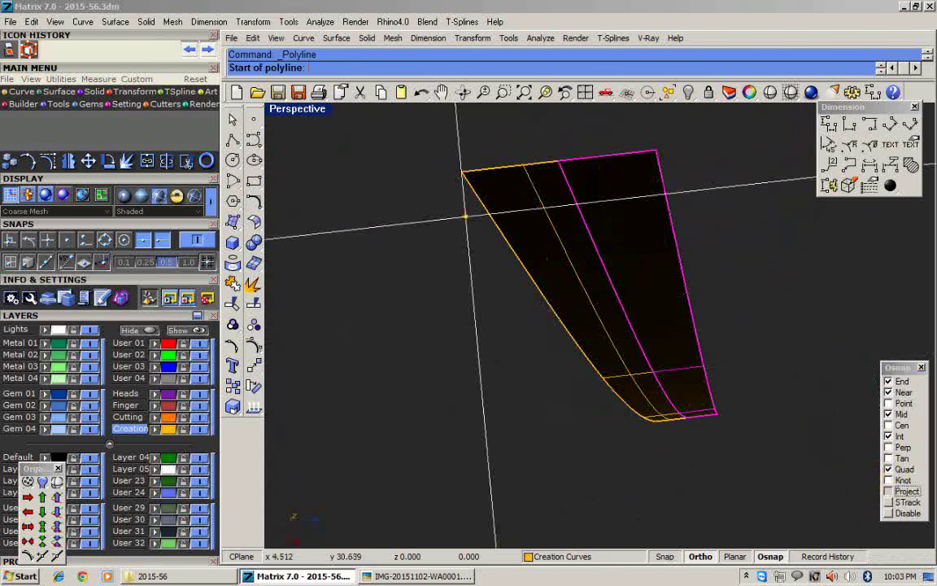
{"action": "left_click", "coordinate": [462, 173]}
{"action": "left_click", "coordinate": [558, 160]}
{"action": "right_click", "coordinate": [664, 151]}
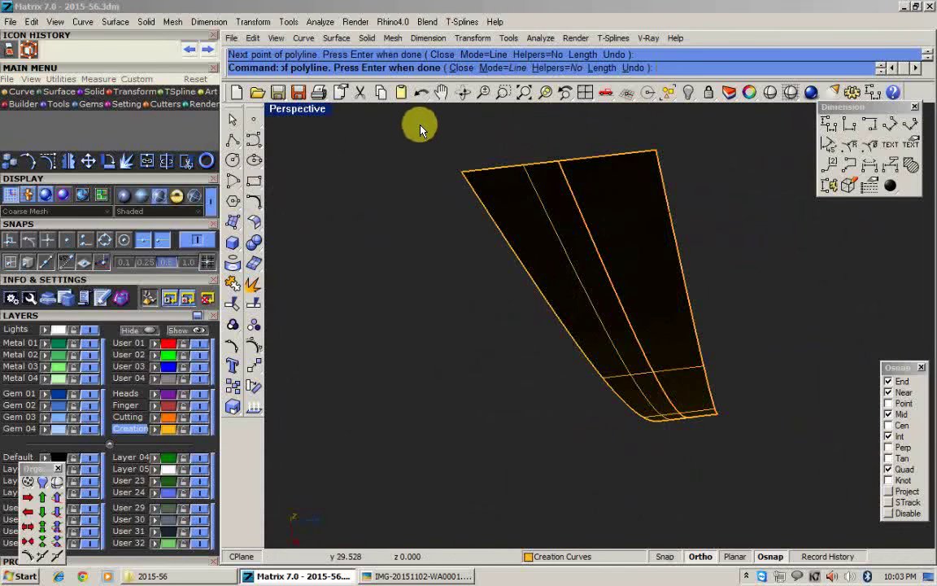
Explode the end polyline into its segments and rebuild them with a point count of 5 and degree 3.
{"action": "left_click_drag", "start_coordinate": [420, 127], "coordinate": [683, 212]}
{"action": "right_click_drag", "start_coordinate": [609, 239], "coordinate": [604, 270]}
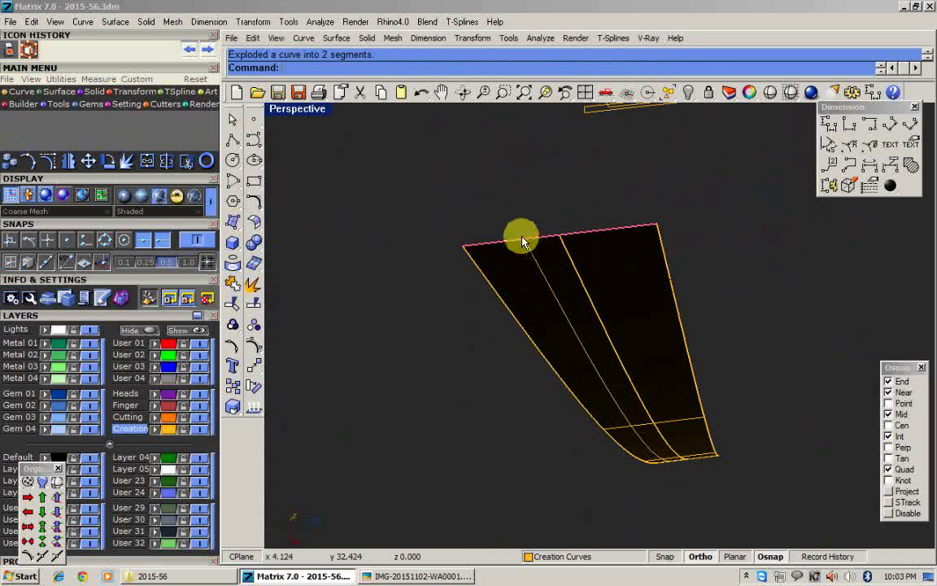
{"action": "type", "text": "Rebuild"}
{"action": "key", "text": "Return"}
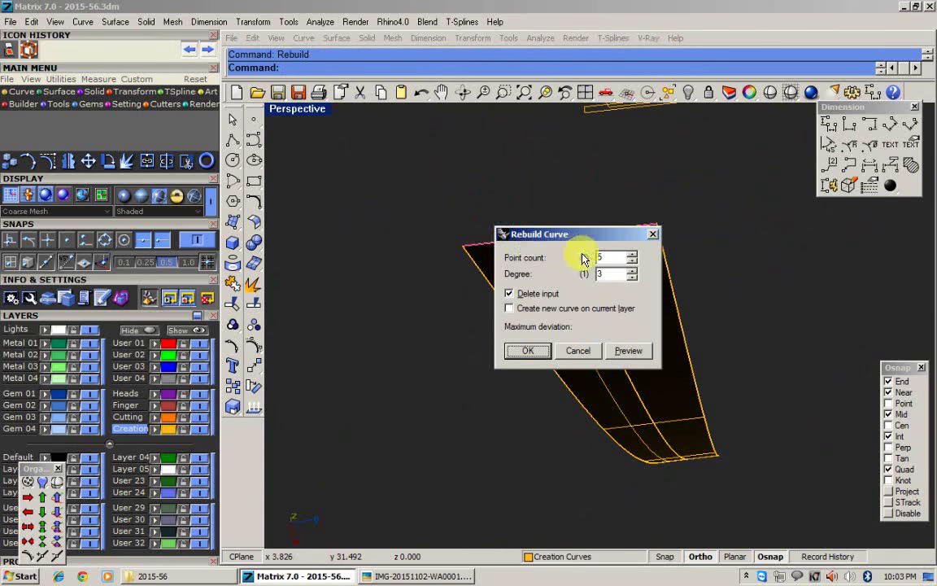
{"action": "key", "text": "Return"}
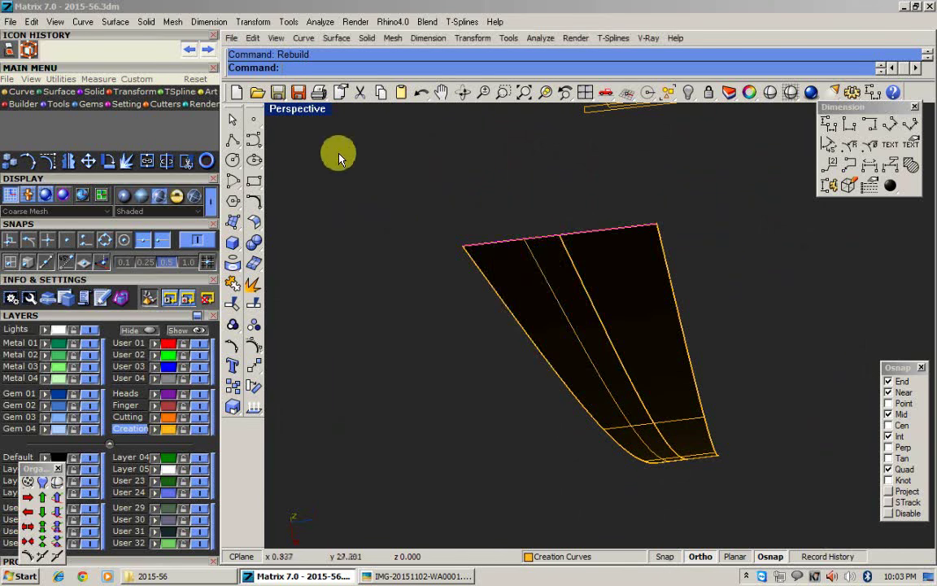
Show the control points of the two rebuilt end curves and move their middle points 0.8 sideways in the Top view to arch both curves.
{"action": "double_click", "coordinate": [281, 117]}
{"action": "double_click", "coordinate": [281, 116]}
{"action": "scroll", "coordinate": [427, 237], "scroll_direction": "down", "scroll_amount": 10}
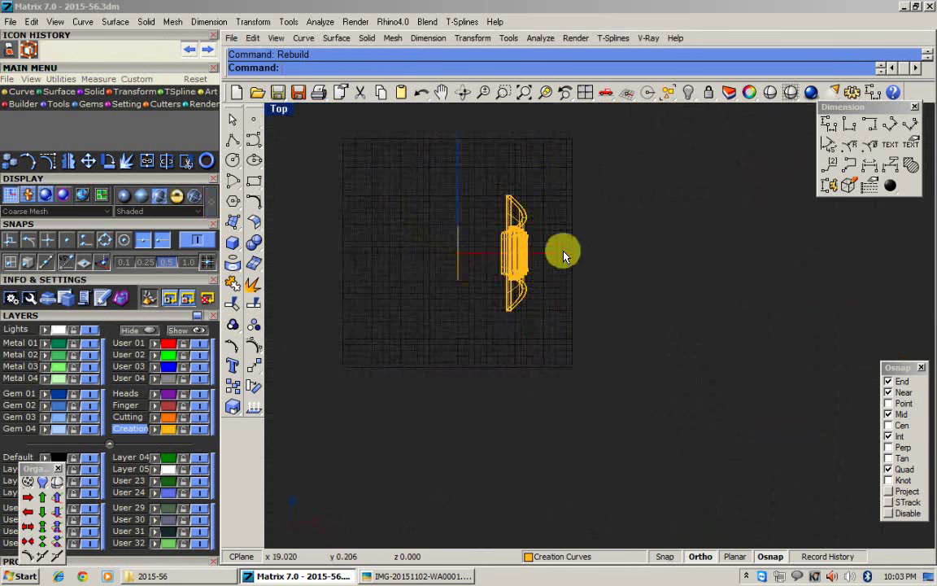
{"action": "scroll", "coordinate": [563, 253], "scroll_direction": "down", "scroll_amount": 8}
{"action": "scroll", "coordinate": [534, 173], "scroll_direction": "up", "scroll_amount": 16}
{"action": "right_click_drag", "start_coordinate": [559, 170], "coordinate": [537, 245]}
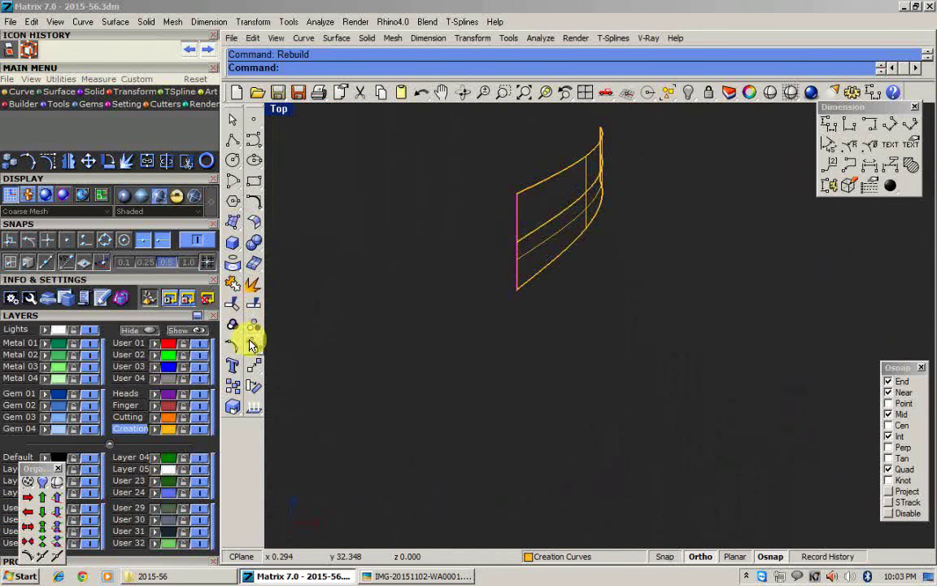
{"action": "scroll", "coordinate": [493, 222], "scroll_direction": "up", "scroll_amount": 3}
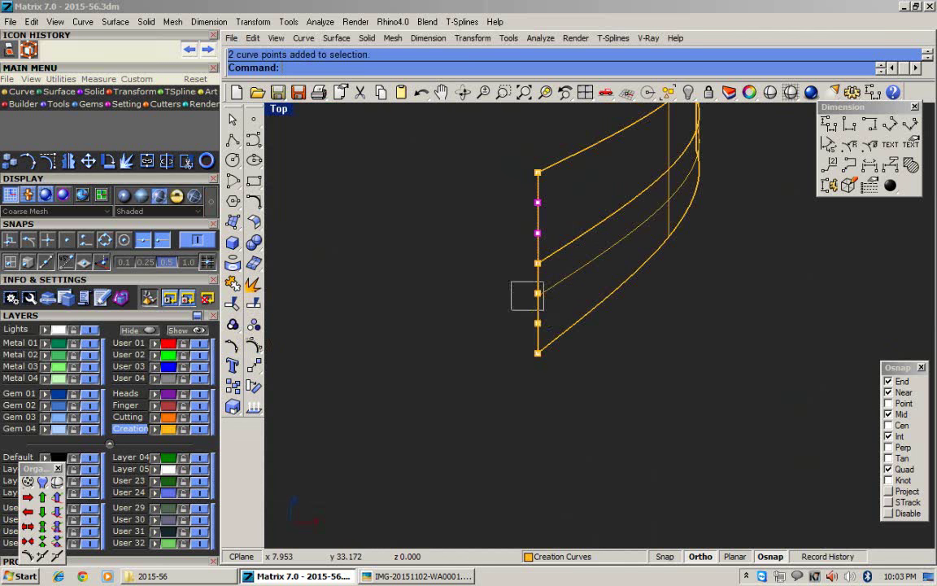
{"action": "right_click", "coordinate": [591, 446]}
{"action": "left_click", "coordinate": [535, 461]}
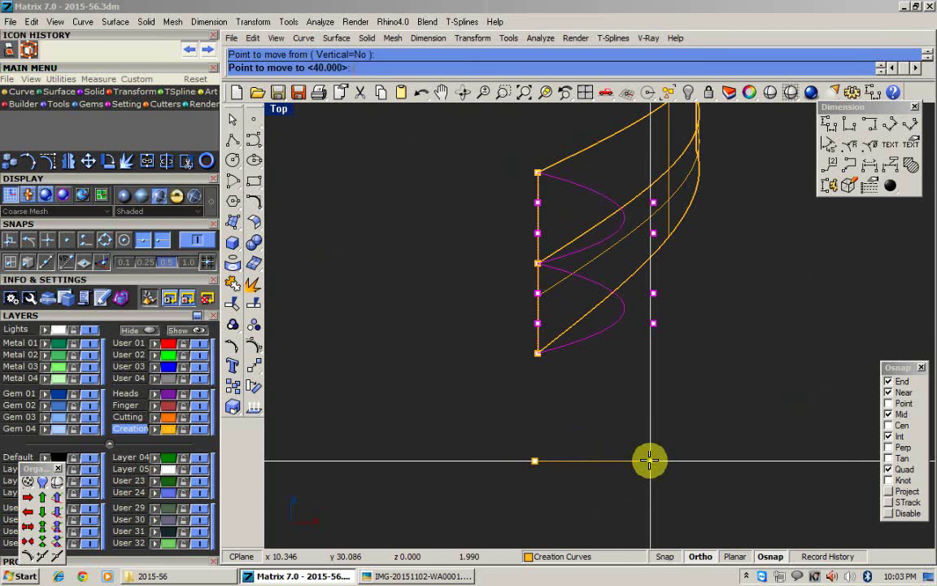
{"action": "type", "text": ".7"}
{"action": "key", "text": "Return"}
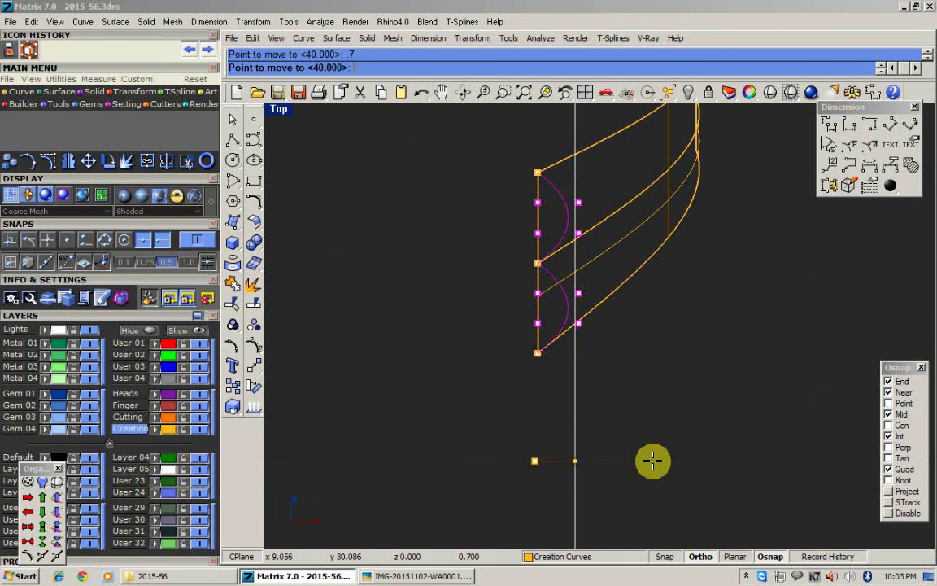
{"action": "key", "text": "Return"}
{"action": "left_click", "coordinate": [658, 464]}
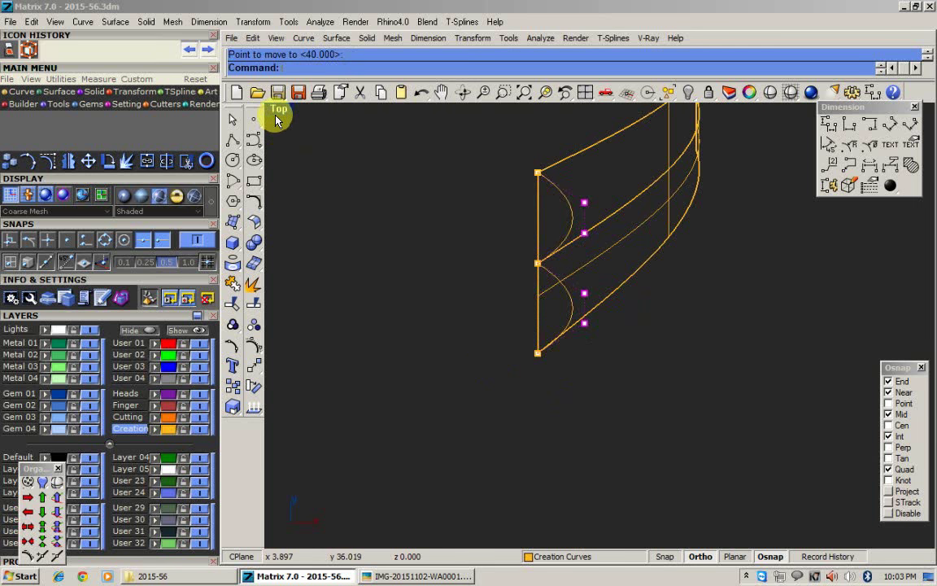
Shift the raised control point nearest the strip's outer corner slightly outward, parallel to the wide end edge.
{"action": "double_click", "coordinate": [280, 110]}
{"action": "scroll", "coordinate": [421, 196], "scroll_direction": "up", "scroll_amount": 6}
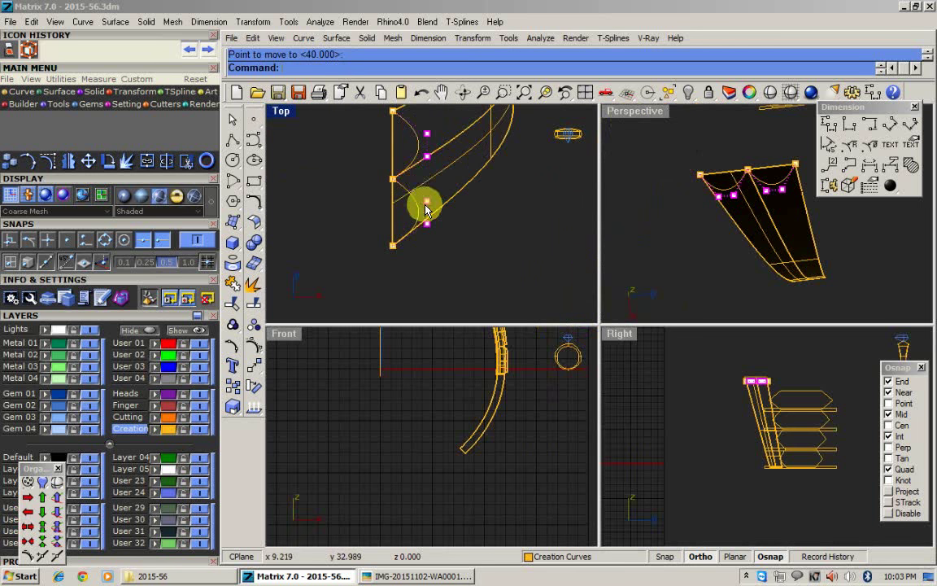
{"action": "scroll", "coordinate": [724, 201], "scroll_direction": "up", "scroll_amount": 2}
{"action": "double_click", "coordinate": [634, 111]}
{"action": "right_click_drag", "start_coordinate": [606, 273], "coordinate": [775, 308]}
{"action": "scroll", "coordinate": [648, 287], "scroll_direction": "up", "scroll_amount": 3}
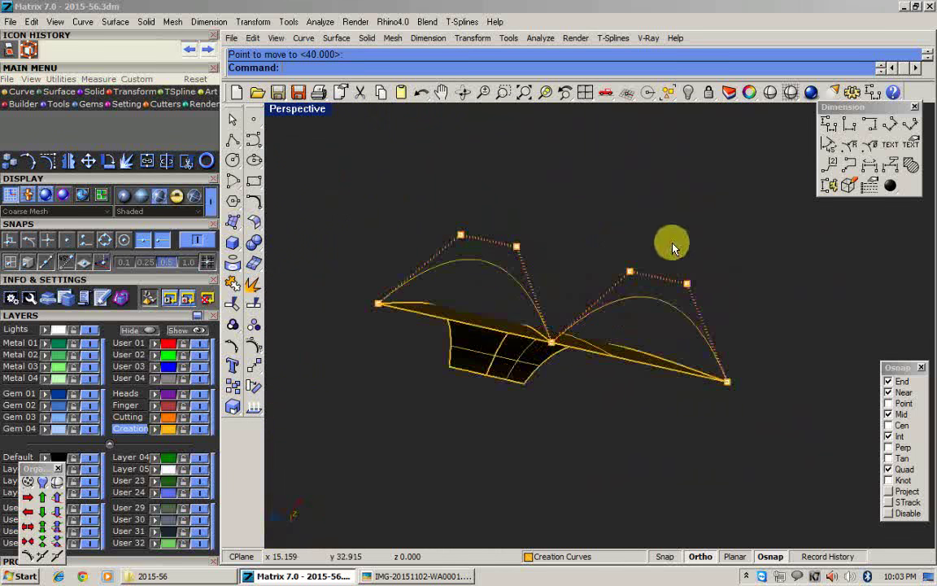
{"action": "right_click_drag", "start_coordinate": [673, 352], "coordinate": [688, 314]}
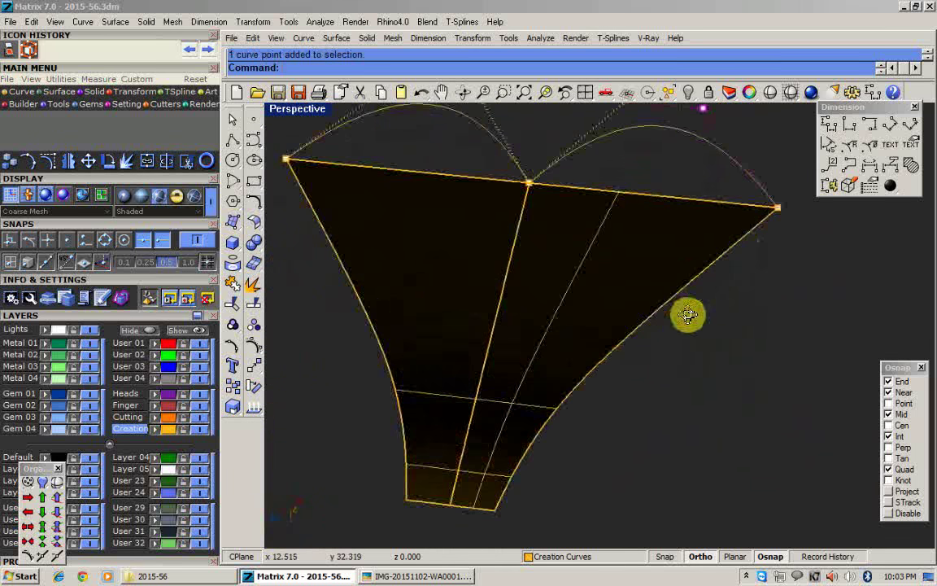
{"action": "right_click", "coordinate": [666, 200]}
{"action": "left_click", "coordinate": [652, 194]}
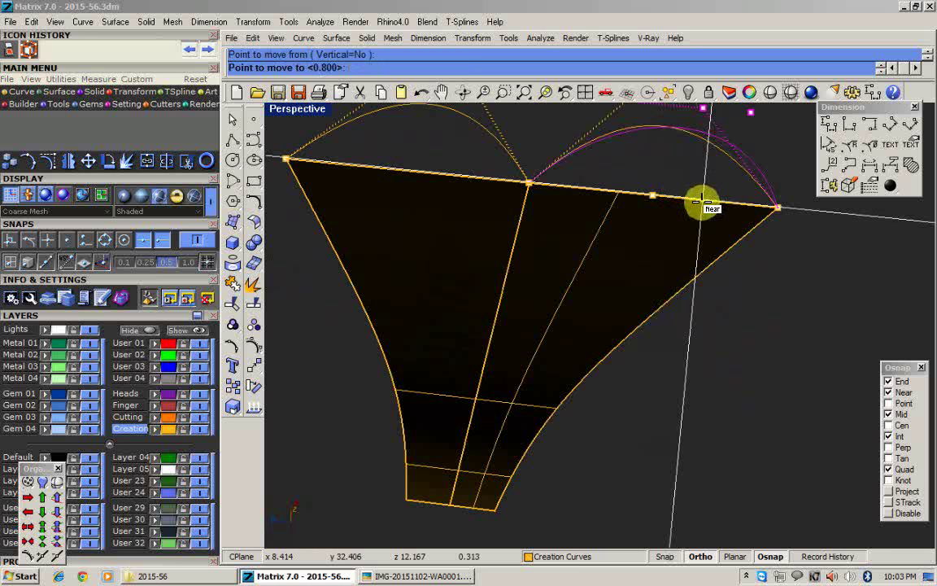
{"action": "scroll", "coordinate": [700, 202], "scroll_direction": "up", "scroll_amount": 2}
{"action": "right_click_drag", "start_coordinate": [700, 202], "coordinate": [665, 243]}
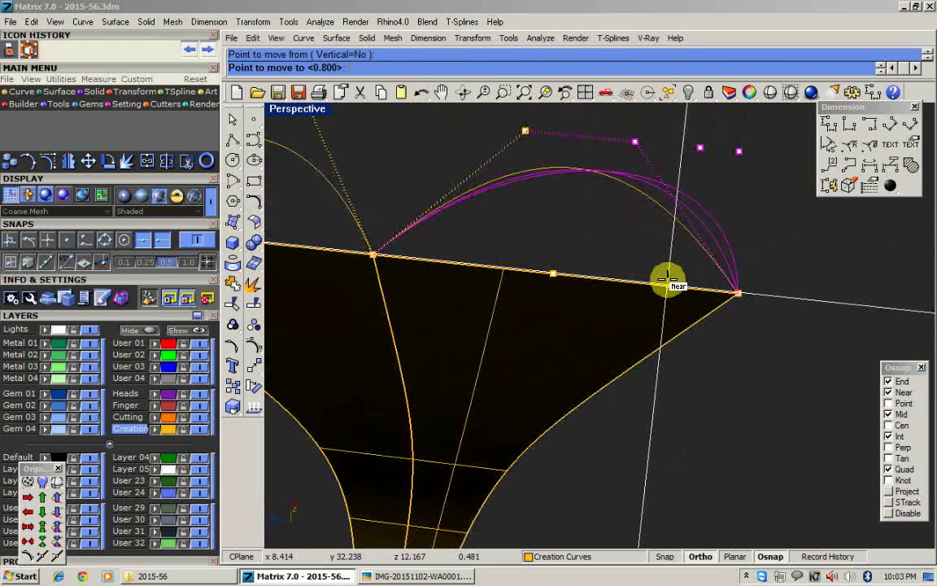
{"action": "left_click", "coordinate": [670, 282]}
Select the raised control point of the same arch that lies nearest the seam between the two strips.
{"action": "left_click_drag", "start_coordinate": [514, 202], "coordinate": [583, 97]}
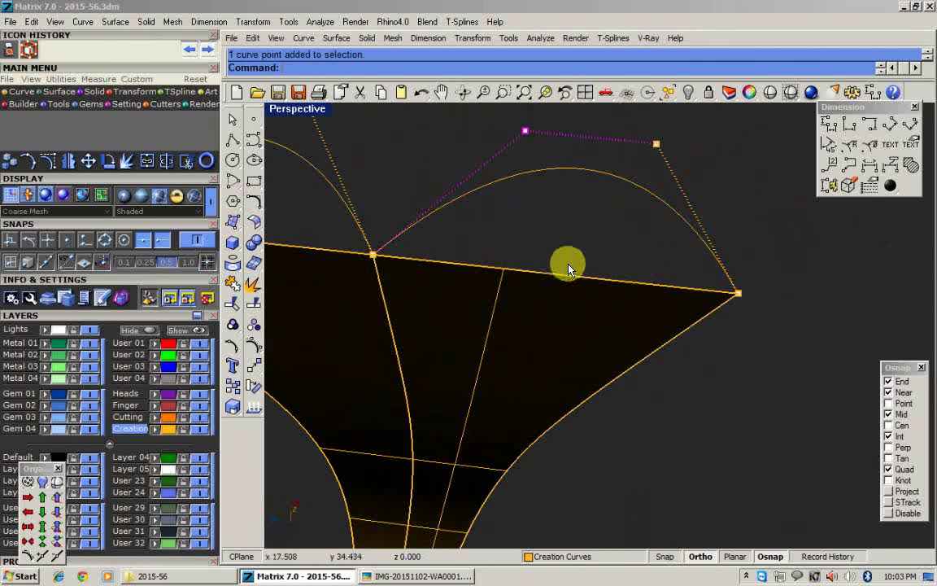
Try to move the right arch's upper-left control point outward along the surface edge, and undo the move.
{"action": "right_click", "coordinate": [583, 274]}
{"action": "left_click", "coordinate": [621, 282]}
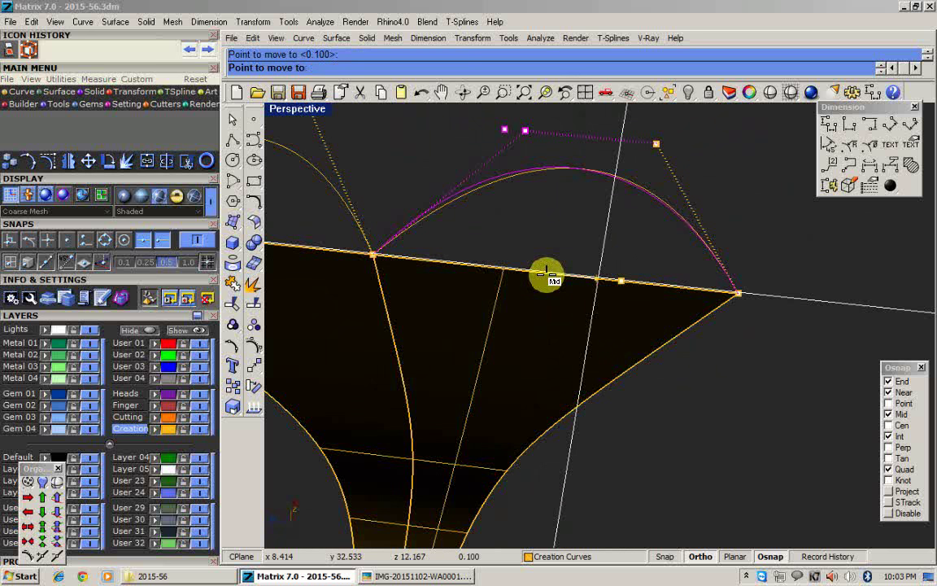
{"action": "type", "text": "2"}
{"action": "left_click", "coordinate": [532, 277]}
{"action": "scroll", "coordinate": [559, 267], "scroll_direction": "down", "scroll_amount": 4}
{"action": "right_click_drag", "start_coordinate": [561, 272], "coordinate": [576, 293]}
{"action": "key", "text": "ctrl+z"}
Widen the right arch by scaling its two upper control points in one direction about the base edge's midpoint.
{"action": "left_click", "coordinate": [524, 215], "text": "shift"}
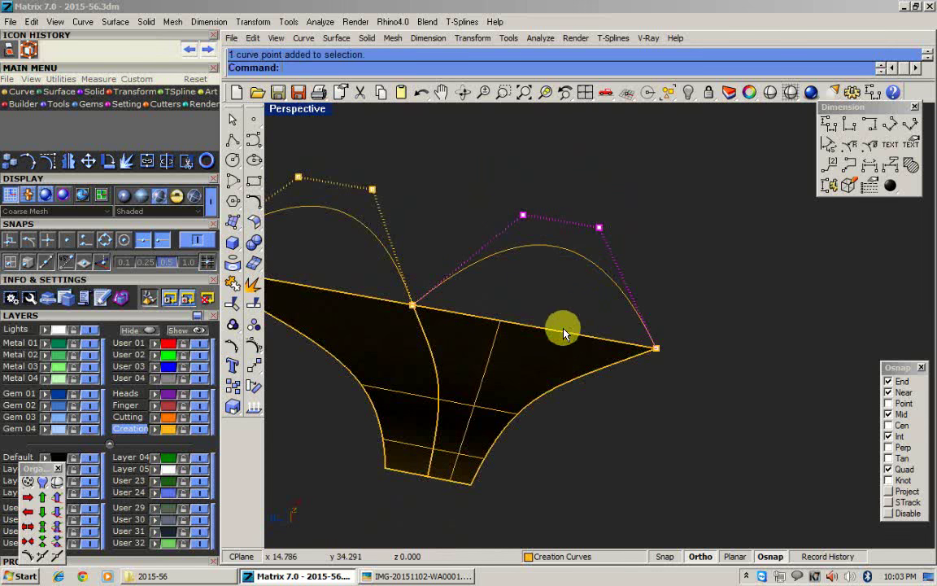
{"action": "type", "text": "scale1d"}
{"action": "key", "text": "Return"}
{"action": "left_click", "coordinate": [533, 326]}
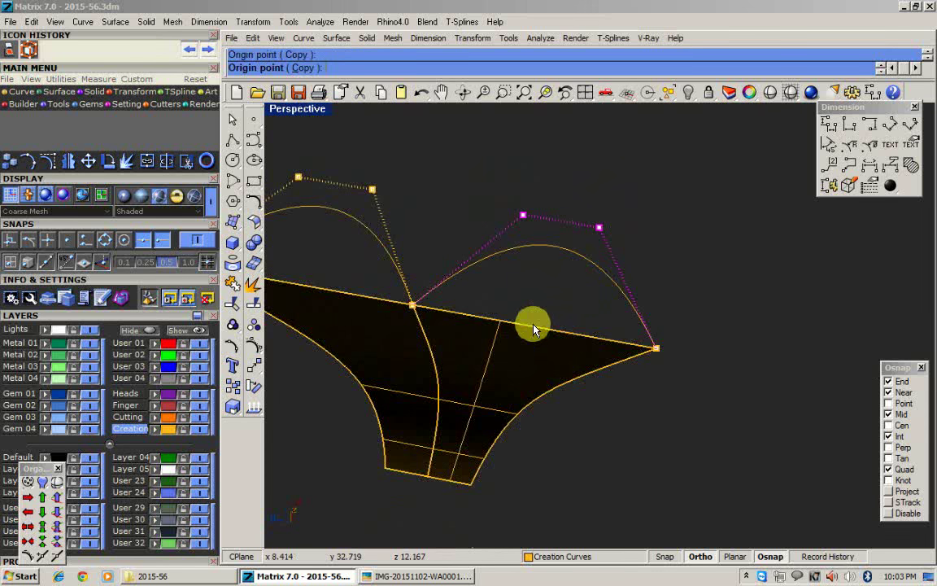
{"action": "left_click", "coordinate": [657, 349]}
{"action": "left_click", "coordinate": [762, 377]}
{"action": "scroll", "coordinate": [703, 351], "scroll_direction": "down", "scroll_amount": 3}
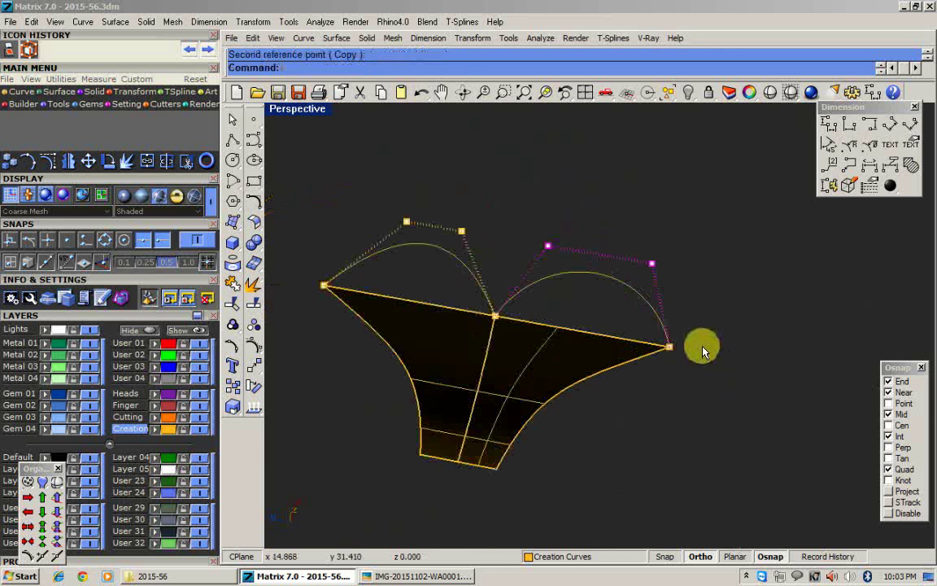
{"action": "right_click_drag", "start_coordinate": [703, 351], "coordinate": [619, 331]}
Move the right arch's upper-left control point slightly outward, parallel to the surface's top edge.
{"action": "scroll", "coordinate": [560, 280], "scroll_direction": "up", "scroll_amount": 3}
{"action": "left_click", "coordinate": [561, 265]}
{"action": "scroll", "coordinate": [557, 350], "scroll_direction": "up", "scroll_amount": 6}
{"action": "type", "text": "m"}
{"action": "key", "text": "Return"}
{"action": "left_click", "coordinate": [642, 315]}
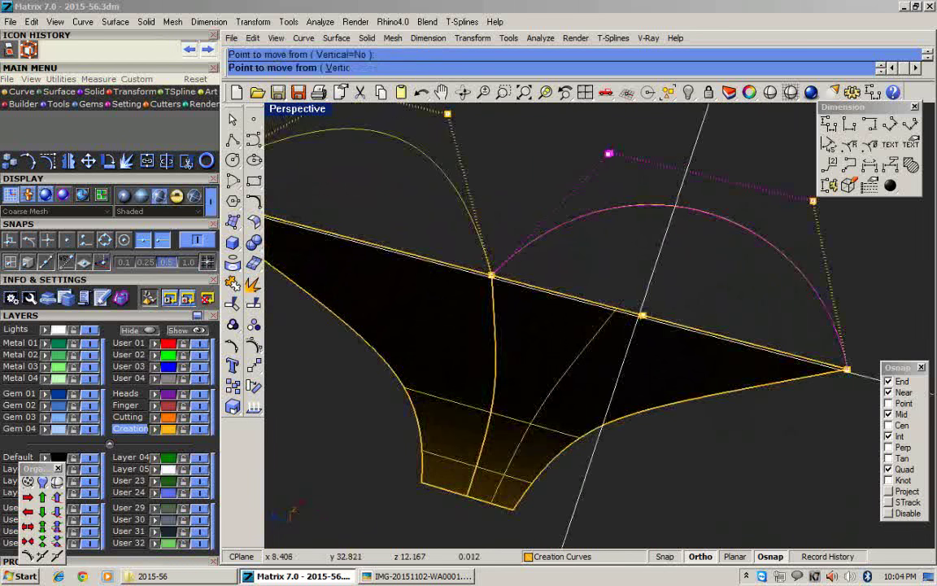
{"action": "left_click", "coordinate": [611, 310]}
Widen the left arch by scaling its two upper control points in one direction about the base edge's midpoint.
{"action": "scroll", "coordinate": [611, 310], "scroll_direction": "down", "scroll_amount": 6}
{"action": "right_click_drag", "start_coordinate": [614, 311], "coordinate": [469, 223]}
{"action": "left_click", "coordinate": [473, 292]}
{"action": "left_click", "coordinate": [522, 306]}
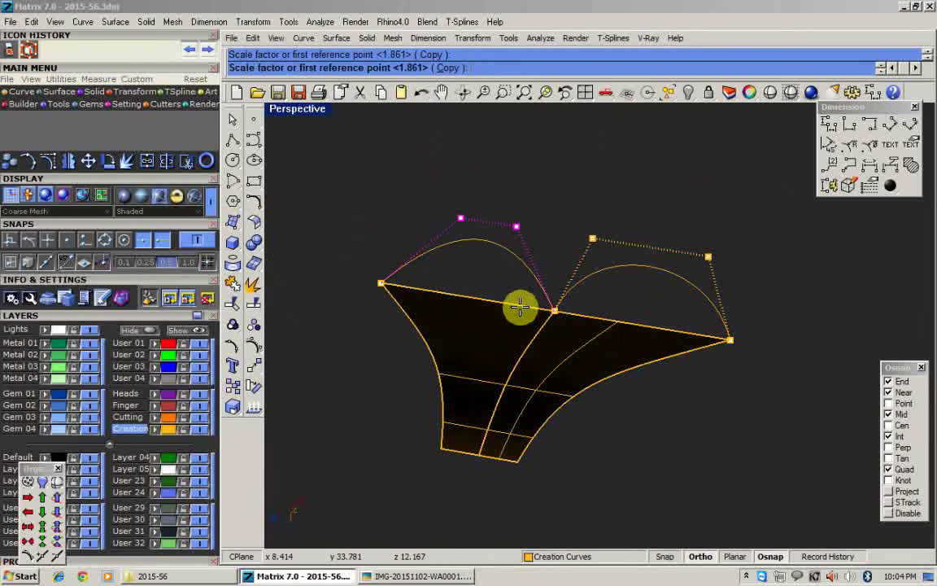
{"action": "left_click", "coordinate": [584, 323]}
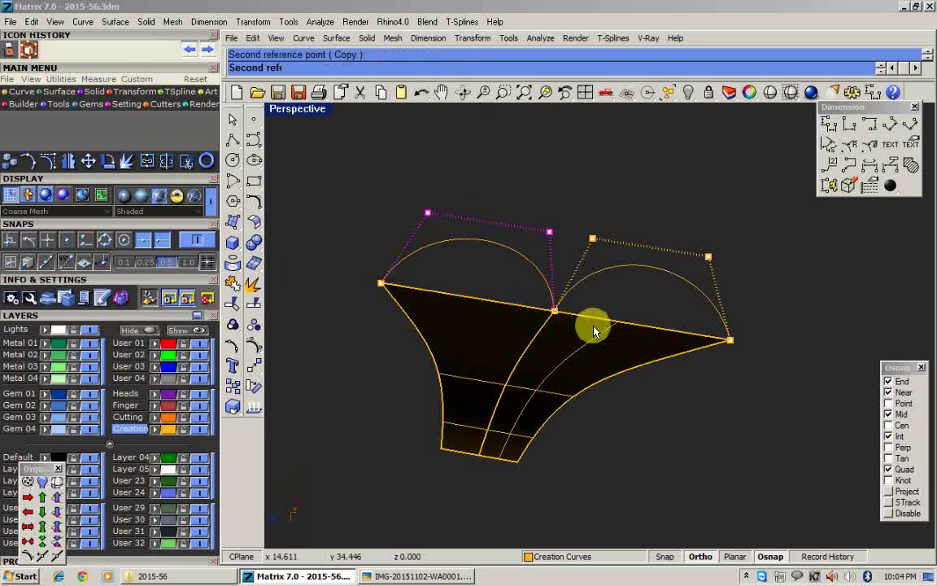
Move the left arch's upper-left control point slightly outward along the top edge, and turn off the arches' control points.
{"action": "scroll", "coordinate": [477, 299], "scroll_direction": "up", "scroll_amount": 3}
{"action": "type", "text": "M"}
{"action": "key", "text": "Return"}
{"action": "left_click", "coordinate": [493, 301]}
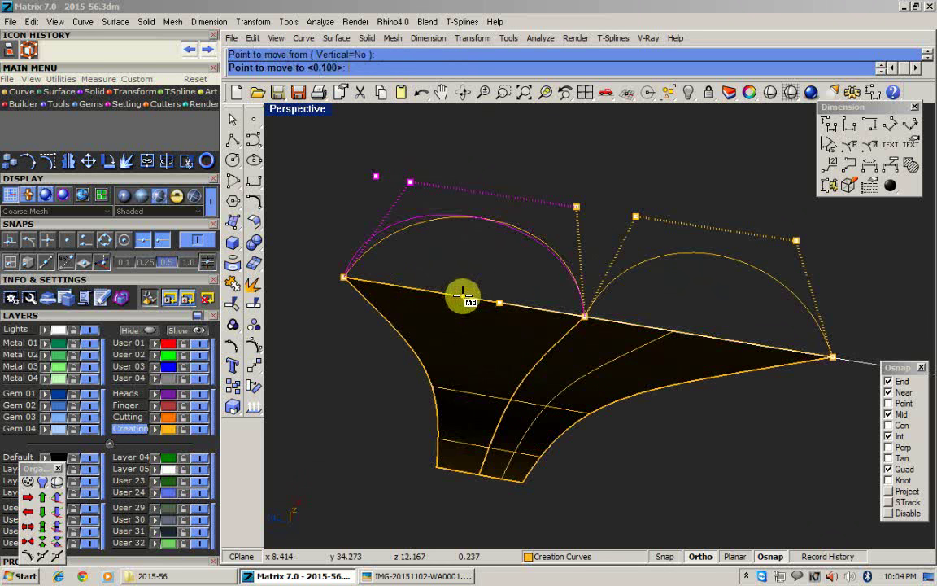
{"action": "key", "text": "Return"}
{"action": "left_click", "coordinate": [464, 297]}
{"action": "right_click_drag", "start_coordinate": [692, 325], "coordinate": [596, 242]}
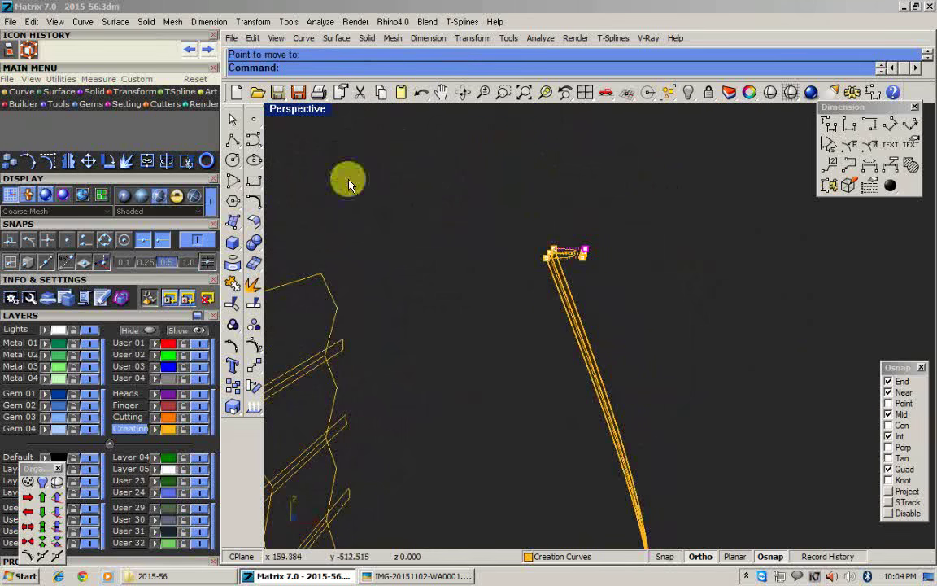
{"action": "scroll", "coordinate": [590, 256], "scroll_direction": "up", "scroll_amount": 4}
{"action": "key", "text": "Escape"}
{"action": "key", "text": "Escape"}
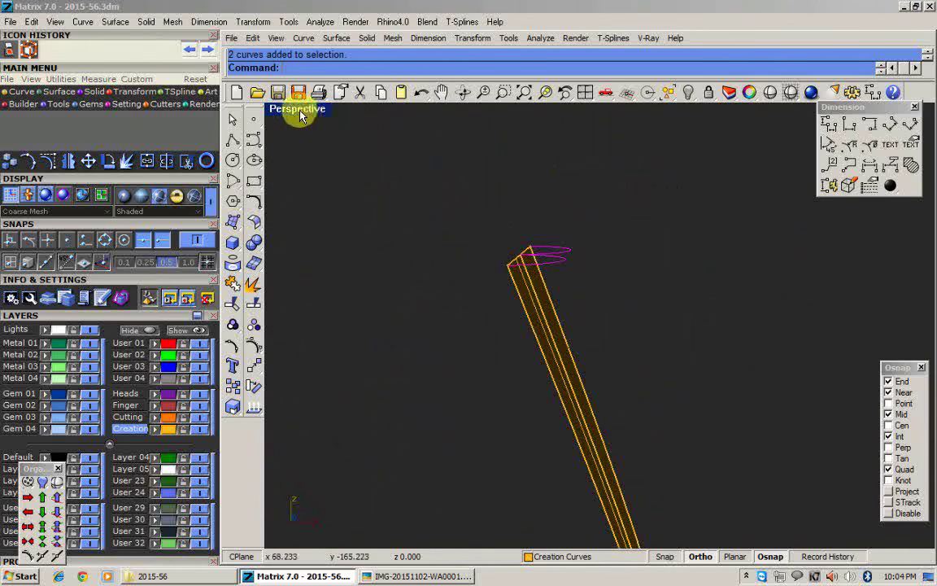
Set up a two-rail sweep of the outer arch along the flat surface's outer long edge and its middle long edge.
{"action": "double_click", "coordinate": [300, 112]}
{"action": "scroll", "coordinate": [462, 451], "scroll_direction": "down", "scroll_amount": 7}
{"action": "right_click_drag", "start_coordinate": [466, 371], "coordinate": [473, 450]}
{"action": "scroll", "coordinate": [482, 452], "scroll_direction": "up", "scroll_amount": 8}
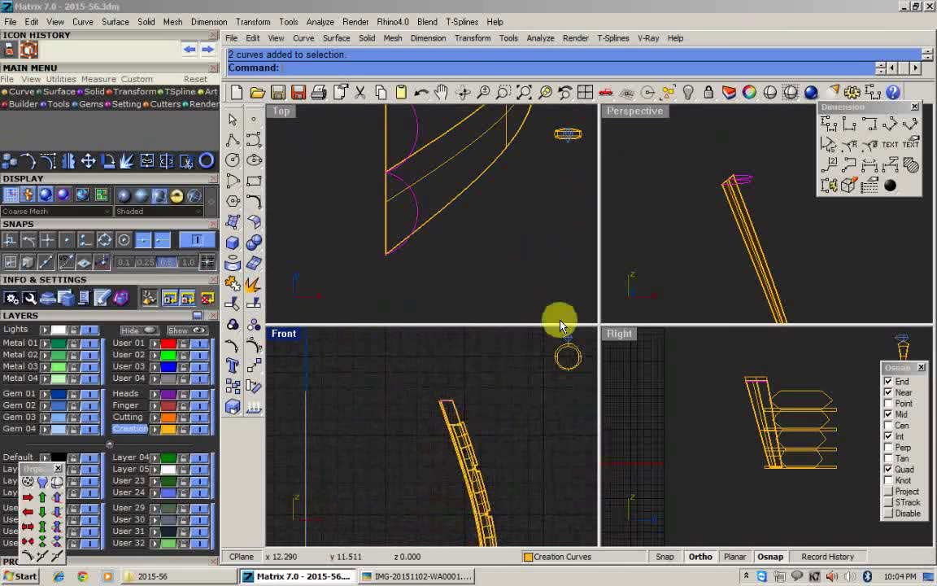
{"action": "double_click", "coordinate": [635, 112]}
{"action": "scroll", "coordinate": [525, 289], "scroll_direction": "up", "scroll_amount": 6}
{"action": "right_click_drag", "start_coordinate": [525, 289], "coordinate": [563, 334]}
{"action": "scroll", "coordinate": [521, 336], "scroll_direction": "up", "scroll_amount": 4}
{"action": "left_click", "coordinate": [498, 362]}
{"action": "left_click", "coordinate": [559, 322]}
{"action": "right_click", "coordinate": [525, 308]}
{"action": "left_click", "coordinate": [513, 292]}
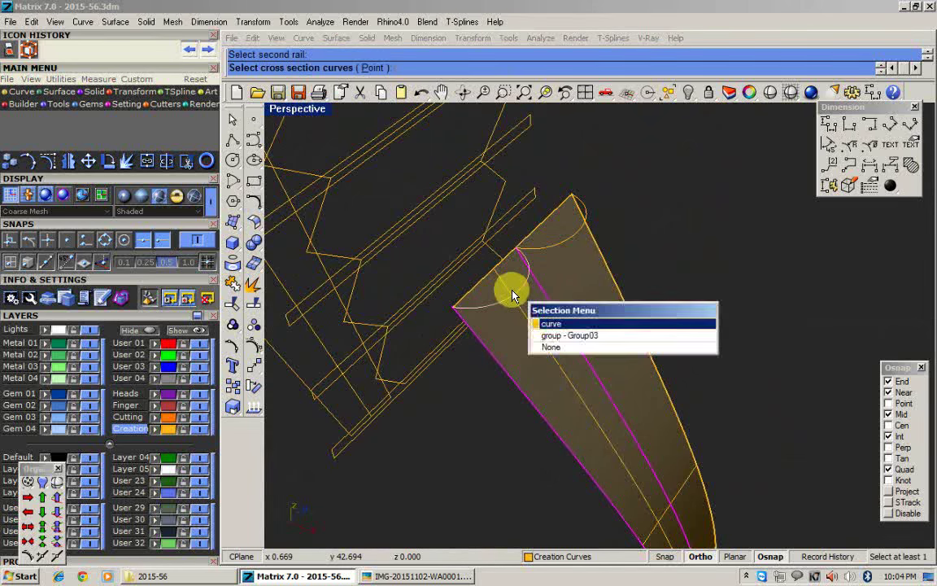
{"action": "right_click", "coordinate": [512, 294]}
{"action": "right_click", "coordinate": [514, 294]}
Enable Maintain height for the sweep and add two slash lines between the rails, lining up its cross sections.
{"action": "right_click_drag", "start_coordinate": [569, 356], "coordinate": [482, 279]}
{"action": "left_click", "coordinate": [772, 348]}
{"action": "left_click", "coordinate": [883, 448]}
{"action": "scroll", "coordinate": [361, 390], "scroll_direction": "up", "scroll_amount": 6}
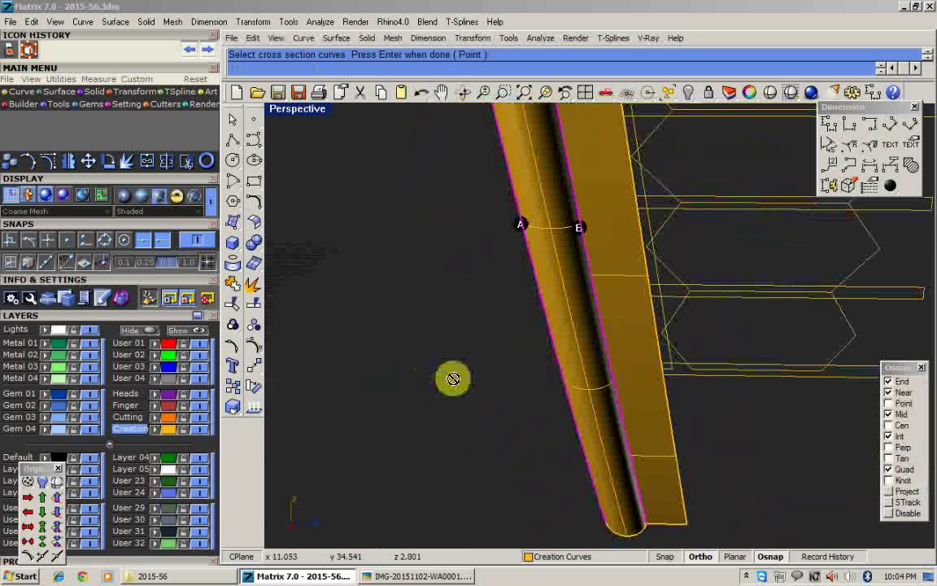
{"action": "left_click", "coordinate": [555, 362]}
{"action": "left_click", "coordinate": [604, 352]}
{"action": "scroll", "coordinate": [563, 391], "scroll_direction": "down", "scroll_amount": 2}
{"action": "scroll", "coordinate": [565, 391], "scroll_direction": "down", "scroll_amount": 4}
{"action": "scroll", "coordinate": [529, 274], "scroll_direction": "up", "scroll_amount": 4}
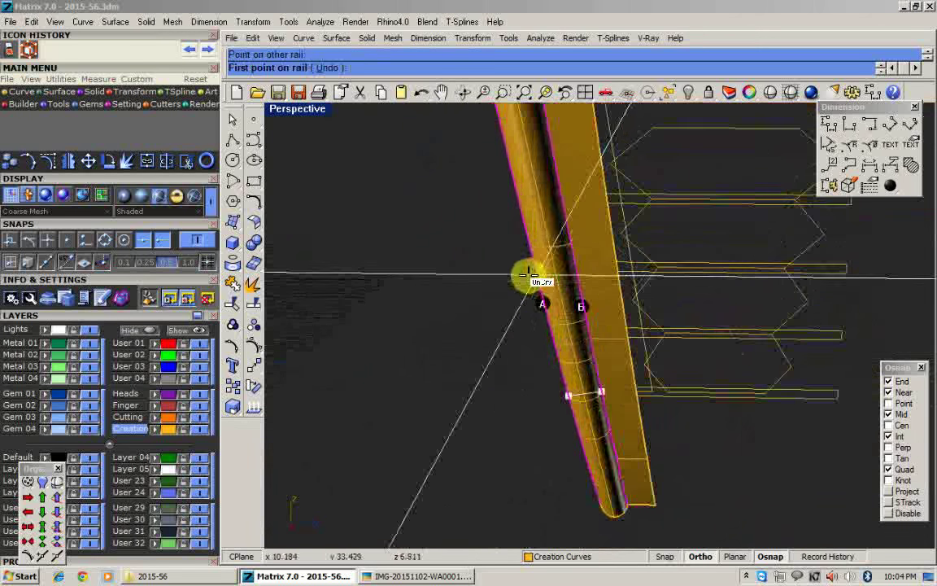
{"action": "left_click", "coordinate": [536, 266]}
{"action": "left_click", "coordinate": [583, 254]}
Add a third slash line between the rails nearer the arch end, and create the first two-rail sweep.
{"action": "right_click_drag", "start_coordinate": [517, 185], "coordinate": [556, 331], "text": "shift"}
{"action": "left_click", "coordinate": [556, 329]}
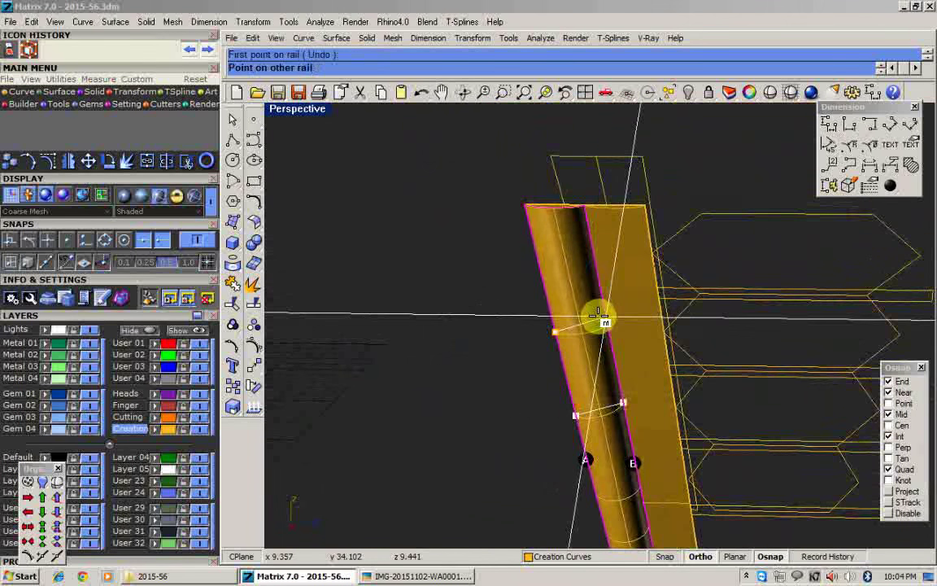
{"action": "scroll", "coordinate": [608, 326], "scroll_direction": "up", "scroll_amount": 3}
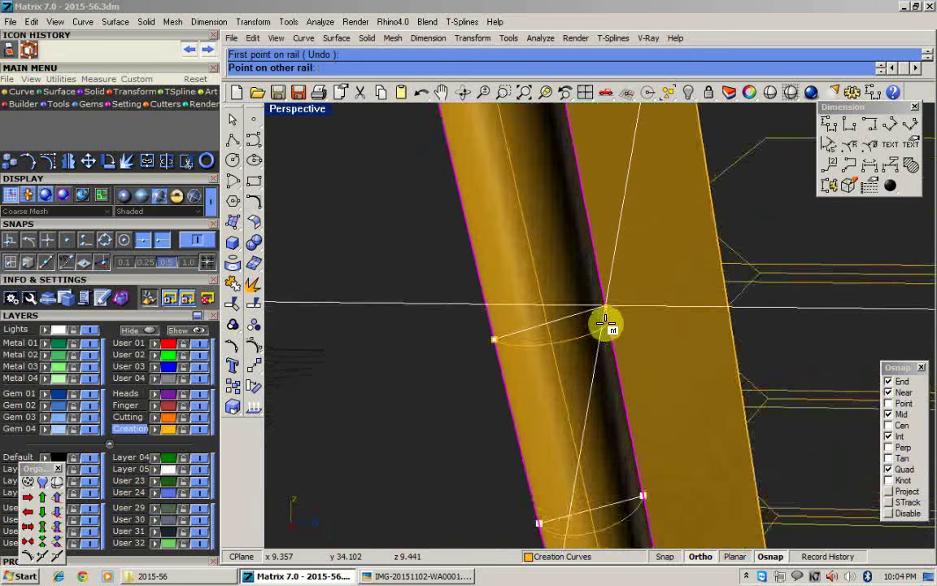
{"action": "scroll", "coordinate": [606, 314], "scroll_direction": "up", "scroll_amount": 3}
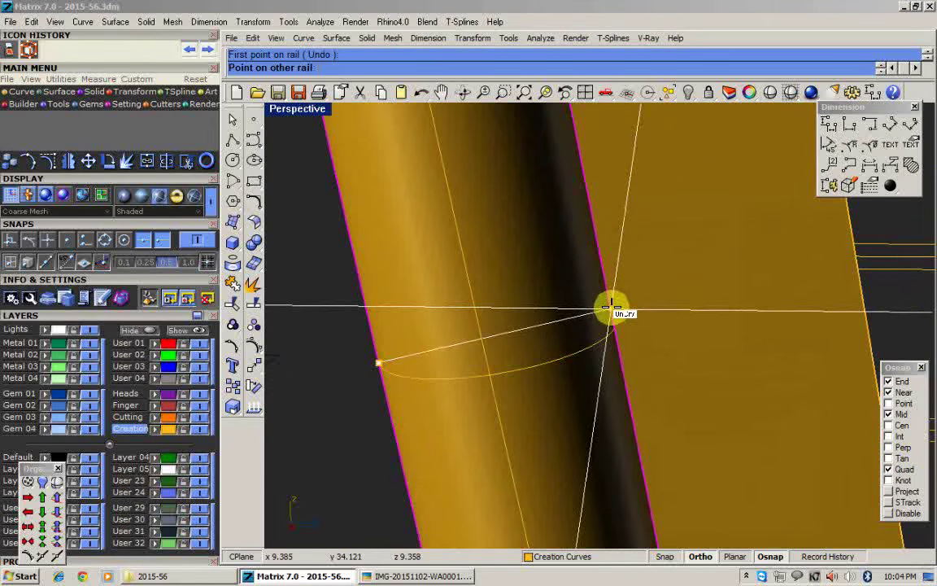
{"action": "left_click", "coordinate": [611, 307]}
{"action": "scroll", "coordinate": [502, 316], "scroll_direction": "down", "scroll_amount": 7}
{"action": "scroll", "coordinate": [502, 316], "scroll_direction": "down", "scroll_amount": 4}
{"action": "right_click", "coordinate": [503, 316]}
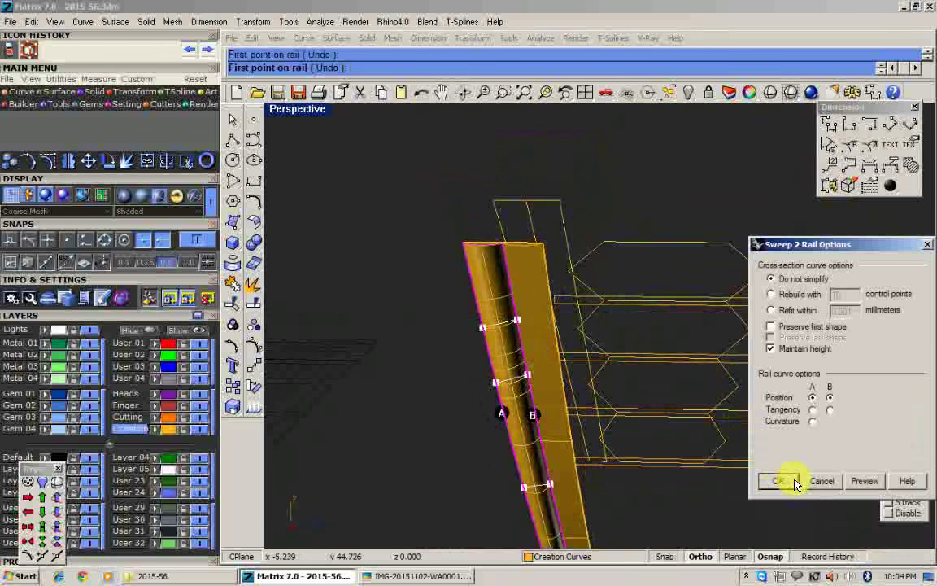
{"action": "left_click", "coordinate": [788, 486]}
{"action": "mouse_move", "coordinate": [508, 328]}
{"action": "right_mouse_down"}
{"action": "mouse_move", "coordinate": [494, 303]}
{"action": "mouse_move", "coordinate": [506, 313]}
{"action": "right_mouse_up"}
{"action": "left_click", "coordinate": [510, 301]}
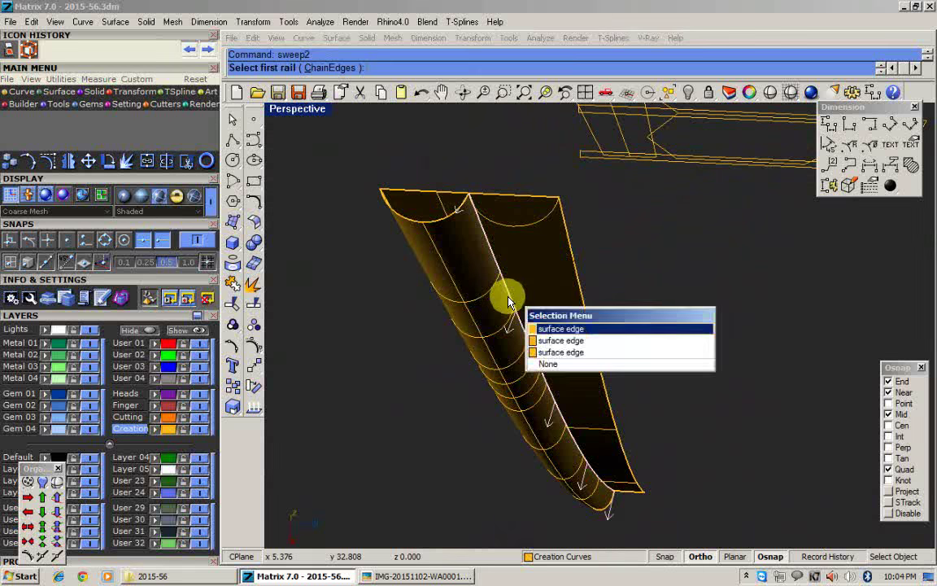
{"action": "right_click", "coordinate": [509, 301]}
{"action": "left_click", "coordinate": [577, 272]}
{"action": "key", "text": "Escape"}
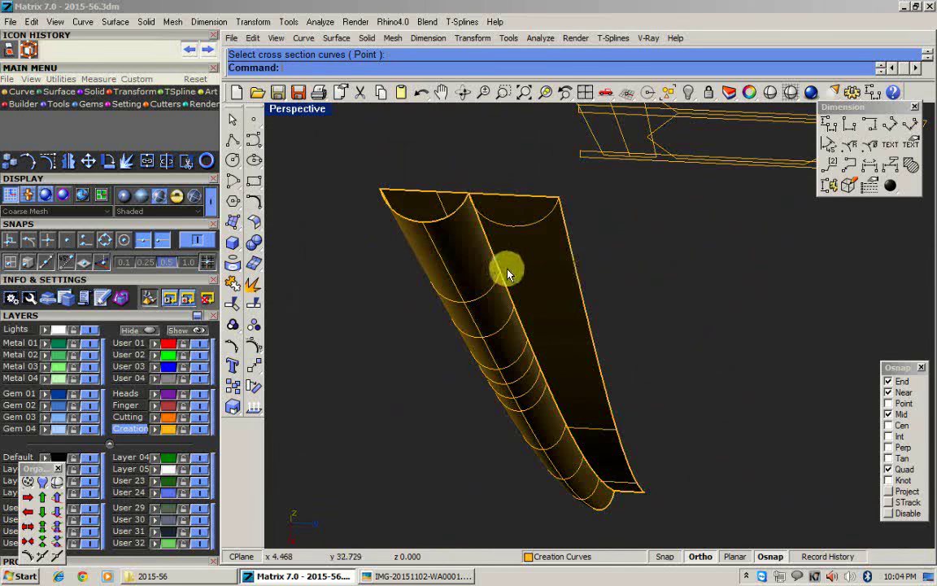
Duplicate the flat surface's other outer edge and join the pieces into one curve.
{"action": "left_click", "coordinate": [233, 275]}
{"action": "left_click", "coordinate": [288, 276]}
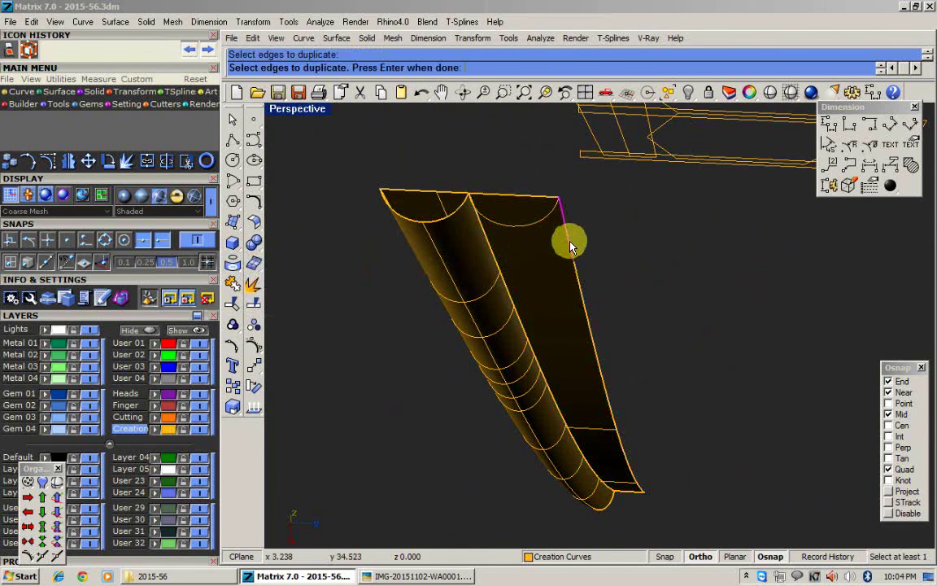
{"action": "key", "text": "Return"}
Set up and preview a two-rail sweep of the second arch along the middle edge and the joined outer-edge curve.
{"action": "type", "text": "S"}
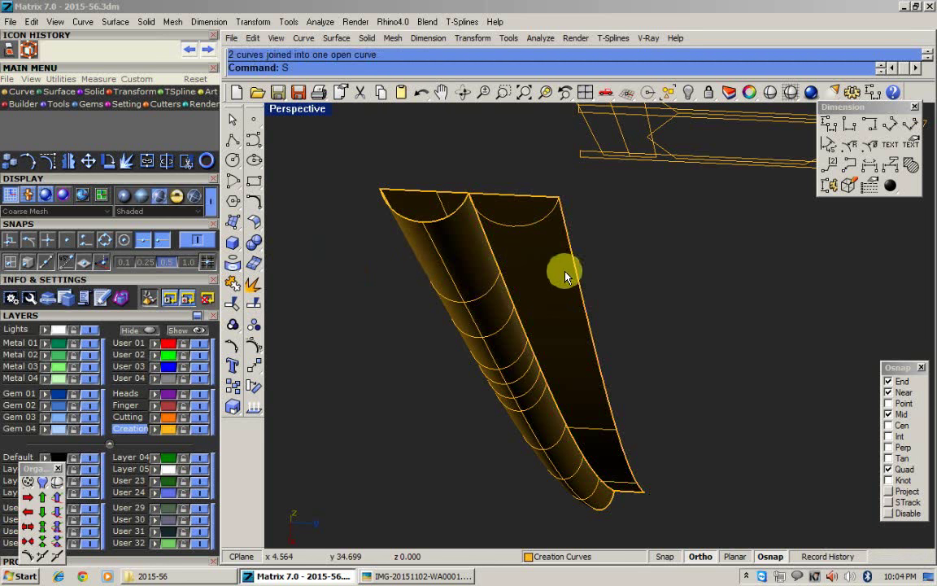
{"action": "left_click", "coordinate": [501, 273]}
{"action": "right_click", "coordinate": [501, 274]}
{"action": "left_click", "coordinate": [572, 253]}
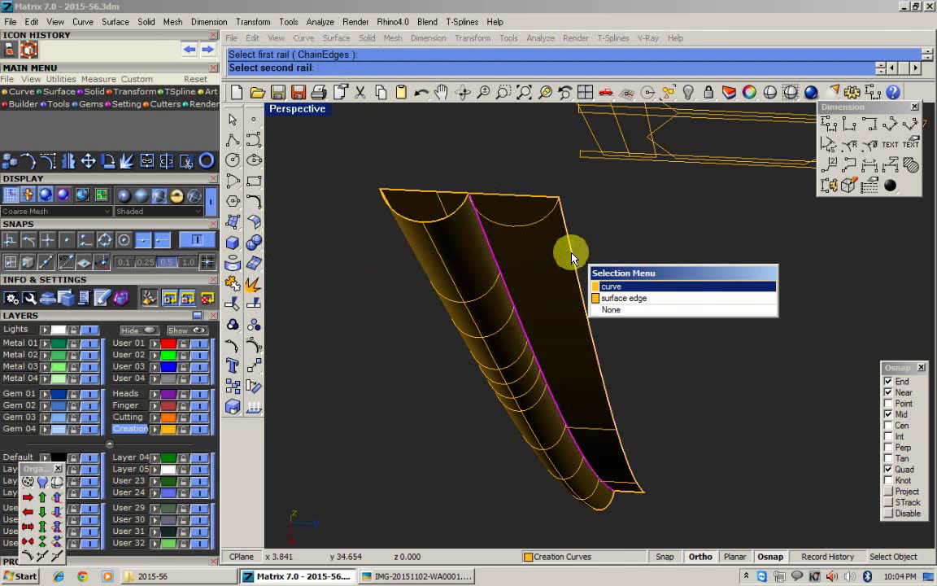
{"action": "right_click", "coordinate": [571, 253]}
{"action": "left_click", "coordinate": [533, 226]}
{"action": "key", "text": "Return"}
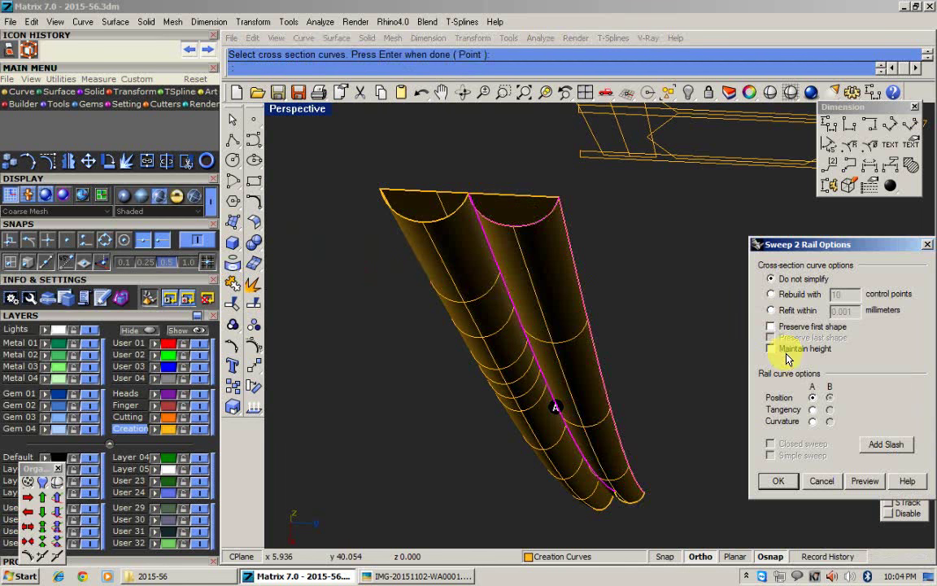
{"action": "left_click", "coordinate": [880, 485]}
{"action": "right_click_drag", "start_coordinate": [709, 363], "coordinate": [652, 343]}
Add a slash line between the two rails around the middle of the second sweep.
{"action": "left_click", "coordinate": [880, 446]}
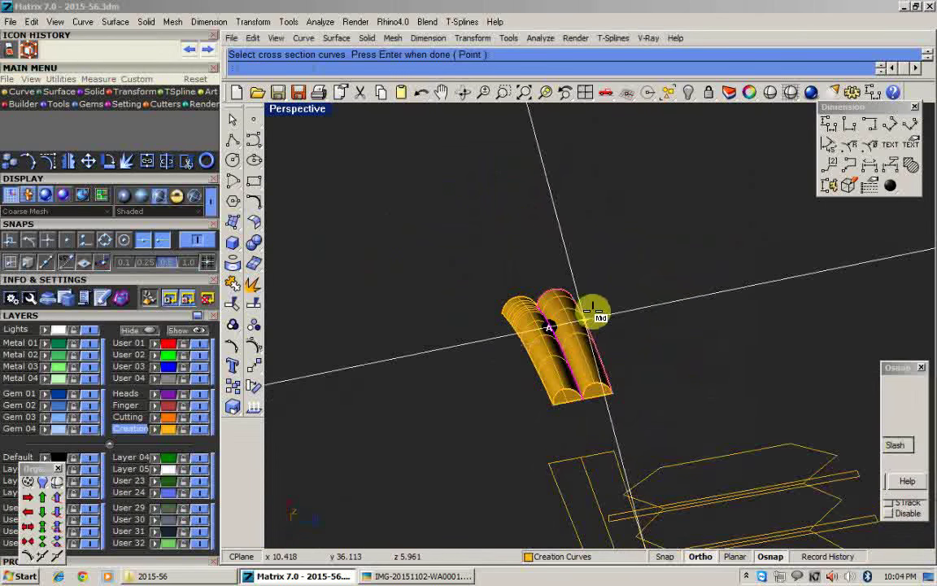
{"action": "right_click_drag", "start_coordinate": [594, 311], "coordinate": [588, 321]}
{"action": "scroll", "coordinate": [588, 322], "scroll_direction": "up", "scroll_amount": 5}
{"action": "scroll", "coordinate": [589, 377], "scroll_direction": "up", "scroll_amount": 1}
{"action": "left_click", "coordinate": [530, 347]}
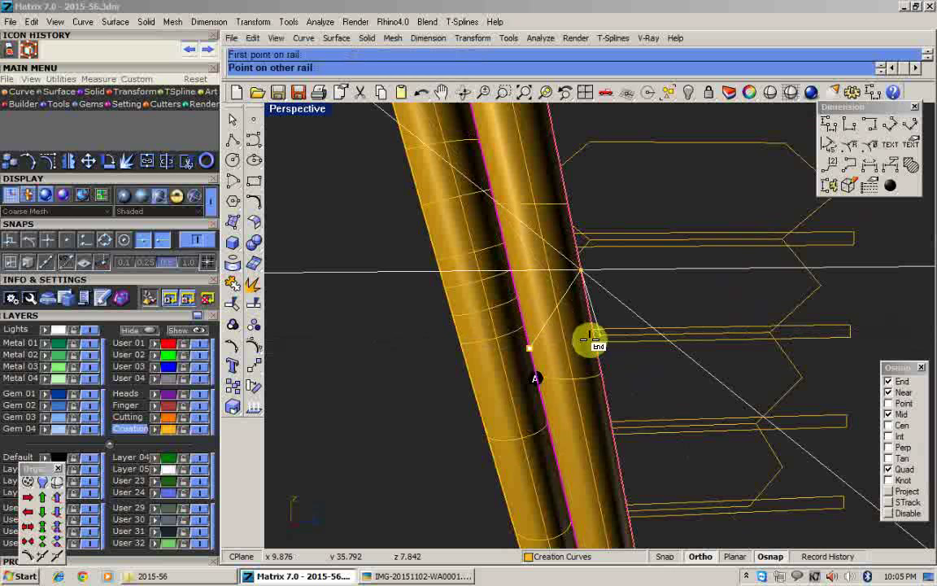
{"action": "scroll", "coordinate": [590, 339], "scroll_direction": "up", "scroll_amount": 4}
{"action": "left_click", "coordinate": [593, 333]}
Add another slash line near the narrow end of the rails, and create the second two-rail sweep.
{"action": "scroll", "coordinate": [521, 348], "scroll_direction": "down", "scroll_amount": 5}
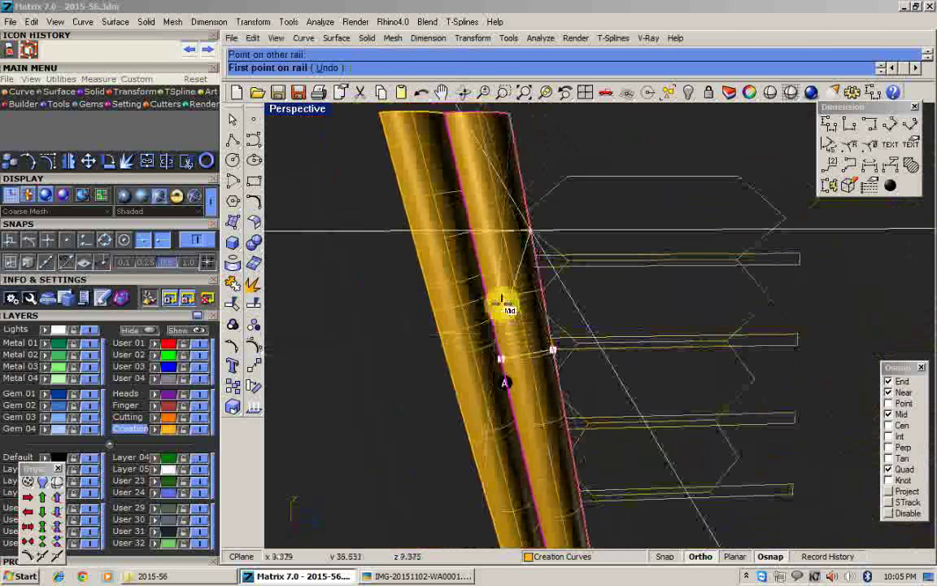
{"action": "scroll", "coordinate": [501, 303], "scroll_direction": "down", "scroll_amount": 6}
{"action": "scroll", "coordinate": [533, 430], "scroll_direction": "up", "scroll_amount": 10}
{"action": "left_click", "coordinate": [532, 421]}
{"action": "left_click", "coordinate": [585, 415]}
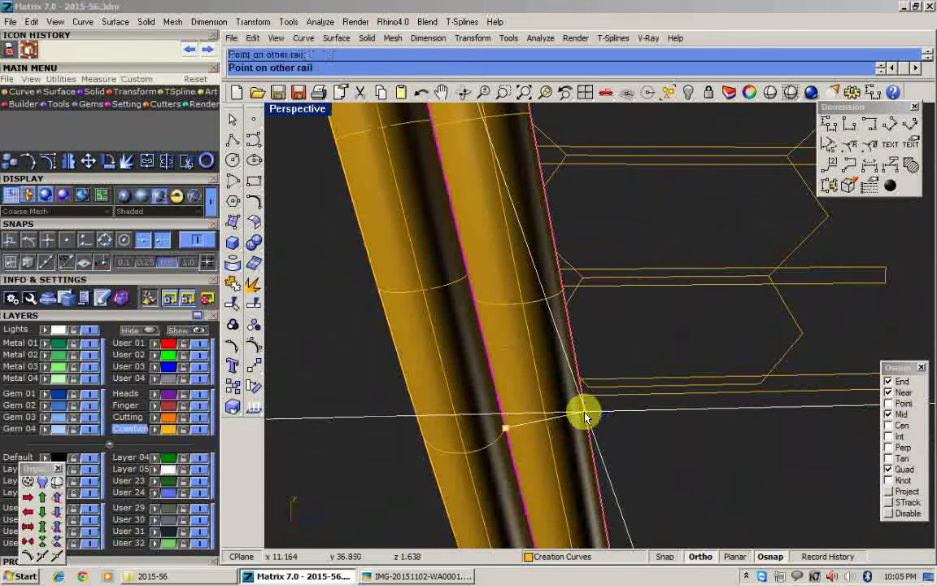
{"action": "left_click", "coordinate": [586, 416]}
{"action": "scroll", "coordinate": [523, 345], "scroll_direction": "down", "scroll_amount": 4}
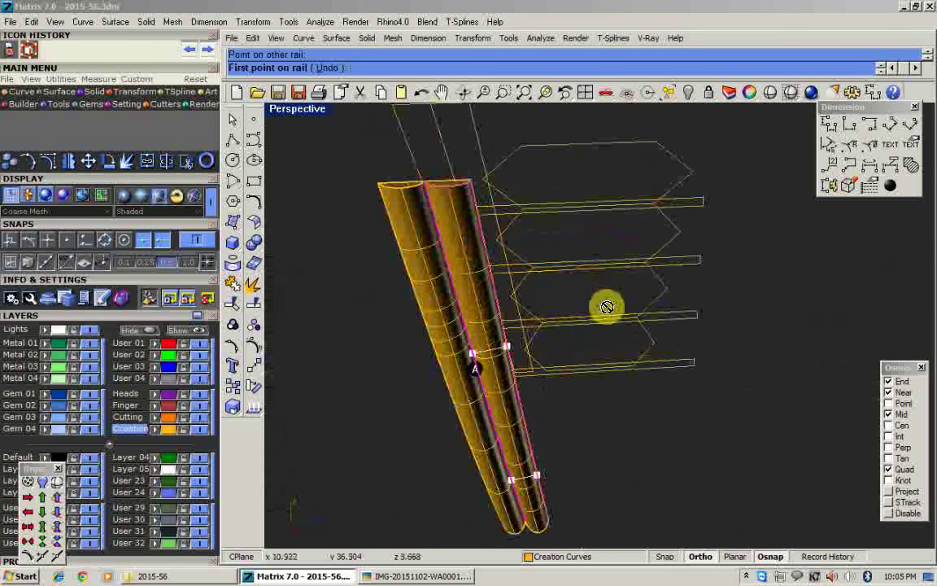
{"action": "right_click", "coordinate": [608, 313]}
{"action": "left_click", "coordinate": [778, 480]}
Select both swept bars with their flat back surfaces and cap their planar openings.
{"action": "scroll", "coordinate": [510, 315], "scroll_direction": "down", "scroll_amount": 5}
{"action": "right_click_drag", "start_coordinate": [521, 326], "coordinate": [578, 411]}
{"action": "scroll", "coordinate": [525, 325], "scroll_direction": "up", "scroll_amount": 4}
{"action": "left_click_drag", "start_coordinate": [598, 370], "coordinate": [424, 421]}
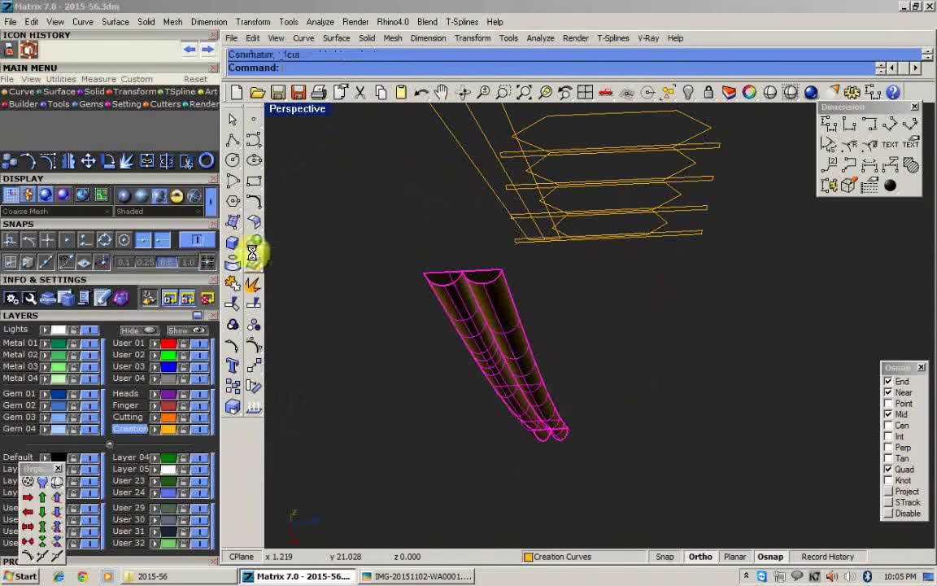
{"action": "scroll", "coordinate": [454, 304], "scroll_direction": "up", "scroll_amount": 2}
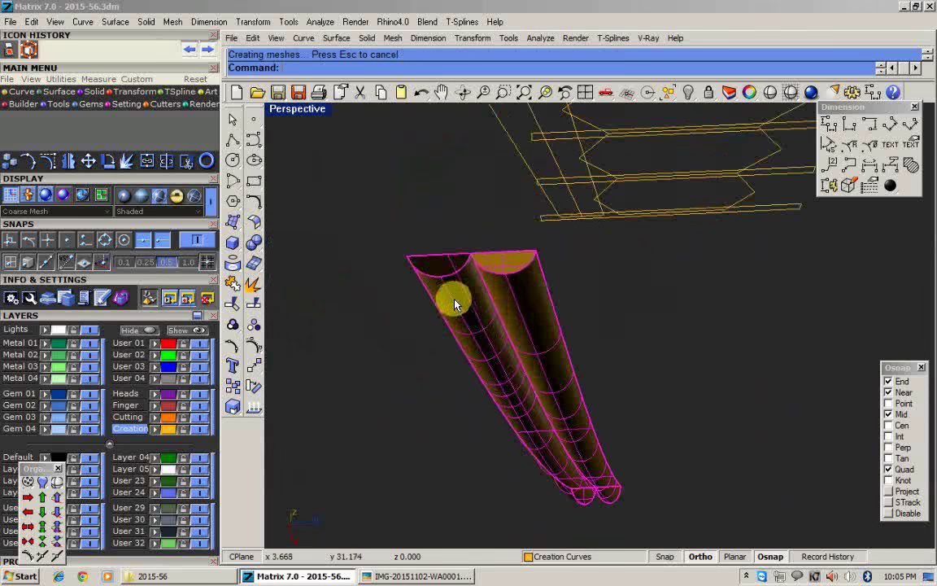
Examine the end faces of both half-round bars, selecting each bar in turn.
{"action": "right_click_drag", "start_coordinate": [454, 304], "coordinate": [508, 277]}
{"action": "scroll", "coordinate": [512, 309], "scroll_direction": "down", "scroll_amount": 5}
{"action": "scroll", "coordinate": [520, 337], "scroll_direction": "up", "scroll_amount": 7}
{"action": "key", "text": "Escape"}
{"action": "left_click", "coordinate": [500, 306]}
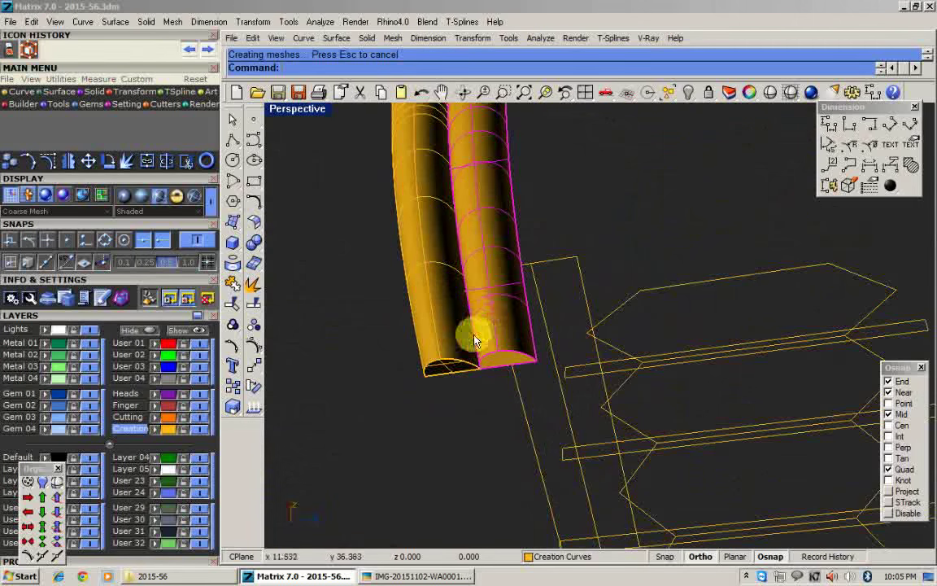
{"action": "left_click", "coordinate": [458, 358]}
{"action": "key", "text": "Escape"}
{"action": "right_click_drag", "start_coordinate": [459, 360], "coordinate": [503, 349]}
{"action": "left_click", "coordinate": [536, 332]}
{"action": "scroll", "coordinate": [538, 325], "scroll_direction": "down", "scroll_amount": 5}
{"action": "scroll", "coordinate": [459, 234], "scroll_direction": "up", "scroll_amount": 6}
In the front view, draw a horizontal line extended to both sides, crossing the bars just above their lower ends.
{"action": "left_click", "coordinate": [408, 269]}
{"action": "scroll", "coordinate": [409, 271], "scroll_direction": "down", "scroll_amount": 6}
{"action": "right_click_drag", "start_coordinate": [398, 264], "coordinate": [315, 158]}
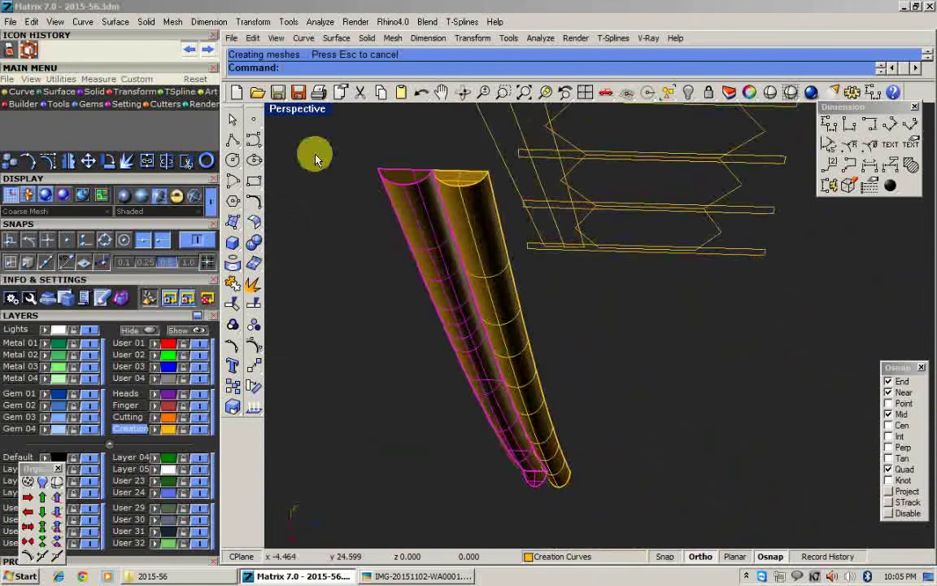
{"action": "double_click", "coordinate": [298, 111]}
{"action": "scroll", "coordinate": [439, 423], "scroll_direction": "up", "scroll_amount": 5}
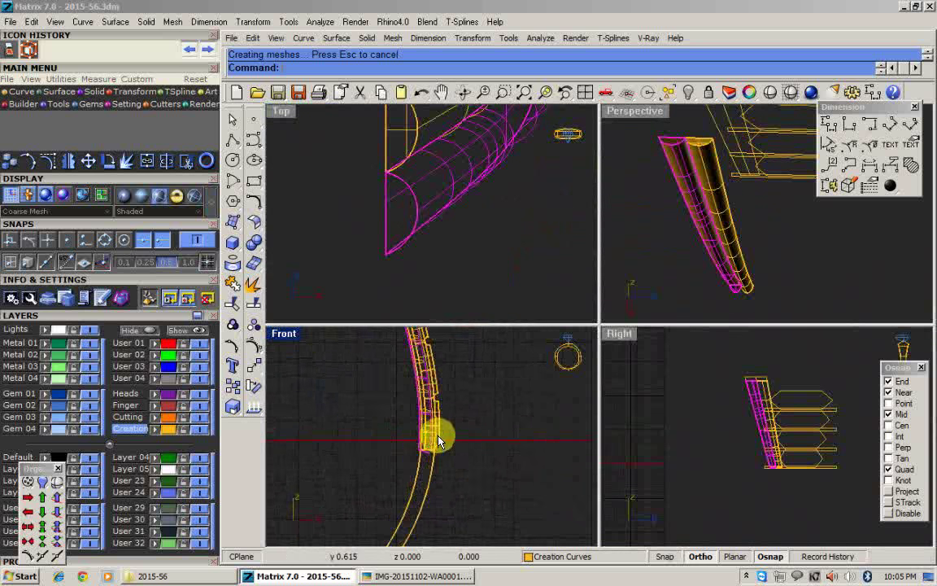
{"action": "scroll", "coordinate": [429, 458], "scroll_direction": "up", "scroll_amount": 4}
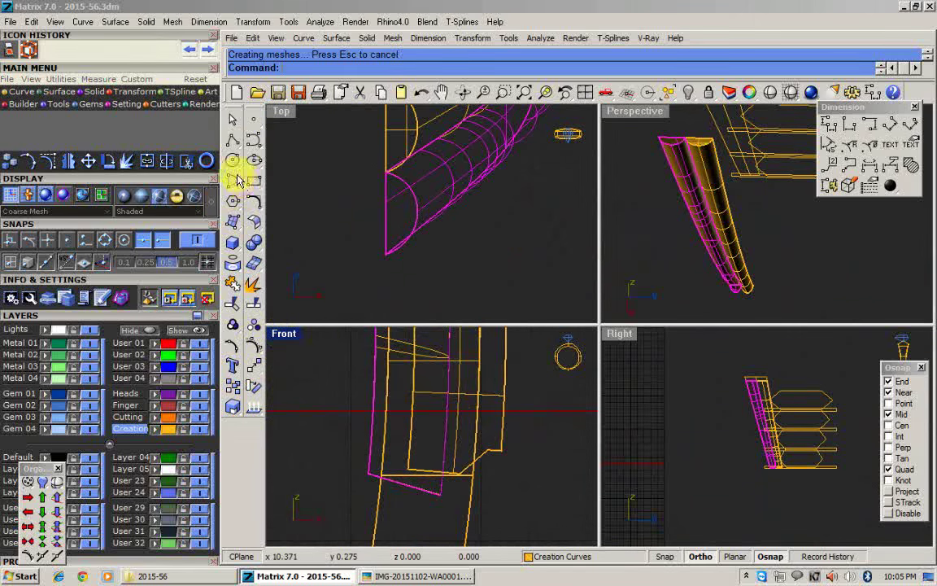
{"action": "scroll", "coordinate": [561, 409], "scroll_direction": "up", "scroll_amount": 4}
{"action": "left_click_drag", "start_coordinate": [564, 424], "coordinate": [530, 485]}
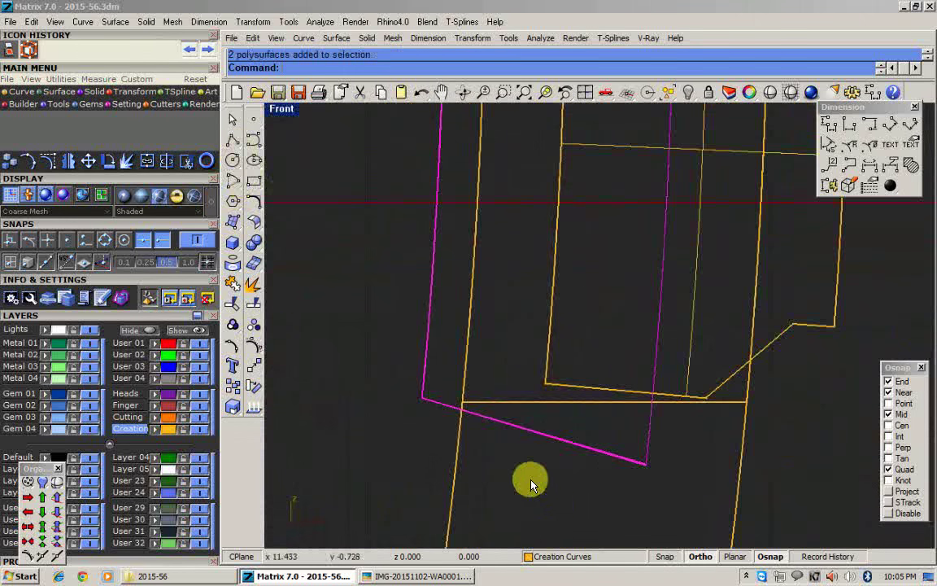
{"action": "left_click", "coordinate": [230, 143]}
{"action": "left_click", "coordinate": [287, 151]}
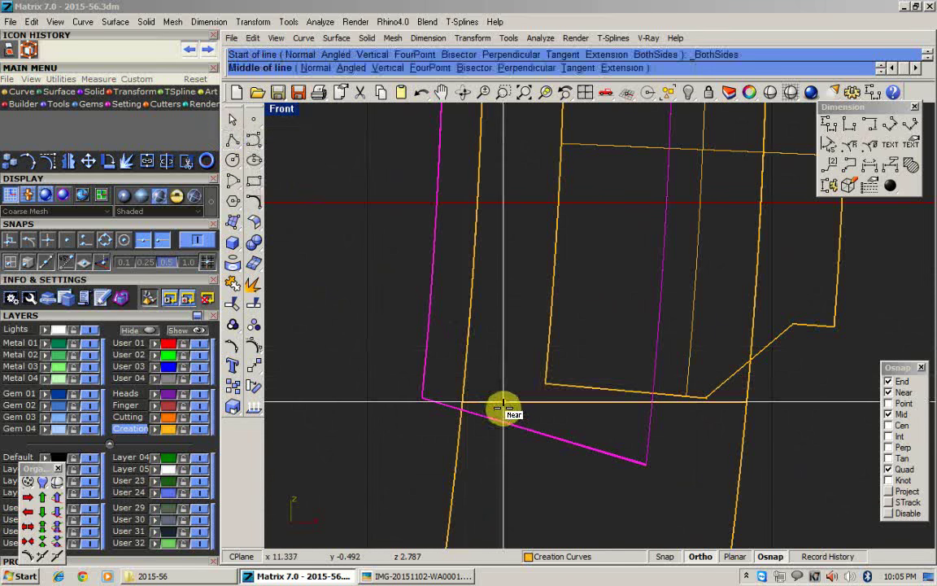
{"action": "left_click", "coordinate": [502, 407]}
{"action": "scroll", "coordinate": [697, 411], "scroll_direction": "down", "scroll_amount": 4}
{"action": "left_click", "coordinate": [788, 389]}
{"action": "left_click", "coordinate": [755, 394]}
{"action": "key", "text": "F4"}
{"action": "left_click", "coordinate": [550, 424]}
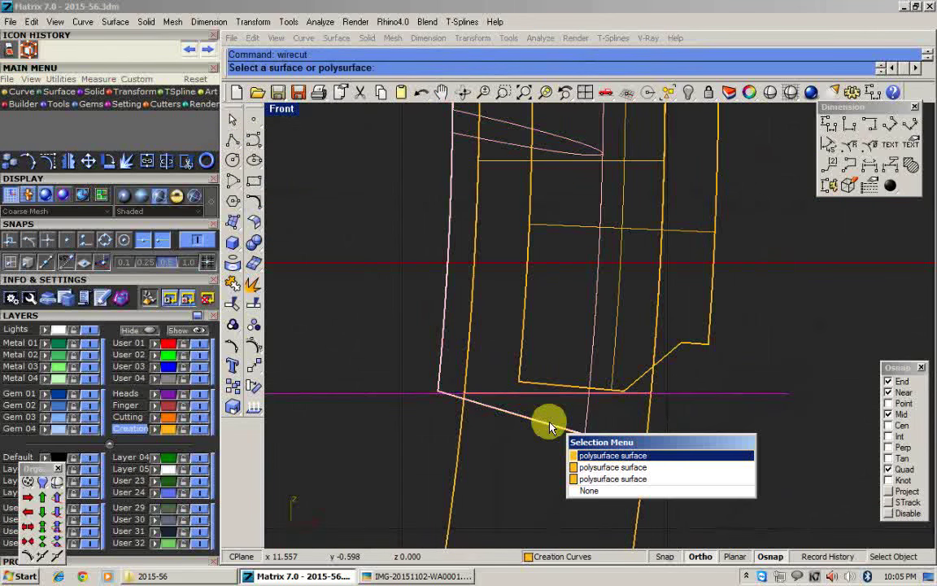
{"action": "left_click", "coordinate": [596, 425]}
{"action": "scroll", "coordinate": [489, 399], "scroll_direction": "up", "scroll_amount": 1}
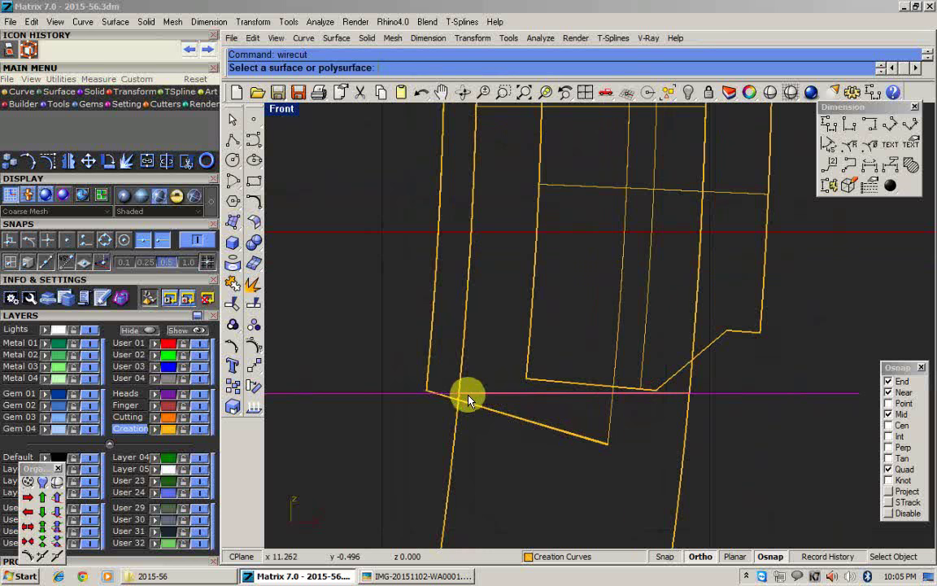
{"action": "scroll", "coordinate": [507, 405], "scroll_direction": "down", "scroll_amount": 2}
{"action": "key", "text": "Escape"}
Start a cage edit on both bars with a CPlane bounding box and 4 control points in X, Y and Z.
{"action": "left_click", "coordinate": [506, 409]}
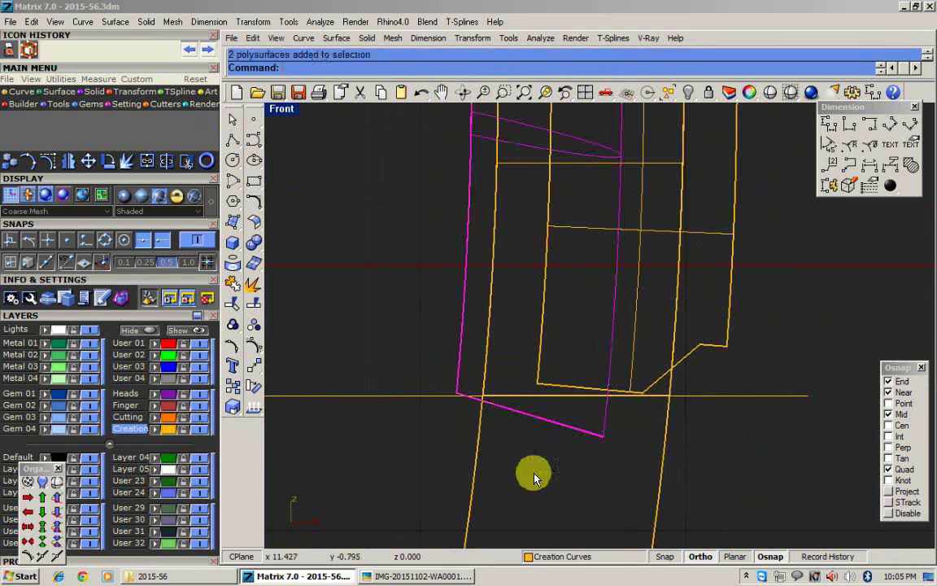
{"action": "left_click", "coordinate": [26, 52]}
{"action": "left_click", "coordinate": [342, 68]}
{"action": "left_click", "coordinate": [379, 67]}
{"action": "left_click", "coordinate": [333, 68]}
{"action": "type", "text": "4"}
{"action": "key", "text": "Return"}
{"action": "left_click", "coordinate": [378, 67]}
{"action": "type", "text": "4"}
{"action": "key", "text": "Return"}
{"action": "left_click", "coordinate": [446, 68]}
{"action": "type", "text": "4"}
{"action": "key", "text": "Return"}
Set the cage degree to 3 in X, Y and Z and create the cage.
{"action": "left_click", "coordinate": [524, 68]}
{"action": "type", "text": "3"}
{"action": "key", "text": "Return"}
{"action": "left_click", "coordinate": [574, 67]}
{"action": "type", "text": "3"}
{"action": "key", "text": "Return"}
{"action": "left_click", "coordinate": [623, 68]}
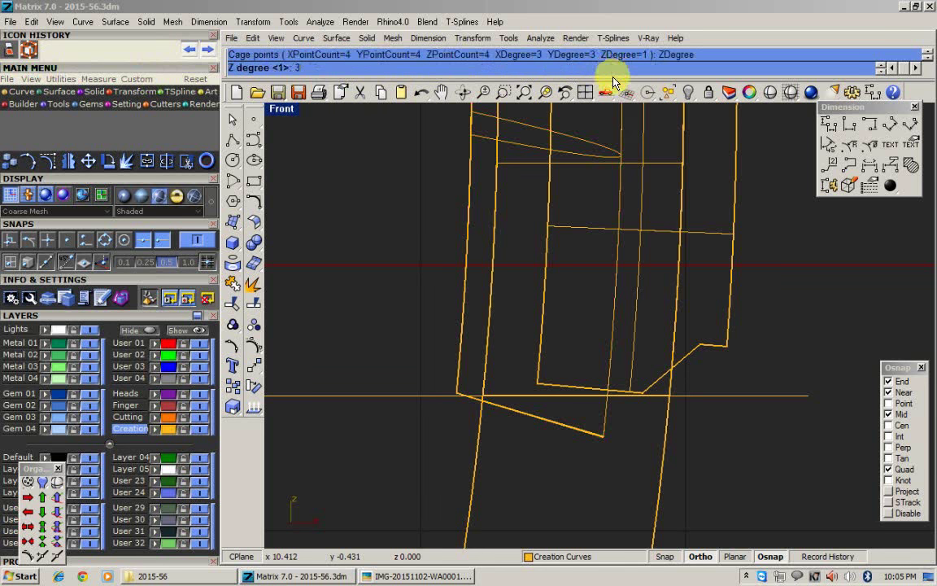
{"action": "type", "text": "3"}
{"action": "key", "text": "Return"}
{"action": "key", "text": "Return"}
Move the cage's lower control points slightly down to lengthen the bars, and delete the cage.
{"action": "left_click_drag", "start_coordinate": [313, 417], "coordinate": [592, 483]}
{"action": "type", "text": "m"}
{"action": "key", "text": "Return"}
{"action": "left_click", "coordinate": [537, 475]}
{"action": "left_click", "coordinate": [537, 499]}
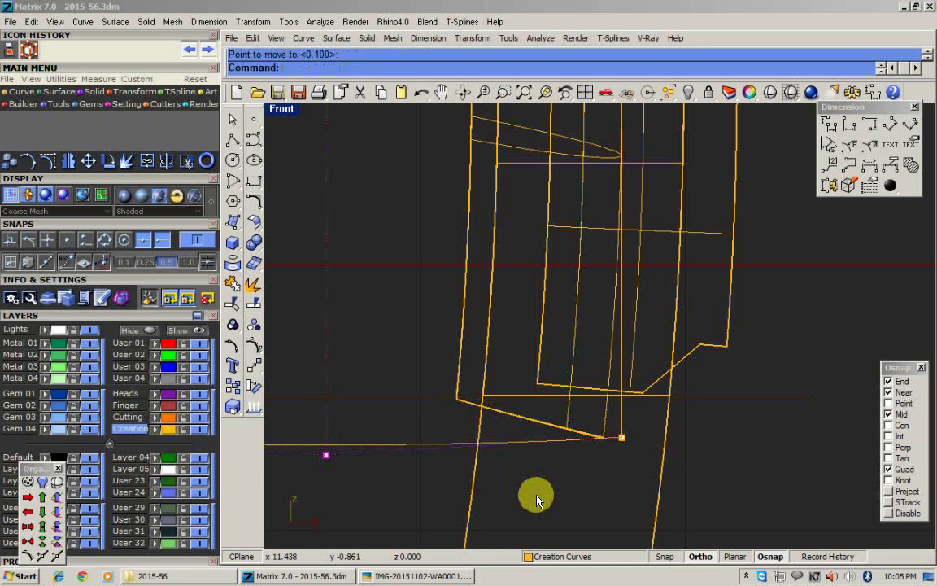
{"action": "key", "text": "Delete"}
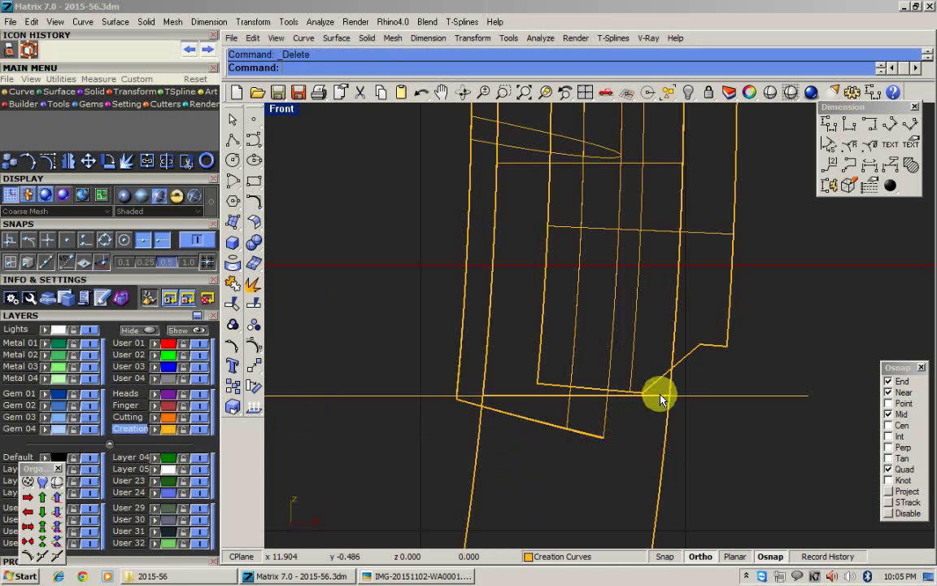
Shift the horizontal cutting line slightly down, below the flat lower edge between the rails.
{"action": "left_click", "coordinate": [699, 396]}
{"action": "left_click_drag", "start_coordinate": [699, 396], "coordinate": [699, 403]}
{"action": "scroll", "coordinate": [456, 395], "scroll_direction": "up", "scroll_amount": 4}
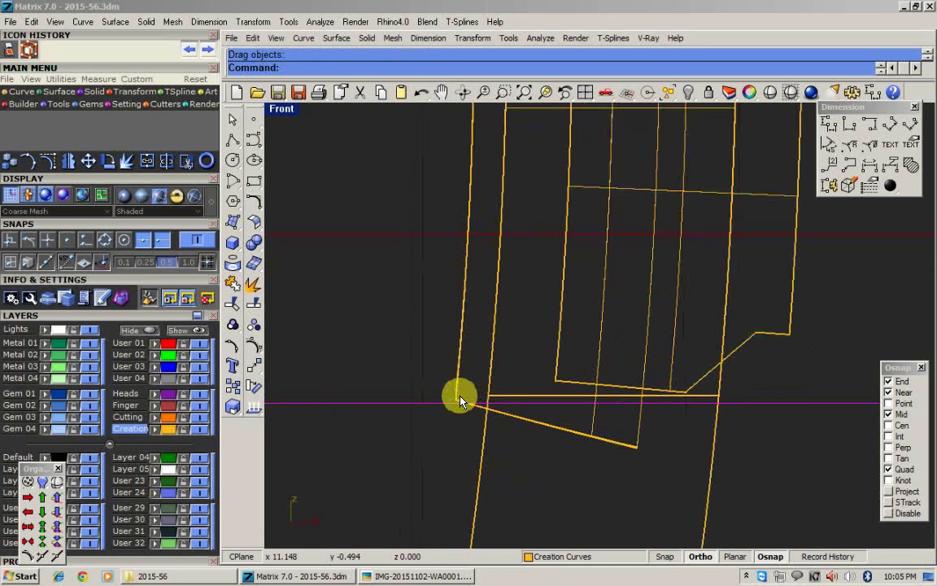
Select both bars again and create a second bounding-box cage on the CPlane with global editing.
{"action": "left_click_drag", "start_coordinate": [624, 441], "coordinate": [598, 472]}
{"action": "key", "text": "ctrl+z"}
{"action": "left_click_drag", "start_coordinate": [668, 439], "coordinate": [637, 481]}
{"action": "scroll", "coordinate": [356, 359], "scroll_direction": "down", "scroll_amount": 4}
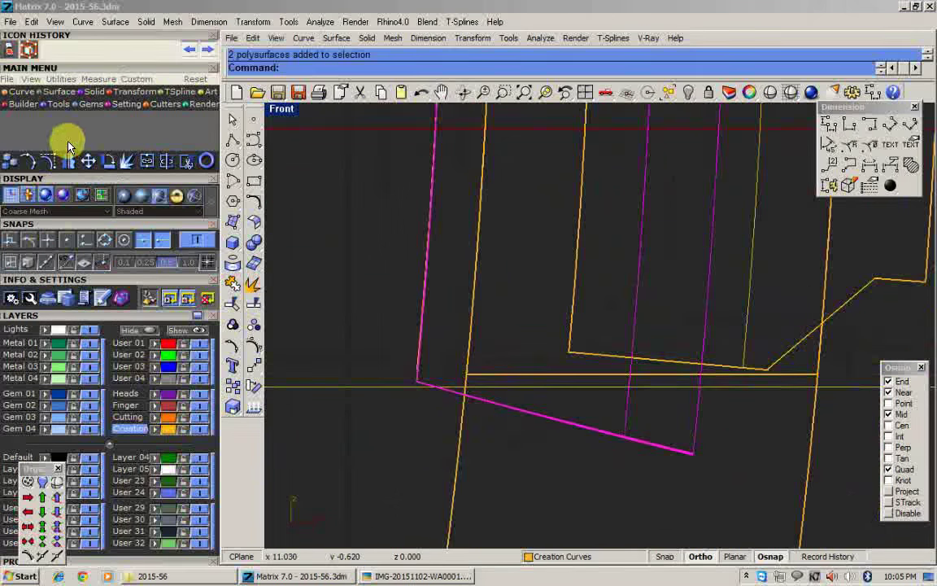
{"action": "left_click", "coordinate": [30, 49]}
{"action": "left_click", "coordinate": [367, 68]}
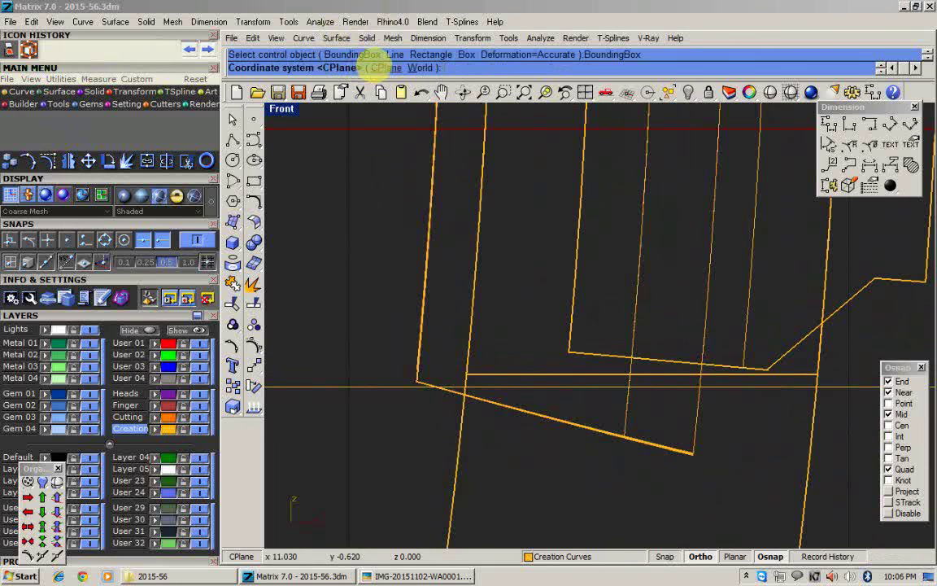
{"action": "left_click", "coordinate": [376, 68]}
{"action": "right_click", "coordinate": [506, 358]}
{"action": "right_click", "coordinate": [403, 414]}
{"action": "scroll", "coordinate": [472, 389], "scroll_direction": "down", "scroll_amount": 3}
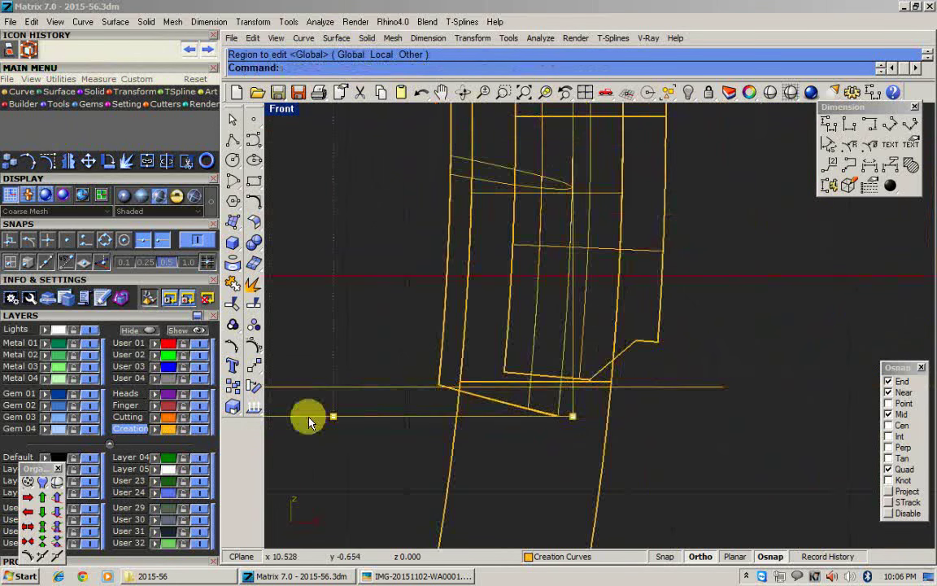
Move the second cage's lower control points further down and delete the cage.
{"action": "scroll", "coordinate": [502, 455], "scroll_direction": "up", "scroll_amount": 4}
{"action": "type", "text": "m"}
{"action": "key", "text": "Return"}
{"action": "left_click", "coordinate": [510, 434]}
{"action": "left_click", "coordinate": [507, 457]}
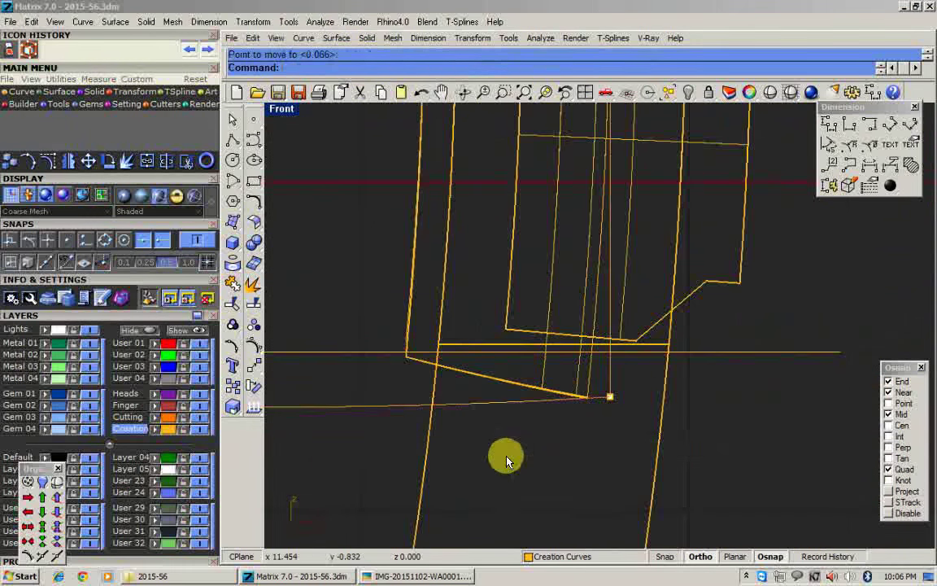
{"action": "left_click", "coordinate": [538, 404]}
{"action": "key", "text": "Delete"}
Trim off the bar ends below the horizontal cutting line.
{"action": "left_click", "coordinate": [643, 352]}
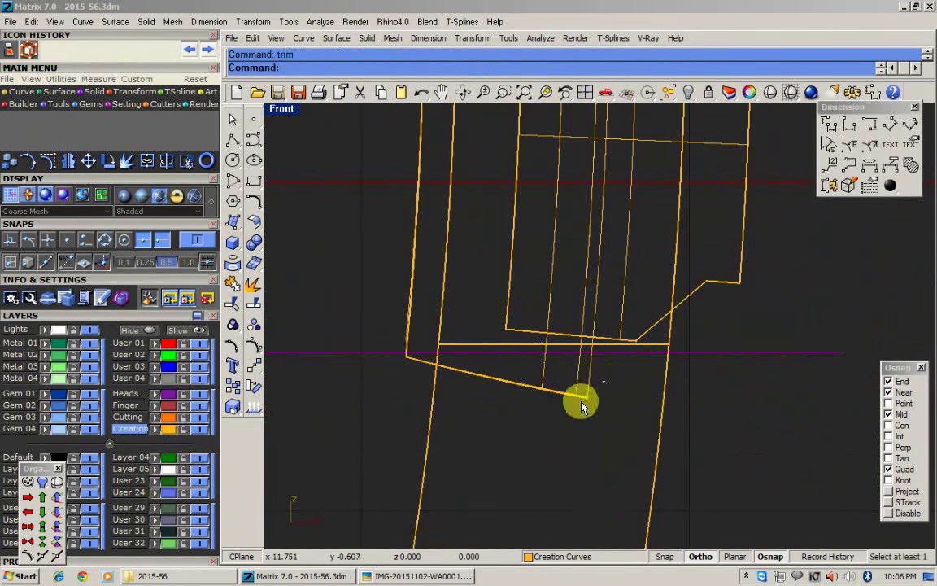
{"action": "left_click", "coordinate": [581, 401]}
{"action": "scroll", "coordinate": [402, 399], "scroll_direction": "down", "scroll_amount": 4}
{"action": "left_click", "coordinate": [410, 383]}
{"action": "key", "text": "Return"}
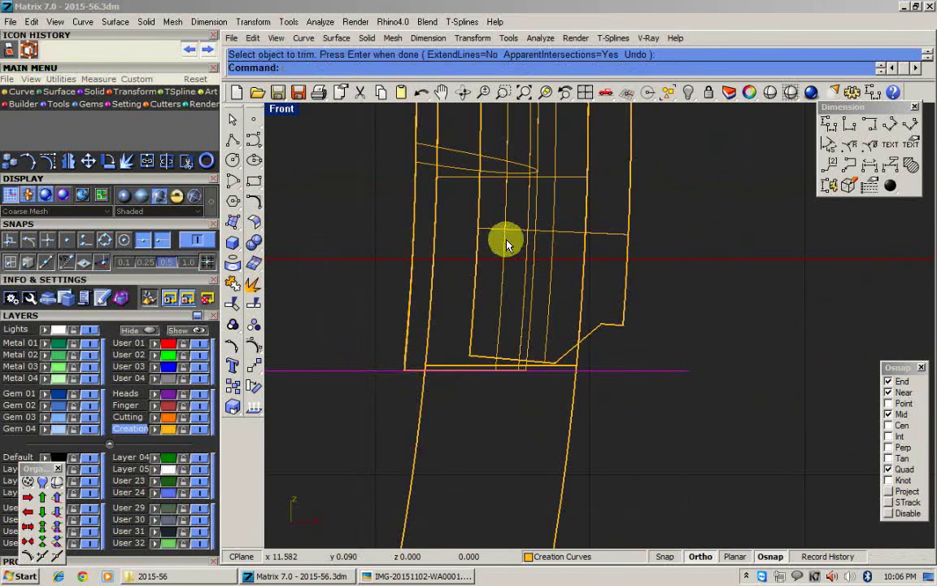
{"action": "scroll", "coordinate": [507, 244], "scroll_direction": "down", "scroll_amount": 4}
{"action": "right_click_drag", "start_coordinate": [506, 253], "coordinate": [512, 446]}
{"action": "right_click_drag", "start_coordinate": [559, 244], "coordinate": [575, 469]}
{"action": "right_click_drag", "start_coordinate": [521, 183], "coordinate": [563, 385]}
{"action": "right_click_drag", "start_coordinate": [505, 239], "coordinate": [558, 407]}
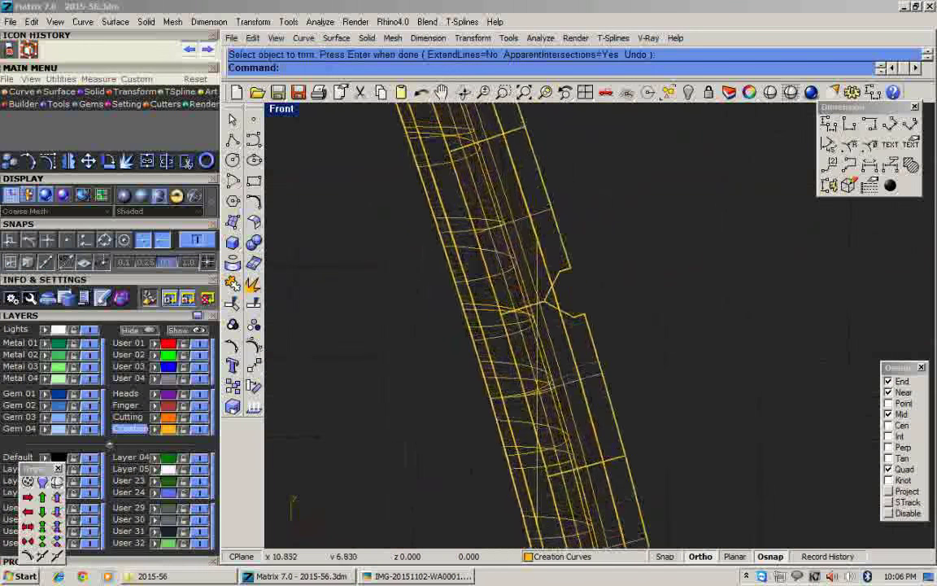
{"action": "scroll", "coordinate": [576, 255], "scroll_direction": "up", "scroll_amount": 3}
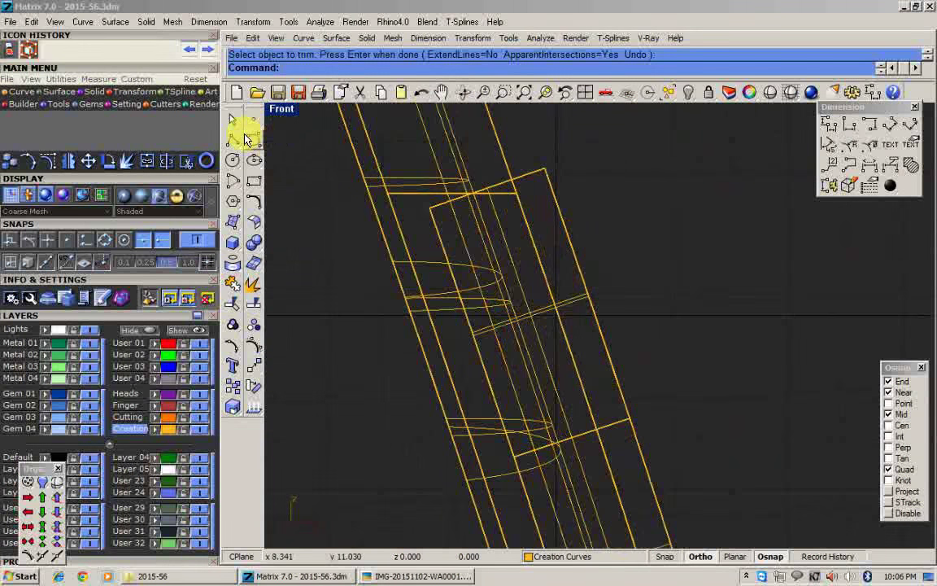
{"action": "left_click", "coordinate": [234, 141]}
{"action": "left_click", "coordinate": [291, 156]}
{"action": "key", "text": "Escape"}
{"action": "left_click", "coordinate": [589, 295]}
{"action": "scroll", "coordinate": [556, 272], "scroll_direction": "down", "scroll_amount": 7}
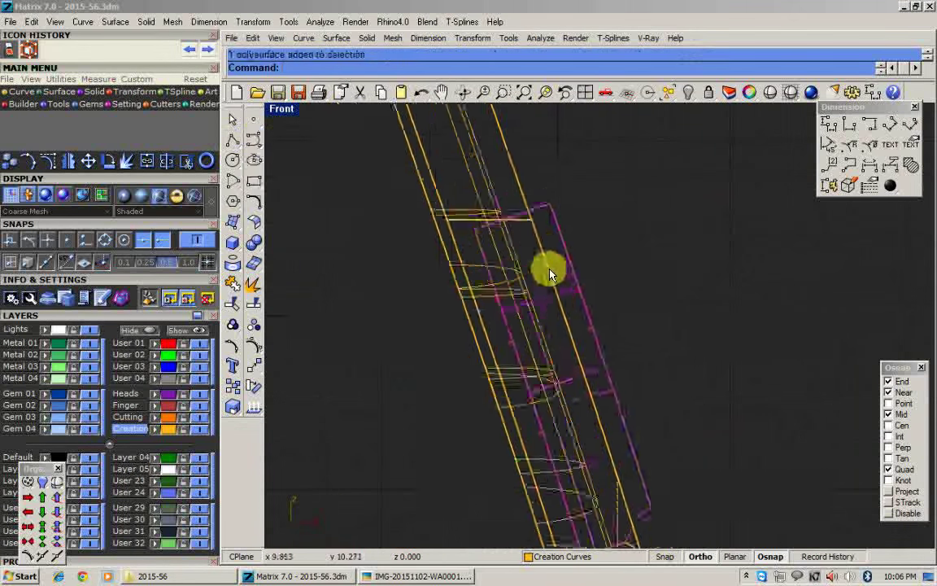
{"action": "scroll", "coordinate": [553, 285], "scroll_direction": "up", "scroll_amount": 3}
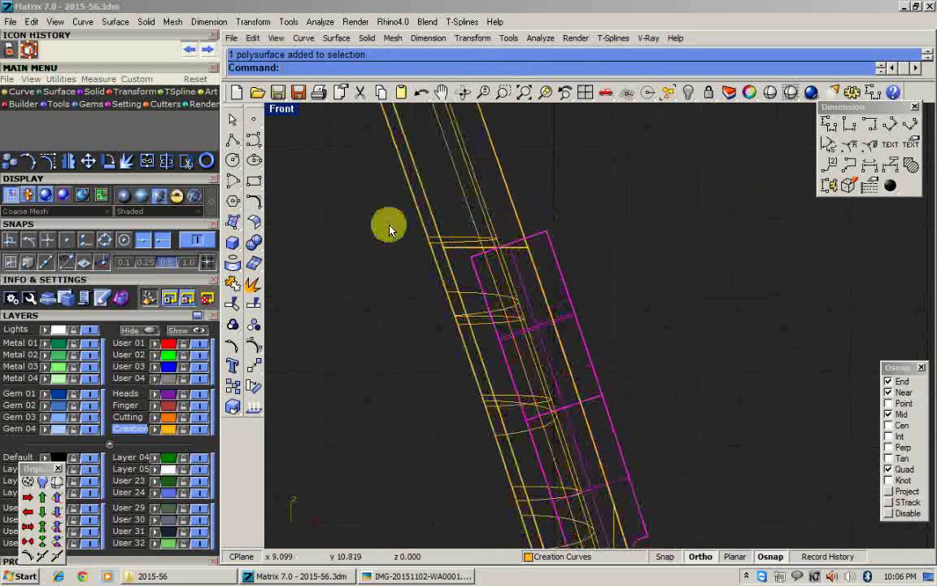
Draw a polyline from the middle of the band's slanted upper edge, with a first segment of length 2 running outward along that edge.
{"action": "left_click", "coordinate": [234, 141]}
{"action": "scroll", "coordinate": [513, 240], "scroll_direction": "up", "scroll_amount": 2}
{"action": "left_click", "coordinate": [499, 241]}
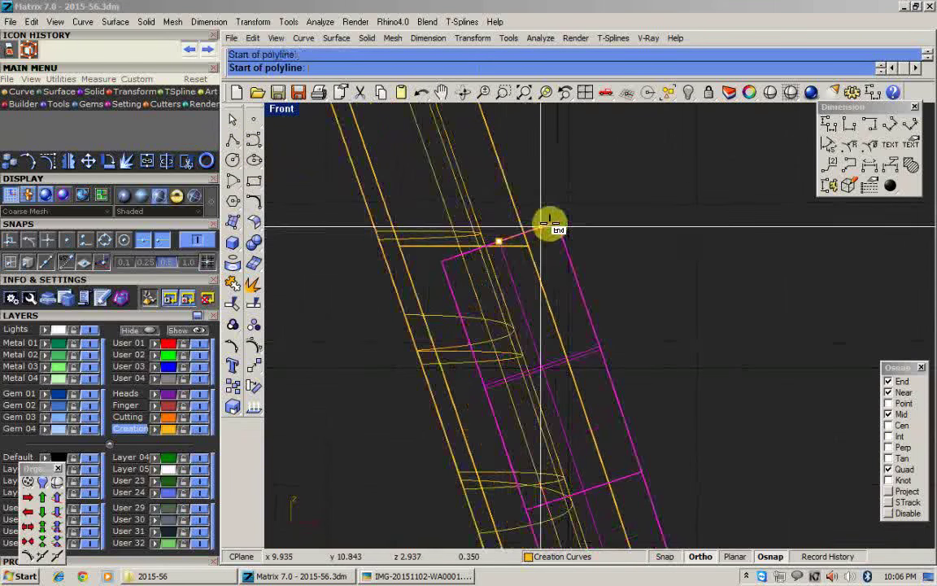
{"action": "type", "text": "2"}
{"action": "key", "text": "Return"}
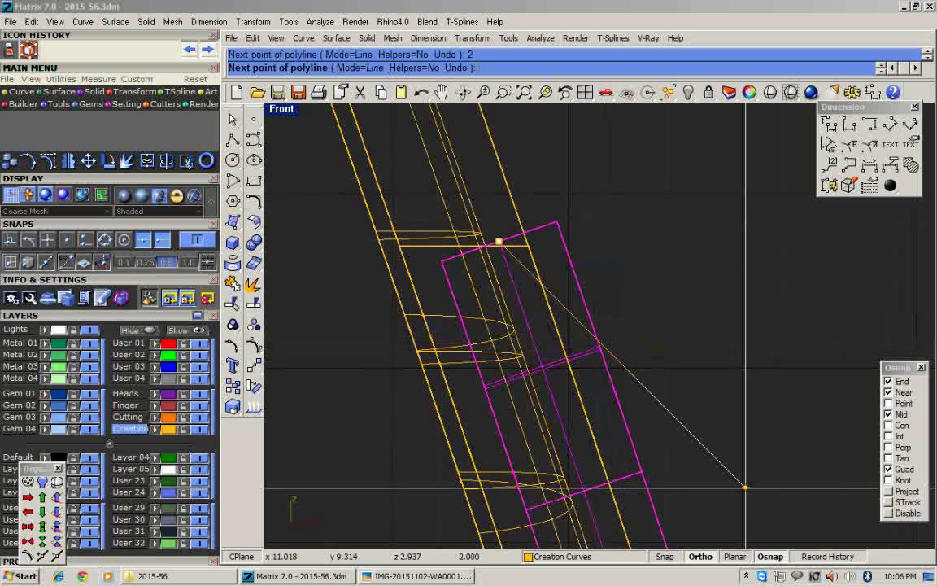
{"action": "left_click", "coordinate": [549, 216]}
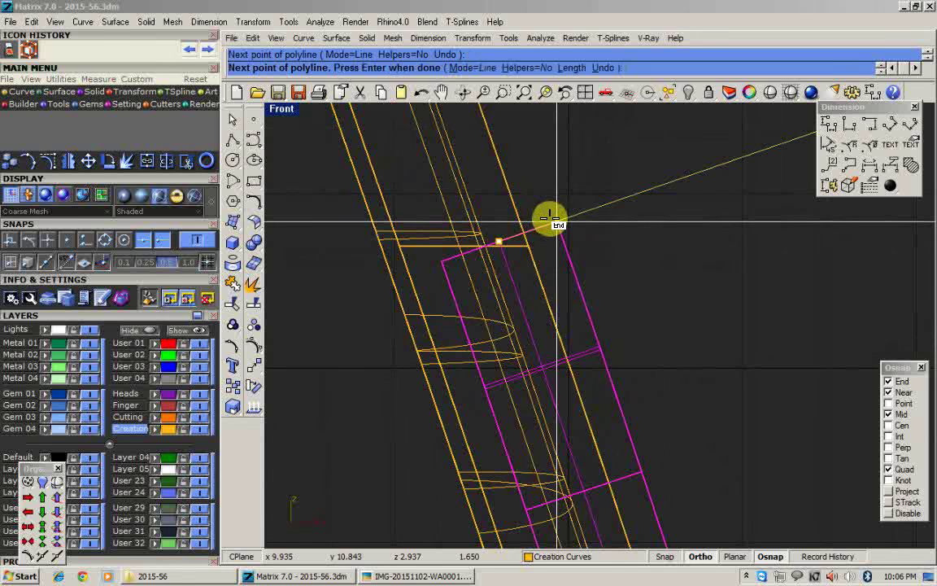
{"action": "left_click", "coordinate": [651, 235]}
{"action": "right_click", "coordinate": [651, 234]}
Explode the polyline and delete the extra segment, keeping the slanted line.
{"action": "left_click", "coordinate": [725, 233]}
{"action": "right_click_drag", "start_coordinate": [727, 222], "coordinate": [666, 244]}
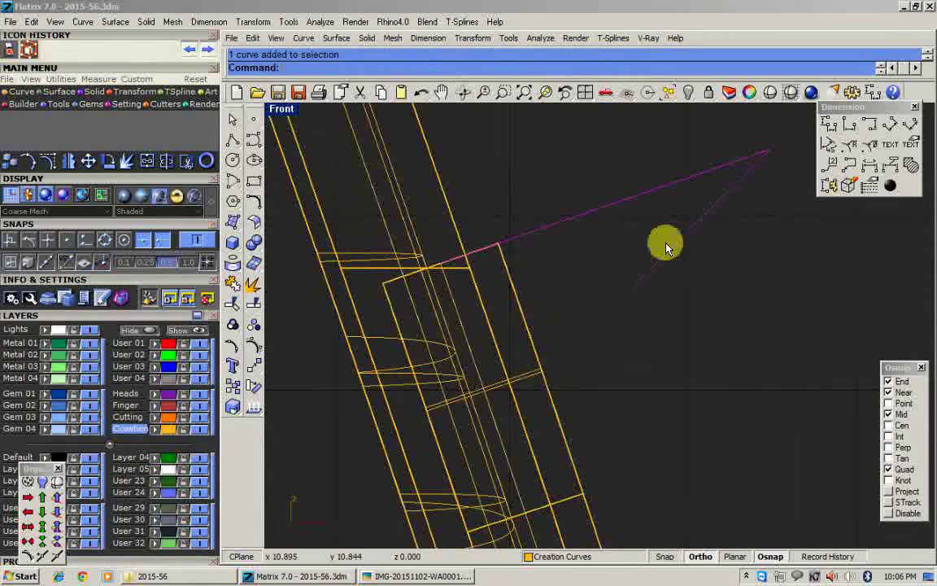
{"action": "key", "text": "ctrl+e"}
{"action": "left_click", "coordinate": [666, 245]}
{"action": "key", "text": "Delete"}
Scale the slanted line in one direction from its outer end so it crosses both bars.
{"action": "key", "text": "ctrl+1"}
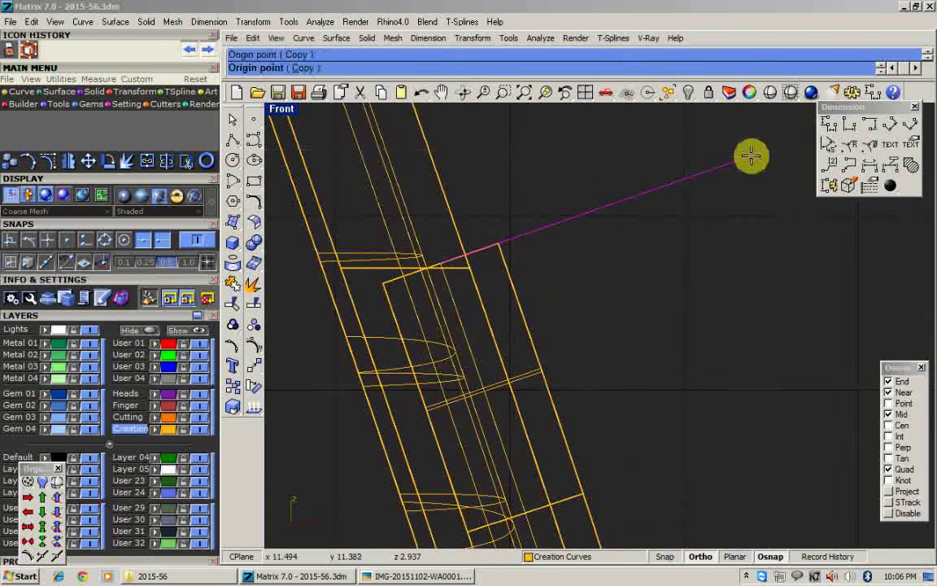
{"action": "left_click", "coordinate": [770, 149]}
{"action": "left_click", "coordinate": [686, 179]}
{"action": "left_click", "coordinate": [623, 202]}
{"action": "scroll", "coordinate": [632, 254], "scroll_direction": "down", "scroll_amount": 2}
{"action": "scroll", "coordinate": [633, 254], "scroll_direction": "down", "scroll_amount": 4}
Split both bars with the slanted line and delete the cut-off upper pieces along with the line.
{"action": "type", "text": "w"}
{"action": "key", "text": "Return"}
{"action": "left_click", "coordinate": [469, 179]}
{"action": "right_click", "coordinate": [468, 175]}
{"action": "right_click", "coordinate": [513, 174]}
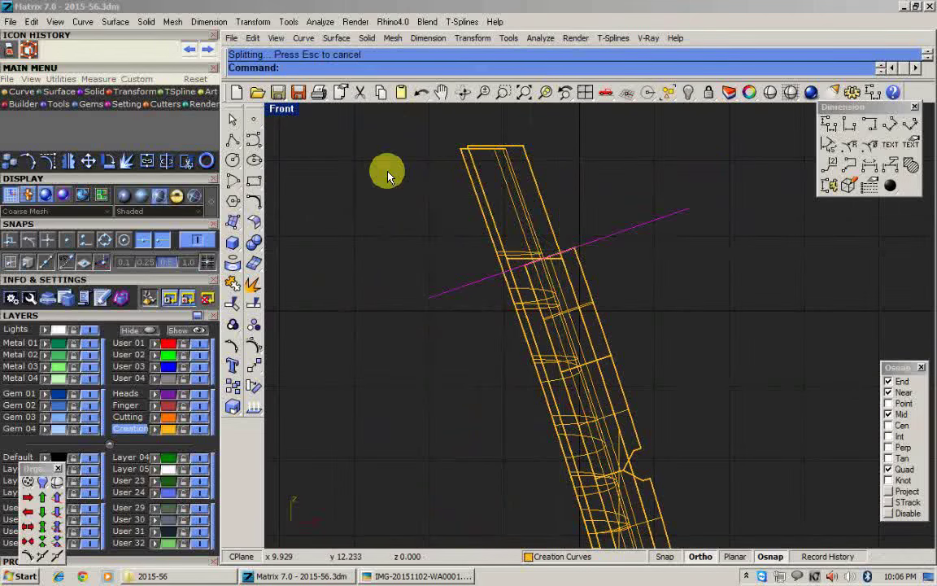
{"action": "left_click", "coordinate": [469, 179]}
{"action": "key", "text": "Return"}
{"action": "double_click", "coordinate": [291, 110]}
{"action": "key", "text": "Delete"}
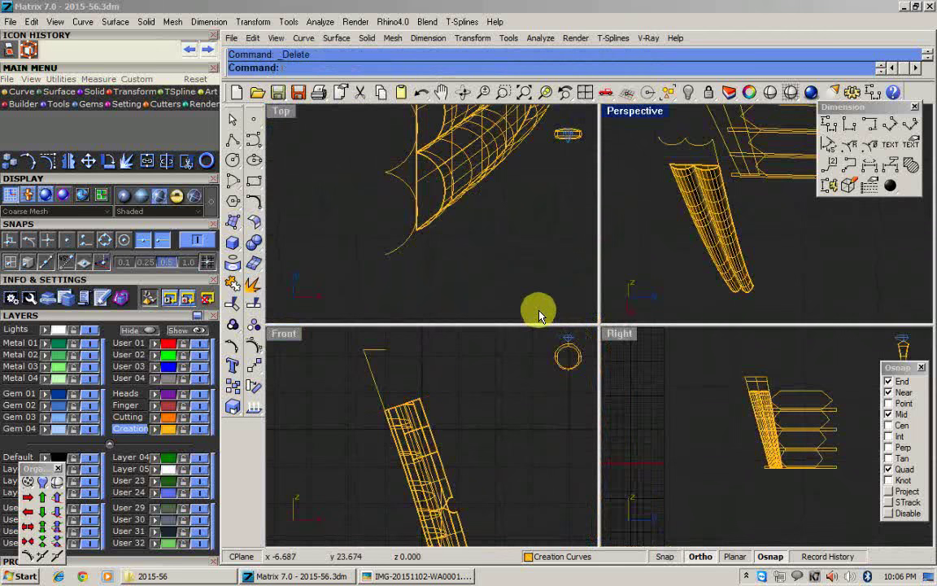
Try to cap the planar openings of both bars together.
{"action": "scroll", "coordinate": [539, 311], "scroll_direction": "down", "scroll_amount": 4}
{"action": "scroll", "coordinate": [473, 252], "scroll_direction": "up", "scroll_amount": 7}
{"action": "left_click", "coordinate": [541, 346]}
{"action": "left_click", "coordinate": [488, 336], "text": "shift"}
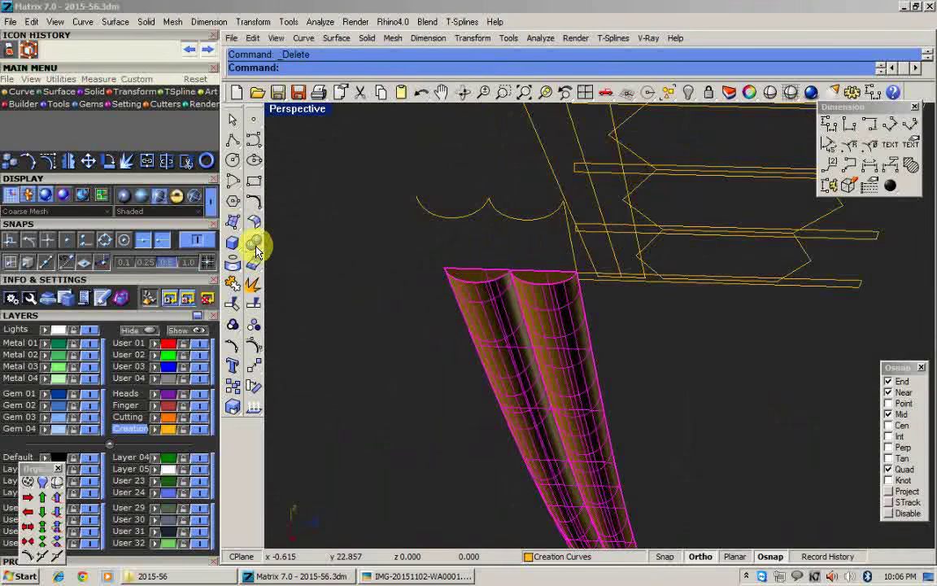
{"action": "left_click", "coordinate": [256, 248]}
{"action": "left_click", "coordinate": [295, 278]}
Inspect the open upper ends of the bars and cap the planar openings again, working on a single bar.
{"action": "scroll", "coordinate": [516, 382], "scroll_direction": "down", "scroll_amount": 7}
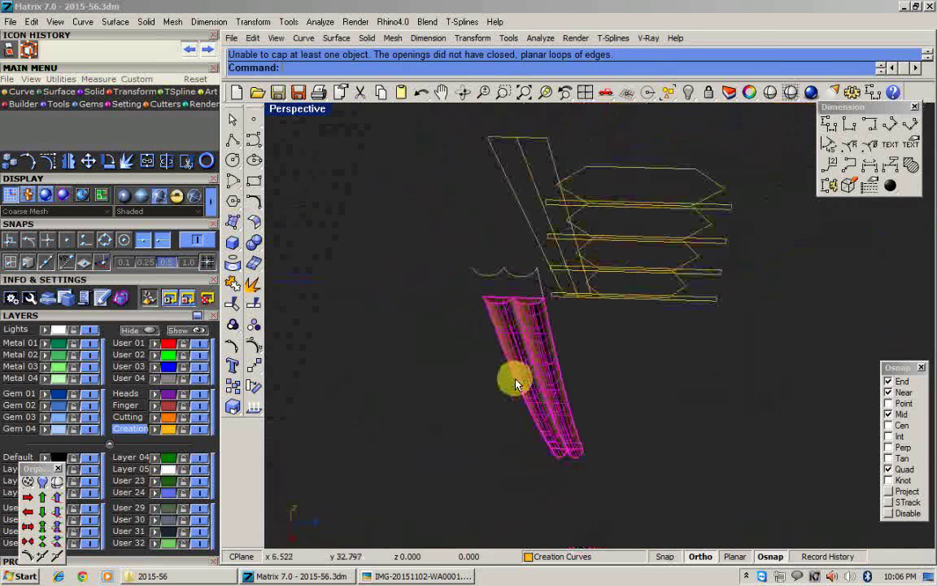
{"action": "right_click_drag", "start_coordinate": [516, 383], "coordinate": [530, 431]}
{"action": "scroll", "coordinate": [523, 370], "scroll_direction": "up", "scroll_amount": 7}
{"action": "key", "text": "Escape"}
{"action": "left_click", "coordinate": [523, 378]}
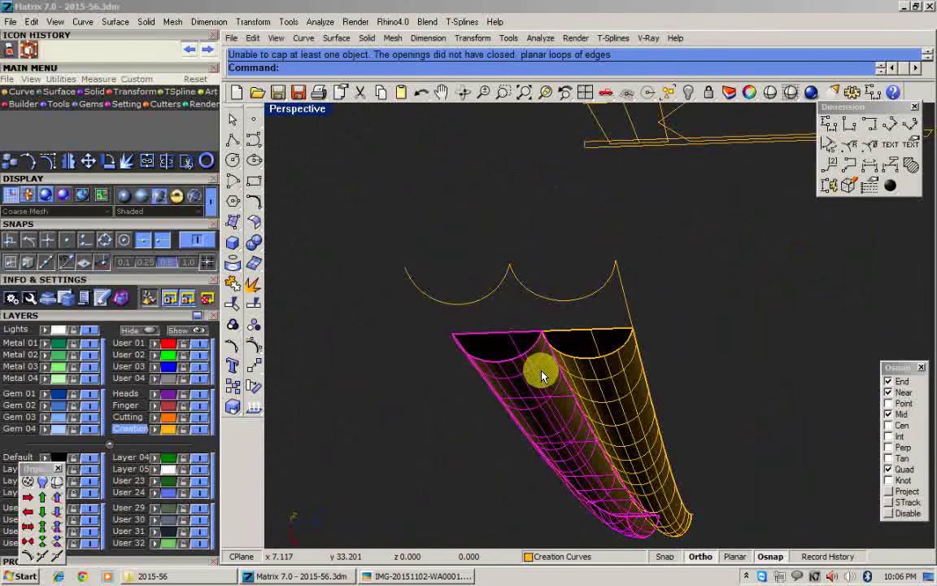
{"action": "left_click", "coordinate": [595, 387]}
{"action": "left_click", "coordinate": [255, 246]}
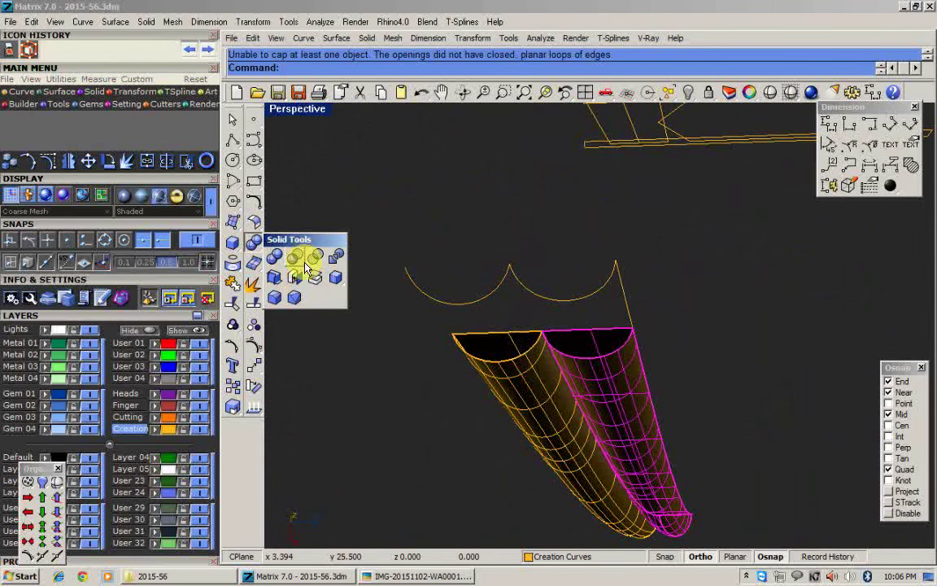
{"action": "left_click", "coordinate": [300, 281]}
Hide the leftover arch profile curves above the bars' upper ends.
{"action": "scroll", "coordinate": [488, 313], "scroll_direction": "down", "scroll_amount": 8}
{"action": "right_click_drag", "start_coordinate": [492, 315], "coordinate": [533, 302]}
{"action": "key", "text": "Escape"}
{"action": "scroll", "coordinate": [533, 299], "scroll_direction": "up", "scroll_amount": 7}
{"action": "scroll", "coordinate": [521, 285], "scroll_direction": "down", "scroll_amount": 7}
{"action": "scroll", "coordinate": [511, 244], "scroll_direction": "up", "scroll_amount": 5}
{"action": "left_click_drag", "start_coordinate": [535, 145], "coordinate": [445, 181]}
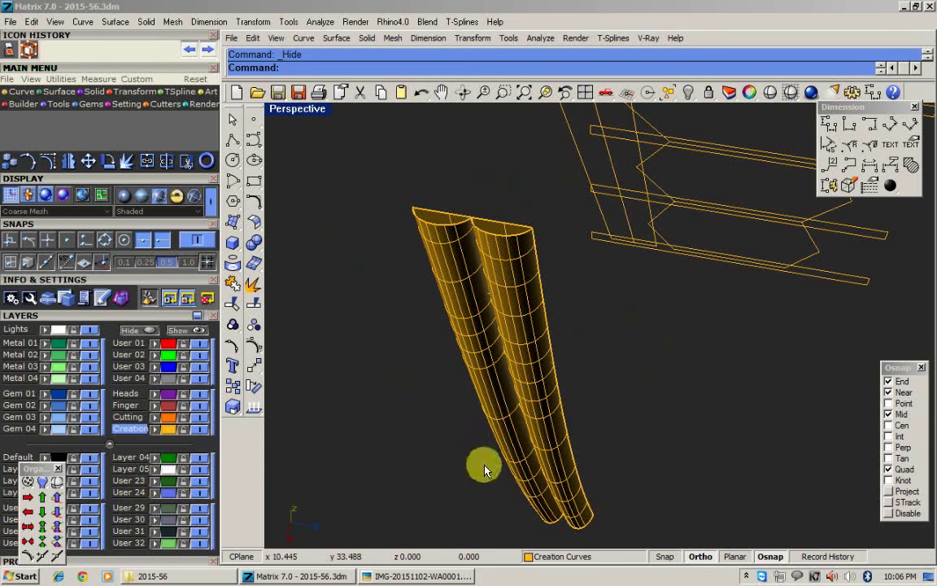
Show the naked edges of the half-round bar nearer the hexagonal outlines with edge analysis.
{"action": "right_click_drag", "start_coordinate": [480, 405], "coordinate": [419, 328]}
{"action": "left_click", "coordinate": [420, 329]}
{"action": "scroll", "coordinate": [454, 295], "scroll_direction": "down", "scroll_amount": 3}
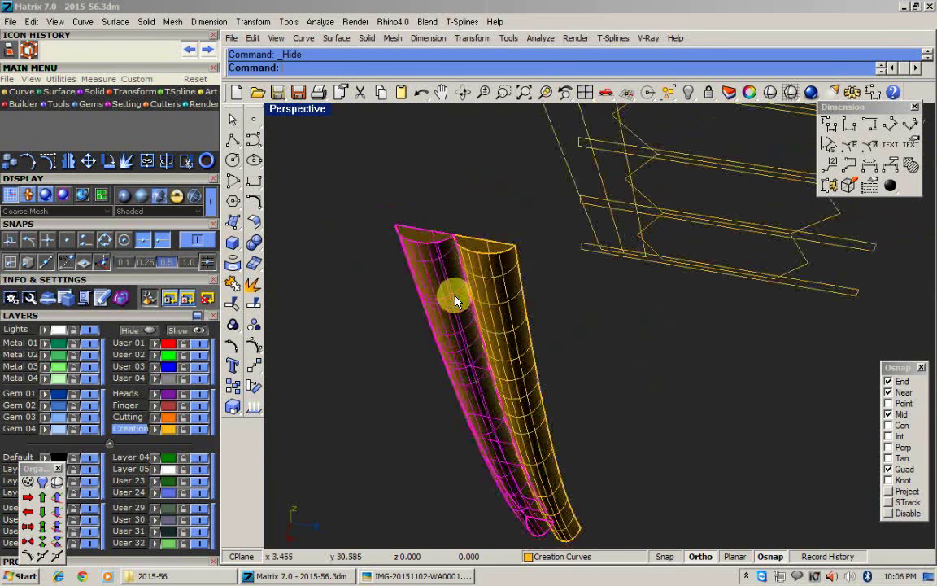
{"action": "right_click_drag", "start_coordinate": [454, 295], "coordinate": [489, 313]}
{"action": "scroll", "coordinate": [489, 317], "scroll_direction": "up", "scroll_amount": 2}
{"action": "key", "text": "Escape"}
{"action": "left_click", "coordinate": [519, 282]}
{"action": "right_click_drag", "start_coordinate": [520, 282], "coordinate": [279, 392]}
{"action": "scroll", "coordinate": [440, 308], "scroll_direction": "up", "scroll_amount": 4}
{"action": "left_click", "coordinate": [254, 405]}
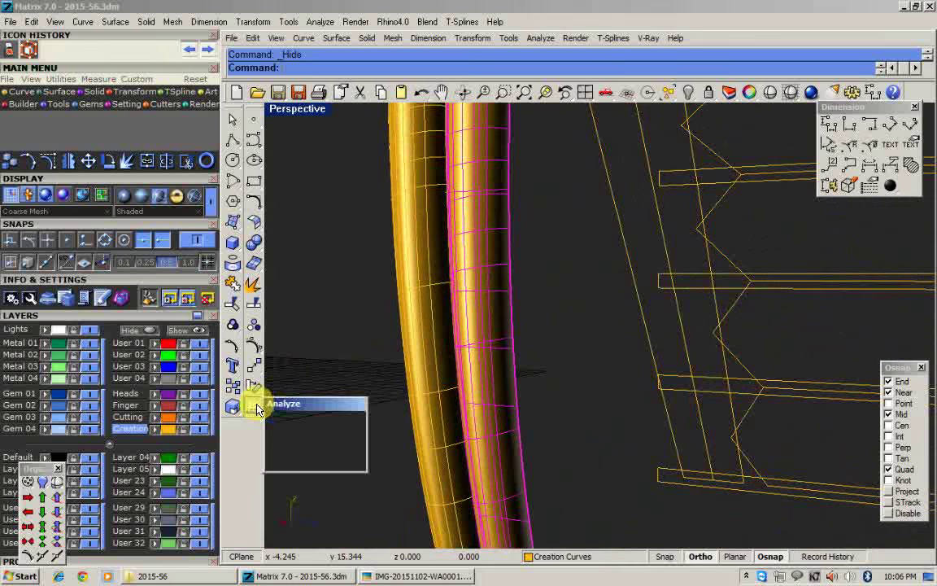
{"action": "left_click", "coordinate": [312, 463]}
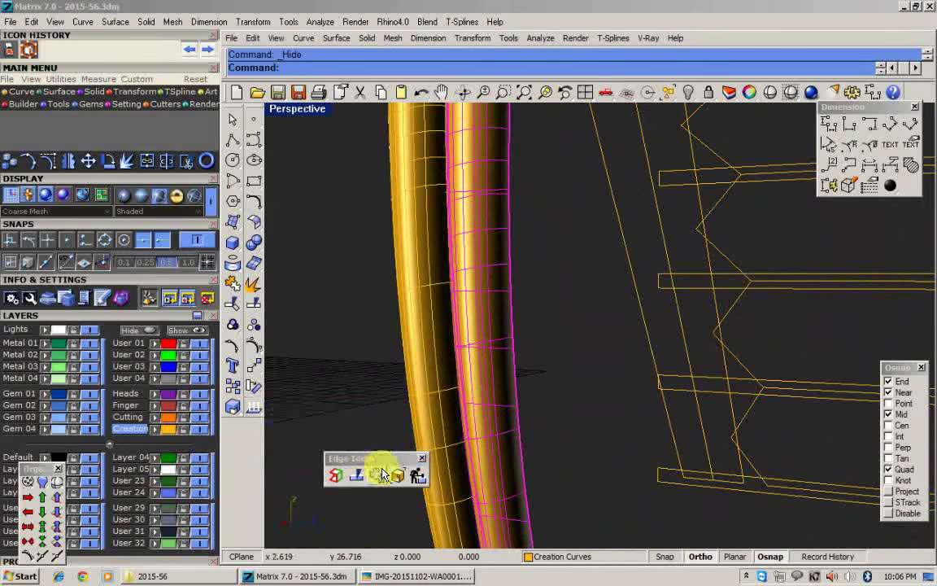
{"action": "left_click", "coordinate": [338, 480]}
Move the other bar 5 mm sideways to separate it from the analyzed bar.
{"action": "right_click_drag", "start_coordinate": [510, 318], "coordinate": [552, 380]}
{"action": "left_click", "coordinate": [505, 372]}
{"action": "right_click_drag", "start_coordinate": [480, 370], "coordinate": [607, 369], "text": "shift"}
{"action": "scroll", "coordinate": [607, 369], "scroll_direction": "down", "scroll_amount": 3}
{"action": "type", "text": "m"}
{"action": "key", "text": "Return"}
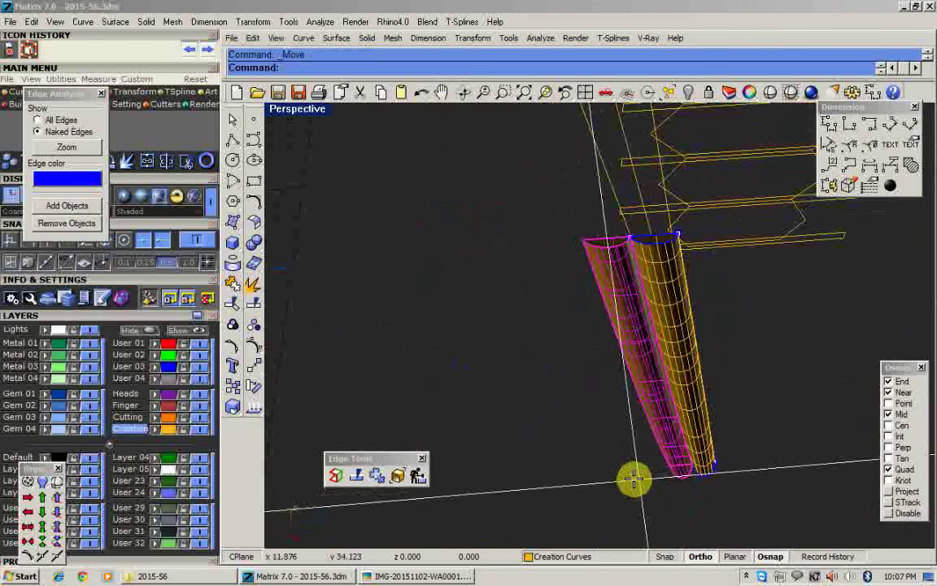
{"action": "left_click", "coordinate": [637, 480]}
{"action": "type", "text": "5"}
{"action": "key", "text": "Return"}
{"action": "left_click", "coordinate": [561, 488]}
Join the two unjoined edges running along the analyzed bar's long side.
{"action": "scroll", "coordinate": [513, 321], "scroll_direction": "up", "scroll_amount": 2}
{"action": "left_click", "coordinate": [648, 307]}
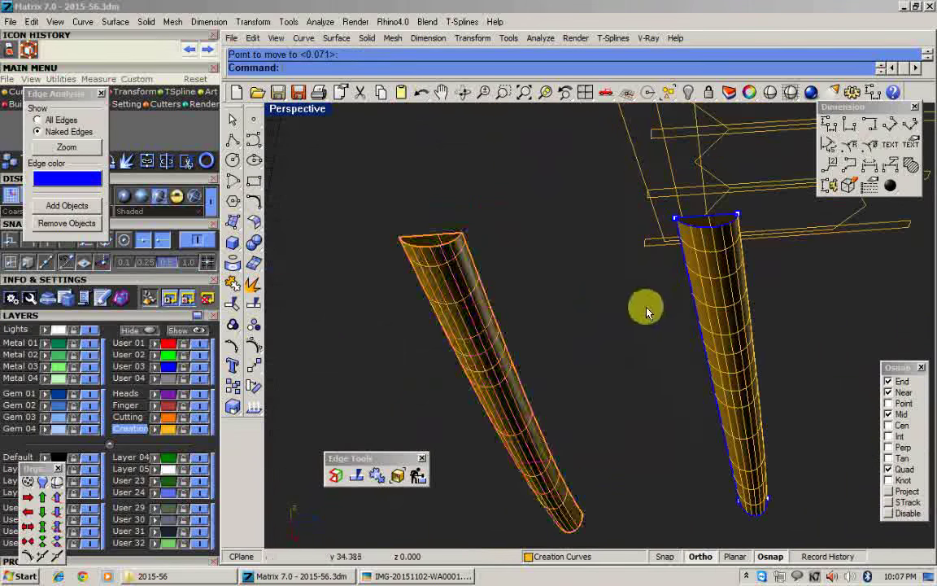
{"action": "right_click_drag", "start_coordinate": [649, 307], "coordinate": [390, 472]}
{"action": "left_click", "coordinate": [380, 477]}
{"action": "scroll", "coordinate": [732, 340], "scroll_direction": "up", "scroll_amount": 3}
{"action": "left_click", "coordinate": [746, 329]}
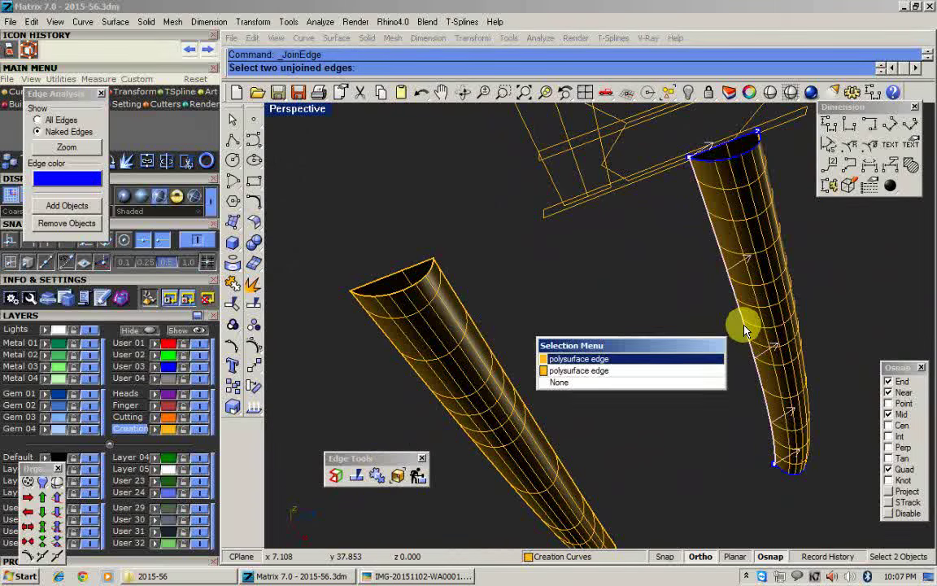
{"action": "right_click", "coordinate": [746, 328]}
{"action": "left_click", "coordinate": [747, 328]}
Cap the planar openings of the bar with the joined edges, and try to cap the separated bar.
{"action": "left_click", "coordinate": [765, 320]}
{"action": "right_click_drag", "start_coordinate": [765, 320], "coordinate": [695, 391], "text": "shift"}
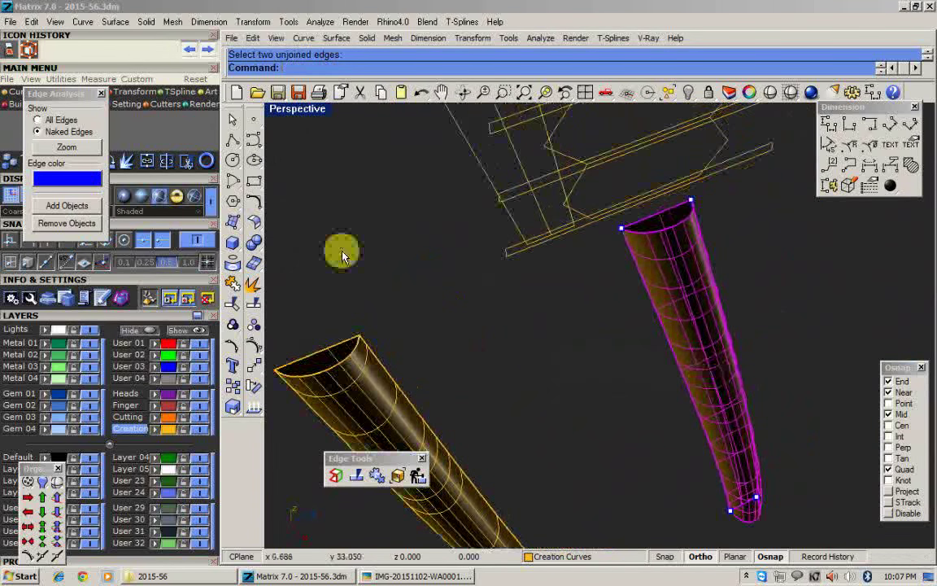
{"action": "left_click", "coordinate": [257, 245]}
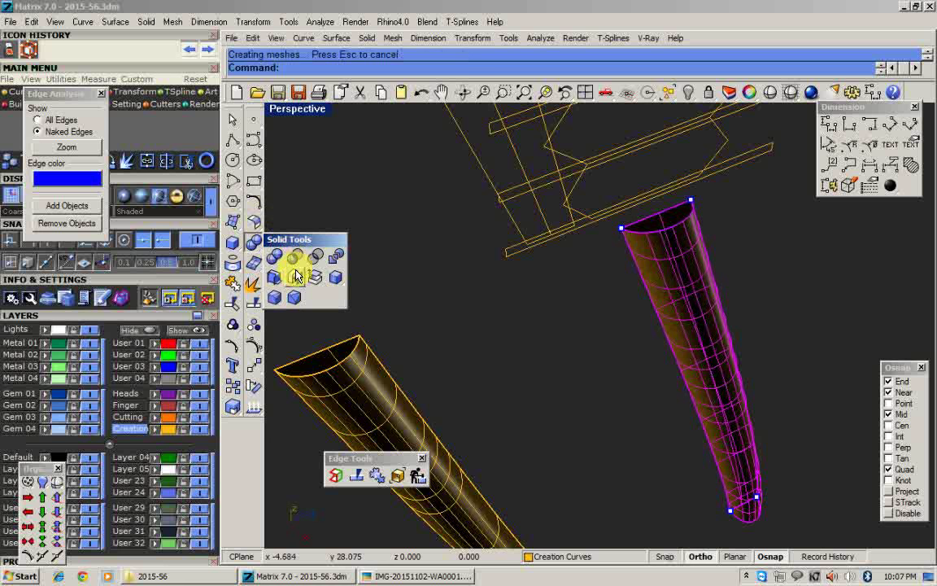
{"action": "left_click", "coordinate": [294, 274]}
{"action": "left_click", "coordinate": [366, 424]}
{"action": "right_click", "coordinate": [367, 423]}
{"action": "scroll", "coordinate": [448, 348], "scroll_direction": "down", "scroll_amount": 4}
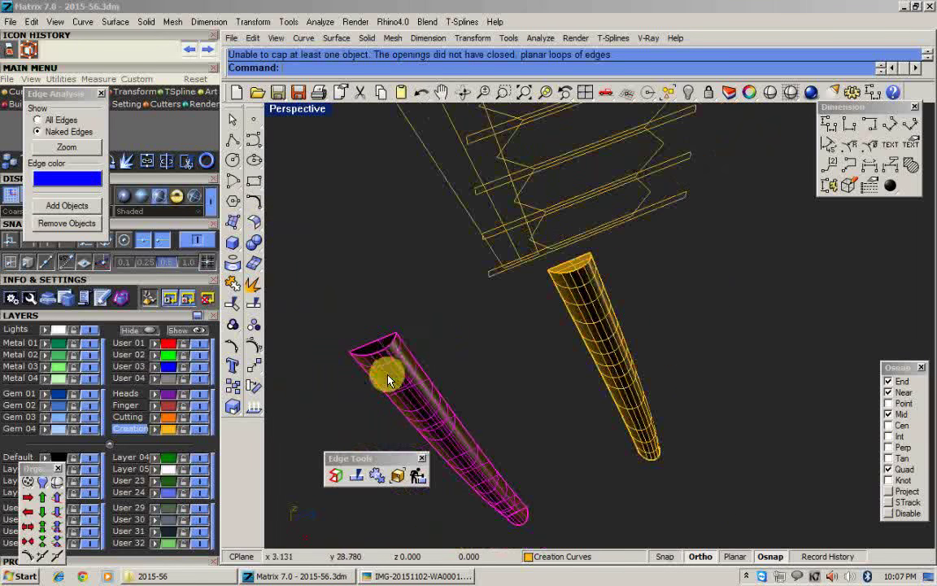
Explode and rejoin the surfaces of the separated bar, and cap its planar openings.
{"action": "key", "text": "ctrl+e"}
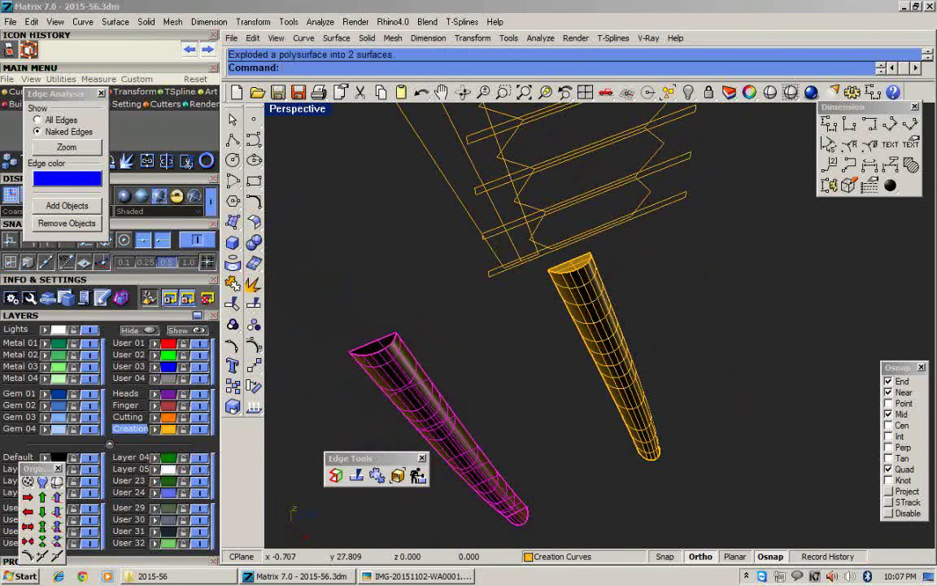
{"action": "key", "text": "ctrl+j"}
{"action": "left_click", "coordinate": [255, 246]}
{"action": "left_click", "coordinate": [294, 275]}
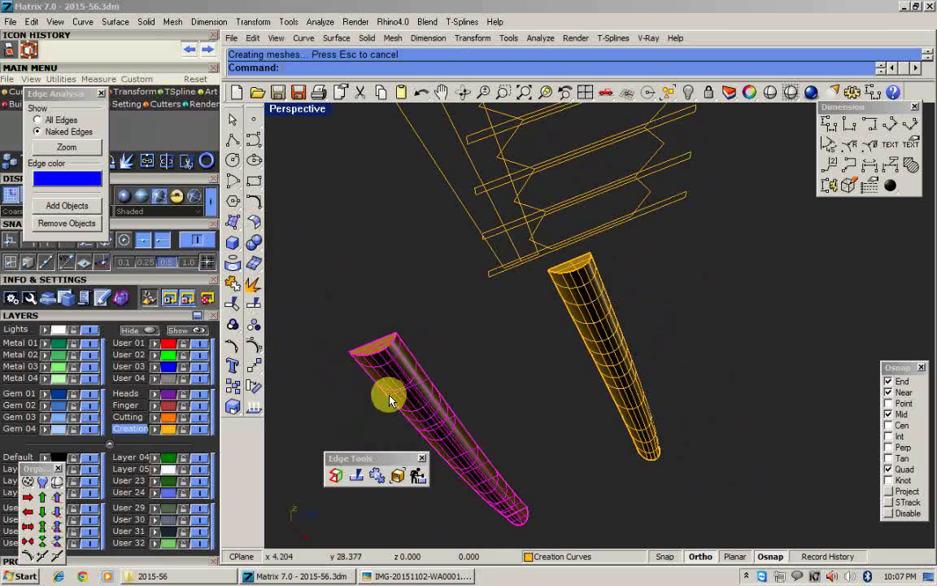
Move the separated bar back against the other capped bar.
{"action": "right_click_drag", "start_coordinate": [389, 397], "coordinate": [425, 379]}
{"action": "key", "text": "m"}
{"action": "left_click", "coordinate": [489, 484]}
{"action": "left_click", "coordinate": [615, 470]}
Move both capped bars together 40 mm onto the band beside the stacked hexagonal plates.
{"action": "left_click_drag", "start_coordinate": [639, 449], "coordinate": [592, 399]}
{"action": "scroll", "coordinate": [593, 399], "scroll_direction": "down", "scroll_amount": 5}
{"action": "right_click_drag", "start_coordinate": [594, 399], "coordinate": [666, 322]}
{"action": "scroll", "coordinate": [666, 323], "scroll_direction": "down", "scroll_amount": 5}
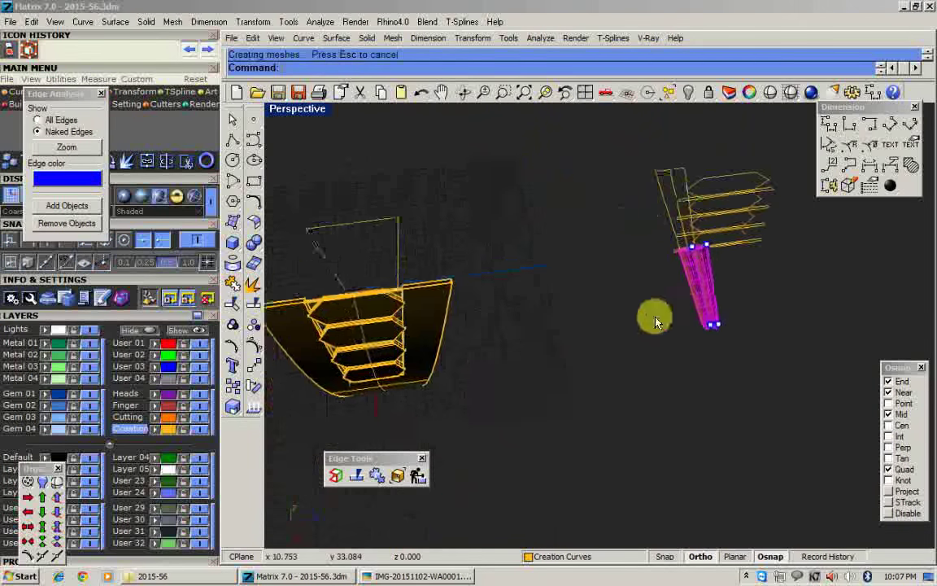
{"action": "key", "text": "m"}
{"action": "left_click", "coordinate": [749, 399]}
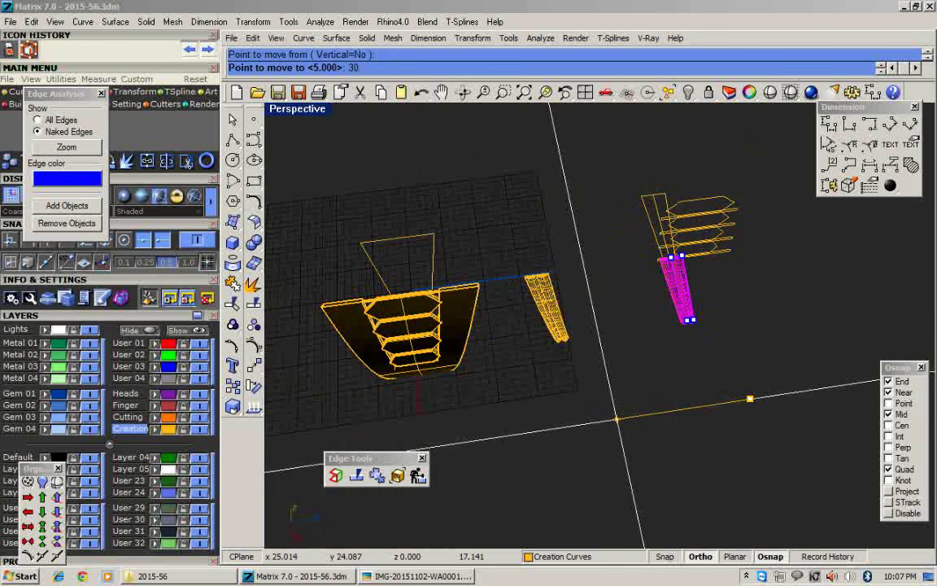
{"action": "key", "text": "Return"}
{"action": "key", "text": "Return"}
{"action": "left_click", "coordinate": [443, 367]}
{"action": "key", "text": "Escape"}
Examine from several angles how the bars sit on the band and next to the hexagonal plates.
{"action": "scroll", "coordinate": [369, 314], "scroll_direction": "up", "scroll_amount": 5}
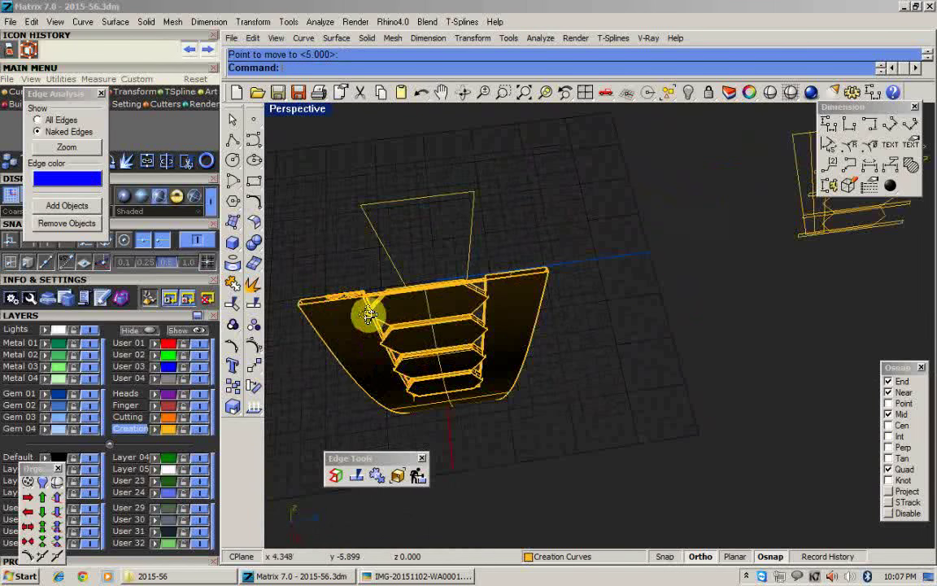
{"action": "right_click_drag", "start_coordinate": [368, 314], "coordinate": [362, 372]}
{"action": "scroll", "coordinate": [348, 237], "scroll_direction": "up", "scroll_amount": 5}
{"action": "scroll", "coordinate": [444, 337], "scroll_direction": "down", "scroll_amount": 5}
{"action": "right_click_drag", "start_coordinate": [443, 338], "coordinate": [431, 364]}
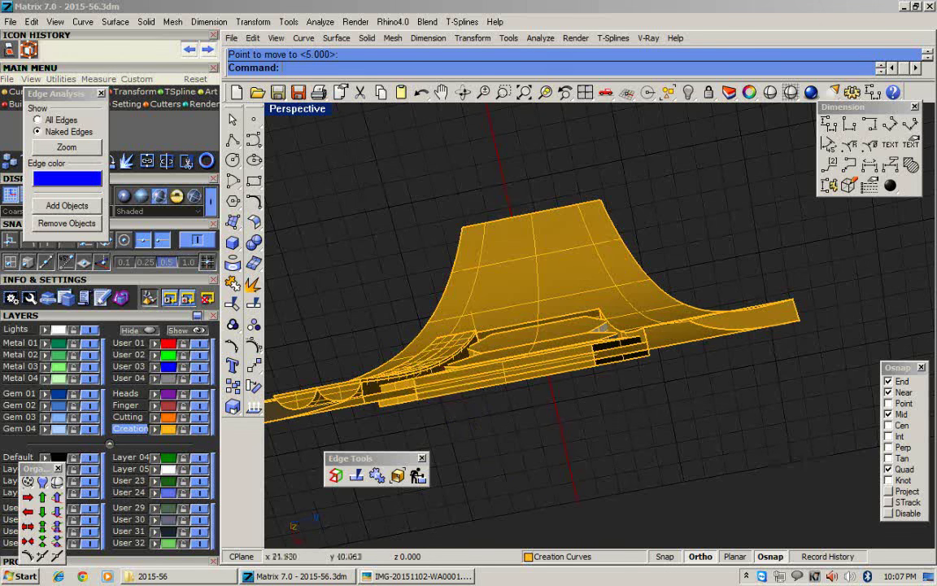
{"action": "right_click_drag", "start_coordinate": [529, 393], "coordinate": [490, 222]}
{"action": "right_click_drag", "start_coordinate": [575, 281], "coordinate": [535, 437]}
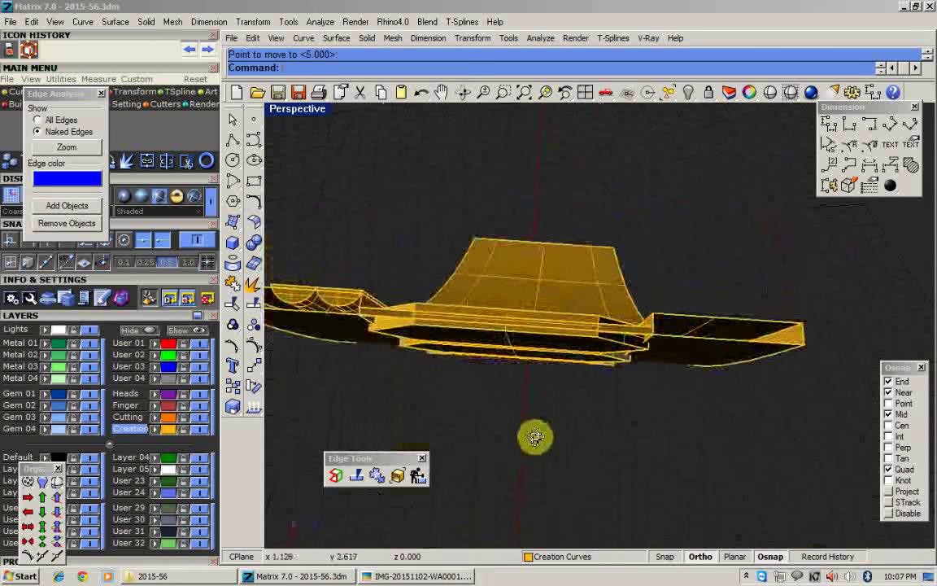
{"action": "scroll", "coordinate": [342, 319], "scroll_direction": "up", "scroll_amount": 3}
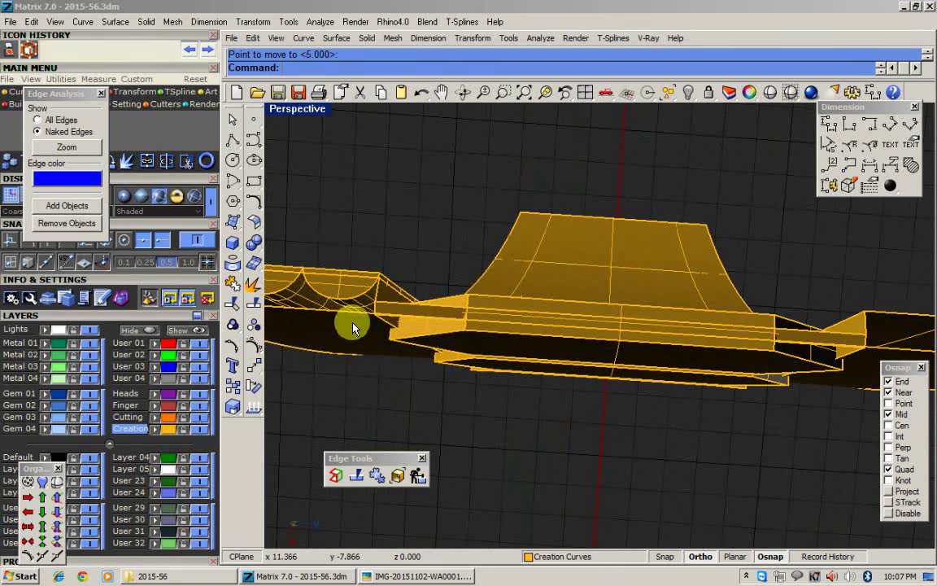
{"action": "right_click_drag", "start_coordinate": [352, 328], "coordinate": [351, 401]}
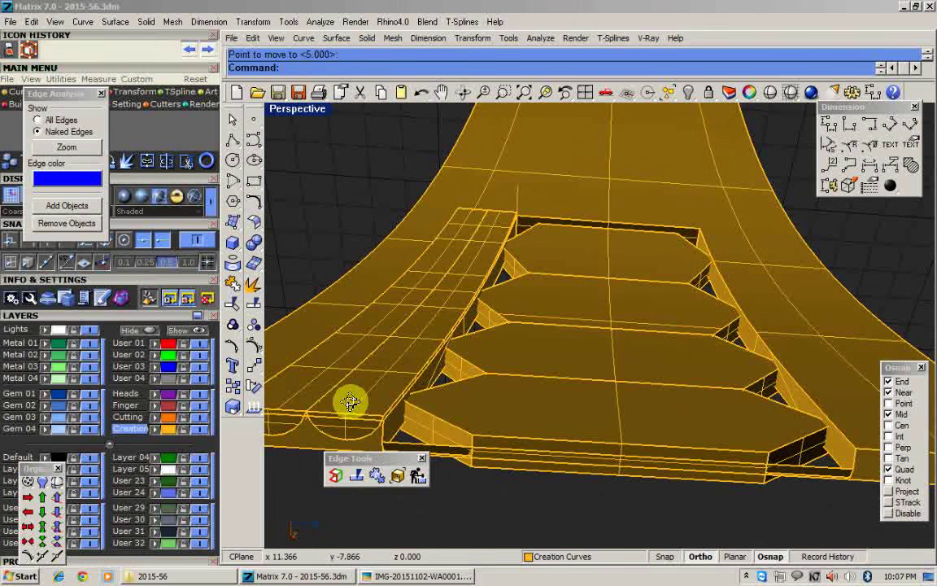
{"action": "right_click_drag", "start_coordinate": [351, 402], "coordinate": [347, 348]}
Scale both bars slightly outward in the front view with a 2D scale about the origin 0,0,0.
{"action": "left_click", "coordinate": [347, 348]}
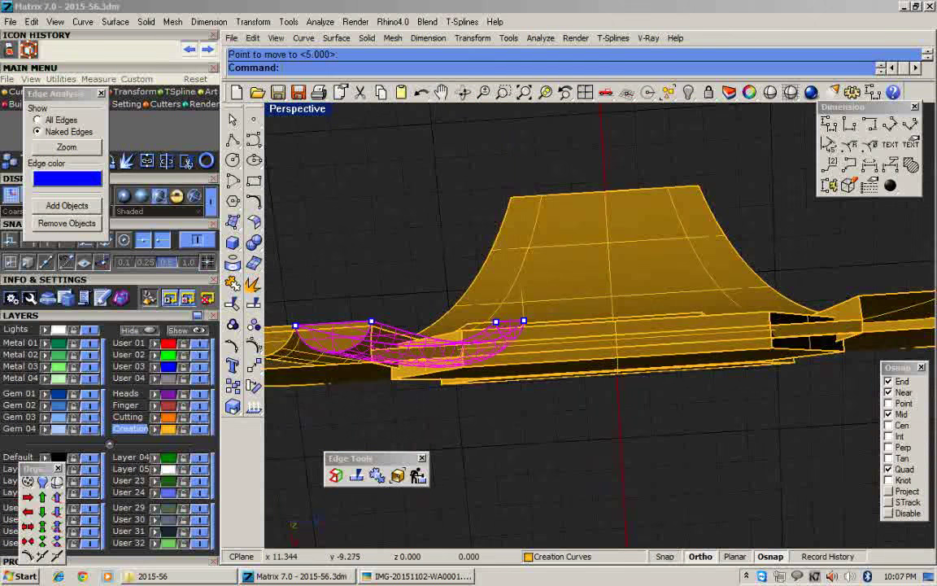
{"action": "left_click", "coordinate": [289, 351], "text": "shift"}
{"action": "double_click", "coordinate": [291, 111]}
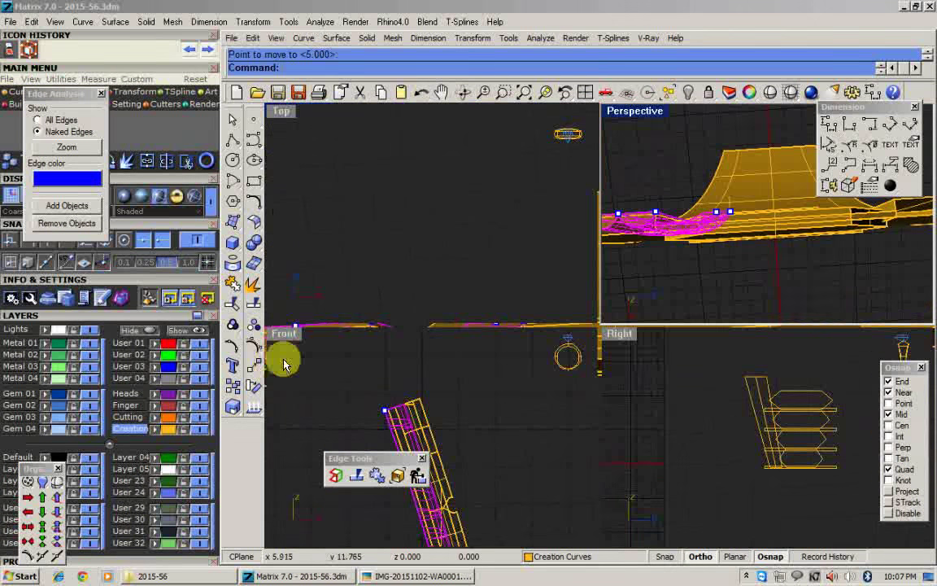
{"action": "double_click", "coordinate": [283, 333]}
{"action": "scroll", "coordinate": [502, 413], "scroll_direction": "up", "scroll_amount": 2}
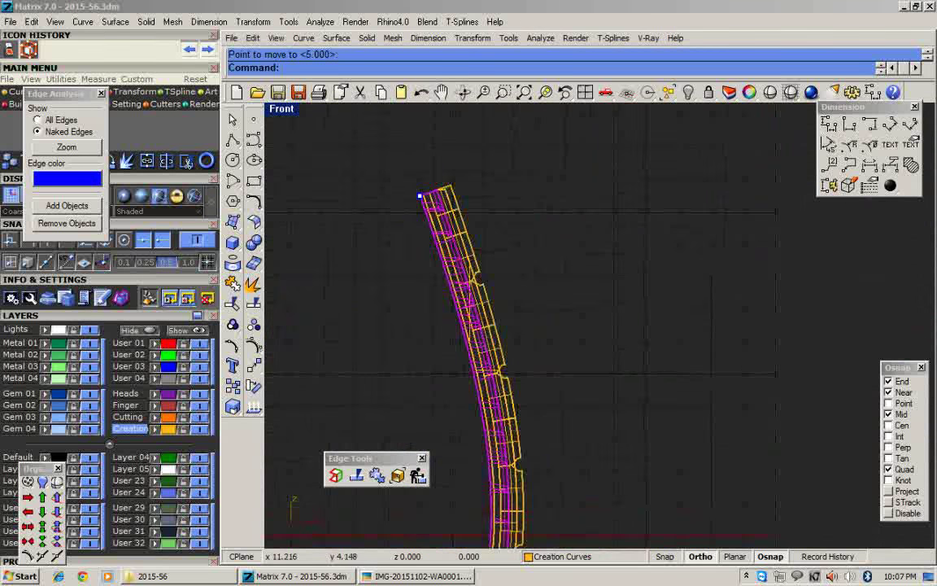
{"action": "type", "text": "2d"}
{"action": "key", "text": "Return"}
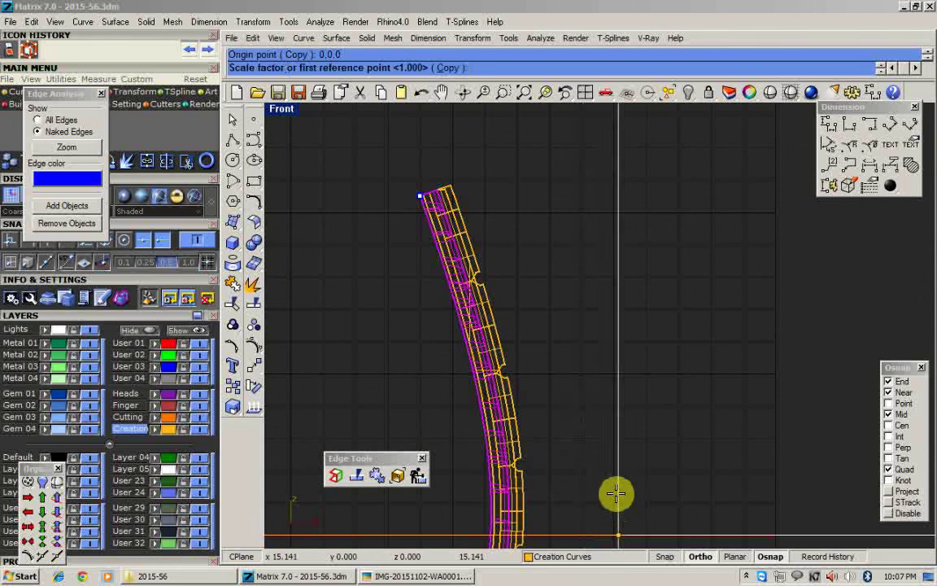
{"action": "right_click_drag", "start_coordinate": [613, 514], "coordinate": [581, 397]}
{"action": "left_click", "coordinate": [577, 399]}
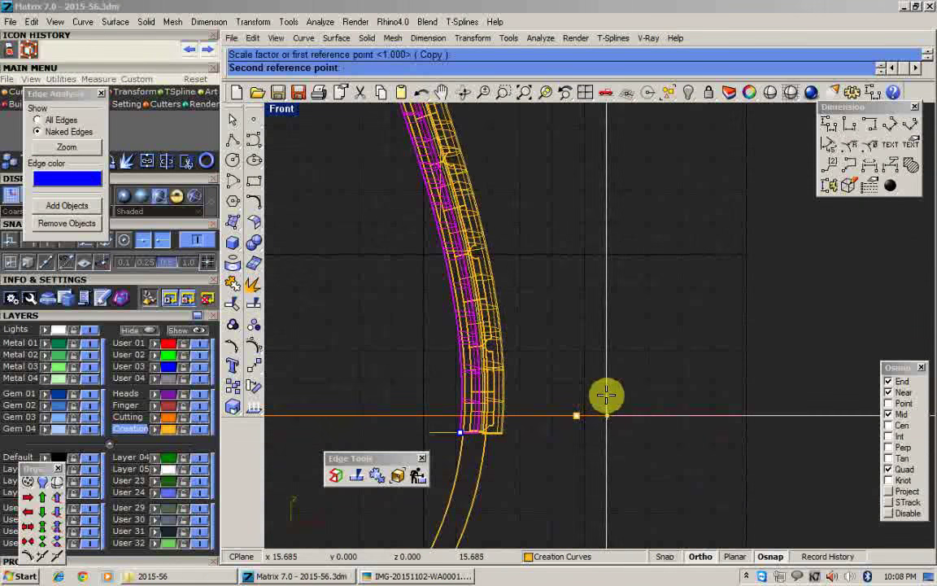
{"action": "left_click", "coordinate": [607, 395]}
Inspect the scaled bars against the hexagonal plates and the band in shaded display.
{"action": "double_click", "coordinate": [281, 111]}
{"action": "right_click_drag", "start_coordinate": [747, 273], "coordinate": [701, 174]}
{"action": "key", "text": "Escape"}
{"action": "scroll", "coordinate": [700, 174], "scroll_direction": "up", "scroll_amount": 6}
{"action": "right_click_drag", "start_coordinate": [725, 214], "coordinate": [717, 149]}
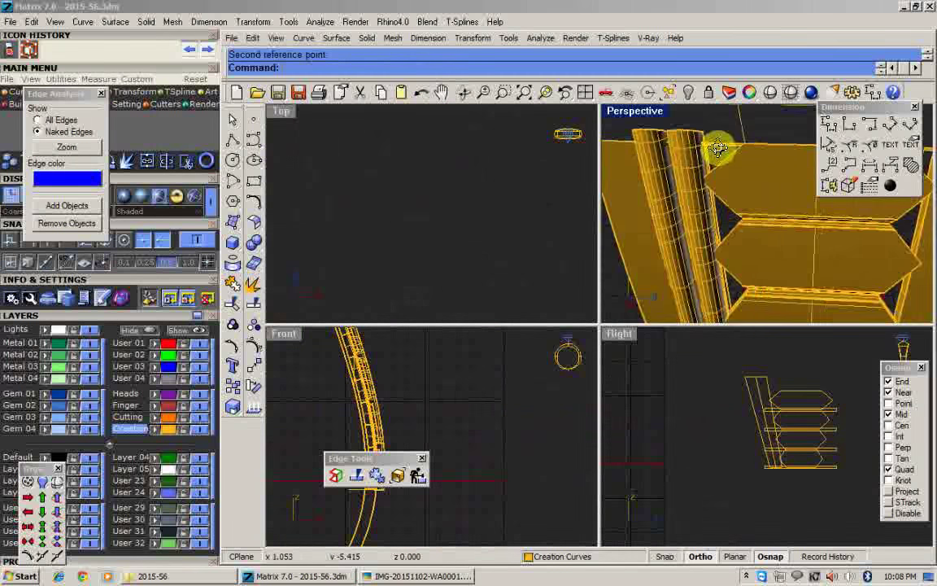
{"action": "scroll", "coordinate": [696, 185], "scroll_direction": "up", "scroll_amount": 6}
{"action": "left_click", "coordinate": [770, 96]}
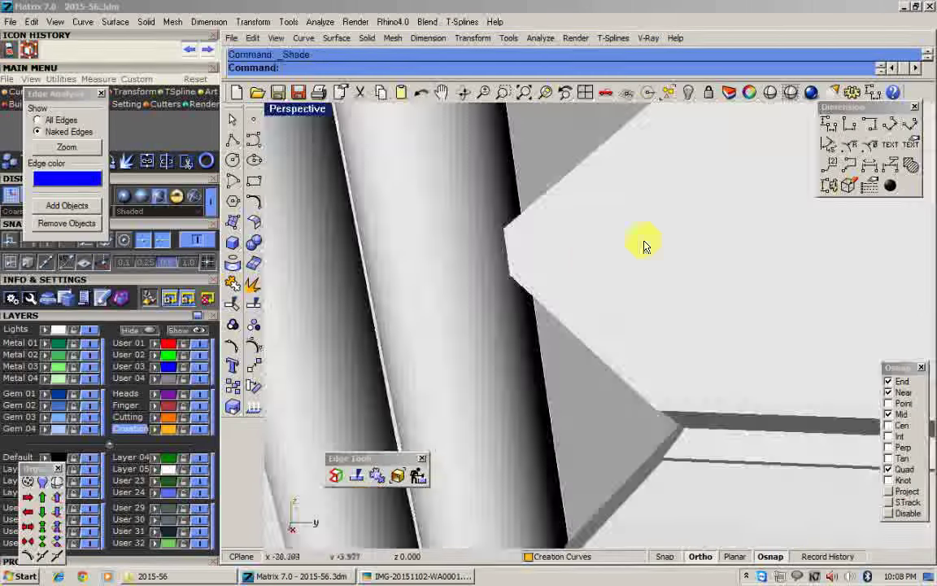
{"action": "scroll", "coordinate": [651, 244], "scroll_direction": "down", "scroll_amount": 6}
{"action": "mouse_move", "coordinate": [594, 299]}
{"action": "right_mouse_down"}
{"action": "mouse_move", "coordinate": [577, 264]}
{"action": "mouse_move", "coordinate": [594, 368]}
{"action": "mouse_move", "coordinate": [559, 418]}
{"action": "mouse_move", "coordinate": [512, 411]}
{"action": "right_mouse_up"}
{"action": "scroll", "coordinate": [557, 280], "scroll_direction": "up", "scroll_amount": 5}
{"action": "key", "text": "Escape"}
{"action": "mouse_move", "coordinate": [557, 281]}
{"action": "right_mouse_down"}
{"action": "mouse_move", "coordinate": [511, 302]}
{"action": "mouse_move", "coordinate": [507, 273]}
{"action": "mouse_move", "coordinate": [326, 317]}
{"action": "mouse_move", "coordinate": [373, 366]}
{"action": "mouse_move", "coordinate": [427, 310]}
{"action": "mouse_move", "coordinate": [391, 293]}
{"action": "mouse_move", "coordinate": [423, 202]}
{"action": "mouse_move", "coordinate": [451, 205]}
{"action": "mouse_move", "coordinate": [455, 186]}
{"action": "mouse_move", "coordinate": [469, 247]}
{"action": "mouse_move", "coordinate": [570, 303]}
{"action": "mouse_move", "coordinate": [725, 354]}
{"action": "right_mouse_up"}
{"action": "scroll", "coordinate": [506, 268], "scroll_direction": "up", "scroll_amount": 4}
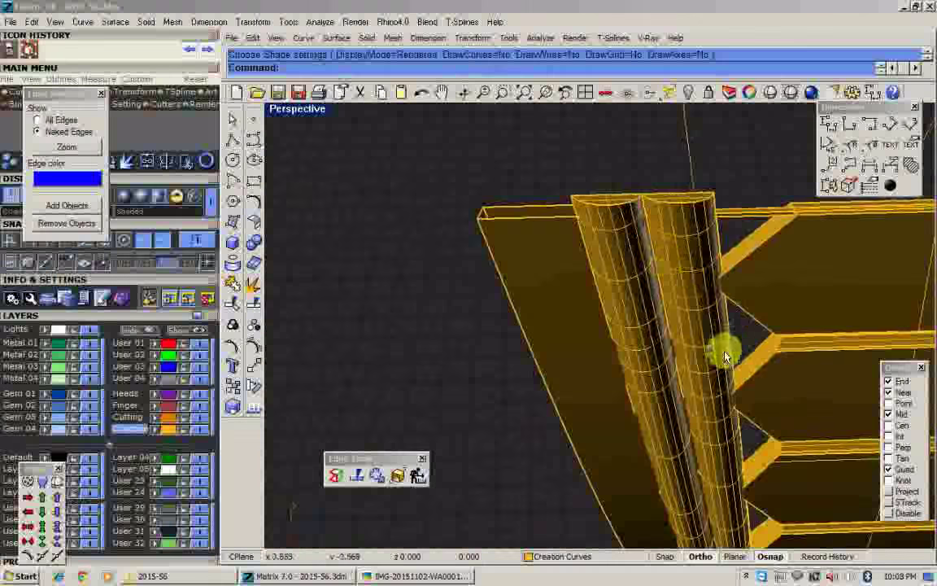
Hide selected geometry to look around the bars' seating on the band, and undo the hide.
{"action": "left_click", "coordinate": [724, 355]}
{"action": "left_click", "coordinate": [641, 381], "text": "shift"}
{"action": "key", "text": "Escape"}
{"action": "left_click", "coordinate": [687, 354]}
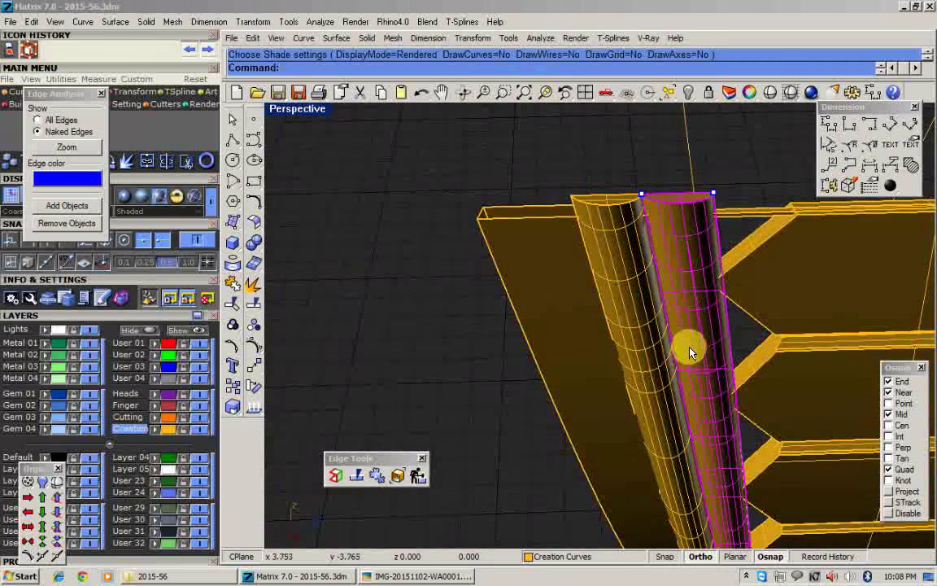
{"action": "key", "text": "ctrl+h"}
{"action": "right_click_drag", "start_coordinate": [629, 297], "coordinate": [695, 276]}
{"action": "scroll", "coordinate": [655, 346], "scroll_direction": "up", "scroll_amount": 4}
{"action": "key", "text": "ctrl+z"}
Cap the planar openings of the band, check its open end, and undo the cap.
{"action": "left_click", "coordinate": [257, 246]}
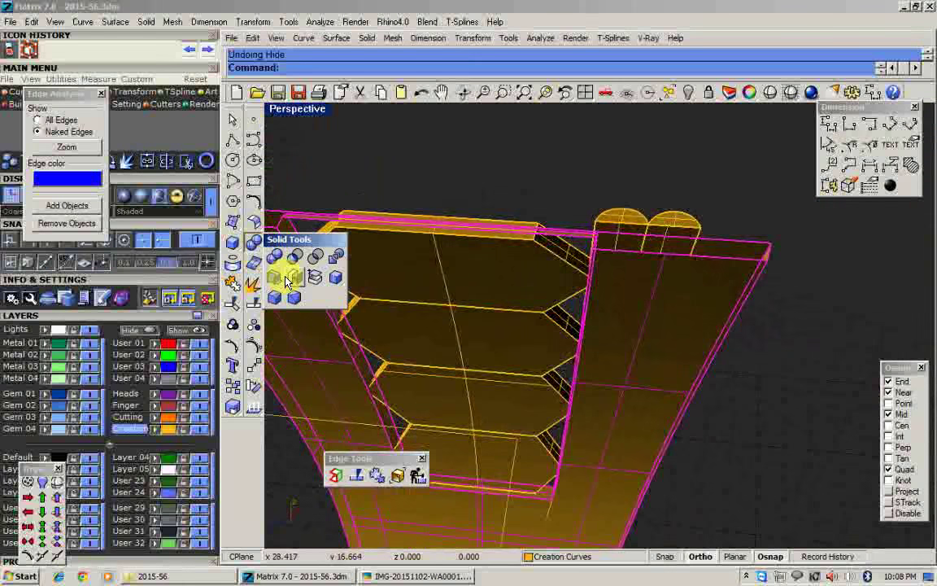
{"action": "left_click", "coordinate": [295, 278]}
{"action": "scroll", "coordinate": [590, 255], "scroll_direction": "up", "scroll_amount": 1}
{"action": "key", "text": "Escape"}
{"action": "scroll", "coordinate": [571, 233], "scroll_direction": "up", "scroll_amount": 5}
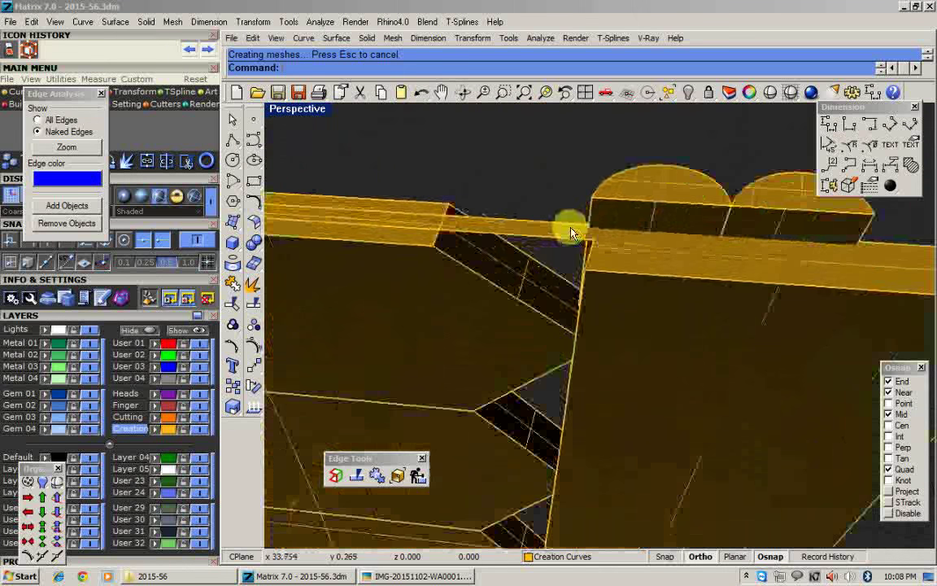
{"action": "key", "text": "ctrl+z"}
{"action": "right_click_drag", "start_coordinate": [573, 253], "coordinate": [571, 308]}
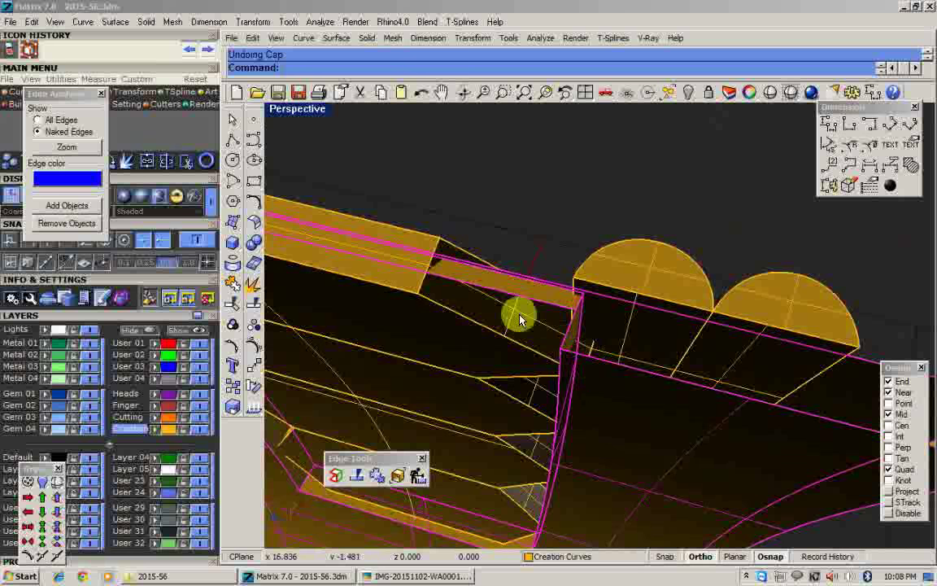
Cap the band's planar openings again to close it into a solid.
{"action": "left_click", "coordinate": [257, 243]}
{"action": "left_click", "coordinate": [294, 279]}
{"action": "scroll", "coordinate": [477, 238], "scroll_direction": "down", "scroll_amount": 6}
{"action": "right_click_drag", "start_coordinate": [477, 238], "coordinate": [464, 262]}
{"action": "scroll", "coordinate": [571, 275], "scroll_direction": "up", "scroll_amount": 4}
Move both half-round bars 0.2 mm sideways, away from the hexagonal plates.
{"action": "left_click", "coordinate": [589, 276]}
{"action": "left_click", "coordinate": [653, 281], "text": "shift"}
{"action": "right_click_drag", "start_coordinate": [653, 281], "coordinate": [596, 265]}
{"action": "scroll", "coordinate": [596, 265], "scroll_direction": "down", "scroll_amount": 5}
{"action": "type", "text": "m"}
{"action": "key", "text": "Return"}
{"action": "left_click", "coordinate": [531, 443]}
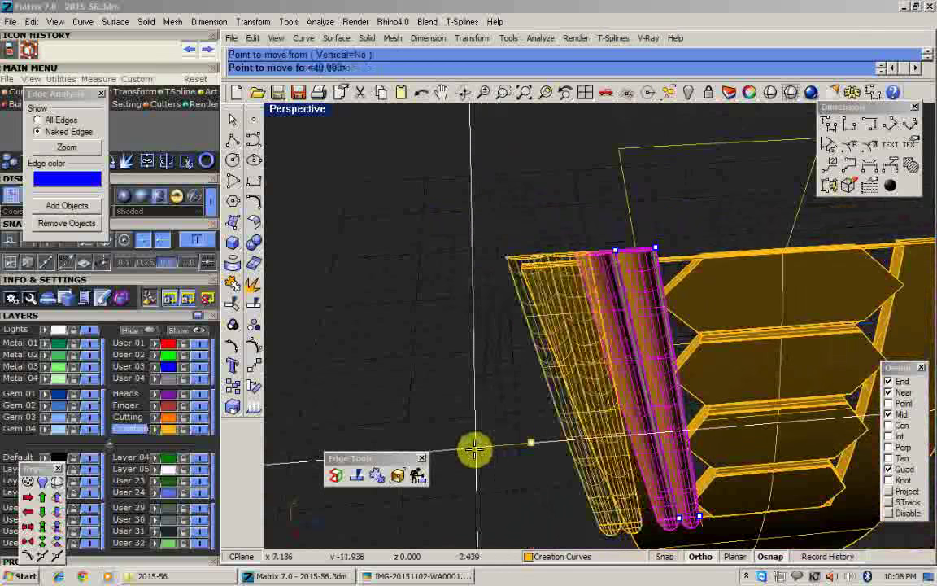
{"action": "type", "text": ".2"}
{"action": "key", "text": "Return"}
{"action": "left_click", "coordinate": [475, 449]}
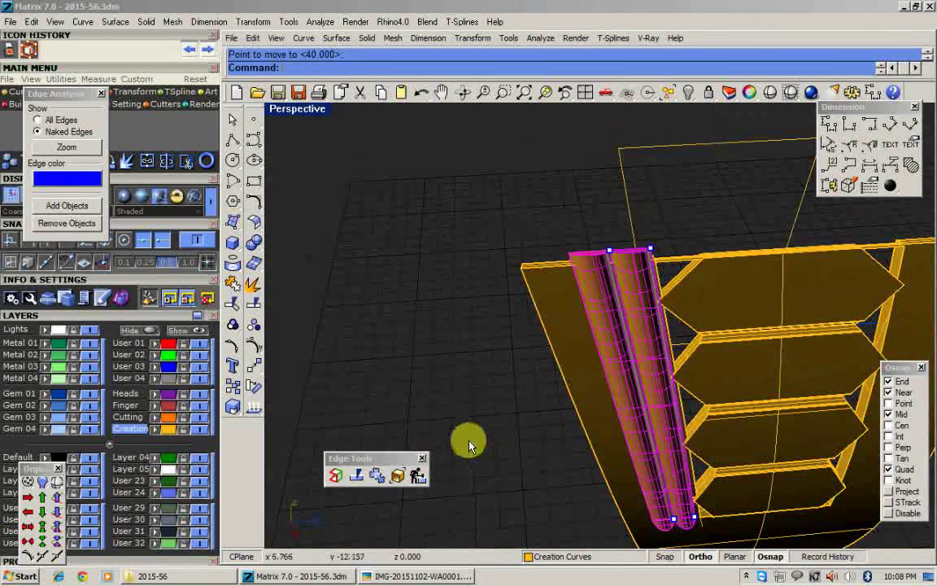
Check the gap between the bars and the hexagonal plates, and undo the 0.2 mm move.
{"action": "scroll", "coordinate": [475, 450], "scroll_direction": "up", "scroll_amount": 2}
{"action": "key", "text": "Escape"}
{"action": "right_click_drag", "start_coordinate": [707, 362], "coordinate": [705, 285]}
{"action": "scroll", "coordinate": [705, 285], "scroll_direction": "up", "scroll_amount": 7}
{"action": "key", "text": "ctrl+z"}
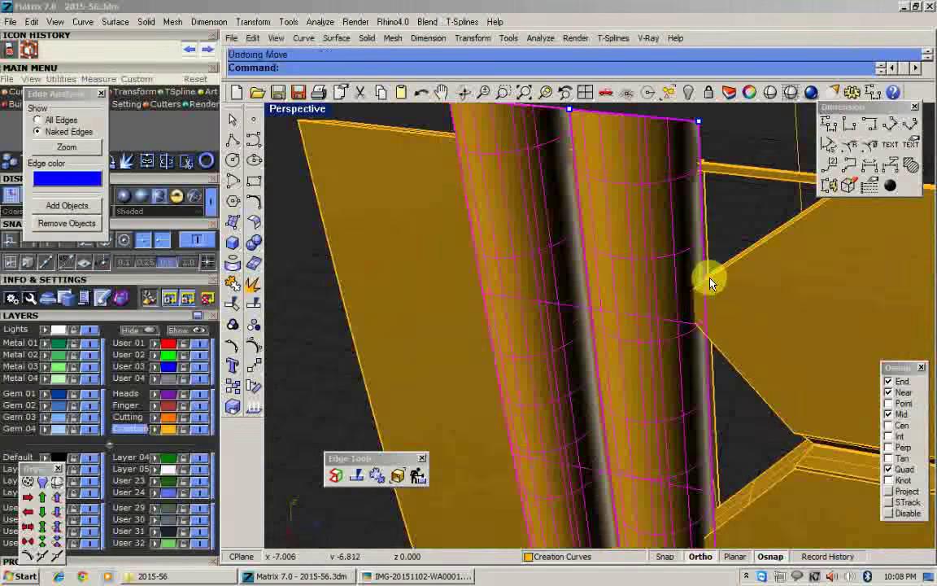
Try to move the bars between two picked points near the plates' tips, and undo the move.
{"action": "scroll", "coordinate": [651, 248], "scroll_direction": "down", "scroll_amount": 6}
{"action": "right_click_drag", "start_coordinate": [605, 253], "coordinate": [648, 386]}
{"action": "scroll", "coordinate": [533, 204], "scroll_direction": "up", "scroll_amount": 4}
{"action": "right_click", "coordinate": [558, 184]}
{"action": "left_click", "coordinate": [568, 179]}
{"action": "right_click", "coordinate": [487, 191]}
{"action": "left_click", "coordinate": [488, 193]}
{"action": "scroll", "coordinate": [488, 196], "scroll_direction": "down", "scroll_amount": 6}
{"action": "scroll", "coordinate": [623, 420], "scroll_direction": "up", "scroll_amount": 7}
{"action": "key", "text": "Escape"}
{"action": "key", "text": "ctrl+z"}
{"action": "key", "text": "Escape"}
Inspect the bars' capped ends and their seating on the band from the side.
{"action": "scroll", "coordinate": [627, 411], "scroll_direction": "down", "scroll_amount": 5}
{"action": "scroll", "coordinate": [618, 411], "scroll_direction": "down", "scroll_amount": 4}
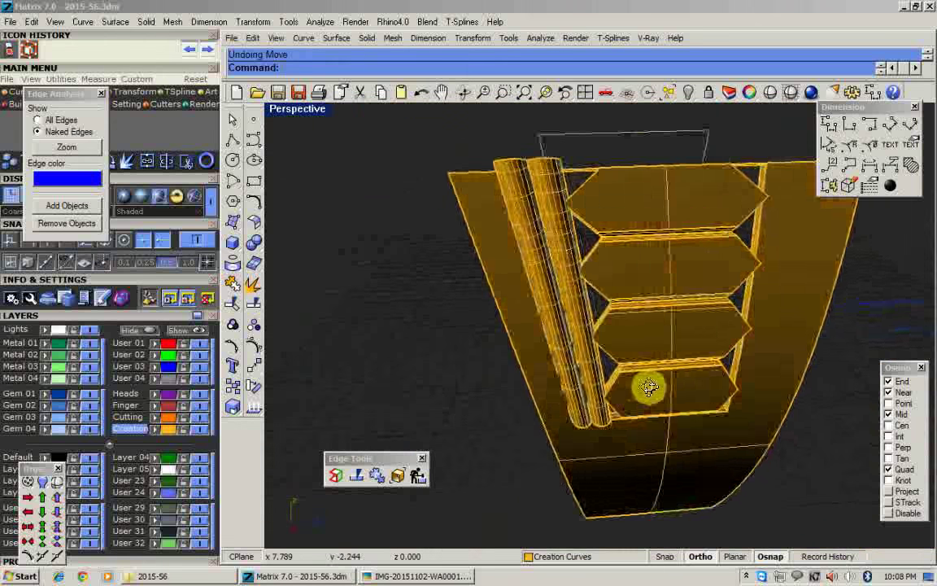
{"action": "scroll", "coordinate": [559, 338], "scroll_direction": "up", "scroll_amount": 7}
{"action": "left_click", "coordinate": [559, 339]}
{"action": "right_click_drag", "start_coordinate": [559, 338], "coordinate": [641, 371]}
{"action": "key", "text": "Escape"}
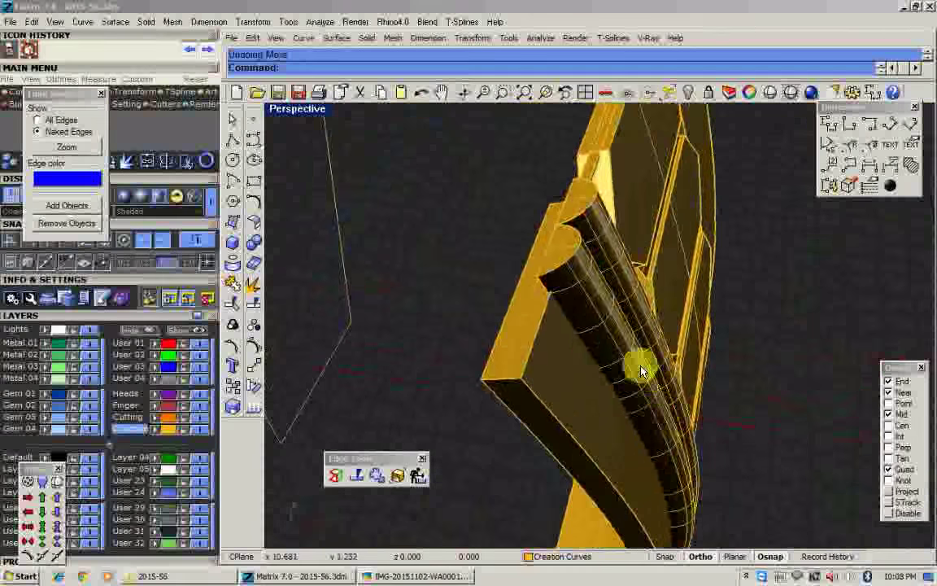
Copy both half-round bars, undo their last two changes, and paste the copies at the copied position.
{"action": "left_click", "coordinate": [636, 362]}
{"action": "left_click", "coordinate": [617, 289], "text": "shift"}
{"action": "key", "text": "ctrl+c"}
{"action": "key", "text": "ctrl+z"}
{"action": "key", "text": "ctrl+z"}
{"action": "key", "text": "Escape"}
{"action": "key", "text": "ctrl+v"}
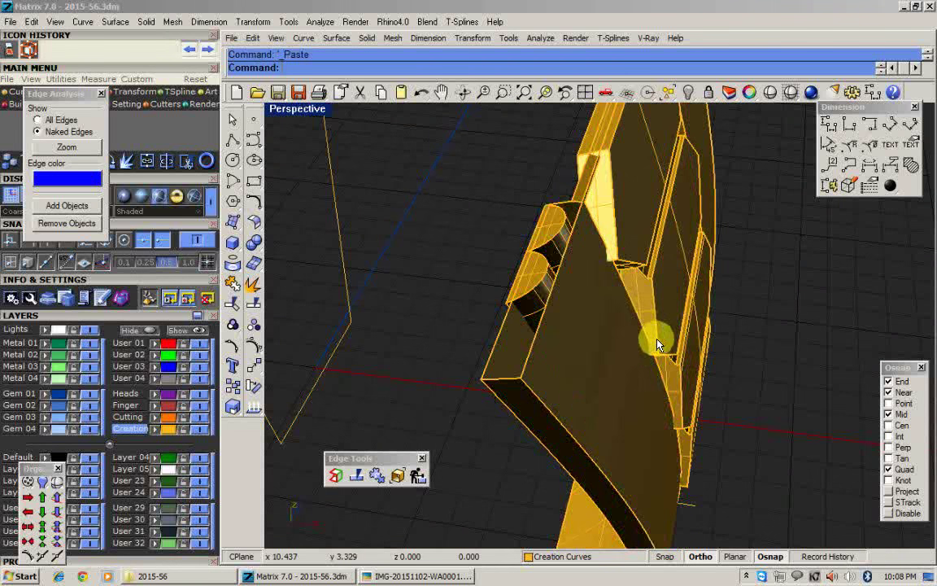
Assign the two pasted half-round bars to the Metal 04 layer and deselect them.
{"action": "left_click", "coordinate": [154, 344]}
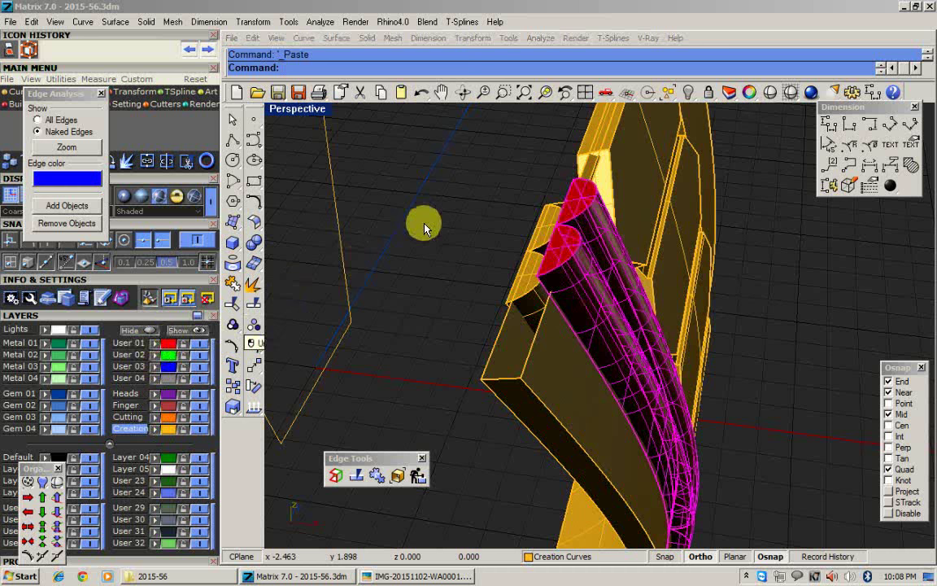
{"action": "left_click", "coordinate": [44, 379]}
{"action": "left_click", "coordinate": [486, 277]}
Move the two original lower bars 10 mm sideways, clear of the band.
{"action": "right_click_drag", "start_coordinate": [486, 277], "coordinate": [645, 298]}
{"action": "scroll", "coordinate": [794, 265], "scroll_direction": "up", "scroll_amount": 4}
{"action": "left_click", "coordinate": [794, 266]}
{"action": "left_click", "coordinate": [709, 206], "text": "shift"}
{"action": "scroll", "coordinate": [708, 207], "scroll_direction": "down", "scroll_amount": 6}
{"action": "right_click_drag", "start_coordinate": [708, 207], "coordinate": [519, 241]}
{"action": "scroll", "coordinate": [685, 193], "scroll_direction": "up", "scroll_amount": 4}
{"action": "scroll", "coordinate": [520, 241], "scroll_direction": "down", "scroll_amount": 6}
{"action": "type", "text": "m"}
{"action": "key", "text": "Return"}
{"action": "left_click", "coordinate": [583, 350]}
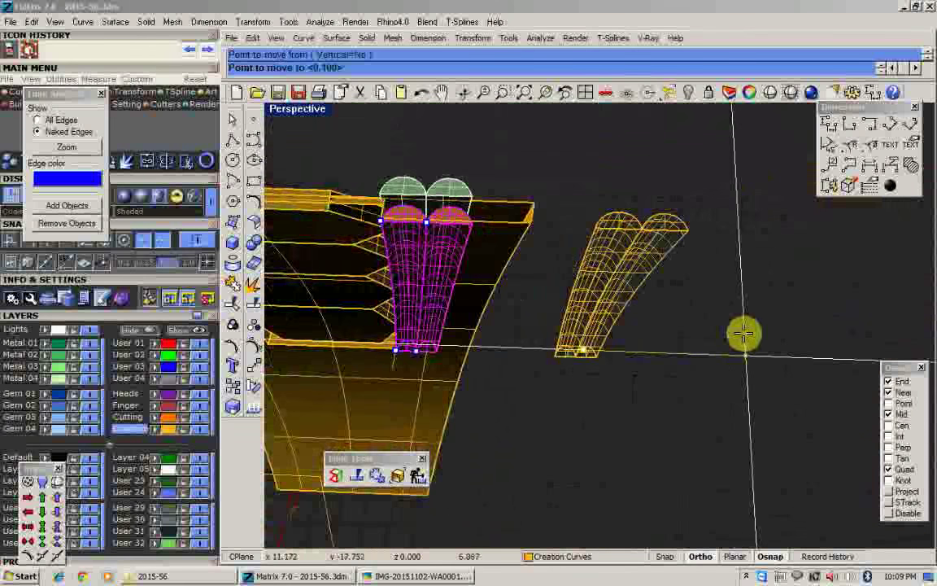
{"action": "type", "text": "10"}
{"action": "key", "text": "Return"}
{"action": "left_click", "coordinate": [743, 332]}
Extract the flat underside surfaces from the two half-round bars beside the band.
{"action": "left_click", "coordinate": [429, 257]}
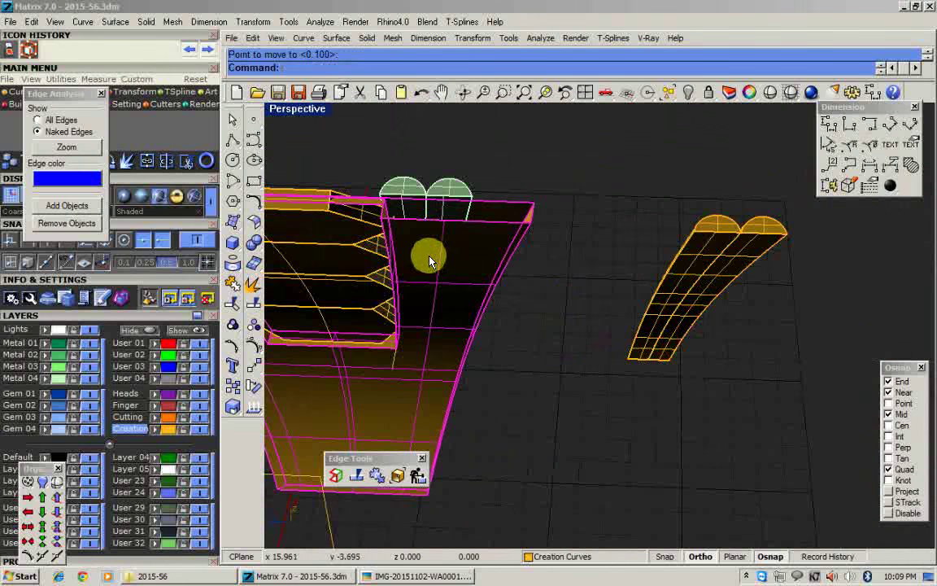
{"action": "right_click_drag", "start_coordinate": [429, 258], "coordinate": [278, 254]}
{"action": "left_click", "coordinate": [256, 245]}
{"action": "left_click", "coordinate": [293, 276]}
{"action": "scroll", "coordinate": [477, 244], "scroll_direction": "up", "scroll_amount": 2}
{"action": "left_click", "coordinate": [691, 256]}
{"action": "right_click_drag", "start_coordinate": [822, 264], "coordinate": [569, 277]}
{"action": "right_click", "coordinate": [254, 284]}
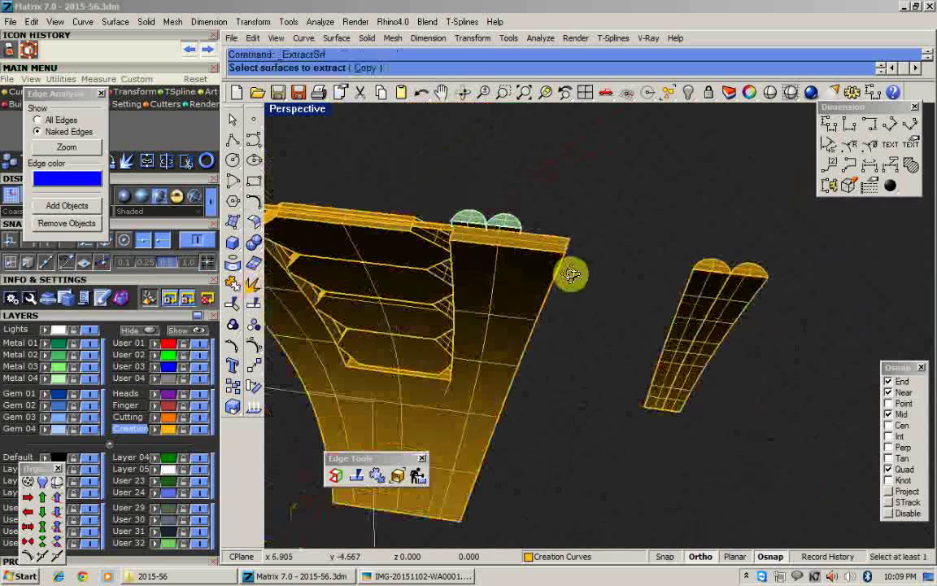
{"action": "scroll", "coordinate": [712, 277], "scroll_direction": "up", "scroll_amount": 5}
{"action": "left_click", "coordinate": [712, 277]}
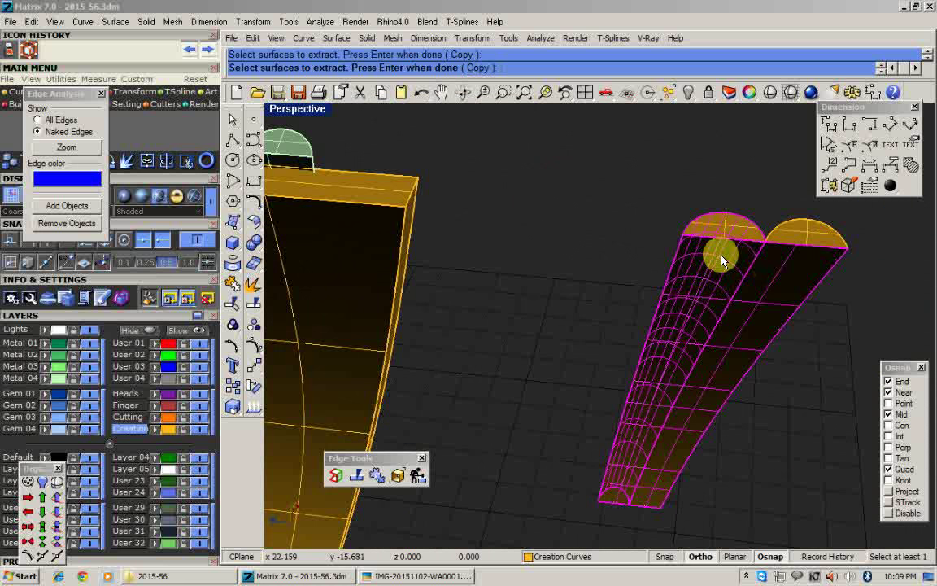
{"action": "right_click", "coordinate": [713, 289]}
Delete the remaining rounded portions of both bars, keeping only the flat underside strips.
{"action": "left_click", "coordinate": [725, 222]}
{"action": "key", "text": "Delete"}
{"action": "left_click", "coordinate": [798, 228]}
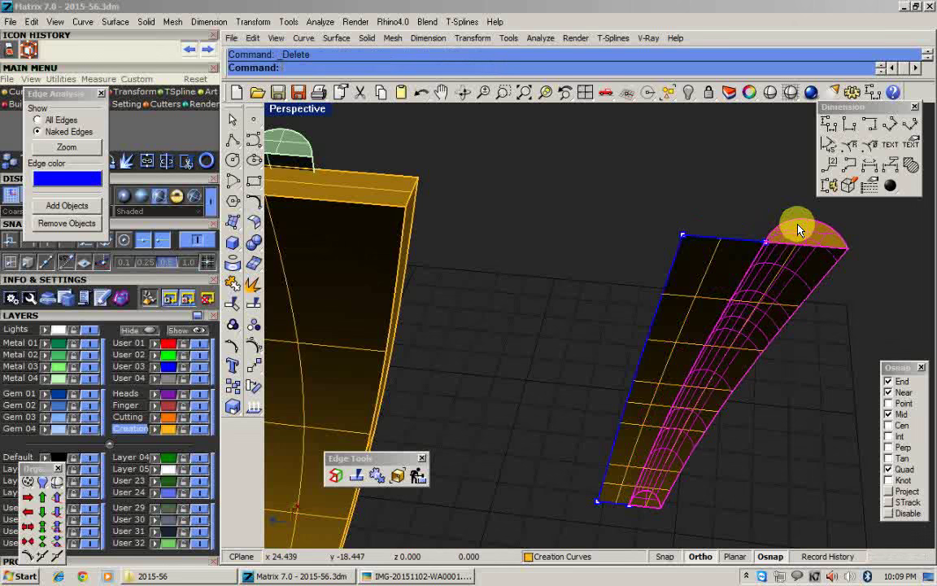
{"action": "key", "text": "Delete"}
Assign the two flat underside strips to the User 01 layer.
{"action": "left_click", "coordinate": [719, 269]}
{"action": "scroll", "coordinate": [673, 308], "scroll_direction": "down", "scroll_amount": 4}
{"action": "left_click", "coordinate": [730, 316], "text": "shift"}
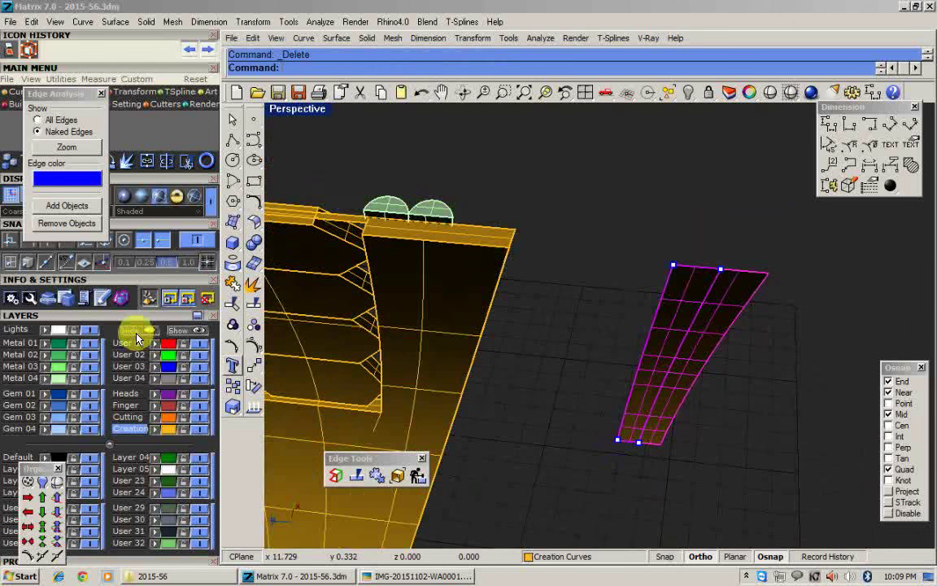
{"action": "left_click", "coordinate": [157, 334]}
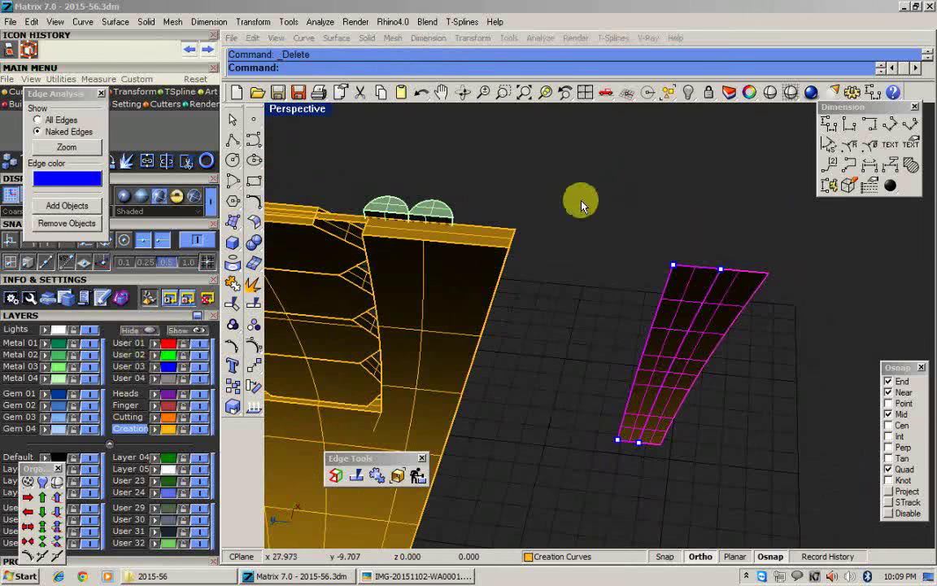
{"action": "left_click", "coordinate": [155, 344]}
{"action": "scroll", "coordinate": [702, 294], "scroll_direction": "down", "scroll_amount": 6}
{"action": "type", "text": "m"}
{"action": "key", "text": "Return"}
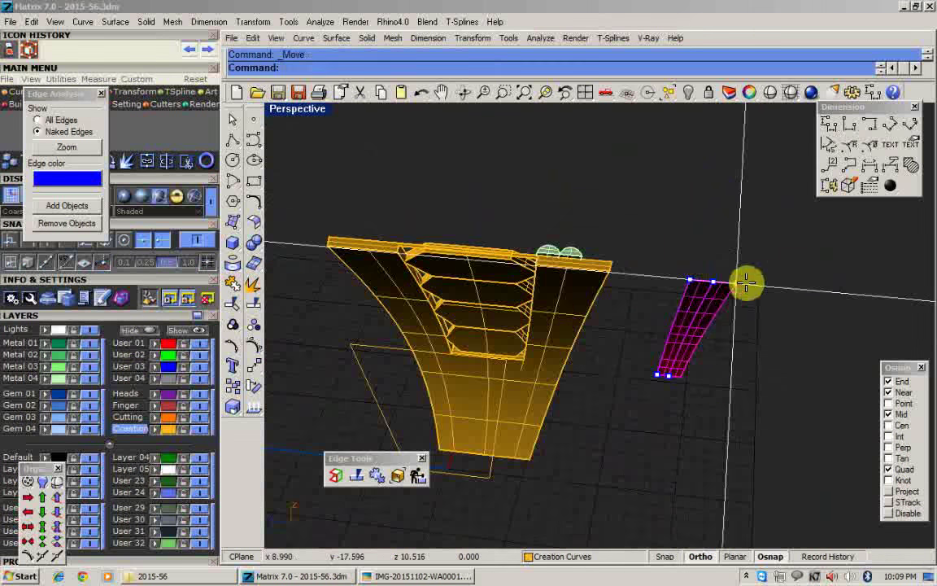
{"action": "scroll", "coordinate": [747, 283], "scroll_direction": "up", "scroll_amount": 4}
{"action": "key", "text": "Escape"}
Join the two underside strips, duplicate their outer border as a curve, and delete the joined surface.
{"action": "left_click_drag", "start_coordinate": [759, 247], "coordinate": [691, 316]}
{"action": "right_click_drag", "start_coordinate": [727, 317], "coordinate": [663, 311], "text": "shift"}
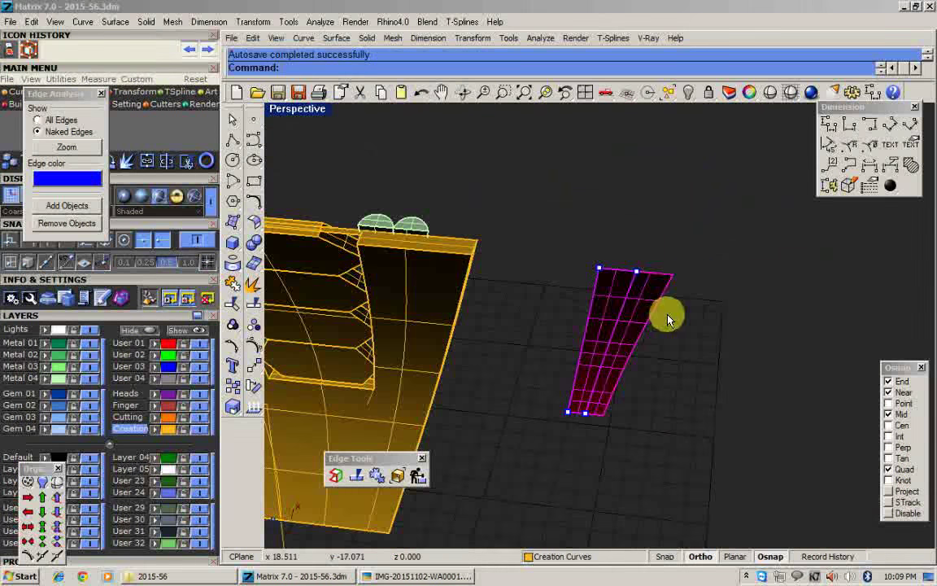
{"action": "type", "text": "j"}
{"action": "key", "text": "Return"}
{"action": "scroll", "coordinate": [642, 298], "scroll_direction": "up", "scroll_amount": 5}
{"action": "scroll", "coordinate": [639, 299], "scroll_direction": "down", "scroll_amount": 5}
{"action": "type", "text": "db"}
{"action": "key", "text": "Return"}
{"action": "scroll", "coordinate": [630, 296], "scroll_direction": "up", "scroll_amount": 5}
{"action": "key", "text": "Delete"}
Explode the border outline and join the two short segments at each end into one curve.
{"action": "left_click", "coordinate": [551, 279]}
{"action": "scroll", "coordinate": [609, 252], "scroll_direction": "down", "scroll_amount": 5}
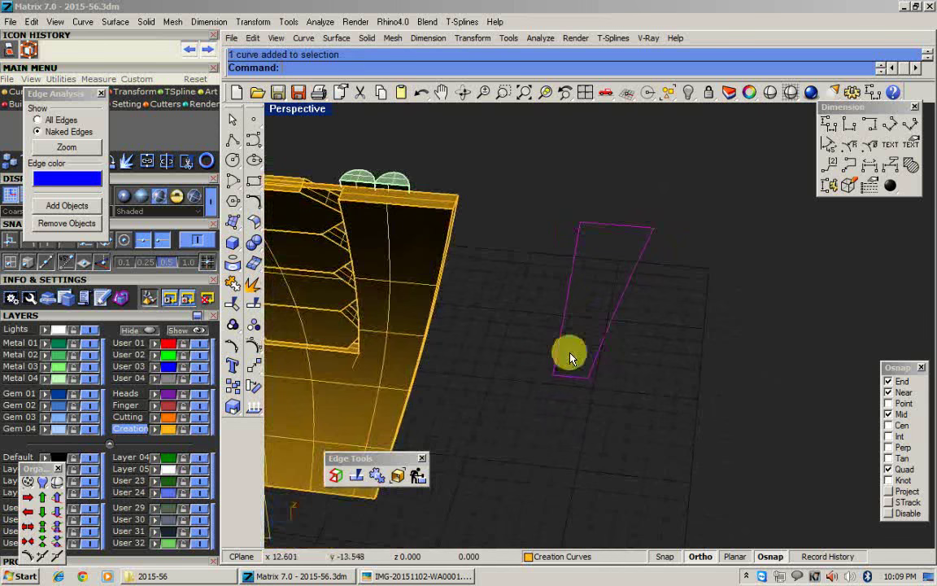
{"action": "type", "text": "x"}
{"action": "key", "text": "Return"}
{"action": "left_click_drag", "start_coordinate": [569, 205], "coordinate": [682, 249]}
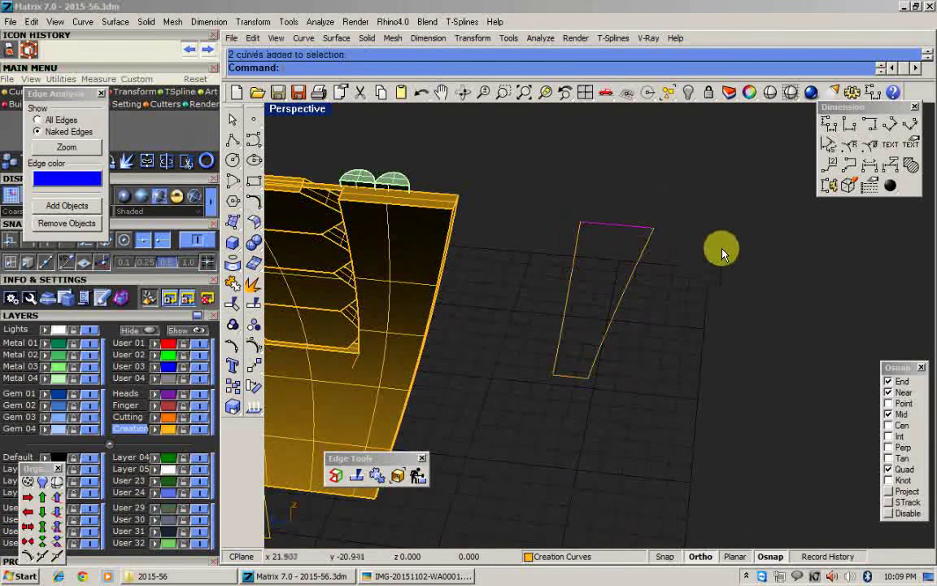
{"action": "type", "text": "j"}
{"action": "key", "text": "Return"}
{"action": "left_click_drag", "start_coordinate": [521, 355], "coordinate": [611, 384]}
{"action": "type", "text": "j"}
{"action": "key", "text": "Return"}
{"action": "scroll", "coordinate": [595, 358], "scroll_direction": "up", "scroll_amount": 5}
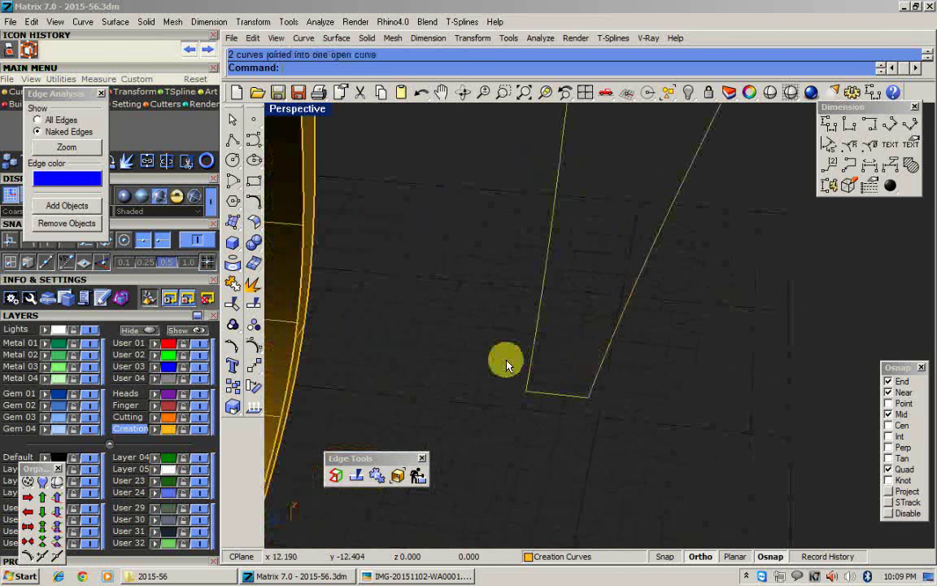
Rebuild both short end curves of the outline as degree 3 curves, deleting the input.
{"action": "scroll", "coordinate": [561, 316], "scroll_direction": "down", "scroll_amount": 5}
{"action": "left_click_drag", "start_coordinate": [535, 373], "coordinate": [606, 415]}
{"action": "left_click_drag", "start_coordinate": [556, 228], "coordinate": [685, 277], "text": "shift"}
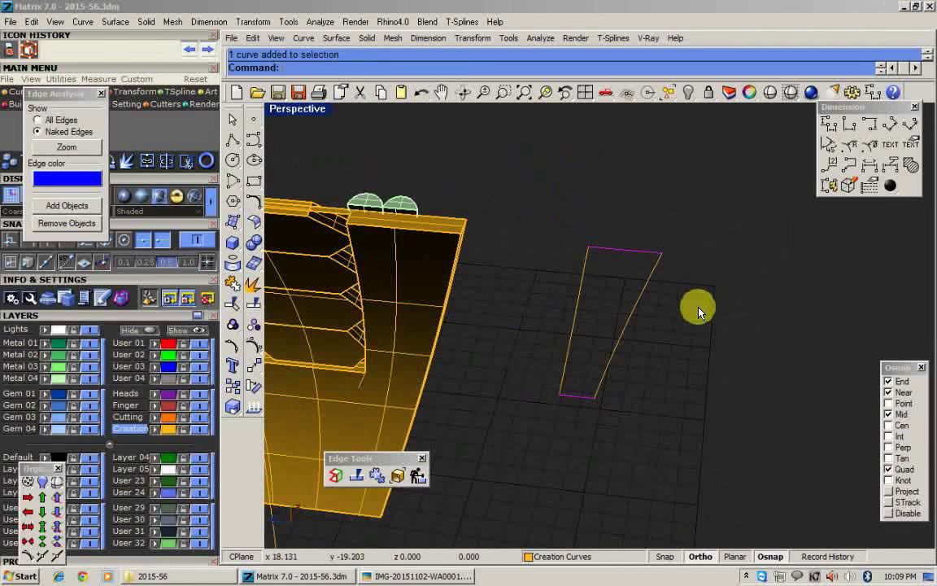
{"action": "type", "text": "rebuild"}
{"action": "key", "text": "Return"}
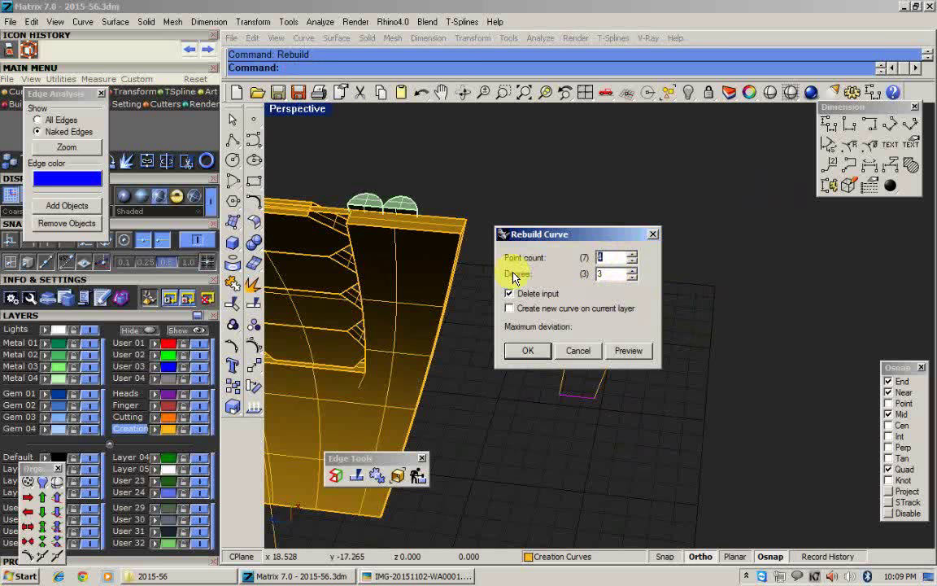
{"action": "key", "text": "Return"}
Create a two-rail sweep surface from the four outline curves and delete the curves.
{"action": "left_click_drag", "start_coordinate": [518, 442], "coordinate": [766, 219]}
{"action": "type", "text": "sweep2"}
{"action": "key", "text": "Return"}
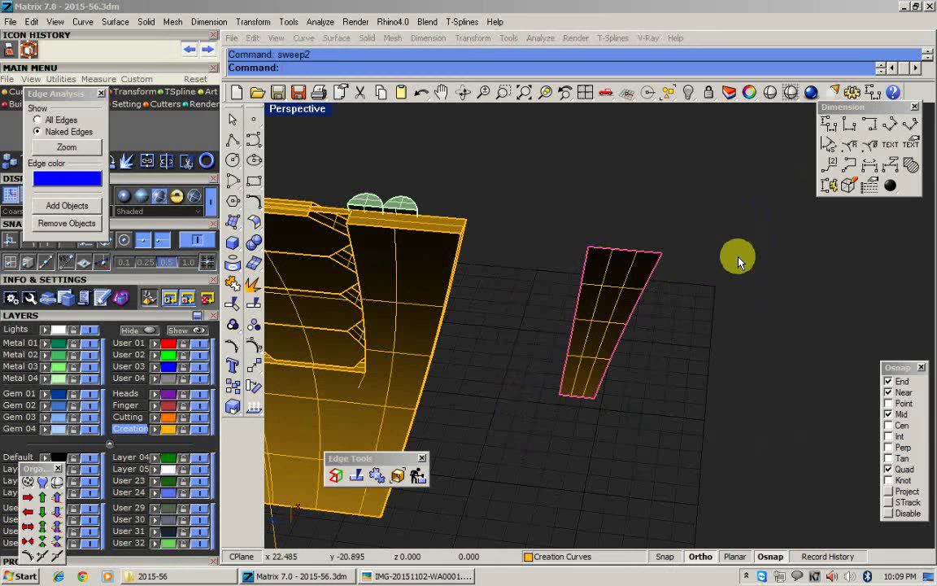
{"action": "key", "text": "Return"}
{"action": "key", "text": "Delete"}
Assign the swept strip surface to the User 01 layer.
{"action": "scroll", "coordinate": [611, 296], "scroll_direction": "up", "scroll_amount": 4}
{"action": "left_click", "coordinate": [617, 288]}
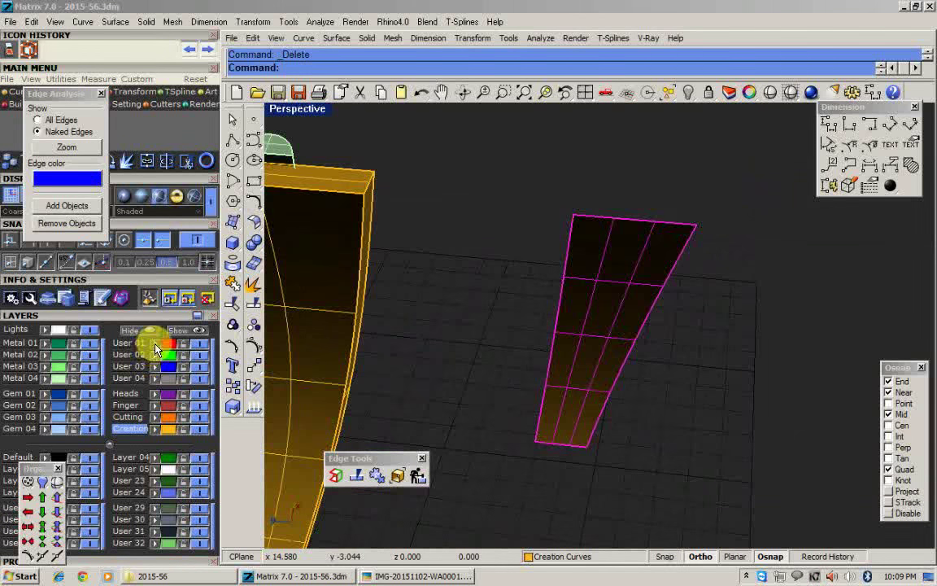
{"action": "left_click", "coordinate": [155, 346]}
{"action": "left_click", "coordinate": [463, 326]}
Extend the strip's long edge facing the band smoothly by a factor of 0.1.
{"action": "left_click", "coordinate": [255, 220]}
{"action": "left_click", "coordinate": [276, 236]}
{"action": "left_click", "coordinate": [560, 278]}
{"action": "type", "text": "1"}
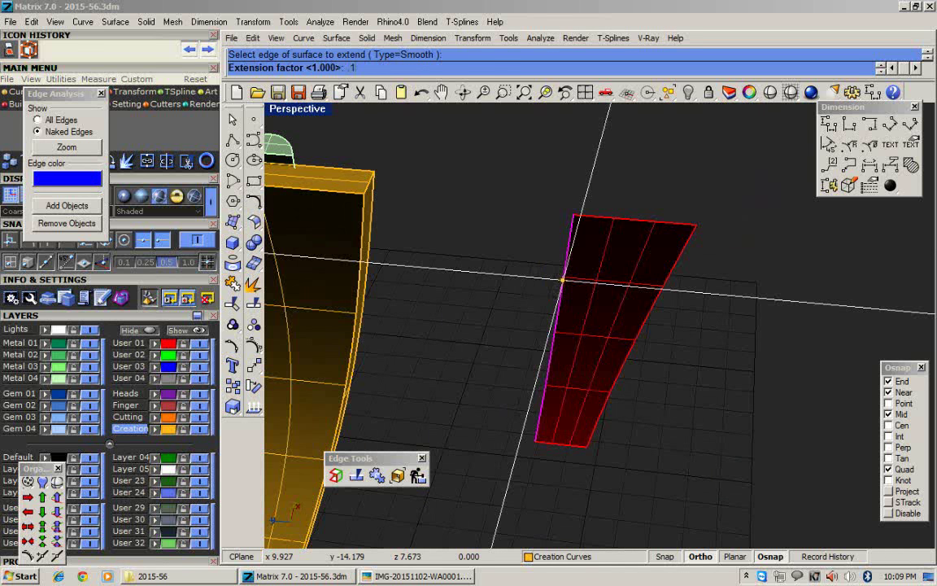
{"action": "key", "text": "Return"}
Move the extended strip back beneath the half-round bars on the inner side of the band.
{"action": "scroll", "coordinate": [562, 279], "scroll_direction": "down", "scroll_amount": 4}
{"action": "left_click", "coordinate": [579, 314]}
{"action": "right_click_drag", "start_coordinate": [614, 341], "coordinate": [698, 420]}
{"action": "type", "text": "m"}
{"action": "key", "text": "Return"}
{"action": "left_click", "coordinate": [798, 414]}
{"action": "left_click", "coordinate": [585, 405]}
{"action": "scroll", "coordinate": [429, 329], "scroll_direction": "up", "scroll_amount": 6}
{"action": "right_click_drag", "start_coordinate": [398, 280], "coordinate": [537, 332]}
Try a solid 0.4 mm offset of the strip towards the bars, and undo it.
{"action": "left_click", "coordinate": [255, 221]}
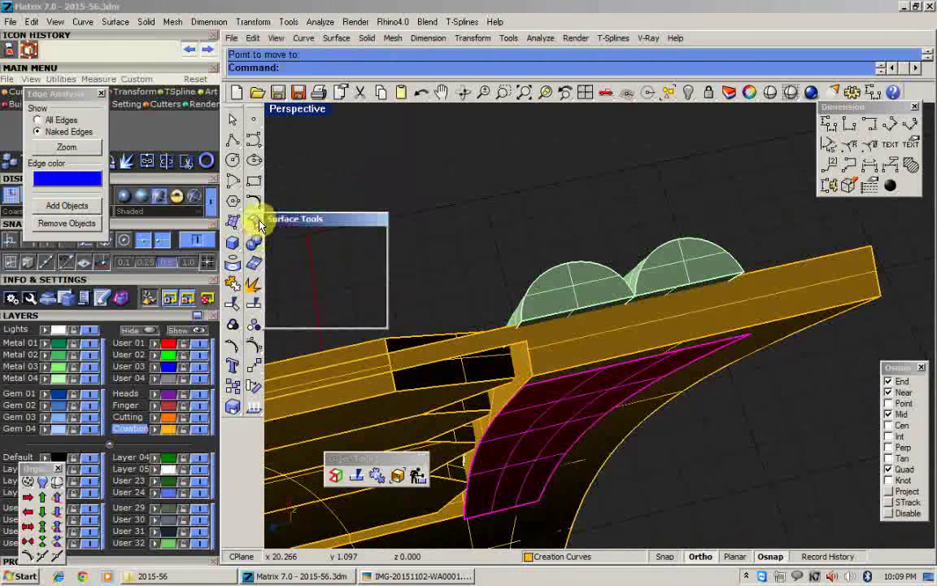
{"action": "left_click", "coordinate": [281, 259]}
{"action": "type", "text": "f"}
{"action": "key", "text": "Return"}
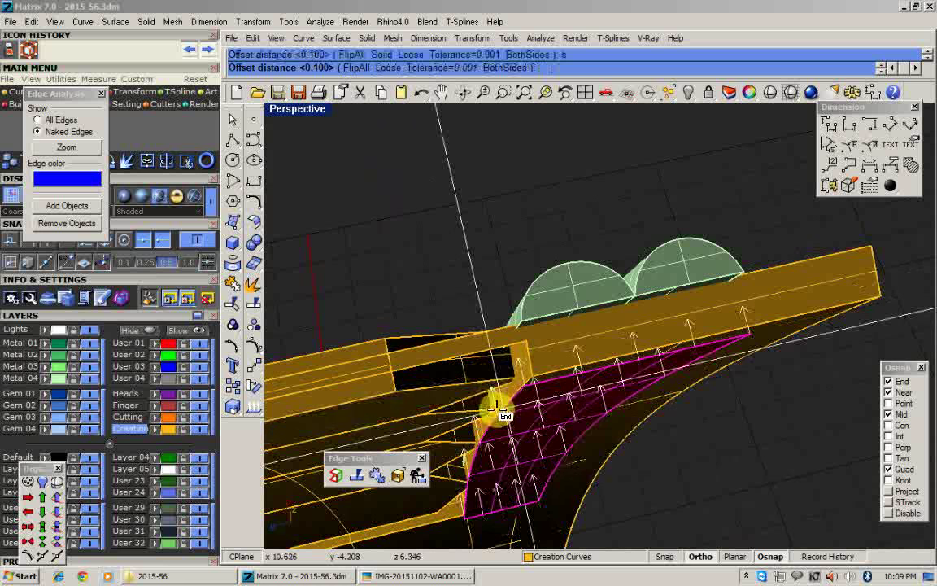
{"action": "type", "text": "s"}
{"action": "key", "text": "Return"}
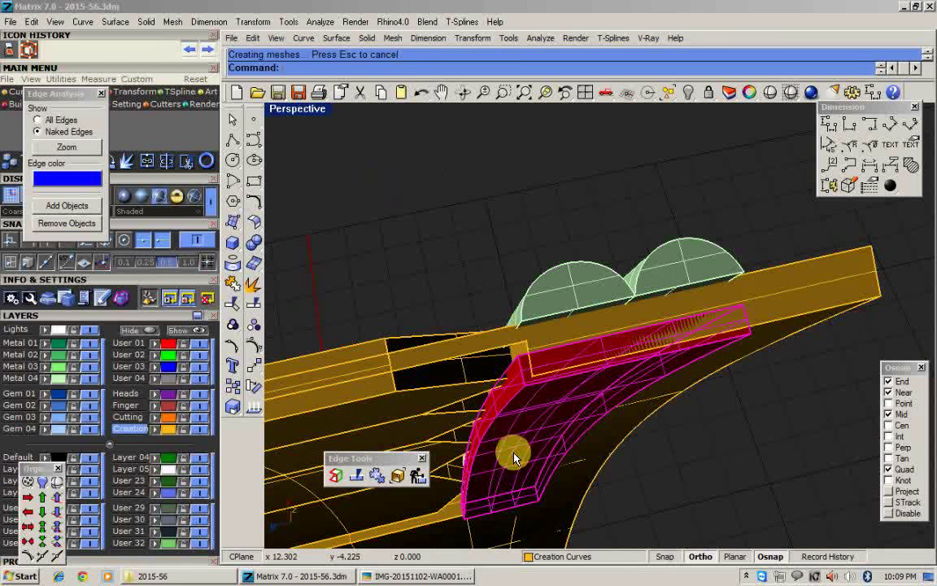
{"action": "key", "text": "ctrl+z"}
Try a 0.3 mm offset of the strip with its direction flipped, and undo it.
{"action": "right_click", "coordinate": [518, 460]}
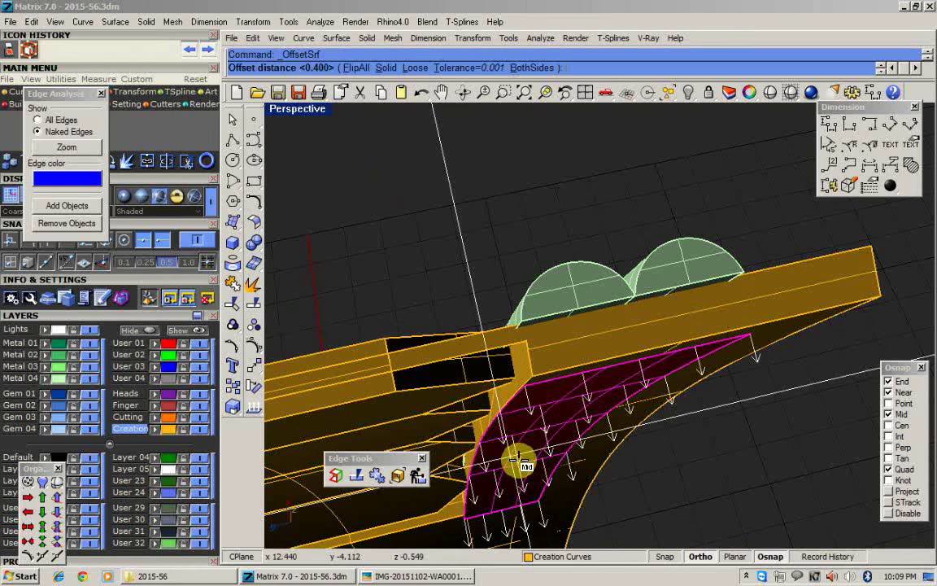
{"action": "left_click", "coordinate": [519, 460]}
{"action": "right_click", "coordinate": [523, 466]}
{"action": "key", "text": "ctrl+z"}
Offset the strip 0.3 mm towards the bars as a solid, with the direction flipped.
{"action": "right_click", "coordinate": [545, 441]}
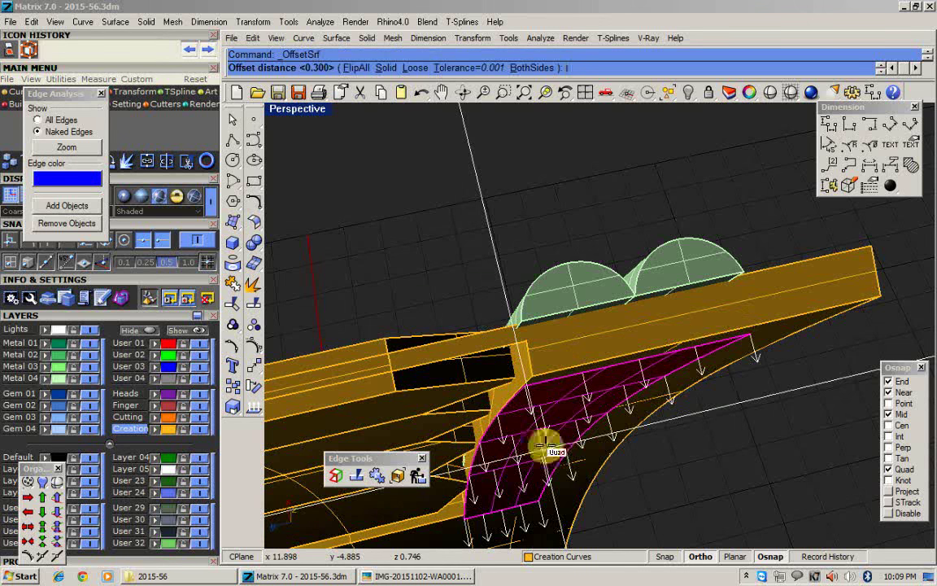
{"action": "left_click", "coordinate": [548, 451]}
{"action": "type", "text": "s"}
{"action": "key", "text": "Return"}
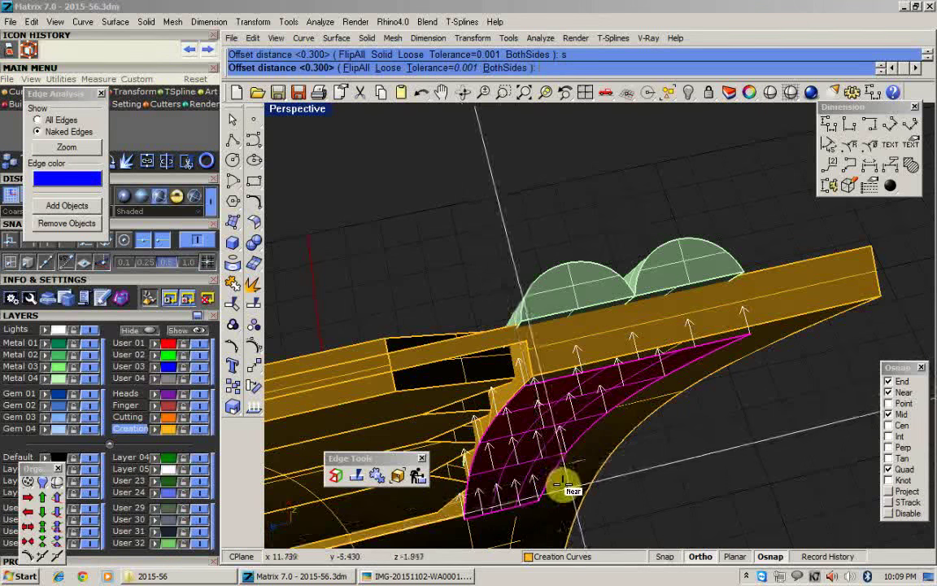
{"action": "right_click", "coordinate": [565, 493]}
Examine the solid strip's thickness and position against the band, bars and hexagonal plates in the front view.
{"action": "scroll", "coordinate": [586, 441], "scroll_direction": "down", "scroll_amount": 5}
{"action": "right_click_drag", "start_coordinate": [609, 421], "coordinate": [529, 269]}
{"action": "double_click", "coordinate": [293, 110]}
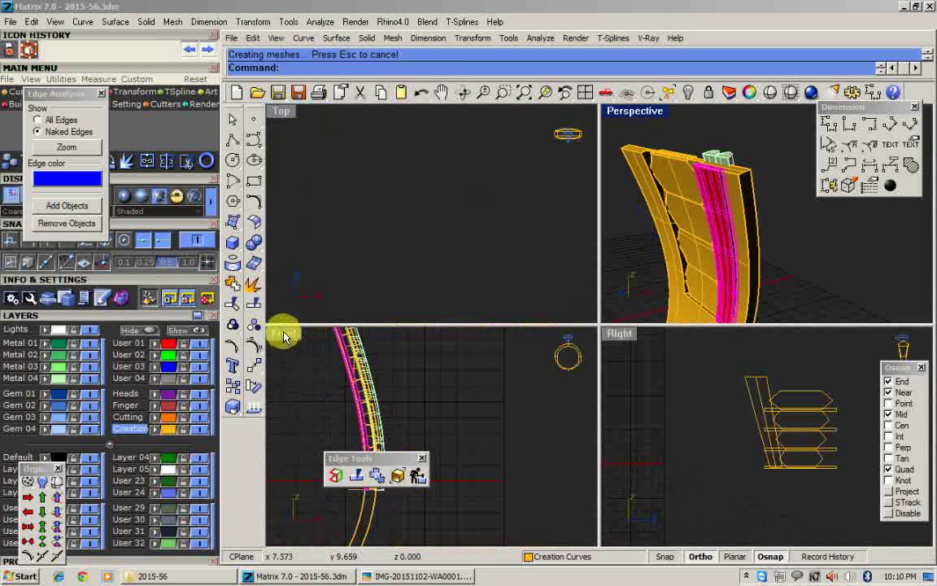
{"action": "double_click", "coordinate": [284, 334]}
{"action": "right_click_drag", "start_coordinate": [465, 295], "coordinate": [570, 496]}
{"action": "scroll", "coordinate": [562, 372], "scroll_direction": "up", "scroll_amount": 9}
{"action": "scroll", "coordinate": [564, 367], "scroll_direction": "down", "scroll_amount": 5}
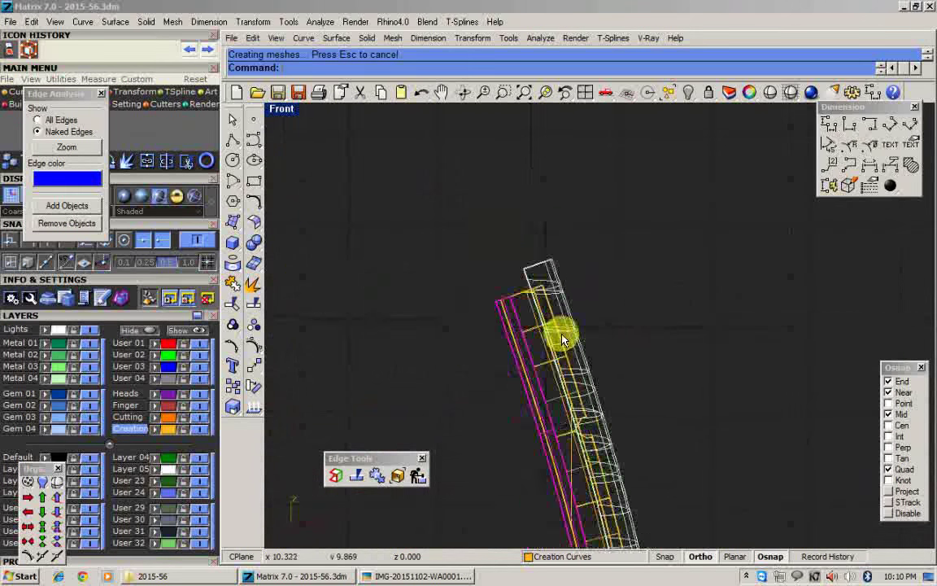
{"action": "right_click_drag", "start_coordinate": [586, 429], "coordinate": [548, 359]}
{"action": "scroll", "coordinate": [549, 358], "scroll_direction": "up", "scroll_amount": 7}
{"action": "left_click", "coordinate": [556, 372]}
{"action": "left_click", "coordinate": [549, 363]}
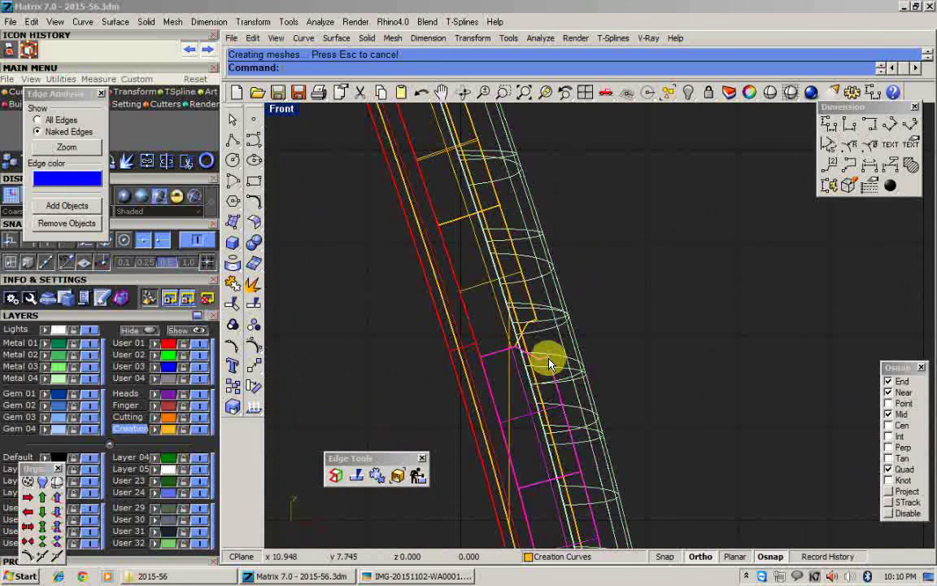
{"action": "left_click", "coordinate": [508, 230]}
{"action": "scroll", "coordinate": [509, 234], "scroll_direction": "down", "scroll_amount": 6}
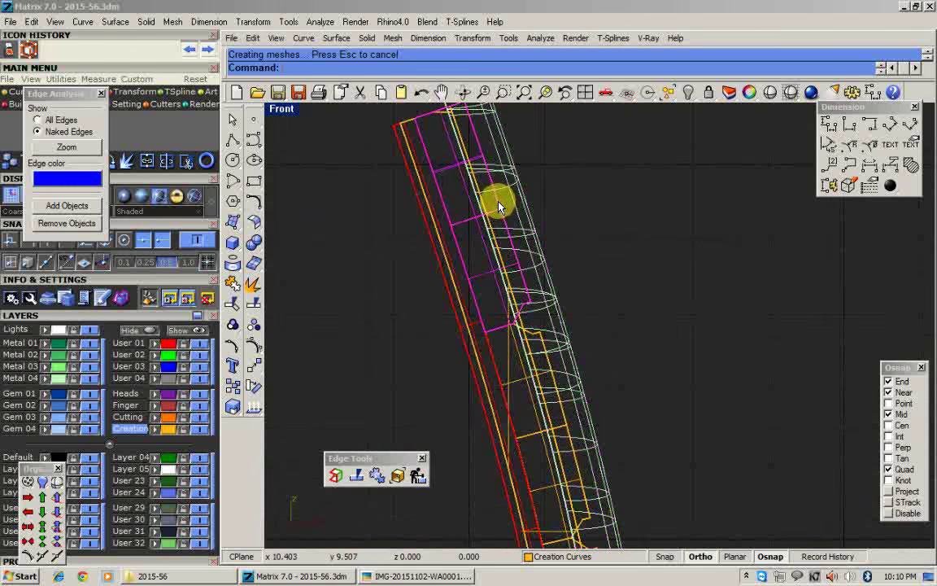
{"action": "scroll", "coordinate": [539, 293], "scroll_direction": "down", "scroll_amount": 2}
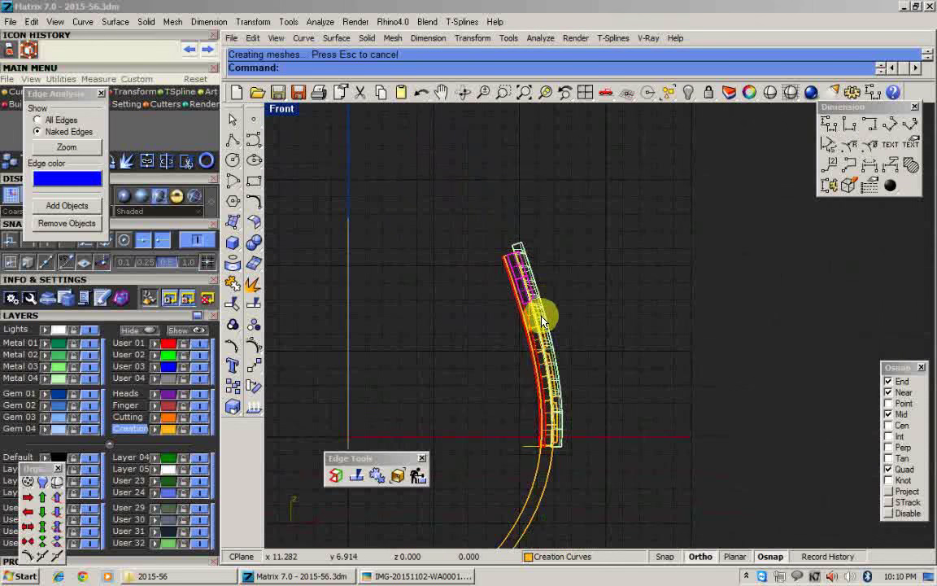
Check the strip's alignment with the bars and hexagonal plates in the right view, and return to perspective.
{"action": "double_click", "coordinate": [283, 111]}
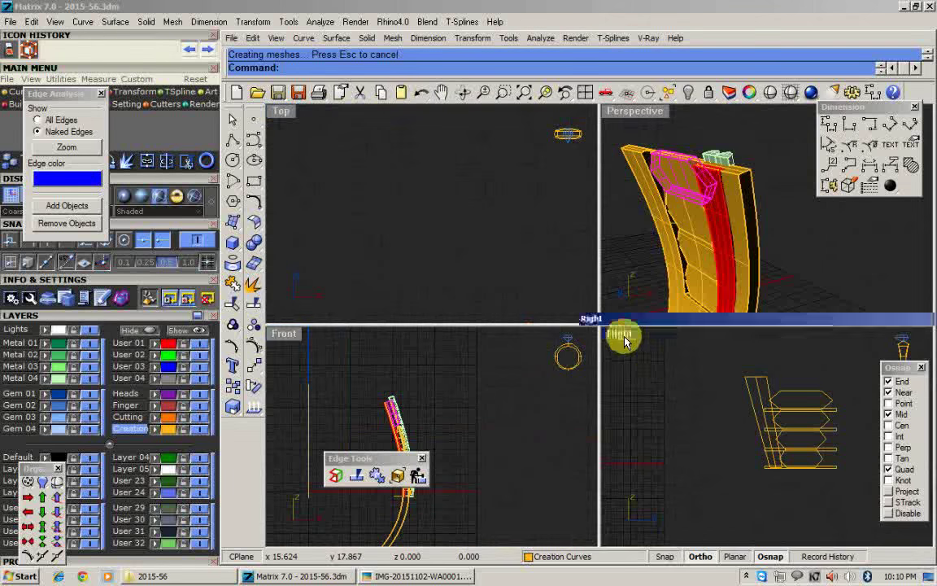
{"action": "double_click", "coordinate": [624, 336]}
{"action": "scroll", "coordinate": [425, 303], "scroll_direction": "up", "scroll_amount": 6}
{"action": "scroll", "coordinate": [528, 347], "scroll_direction": "up", "scroll_amount": 4}
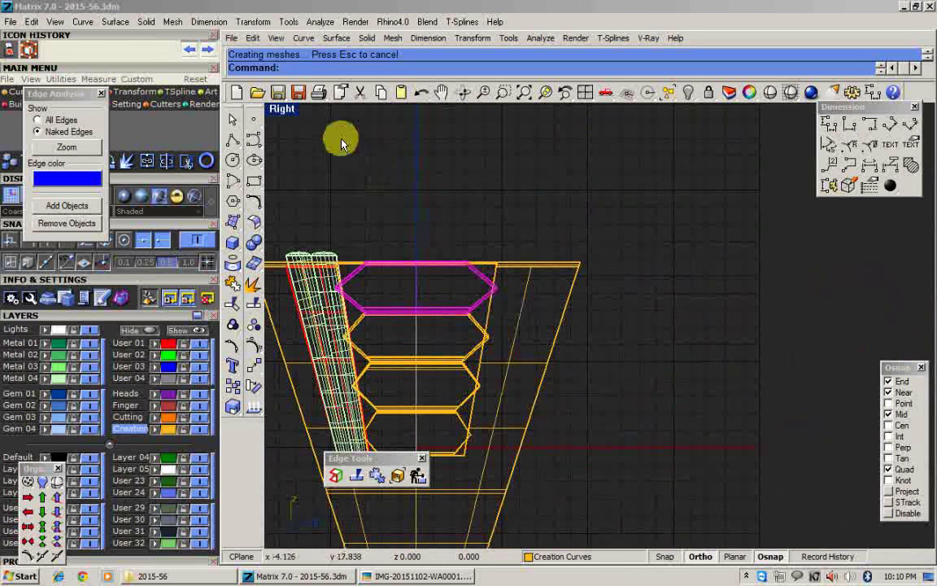
{"action": "double_click", "coordinate": [287, 111]}
{"action": "double_click", "coordinate": [658, 112]}
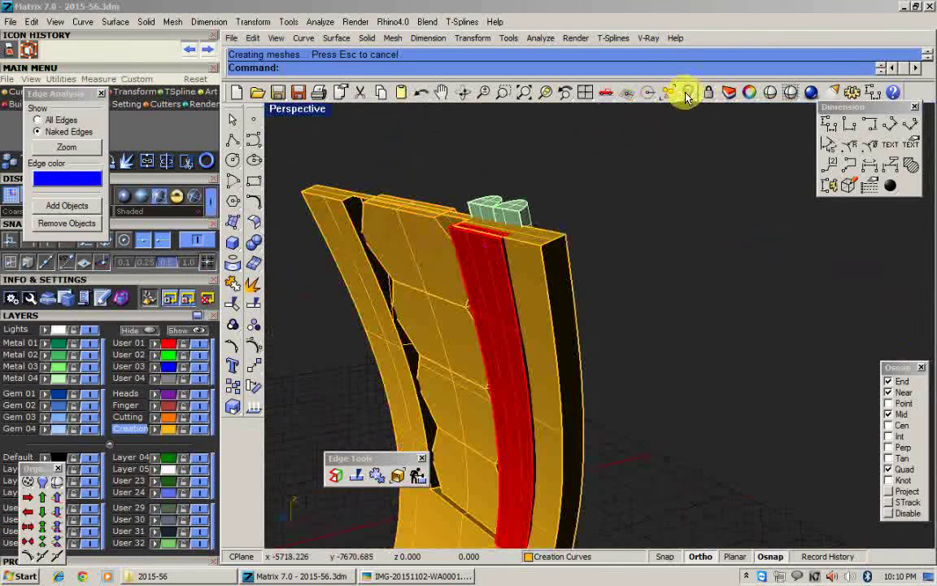
Show the two hidden arched side panels around the band.
{"action": "left_click", "coordinate": [688, 94]}
{"action": "left_click", "coordinate": [750, 107]}
{"action": "right_click_drag", "start_coordinate": [666, 345], "coordinate": [570, 317]}
{"action": "scroll", "coordinate": [550, 345], "scroll_direction": "up", "scroll_amount": 4}
{"action": "left_click", "coordinate": [548, 345]}
{"action": "left_click", "coordinate": [641, 199]}
{"action": "right_click", "coordinate": [640, 200]}
{"action": "scroll", "coordinate": [573, 386], "scroll_direction": "down", "scroll_amount": 4}
{"action": "scroll", "coordinate": [572, 318], "scroll_direction": "up", "scroll_amount": 4}
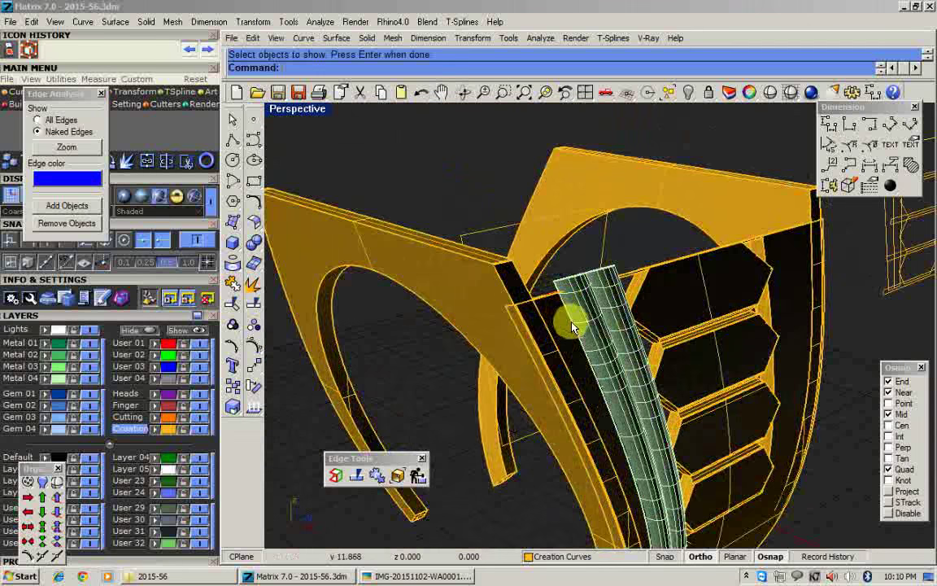
Draw a line across the band's slanted upper end in the front view, reaching 3 mm to each side of its midpoint.
{"action": "scroll", "coordinate": [550, 303], "scroll_direction": "up", "scroll_amount": 4}
{"action": "left_click", "coordinate": [553, 306]}
{"action": "right_click_drag", "start_coordinate": [594, 325], "coordinate": [640, 325]}
{"action": "scroll", "coordinate": [640, 325], "scroll_direction": "up", "scroll_amount": 1}
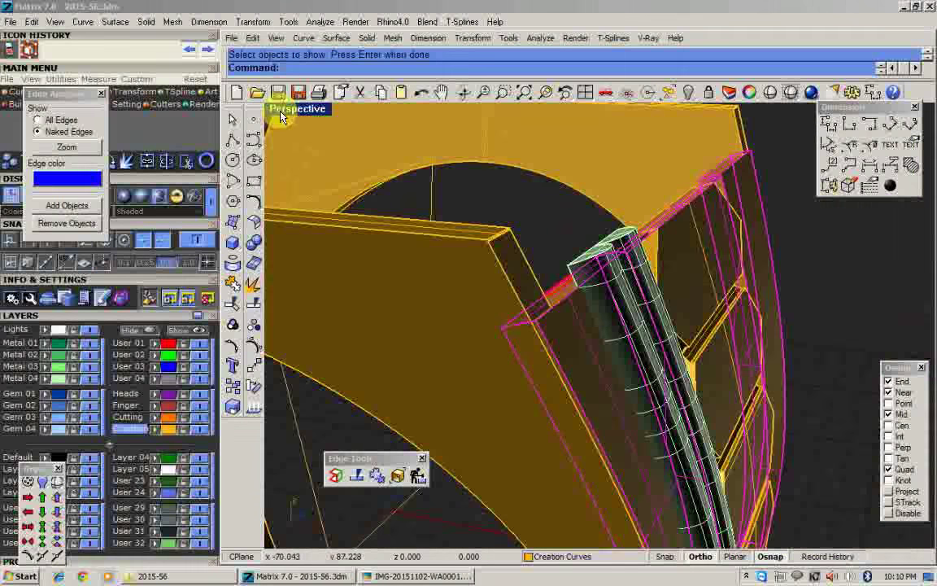
{"action": "double_click", "coordinate": [282, 115]}
{"action": "double_click", "coordinate": [273, 335]}
{"action": "scroll", "coordinate": [542, 228], "scroll_direction": "up", "scroll_amount": 8}
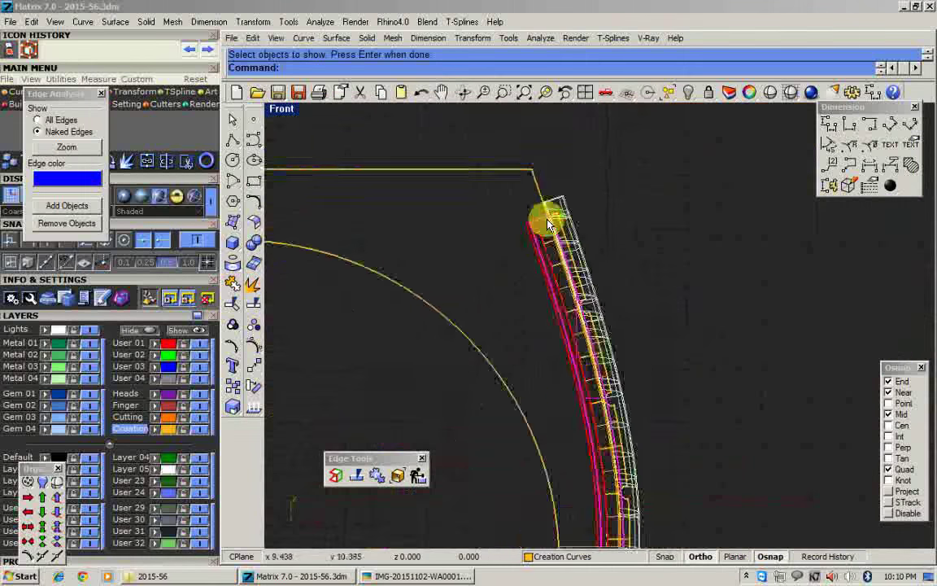
{"action": "scroll", "coordinate": [531, 201], "scroll_direction": "up", "scroll_amount": 2}
{"action": "left_click", "coordinate": [234, 141]}
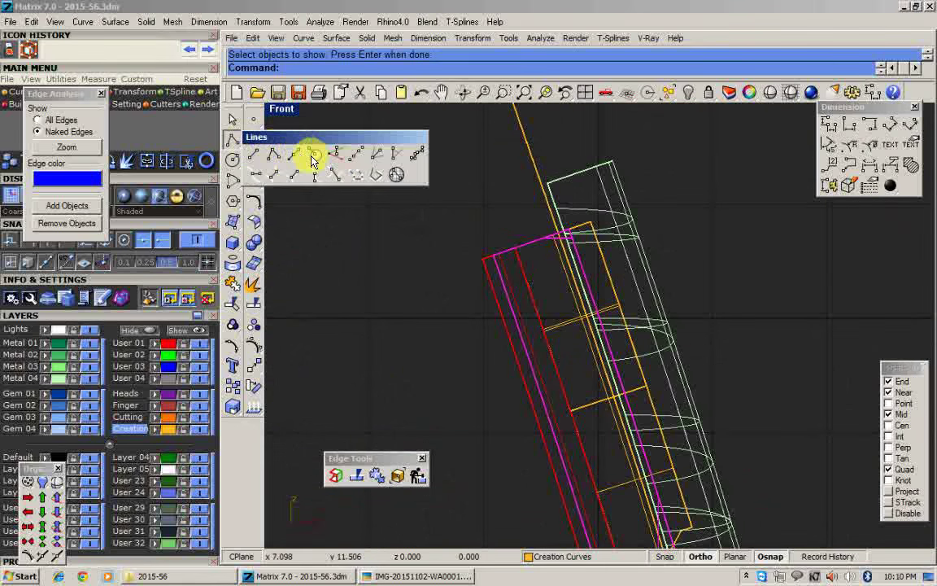
{"action": "left_click", "coordinate": [311, 157]}
{"action": "scroll", "coordinate": [498, 233], "scroll_direction": "up", "scroll_amount": 4}
{"action": "left_click", "coordinate": [539, 254]}
{"action": "type", "text": "3"}
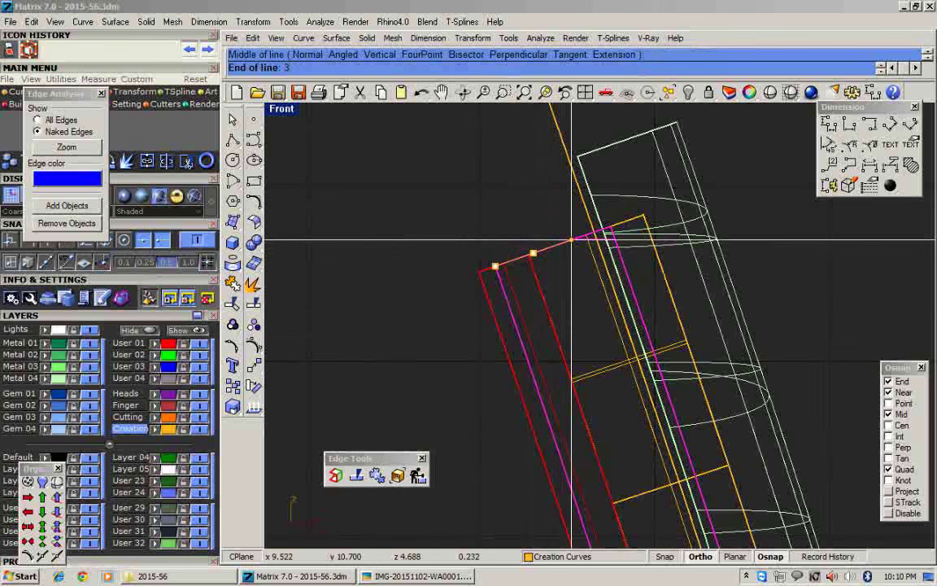
{"action": "key", "text": "Return"}
{"action": "left_click", "coordinate": [560, 237]}
Wirecut the projecting upper ends of the half-round bars along the line, and delete the line.
{"action": "scroll", "coordinate": [560, 237], "scroll_direction": "down", "scroll_amount": 4}
{"action": "left_click", "coordinate": [415, 294]}
{"action": "type", "text": "wirecut"}
{"action": "key", "text": "Return"}
{"action": "left_click", "coordinate": [577, 186]}
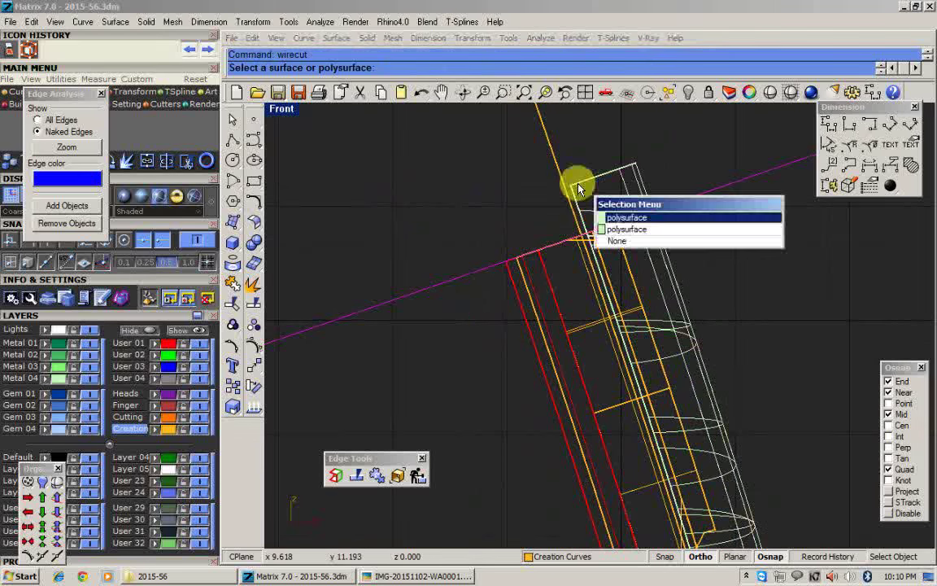
{"action": "key", "text": "Return"}
{"action": "key", "text": "Return"}
{"action": "scroll", "coordinate": [577, 182], "scroll_direction": "up", "scroll_amount": 2}
{"action": "key", "text": "Return"}
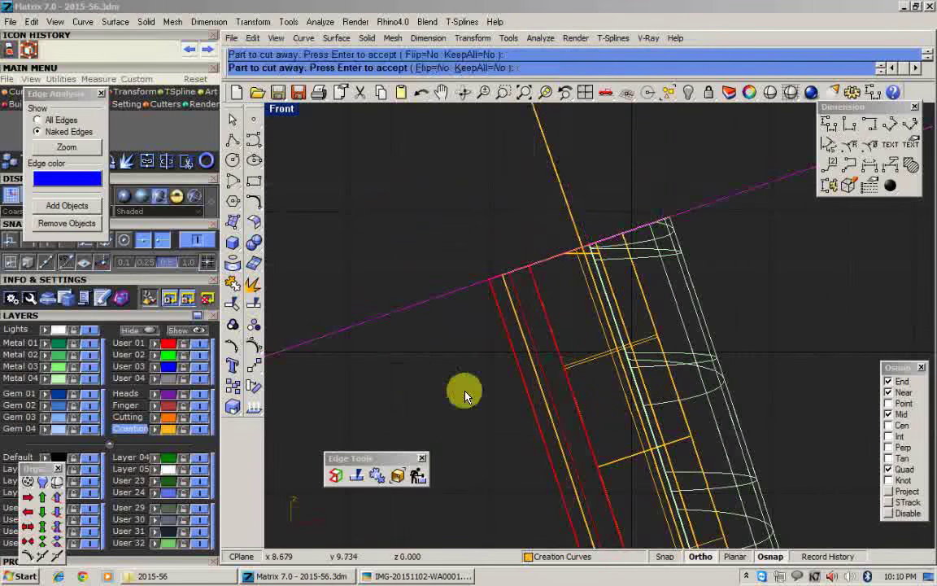
{"action": "key", "text": "Delete"}
Group the two trimmed half-round bars and mirror them to the other side of the hexagonal plates.
{"action": "double_click", "coordinate": [285, 107]}
{"action": "double_click", "coordinate": [649, 113]}
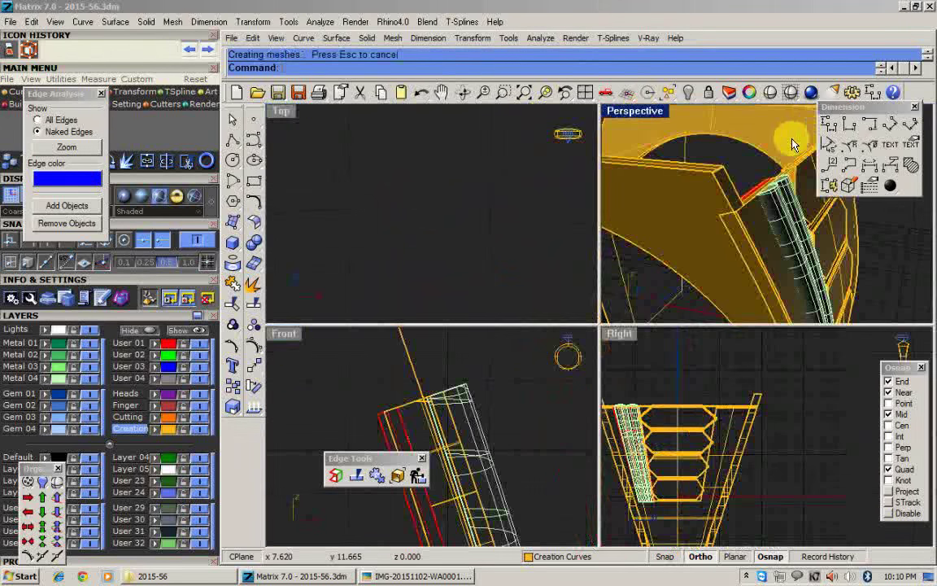
{"action": "left_click", "coordinate": [767, 96]}
{"action": "mouse_move", "coordinate": [716, 345]}
{"action": "right_mouse_down"}
{"action": "mouse_move", "coordinate": [674, 339]}
{"action": "mouse_move", "coordinate": [596, 366]}
{"action": "right_mouse_up"}
{"action": "key", "text": "Escape"}
{"action": "left_click", "coordinate": [601, 373]}
{"action": "left_click", "coordinate": [651, 372], "text": "shift"}
{"action": "mouse_move", "coordinate": [525, 277]}
{"action": "right_mouse_down", "text": "shift"}
{"action": "mouse_move", "coordinate": [503, 254]}
{"action": "mouse_move", "coordinate": [539, 324]}
{"action": "right_mouse_up", "text": "shift"}
{"action": "scroll", "coordinate": [503, 254], "scroll_direction": "down", "scroll_amount": 8}
{"action": "key", "text": "ctrl+g"}
{"action": "key", "text": "ctrl+m"}
{"action": "left_click", "coordinate": [582, 234]}
Examine the mirrored bars and their fit against the band and hexagonal plates in a rendered shade.
{"action": "scroll", "coordinate": [582, 232], "scroll_direction": "up", "scroll_amount": 4}
{"action": "left_click", "coordinate": [770, 95]}
{"action": "mouse_move", "coordinate": [598, 293]}
{"action": "right_mouse_down"}
{"action": "mouse_move", "coordinate": [600, 342]}
{"action": "mouse_move", "coordinate": [588, 351]}
{"action": "mouse_move", "coordinate": [620, 352]}
{"action": "mouse_move", "coordinate": [562, 311]}
{"action": "right_mouse_up"}
{"action": "scroll", "coordinate": [600, 342], "scroll_direction": "down", "scroll_amount": 7}
{"action": "scroll", "coordinate": [581, 348], "scroll_direction": "up", "scroll_amount": 7}
{"action": "scroll", "coordinate": [554, 374], "scroll_direction": "up", "scroll_amount": 6}
{"action": "right_click", "coordinate": [563, 373]}
{"action": "right_click", "coordinate": [564, 379]}
{"action": "right_click_drag", "start_coordinate": [564, 380], "coordinate": [538, 452]}
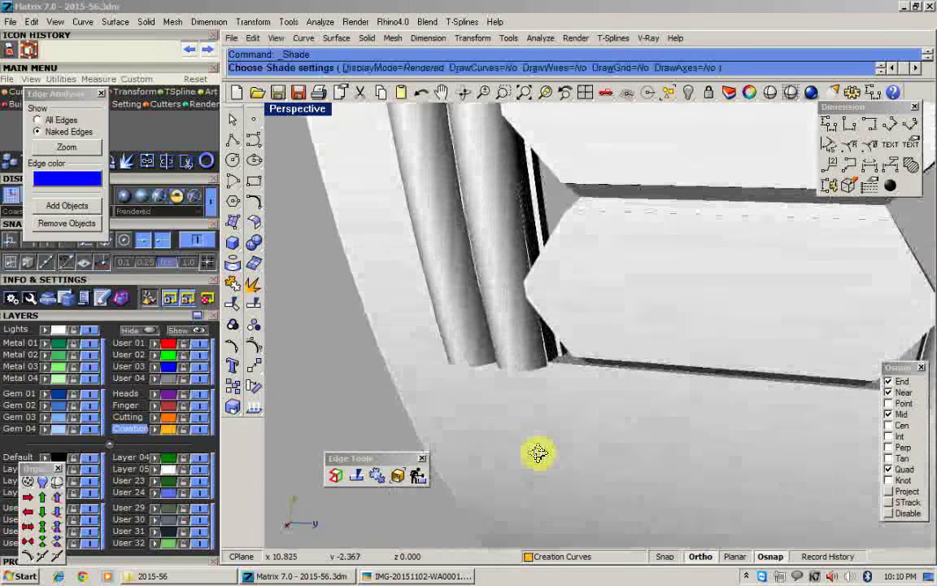
{"action": "scroll", "coordinate": [560, 413], "scroll_direction": "down", "scroll_amount": 5}
{"action": "mouse_move", "coordinate": [566, 407]}
{"action": "right_mouse_down"}
{"action": "mouse_move", "coordinate": [598, 387]}
{"action": "mouse_move", "coordinate": [608, 358]}
{"action": "mouse_move", "coordinate": [565, 425]}
{"action": "mouse_move", "coordinate": [661, 406]}
{"action": "mouse_move", "coordinate": [648, 351]}
{"action": "right_mouse_up"}
{"action": "scroll", "coordinate": [566, 423], "scroll_direction": "down", "scroll_amount": 5}
{"action": "scroll", "coordinate": [519, 282], "scroll_direction": "up", "scroll_amount": 4}
{"action": "right_click", "coordinate": [488, 321]}
{"action": "left_click", "coordinate": [486, 324]}
{"action": "mouse_move", "coordinate": [486, 325]}
{"action": "right_mouse_down"}
{"action": "mouse_move", "coordinate": [512, 332]}
{"action": "mouse_move", "coordinate": [575, 278]}
{"action": "mouse_move", "coordinate": [546, 285]}
{"action": "mouse_move", "coordinate": [577, 384]}
{"action": "mouse_move", "coordinate": [560, 362]}
{"action": "right_mouse_up"}
{"action": "key", "text": "Delete"}
{"action": "key", "text": "ctrl+z"}
Show the hidden long curves that run along both outer sides of the band.
{"action": "scroll", "coordinate": [561, 363], "scroll_direction": "up", "scroll_amount": 4}
{"action": "left_click", "coordinate": [688, 94]}
{"action": "left_click", "coordinate": [769, 110]}
{"action": "scroll", "coordinate": [643, 260], "scroll_direction": "down", "scroll_amount": 5}
{"action": "right_click_drag", "start_coordinate": [610, 301], "coordinate": [624, 336]}
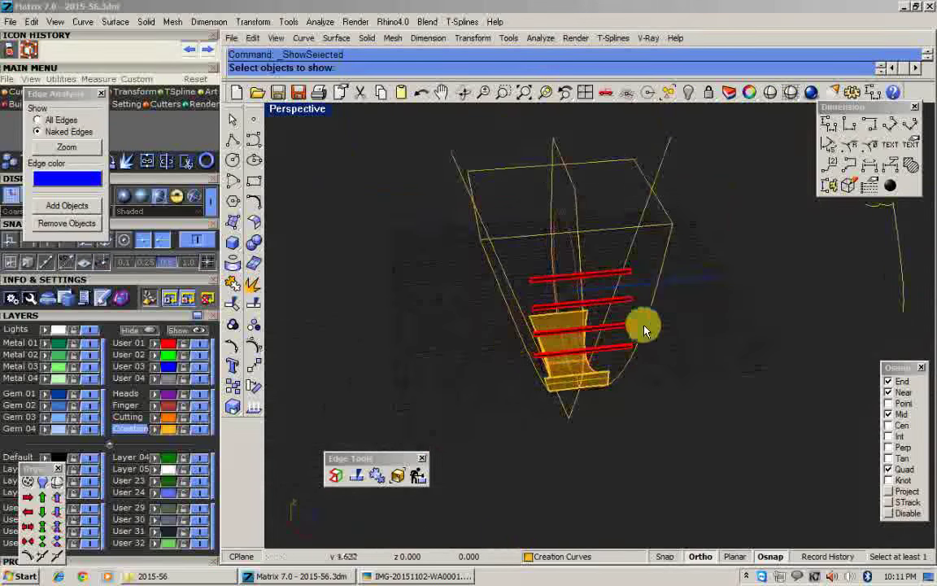
{"action": "right_click_drag", "start_coordinate": [659, 273], "coordinate": [543, 397]}
{"action": "scroll", "coordinate": [544, 397], "scroll_direction": "up", "scroll_amount": 3}
{"action": "key", "text": "Escape"}
{"action": "scroll", "coordinate": [561, 330], "scroll_direction": "down", "scroll_amount": 3}
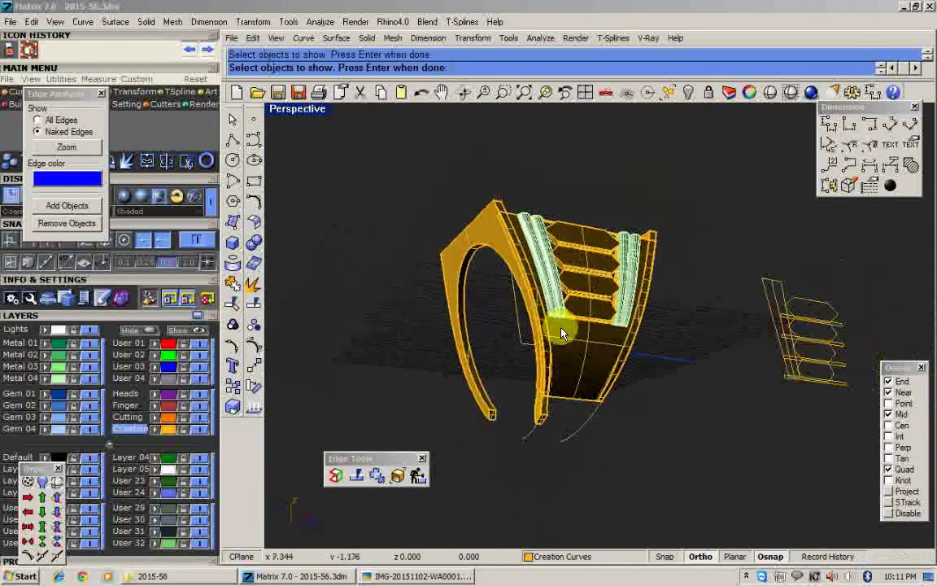
Delete the existing band surface beneath the bars and hexagonal plates.
{"action": "right_click_drag", "start_coordinate": [561, 330], "coordinate": [579, 378]}
{"action": "scroll", "coordinate": [579, 379], "scroll_direction": "up", "scroll_amount": 4}
{"action": "left_click", "coordinate": [527, 317]}
{"action": "key", "text": "Delete"}
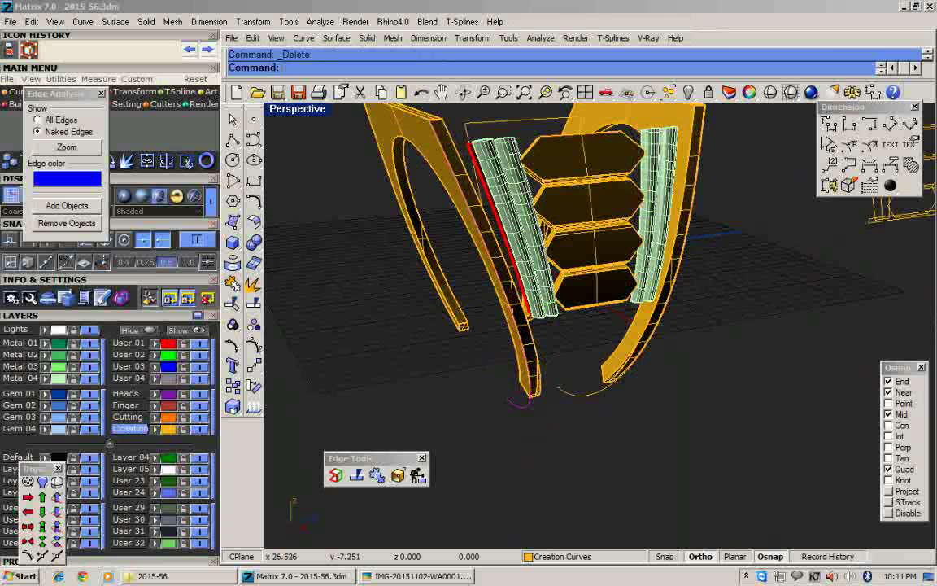
Loft a new band surface between the two long side curves, and hide the curves.
{"action": "type", "text": "Lo"}
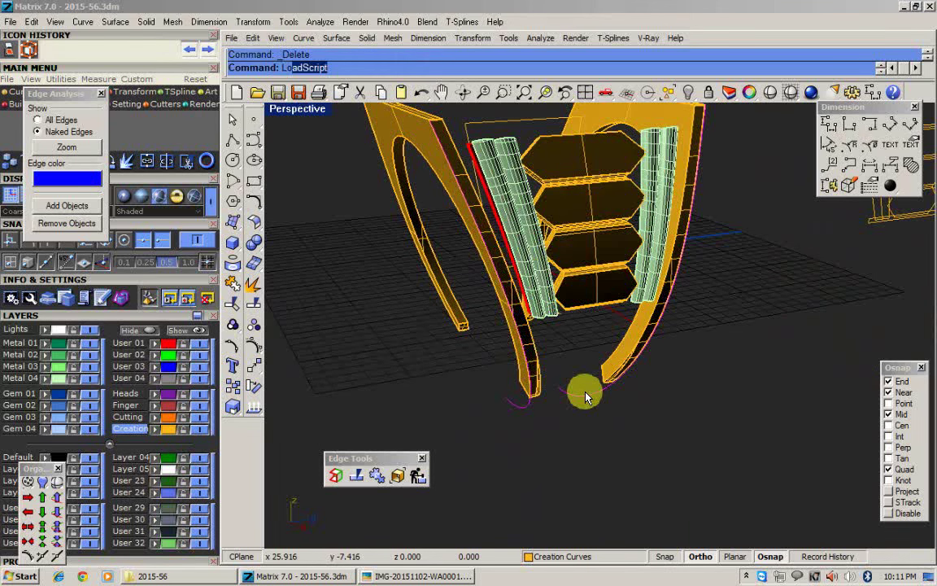
{"action": "type", "text": "ft"}
{"action": "key", "text": "Return"}
{"action": "key", "text": "Return"}
{"action": "right_click_drag", "start_coordinate": [561, 347], "coordinate": [575, 360]}
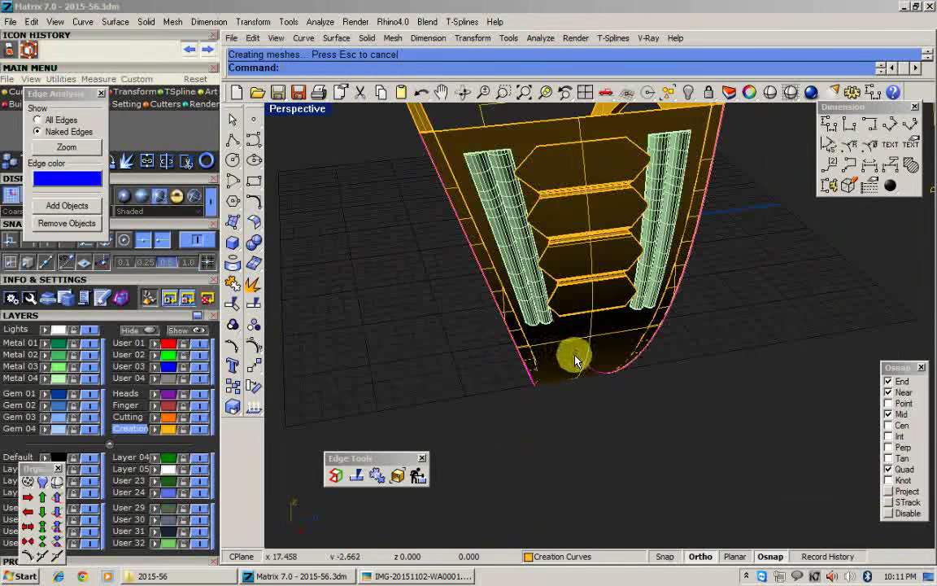
{"action": "type", "text": "h"}
{"action": "key", "text": "Return"}
Extend the lofted band surface smoothly at its upper edge.
{"action": "left_click", "coordinate": [575, 363]}
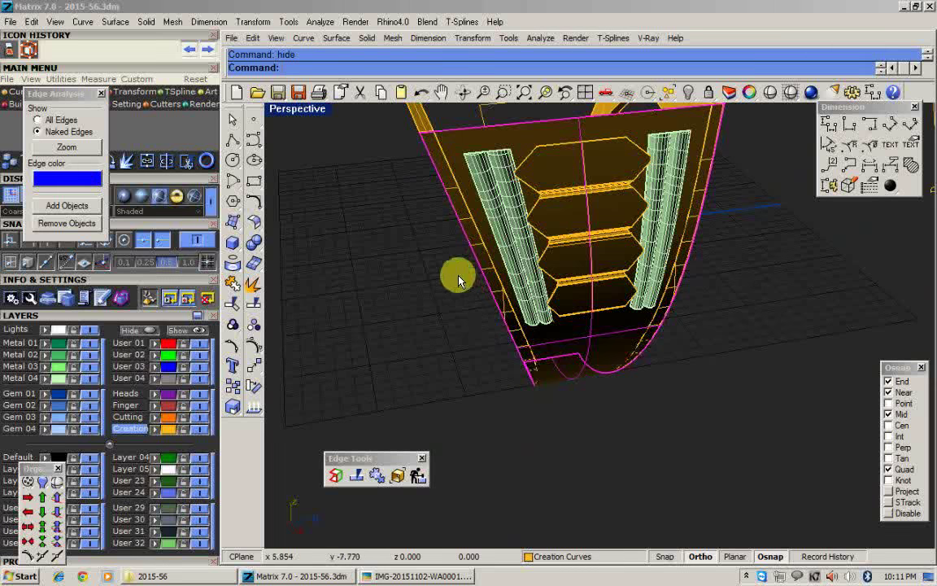
{"action": "left_click", "coordinate": [258, 227]}
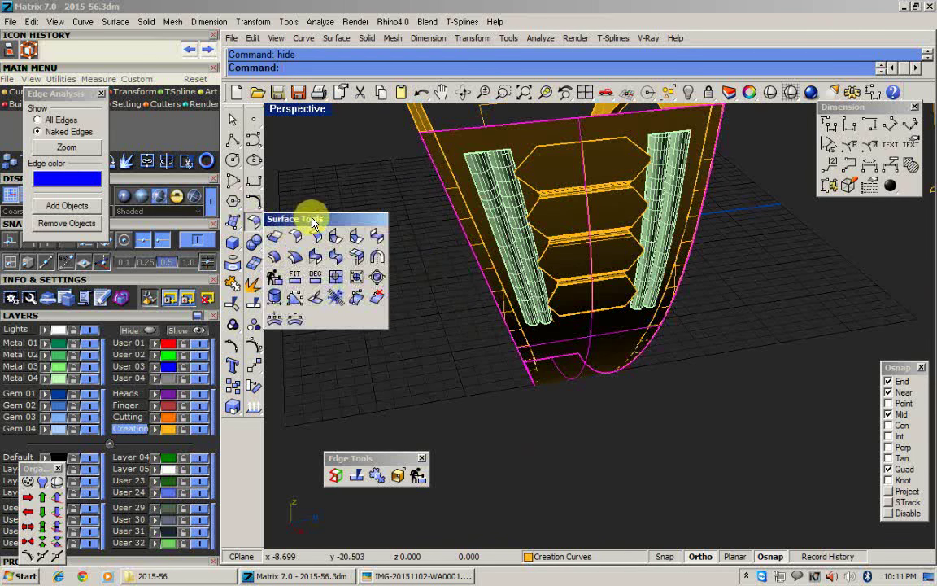
{"action": "right_click_drag", "start_coordinate": [454, 253], "coordinate": [410, 265]}
{"action": "key", "text": "Escape"}
{"action": "left_click", "coordinate": [256, 224]}
{"action": "left_click", "coordinate": [278, 236]}
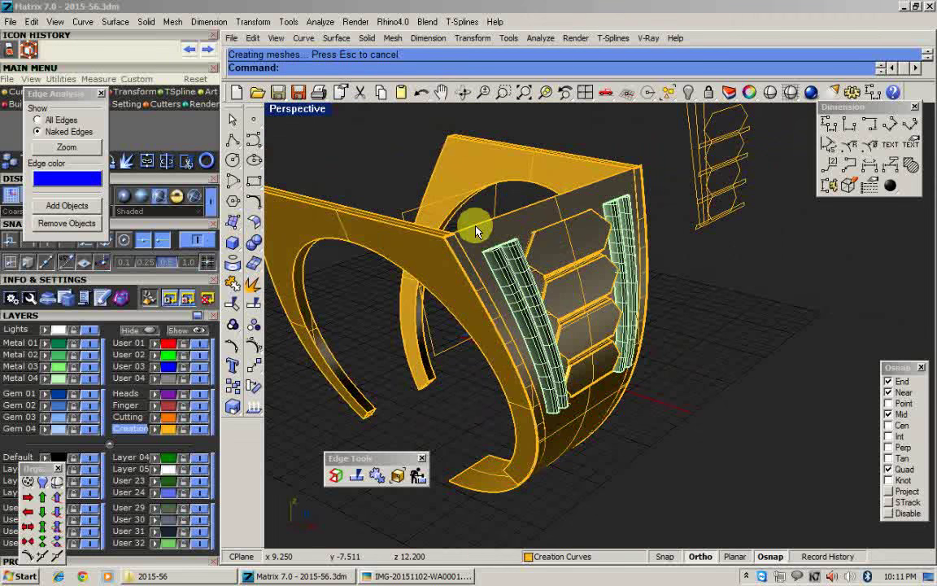
{"action": "scroll", "coordinate": [476, 232], "scroll_direction": "up", "scroll_amount": 3}
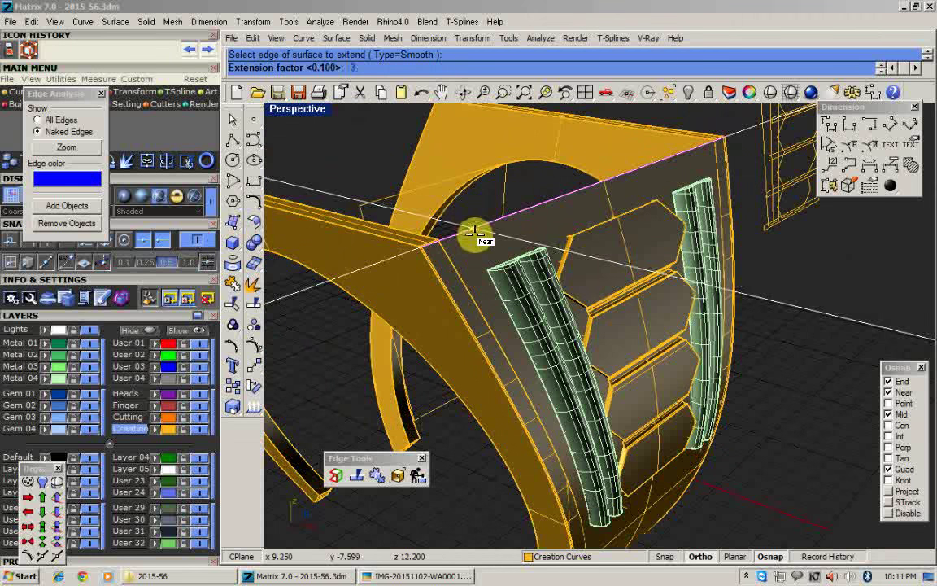
{"action": "key", "text": "Return"}
{"action": "scroll", "coordinate": [481, 220], "scroll_direction": "down", "scroll_amount": 5}
{"action": "scroll", "coordinate": [468, 212], "scroll_direction": "up", "scroll_amount": 5}
Try offsetting the extended band surface 0.7 mm inward as a solid, with the direction flipped.
{"action": "left_click", "coordinate": [465, 209]}
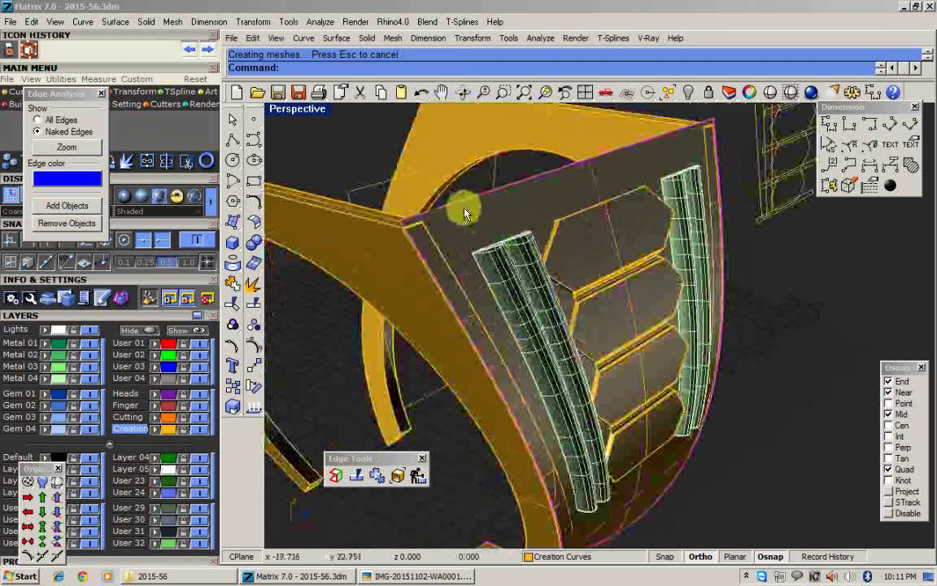
{"action": "left_click", "coordinate": [256, 220]}
{"action": "left_click", "coordinate": [275, 255]}
{"action": "right_click_drag", "start_coordinate": [359, 289], "coordinate": [506, 302]}
{"action": "type", "text": "f"}
{"action": "key", "text": "Return"}
{"action": "type", "text": "s"}
{"action": "key", "text": "Return"}
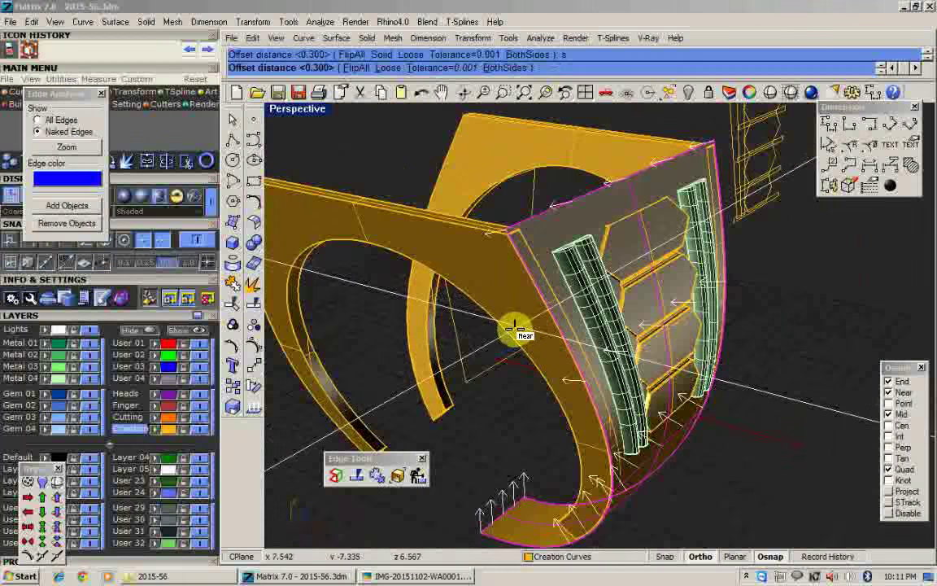
{"action": "type", "text": ".7"}
{"action": "key", "text": "Return"}
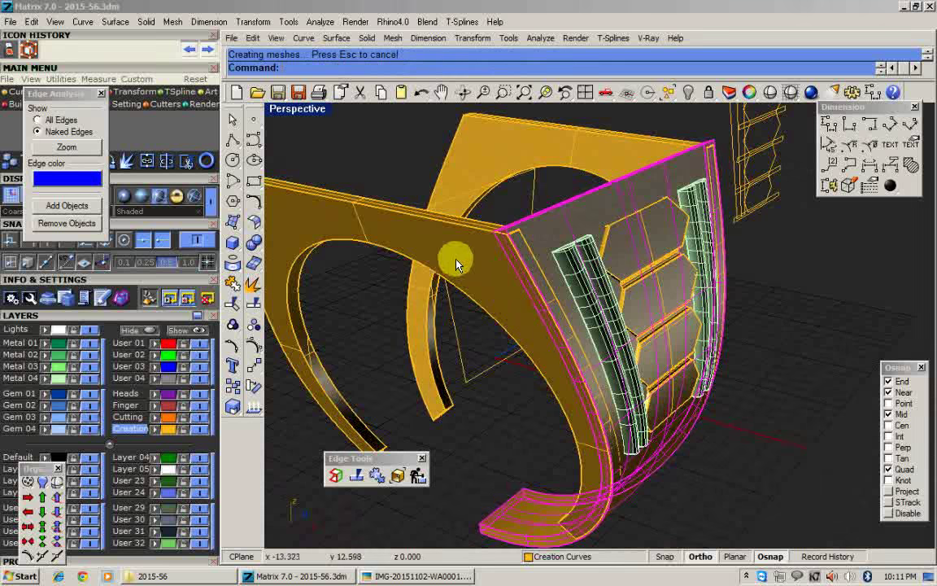
Examine the solid band's corners against the side panels, and undo the offset.
{"action": "scroll", "coordinate": [525, 311], "scroll_direction": "down", "scroll_amount": 4}
{"action": "right_click_drag", "start_coordinate": [586, 309], "coordinate": [535, 300]}
{"action": "scroll", "coordinate": [534, 300], "scroll_direction": "up", "scroll_amount": 4}
{"action": "key", "text": "Escape"}
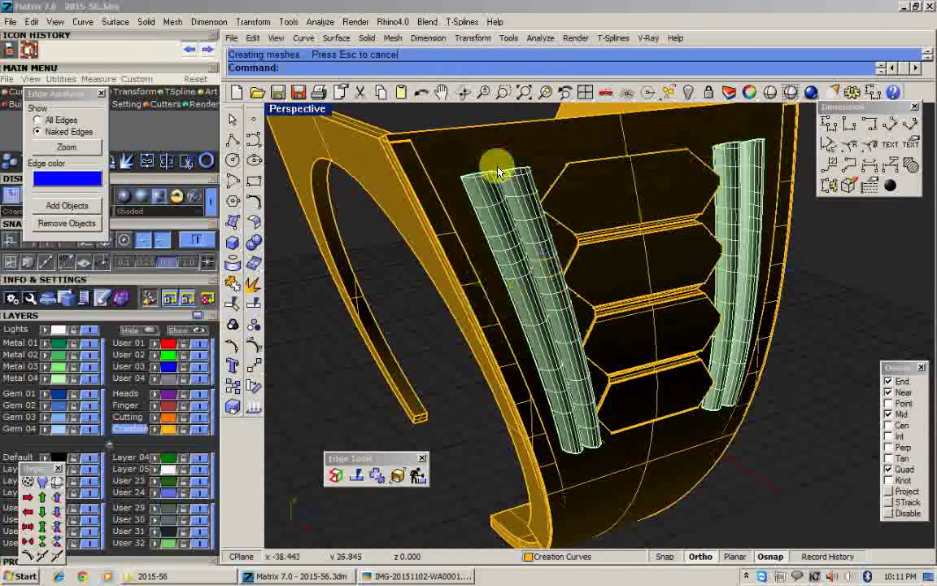
{"action": "scroll", "coordinate": [414, 179], "scroll_direction": "up", "scroll_amount": 2}
{"action": "right_click_drag", "start_coordinate": [415, 182], "coordinate": [419, 261]}
{"action": "key", "text": "ctrl+z"}
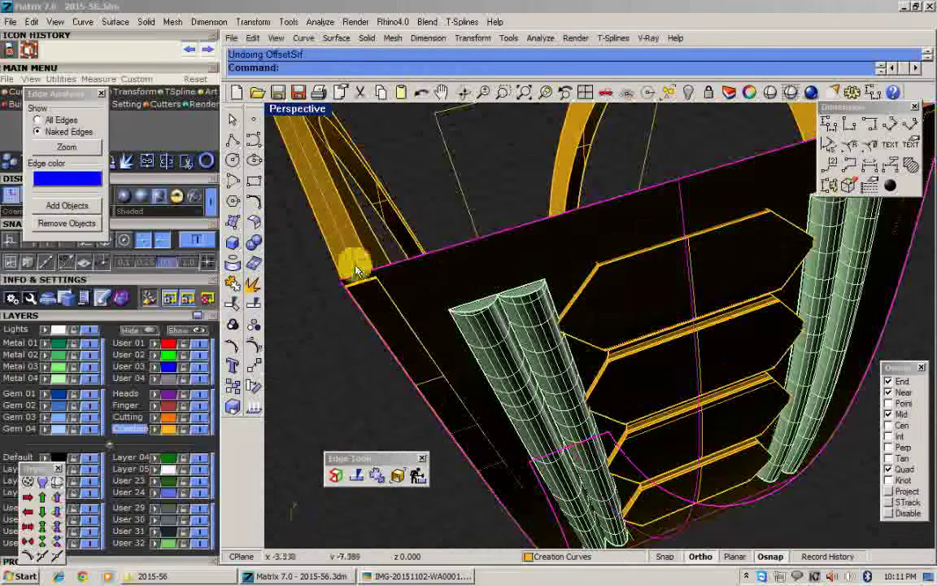
Widen the band surface past the side panels with a one-directional scale from the origin.
{"action": "scroll", "coordinate": [396, 207], "scroll_direction": "down", "scroll_amount": 5}
{"action": "type", "text": "scale1d"}
{"action": "key", "text": "Return"}
{"action": "type", "text": "0"}
{"action": "key", "text": "Return"}
{"action": "left_click", "coordinate": [724, 186]}
{"action": "left_click", "coordinate": [747, 179]}
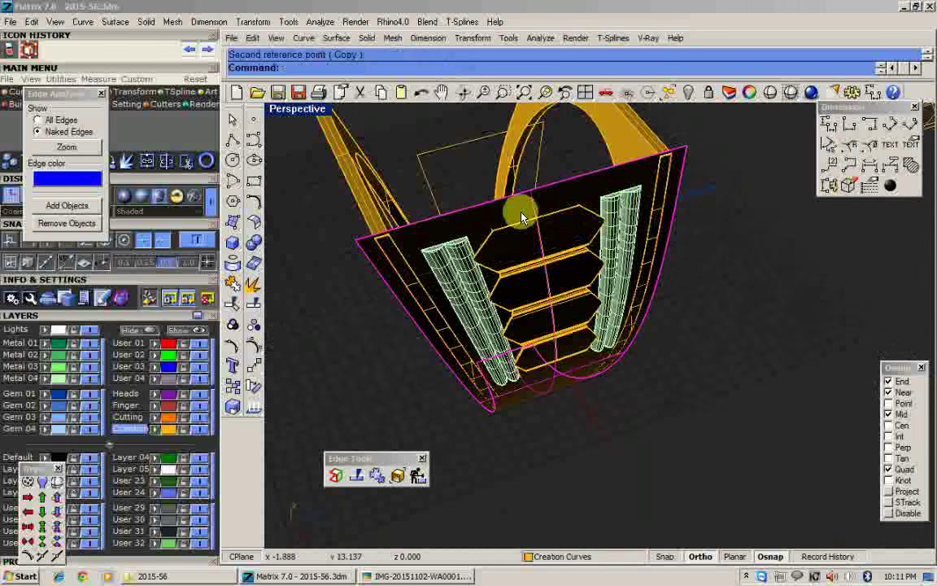
Offset the widened band surface 0.7 mm inward as a solid.
{"action": "left_click", "coordinate": [253, 225]}
{"action": "left_click", "coordinate": [272, 252]}
{"action": "scroll", "coordinate": [409, 272], "scroll_direction": "up", "scroll_amount": 3}
{"action": "right_click_drag", "start_coordinate": [409, 272], "coordinate": [374, 337]}
{"action": "left_click", "coordinate": [377, 321]}
{"action": "type", "text": "s"}
{"action": "key", "text": "Return"}
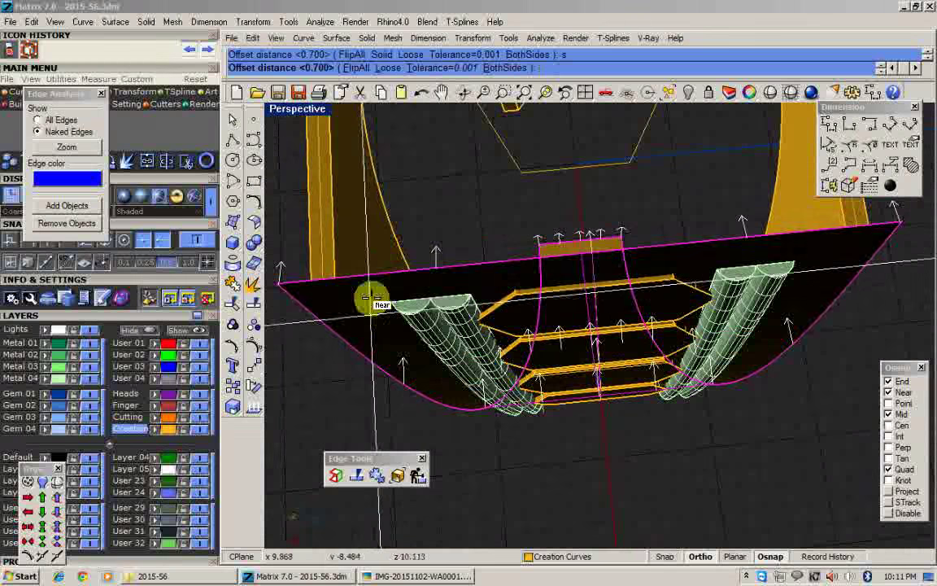
{"action": "key", "text": "Return"}
Show the two hidden slanted lines along the band's sides in the right view.
{"action": "double_click", "coordinate": [294, 110]}
{"action": "double_click", "coordinate": [612, 332]}
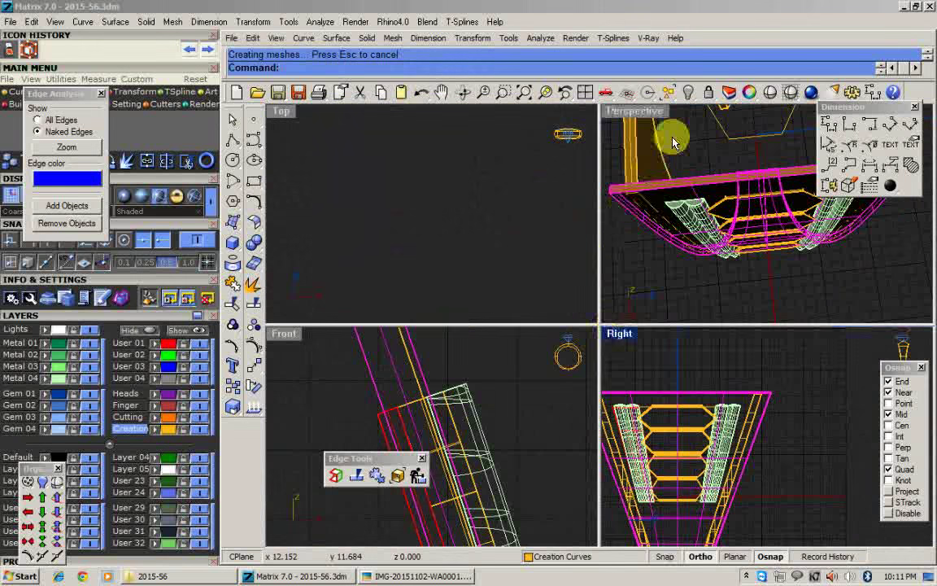
{"action": "left_click", "coordinate": [689, 92]}
{"action": "left_click", "coordinate": [688, 93]}
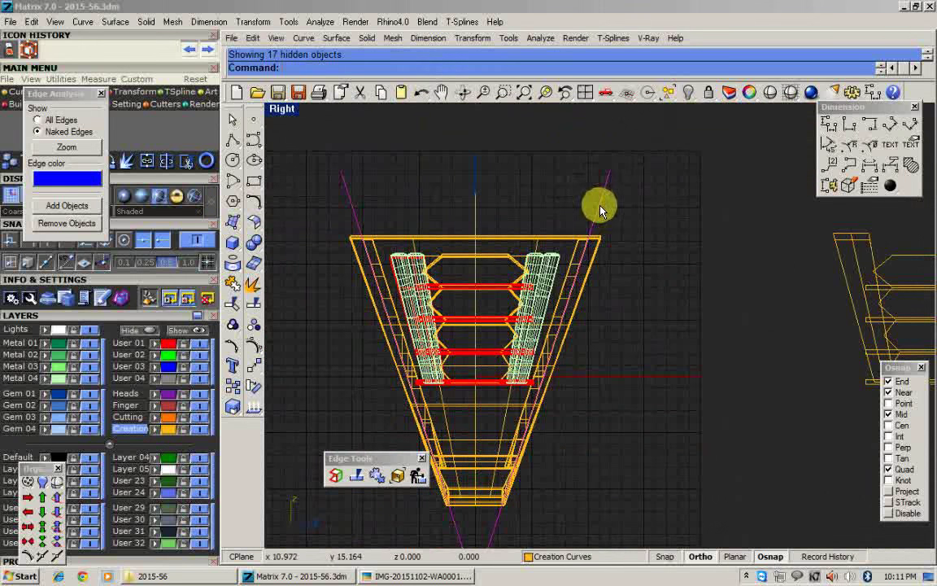
{"action": "key", "text": "ctrl+z"}
{"action": "left_click", "coordinate": [698, 97]}
{"action": "left_click", "coordinate": [736, 106]}
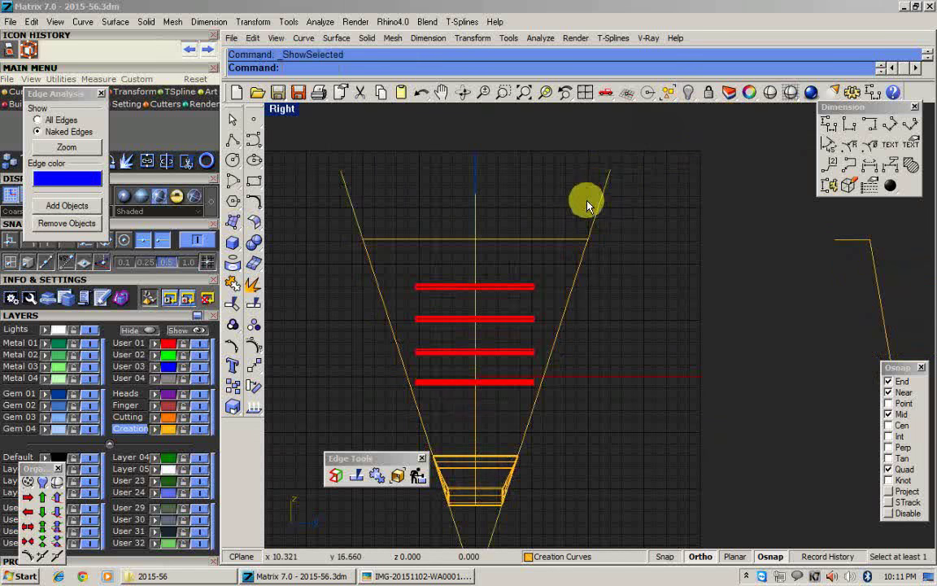
{"action": "right_click", "coordinate": [597, 212]}
{"action": "right_click", "coordinate": [598, 244]}
Wirecut the solid band along the two slanted lines, removing the parts outside them.
{"action": "left_click", "coordinate": [598, 245]}
{"action": "right_click", "coordinate": [598, 247]}
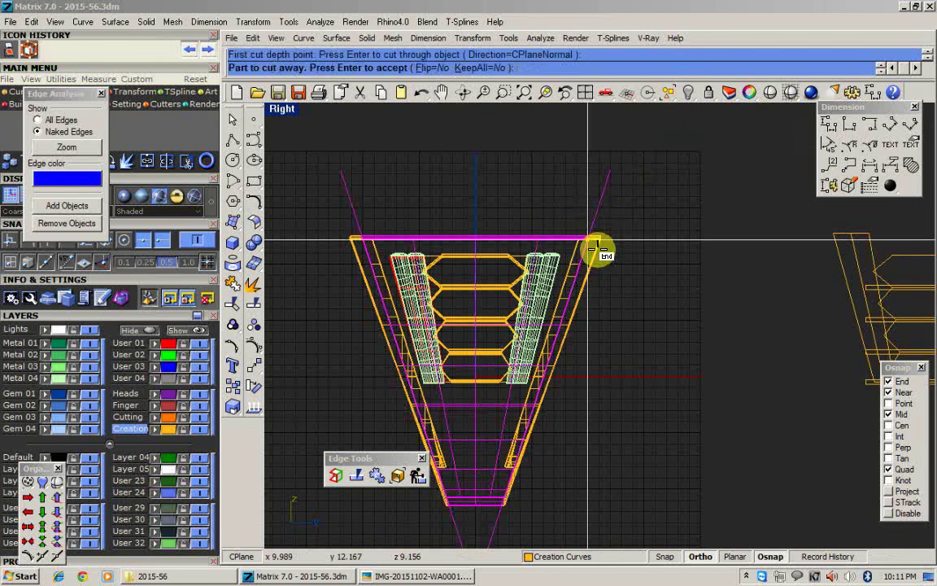
{"action": "key", "text": "Return"}
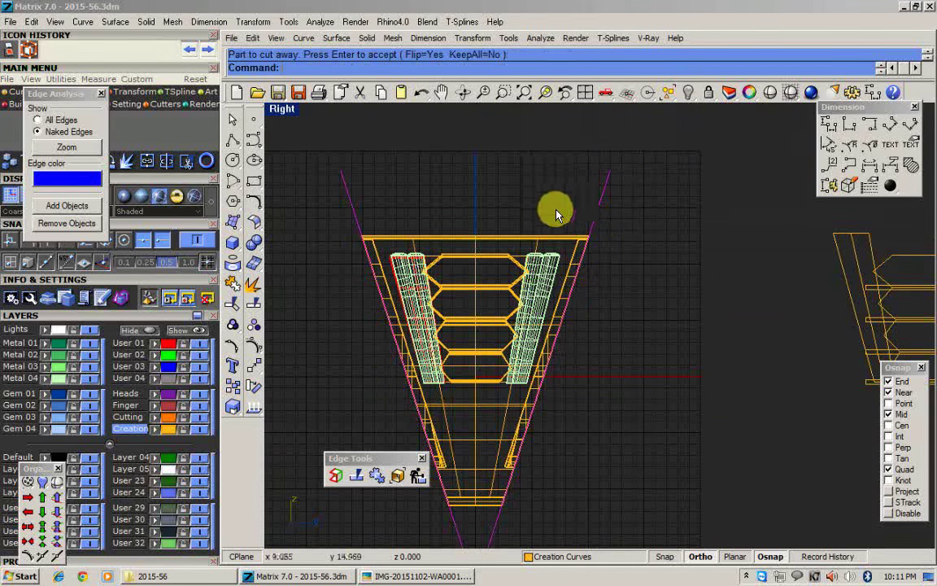
Group the flat plate-and-bar layout drawing beside the ring and assign it to the User 01 layer.
{"action": "scroll", "coordinate": [567, 211], "scroll_direction": "down", "scroll_amount": 6}
{"action": "left_click_drag", "start_coordinate": [677, 218], "coordinate": [827, 433]}
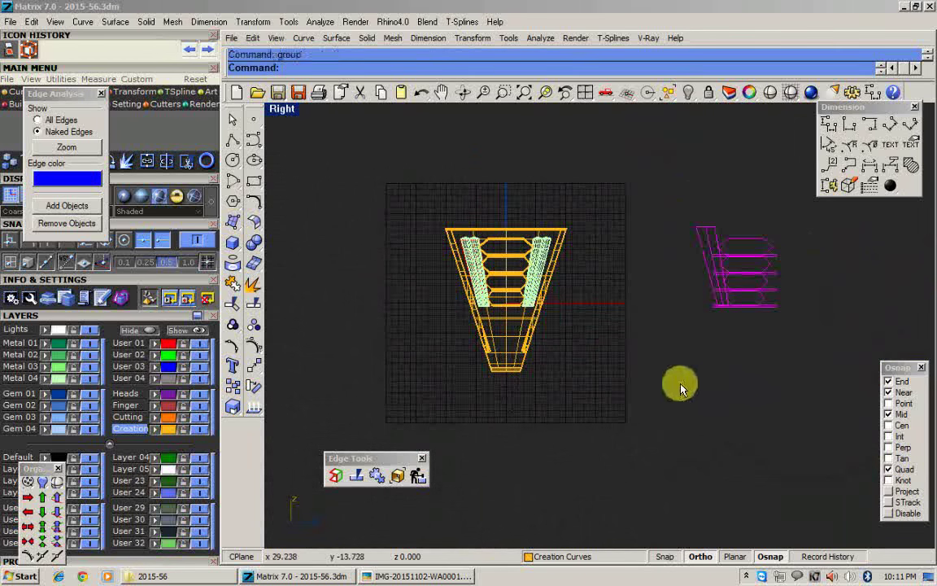
{"action": "left_click", "coordinate": [155, 343]}
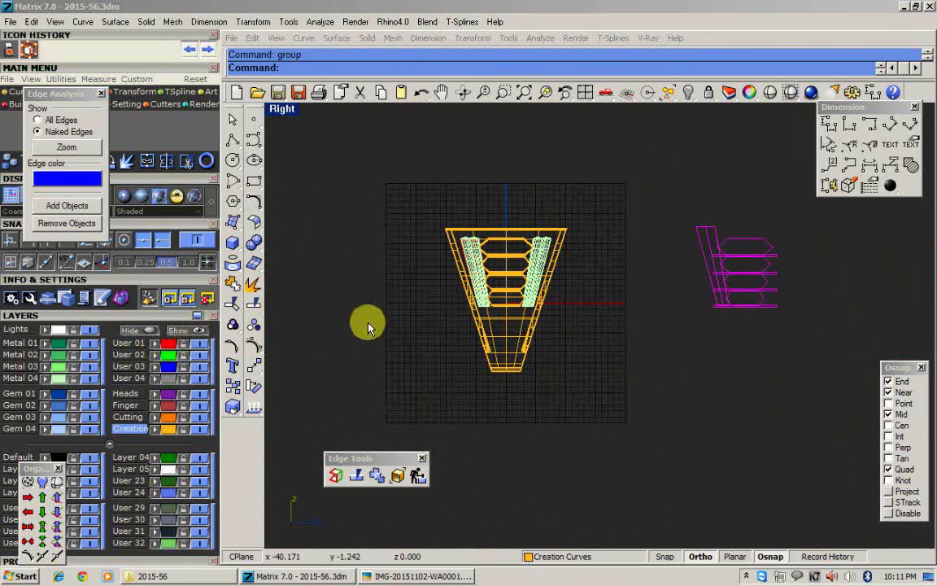
{"action": "double_click", "coordinate": [282, 112]}
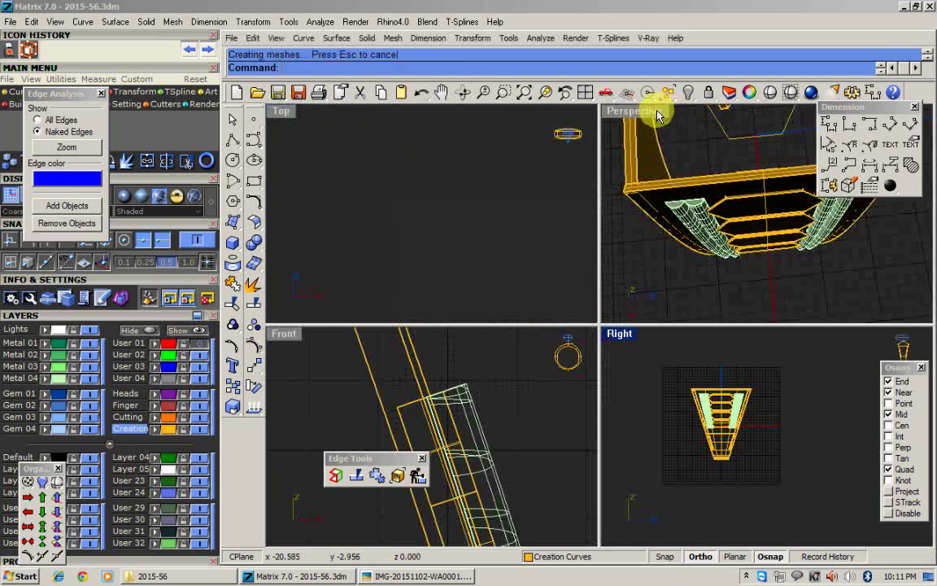
{"action": "double_click", "coordinate": [658, 113]}
Turn on the User 01 layer and mirror the thin solid strip to the opposite side of the band.
{"action": "left_click", "coordinate": [201, 345]}
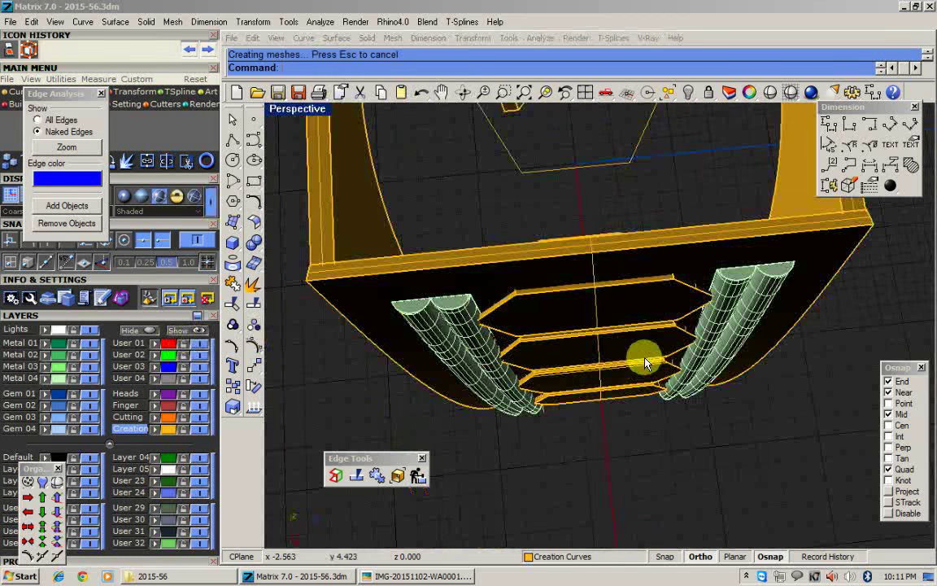
{"action": "scroll", "coordinate": [645, 363], "scroll_direction": "down", "scroll_amount": 4}
{"action": "right_click_drag", "start_coordinate": [646, 363], "coordinate": [738, 310]}
{"action": "scroll", "coordinate": [667, 309], "scroll_direction": "up", "scroll_amount": 5}
{"action": "left_click", "coordinate": [738, 310]}
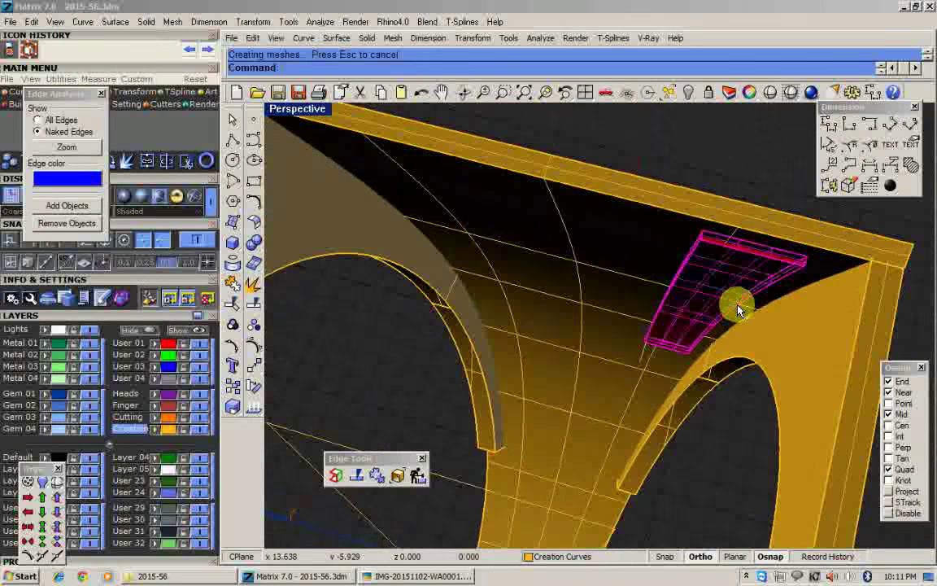
{"action": "scroll", "coordinate": [738, 310], "scroll_direction": "down", "scroll_amount": 5}
{"action": "type", "text": "mirror"}
{"action": "key", "text": "Return"}
{"action": "left_click", "coordinate": [627, 277]}
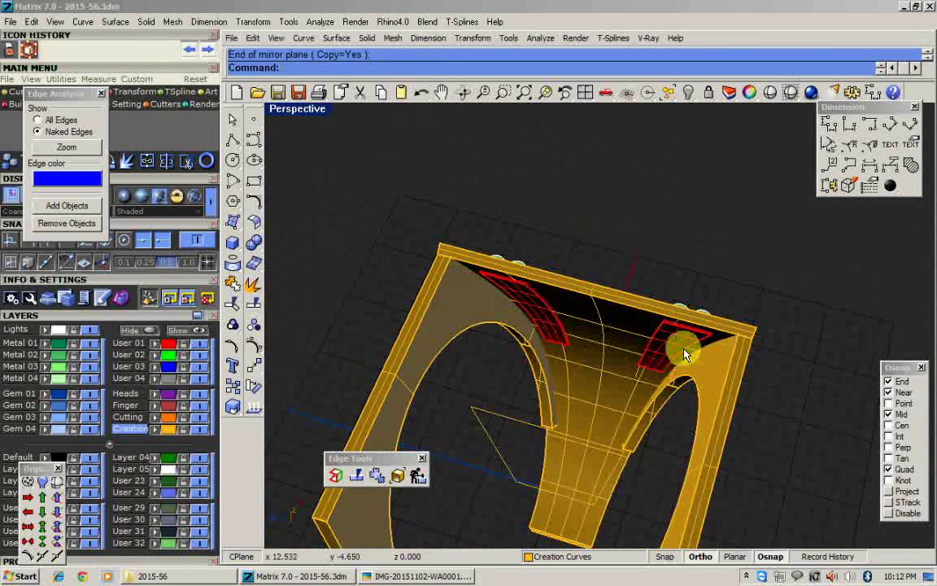
{"action": "right_click_drag", "start_coordinate": [666, 356], "coordinate": [488, 367]}
{"action": "right_click", "coordinate": [688, 92]}
{"action": "key", "text": "ctrl+z"}
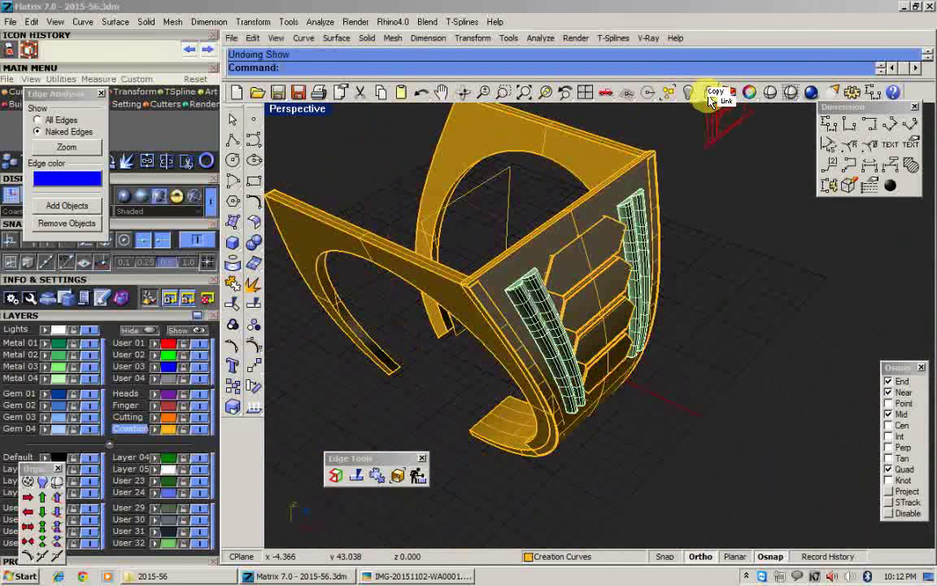
{"action": "left_click", "coordinate": [693, 99]}
{"action": "left_click", "coordinate": [747, 106]}
{"action": "key", "text": "Escape"}
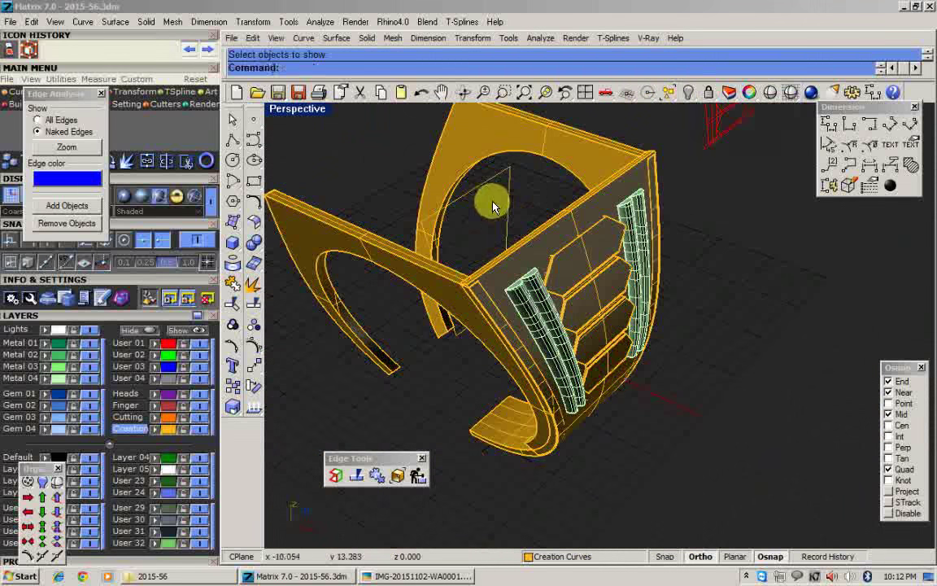
Wirecut the solid band in the right view with the trapezoid outline, removing the area behind the hexagonal plates.
{"action": "double_click", "coordinate": [291, 109]}
{"action": "scroll", "coordinate": [730, 443], "scroll_direction": "up", "scroll_amount": 6}
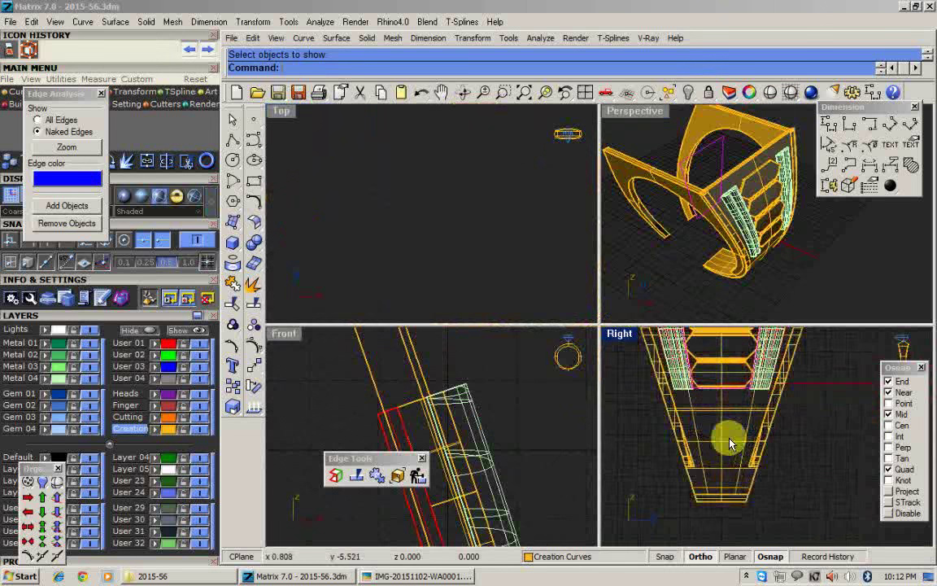
{"action": "left_click", "coordinate": [722, 437]}
{"action": "scroll", "coordinate": [721, 437], "scroll_direction": "down", "scroll_amount": 3}
{"action": "right_click", "coordinate": [722, 437]}
{"action": "type", "text": "f"}
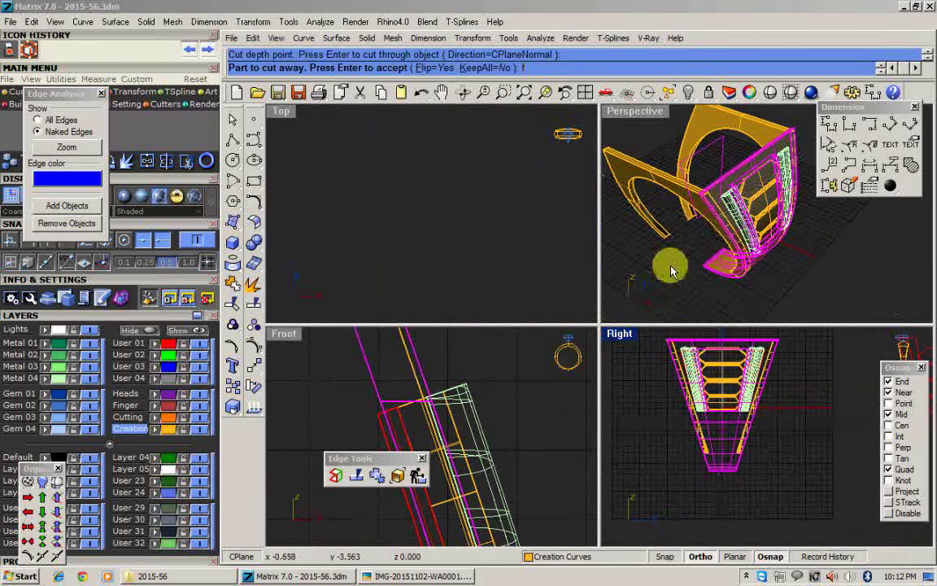
{"action": "right_click", "coordinate": [650, 134]}
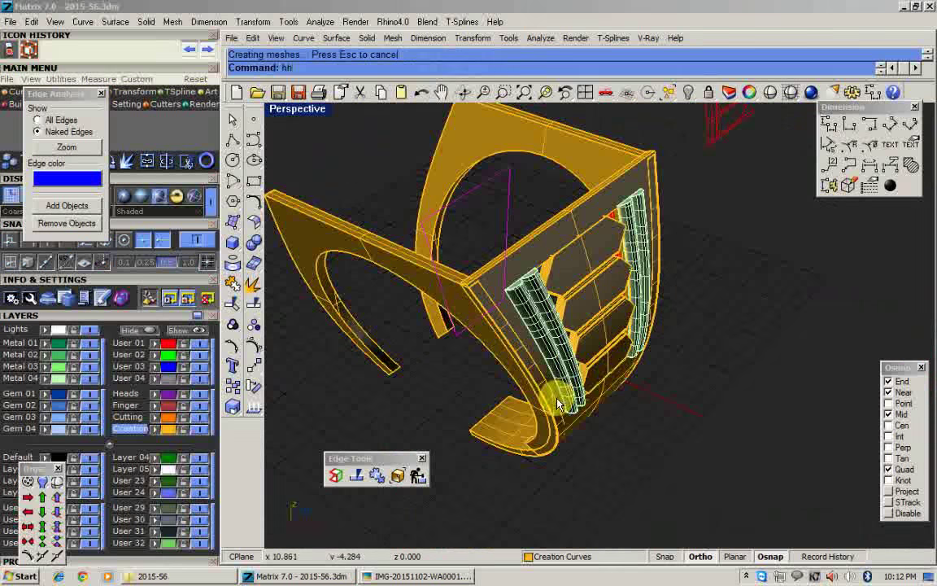
Move the trapezoid cutting outline sideways out of the ring towards the flat layout drawing.
{"action": "right_click_drag", "start_coordinate": [556, 478], "coordinate": [506, 461]}
{"action": "scroll", "coordinate": [507, 461], "scroll_direction": "down", "scroll_amount": 2}
{"action": "type", "text": "m"}
{"action": "right_click", "coordinate": [488, 513]}
{"action": "left_click", "coordinate": [456, 508]}
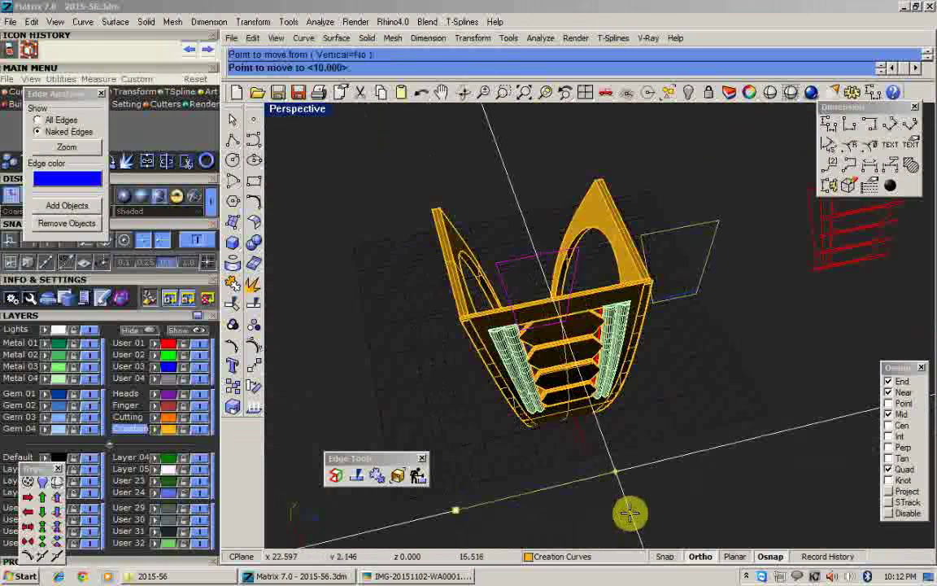
{"action": "left_click", "coordinate": [629, 514]}
{"action": "right_click", "coordinate": [636, 502]}
{"action": "left_click", "coordinate": [542, 513]}
{"action": "left_click", "coordinate": [660, 499]}
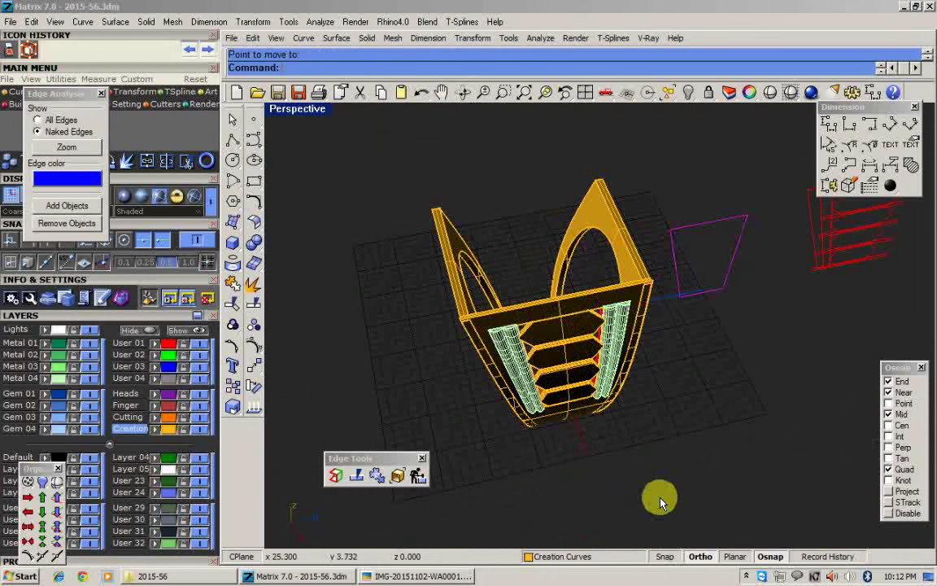
Move the trapezoid outline a further 20 mm onto the flat layout drawing and select all the layout curves.
{"action": "right_click", "coordinate": [661, 502]}
{"action": "left_click", "coordinate": [621, 500]}
{"action": "type", "text": "20"}
{"action": "key", "text": "Return"}
{"action": "left_click", "coordinate": [703, 478]}
{"action": "scroll", "coordinate": [755, 465], "scroll_direction": "down", "scroll_amount": 2}
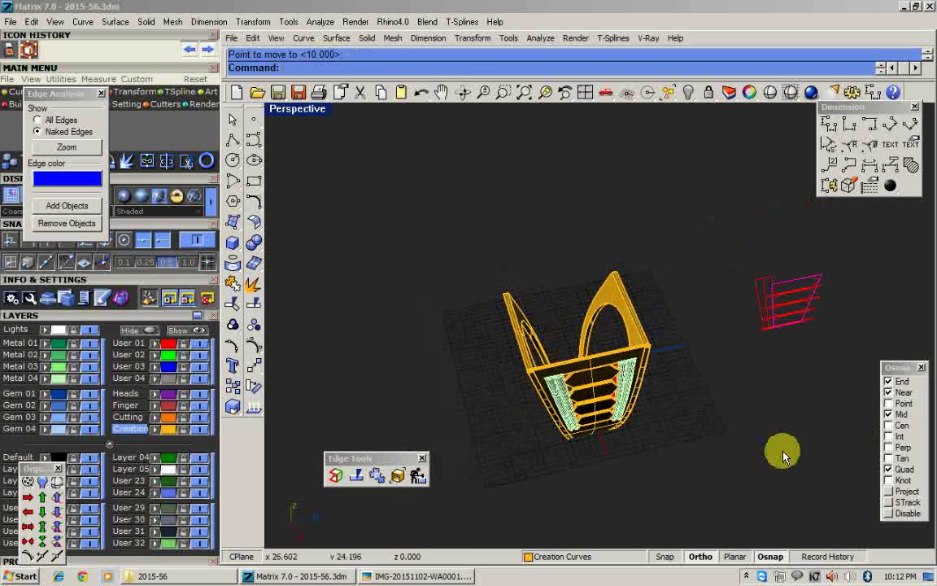
{"action": "left_click_drag", "start_coordinate": [840, 424], "coordinate": [741, 306]}
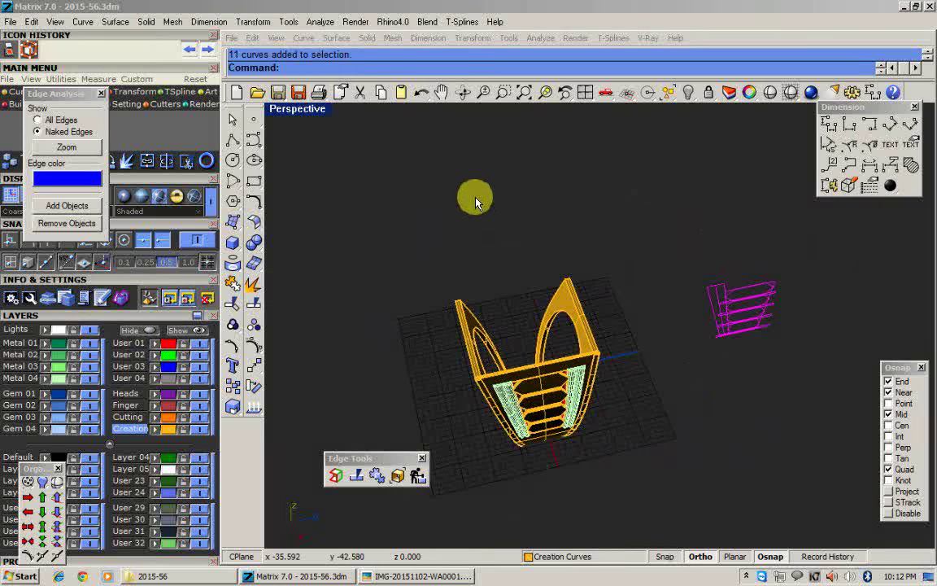
{"action": "left_click", "coordinate": [678, 297]}
Boolean-subtract the two thin red strips from the inner face of the solid band, keeping the strips.
{"action": "right_click_drag", "start_coordinate": [678, 297], "coordinate": [543, 282]}
{"action": "scroll", "coordinate": [486, 404], "scroll_direction": "up", "scroll_amount": 3}
{"action": "right_click_drag", "start_coordinate": [486, 403], "coordinate": [734, 339]}
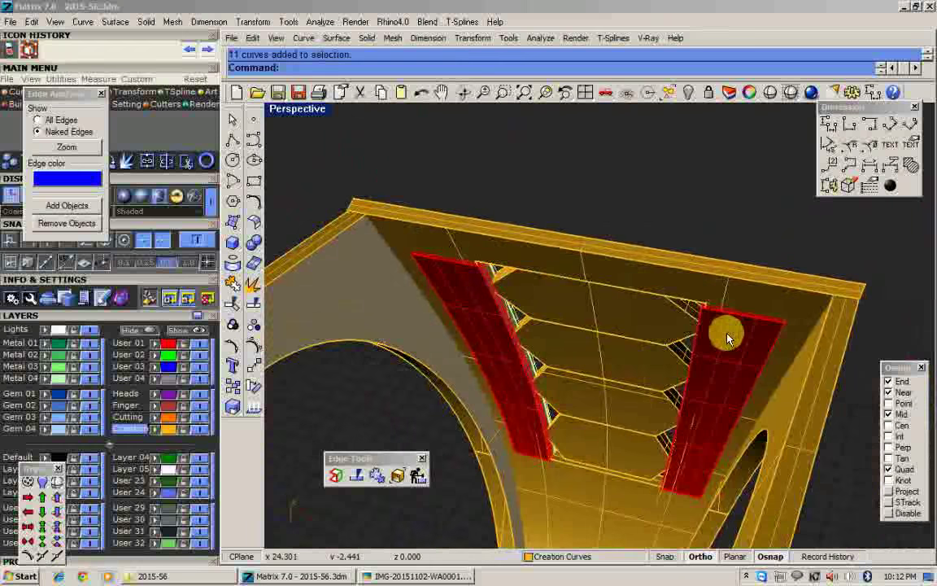
{"action": "type", "text": "bd"}
{"action": "key", "text": "Return"}
{"action": "left_click", "coordinate": [766, 298]}
{"action": "key", "text": "Return"}
{"action": "left_click", "coordinate": [745, 346]}
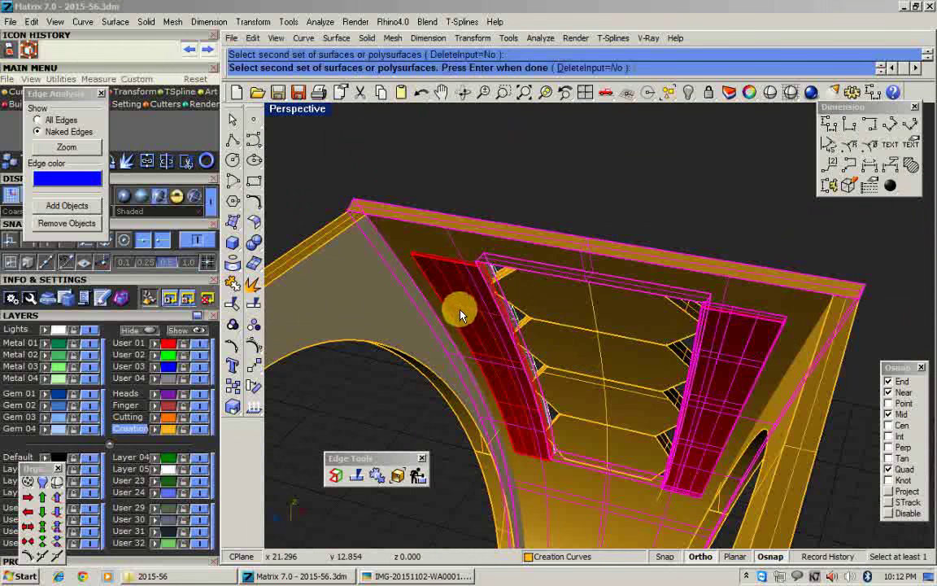
{"action": "left_click", "coordinate": [459, 315]}
{"action": "key", "text": "Return"}
Move both thin strips 20 mm away from the ring, beside the flat layout drawing.
{"action": "left_click", "coordinate": [463, 316]}
{"action": "left_click", "coordinate": [705, 360], "text": "shift"}
{"action": "scroll", "coordinate": [633, 375], "scroll_direction": "down", "scroll_amount": 5}
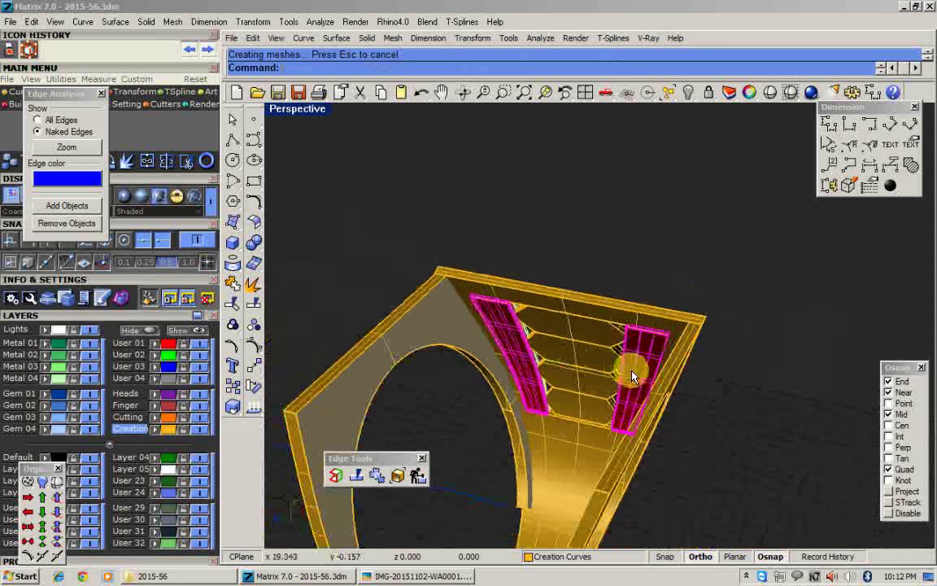
{"action": "right_click_drag", "start_coordinate": [632, 376], "coordinate": [570, 342]}
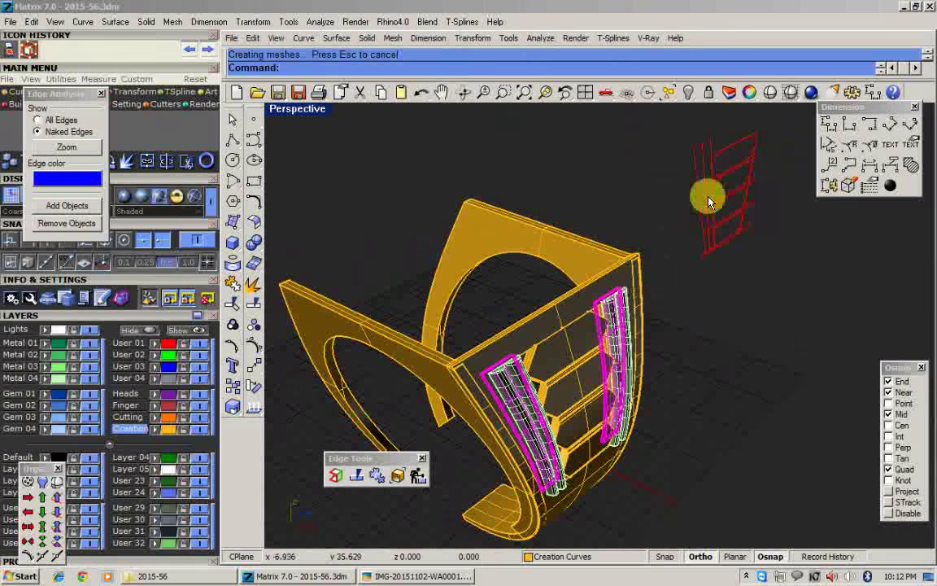
{"action": "type", "text": "m"}
{"action": "key", "text": "Return"}
{"action": "left_click", "coordinate": [676, 409]}
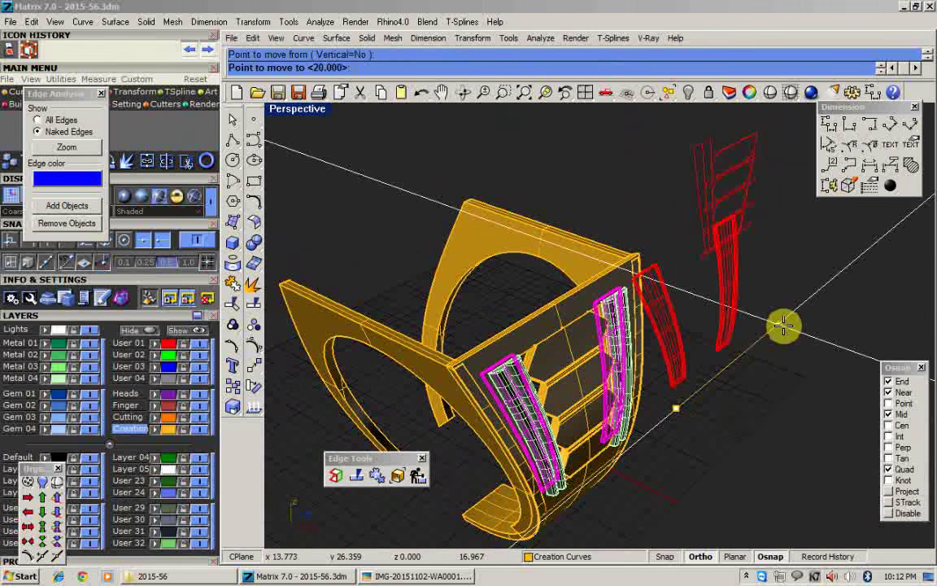
{"action": "key", "text": "Return"}
{"action": "left_click", "coordinate": [734, 318]}
Examine the strip recesses and the openings around the hexagonal plates from inside the ring in rendered shading.
{"action": "right_click_drag", "start_coordinate": [669, 335], "coordinate": [883, 343]}
{"action": "right_click_drag", "start_coordinate": [641, 367], "coordinate": [653, 304]}
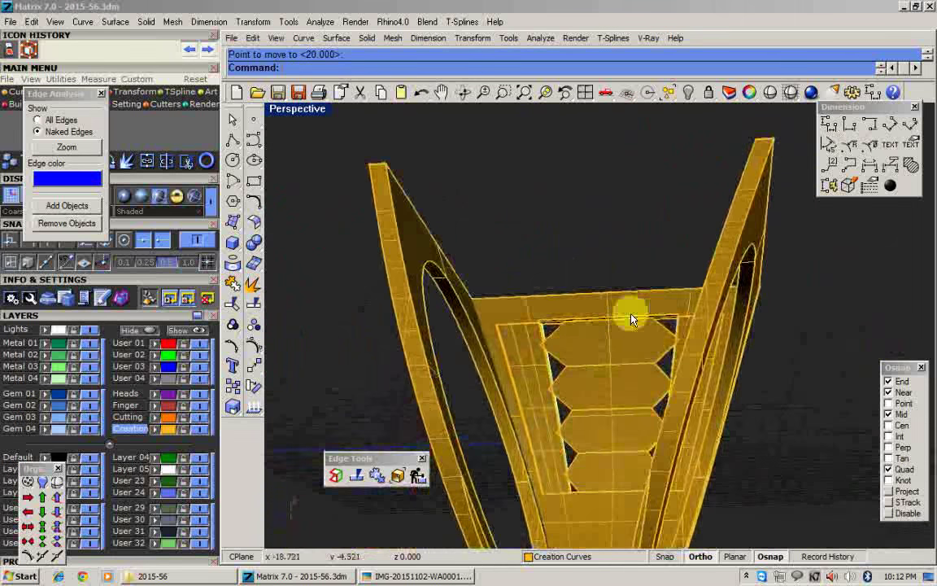
{"action": "scroll", "coordinate": [596, 340], "scroll_direction": "up", "scroll_amount": 6}
{"action": "right_click_drag", "start_coordinate": [596, 340], "coordinate": [663, 350]}
{"action": "left_click", "coordinate": [771, 92]}
{"action": "mouse_move", "coordinate": [598, 276]}
{"action": "right_mouse_down"}
{"action": "mouse_move", "coordinate": [621, 357]}
{"action": "mouse_move", "coordinate": [717, 313]}
{"action": "mouse_move", "coordinate": [509, 438]}
{"action": "mouse_move", "coordinate": [378, 337]}
{"action": "mouse_move", "coordinate": [523, 274]}
{"action": "mouse_move", "coordinate": [445, 285]}
{"action": "mouse_move", "coordinate": [606, 311]}
{"action": "right_mouse_up"}
{"action": "scroll", "coordinate": [725, 338], "scroll_direction": "up", "scroll_amount": 6}
{"action": "key", "text": "Escape"}
{"action": "scroll", "coordinate": [488, 311], "scroll_direction": "down", "scroll_amount": 4}
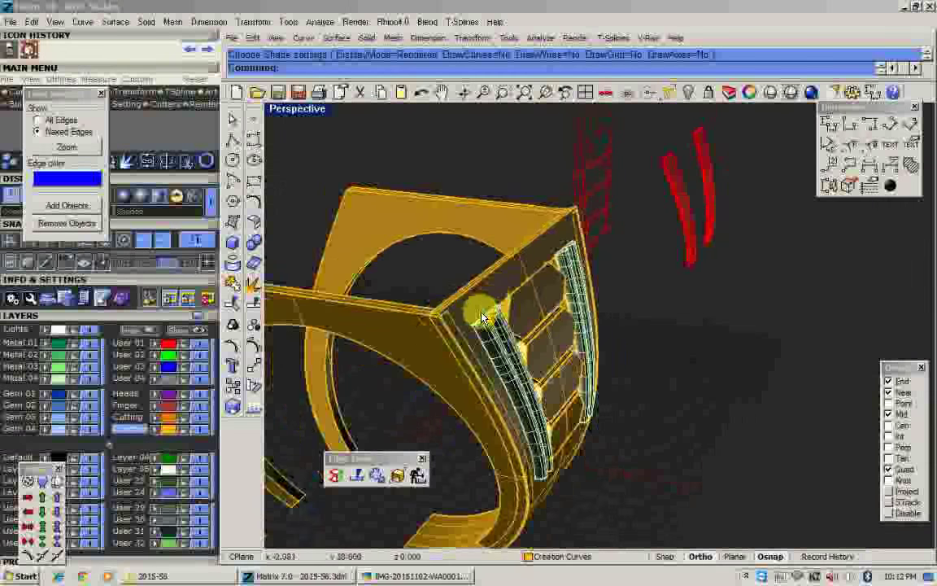
Draw a horizontal line in the front view along the ring's top edge, extending past the solid band's upper end.
{"action": "scroll", "coordinate": [481, 309], "scroll_direction": "up", "scroll_amount": 4}
{"action": "left_click", "coordinate": [465, 306]}
{"action": "scroll", "coordinate": [464, 305], "scroll_direction": "down", "scroll_amount": 4}
{"action": "right_click_drag", "start_coordinate": [468, 308], "coordinate": [554, 303]}
{"action": "double_click", "coordinate": [280, 110]}
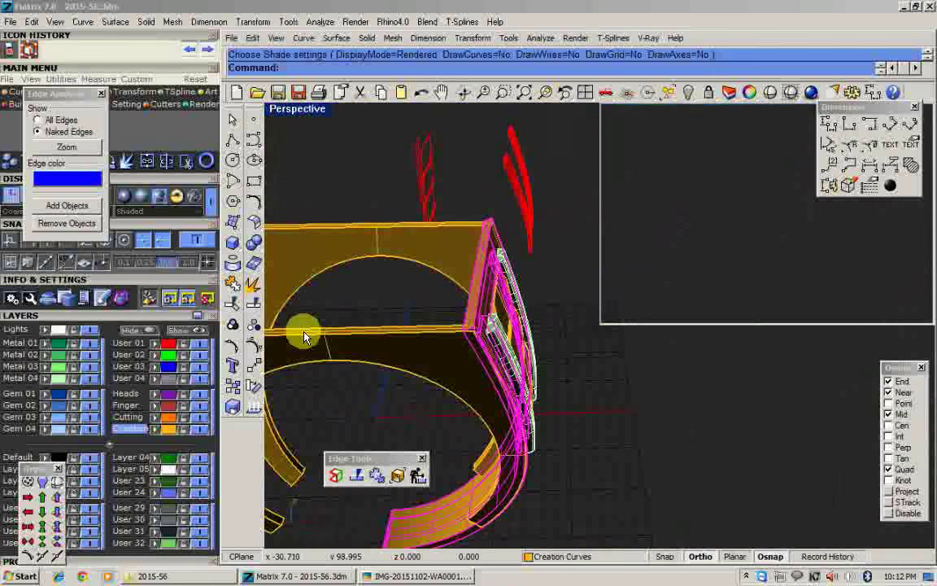
{"action": "scroll", "coordinate": [602, 387], "scroll_direction": "down", "scroll_amount": 5}
{"action": "scroll", "coordinate": [468, 195], "scroll_direction": "up", "scroll_amount": 3}
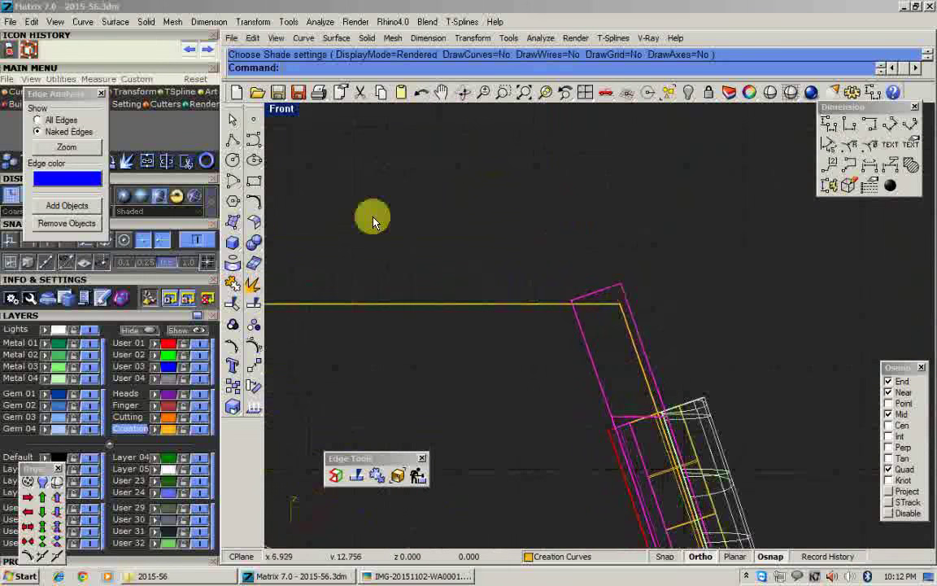
{"action": "left_click", "coordinate": [235, 145]}
{"action": "left_click", "coordinate": [514, 305]}
{"action": "left_click", "coordinate": [787, 286]}
{"action": "right_click", "coordinate": [806, 275]}
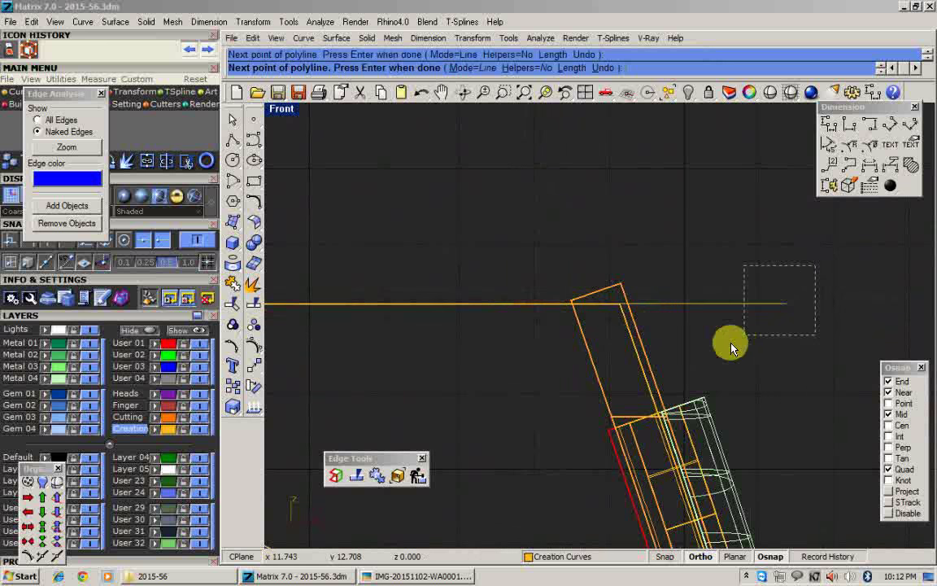
Cut off the part of the solid band above the horizontal line and delete the line.
{"action": "left_click", "coordinate": [624, 288]}
{"action": "right_click", "coordinate": [624, 288]}
{"action": "scroll", "coordinate": [624, 286], "scroll_direction": "up", "scroll_amount": 2}
{"action": "left_click", "coordinate": [624, 287]}
{"action": "right_click", "coordinate": [626, 287]}
{"action": "left_click", "coordinate": [585, 94]}
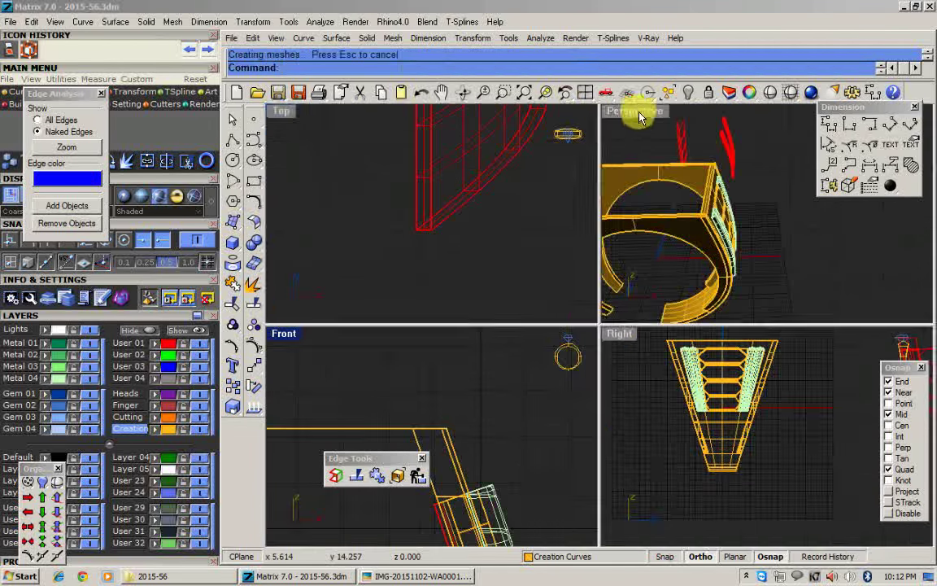
Mirror the solid band about the origin 0,0,0 to the opposite side of the ring.
{"action": "right_click_drag", "start_coordinate": [581, 291], "coordinate": [487, 285]}
{"action": "scroll", "coordinate": [488, 283], "scroll_direction": "up", "scroll_amount": 3}
{"action": "left_click", "coordinate": [544, 279]}
{"action": "scroll", "coordinate": [545, 280], "scroll_direction": "down", "scroll_amount": 3}
{"action": "right_click_drag", "start_coordinate": [545, 280], "coordinate": [592, 382]}
{"action": "type", "text": "mirror 0,0,0"}
{"action": "key", "text": "Return"}
{"action": "left_click", "coordinate": [500, 468]}
{"action": "right_click_drag", "start_coordinate": [521, 411], "coordinate": [612, 406]}
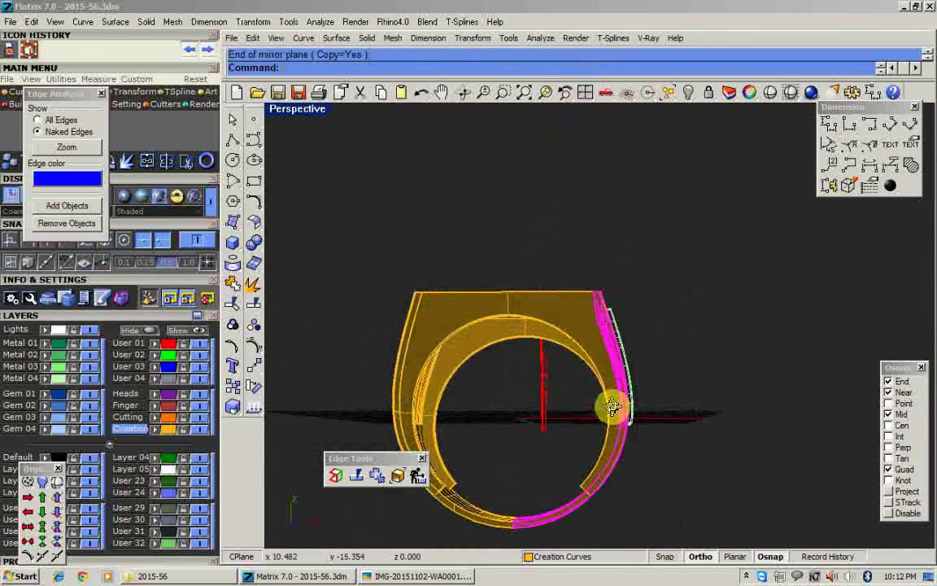
{"action": "key", "text": "Escape"}
Draw a diagonal line about 16 mm long in the front view from 0,0,0 past the side panel's lower end.
{"action": "double_click", "coordinate": [285, 109]}
{"action": "double_click", "coordinate": [281, 335]}
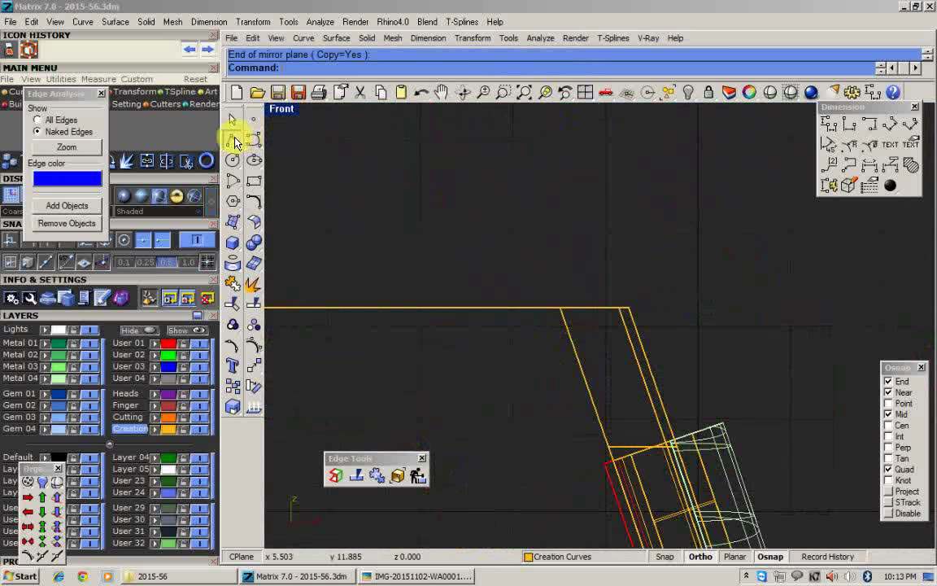
{"action": "left_click", "coordinate": [232, 140]}
{"action": "scroll", "coordinate": [488, 301], "scroll_direction": "down", "scroll_amount": 4}
{"action": "right_click_drag", "start_coordinate": [574, 379], "coordinate": [595, 221]}
{"action": "scroll", "coordinate": [594, 221], "scroll_direction": "down", "scroll_amount": 6}
{"action": "type", "text": "0,0,0"}
{"action": "key", "text": "Return"}
{"action": "right_click_drag", "start_coordinate": [630, 498], "coordinate": [668, 306]}
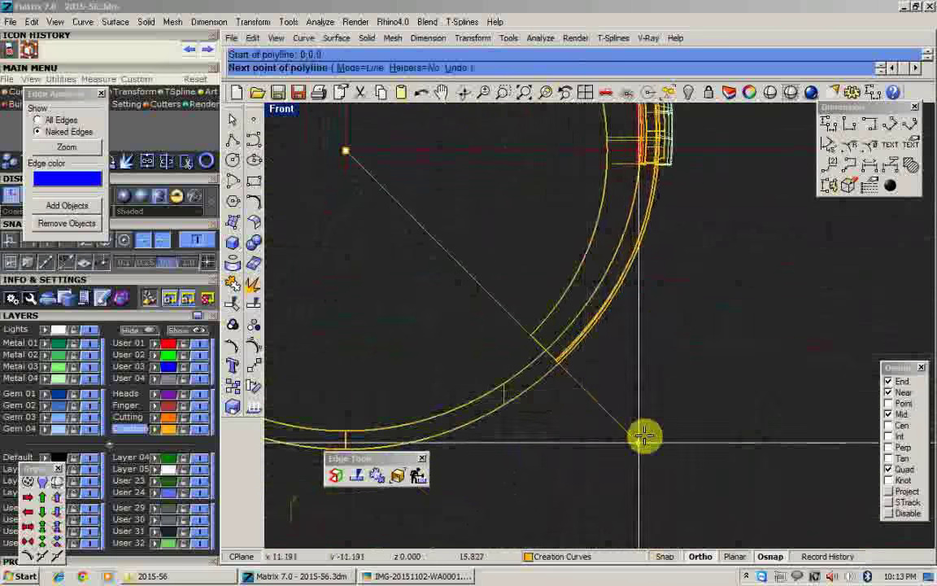
{"action": "left_click", "coordinate": [639, 441]}
{"action": "right_click", "coordinate": [689, 407]}
Mirror the diagonal line about the ring's vertical centre axis and join both lines into one V-shaped curve.
{"action": "left_click", "coordinate": [605, 409]}
{"action": "scroll", "coordinate": [605, 347], "scroll_direction": "down", "scroll_amount": 6}
{"action": "type", "text": "mirror"}
{"action": "key", "text": "Return"}
{"action": "type", "text": "0"}
{"action": "key", "text": "Return"}
{"action": "left_click", "coordinate": [494, 470]}
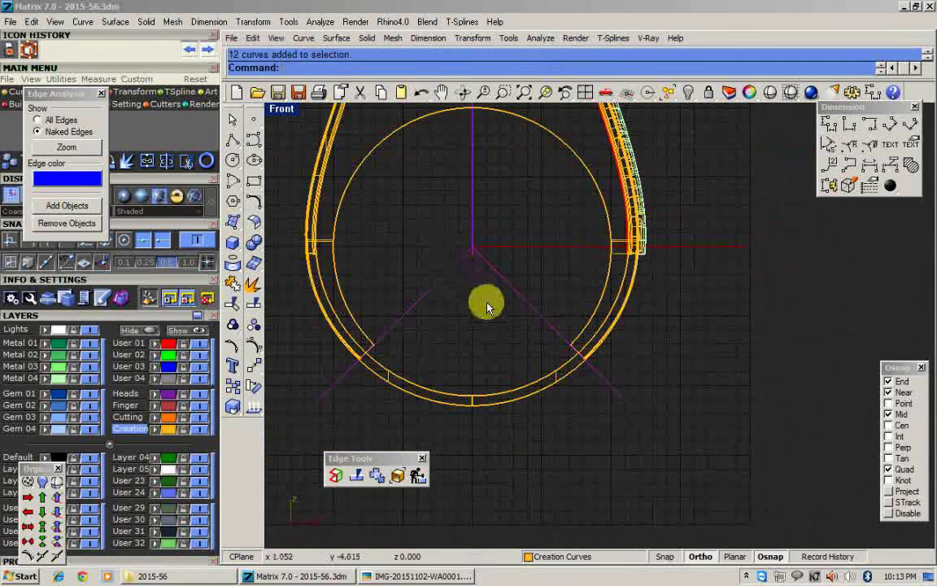
{"action": "key", "text": "ctrl+j"}
{"action": "key", "text": "Escape"}
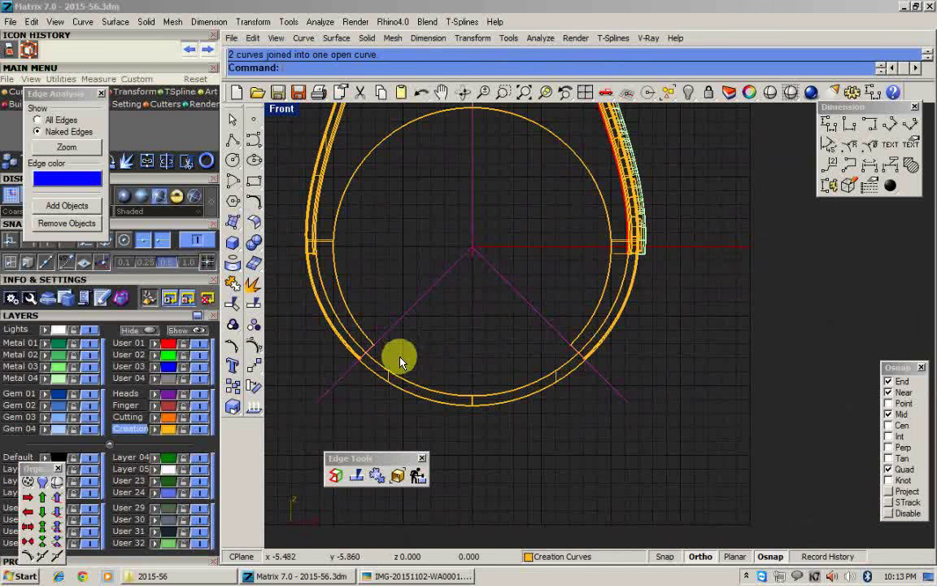
Wirecut both solid bands with the V-shaped curve, removing their lower parts, and delete the curve.
{"action": "left_click", "coordinate": [395, 325]}
{"action": "type", "text": "wirecut"}
{"action": "key", "text": "Return"}
{"action": "left_click", "coordinate": [397, 378]}
{"action": "right_click", "coordinate": [397, 378]}
{"action": "type", "text": "f"}
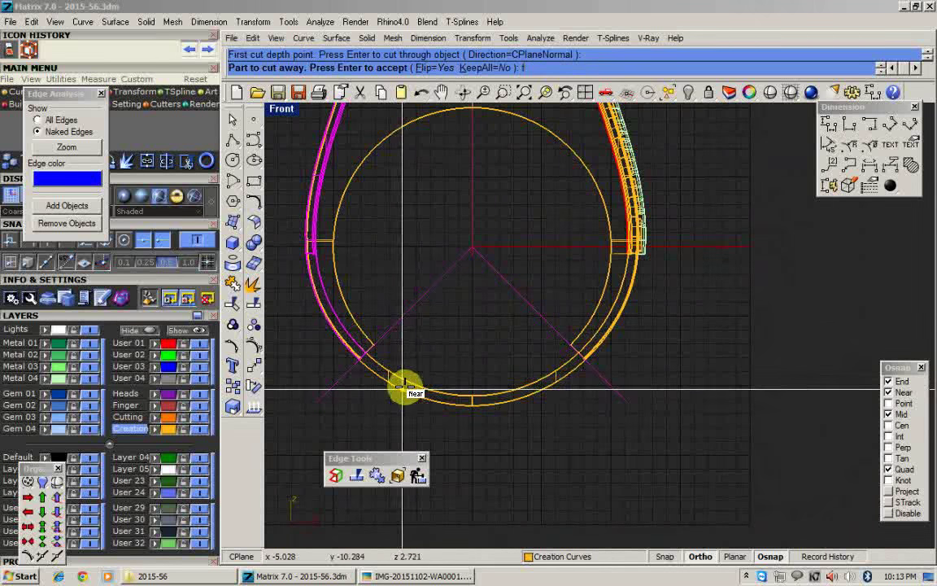
{"action": "key", "text": "Return"}
{"action": "right_click", "coordinate": [509, 391]}
{"action": "right_click", "coordinate": [512, 392]}
{"action": "left_click", "coordinate": [512, 392]}
{"action": "right_click", "coordinate": [511, 389]}
{"action": "right_click", "coordinate": [512, 389]}
{"action": "right_click", "coordinate": [513, 388]}
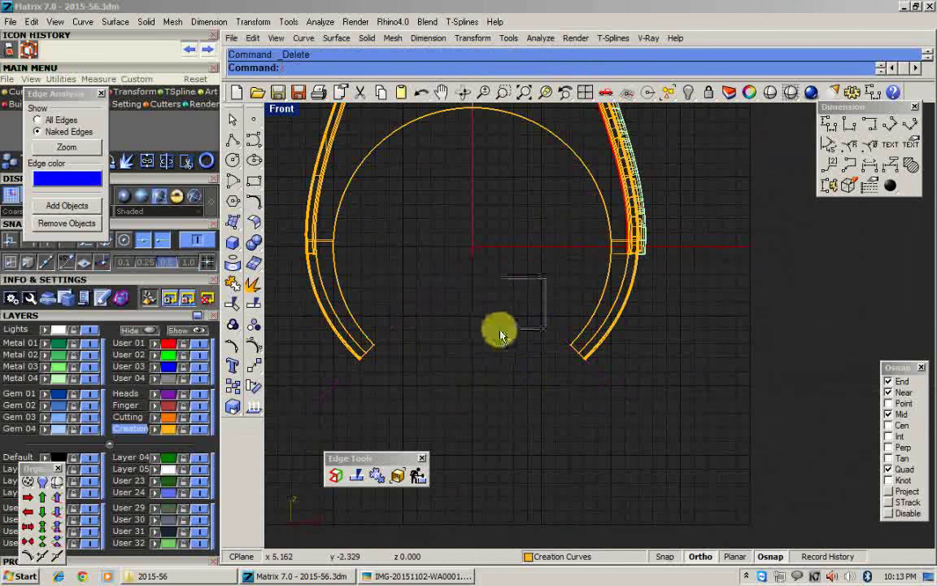
Group the hexagonal plates with the half-round bars on both sides and assign the group to Layer 04.
{"action": "double_click", "coordinate": [275, 110]}
{"action": "double_click", "coordinate": [635, 113]}
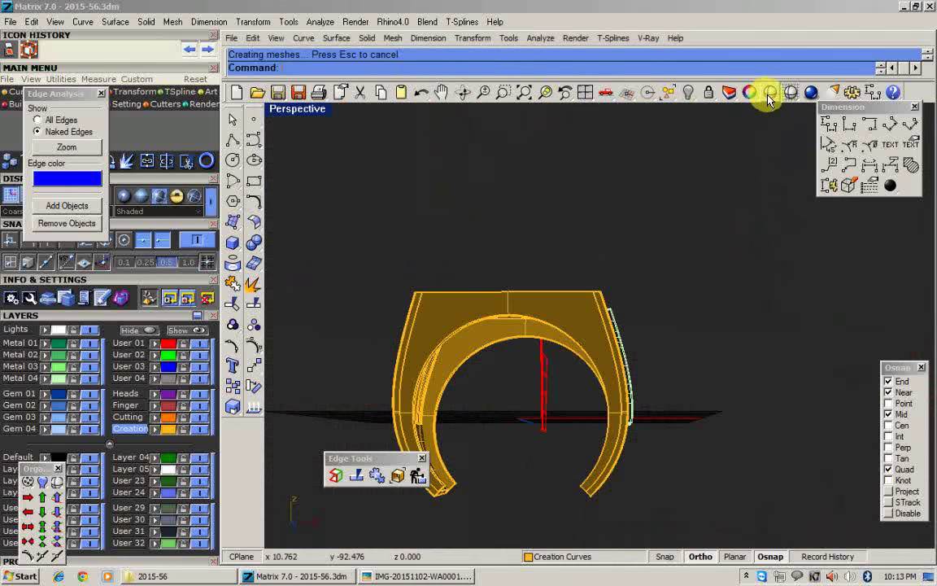
{"action": "left_click", "coordinate": [770, 93]}
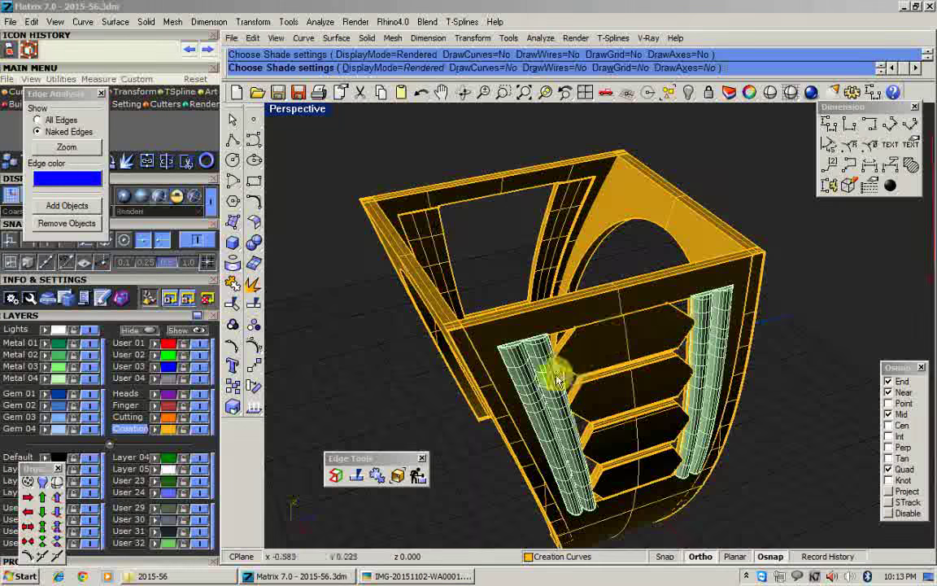
{"action": "scroll", "coordinate": [554, 373], "scroll_direction": "up", "scroll_amount": 3}
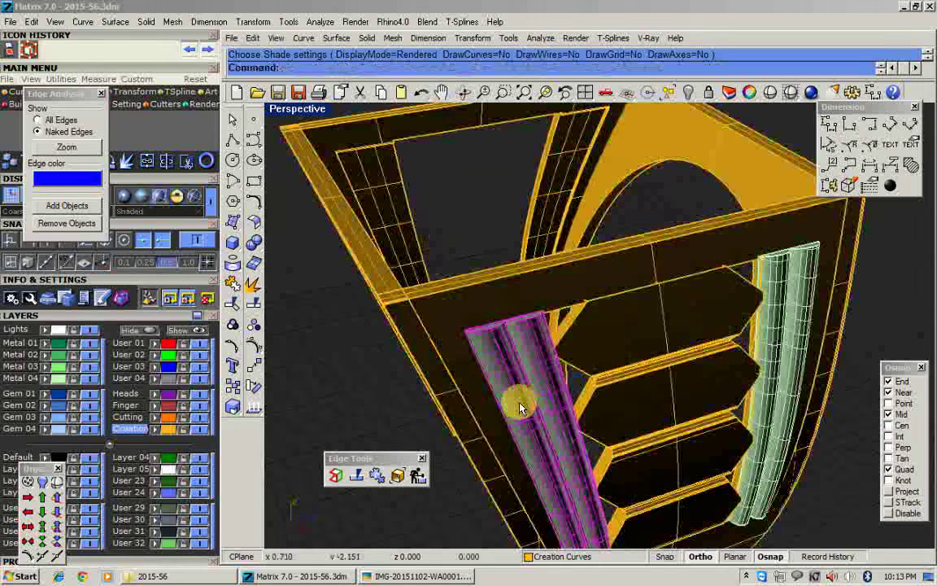
{"action": "left_click", "coordinate": [648, 406], "text": "shift"}
{"action": "left_click", "coordinate": [644, 463], "text": "shift"}
{"action": "left_click", "coordinate": [648, 507], "text": "shift"}
{"action": "scroll", "coordinate": [649, 507], "scroll_direction": "down", "scroll_amount": 2}
{"action": "right_click_drag", "start_coordinate": [648, 507], "coordinate": [604, 438], "text": "shift"}
{"action": "scroll", "coordinate": [687, 403], "scroll_direction": "up", "scroll_amount": 2}
{"action": "scroll", "coordinate": [691, 403], "scroll_direction": "up", "scroll_amount": 2}
{"action": "left_click", "coordinate": [738, 371], "text": "shift"}
{"action": "left_click", "coordinate": [739, 371], "text": "shift"}
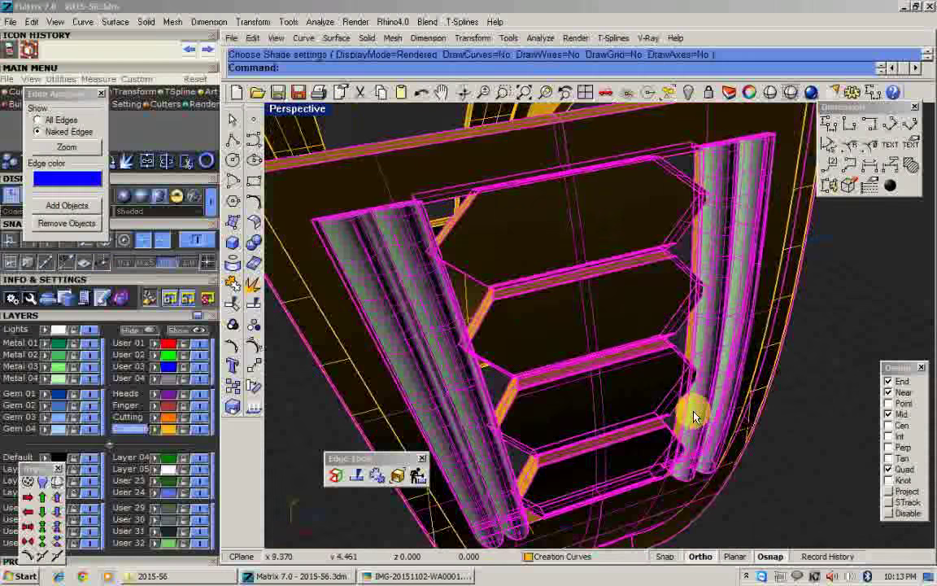
{"action": "left_click", "coordinate": [753, 392], "text": "ctrl"}
{"action": "scroll", "coordinate": [588, 439], "scroll_direction": "down", "scroll_amount": 5}
{"action": "key", "text": "ctrl+g"}
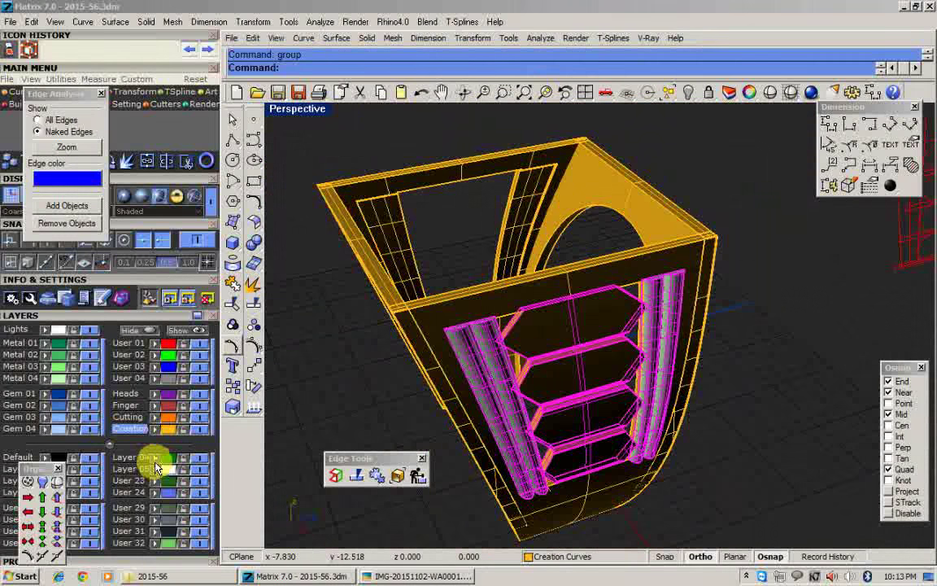
{"action": "left_click", "coordinate": [157, 458]}
Mirror the plate-and-bar group about the origin to the opposite side of the ring.
{"action": "right_click_drag", "start_coordinate": [610, 380], "coordinate": [602, 423]}
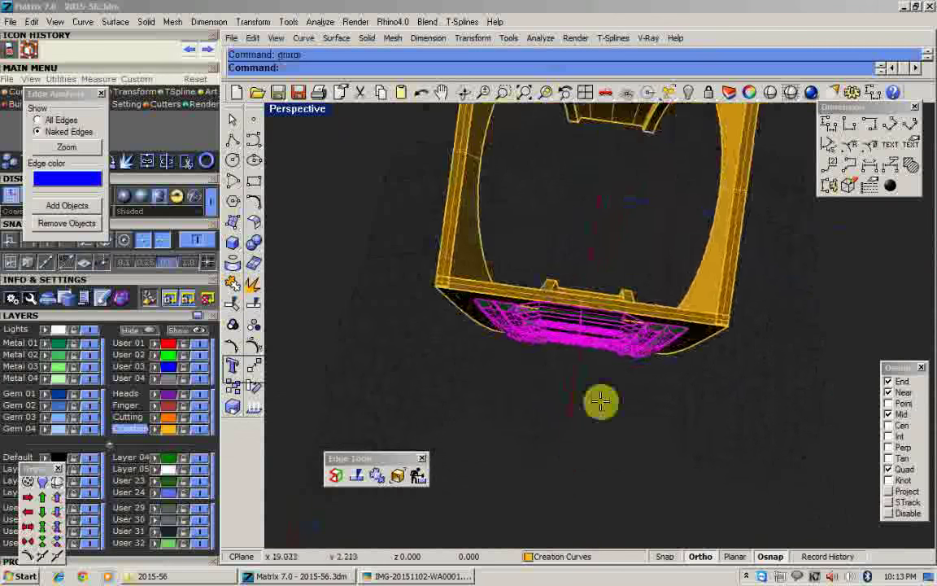
{"action": "scroll", "coordinate": [612, 385], "scroll_direction": "down", "scroll_amount": 5}
{"action": "left_click", "coordinate": [254, 387]}
{"action": "type", "text": "0"}
{"action": "key", "text": "Return"}
{"action": "left_click", "coordinate": [747, 320]}
{"action": "mouse_move", "coordinate": [740, 310]}
{"action": "right_mouse_down"}
{"action": "mouse_move", "coordinate": [697, 195]}
{"action": "mouse_move", "coordinate": [680, 178]}
{"action": "right_mouse_up"}
{"action": "key", "text": "Escape"}
Check the mirrored ring in rendered shading and turn off the User 01 layer.
{"action": "left_click", "coordinate": [772, 92]}
{"action": "right_click_drag", "start_coordinate": [767, 256], "coordinate": [479, 258]}
{"action": "key", "text": "Escape"}
{"action": "left_click", "coordinate": [197, 344]}
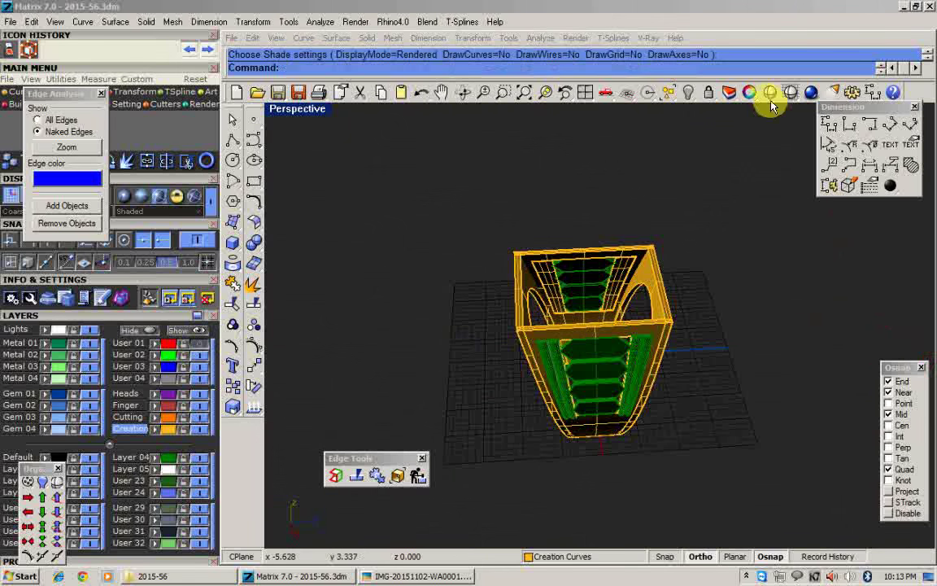
Examine the ring's side panels, plates and bars from several angles in rendered shading.
{"action": "left_click", "coordinate": [771, 94]}
{"action": "right_click_drag", "start_coordinate": [569, 260], "coordinate": [680, 203]}
{"action": "scroll", "coordinate": [656, 326], "scroll_direction": "up", "scroll_amount": 5}
{"action": "mouse_move", "coordinate": [658, 338]}
{"action": "right_mouse_down"}
{"action": "mouse_move", "coordinate": [628, 339]}
{"action": "mouse_move", "coordinate": [517, 385]}
{"action": "mouse_move", "coordinate": [513, 510]}
{"action": "mouse_move", "coordinate": [504, 371]}
{"action": "mouse_move", "coordinate": [443, 406]}
{"action": "mouse_move", "coordinate": [586, 351]}
{"action": "mouse_move", "coordinate": [552, 394]}
{"action": "mouse_move", "coordinate": [550, 431]}
{"action": "mouse_move", "coordinate": [670, 241]}
{"action": "mouse_move", "coordinate": [743, 293]}
{"action": "mouse_move", "coordinate": [812, 319]}
{"action": "mouse_move", "coordinate": [779, 372]}
{"action": "mouse_move", "coordinate": [391, 309]}
{"action": "mouse_move", "coordinate": [508, 293]}
{"action": "mouse_move", "coordinate": [429, 330]}
{"action": "mouse_move", "coordinate": [424, 285]}
{"action": "mouse_move", "coordinate": [551, 291]}
{"action": "mouse_move", "coordinate": [659, 241]}
{"action": "mouse_move", "coordinate": [659, 180]}
{"action": "mouse_move", "coordinate": [711, 291]}
{"action": "mouse_move", "coordinate": [594, 305]}
{"action": "mouse_move", "coordinate": [628, 335]}
{"action": "mouse_move", "coordinate": [758, 384]}
{"action": "mouse_move", "coordinate": [630, 267]}
{"action": "mouse_move", "coordinate": [731, 67]}
{"action": "right_mouse_up"}
{"action": "scroll", "coordinate": [592, 305], "scroll_direction": "up", "scroll_amount": 5}
{"action": "right_click", "coordinate": [592, 305]}
{"action": "scroll", "coordinate": [582, 326], "scroll_direction": "down", "scroll_amount": 5}
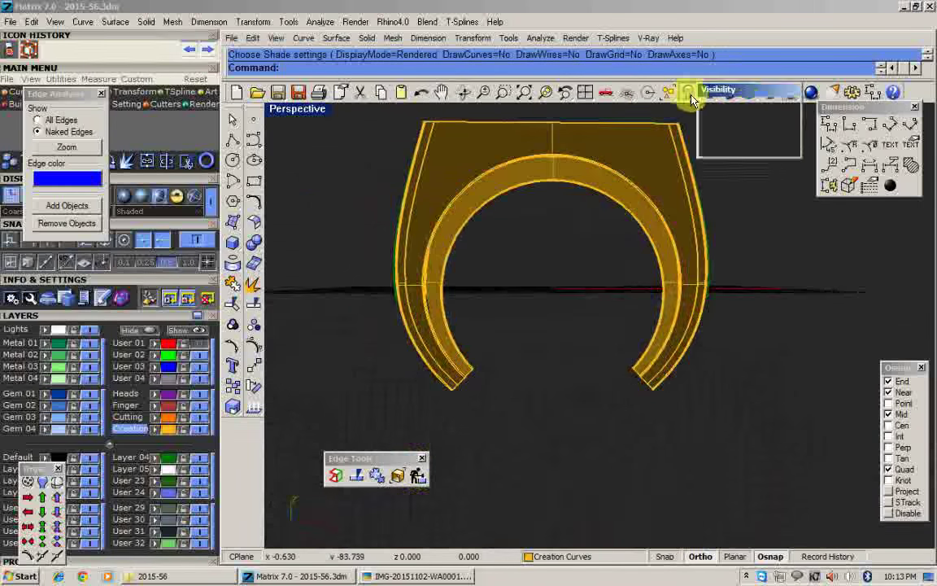
Show only the hidden lower shank section and the rectangular curve around the ring's top again.
{"action": "left_click", "coordinate": [747, 110]}
{"action": "scroll", "coordinate": [606, 411], "scroll_direction": "up", "scroll_amount": 2}
{"action": "left_click", "coordinate": [612, 418]}
{"action": "right_click_drag", "start_coordinate": [613, 418], "coordinate": [625, 395]}
{"action": "scroll", "coordinate": [624, 394], "scroll_direction": "down", "scroll_amount": 4}
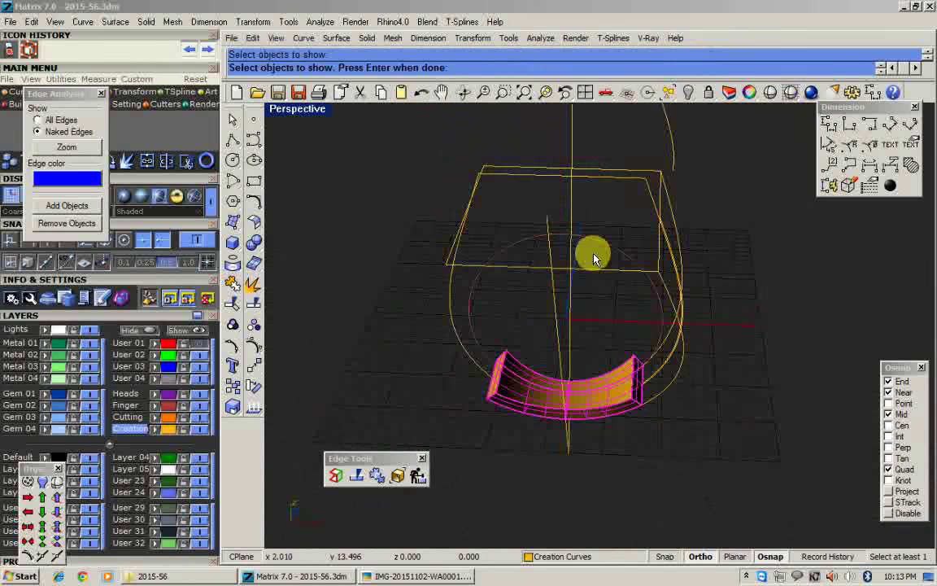
{"action": "scroll", "coordinate": [594, 256], "scroll_direction": "up", "scroll_amount": 5}
{"action": "left_click", "coordinate": [602, 281]}
{"action": "right_click", "coordinate": [557, 312]}
{"action": "scroll", "coordinate": [556, 312], "scroll_direction": "down", "scroll_amount": 5}
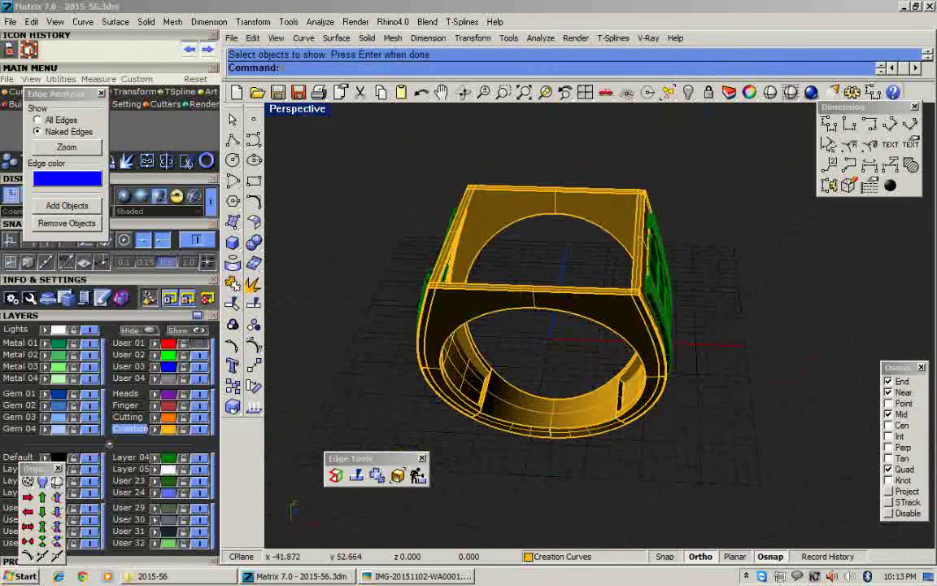
Draw a closed rectangular polyline 1.5 wide and 0.8 high in the Front view, above the ring's upper outer corner.
{"action": "double_click", "coordinate": [294, 111]}
{"action": "double_click", "coordinate": [284, 334]}
{"action": "scroll", "coordinate": [481, 366], "scroll_direction": "down", "scroll_amount": 2}
{"action": "scroll", "coordinate": [581, 227], "scroll_direction": "up", "scroll_amount": 2}
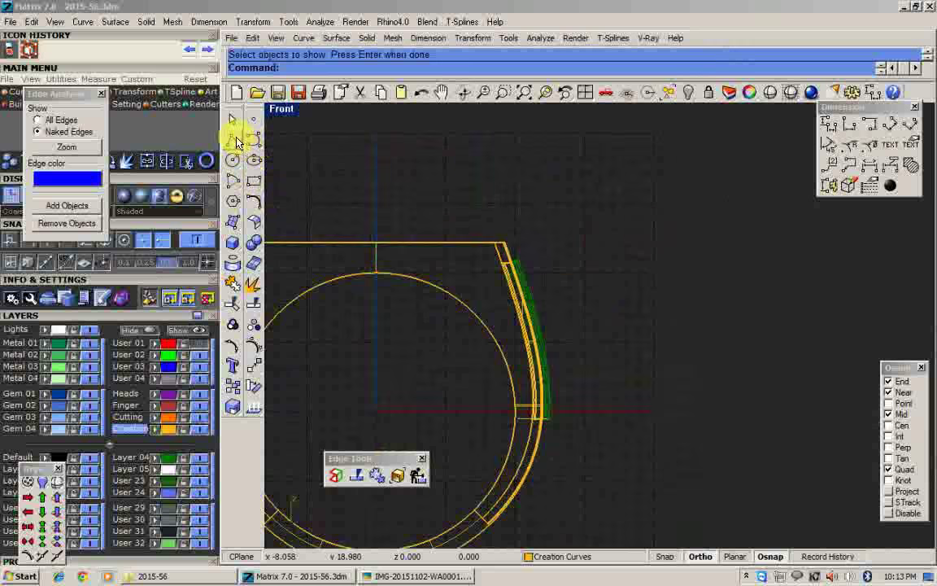
{"action": "left_click", "coordinate": [234, 140]}
{"action": "scroll", "coordinate": [480, 240], "scroll_direction": "up", "scroll_amount": 10}
{"action": "left_click", "coordinate": [613, 171]}
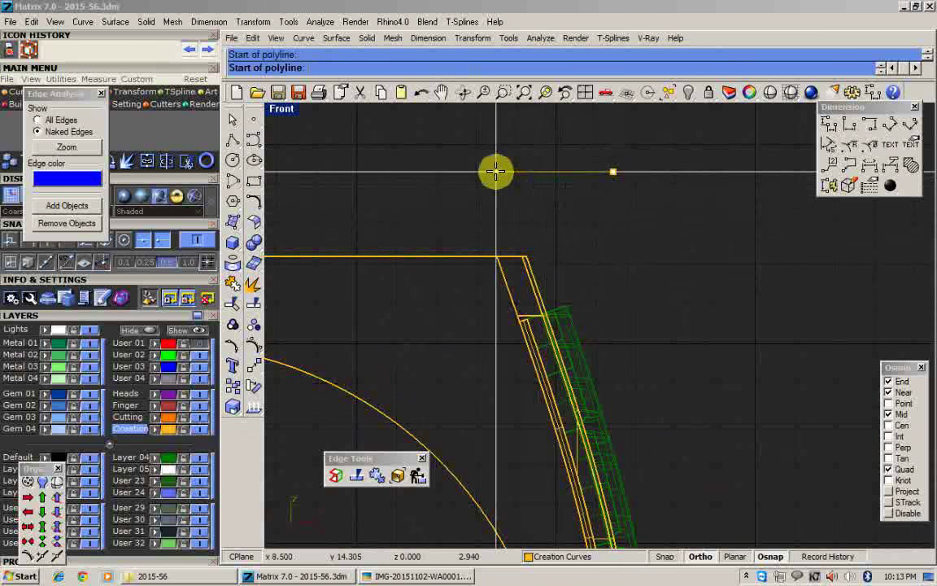
{"action": "right_click_drag", "start_coordinate": [536, 172], "coordinate": [491, 211]}
{"action": "scroll", "coordinate": [474, 198], "scroll_direction": "up", "scroll_amount": 4}
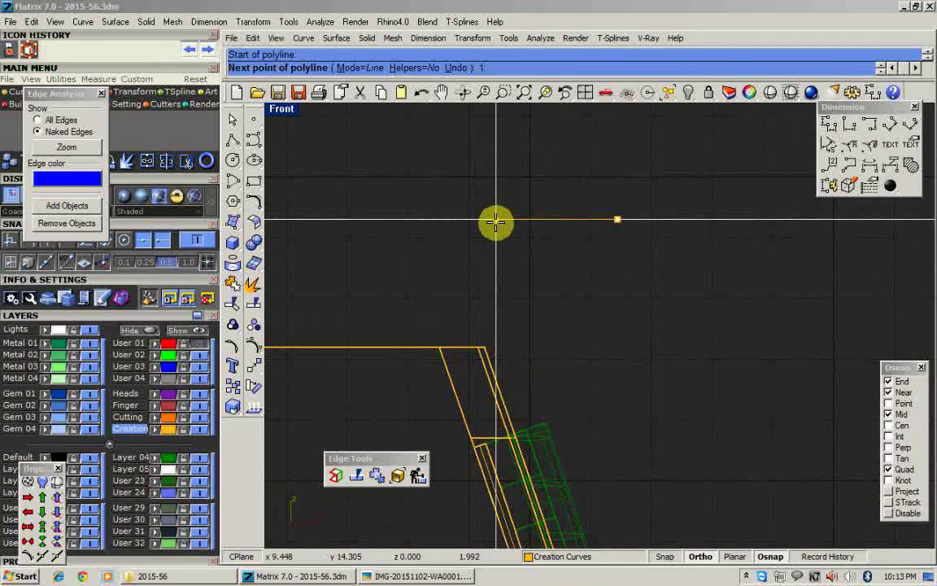
{"action": "left_click", "coordinate": [480, 227]}
{"action": "scroll", "coordinate": [530, 260], "scroll_direction": "up", "scroll_amount": 4}
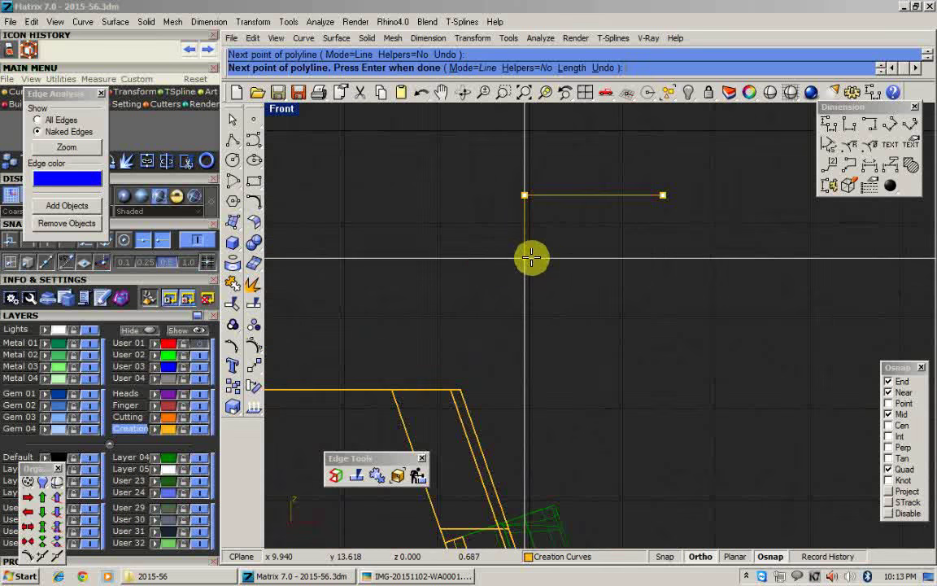
{"action": "type", "text": "1"}
{"action": "key", "text": "Return"}
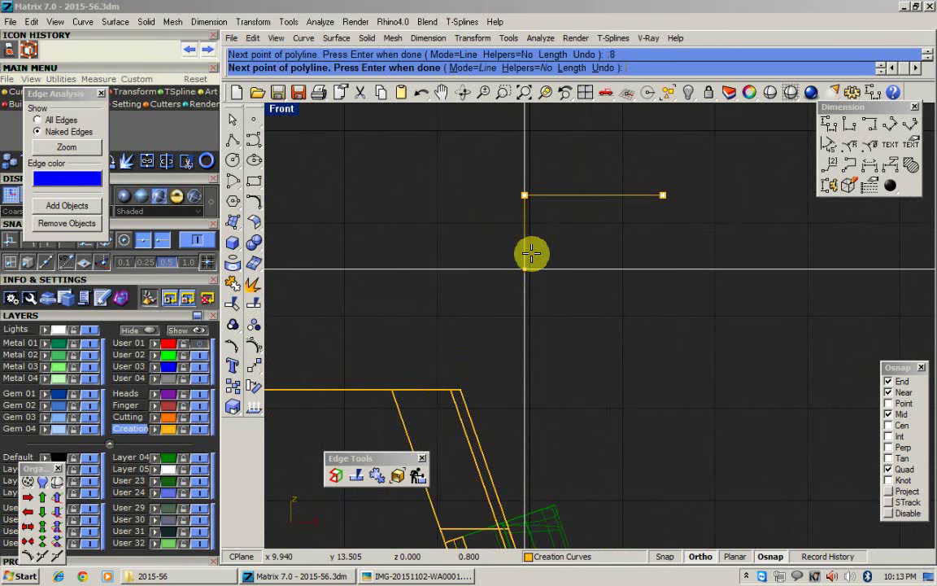
{"action": "left_click", "coordinate": [530, 254]}
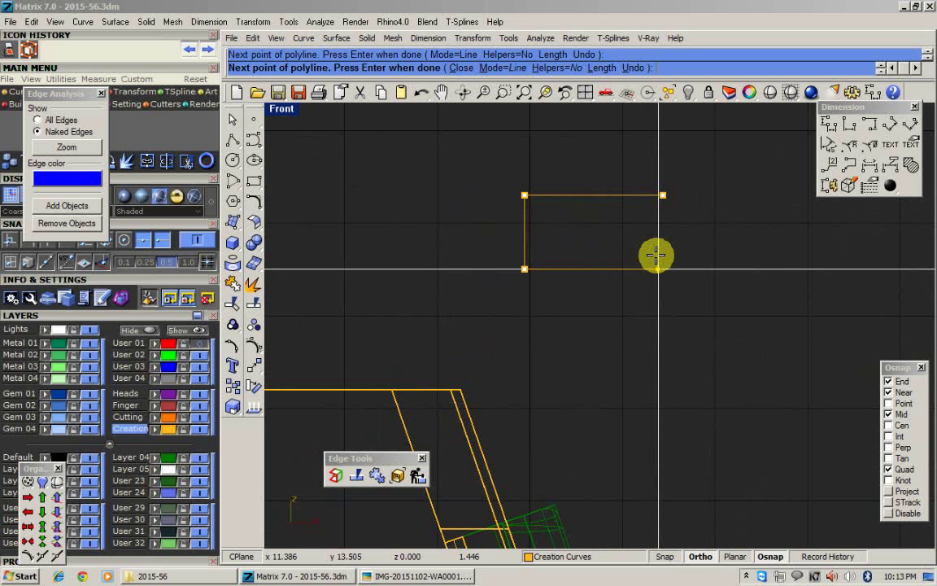
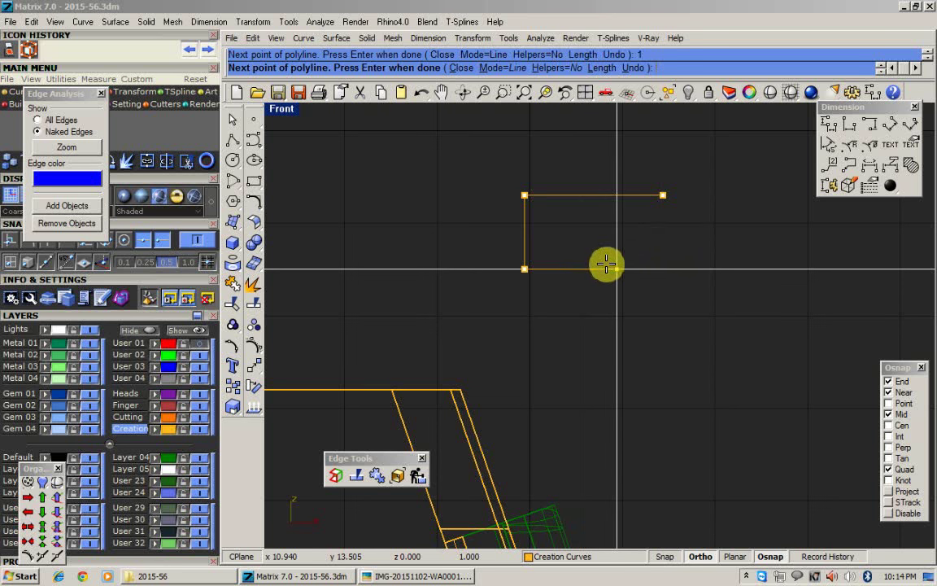
{"action": "left_click", "coordinate": [663, 195]}
Move the rectangle by its upper outer corner onto the ring's top outer corner and check its placement in Perspective.
{"action": "scroll", "coordinate": [640, 245], "scroll_direction": "down", "scroll_amount": 5}
{"action": "type", "text": "m"}
{"action": "key", "text": "Return"}
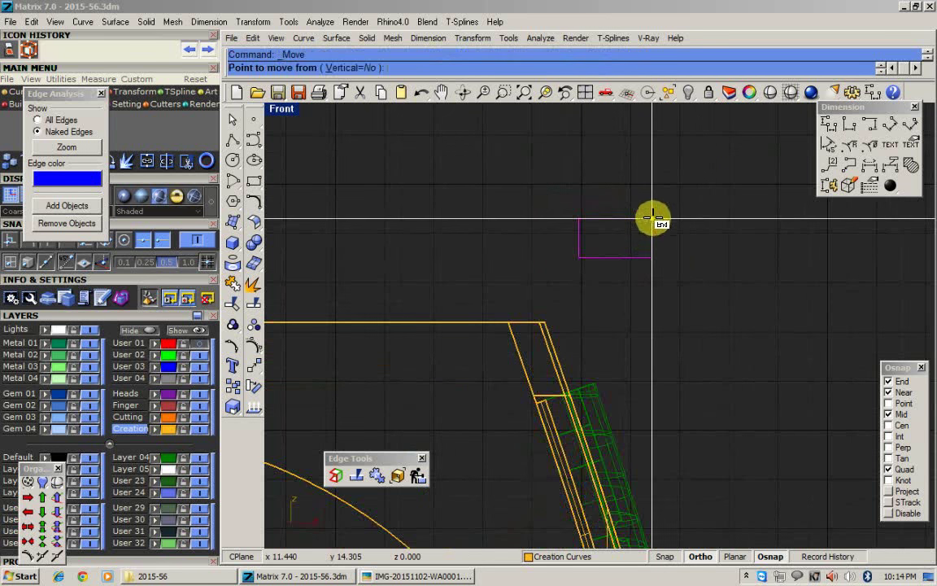
{"action": "left_click", "coordinate": [651, 218]}
{"action": "double_click", "coordinate": [289, 110]}
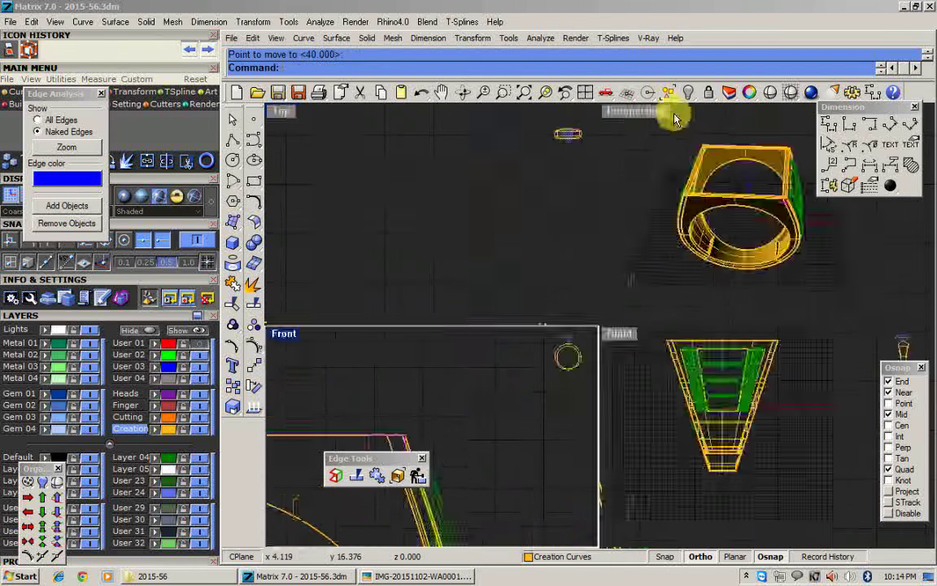
{"action": "double_click", "coordinate": [645, 112]}
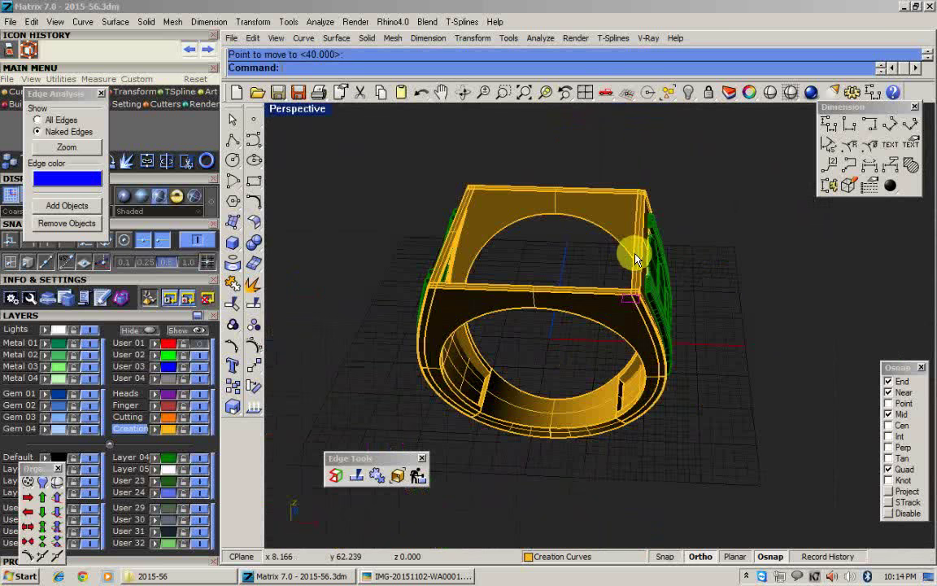
Project the rectangle onto the Front view's construction plane, deleting the input curve.
{"action": "double_click", "coordinate": [299, 111]}
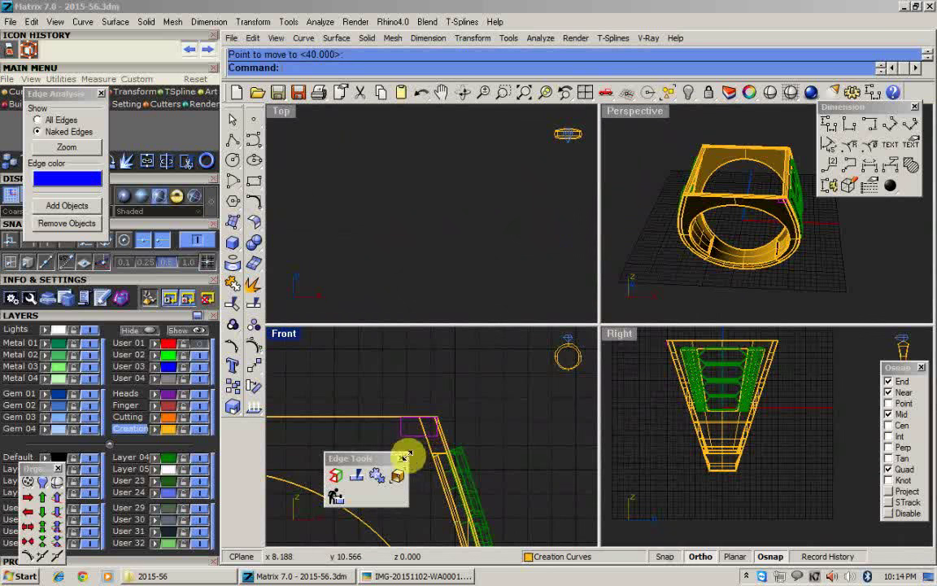
{"action": "left_click", "coordinate": [402, 458]}
{"action": "right_click_drag", "start_coordinate": [444, 447], "coordinate": [512, 340]}
{"action": "left_click", "coordinate": [270, 24]}
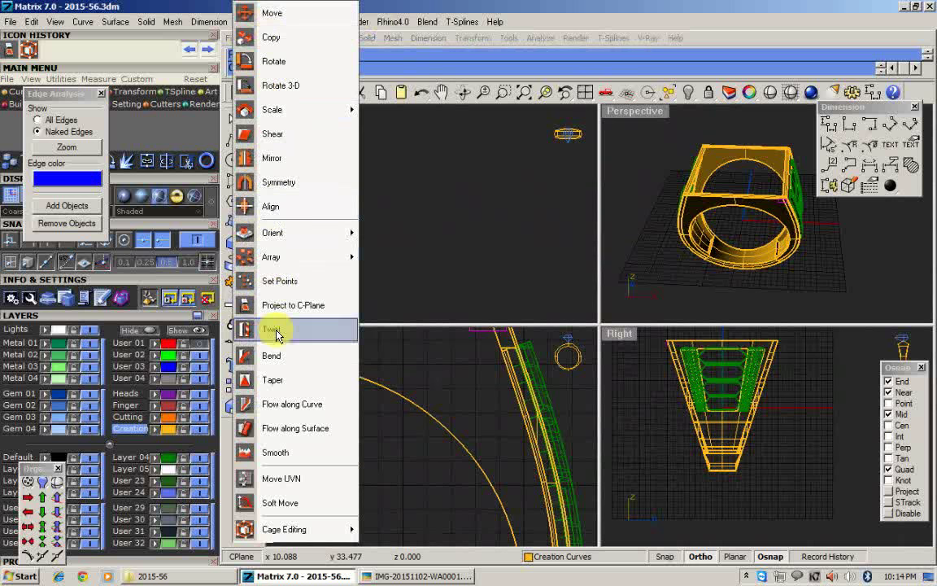
{"action": "left_click", "coordinate": [303, 306]}
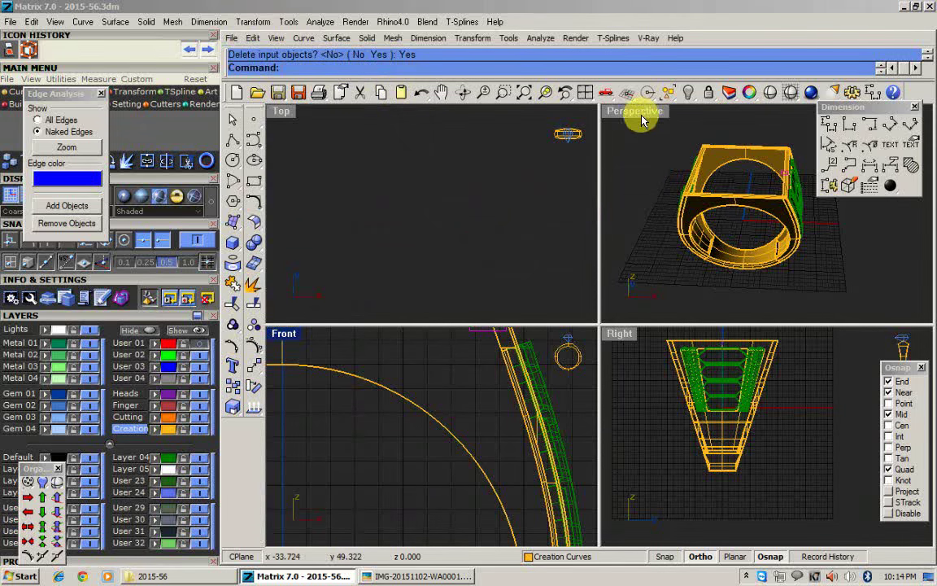
Scale the rectangular profile slightly narrower from its inner upper corner in the Perspective view.
{"action": "key", "text": "F4"}
{"action": "scroll", "coordinate": [694, 240], "scroll_direction": "up", "scroll_amount": 12}
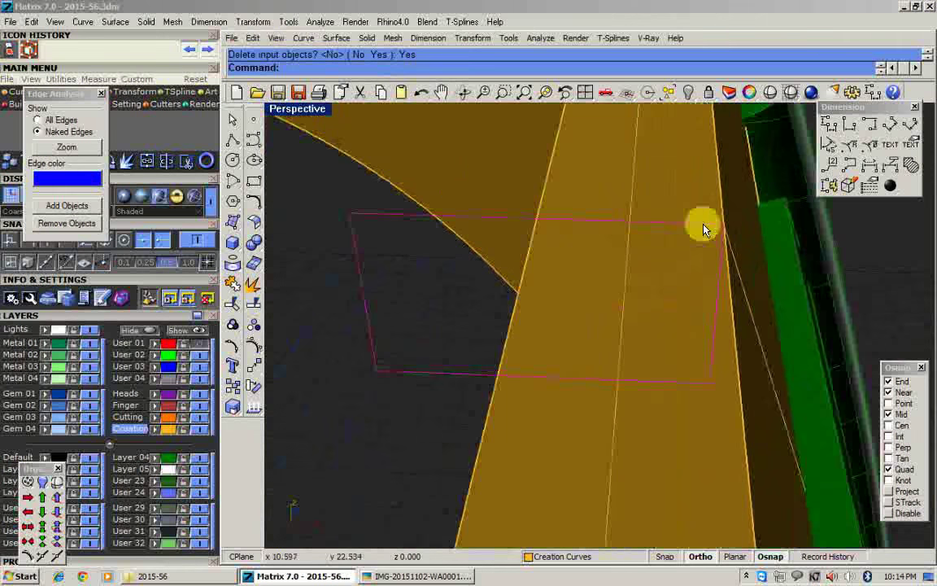
{"action": "left_click", "coordinate": [353, 213]}
{"action": "left_click", "coordinate": [723, 222]}
{"action": "left_click", "coordinate": [698, 221]}
Try a one-rail sweep of the rectangular profile around the ring's top outline.
{"action": "scroll", "coordinate": [643, 251], "scroll_direction": "down", "scroll_amount": 12}
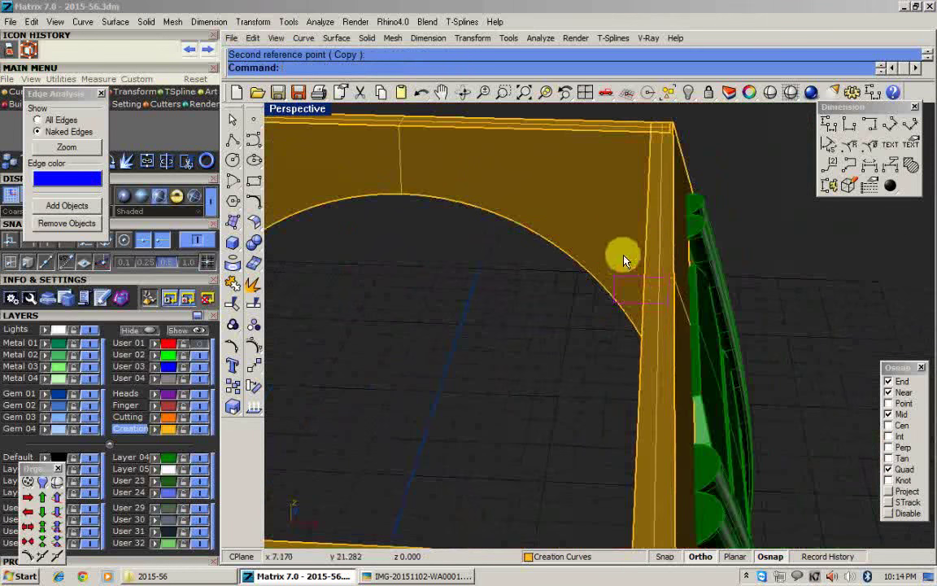
{"action": "type", "text": "weep1"}
{"action": "key", "text": "Return"}
{"action": "left_click", "coordinate": [669, 202]}
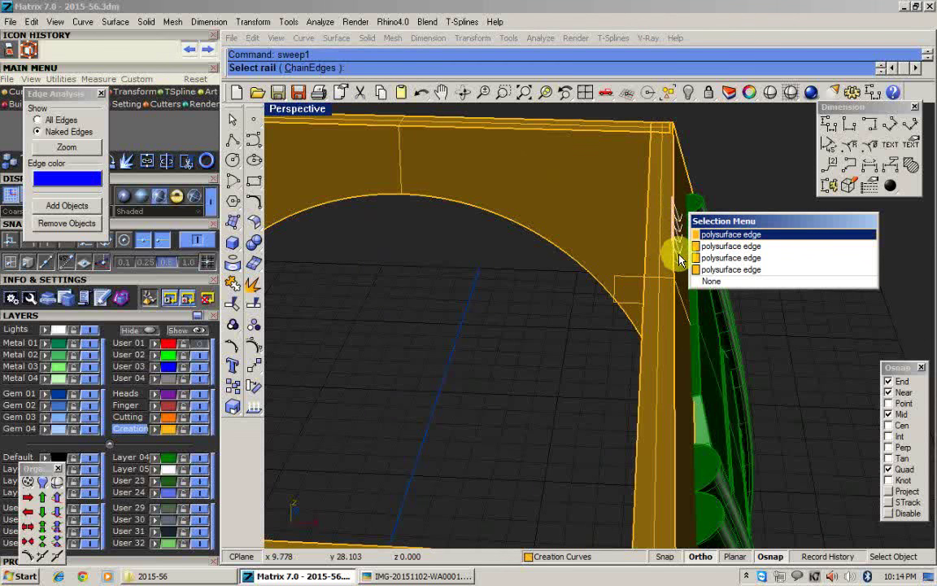
{"action": "left_click", "coordinate": [703, 282]}
{"action": "scroll", "coordinate": [672, 301], "scroll_direction": "up", "scroll_amount": 2}
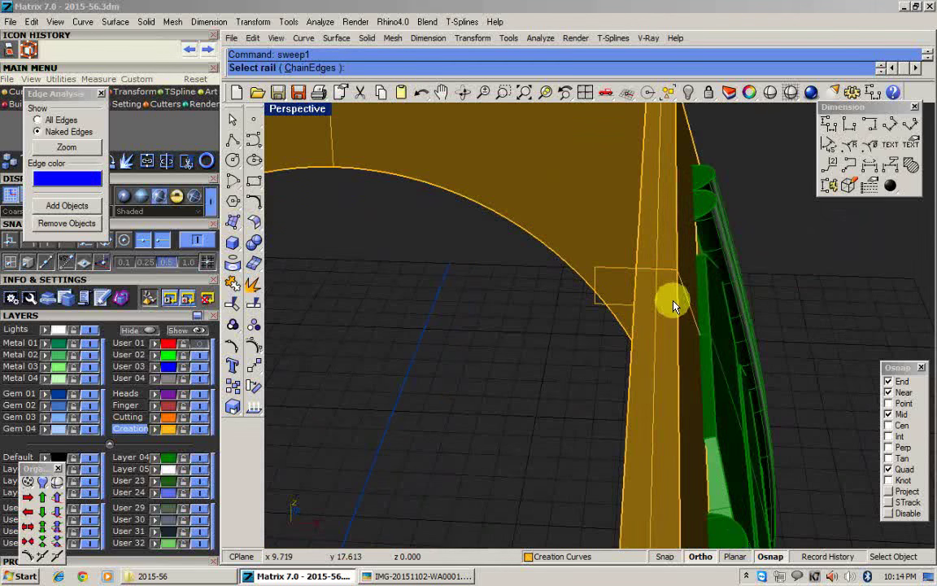
{"action": "key", "text": "Return"}
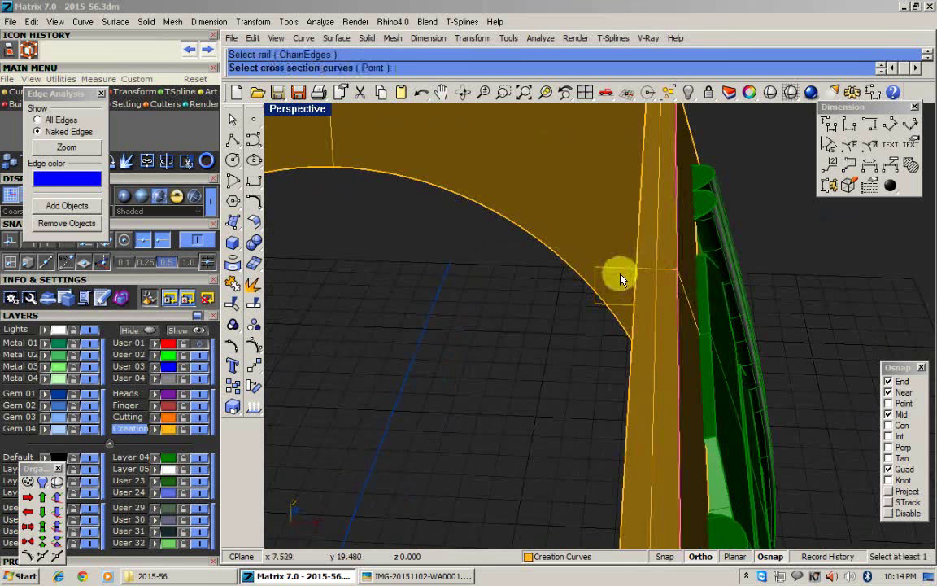
{"action": "left_click", "coordinate": [621, 270]}
{"action": "key", "text": "Return"}
{"action": "key", "text": "Return"}
{"action": "scroll", "coordinate": [631, 275], "scroll_direction": "down", "scroll_amount": 5}
{"action": "scroll", "coordinate": [640, 253], "scroll_direction": "down", "scroll_amount": 5}
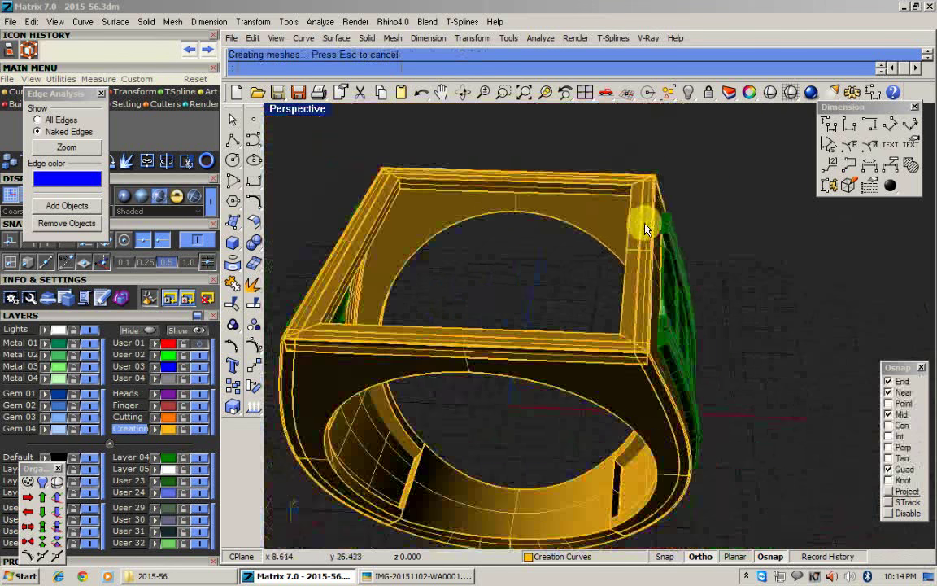
Check the swept top frame from an angled view in rendered shading.
{"action": "mouse_move", "coordinate": [644, 226]}
{"action": "right_mouse_down"}
{"action": "mouse_move", "coordinate": [651, 285]}
{"action": "mouse_move", "coordinate": [582, 305]}
{"action": "mouse_move", "coordinate": [611, 285]}
{"action": "mouse_move", "coordinate": [691, 273]}
{"action": "mouse_move", "coordinate": [771, 279]}
{"action": "mouse_move", "coordinate": [632, 379]}
{"action": "mouse_move", "coordinate": [651, 259]}
{"action": "mouse_move", "coordinate": [631, 275]}
{"action": "right_mouse_up"}
{"action": "left_click", "coordinate": [770, 93]}
{"action": "scroll", "coordinate": [656, 288], "scroll_direction": "down", "scroll_amount": 4}
{"action": "key", "text": "Escape"}
{"action": "scroll", "coordinate": [655, 256], "scroll_direction": "up", "scroll_amount": 6}
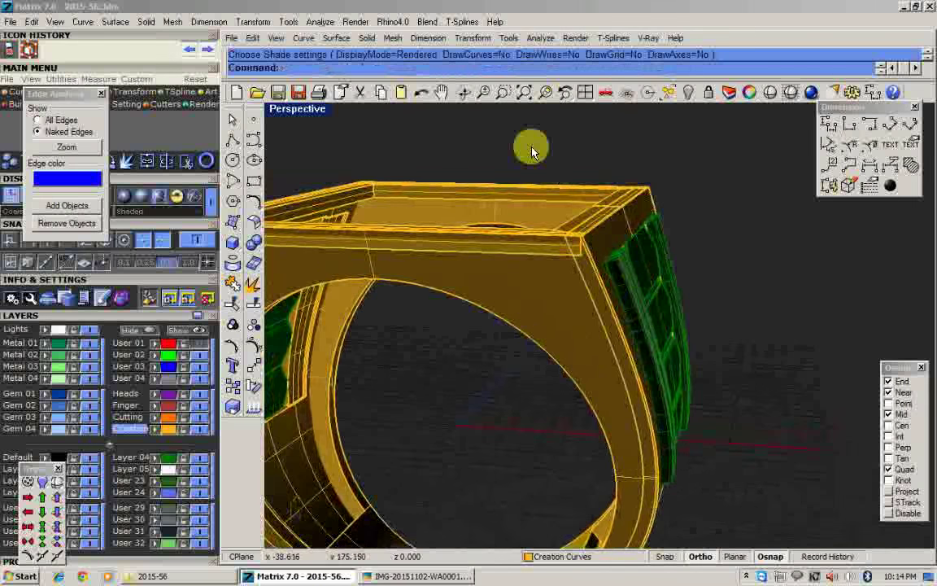
Show all four viewports and set the Front and Right viewports to shaded display.
{"action": "left_click", "coordinate": [584, 93]}
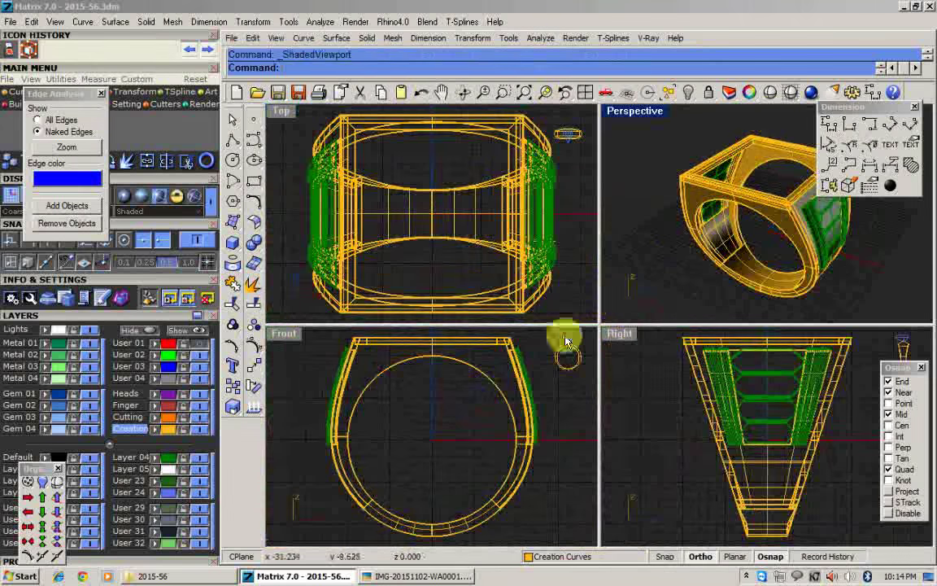
{"action": "right_click", "coordinate": [513, 387]}
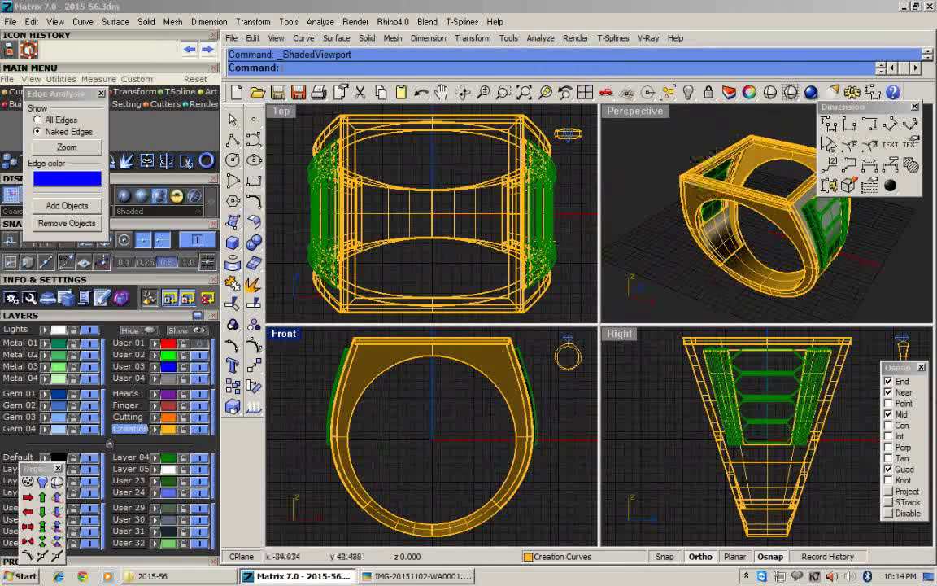
{"action": "right_click", "coordinate": [663, 416]}
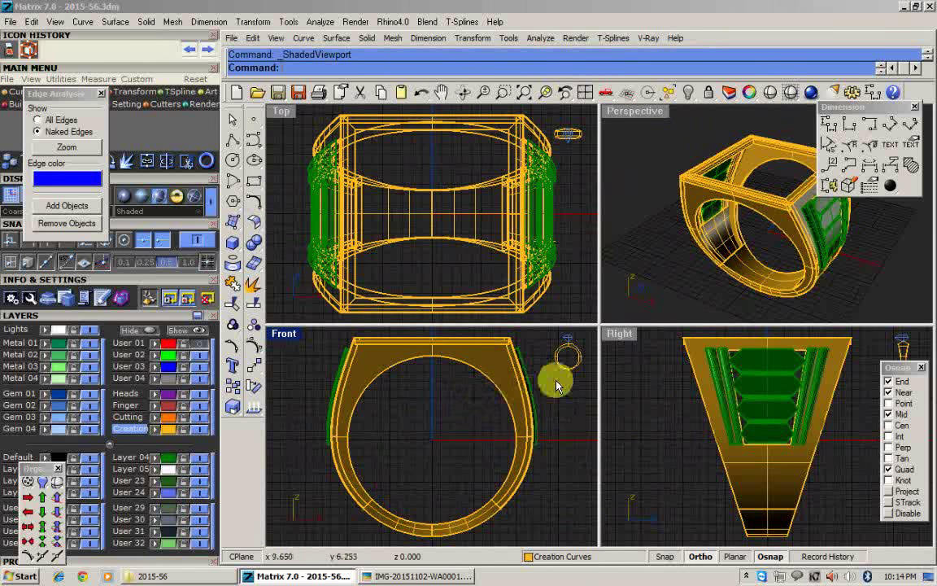
{"action": "scroll", "coordinate": [490, 362], "scroll_direction": "up", "scroll_amount": 2}
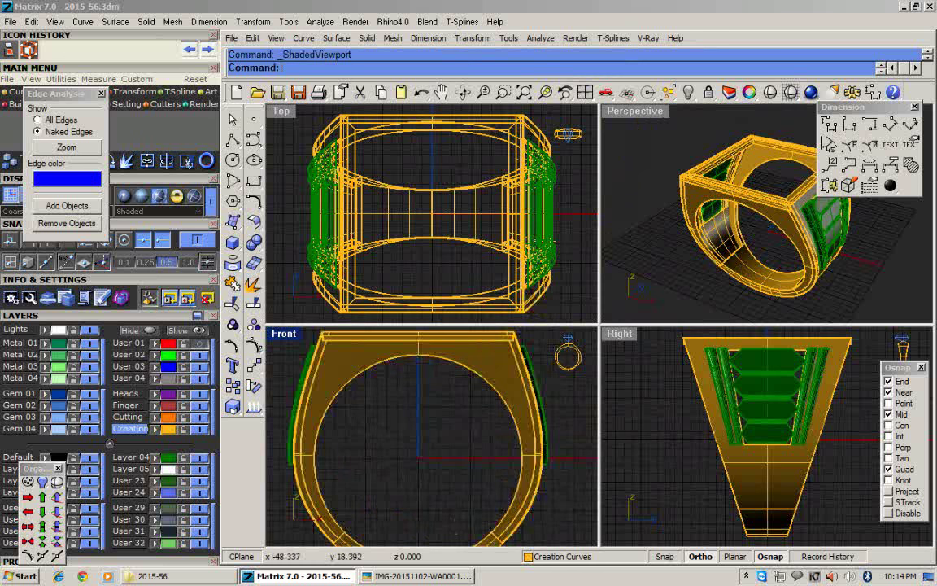
Try extracting the ring's front face surface and inspect the swept frame's corner behind it.
{"action": "double_click", "coordinate": [637, 115]}
{"action": "right_click", "coordinate": [254, 284]}
{"action": "scroll", "coordinate": [625, 346], "scroll_direction": "up", "scroll_amount": 4}
{"action": "left_click", "coordinate": [627, 351]}
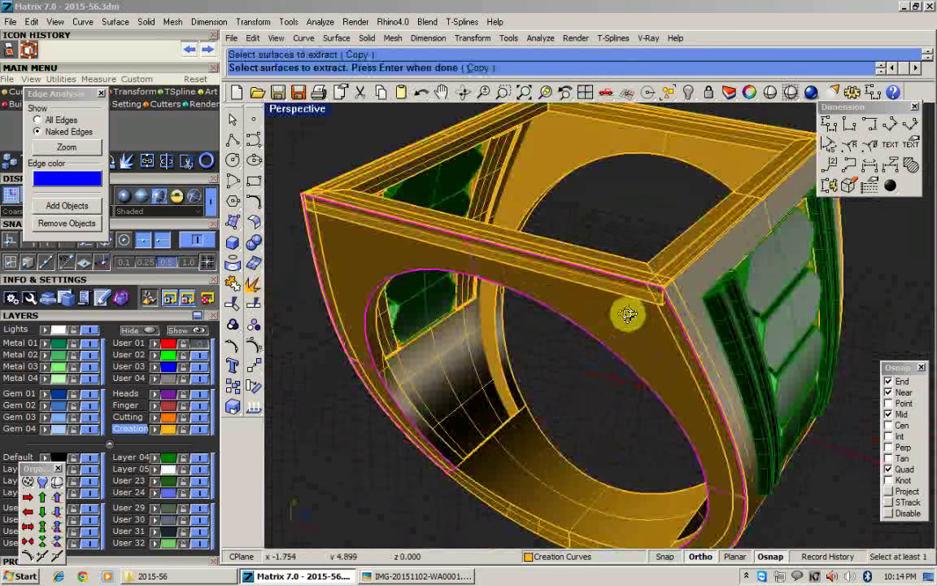
{"action": "right_click_drag", "start_coordinate": [627, 314], "coordinate": [477, 264]}
{"action": "right_click", "coordinate": [477, 264]}
{"action": "scroll", "coordinate": [343, 193], "scroll_direction": "up", "scroll_amount": 2}
{"action": "right_click_drag", "start_coordinate": [343, 193], "coordinate": [329, 244]}
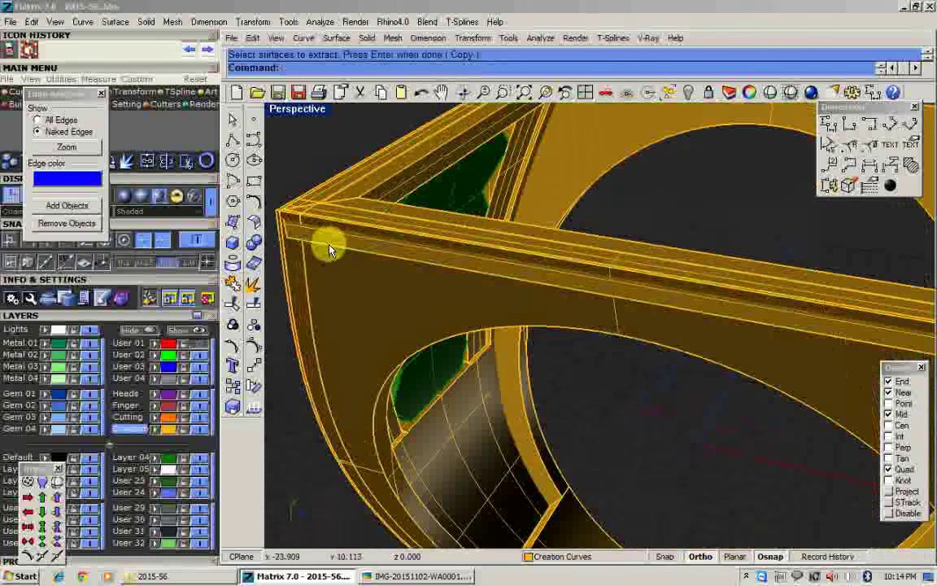
{"action": "left_click", "coordinate": [329, 243]}
{"action": "key", "text": "Escape"}
Undo the surface extraction and the one-rail sweep.
{"action": "scroll", "coordinate": [328, 244], "scroll_direction": "down", "scroll_amount": 5}
{"action": "right_click_drag", "start_coordinate": [582, 276], "coordinate": [608, 328]}
{"action": "key", "text": "ctrl+z"}
{"action": "scroll", "coordinate": [666, 221], "scroll_direction": "up", "scroll_amount": 7}
Select the rectangular profile at the ring's top and set the Front viewport to wireframe display.
{"action": "left_click_drag", "start_coordinate": [671, 236], "coordinate": [625, 210]}
{"action": "double_click", "coordinate": [309, 113]}
{"action": "double_click", "coordinate": [283, 337]}
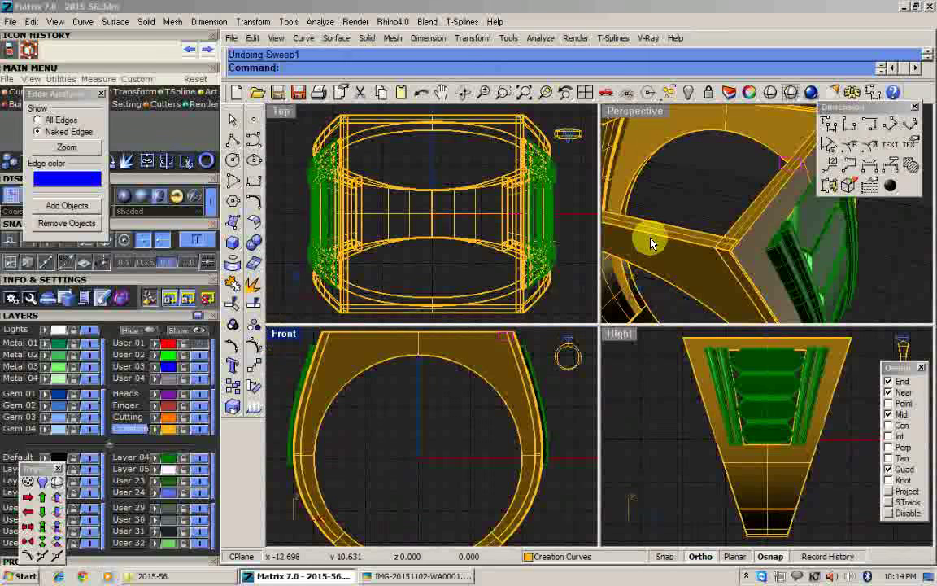
{"action": "left_click", "coordinate": [793, 94]}
{"action": "scroll", "coordinate": [680, 251], "scroll_direction": "up", "scroll_amount": 6}
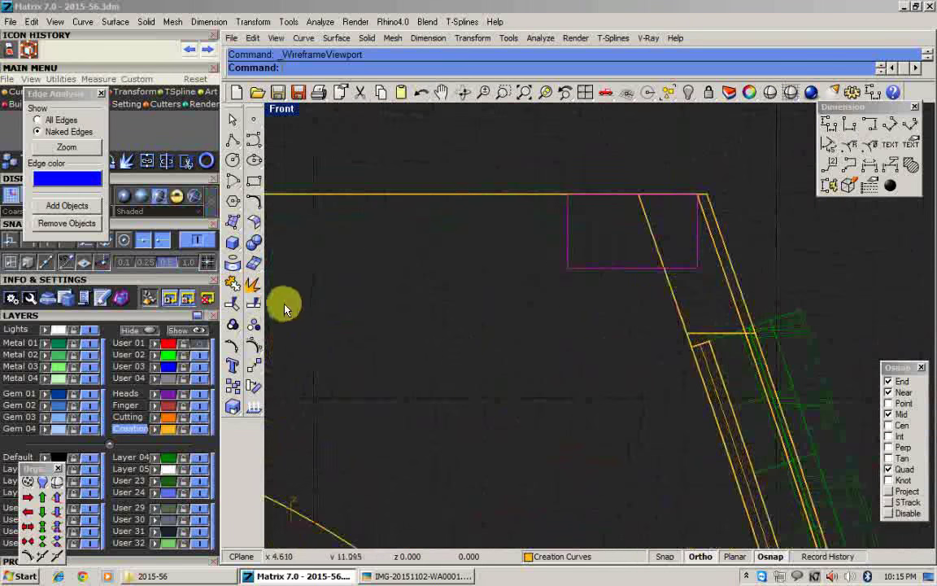
Turn on the profile's control points and move its lower outer corner horizontally inward, slanting the outer side.
{"action": "left_click", "coordinate": [250, 353]}
{"action": "scroll", "coordinate": [736, 289], "scroll_direction": "up", "scroll_amount": 2}
{"action": "left_click_drag", "start_coordinate": [626, 355], "coordinate": [739, 244]}
{"action": "right_click_drag", "start_coordinate": [763, 274], "coordinate": [658, 280]}
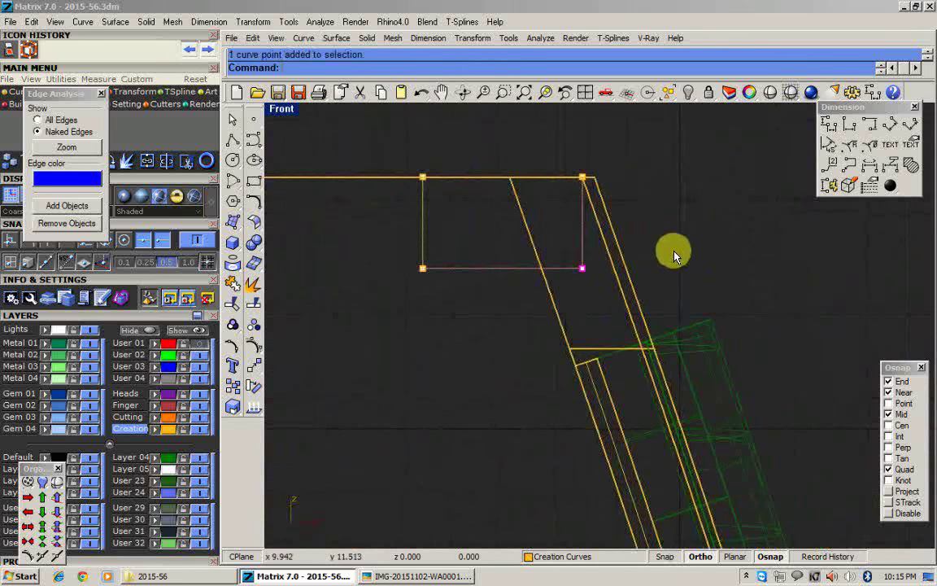
{"action": "type", "text": "m"}
{"action": "key", "text": "Return"}
{"action": "left_click", "coordinate": [784, 243]}
{"action": "left_click", "coordinate": [767, 242]}
{"action": "left_click", "coordinate": [756, 248]}
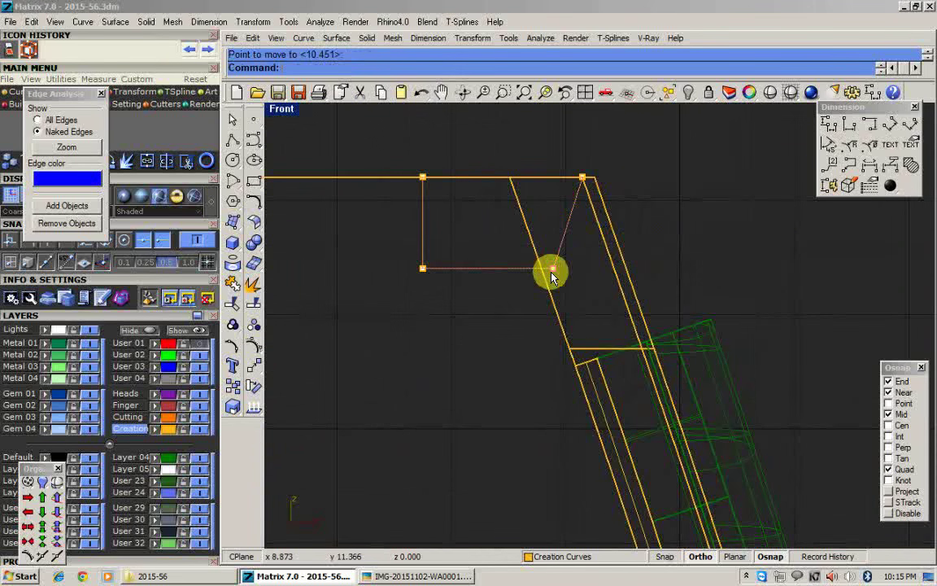
Sweep the slanted profile along the ring's outer top rim with a one-rail sweep.
{"action": "key", "text": "ctrl+m"}
{"action": "left_click", "coordinate": [652, 108]}
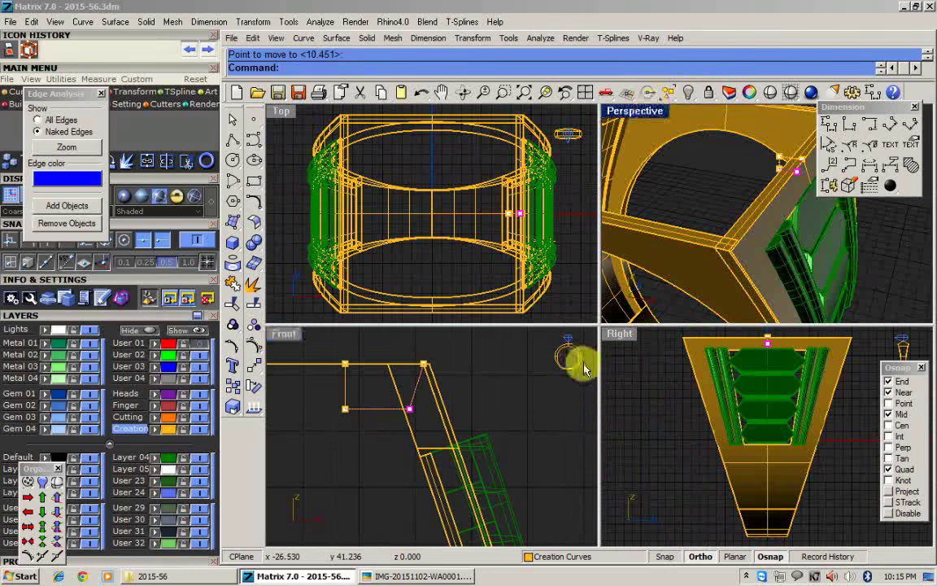
{"action": "key", "text": "ctrl+m"}
{"action": "key", "text": "Escape"}
{"action": "key", "text": "Escape"}
{"action": "type", "text": "sweep1"}
{"action": "key", "text": "Return"}
{"action": "scroll", "coordinate": [599, 313], "scroll_direction": "up", "scroll_amount": 2}
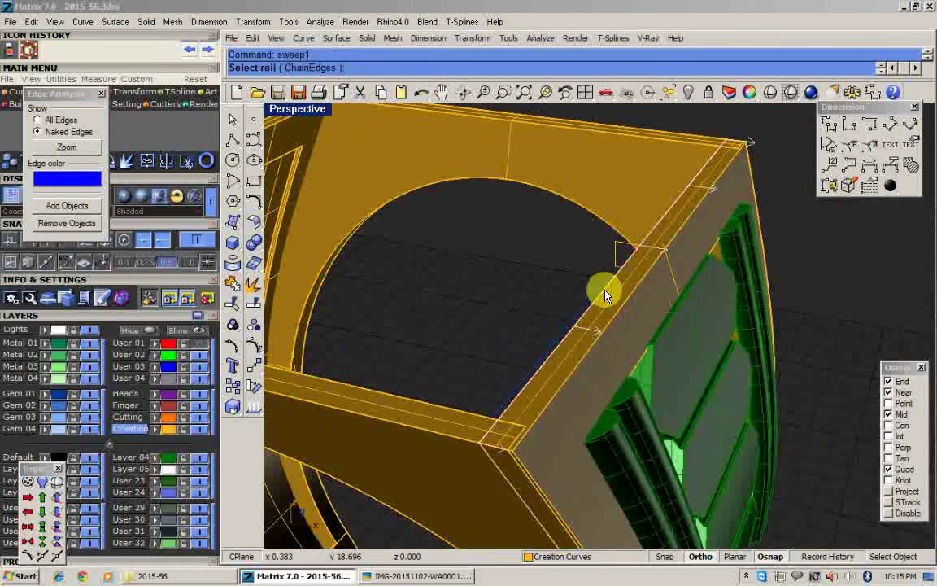
{"action": "left_click", "coordinate": [616, 281]}
{"action": "key", "text": "Return"}
{"action": "left_click", "coordinate": [605, 336]}
{"action": "key", "text": "Return"}
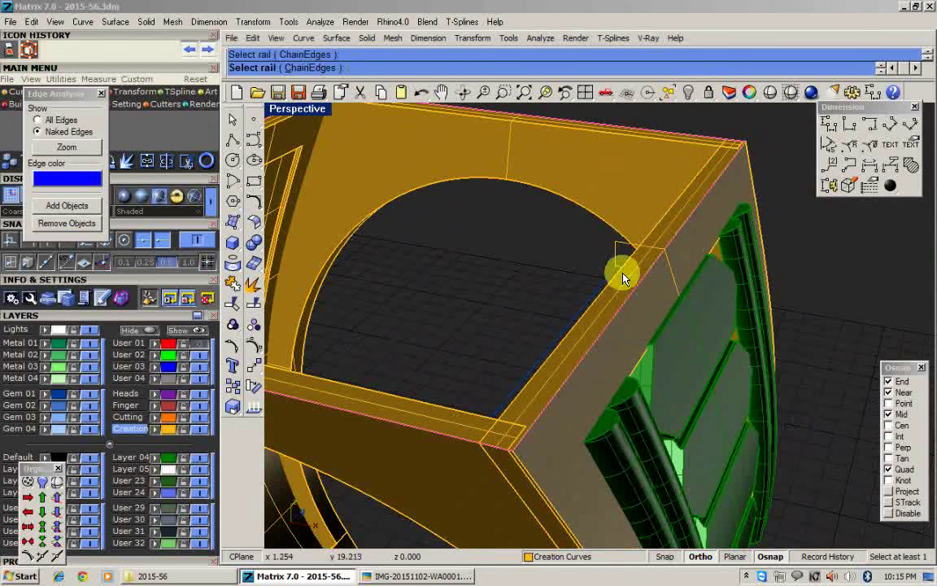
{"action": "left_click", "coordinate": [620, 242]}
{"action": "key", "text": "Return"}
{"action": "key", "text": "Return"}
Examine the swept inner frame and its corners from several angles in rendered shading.
{"action": "scroll", "coordinate": [576, 341], "scroll_direction": "down", "scroll_amount": 5}
{"action": "right_click_drag", "start_coordinate": [548, 392], "coordinate": [569, 324]}
{"action": "scroll", "coordinate": [293, 272], "scroll_direction": "up", "scroll_amount": 5}
{"action": "left_click", "coordinate": [773, 97]}
{"action": "scroll", "coordinate": [438, 274], "scroll_direction": "down", "scroll_amount": 4}
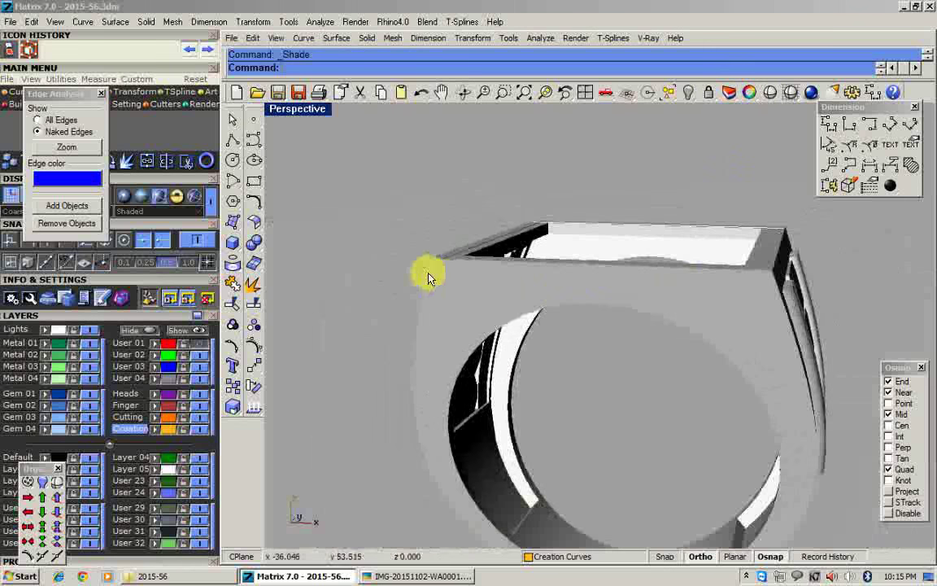
{"action": "scroll", "coordinate": [464, 257], "scroll_direction": "up", "scroll_amount": 3}
{"action": "right_click_drag", "start_coordinate": [465, 256], "coordinate": [487, 305]}
{"action": "scroll", "coordinate": [541, 272], "scroll_direction": "down", "scroll_amount": 3}
{"action": "mouse_move", "coordinate": [545, 274]}
{"action": "right_mouse_down"}
{"action": "mouse_move", "coordinate": [622, 317]}
{"action": "mouse_move", "coordinate": [695, 244]}
{"action": "mouse_move", "coordinate": [667, 327]}
{"action": "right_mouse_up"}
{"action": "scroll", "coordinate": [667, 327], "scroll_direction": "up", "scroll_amount": 3}
{"action": "key", "text": "Escape"}
Make a separate copy of the ring's front face surface by extracting and copying it, undoing the extraction, and pasting.
{"action": "left_click", "coordinate": [567, 361]}
{"action": "left_click", "coordinate": [256, 289]}
{"action": "scroll", "coordinate": [641, 380], "scroll_direction": "up", "scroll_amount": 4}
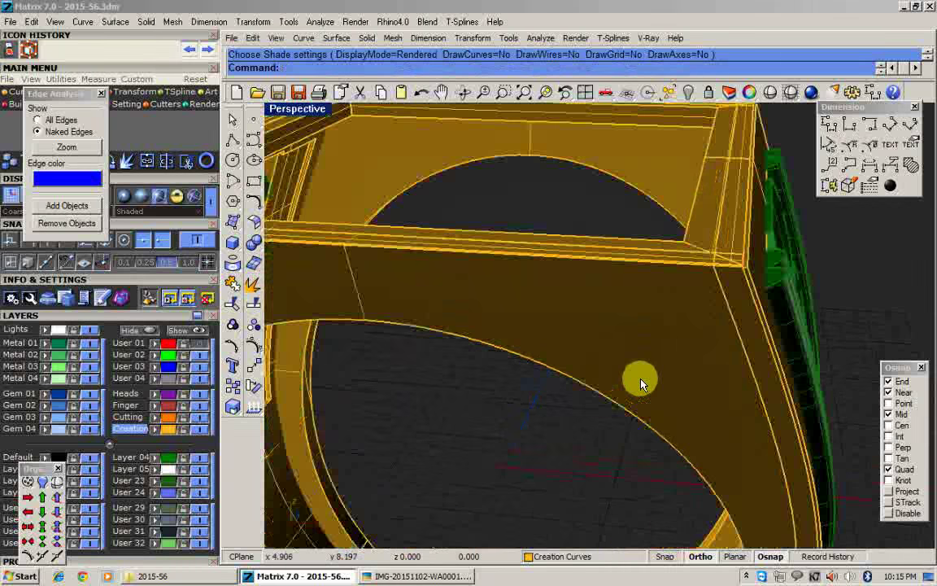
{"action": "left_click", "coordinate": [640, 381]}
{"action": "scroll", "coordinate": [613, 223], "scroll_direction": "down", "scroll_amount": 5}
{"action": "right_click_drag", "start_coordinate": [613, 224], "coordinate": [599, 269]}
{"action": "left_click", "coordinate": [246, 286]}
{"action": "right_click", "coordinate": [248, 286]}
{"action": "scroll", "coordinate": [610, 341], "scroll_direction": "up", "scroll_amount": 5}
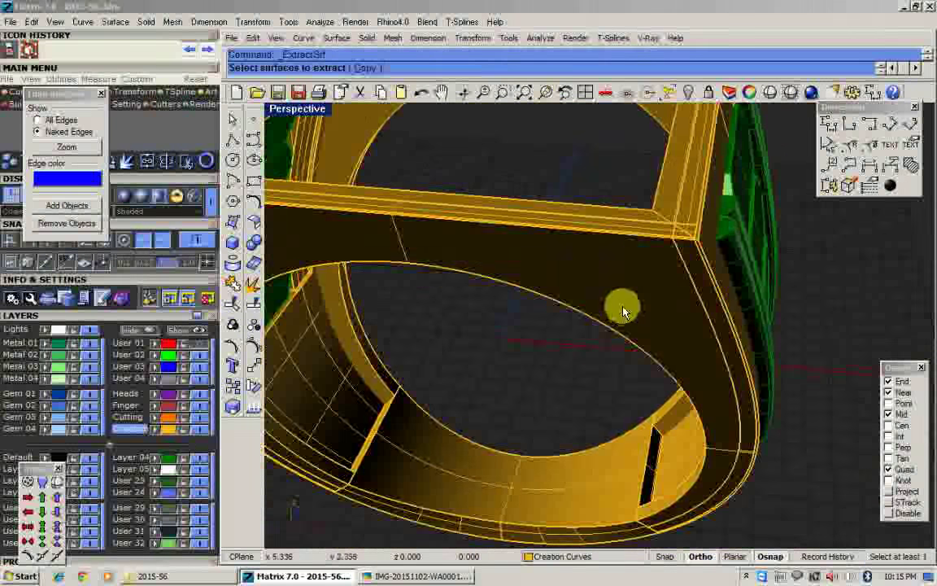
{"action": "left_click", "coordinate": [624, 309]}
{"action": "right_click", "coordinate": [623, 309]}
{"action": "key", "text": "ctrl+z"}
{"action": "left_click", "coordinate": [632, 304]}
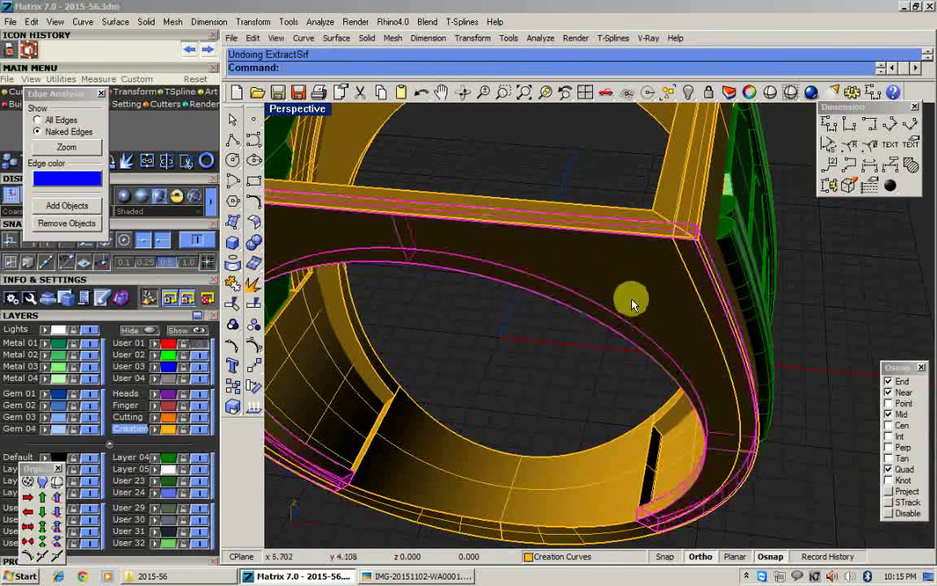
{"action": "scroll", "coordinate": [659, 316], "scroll_direction": "down", "scroll_amount": 5}
{"action": "key", "text": "ctrl+l"}
{"action": "scroll", "coordinate": [636, 316], "scroll_direction": "down", "scroll_amount": 6}
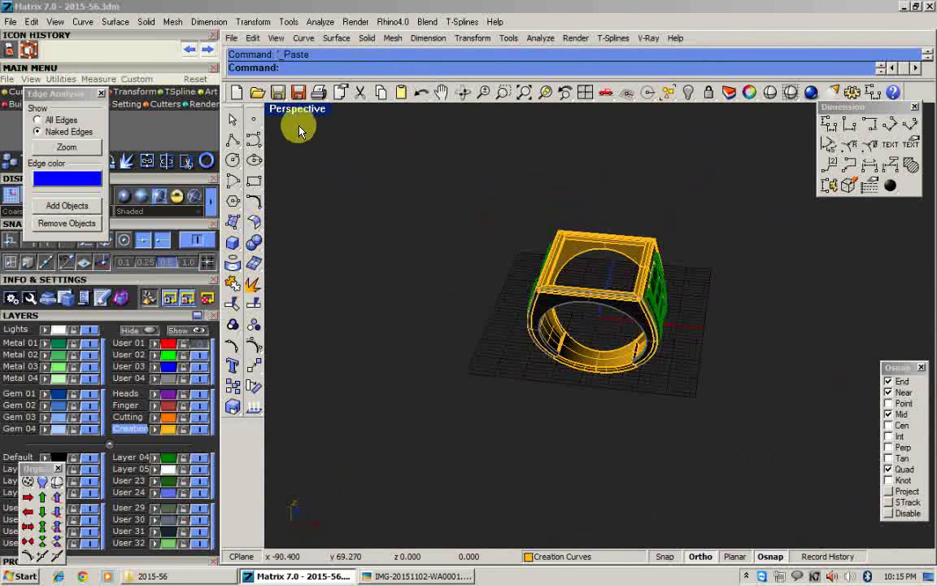
Select the pasted front face surface and move it 20 units horizontally to the right of the ring in the Front view.
{"action": "key", "text": "ctrl+m"}
{"action": "left_click", "coordinate": [283, 342]}
{"action": "scroll", "coordinate": [345, 318], "scroll_direction": "down", "scroll_amount": 5}
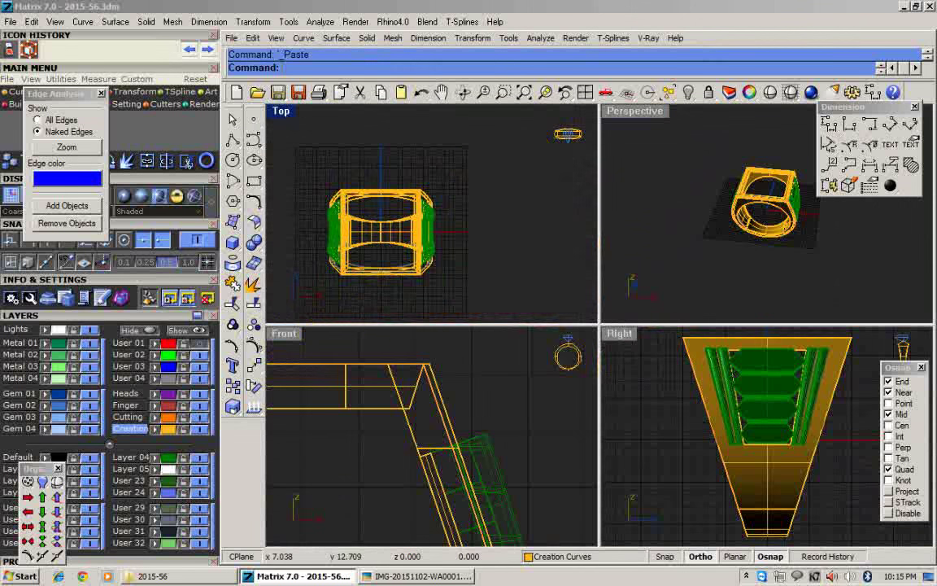
{"action": "left_click", "coordinate": [293, 338]}
{"action": "left_click", "coordinate": [667, 93]}
{"action": "left_click", "coordinate": [739, 108]}
{"action": "scroll", "coordinate": [538, 278], "scroll_direction": "down", "scroll_amount": 10}
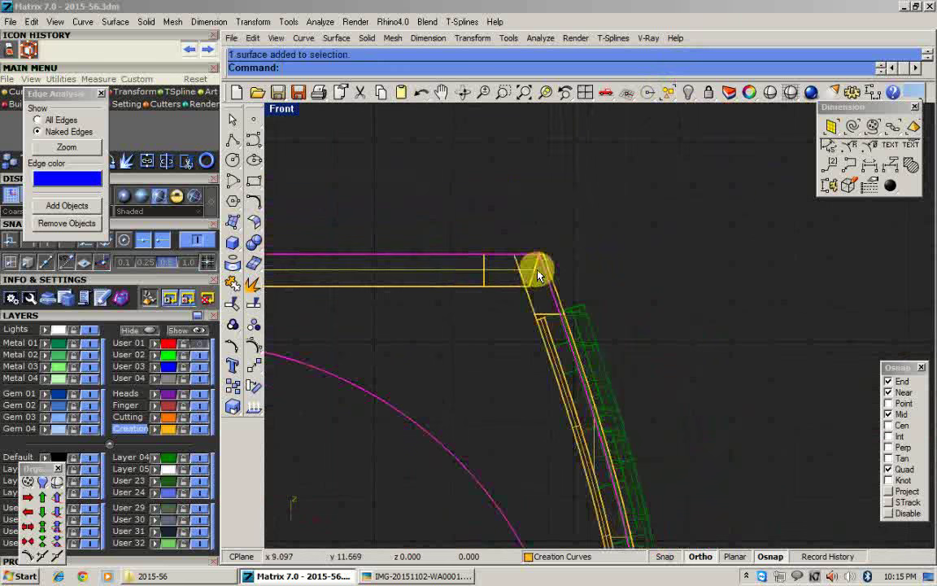
{"action": "key", "text": "m"}
{"action": "left_click", "coordinate": [579, 230]}
{"action": "type", "text": "20"}
{"action": "key", "text": "Return"}
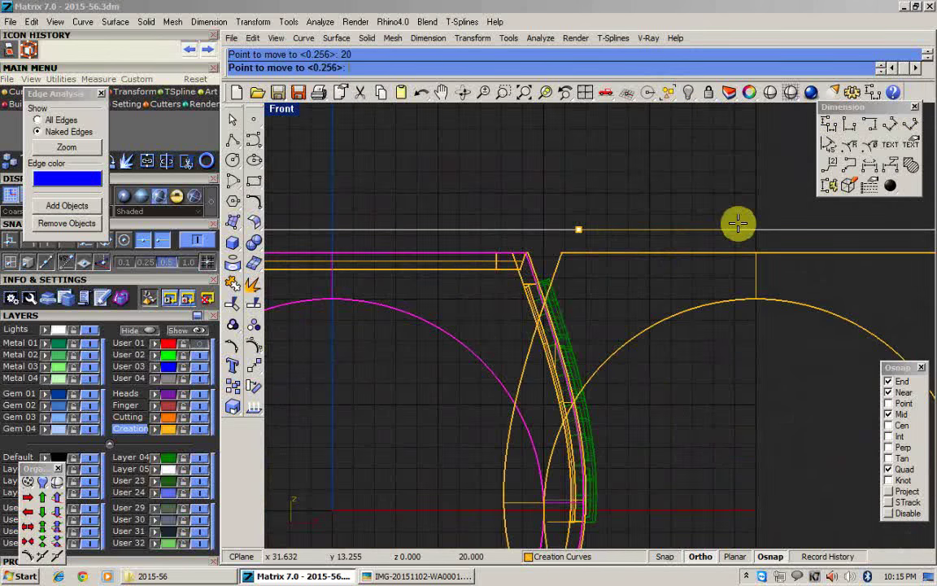
{"action": "left_click", "coordinate": [738, 224]}
Duplicate the border of the moved front face surface as curves and delete the surface.
{"action": "scroll", "coordinate": [611, 206], "scroll_direction": "down", "scroll_amount": 6}
{"action": "right_click_drag", "start_coordinate": [686, 247], "coordinate": [605, 257]}
{"action": "scroll", "coordinate": [605, 257], "scroll_direction": "up", "scroll_amount": 4}
{"action": "key", "text": "F8"}
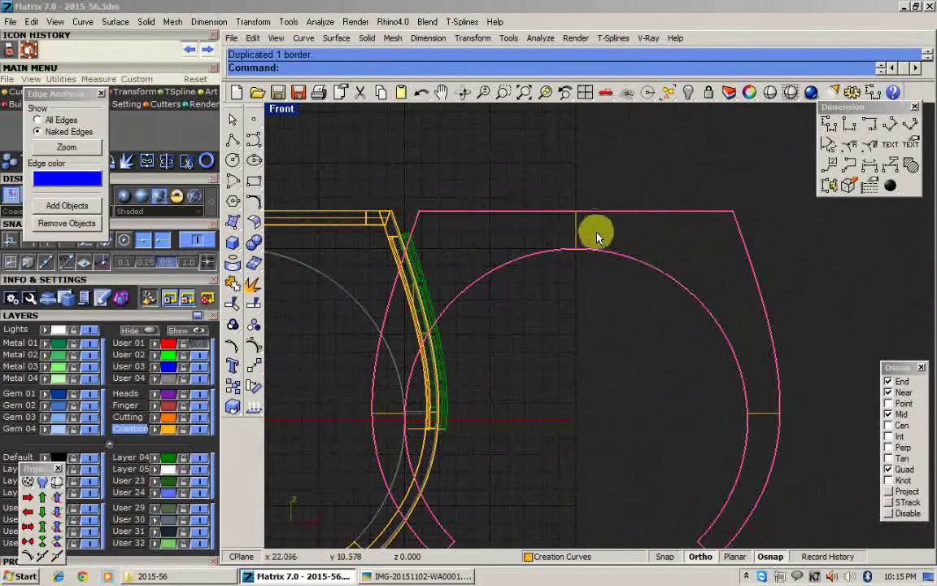
{"action": "scroll", "coordinate": [612, 235], "scroll_direction": "up", "scroll_amount": 2}
{"action": "key", "text": "Delete"}
Project the duplicated border curves onto the Front construction plane, deleting the input objects.
{"action": "left_click_drag", "start_coordinate": [721, 218], "coordinate": [400, 161]}
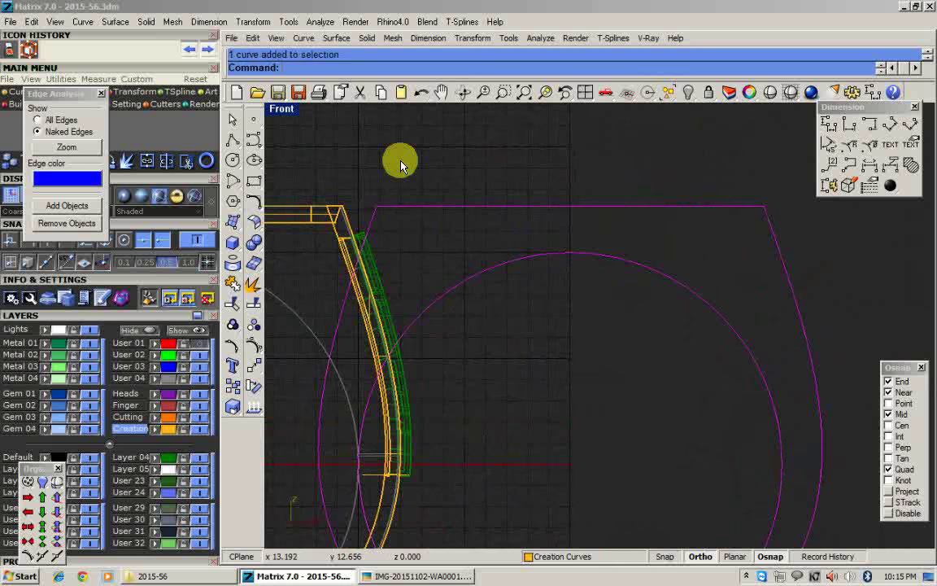
{"action": "left_click", "coordinate": [473, 38]}
{"action": "left_click", "coordinate": [517, 216]}
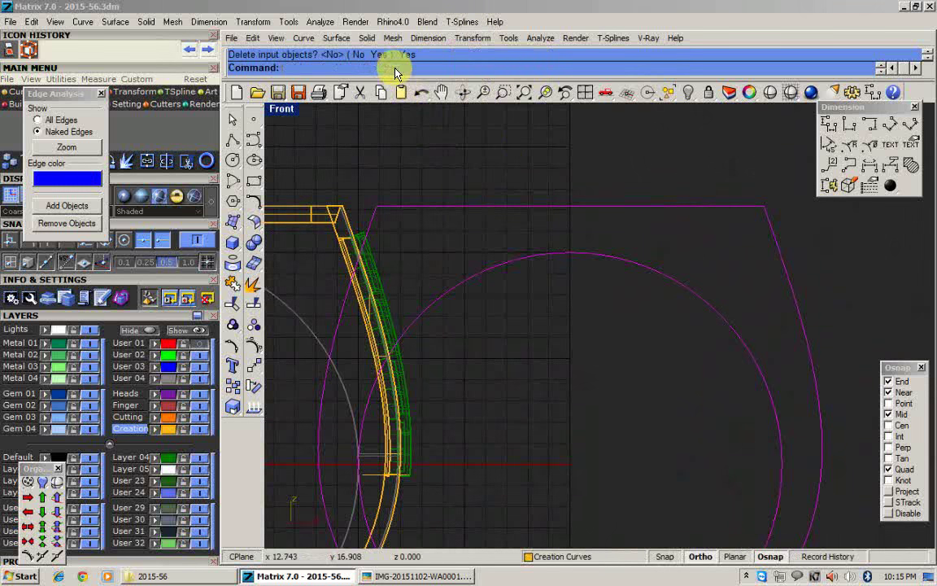
{"action": "right_click_drag", "start_coordinate": [661, 247], "coordinate": [540, 193]}
Explode the flattened border and offset its right side curve inward by 1.2.
{"action": "key", "text": "ctrl+e"}
{"action": "left_click_drag", "start_coordinate": [716, 203], "coordinate": [666, 228]}
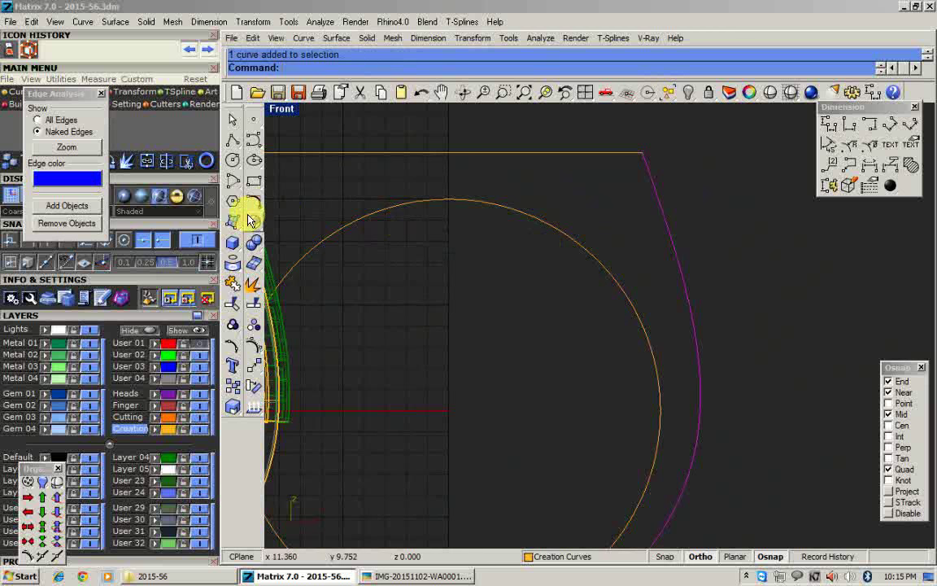
{"action": "left_click", "coordinate": [259, 200]}
{"action": "left_click", "coordinate": [387, 214]}
{"action": "scroll", "coordinate": [606, 193], "scroll_direction": "up", "scroll_amount": 4}
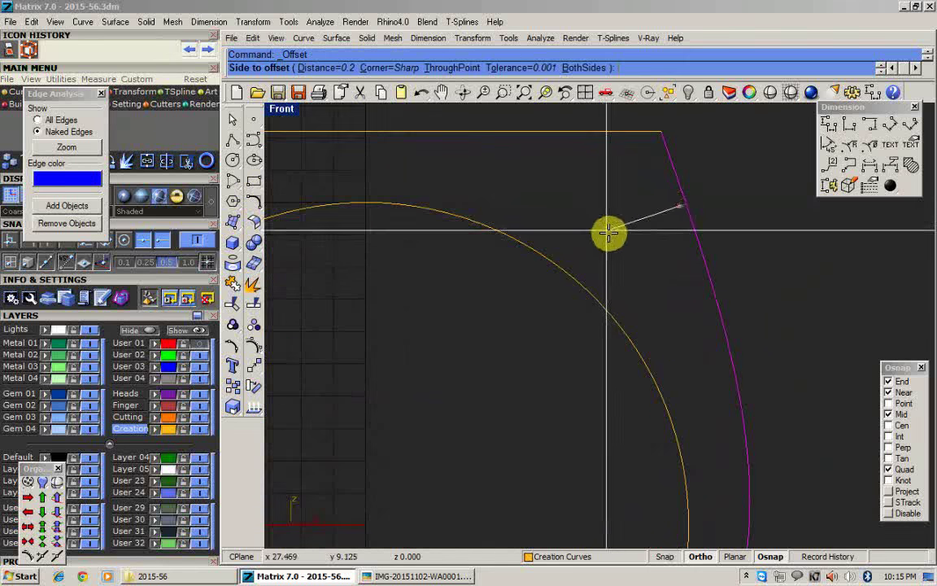
{"action": "left_click", "coordinate": [657, 303]}
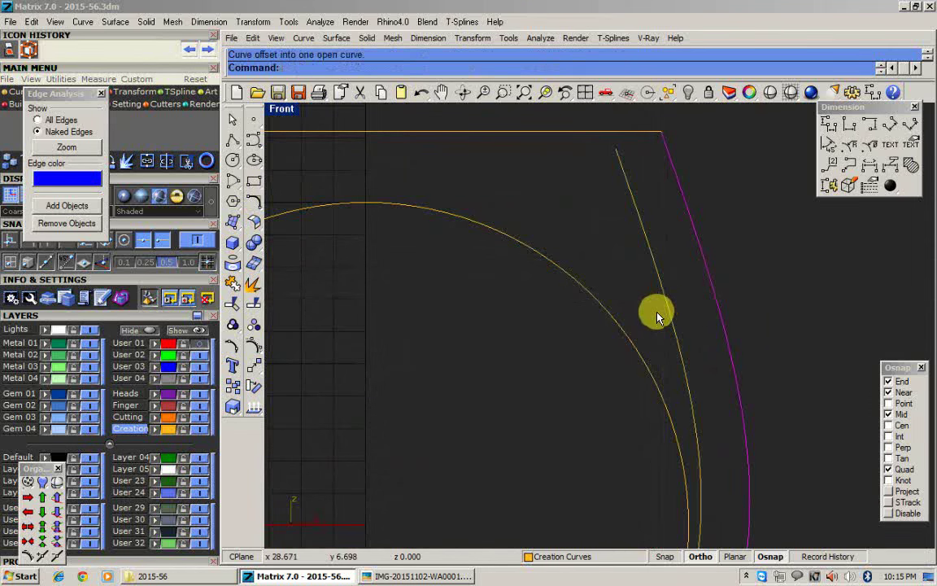
{"action": "right_click", "coordinate": [647, 240]}
{"action": "key", "text": "Return"}
{"action": "left_click", "coordinate": [624, 238]}
Offset the inner finger-hole curve outward by 1.1.
{"action": "left_click", "coordinate": [561, 267]}
{"action": "right_click", "coordinate": [582, 239]}
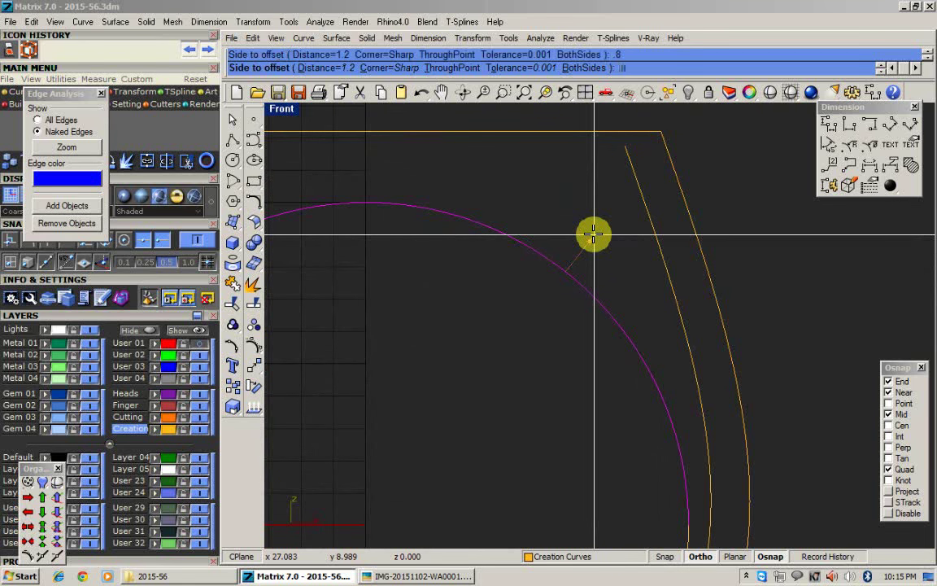
{"action": "type", "text": "1.2"}
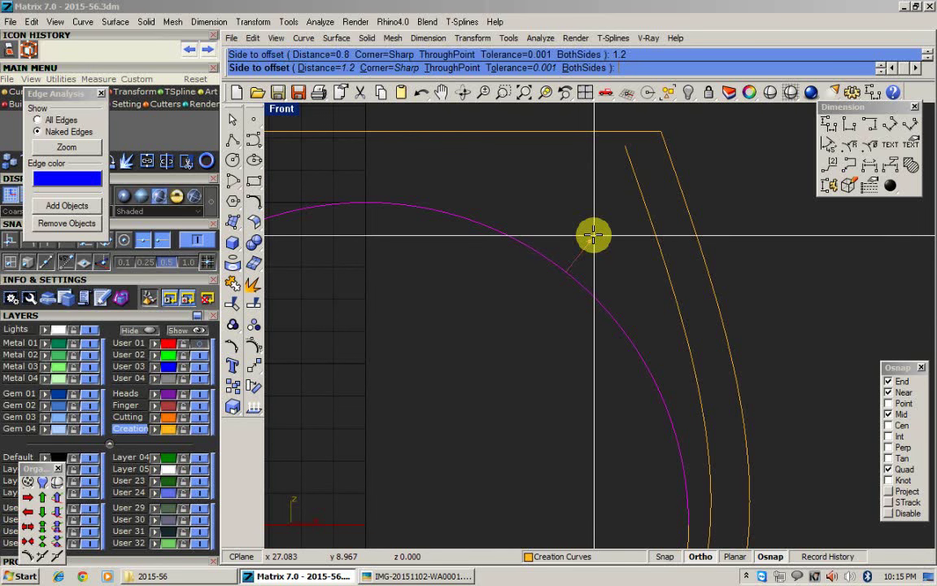
{"action": "key", "text": "Return"}
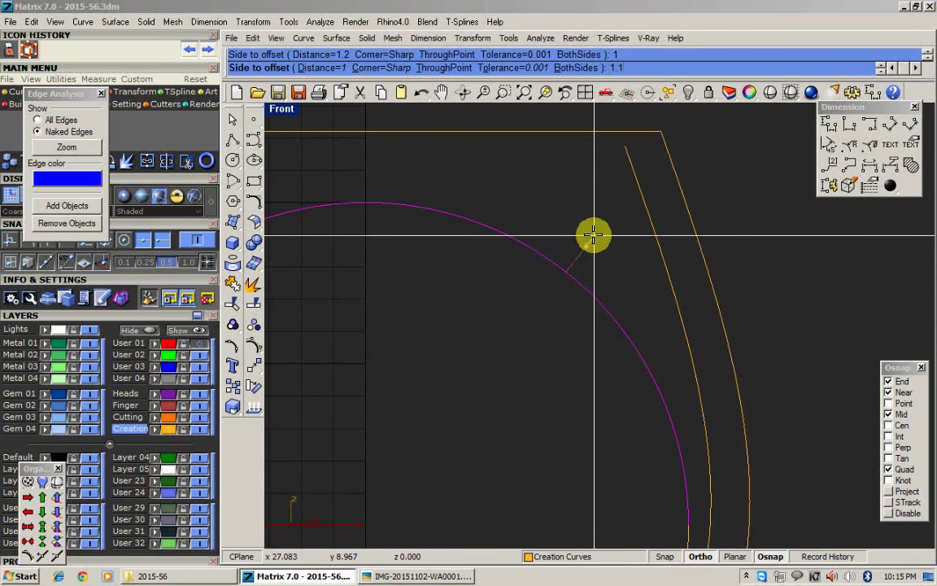
{"action": "key", "text": "Return"}
{"action": "left_click", "coordinate": [628, 218]}
Offset the border's straight top line downward by 1.5.
{"action": "scroll", "coordinate": [586, 203], "scroll_direction": "down", "scroll_amount": 4}
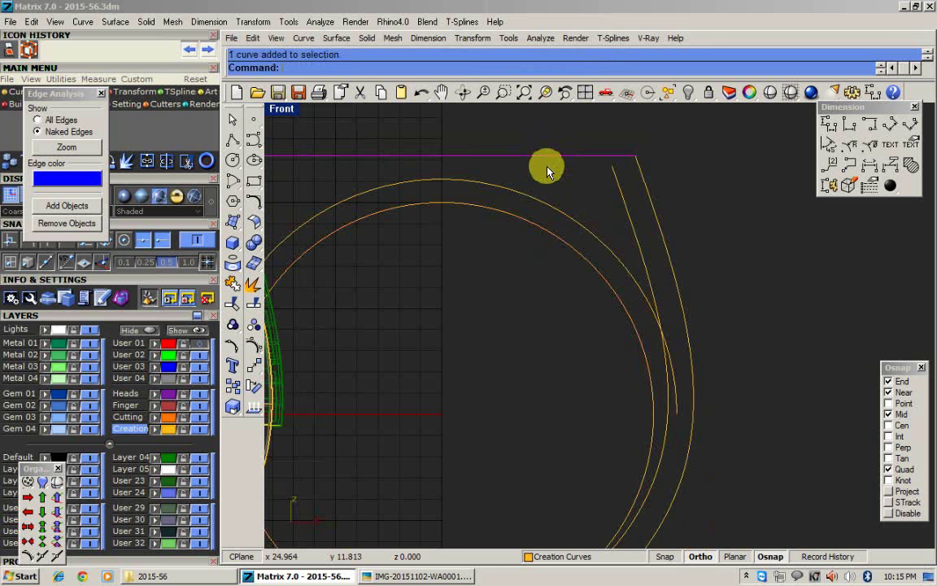
{"action": "scroll", "coordinate": [555, 192], "scroll_direction": "up", "scroll_amount": 4}
{"action": "type", "text": "1.5"}
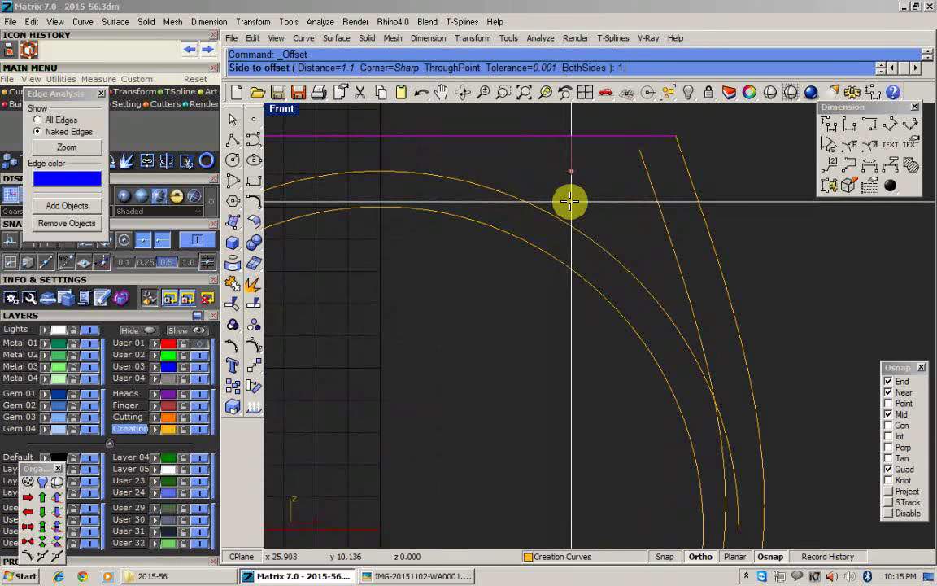
{"action": "key", "text": "Return"}
{"action": "left_click", "coordinate": [572, 203]}
Trim the three offset curves against each other and join the remaining right-hand segments into a closed triangular outline.
{"action": "scroll", "coordinate": [610, 214], "scroll_direction": "down", "scroll_amount": 2}
{"action": "scroll", "coordinate": [645, 186], "scroll_direction": "up", "scroll_amount": 2}
{"action": "left_click_drag", "start_coordinate": [659, 168], "coordinate": [569, 231]}
{"action": "key", "text": "ctrl+t"}
{"action": "left_click", "coordinate": [447, 192]}
{"action": "left_click", "coordinate": [459, 190]}
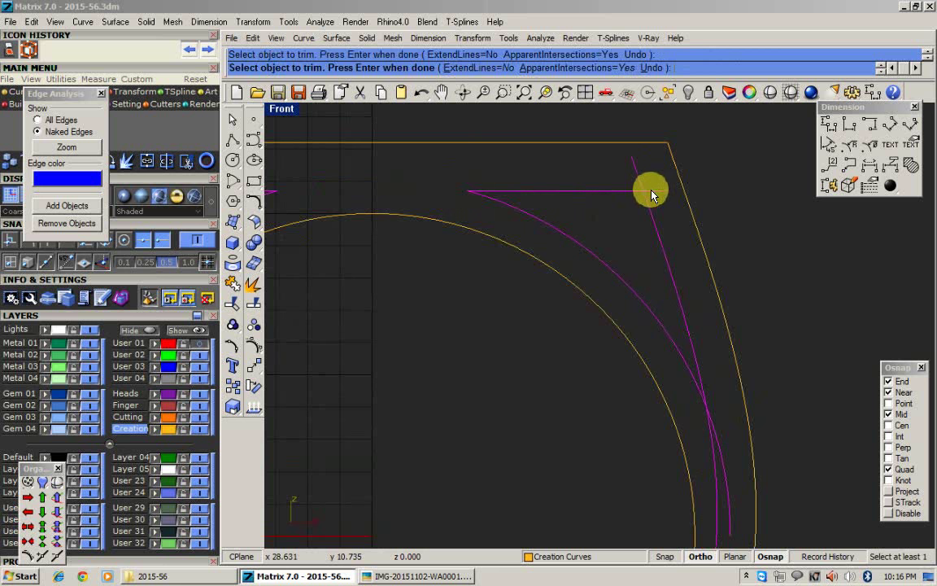
{"action": "scroll", "coordinate": [675, 326], "scroll_direction": "down", "scroll_amount": 8}
{"action": "key", "text": "Return"}
{"action": "key", "text": "ctrl+j"}
{"action": "left_click", "coordinate": [672, 296]}
Draw a line from the triangular outline's upper outer corner perpendicular to its curved inner side, using the Perp snap.
{"action": "scroll", "coordinate": [651, 293], "scroll_direction": "up", "scroll_amount": 5}
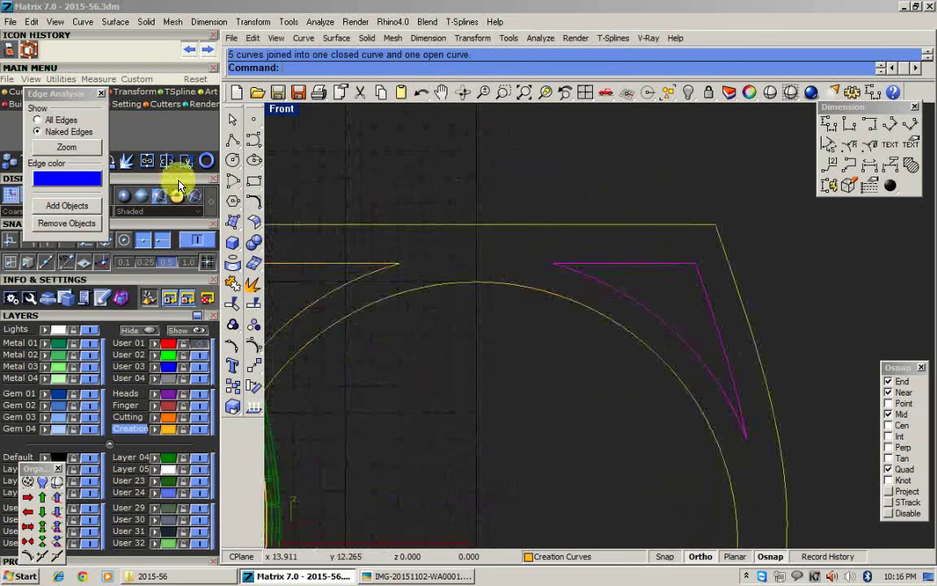
{"action": "left_click", "coordinate": [228, 145]}
{"action": "scroll", "coordinate": [635, 275], "scroll_direction": "up", "scroll_amount": 6}
{"action": "left_click", "coordinate": [748, 253]}
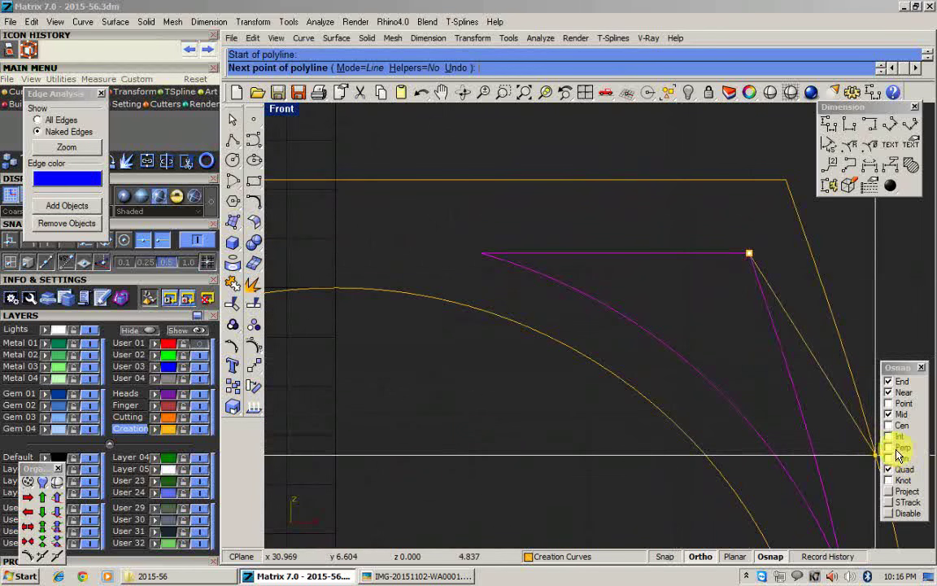
{"action": "left_click", "coordinate": [893, 447]}
{"action": "left_click", "coordinate": [674, 352]}
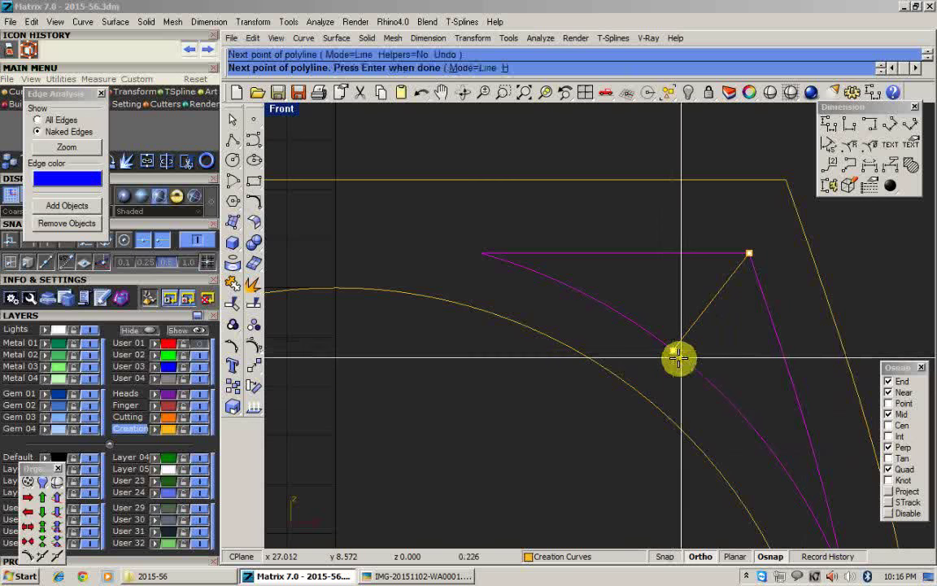
{"action": "key", "text": "Return"}
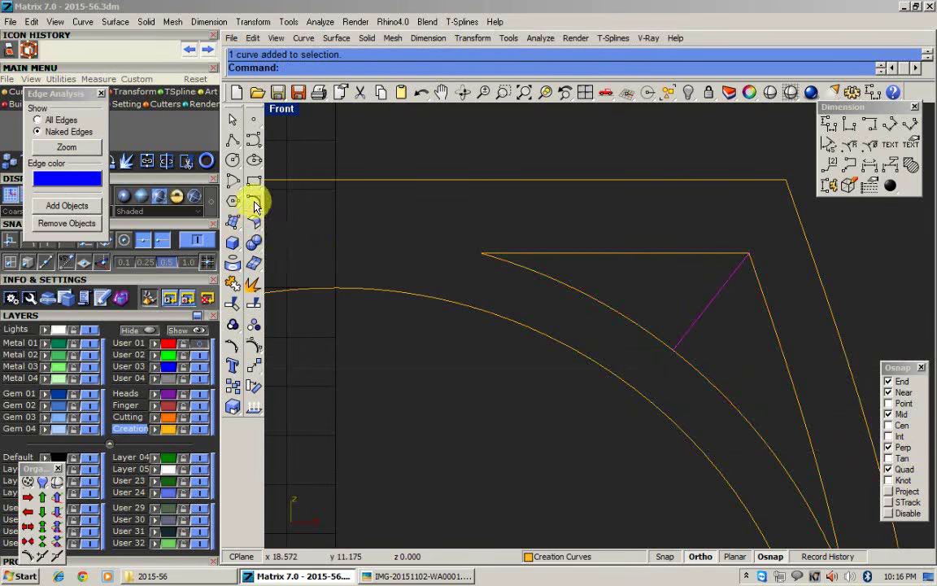
Offset the diagonal line by 0.5 to both sides and delete the original line.
{"action": "left_click", "coordinate": [254, 202]}
{"action": "left_click", "coordinate": [398, 216]}
{"action": "scroll", "coordinate": [597, 284], "scroll_direction": "up", "scroll_amount": 4}
{"action": "right_click_drag", "start_coordinate": [653, 298], "coordinate": [565, 253]}
{"action": "type", "text": ".5"}
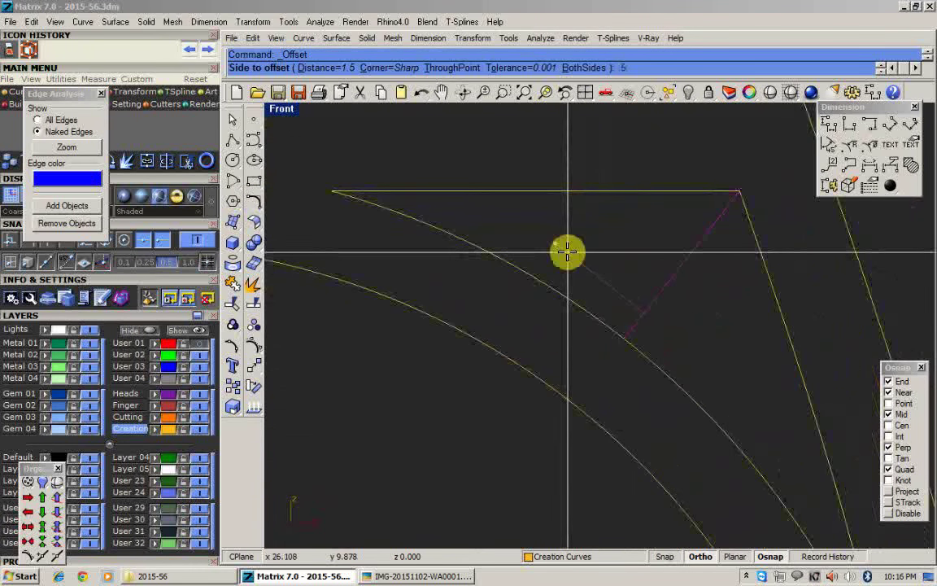
{"action": "key", "text": "Return"}
{"action": "left_click", "coordinate": [568, 253]}
{"action": "right_click", "coordinate": [703, 341]}
{"action": "left_click", "coordinate": [703, 340]}
{"action": "scroll", "coordinate": [652, 291], "scroll_direction": "down", "scroll_amount": 2}
{"action": "key", "text": "Delete"}
Lengthen the two parallel diagonal lines past the triangular outline with a one-directional scale.
{"action": "left_click_drag", "start_coordinate": [637, 262], "coordinate": [635, 262]}
{"action": "type", "text": "scale1d"}
{"action": "key", "text": "Return"}
{"action": "left_click", "coordinate": [690, 211]}
{"action": "left_click", "coordinate": [652, 259]}
{"action": "left_click", "coordinate": [645, 269]}
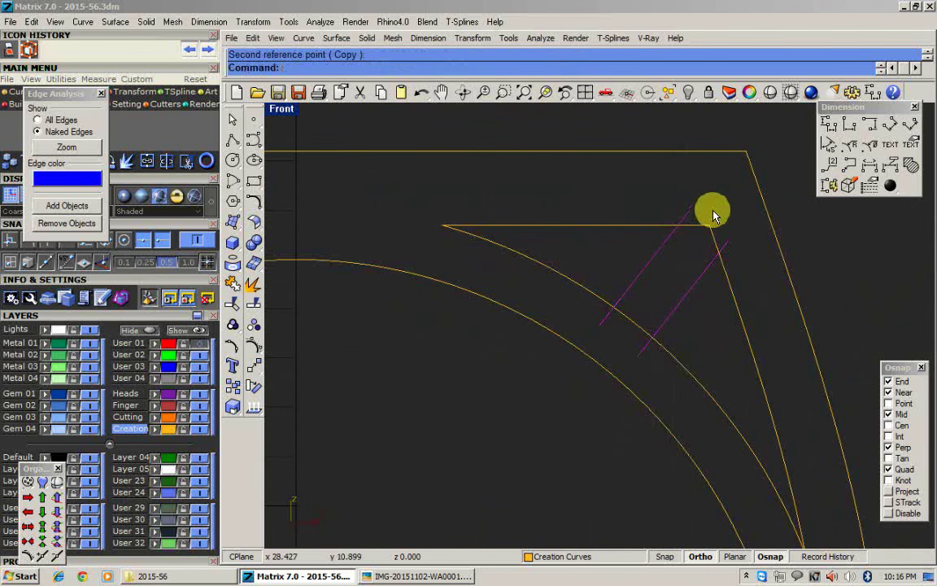
Trim the triangular outline and diagonal lines against each other and join the pieces into two separate closed outlines.
{"action": "left_click_drag", "start_coordinate": [615, 337], "coordinate": [615, 338]}
{"action": "type", "text": "trim"}
{"action": "key", "text": "Return"}
{"action": "left_click", "coordinate": [634, 321]}
{"action": "left_click", "coordinate": [603, 320]}
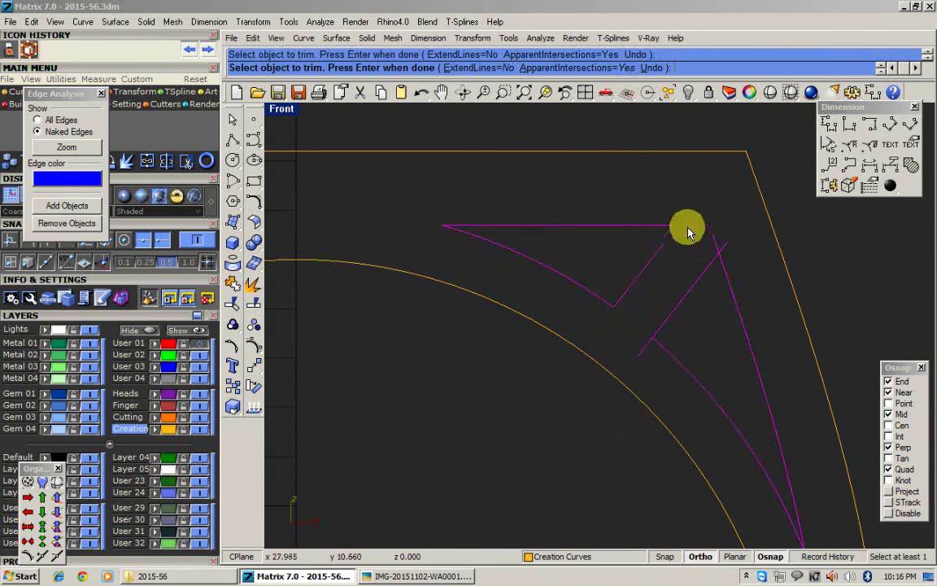
{"action": "key", "text": "Return"}
{"action": "scroll", "coordinate": [651, 311], "scroll_direction": "down", "scroll_amount": 7}
{"action": "type", "text": "join"}
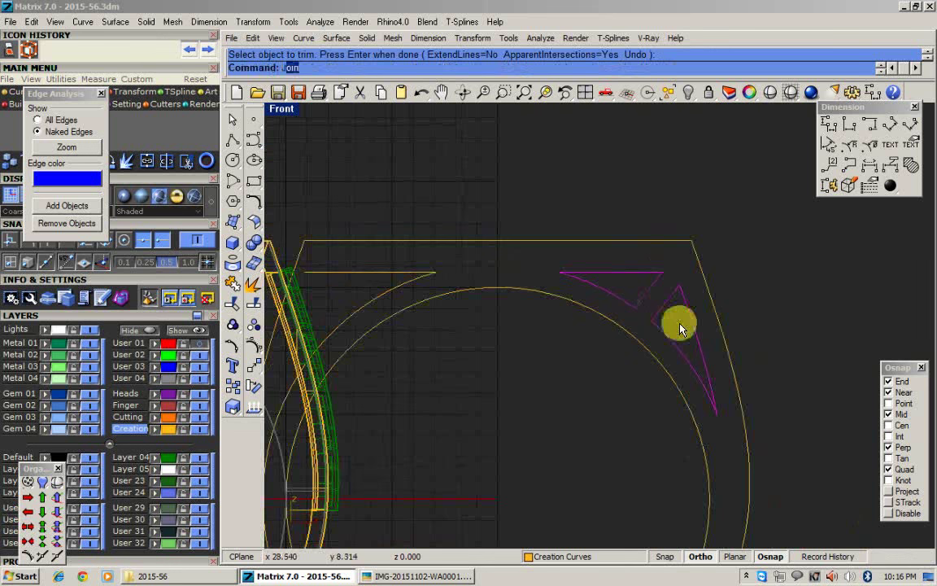
{"action": "key", "text": "Return"}
Delete the leftover border and offset curves, keeping only the two small triangular outlines.
{"action": "scroll", "coordinate": [719, 270], "scroll_direction": "down", "scroll_amount": 4}
{"action": "key", "text": "Delete"}
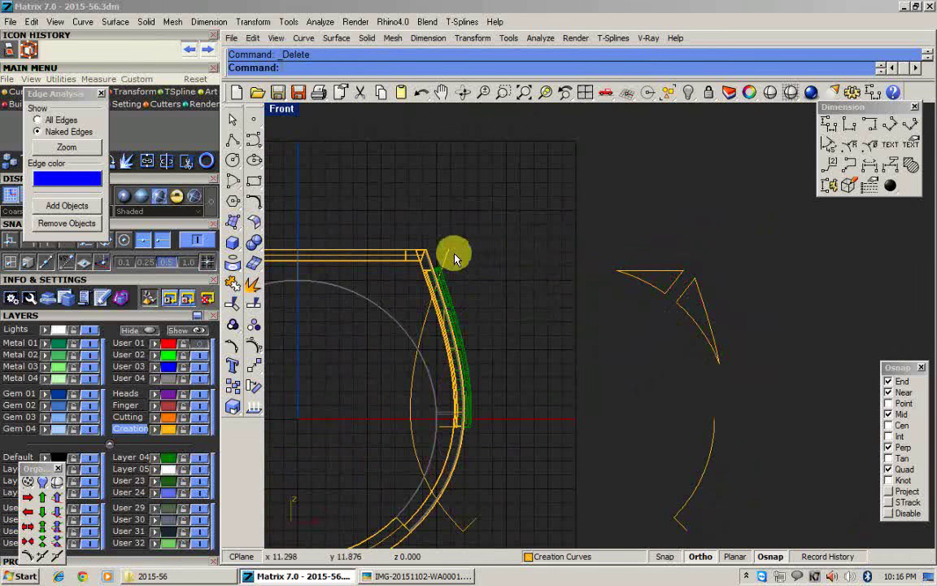
{"action": "left_click", "coordinate": [450, 250]}
{"action": "left_click", "coordinate": [630, 372]}
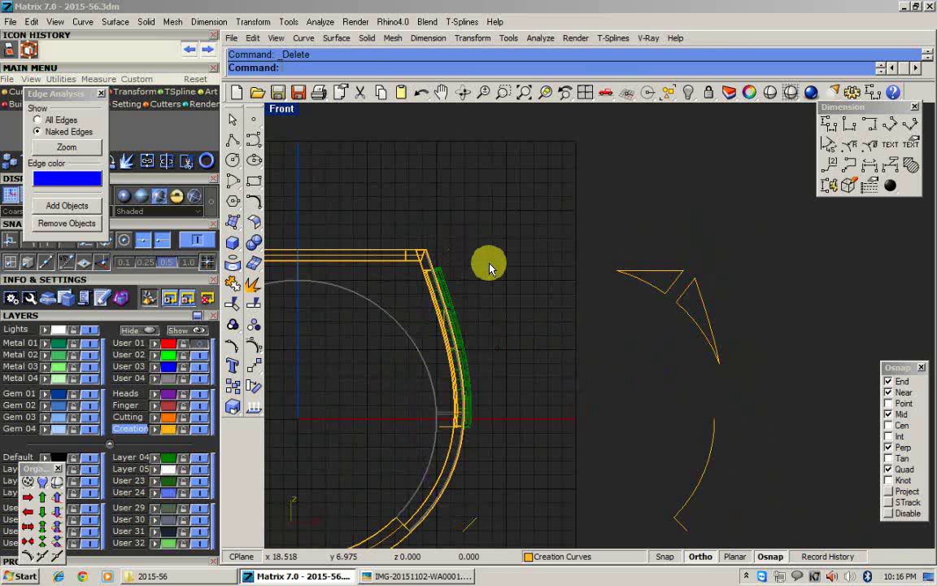
{"action": "left_click_drag", "start_coordinate": [433, 213], "coordinate": [505, 296]}
{"action": "right_click_drag", "start_coordinate": [486, 479], "coordinate": [536, 403]}
{"action": "key", "text": "Delete"}
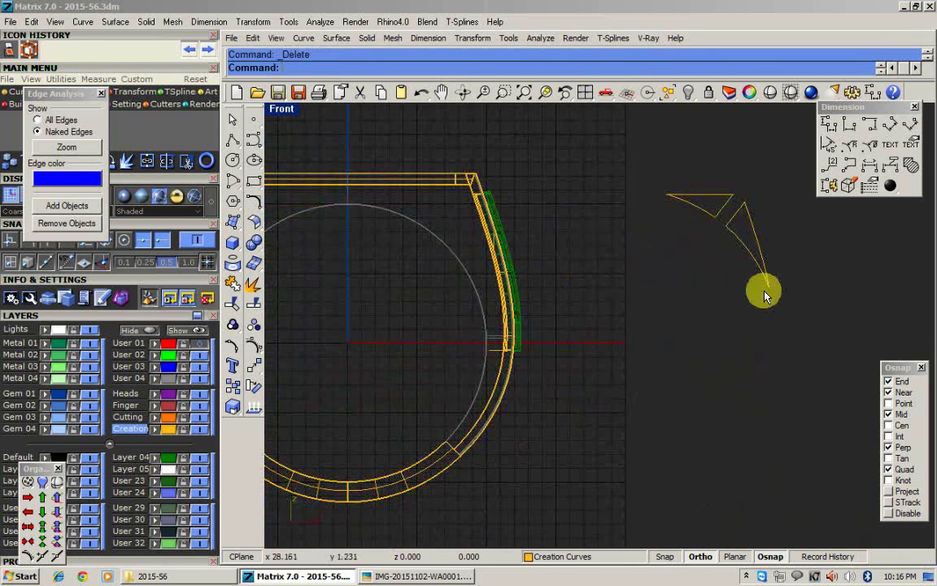
Move the two triangular outlines 20 units horizontally back onto the front of the ring.
{"action": "left_click_drag", "start_coordinate": [748, 209], "coordinate": [715, 248]}
{"action": "scroll", "coordinate": [667, 313], "scroll_direction": "down", "scroll_amount": 4}
{"action": "key", "text": "m"}
{"action": "left_click", "coordinate": [797, 367]}
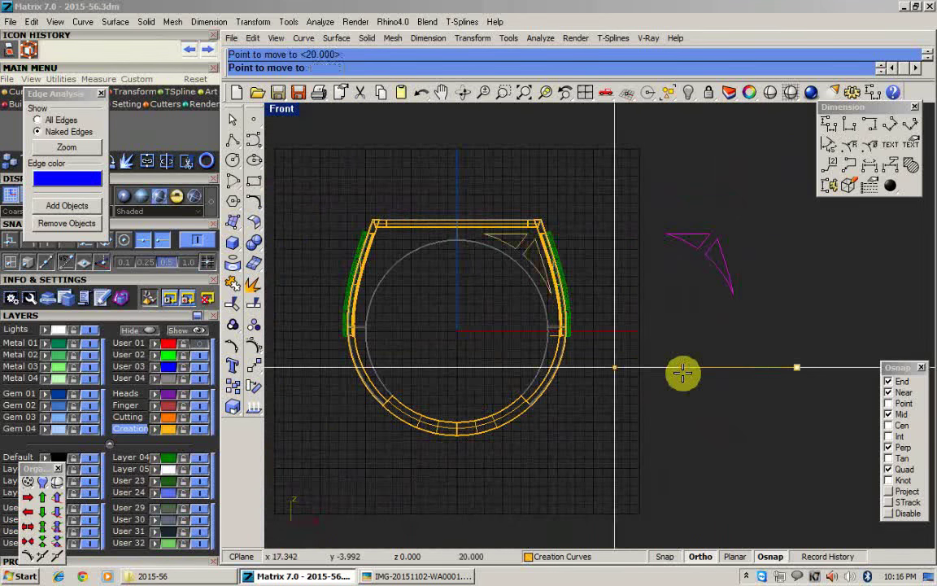
{"action": "left_click", "coordinate": [616, 367]}
{"action": "key", "text": "ctrl+g"}
Unlock the locked ring body behind the triangular outlines.
{"action": "left_click", "coordinate": [792, 93]}
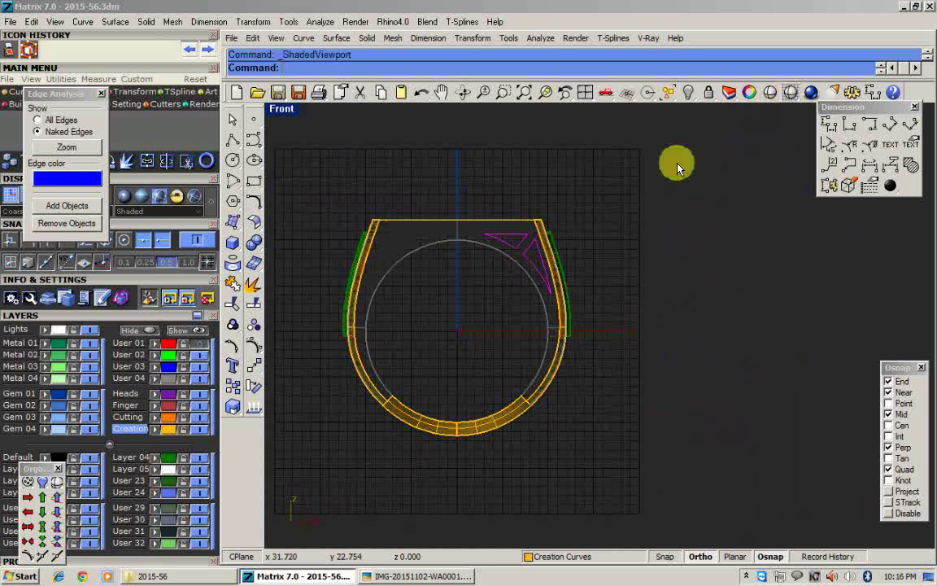
{"action": "right_click_drag", "start_coordinate": [422, 326], "coordinate": [514, 356]}
{"action": "key", "text": "ctrl+m"}
{"action": "left_click", "coordinate": [538, 183]}
{"action": "left_click", "coordinate": [706, 96]}
{"action": "scroll", "coordinate": [575, 293], "scroll_direction": "up", "scroll_amount": 3}
Try to WireCut the ring body using the grouped triangular outlines.
{"action": "left_click", "coordinate": [568, 229]}
{"action": "left_click", "coordinate": [791, 91]}
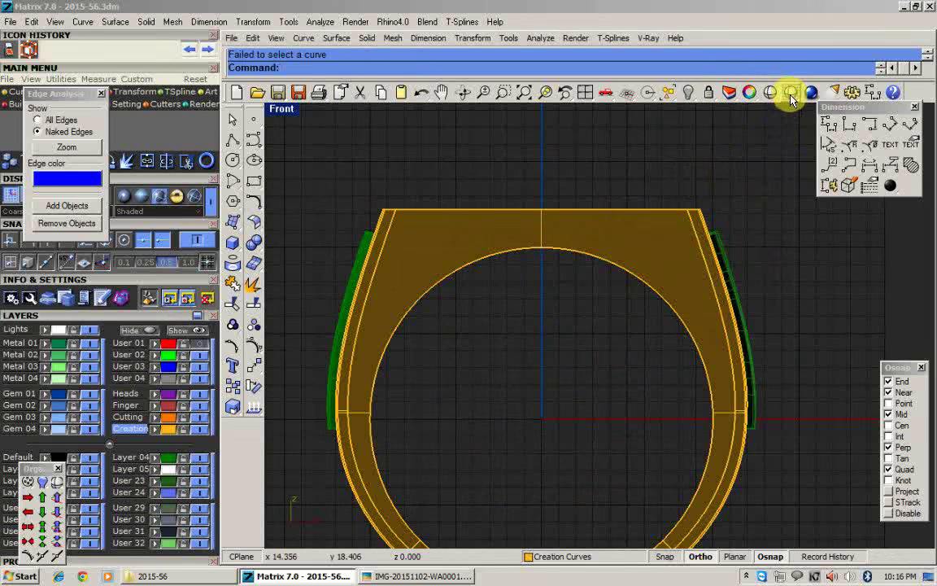
{"action": "left_click", "coordinate": [791, 94]}
{"action": "scroll", "coordinate": [659, 261], "scroll_direction": "up", "scroll_amount": 2}
{"action": "type", "text": "WireCut"}
{"action": "key", "text": "Return"}
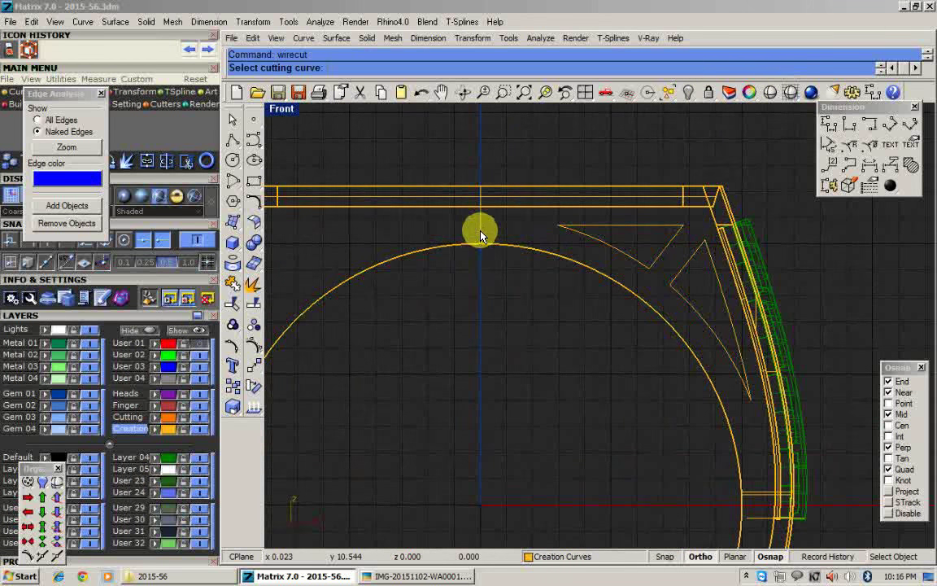
{"action": "key", "text": "Escape"}
{"action": "left_click", "coordinate": [609, 249]}
{"action": "type", "text": "W"}
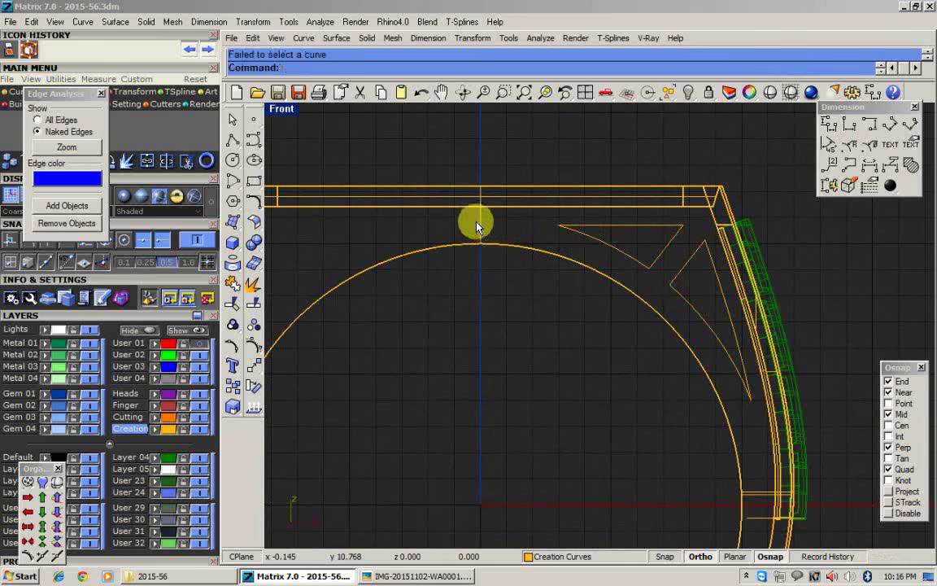
{"action": "left_click", "coordinate": [597, 240]}
{"action": "type", "text": "WireCut"}
{"action": "key", "text": "Return"}
{"action": "key", "text": "Escape"}
WireCut the upper triangular outline through both the front and back plates of the ring.
{"action": "left_click", "coordinate": [593, 241]}
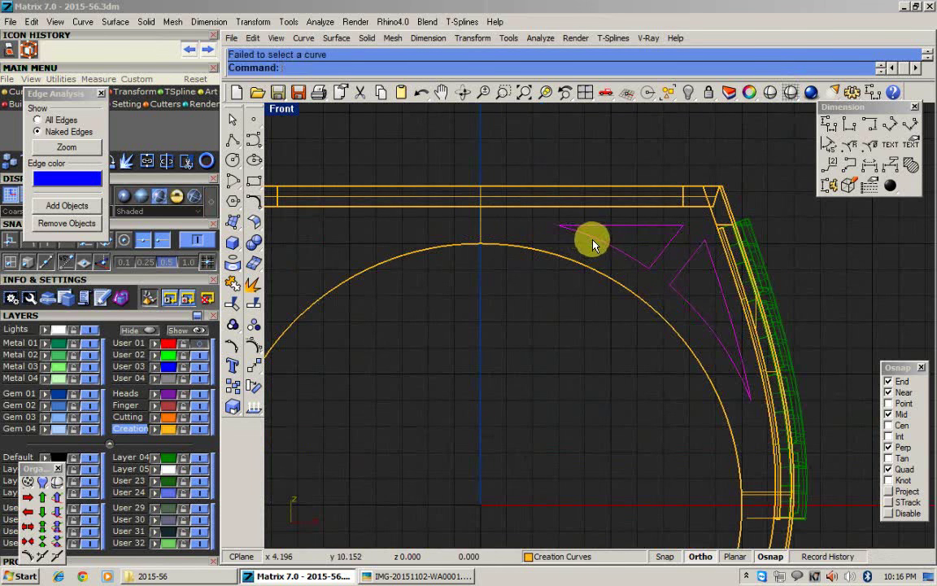
{"action": "left_click", "coordinate": [480, 236]}
{"action": "key", "text": "Return"}
{"action": "key", "text": "Return"}
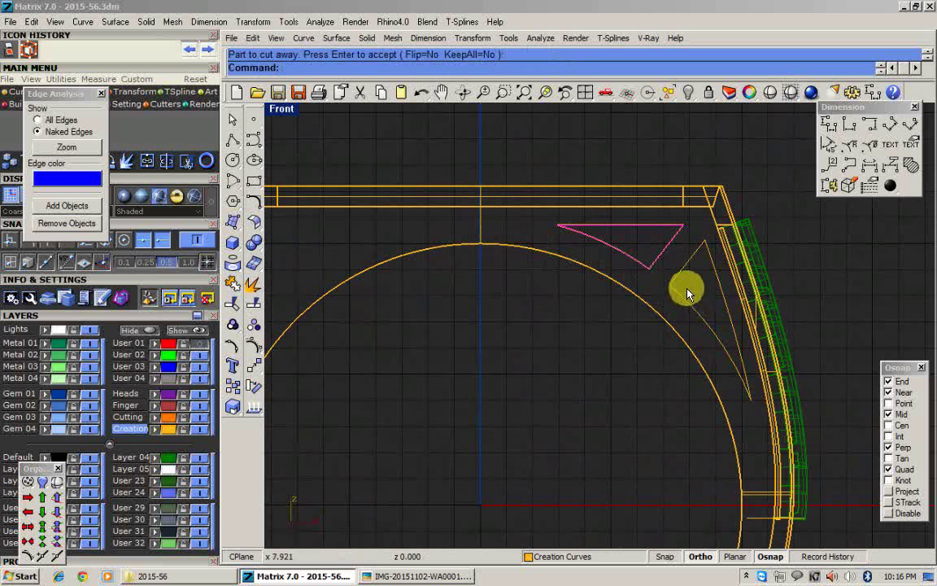
{"action": "left_click", "coordinate": [787, 98]}
{"action": "type", "text": "W"}
{"action": "key", "text": "Return"}
{"action": "left_click", "coordinate": [632, 242]}
{"action": "key", "text": "Return"}
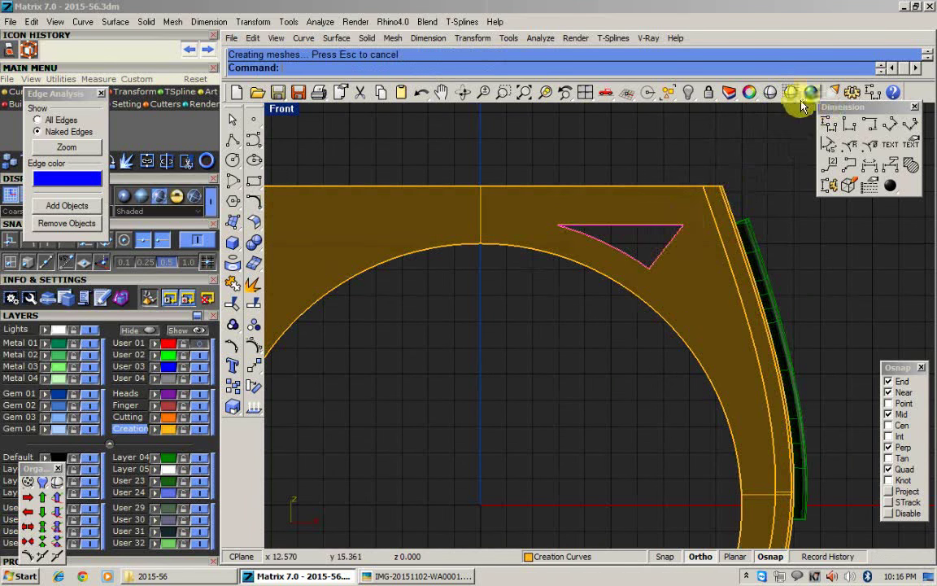
{"action": "right_click", "coordinate": [786, 95]}
{"action": "left_click", "coordinate": [791, 96]}
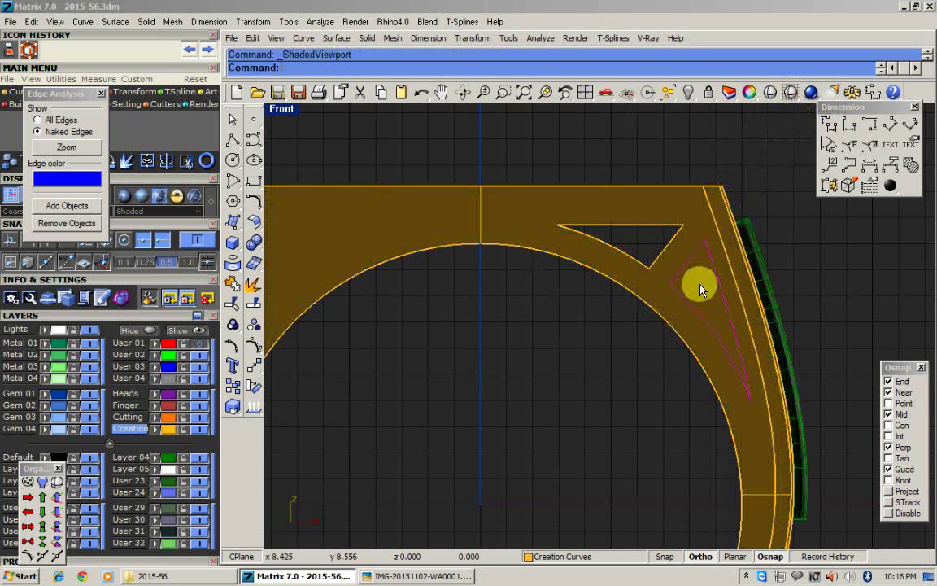
WireCut the tall side triangular outline through both the front and back plates of the ring.
{"action": "right_click", "coordinate": [700, 284]}
{"action": "left_click", "coordinate": [699, 284]}
{"action": "right_click", "coordinate": [698, 281]}
{"action": "right_click", "coordinate": [698, 281]}
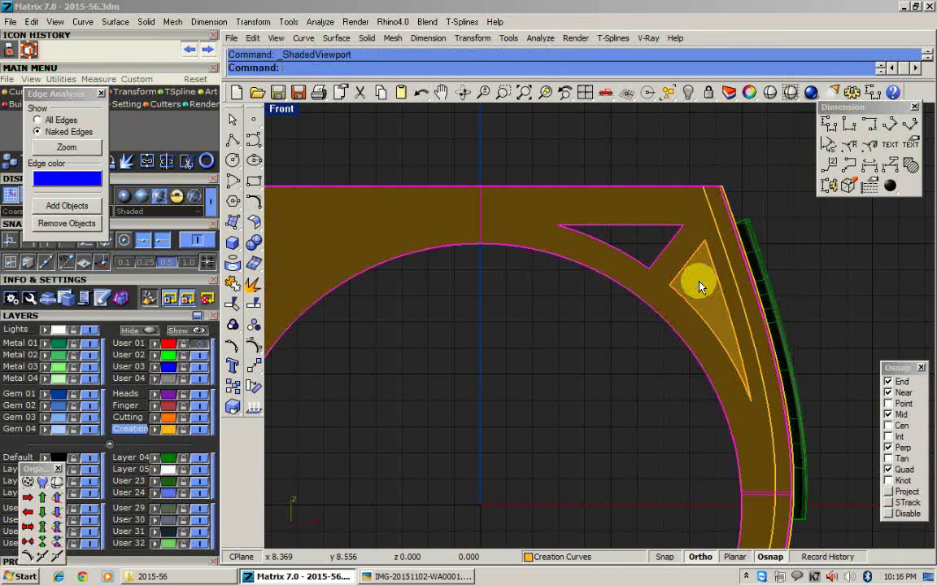
{"action": "left_click", "coordinate": [690, 258]}
{"action": "left_click", "coordinate": [692, 271]}
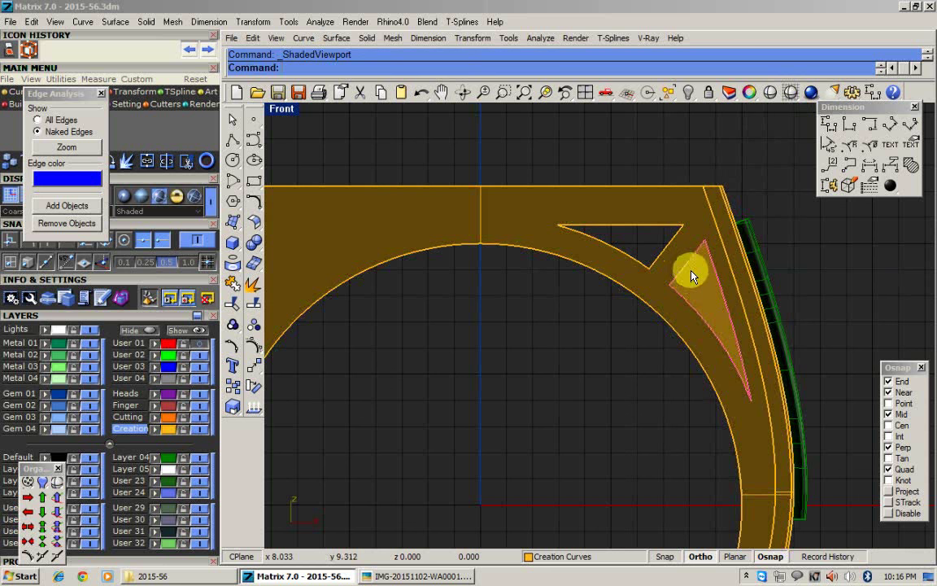
{"action": "right_click", "coordinate": [692, 275]}
{"action": "left_click", "coordinate": [692, 278]}
{"action": "right_click", "coordinate": [692, 278]}
{"action": "scroll", "coordinate": [692, 279], "scroll_direction": "up", "scroll_amount": 2}
{"action": "right_click", "coordinate": [696, 279]}
Mirror the two triangular outlines across the ring's vertical centre axis.
{"action": "scroll", "coordinate": [698, 281], "scroll_direction": "down", "scroll_amount": 6}
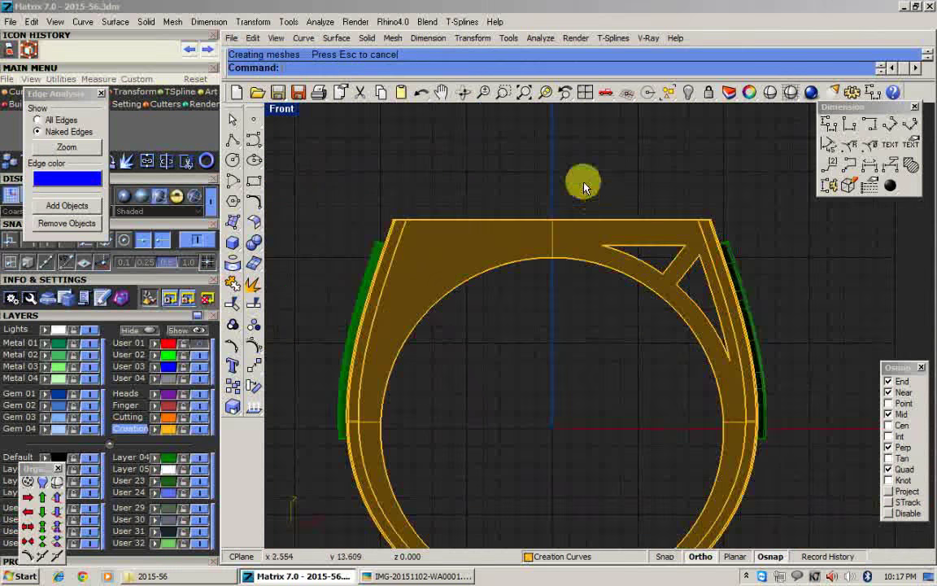
{"action": "left_click_drag", "start_coordinate": [583, 180], "coordinate": [801, 405]}
{"action": "scroll", "coordinate": [688, 229], "scroll_direction": "up", "scroll_amount": 2}
{"action": "scroll", "coordinate": [692, 251], "scroll_direction": "down", "scroll_amount": 6}
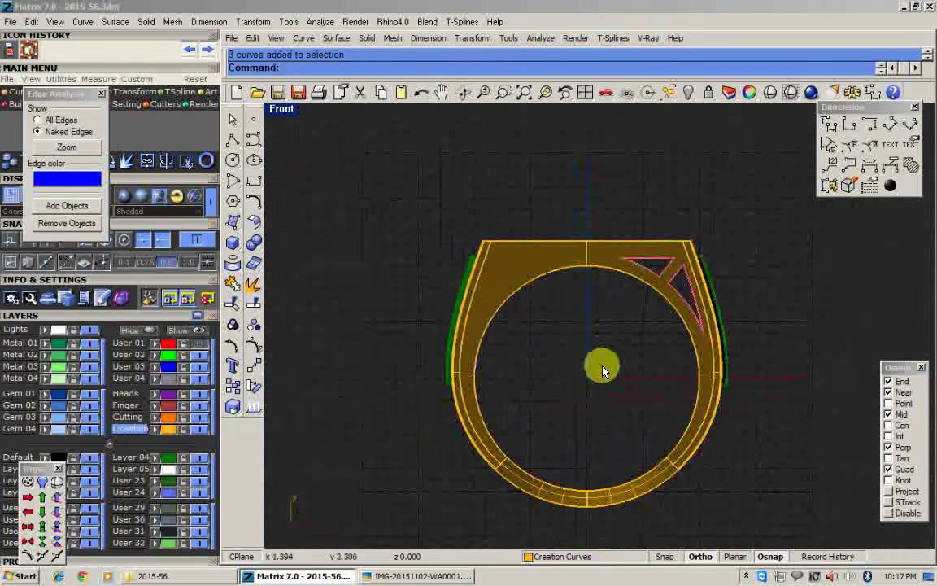
{"action": "key", "text": "F6"}
{"action": "left_click", "coordinate": [583, 187]}
WireCut the mirrored upper triangular outline through both the front and back plates of the ring.
{"action": "scroll", "coordinate": [566, 253], "scroll_direction": "up", "scroll_amount": 2}
{"action": "left_click", "coordinate": [791, 93]}
{"action": "scroll", "coordinate": [511, 262], "scroll_direction": "up", "scroll_amount": 4}
{"action": "left_click", "coordinate": [528, 277]}
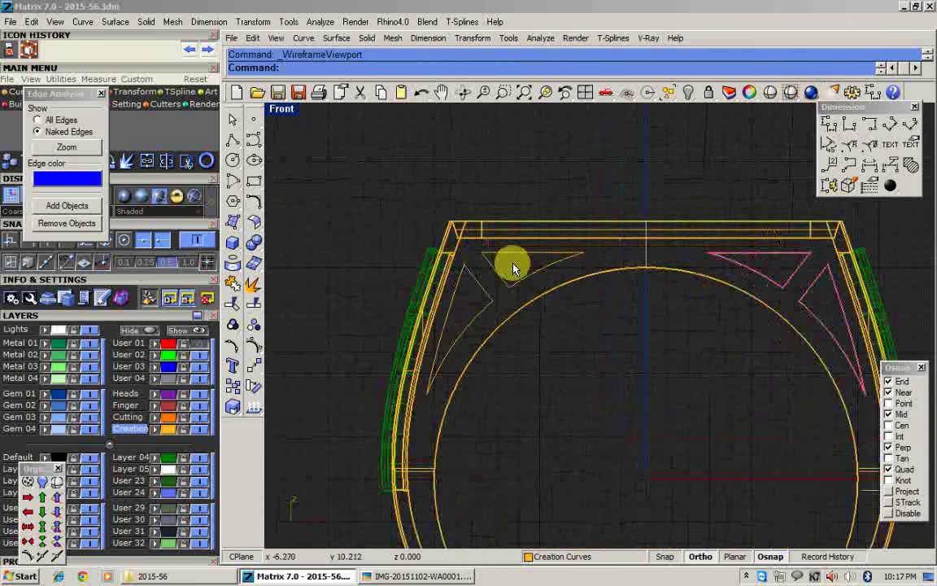
{"action": "left_click", "coordinate": [547, 295]}
{"action": "right_click", "coordinate": [547, 293]}
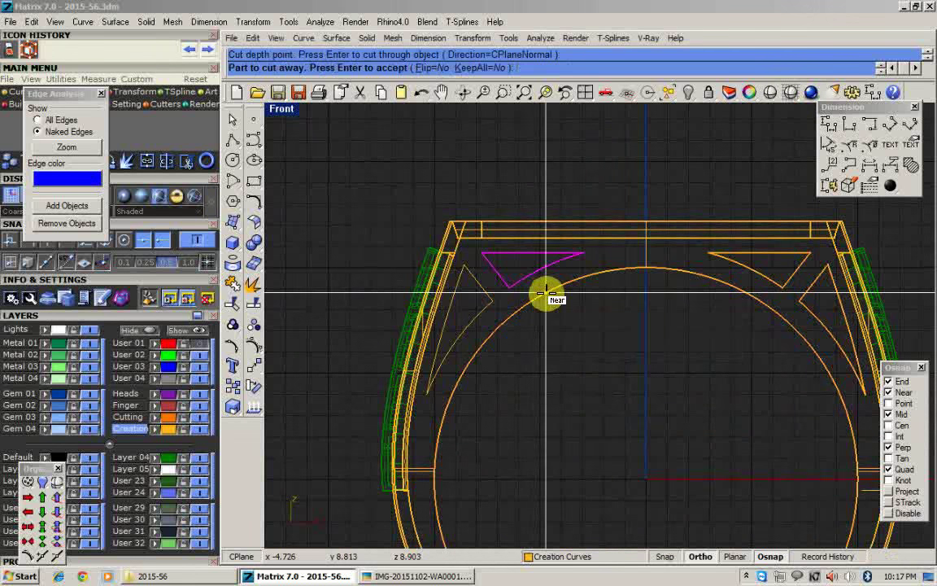
{"action": "right_click", "coordinate": [546, 293]}
{"action": "right_click", "coordinate": [517, 260]}
{"action": "left_click", "coordinate": [517, 254]}
{"action": "right_click", "coordinate": [519, 254]}
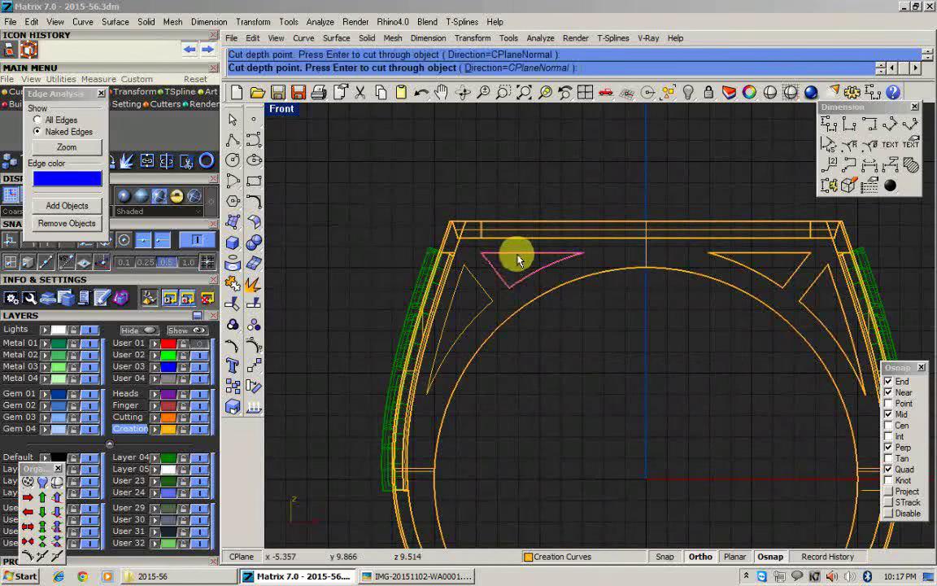
{"action": "left_click", "coordinate": [797, 90]}
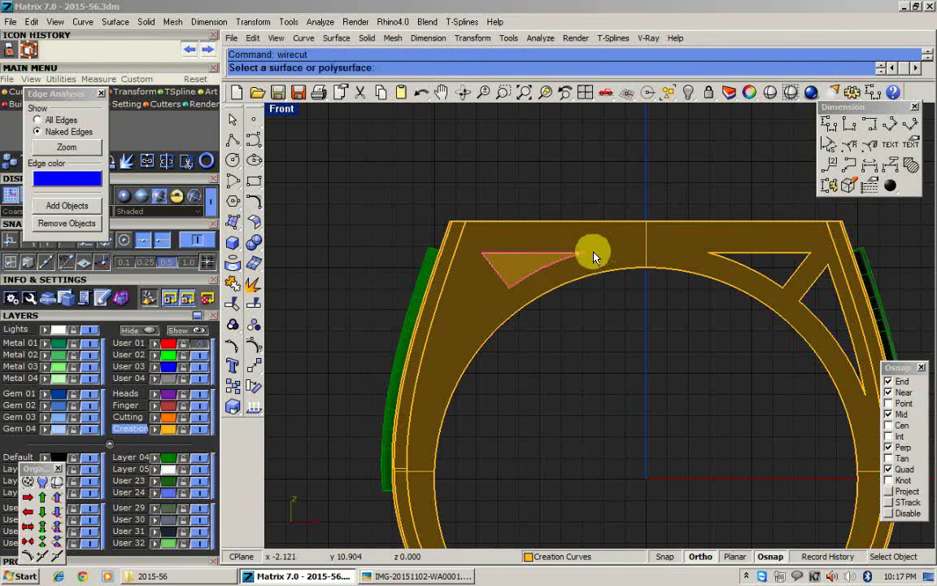
{"action": "left_click", "coordinate": [512, 262]}
{"action": "right_click", "coordinate": [513, 262]}
{"action": "right_click", "coordinate": [513, 263]}
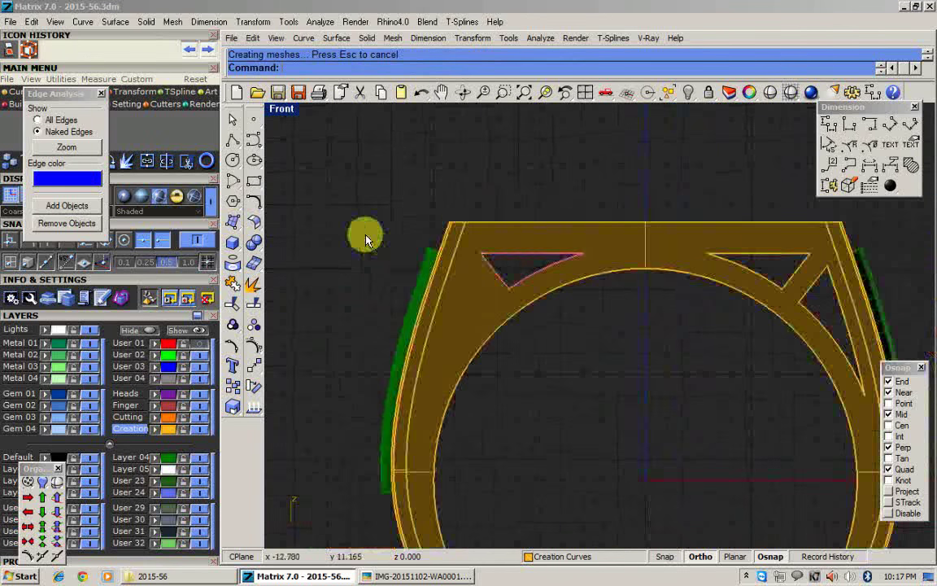
WireCut the mirrored tall side triangular outline through both the front and back plates of the ring.
{"action": "left_click_drag", "start_coordinate": [365, 240], "coordinate": [534, 398]}
{"action": "right_click", "coordinate": [533, 386]}
{"action": "left_click", "coordinate": [467, 306]}
{"action": "right_click", "coordinate": [468, 308]}
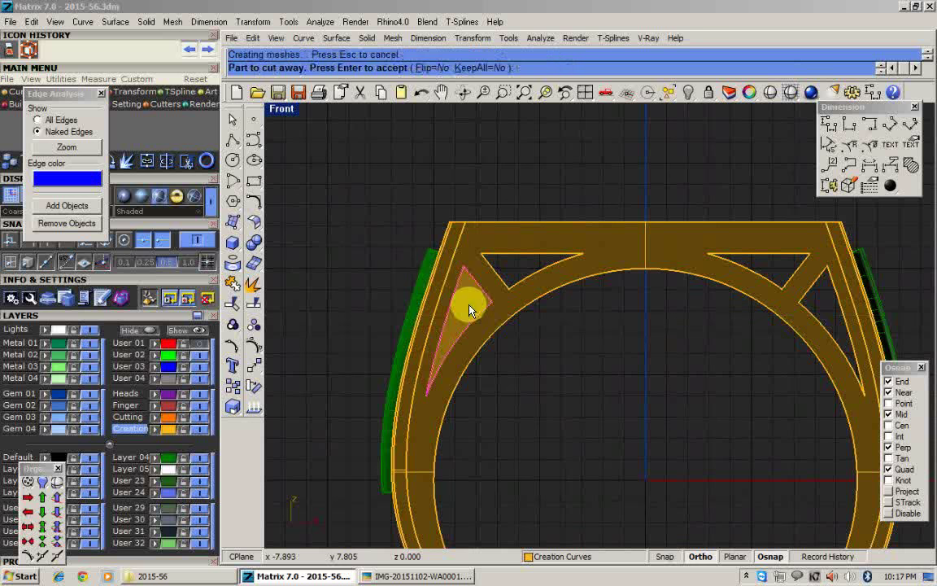
{"action": "right_click", "coordinate": [469, 307]}
{"action": "right_click", "coordinate": [469, 304]}
{"action": "right_click", "coordinate": [468, 303]}
Select all four triangular outlines and assign them to the User 01 layer.
{"action": "scroll", "coordinate": [441, 284], "scroll_direction": "down", "scroll_amount": 4}
{"action": "left_click_drag", "start_coordinate": [385, 200], "coordinate": [601, 419]}
{"action": "left_click_drag", "start_coordinate": [539, 399], "coordinate": [694, 300]}
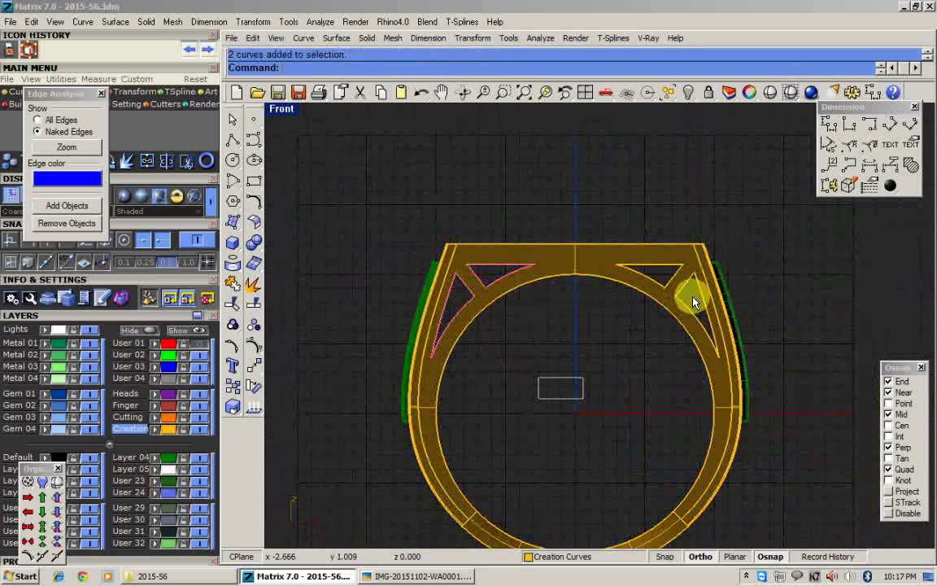
{"action": "scroll", "coordinate": [661, 222], "scroll_direction": "up", "scroll_amount": 2}
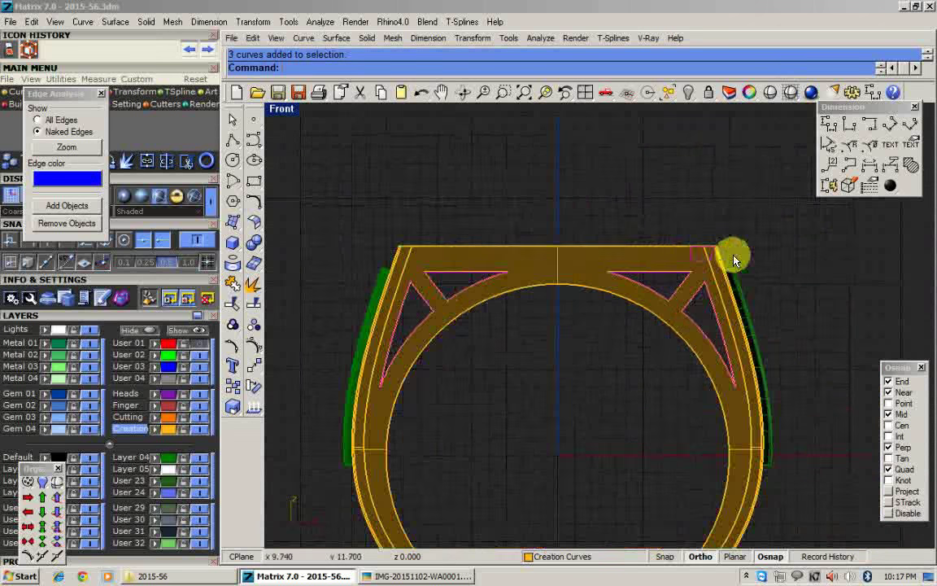
{"action": "left_click", "coordinate": [157, 344]}
Examine the rendered ring in perspective from the side, front and above, checking the triangular cutouts.
{"action": "double_click", "coordinate": [275, 113]}
{"action": "double_click", "coordinate": [643, 111]}
{"action": "left_click", "coordinate": [775, 92]}
{"action": "mouse_move", "coordinate": [579, 271]}
{"action": "right_mouse_down"}
{"action": "mouse_move", "coordinate": [636, 268]}
{"action": "mouse_move", "coordinate": [745, 209]}
{"action": "mouse_move", "coordinate": [791, 251]}
{"action": "mouse_move", "coordinate": [757, 266]}
{"action": "mouse_move", "coordinate": [671, 223]}
{"action": "mouse_move", "coordinate": [711, 255]}
{"action": "mouse_move", "coordinate": [860, 217]}
{"action": "mouse_move", "coordinate": [871, 310]}
{"action": "mouse_move", "coordinate": [613, 344]}
{"action": "mouse_move", "coordinate": [622, 471]}
{"action": "mouse_move", "coordinate": [534, 308]}
{"action": "mouse_move", "coordinate": [421, 255]}
{"action": "mouse_move", "coordinate": [386, 227]}
{"action": "right_mouse_up"}
{"action": "scroll", "coordinate": [671, 224], "scroll_direction": "up", "scroll_amount": 5}
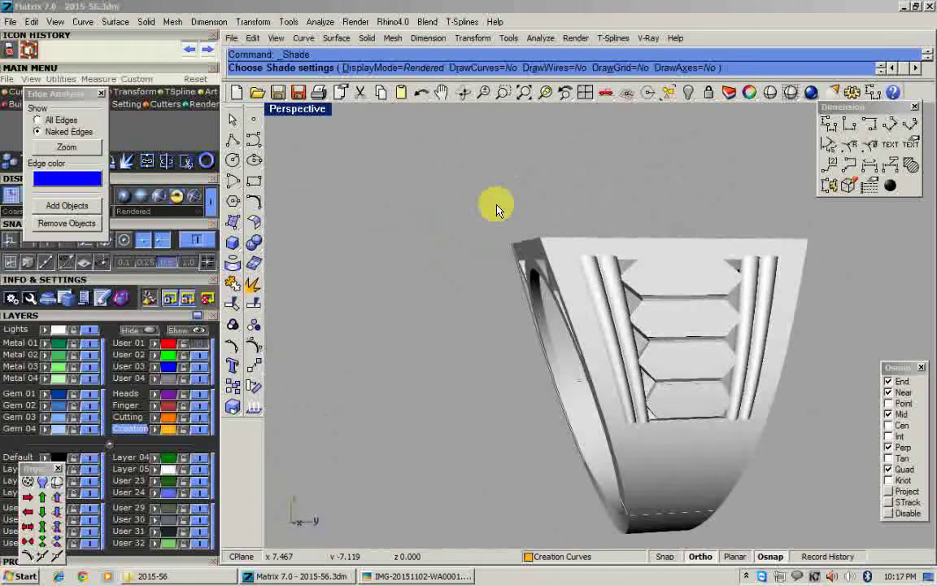
{"action": "left_click", "coordinate": [588, 95]}
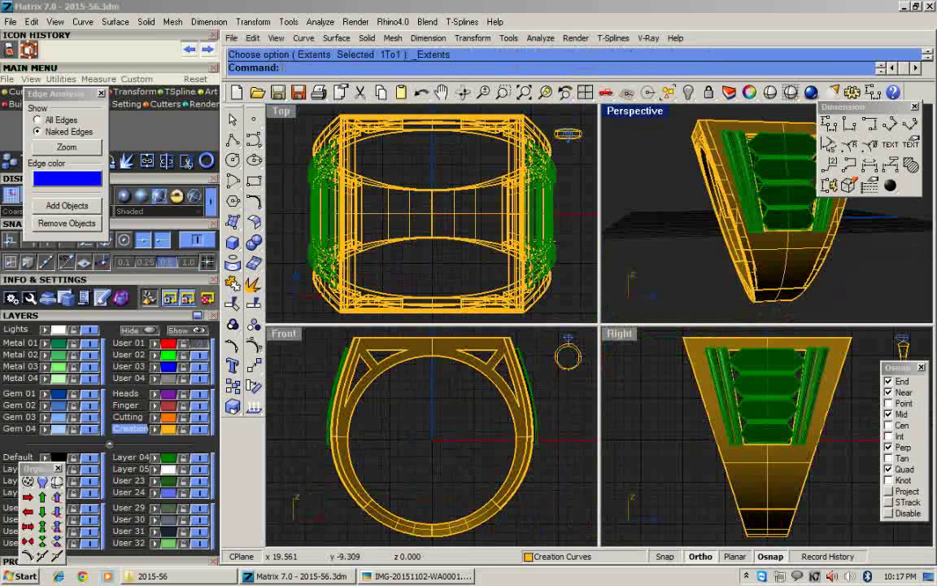
{"action": "right_click", "coordinate": [639, 461]}
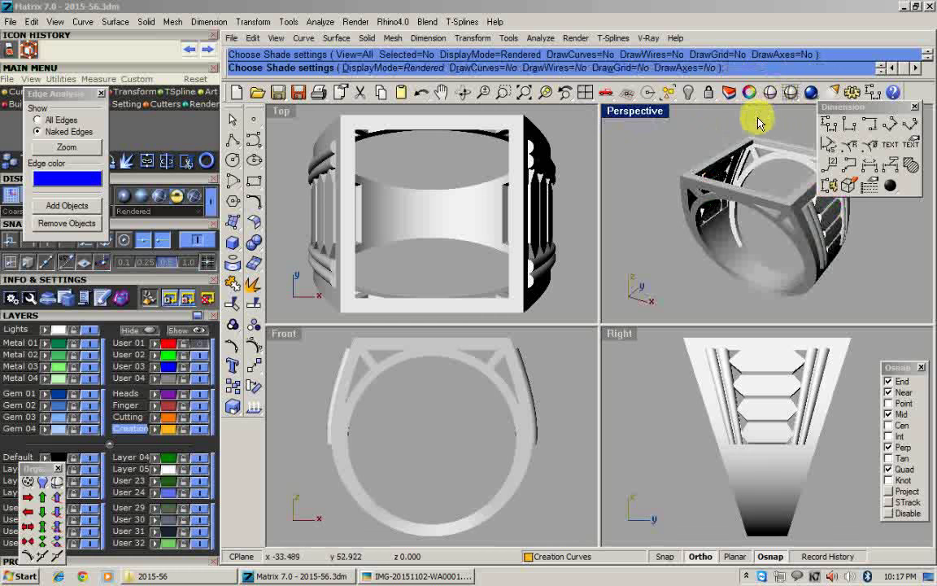
{"action": "key", "text": "Escape"}
{"action": "double_click", "coordinate": [635, 111]}
{"action": "mouse_move", "coordinate": [555, 337]}
{"action": "right_mouse_down"}
{"action": "mouse_move", "coordinate": [466, 335]}
{"action": "mouse_move", "coordinate": [520, 298]}
{"action": "mouse_move", "coordinate": [711, 272]}
{"action": "mouse_move", "coordinate": [729, 203]}
{"action": "right_mouse_up"}
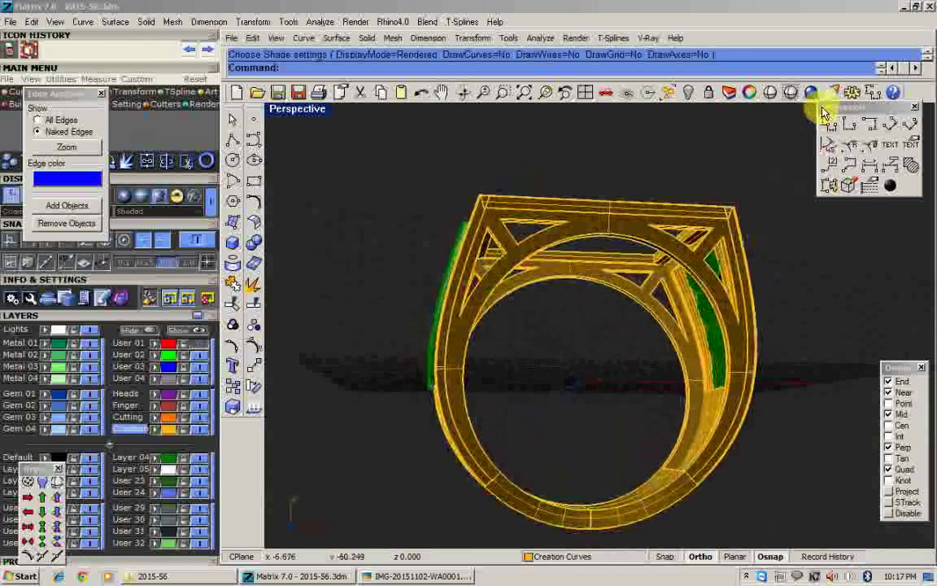
{"action": "left_click", "coordinate": [772, 91]}
{"action": "right_click_drag", "start_coordinate": [711, 297], "coordinate": [674, 404]}
{"action": "key", "text": "Escape"}
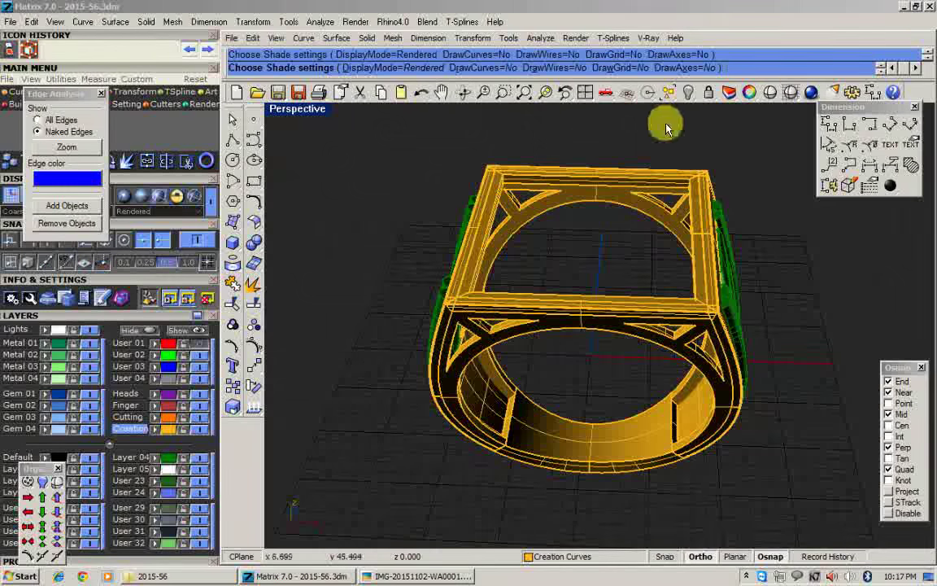
Select every object of the ring and assign it to the Creation layer.
{"action": "left_click", "coordinate": [587, 93]}
{"action": "key", "text": "ctrl+a"}
{"action": "key", "text": "ctrl+alt+e"}
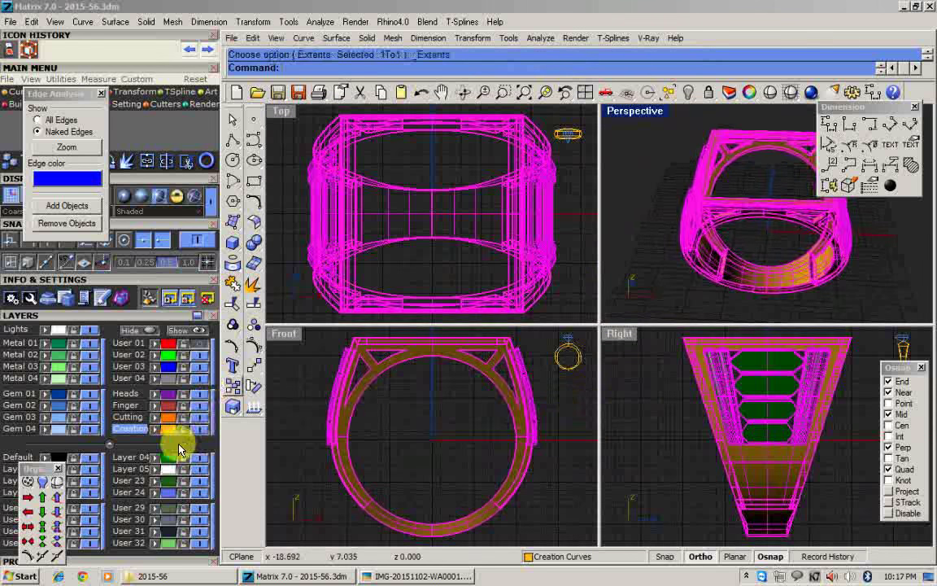
{"action": "left_click", "coordinate": [157, 431]}
{"action": "left_click", "coordinate": [563, 370]}
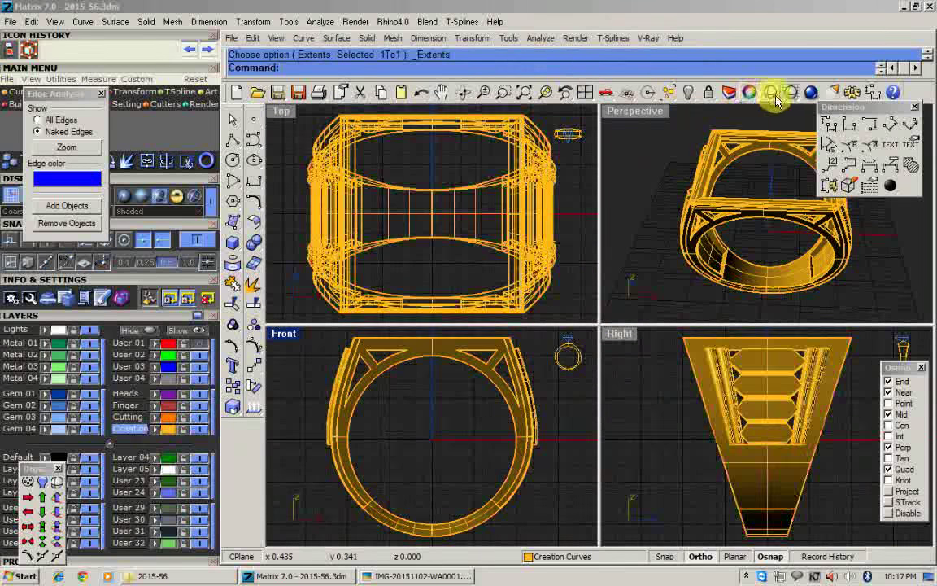
Set the remaining viewports to shaded display.
{"action": "left_click", "coordinate": [790, 94]}
{"action": "right_click", "coordinate": [561, 235]}
{"action": "right_click", "coordinate": [648, 268]}
{"action": "right_click", "coordinate": [649, 379]}
Turn off the visible surface isocurves for all objects and fit the model in every viewport.
{"action": "key", "text": "ctrl+a"}
{"action": "key", "text": "F3"}
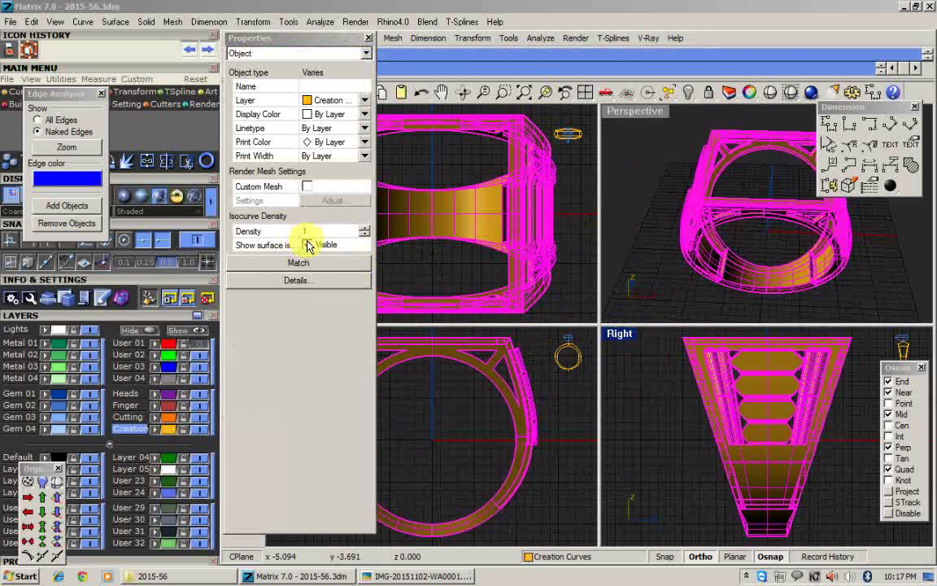
{"action": "left_click", "coordinate": [308, 245]}
{"action": "left_click", "coordinate": [368, 38]}
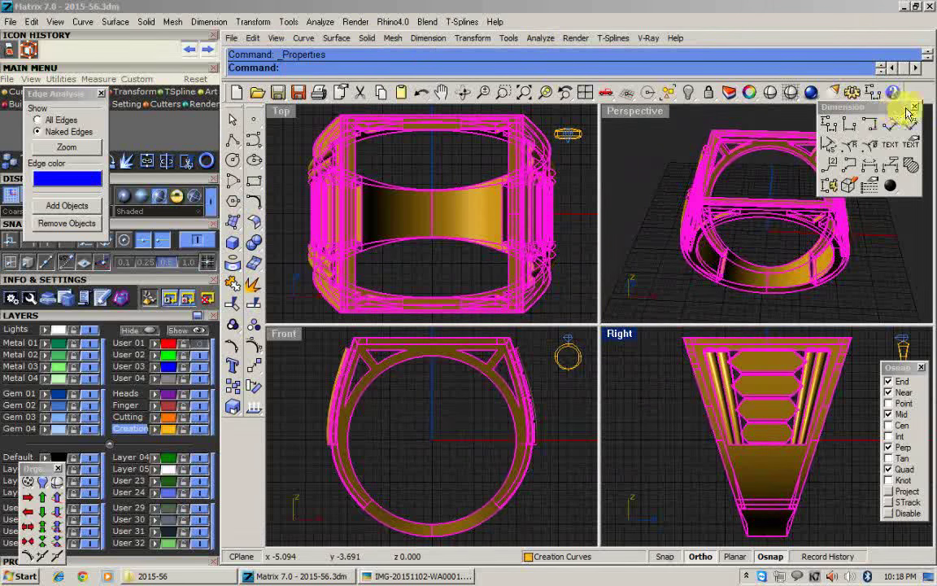
{"action": "key", "text": "Escape"}
{"action": "left_click", "coordinate": [586, 95]}
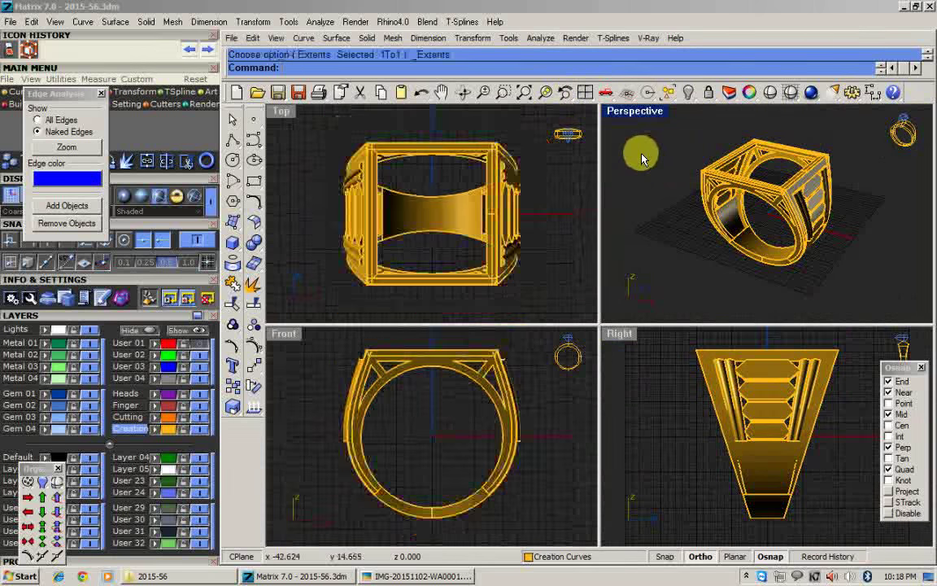
Close the Osnap palette and save the 2015-56.3dm file.
{"action": "left_click", "coordinate": [922, 367]}
{"action": "left_click", "coordinate": [674, 467]}
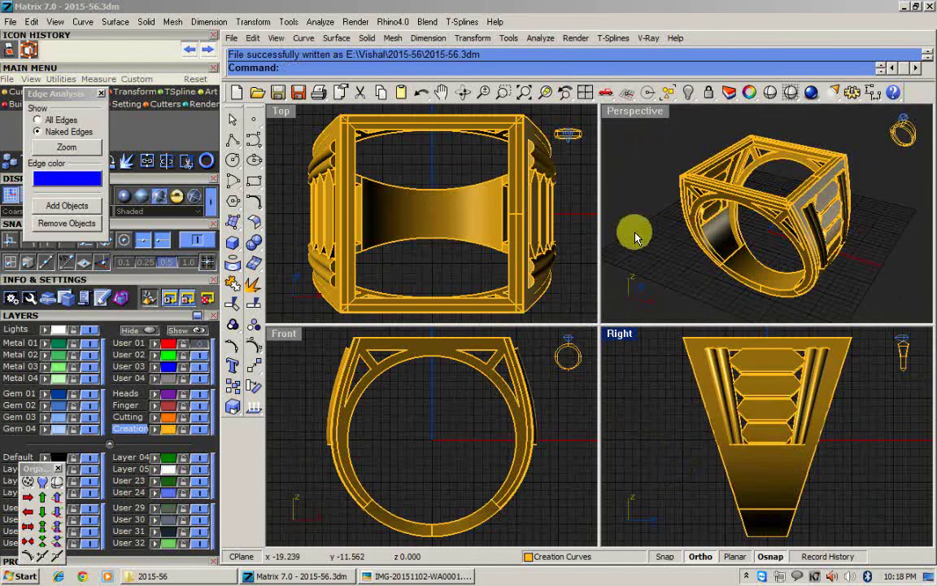
{"action": "type", "text": "sa"}
{"action": "key", "text": "Return"}
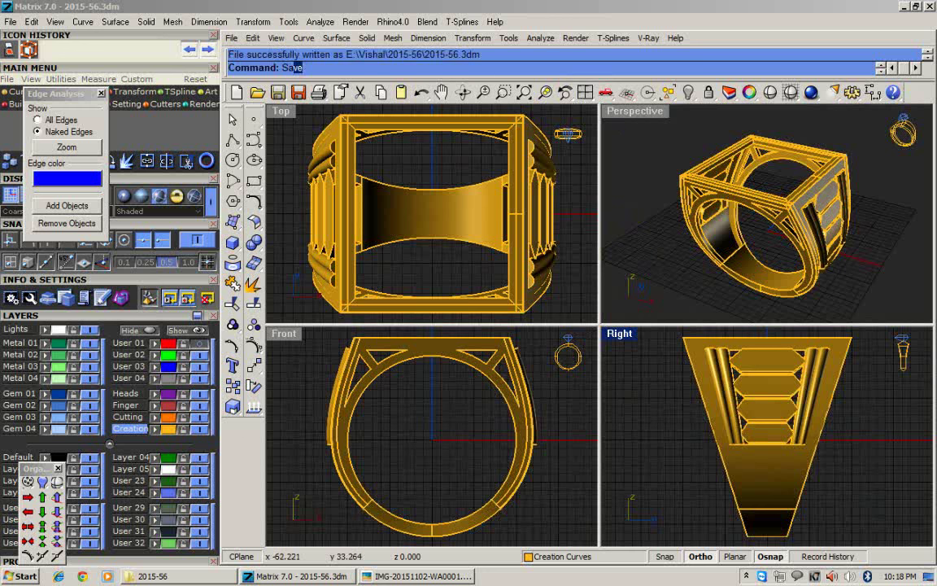
Examine the finished ring in a rendered perspective view and return to the fitted four-viewport layout.
{"action": "left_click", "coordinate": [640, 117]}
{"action": "left_click", "coordinate": [768, 94]}
{"action": "right_click_drag", "start_coordinate": [703, 357], "coordinate": [517, 282]}
{"action": "left_click", "coordinate": [586, 94]}
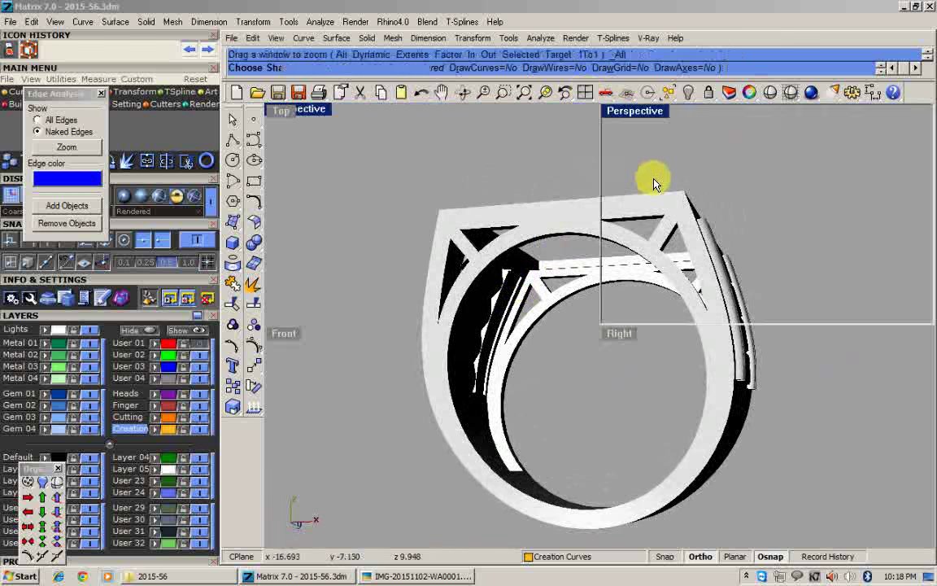
{"action": "left_click", "coordinate": [589, 97]}
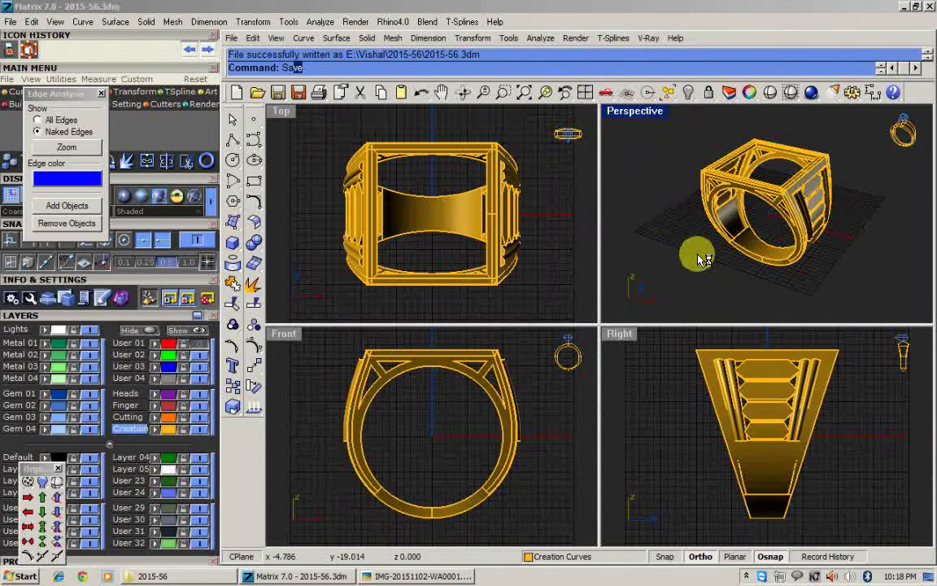
Switch to Paint and paste the captured screenshot of the ring's four-viewport layout onto the blank canvas.
{"action": "key", "text": "Escape"}
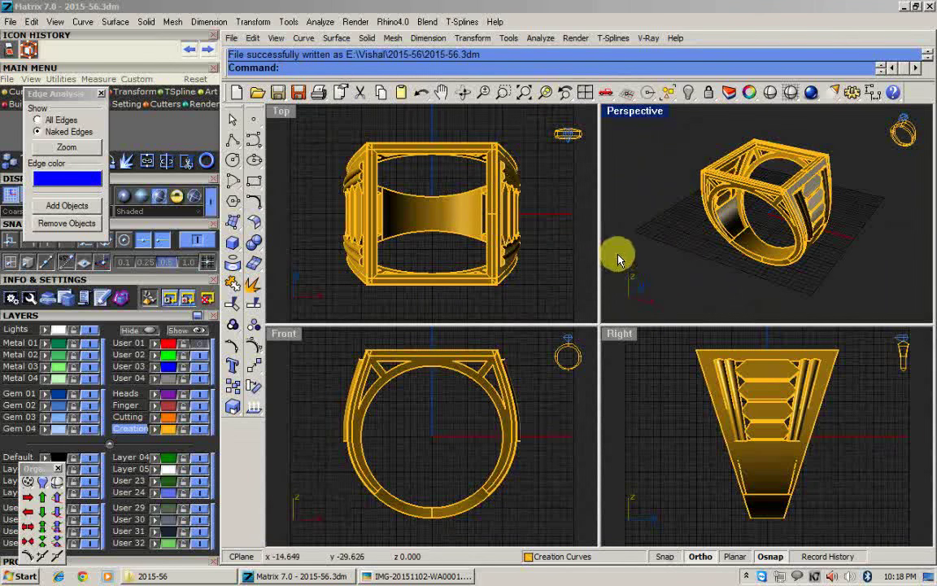
{"action": "left_click", "coordinate": [24, 576]}
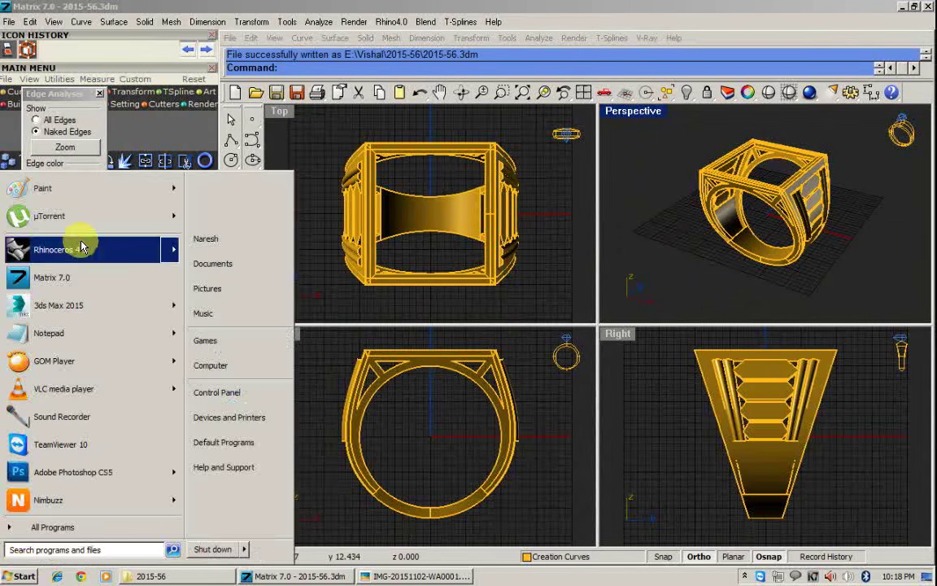
{"action": "left_click", "coordinate": [61, 189]}
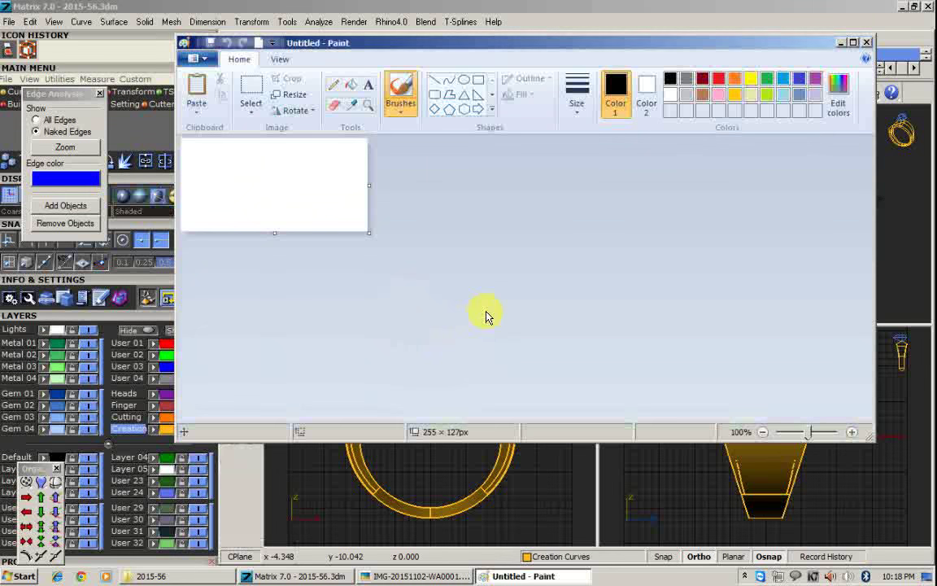
{"action": "key", "text": "ctrl+v"}
Cut the four-viewport area, about 915 × 613 px, from the screenshot and paste it into a new image, discarding the original unsaved.
{"action": "left_click", "coordinate": [762, 431]}
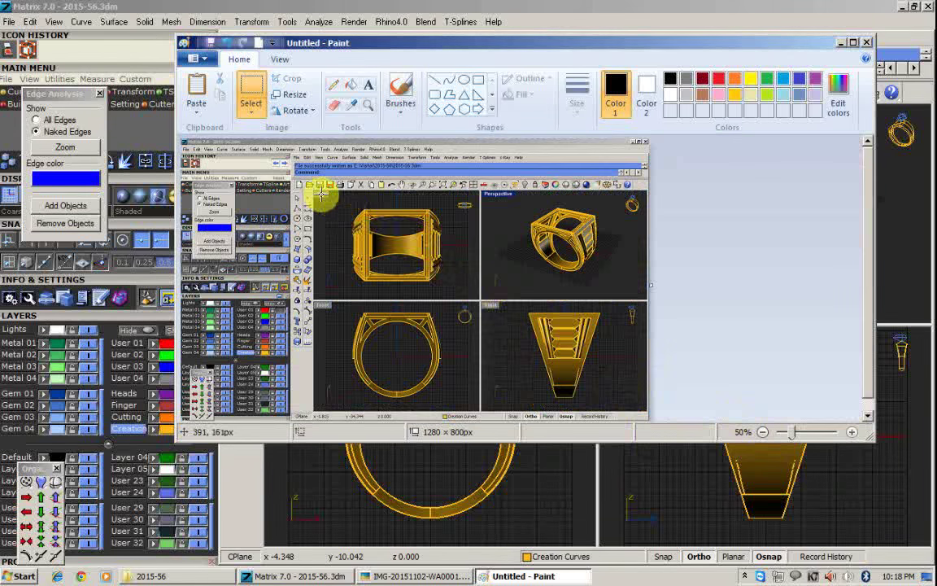
{"action": "mouse_move", "coordinate": [314, 186]}
{"action": "left_mouse_down"}
{"action": "mouse_move", "coordinate": [565, 372]}
{"action": "mouse_move", "coordinate": [640, 411]}
{"action": "left_mouse_up"}
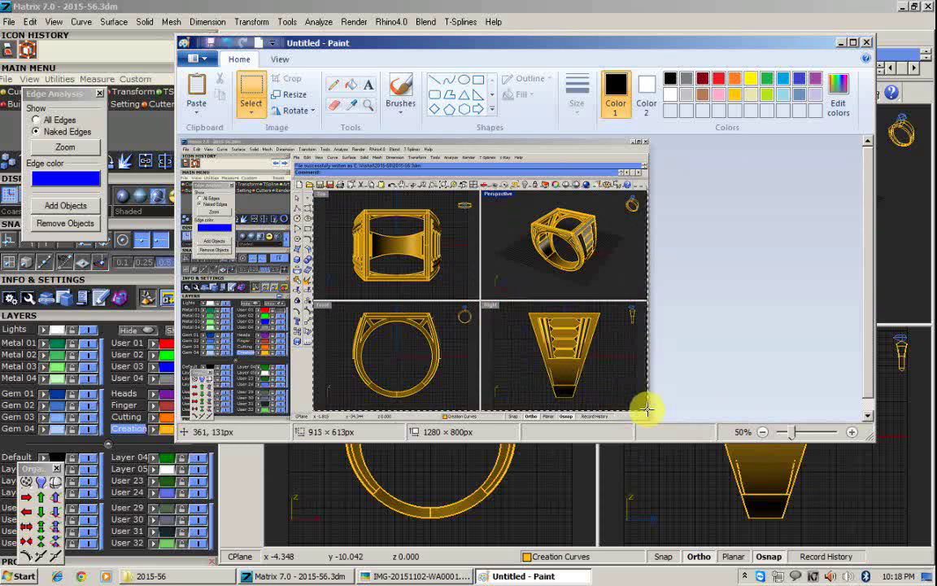
{"action": "key", "text": "Delete"}
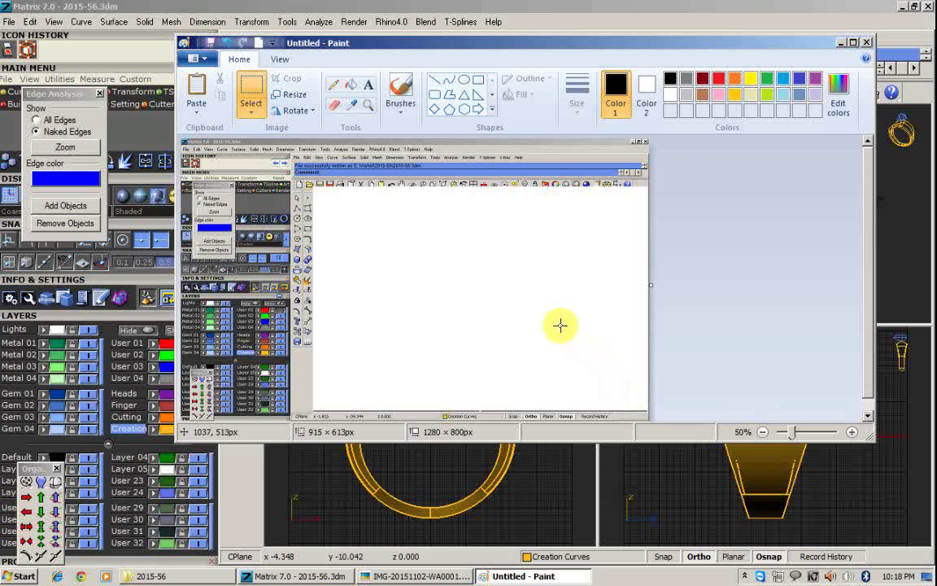
{"action": "key", "text": "ctrl+n"}
{"action": "left_click", "coordinate": [561, 253]}
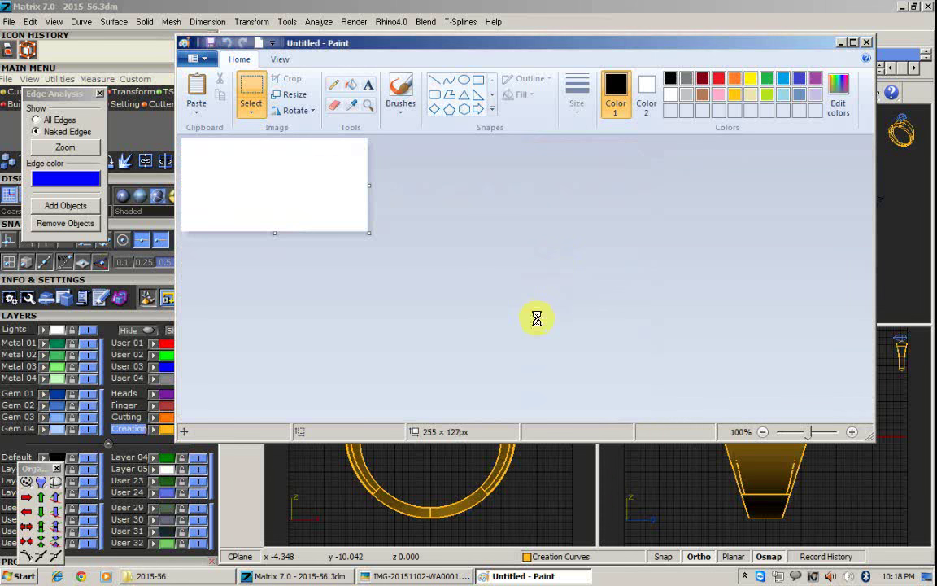
{"action": "key", "text": "ctrl+v"}
Save the cropped viewport image to the Desktop as a JPEG named 2015-56 and close Paint.
{"action": "key", "text": "ctrl+s"}
{"action": "left_click", "coordinate": [443, 350]}
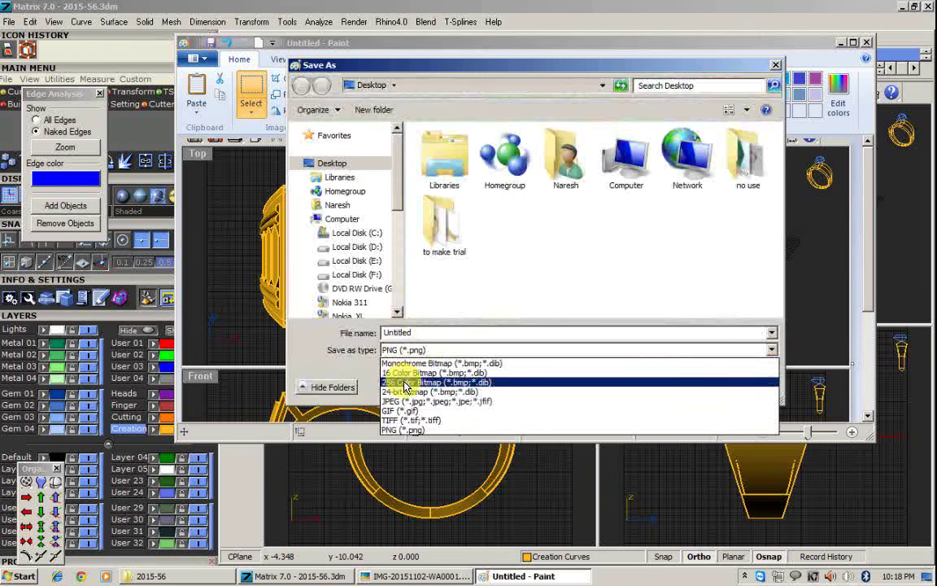
{"action": "left_click", "coordinate": [423, 400]}
{"action": "left_click", "coordinate": [478, 331]}
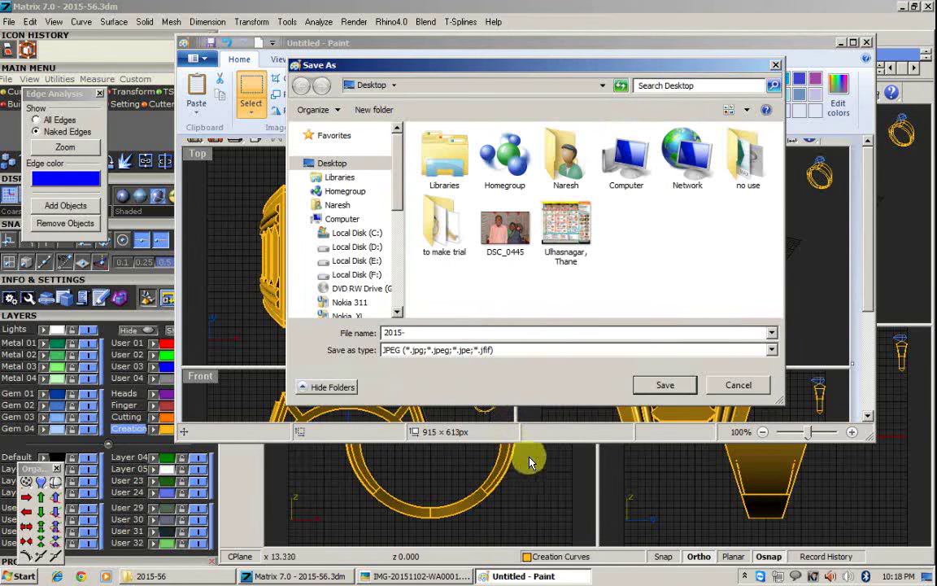
{"action": "type", "text": "2015-56"}
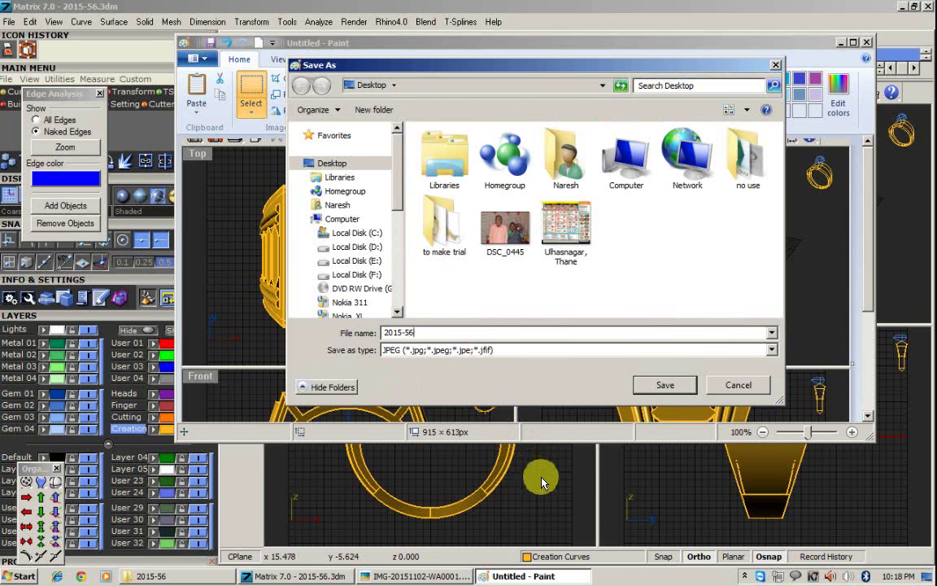
{"action": "key", "text": "Return"}
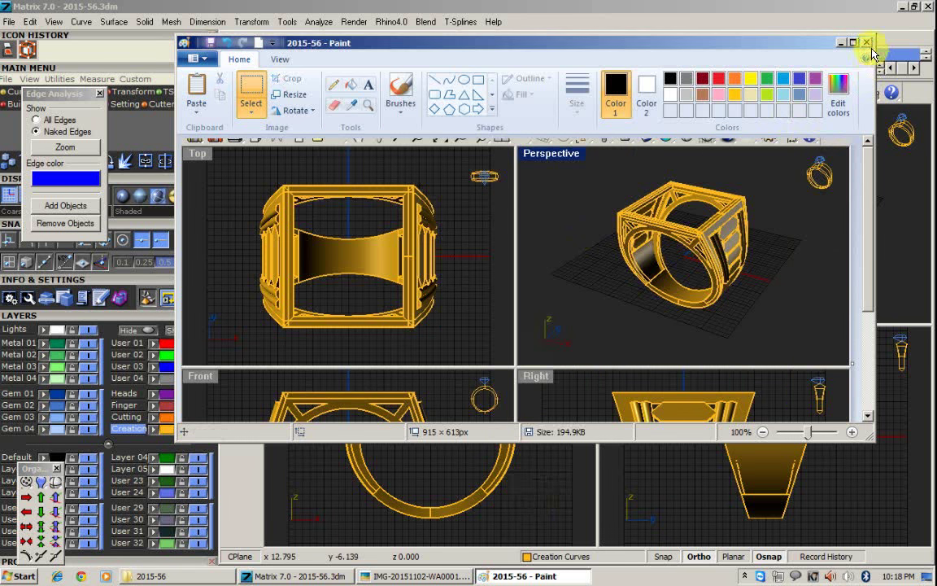
{"action": "left_click", "coordinate": [868, 43]}
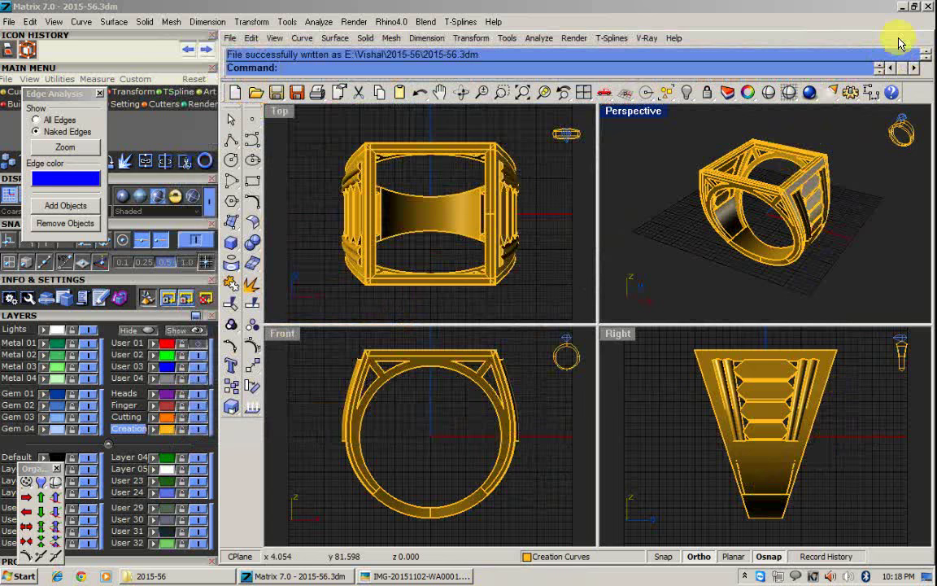
{"action": "left_click", "coordinate": [904, 8]}
{"action": "left_click", "coordinate": [747, 576]}
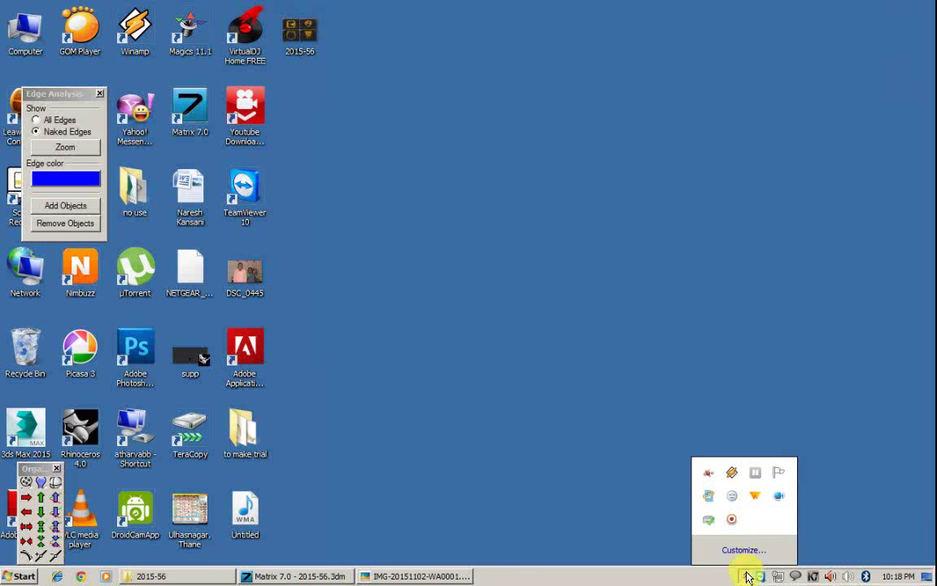